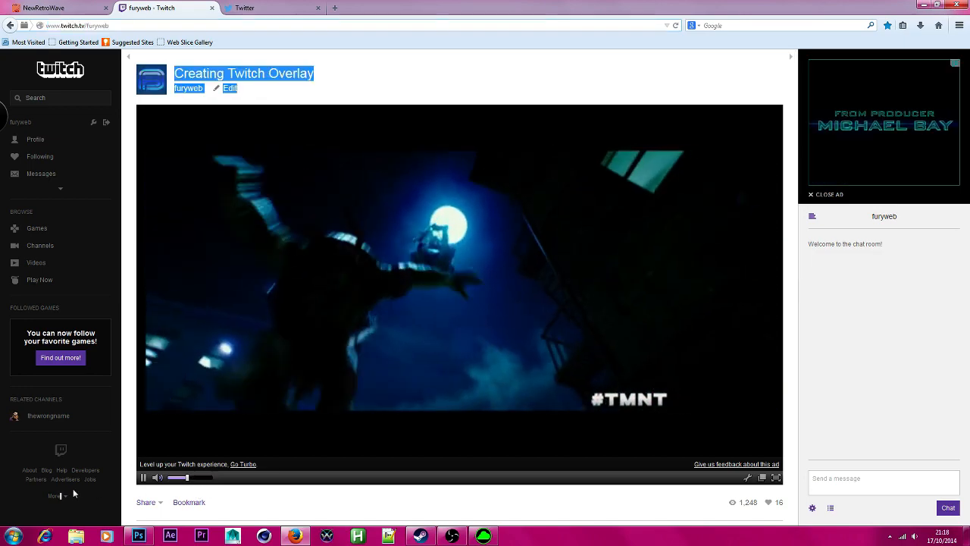
Step: Mute the furyweb Twitch stream player, lower the NewRetroWave music player's volume, and minimize the browser
click(167, 479)
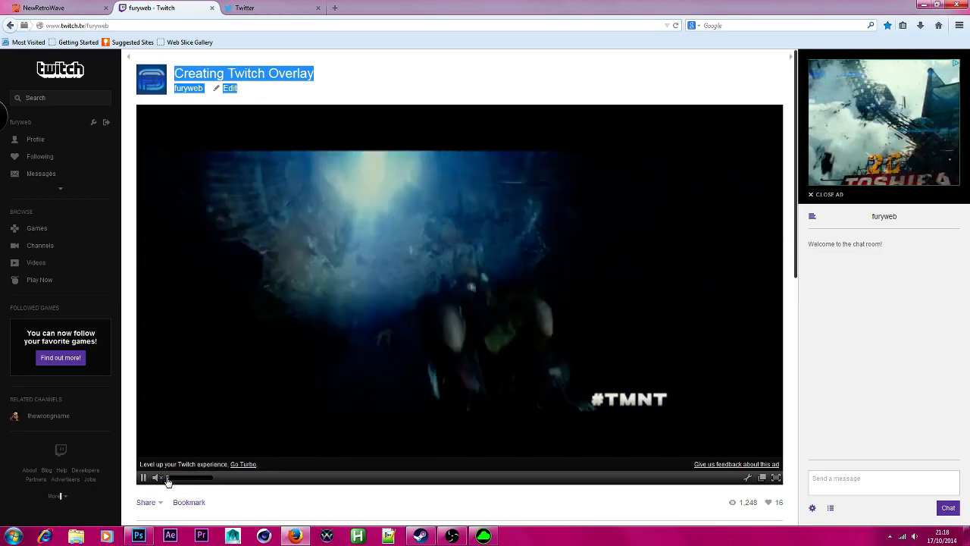
click(208, 491)
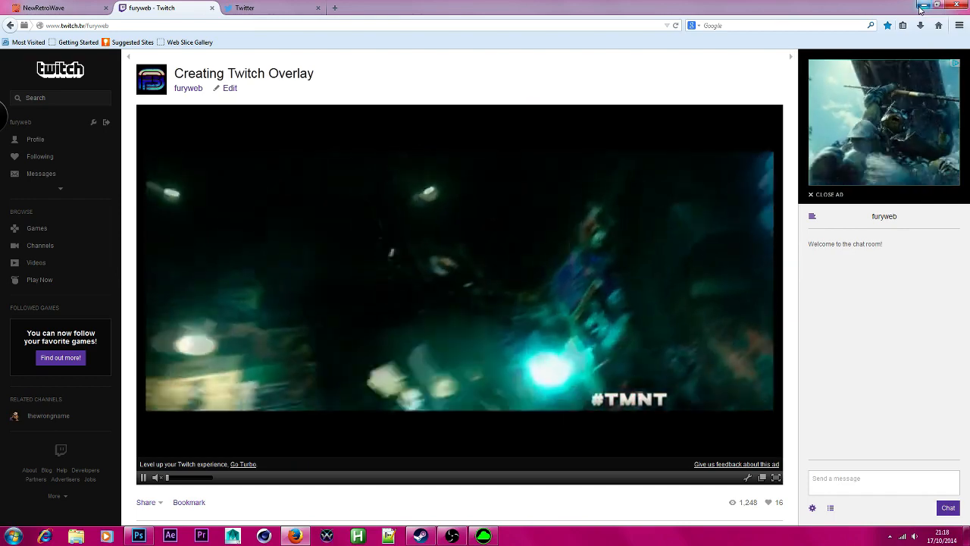
click(45, 7)
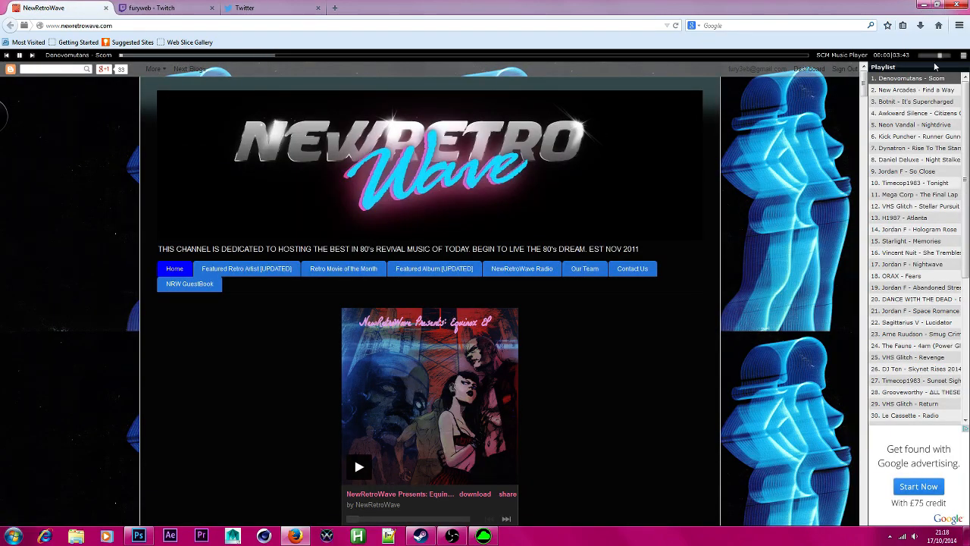
drag(940, 56, 922, 57)
click(922, 5)
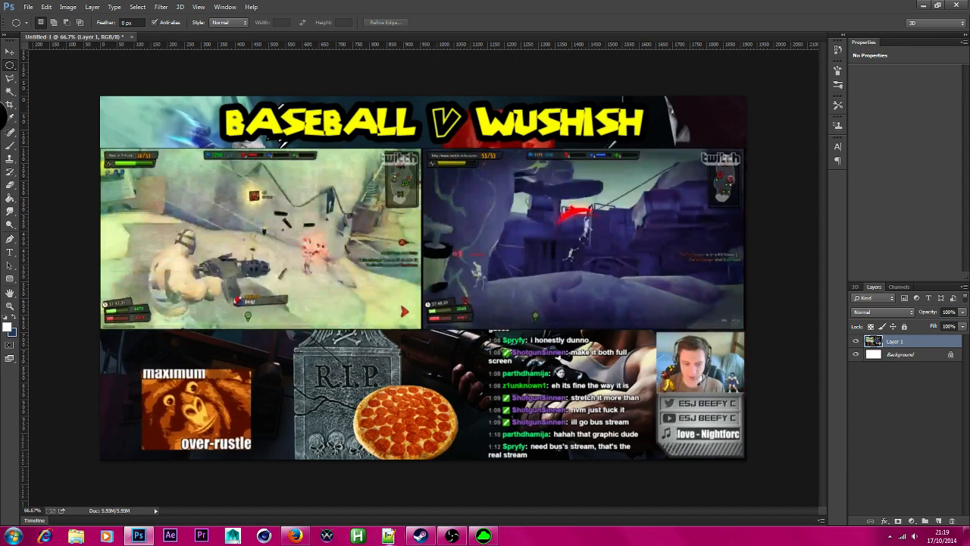
Step: Switch to Firefox, lower the NewRetroWave music volume further, and return to Photoshop
click(295, 536)
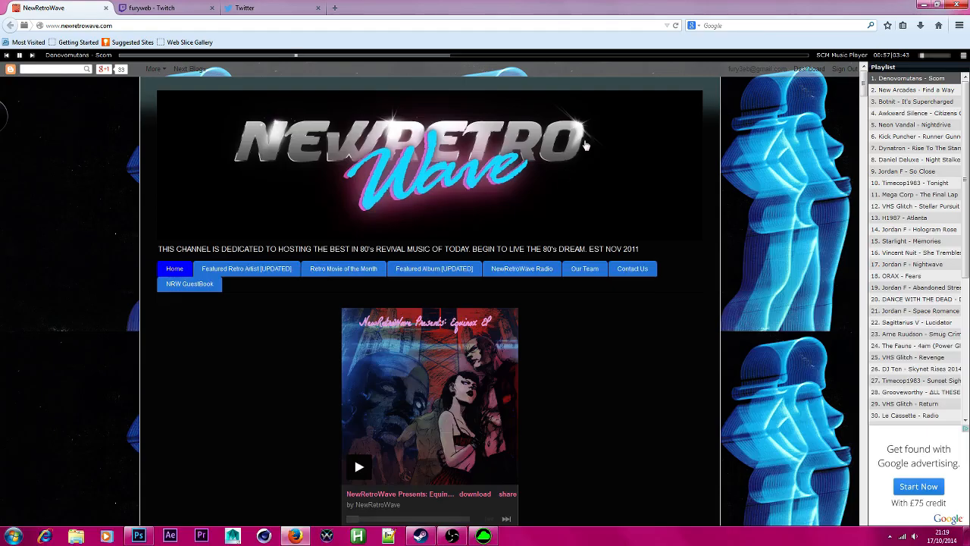
click(921, 57)
key(alt+Tab)
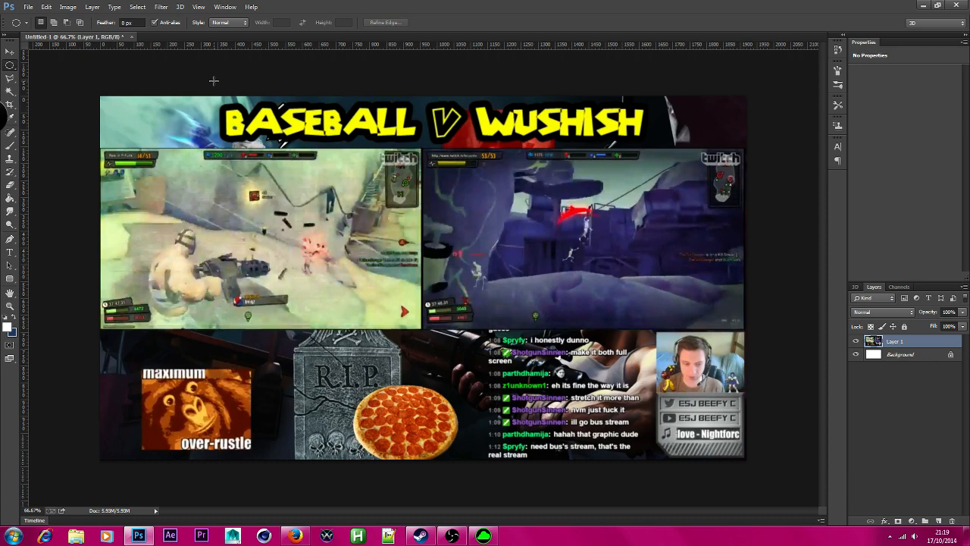
Step: Change the active selection tool from the Elliptical to the Rectangular Marquee tool
right_click(11, 65)
click(47, 64)
Step: Check the live broadcast in Open Broadcaster Software and on the furyweb Twitch channel in Firefox, and return to Photoshop
click(454, 536)
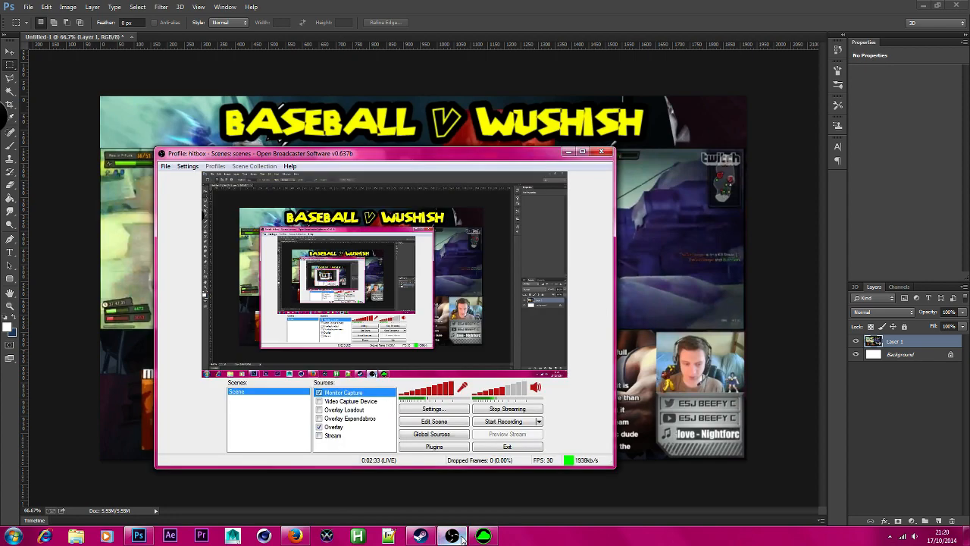
click(461, 538)
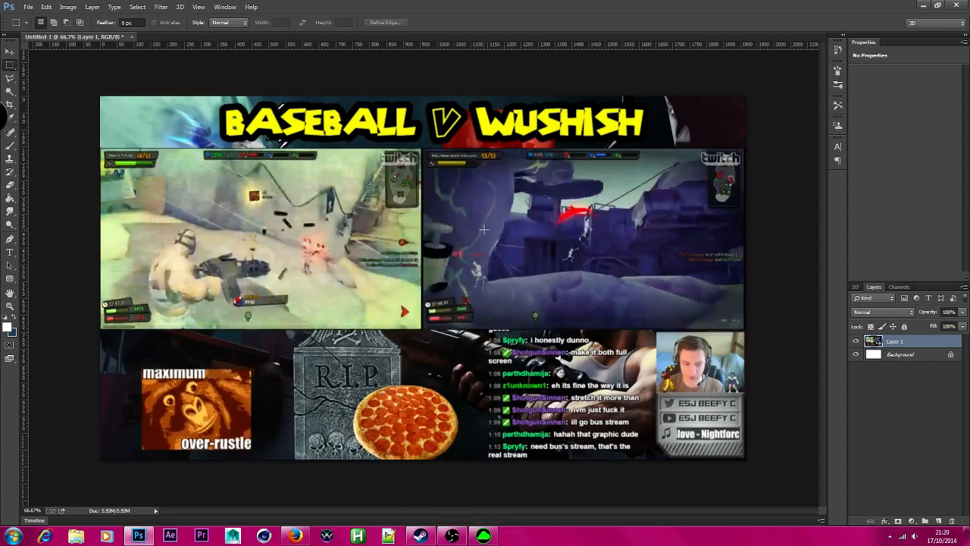
click(308, 538)
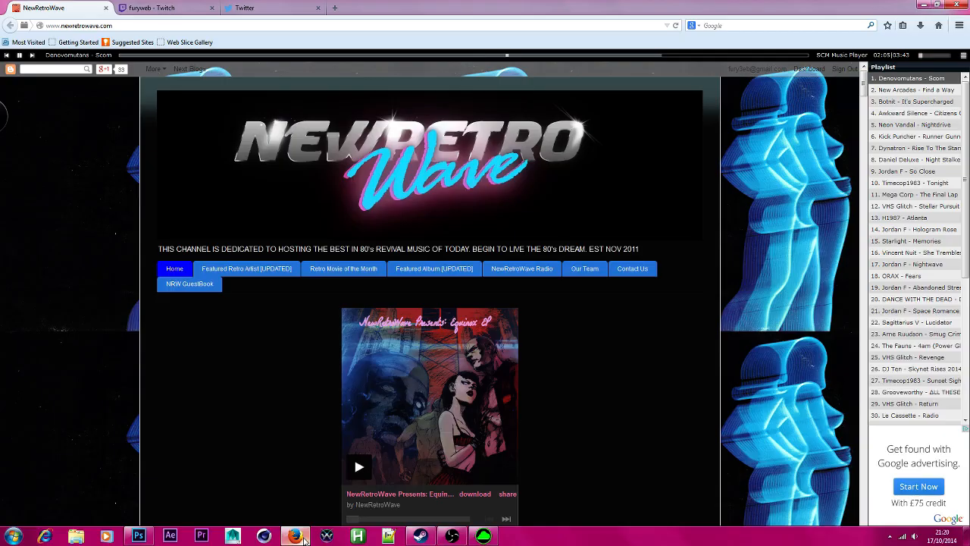
click(123, 7)
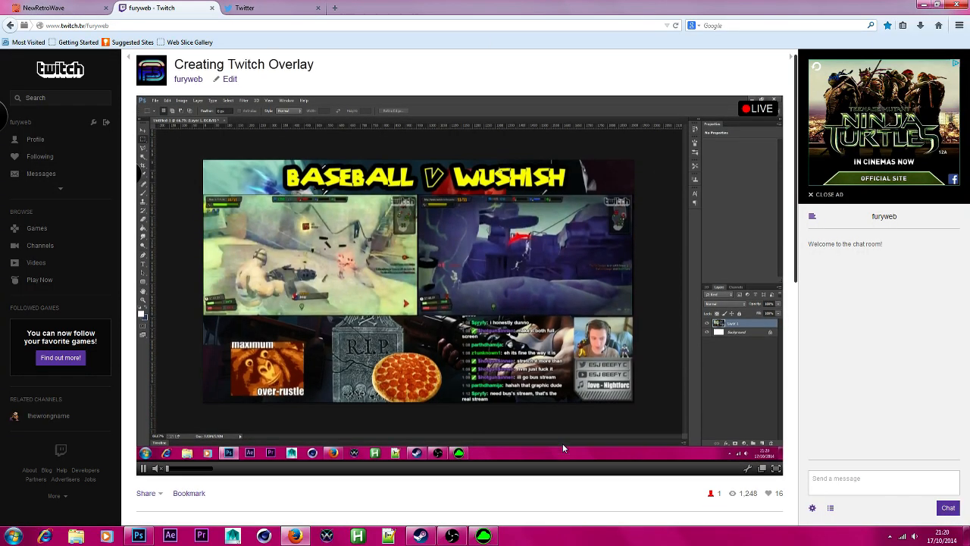
scroll(563, 448, down, 1)
mouse_move(422, 536)
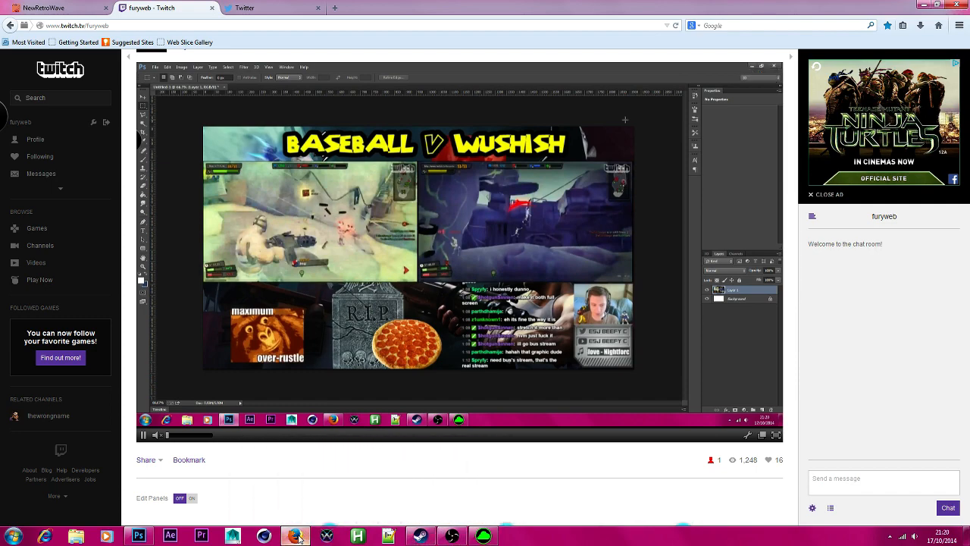
click(924, 5)
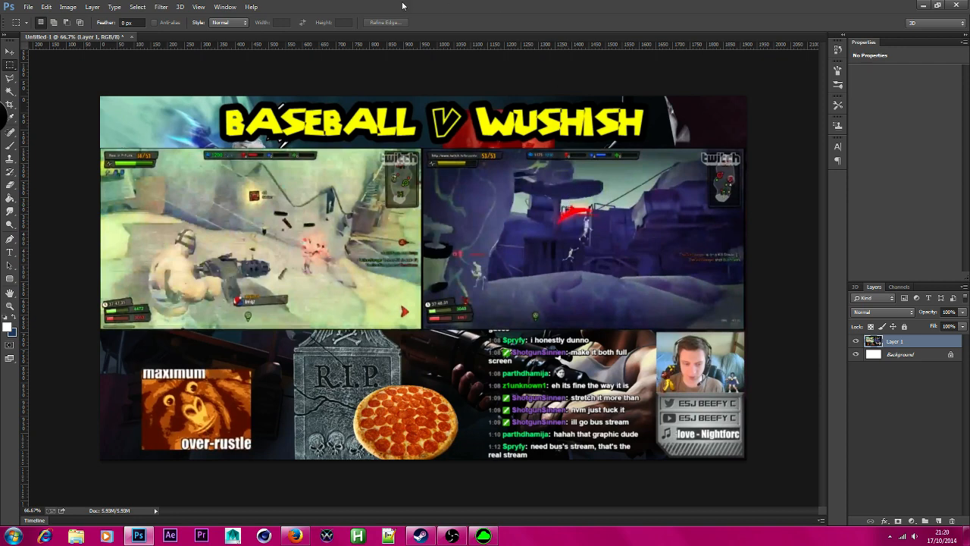
Step: Bring up the Open dialog, enlarge it and look through the Pictures folder on the F: drive
click(28, 7)
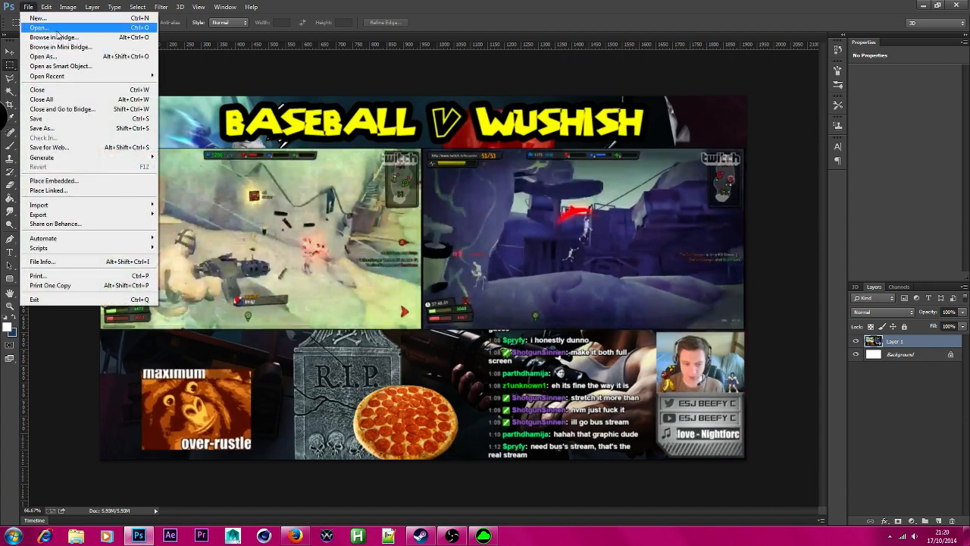
click(39, 27)
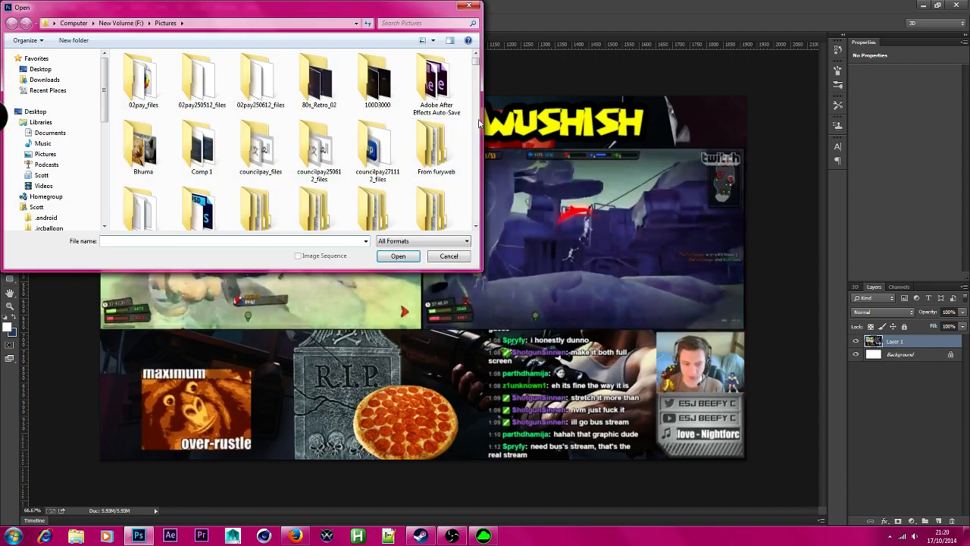
click(474, 71)
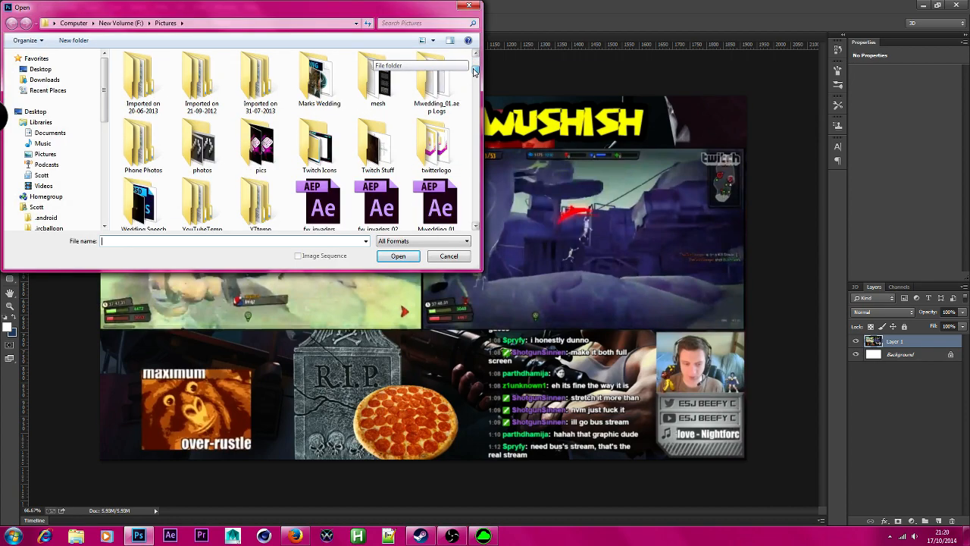
drag(475, 72, 477, 71)
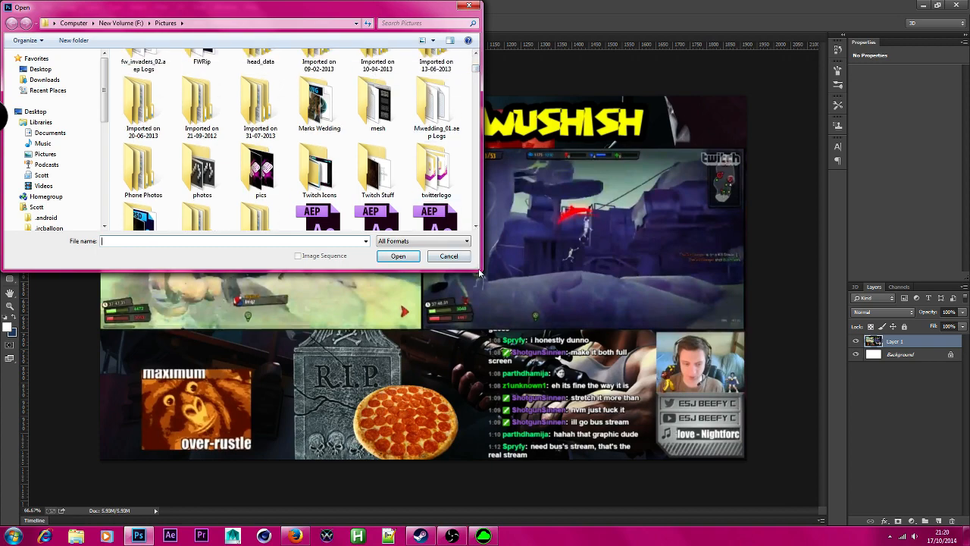
drag(478, 269, 750, 477)
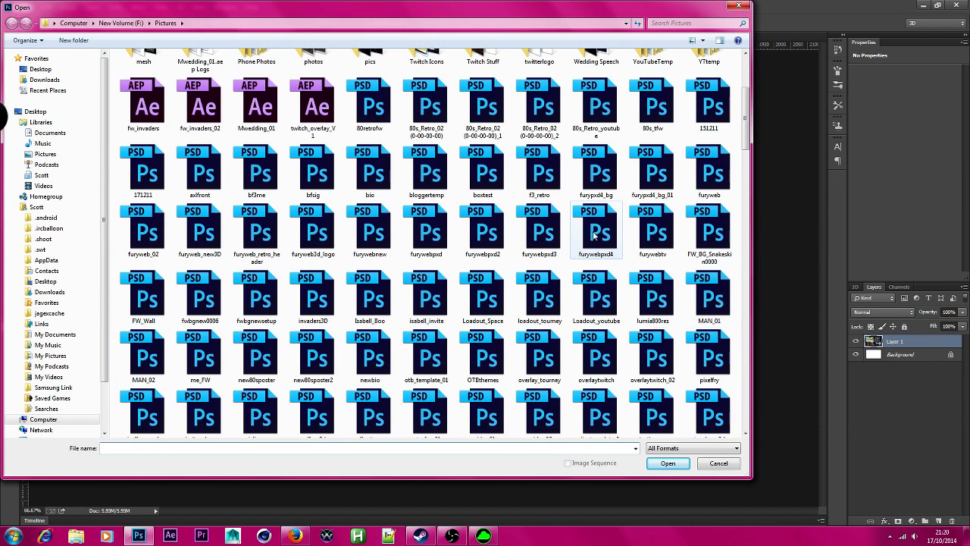
scroll(746, 139, up, 3)
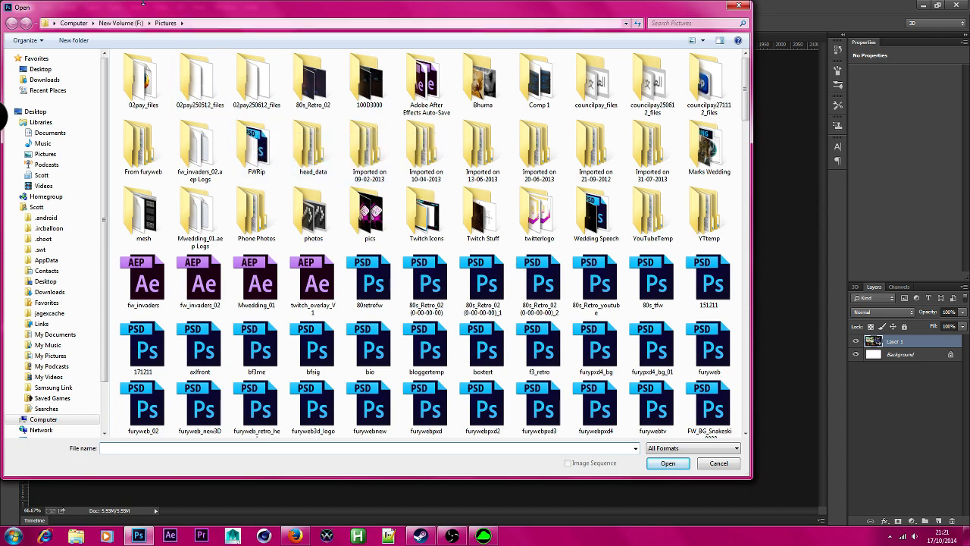
Step: Open Loadout_edge.png from the Loadout_project > New Video > Pictures folder on the F: drive
click(117, 23)
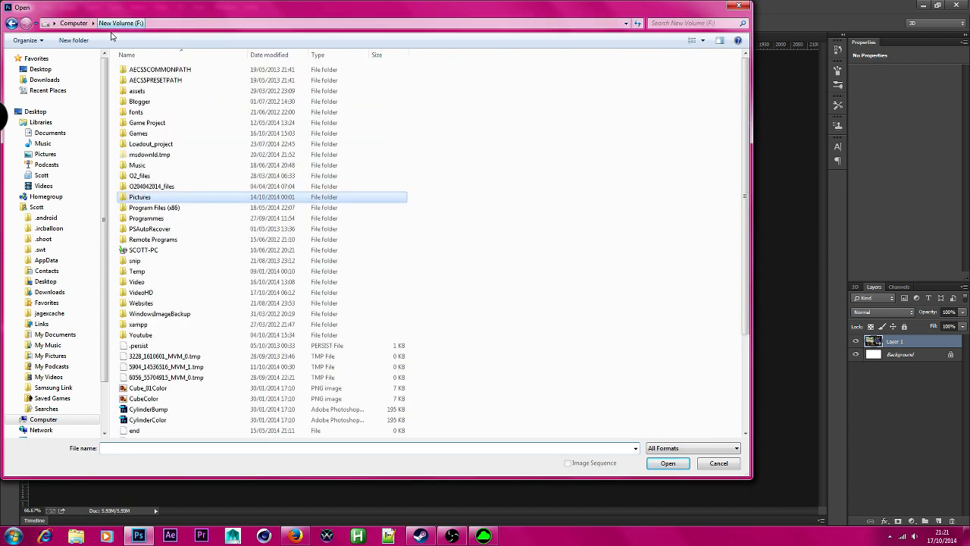
click(170, 144)
double_click(170, 145)
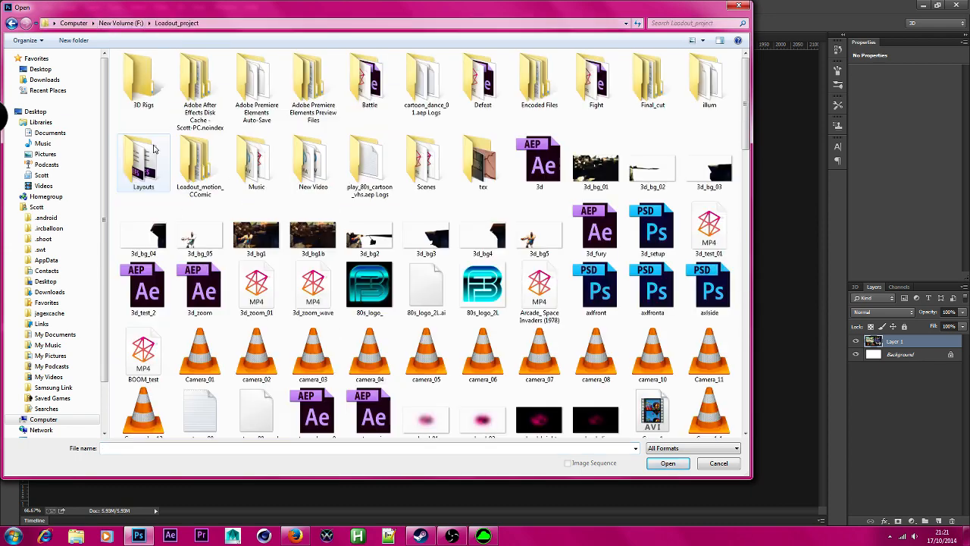
scroll(531, 163, down, 5)
scroll(530, 166, up, 5)
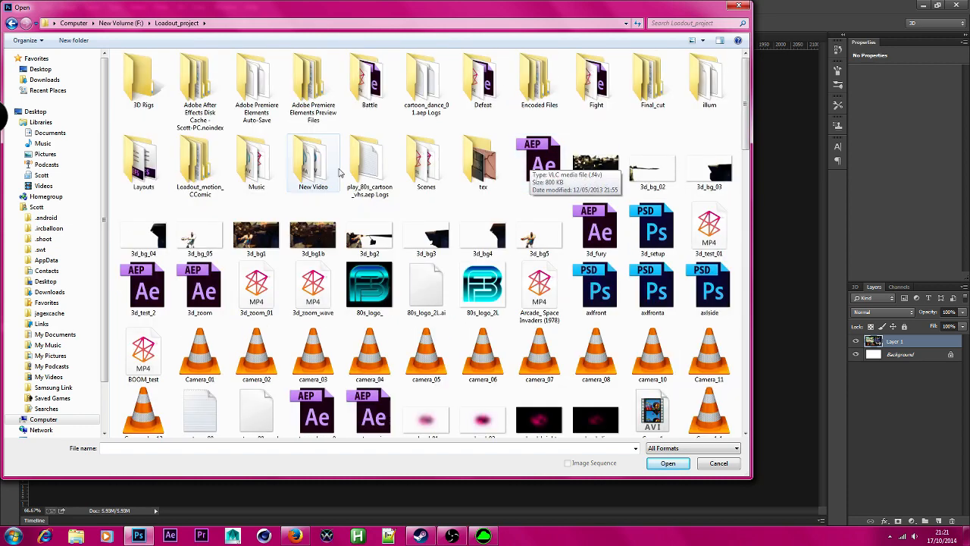
double_click(313, 172)
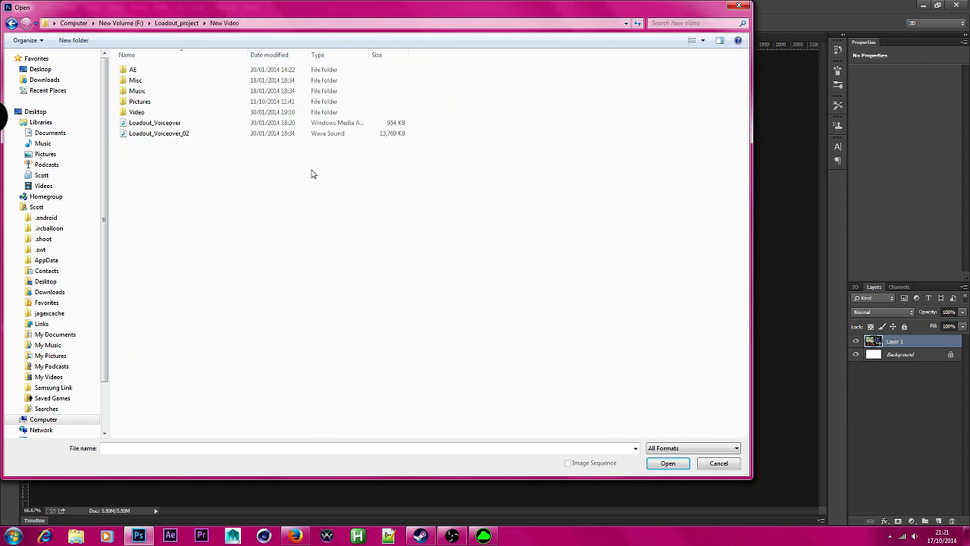
double_click(144, 98)
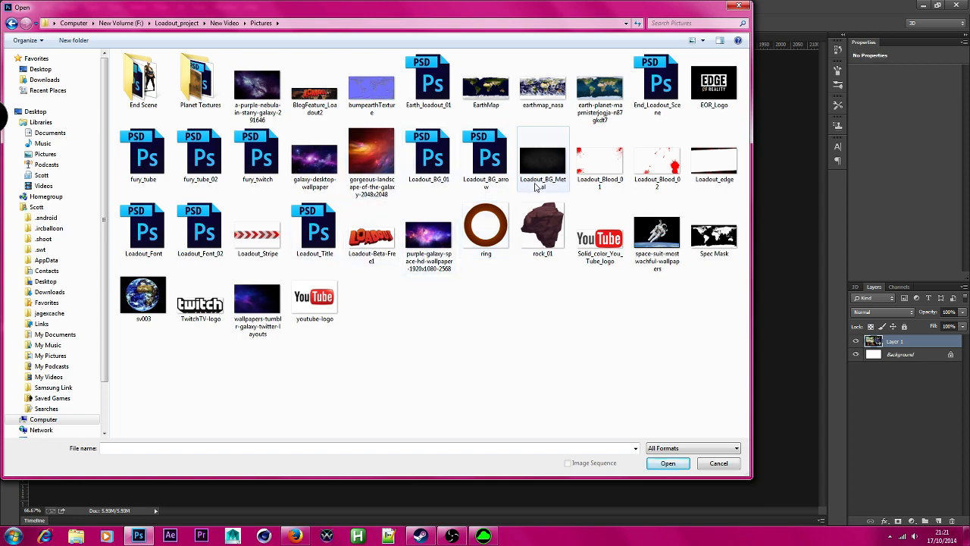
double_click(704, 170)
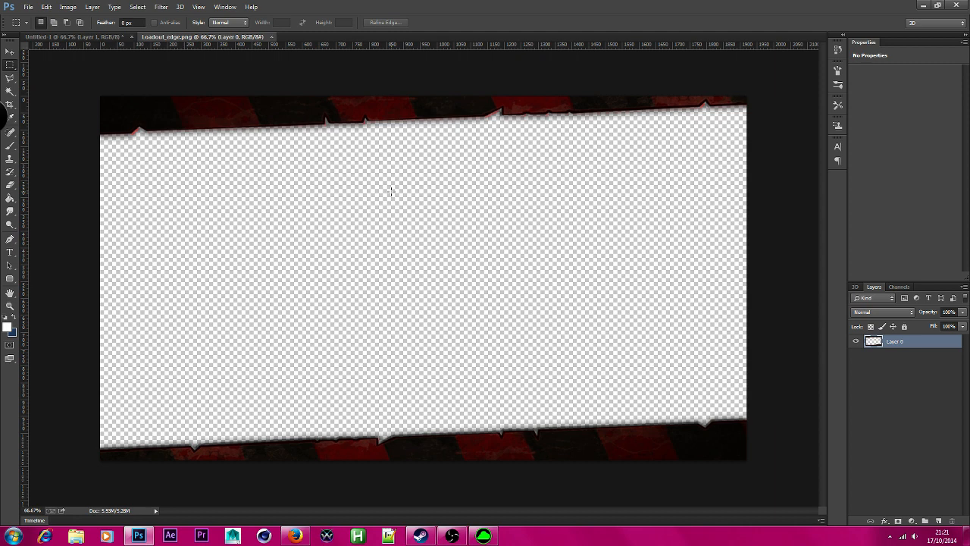
Step: Copy the entire Loadout_edge image and paste it as a new layer into the Untitled-1 document
click(136, 7)
click(144, 19)
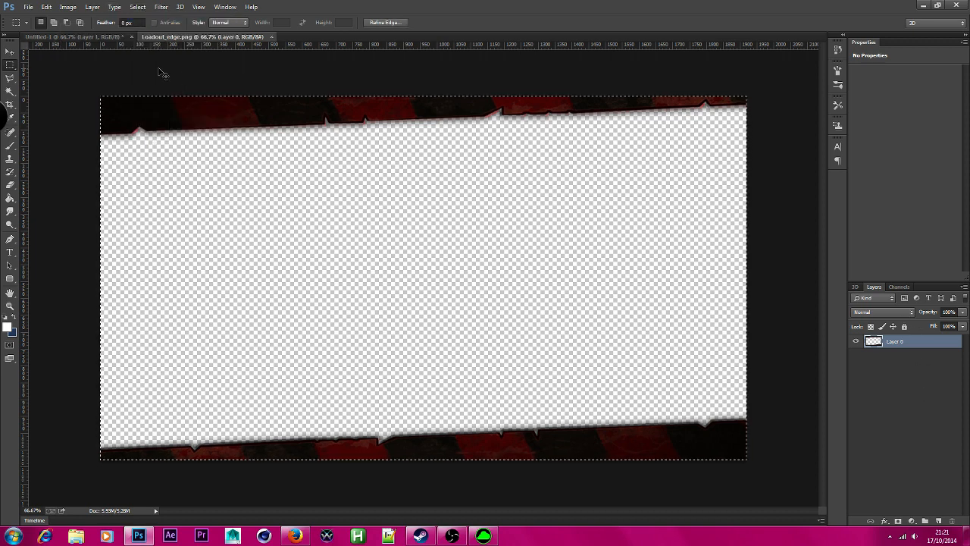
click(99, 37)
key(ctrl+v)
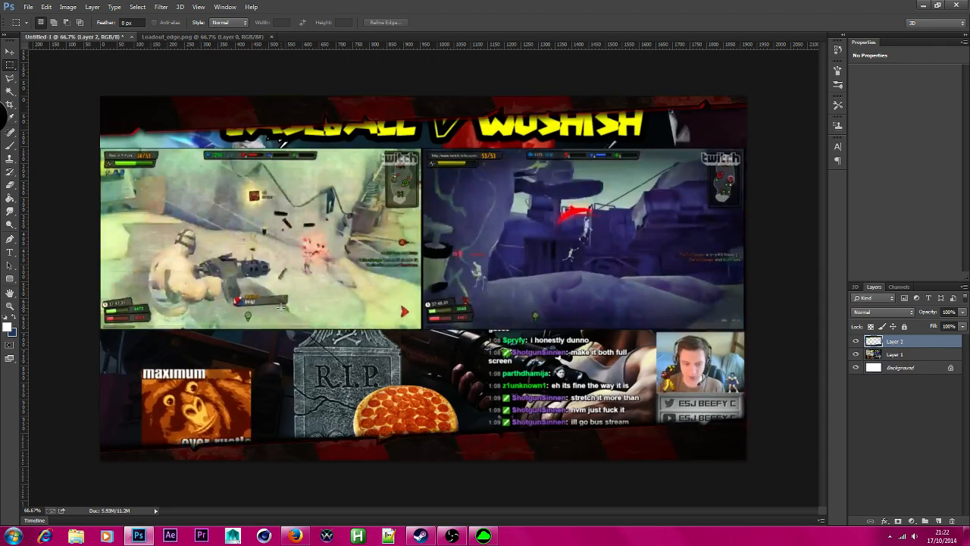
Step: Hide the pasted edge layer and reduce the opacity of Layer 1, the reference screenshot, to 40%
click(10, 52)
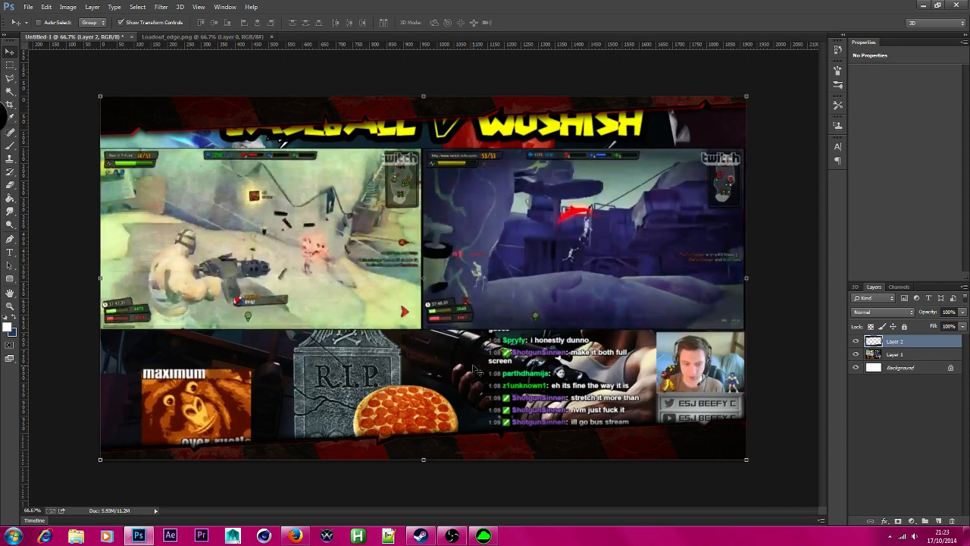
click(856, 342)
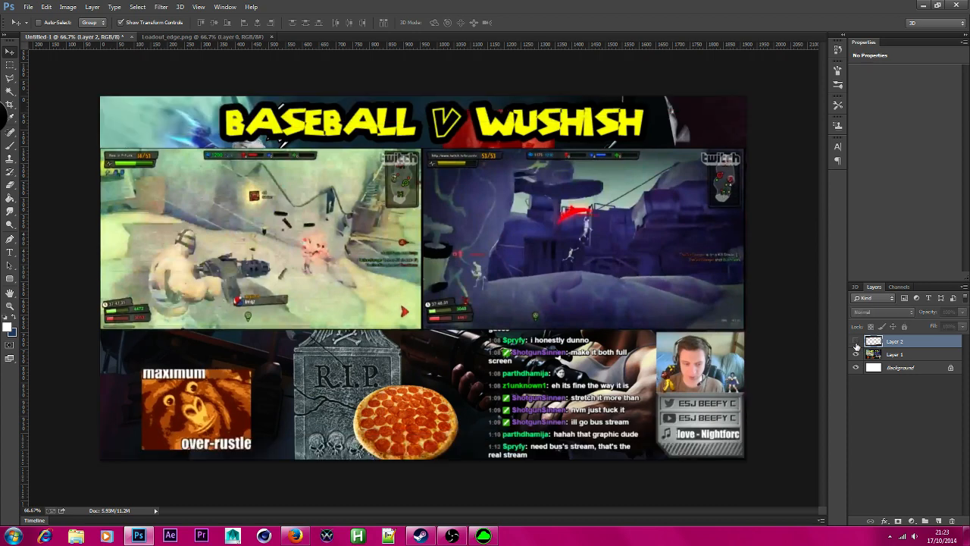
click(931, 361)
click(961, 312)
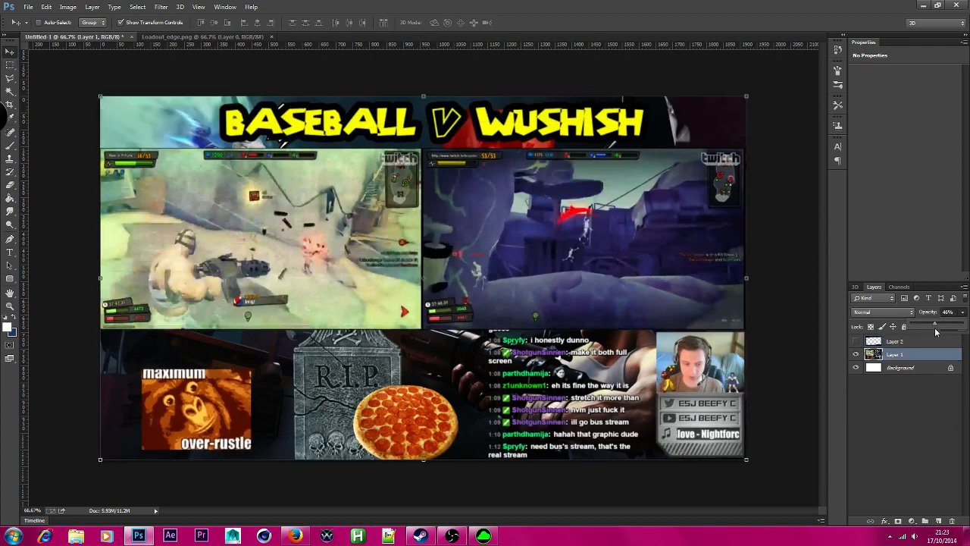
drag(937, 328, 933, 332)
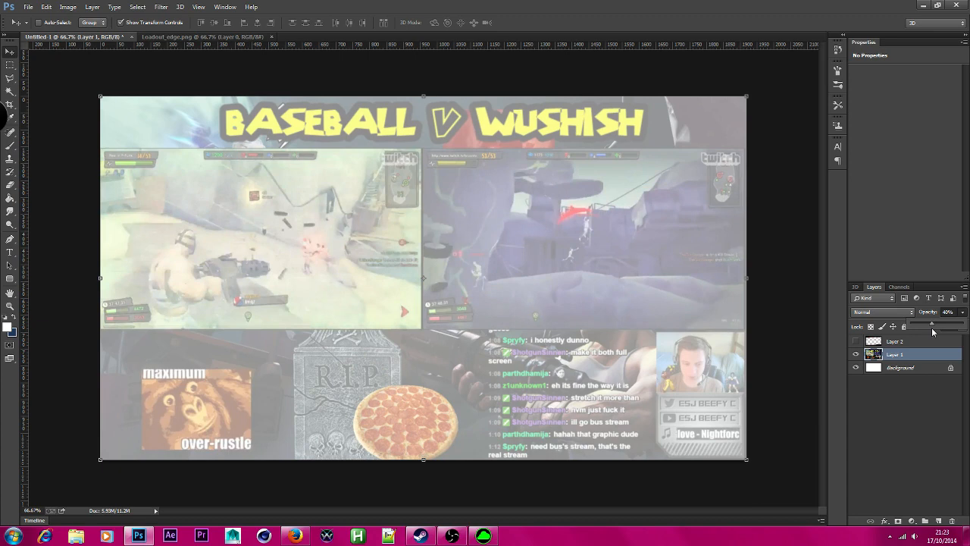
Step: Draw a slanted four-sided Polygonal Lasso selection over the title banner, extending past the canvas edges and narrowing towards the right
click(10, 79)
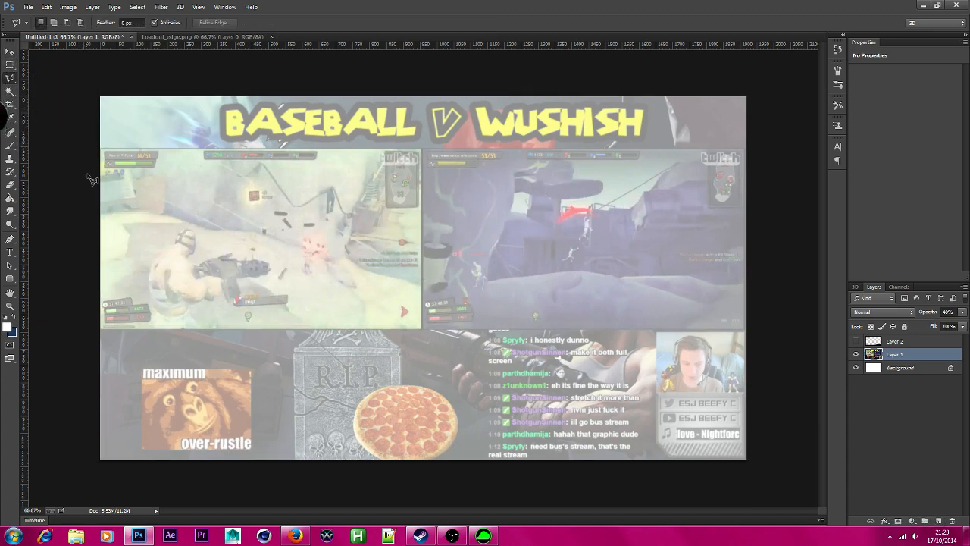
click(90, 149)
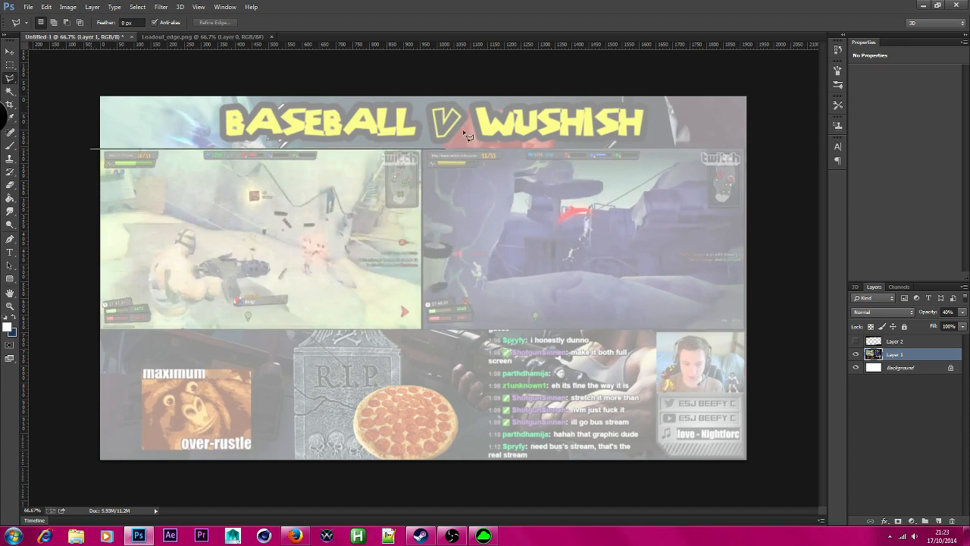
click(762, 106)
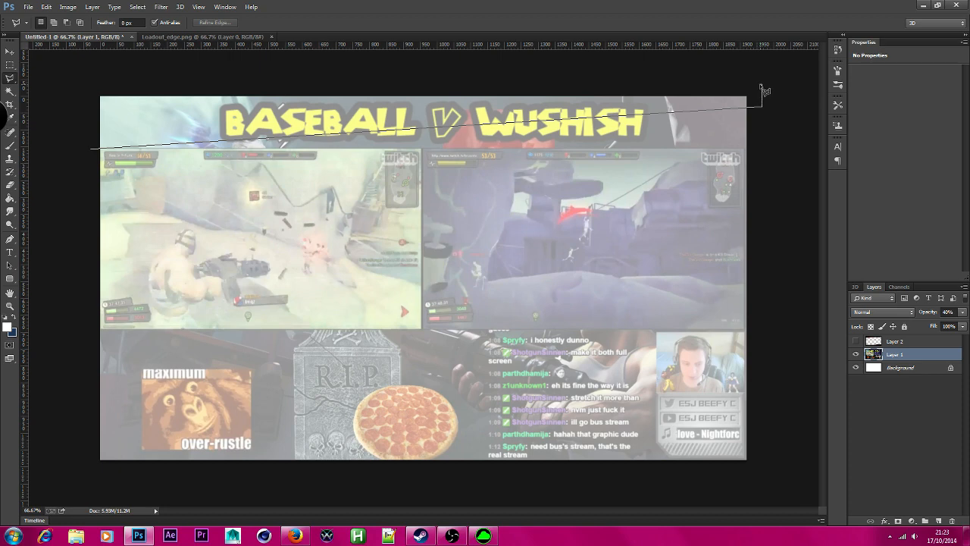
click(762, 84)
click(78, 84)
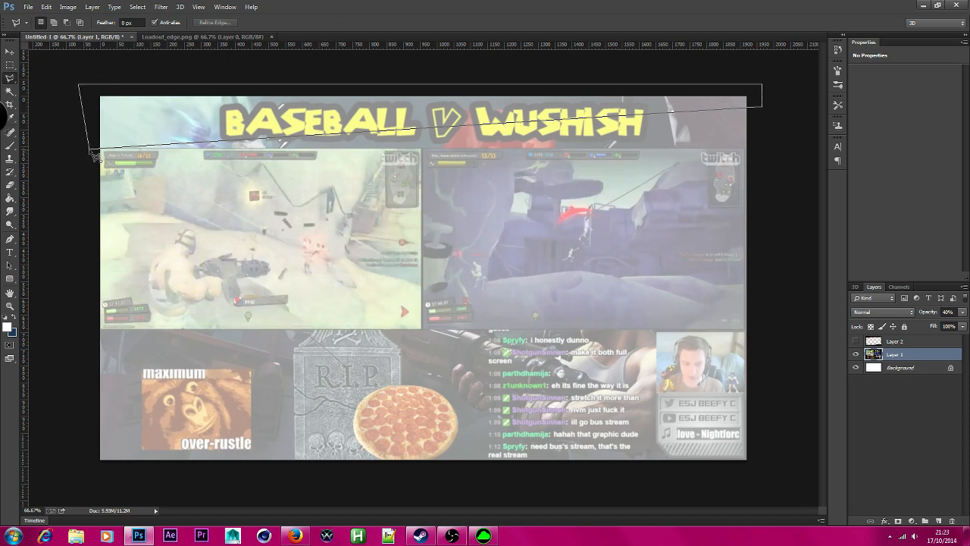
click(90, 148)
Step: Set the foreground colour to black (000000) and fill the slanted selection with it on a new layer above Layer 1
click(8, 326)
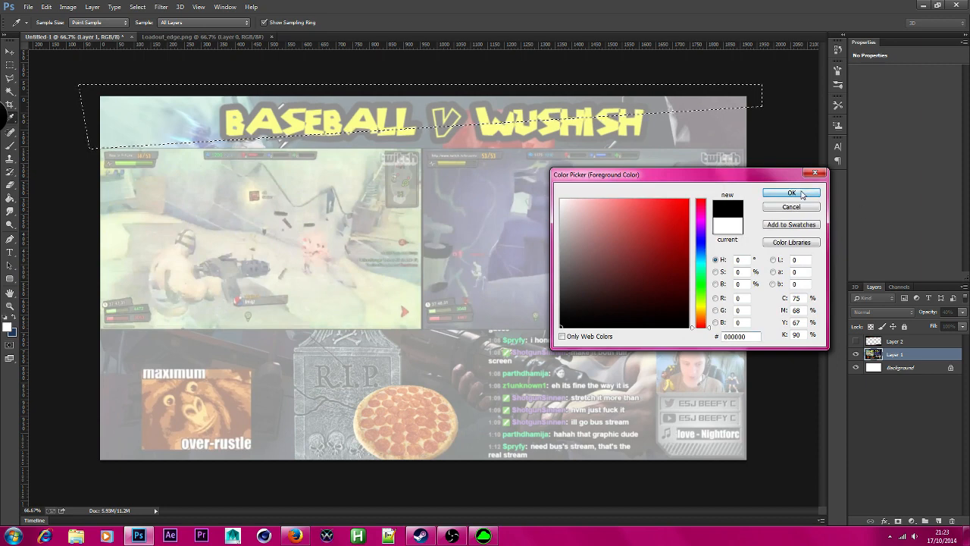
click(792, 192)
click(938, 521)
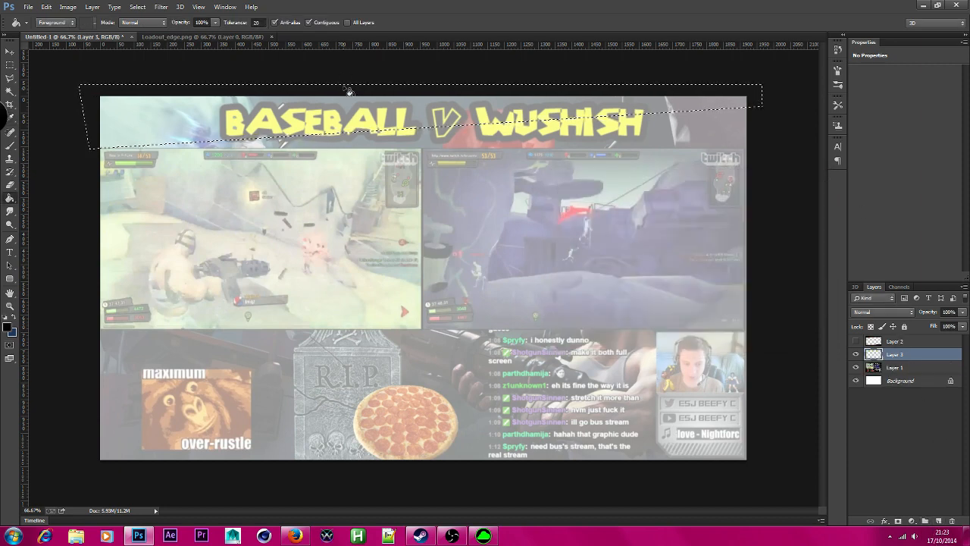
click(343, 109)
Step: Duplicate Layer 3 and flip the copy vertically and horizontally
right_click(923, 354)
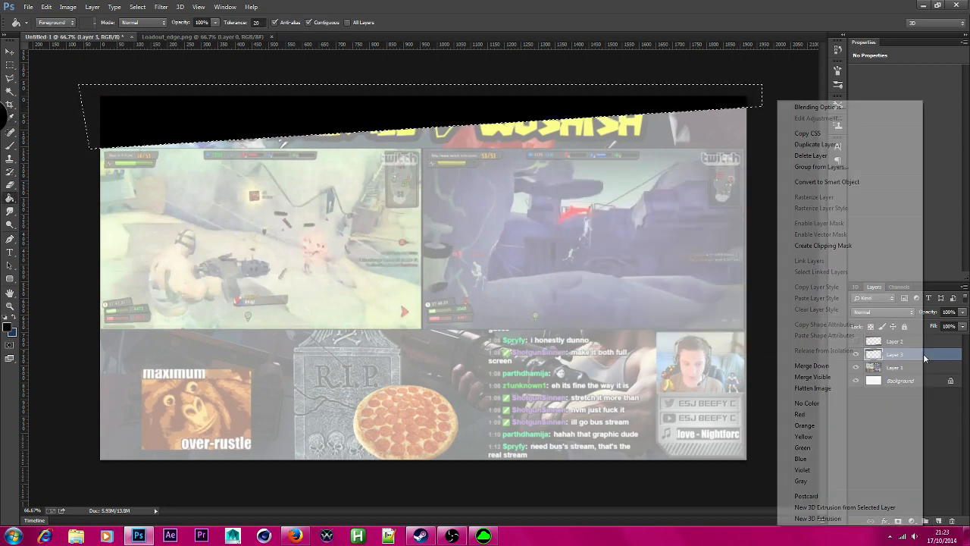
click(843, 144)
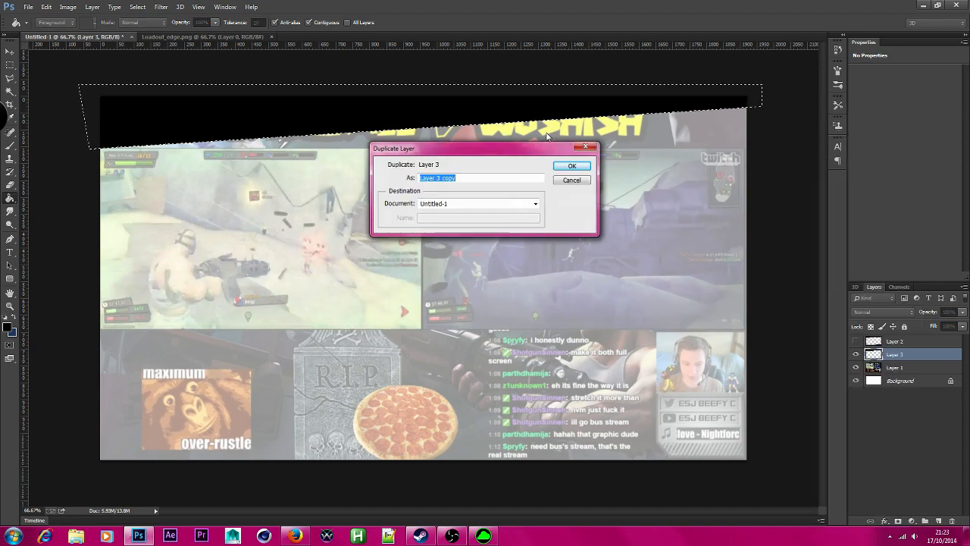
click(573, 166)
click(46, 7)
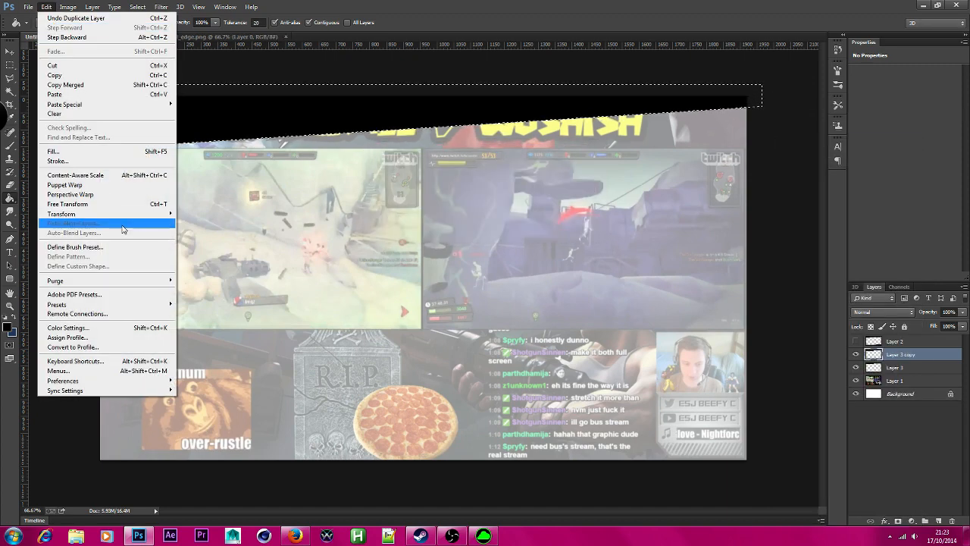
mouse_move(129, 216)
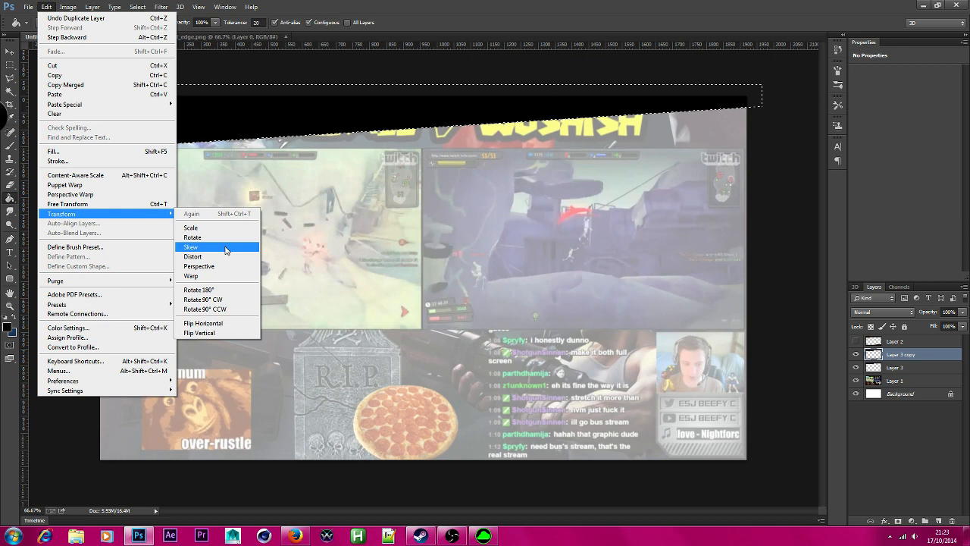
click(199, 333)
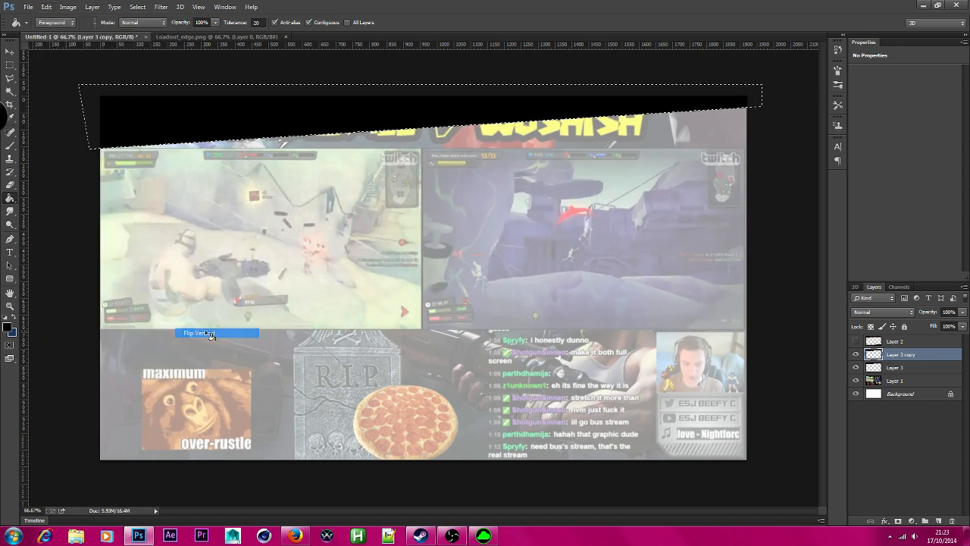
click(46, 7)
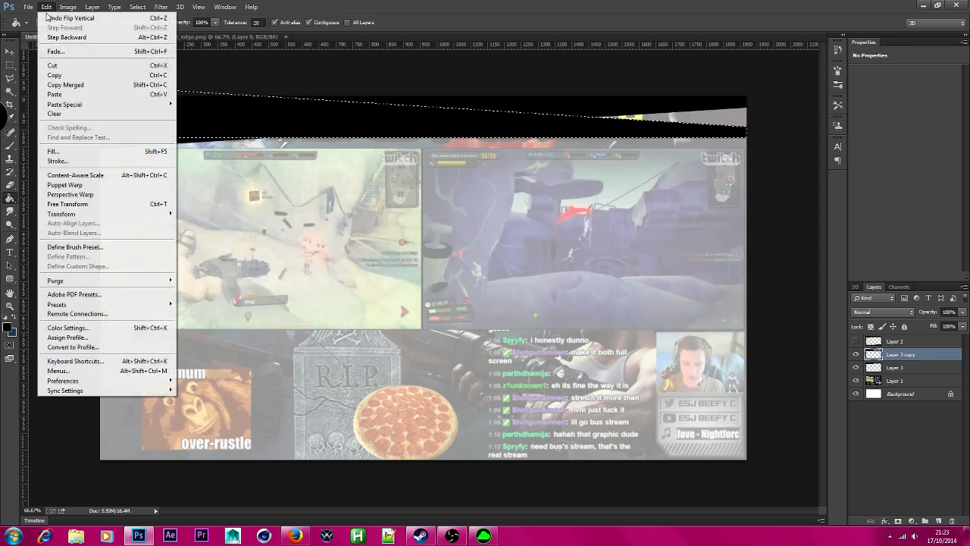
mouse_move(145, 216)
click(198, 322)
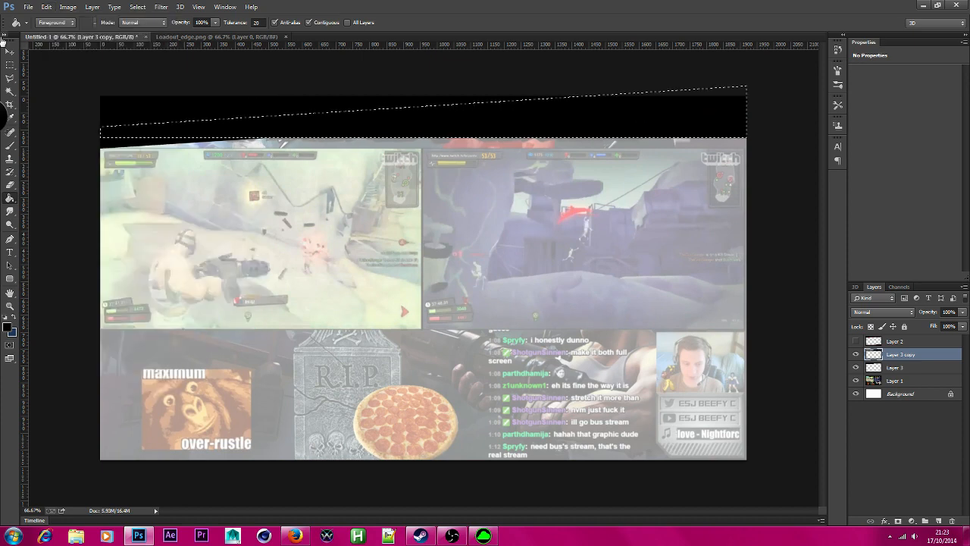
Step: Move the flipped copy of the black band down to the canvas's bottom edge and deselect it
click(12, 57)
drag(346, 121, 351, 442)
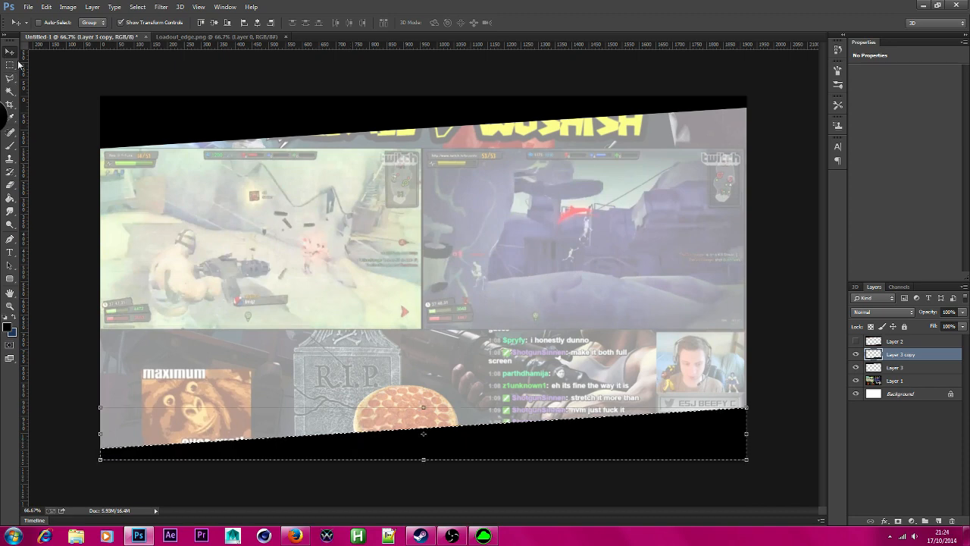
click(13, 64)
click(74, 121)
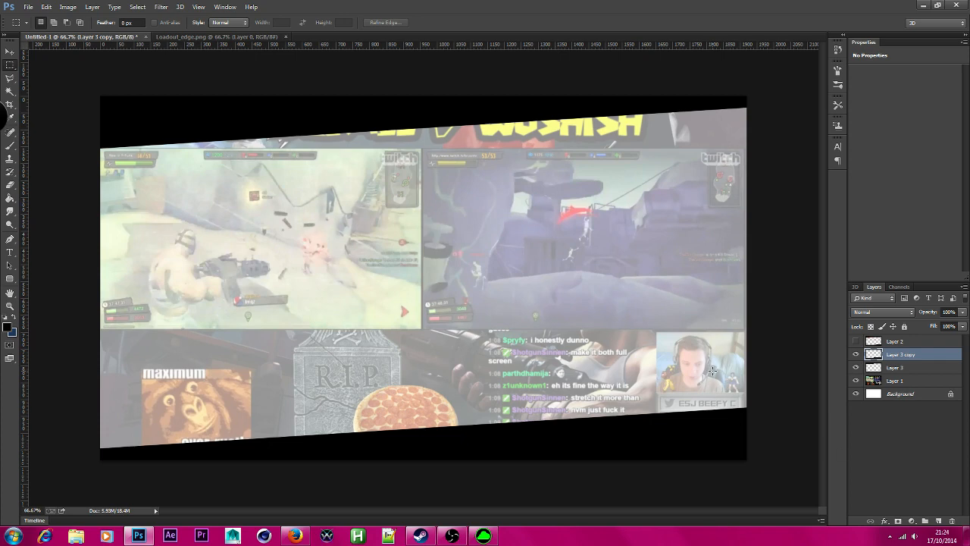
Step: Delete the Layer 3 copy layer and clear the black band from Layer 3
click(856, 341)
click(857, 342)
click(952, 521)
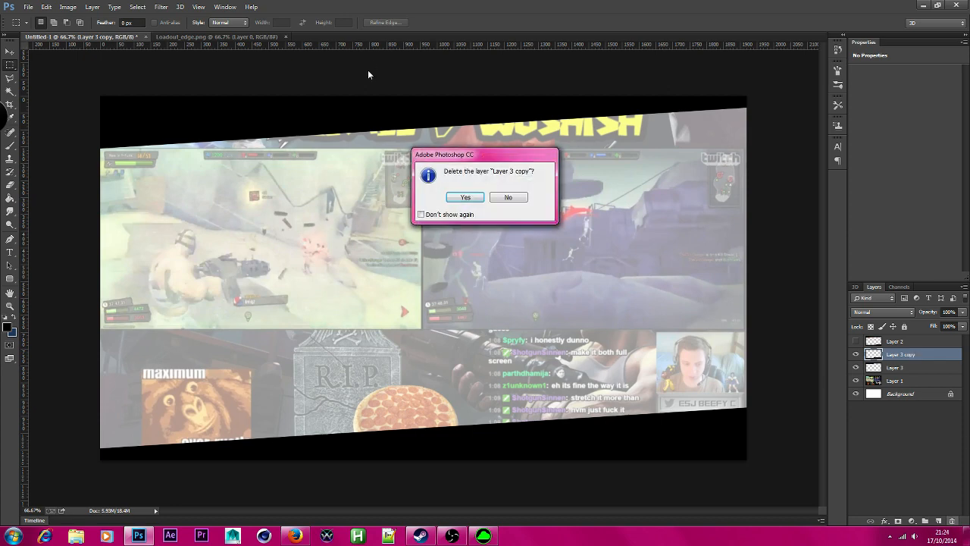
click(466, 198)
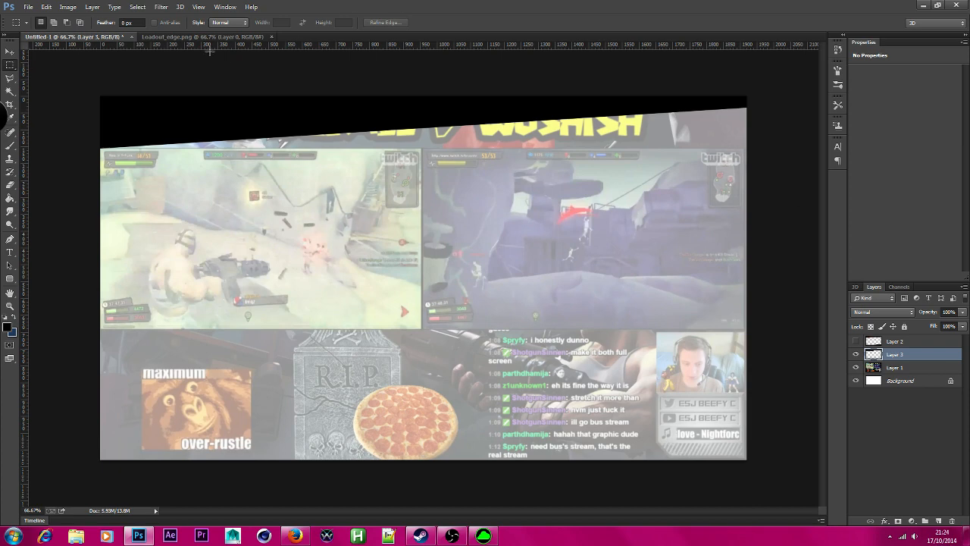
click(137, 6)
click(148, 20)
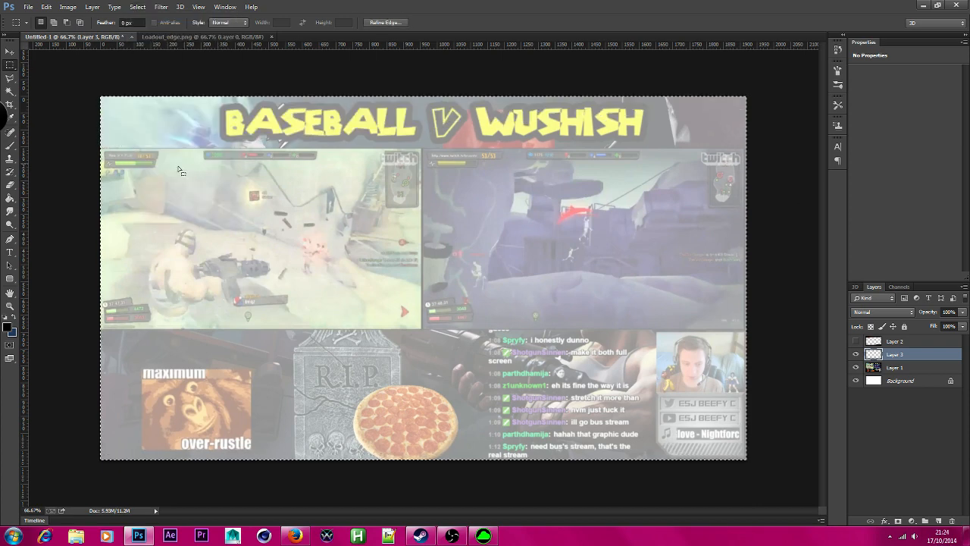
Step: Draw a thinner four-sided Polygonal Lasso selection over the canvas's top edge, with its lower side sloping up towards the right
click(10, 78)
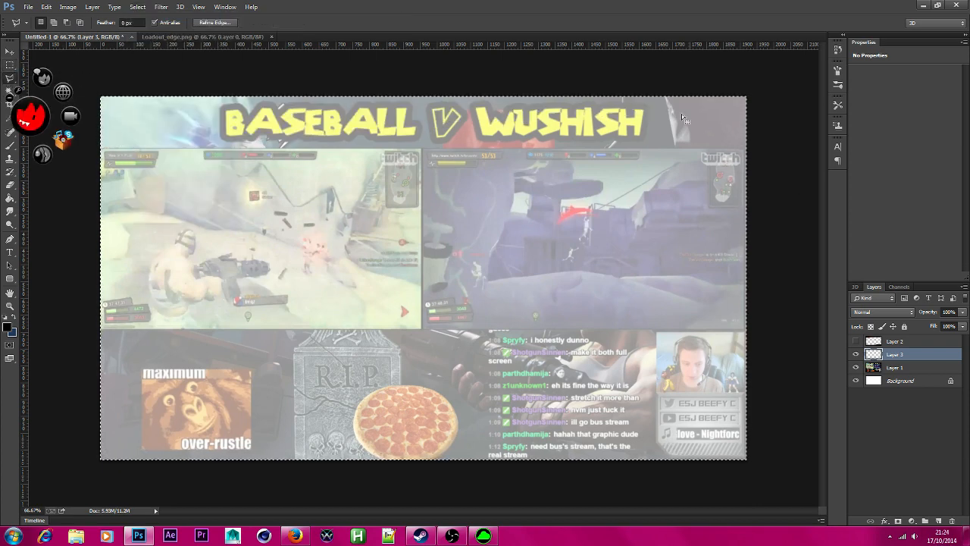
click(753, 95)
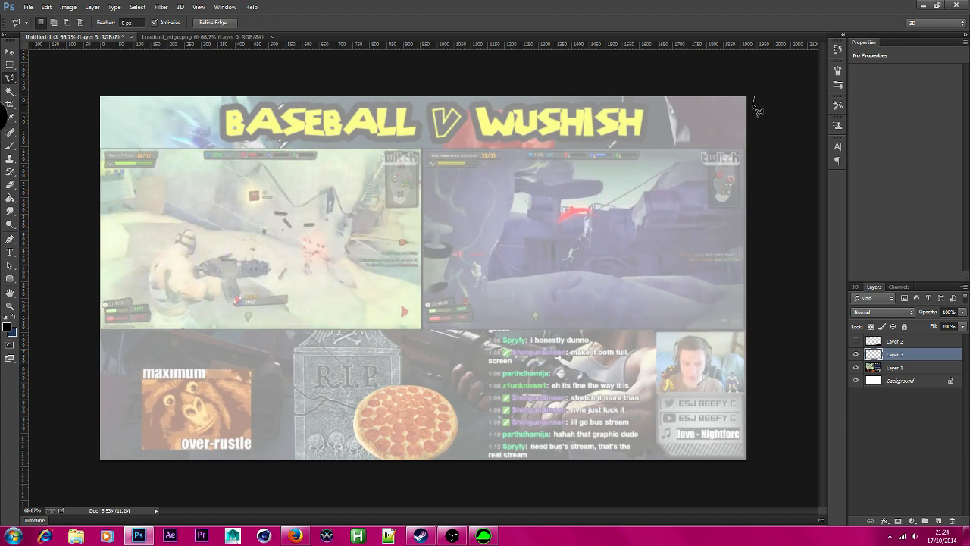
key(Escape)
click(748, 105)
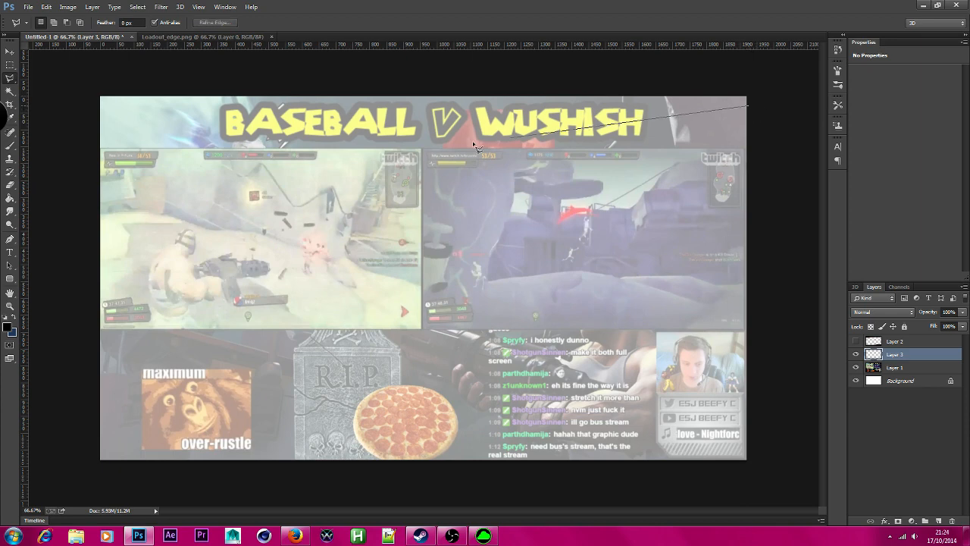
click(69, 132)
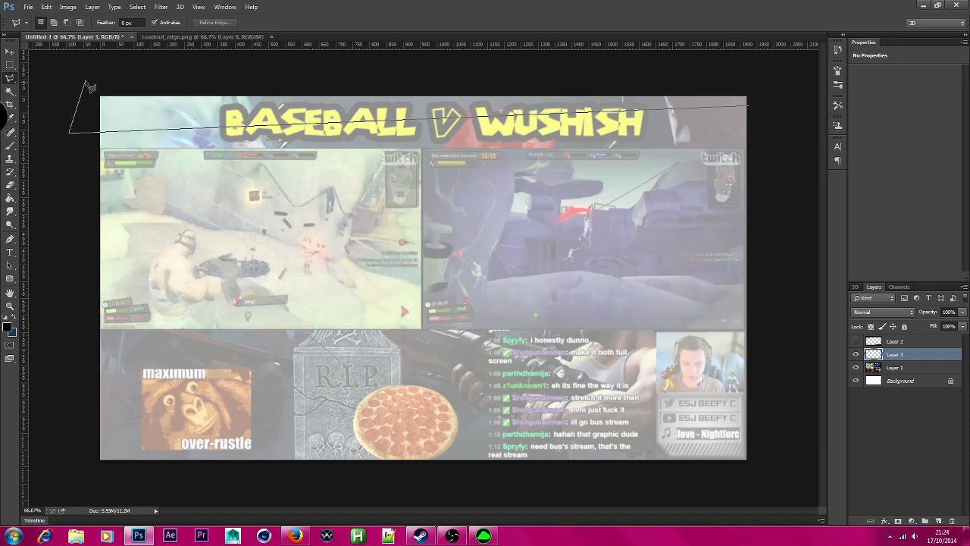
click(85, 80)
click(751, 80)
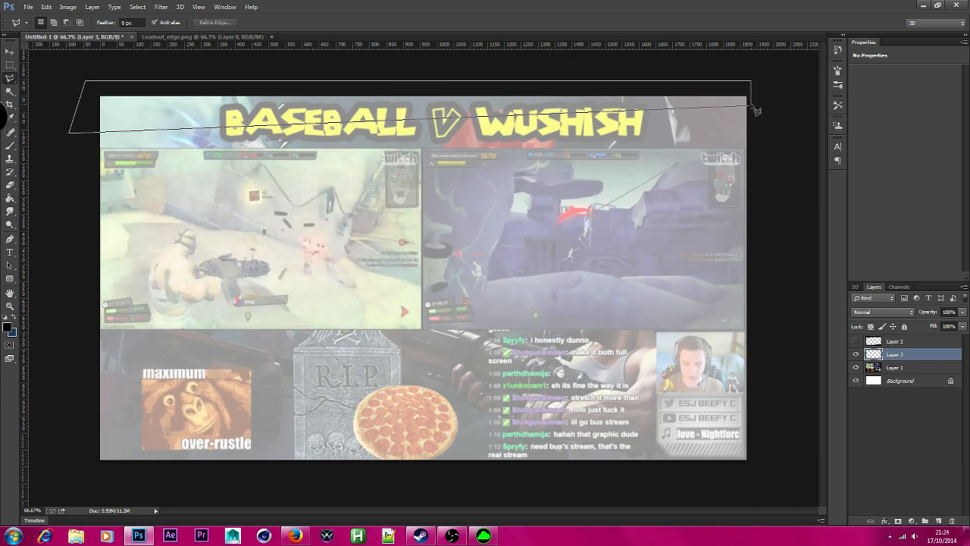
click(755, 112)
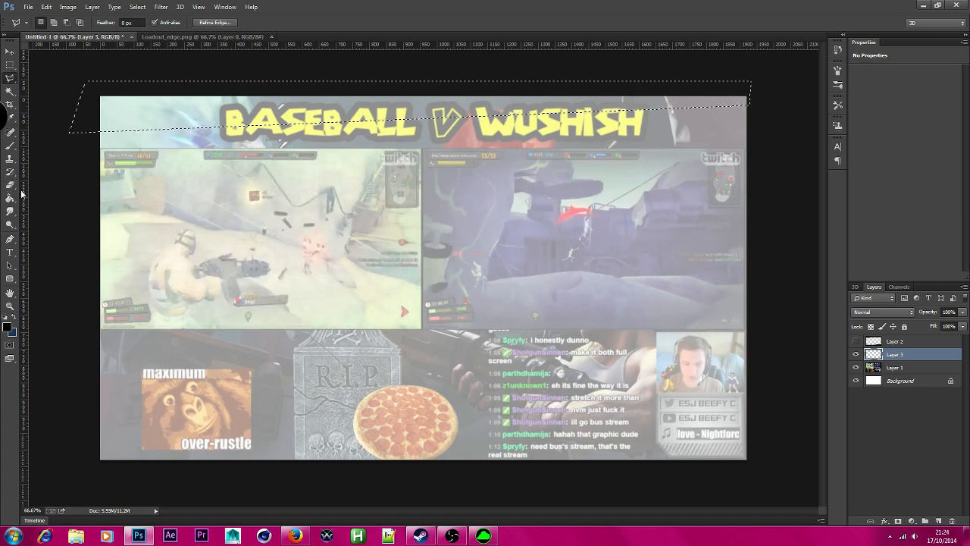
Step: Fill the thinner slanted selection on Layer 3 with black and deselect it
click(10, 198)
click(225, 112)
key(ctrl+d)
click(10, 65)
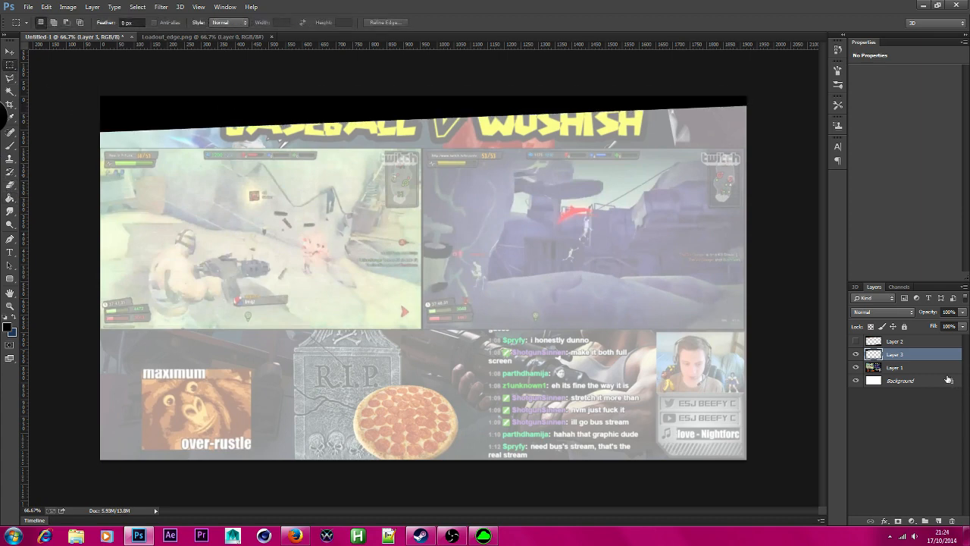
Step: Duplicate Layer 3 with the new black band and flip the duplicate both vertically and horizontally
right_click(938, 355)
click(857, 144)
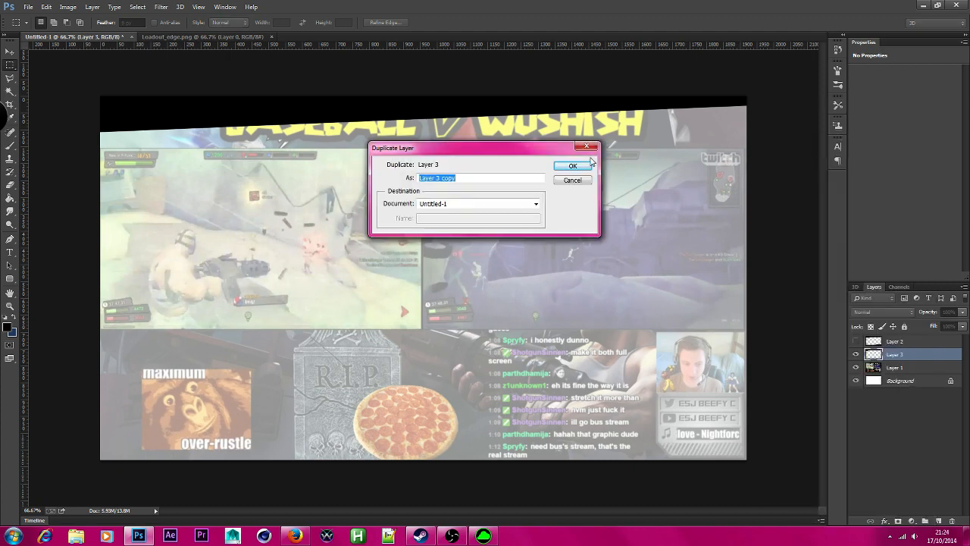
click(591, 162)
click(47, 7)
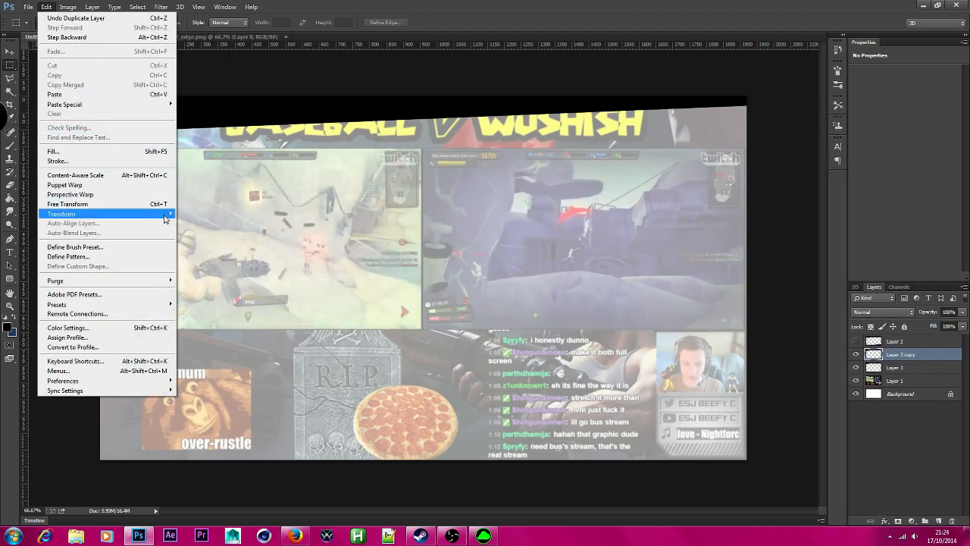
mouse_move(166, 219)
click(228, 334)
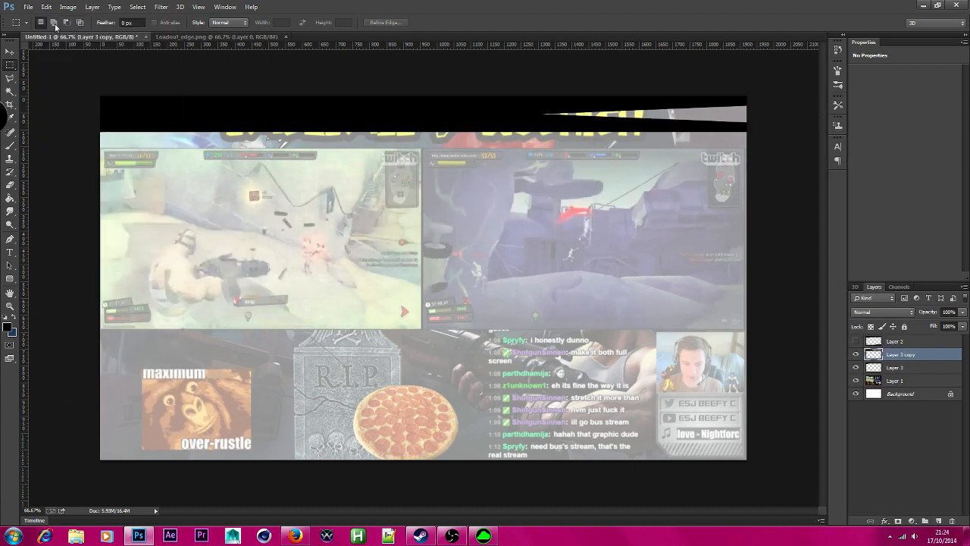
click(46, 7)
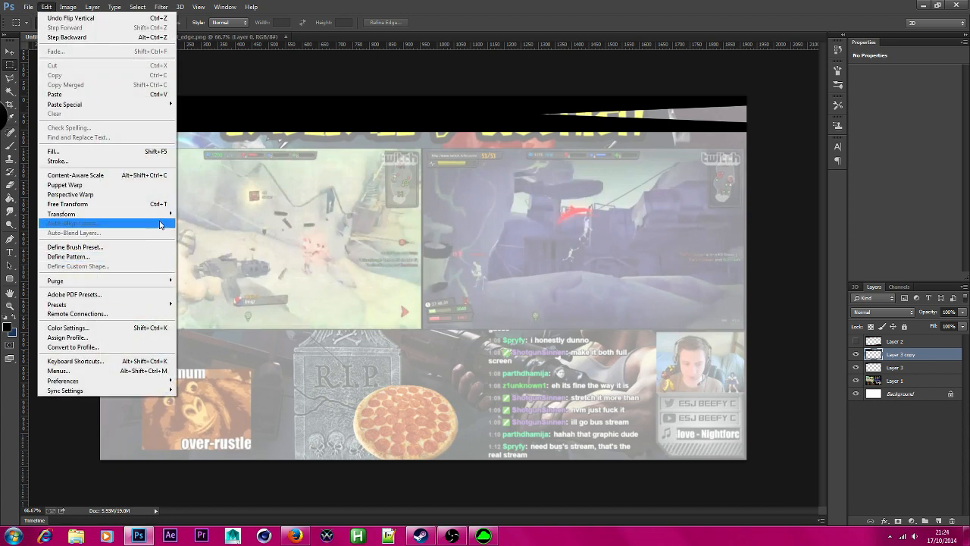
mouse_move(159, 214)
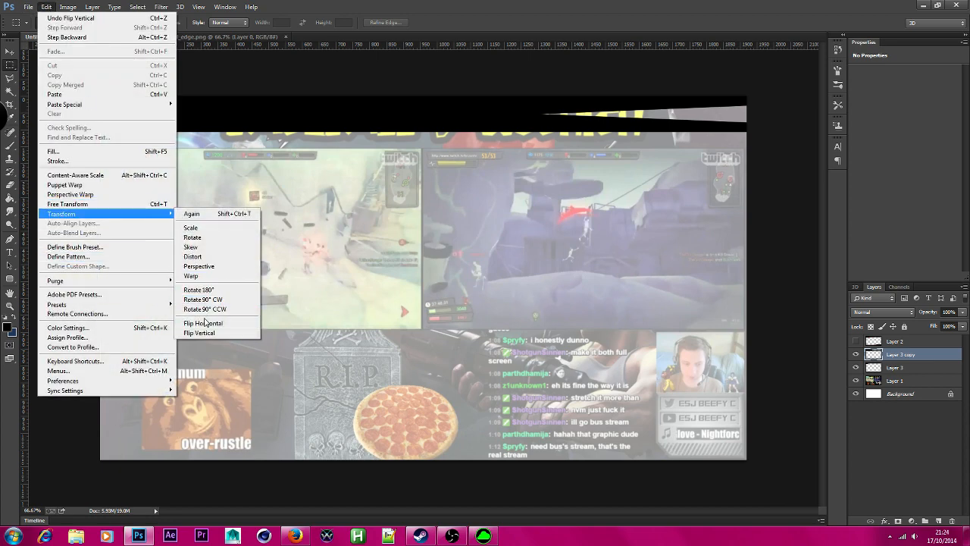
click(204, 323)
Step: Move the flipped band straight down until it sits flush with the canvas's bottom edge
key(v)
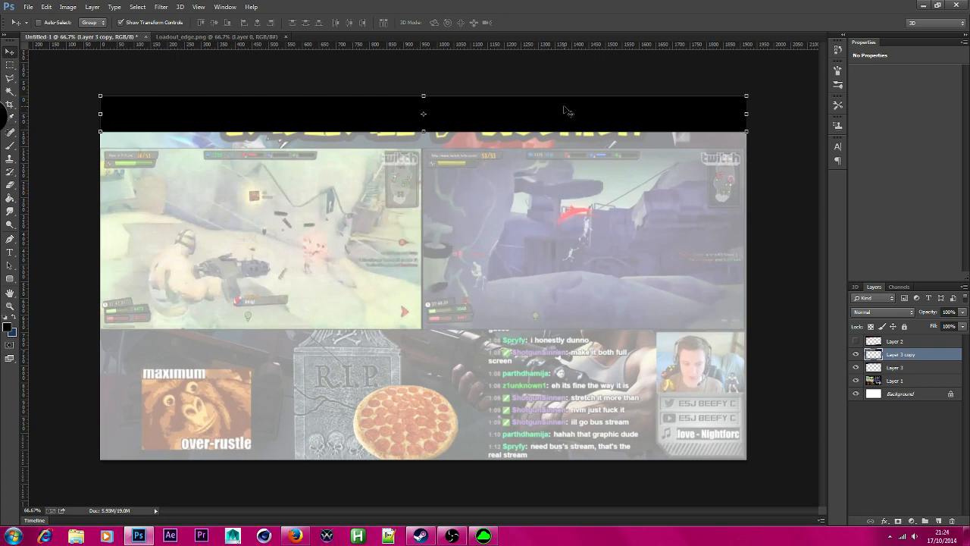
drag(568, 112, 561, 437)
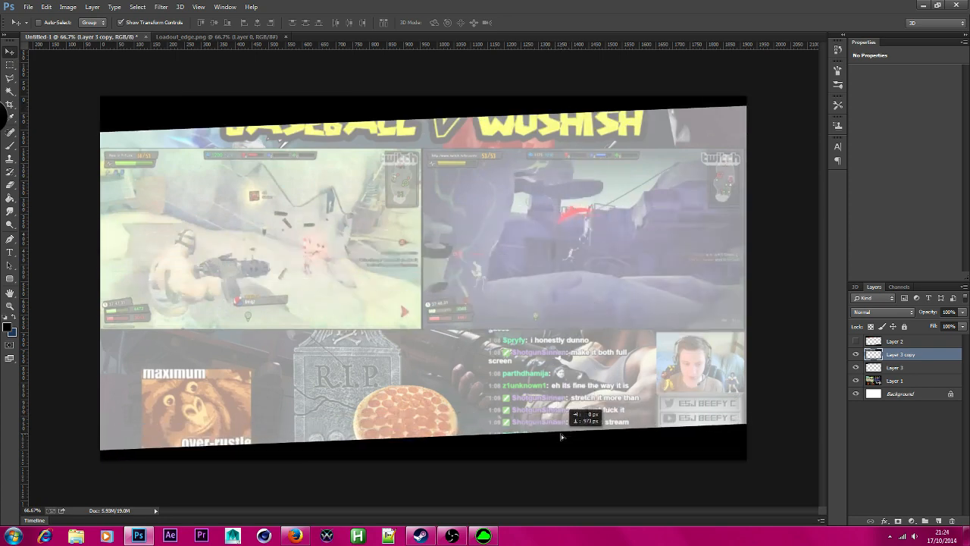
click(10, 65)
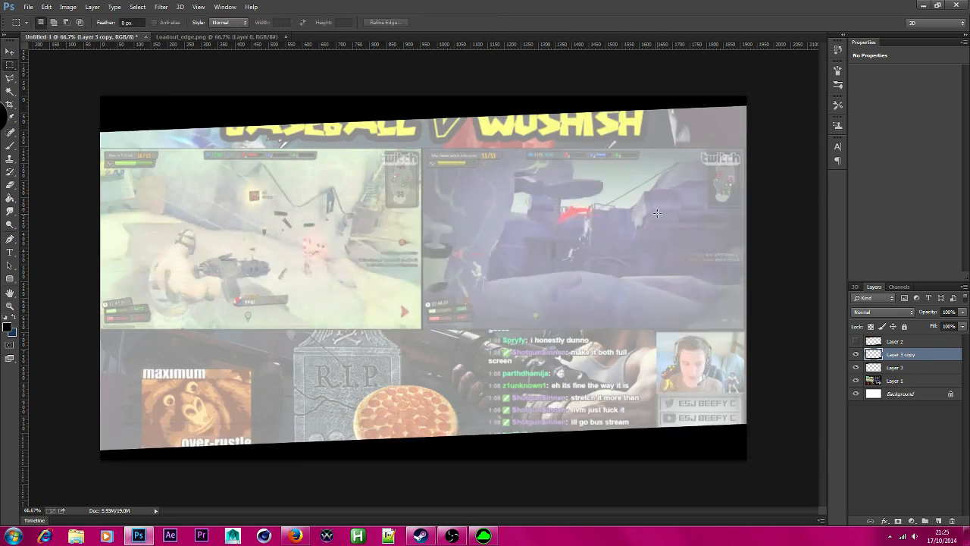
Step: Rename the Layer 3 copy layer as Border Bottom
double_click(909, 355)
text(Border Bottom)
key(Return)
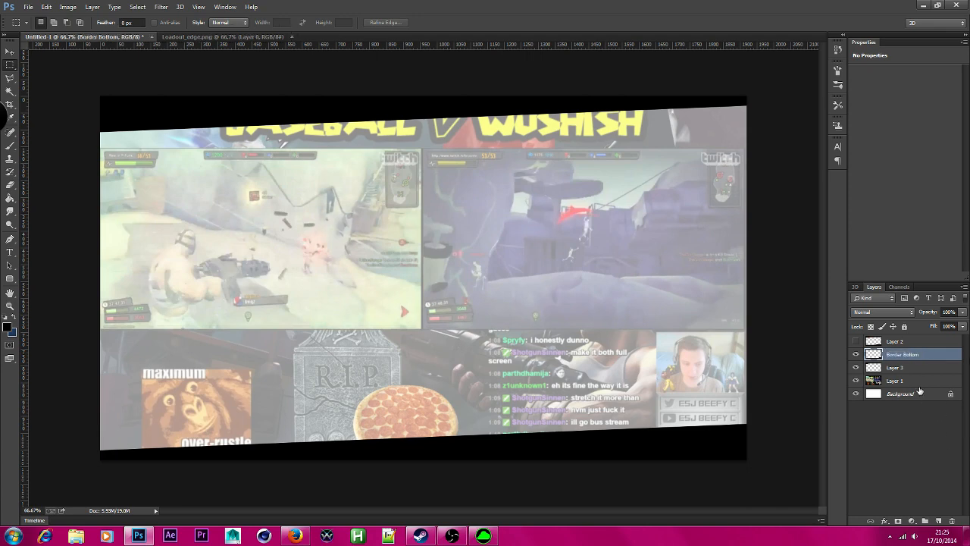
Step: Rename Layer 3, the upper black band, as Border Top
click(904, 367)
right_click(904, 367)
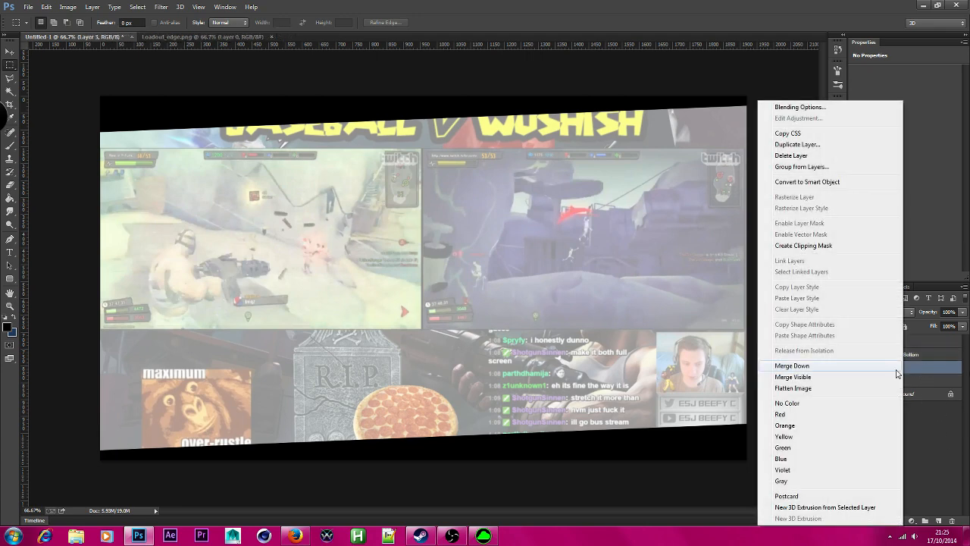
right_click(922, 363)
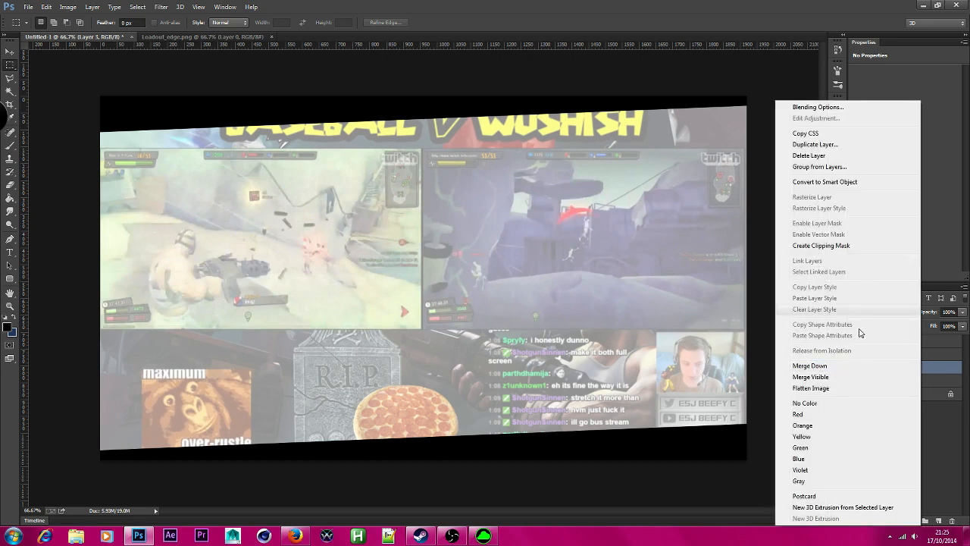
click(934, 372)
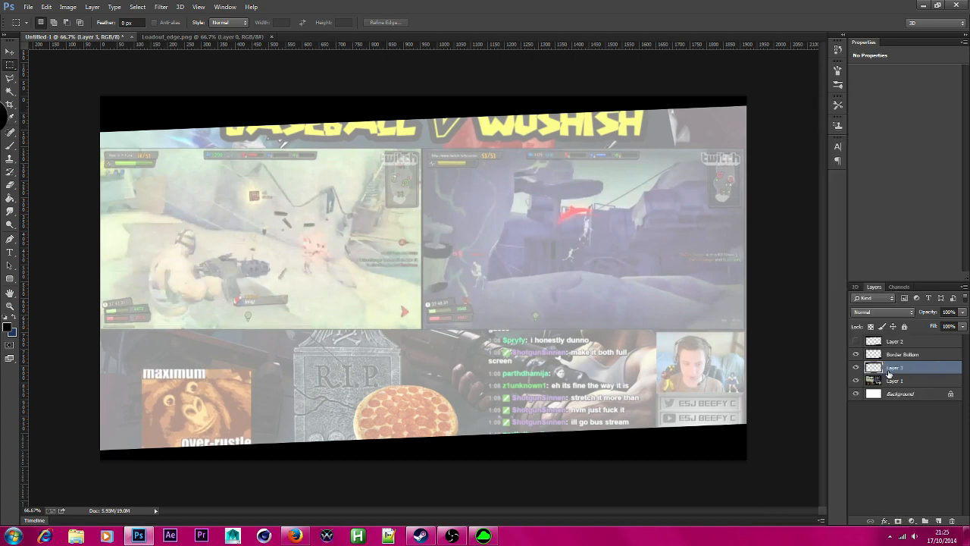
double_click(888, 370)
text(Border Top)
key(Return)
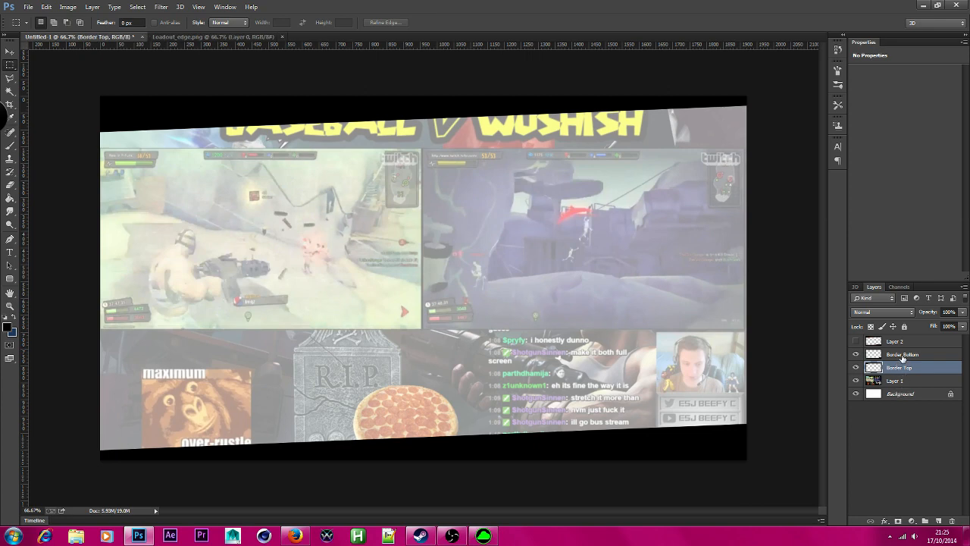
Step: Rename Layer 2 as Reference and Layer 1, the stream screenshot, as Beefy C
double_click(897, 342)
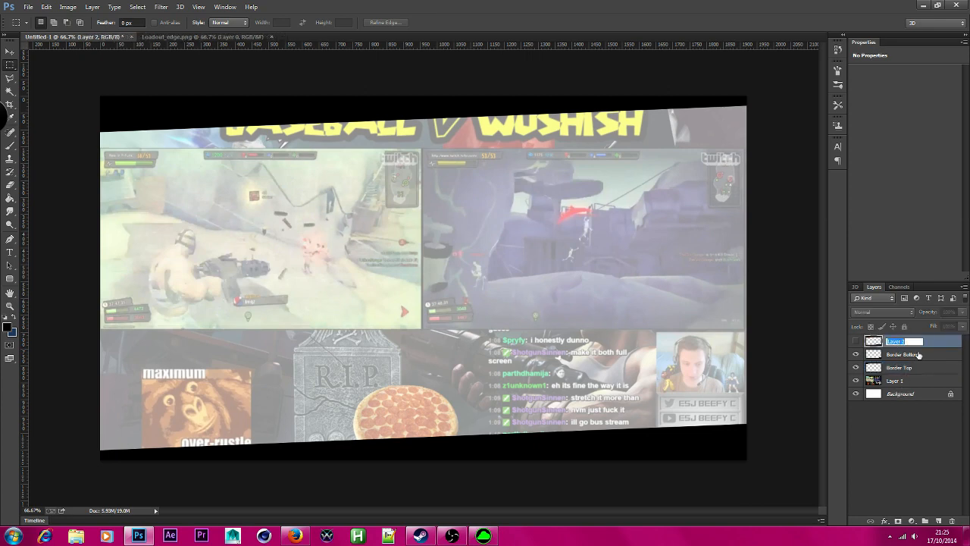
text(Reference)
key(Return)
double_click(897, 380)
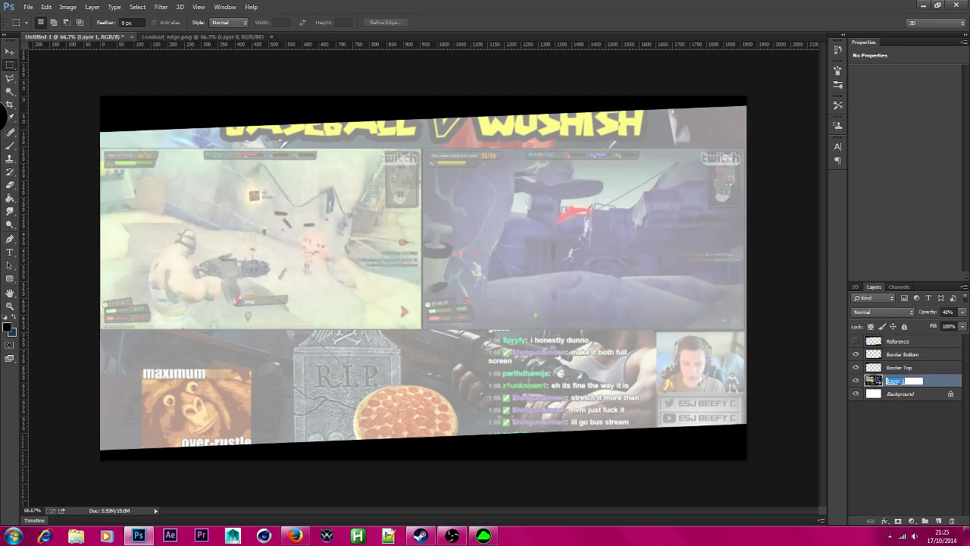
text(Beefy C)
key(Return)
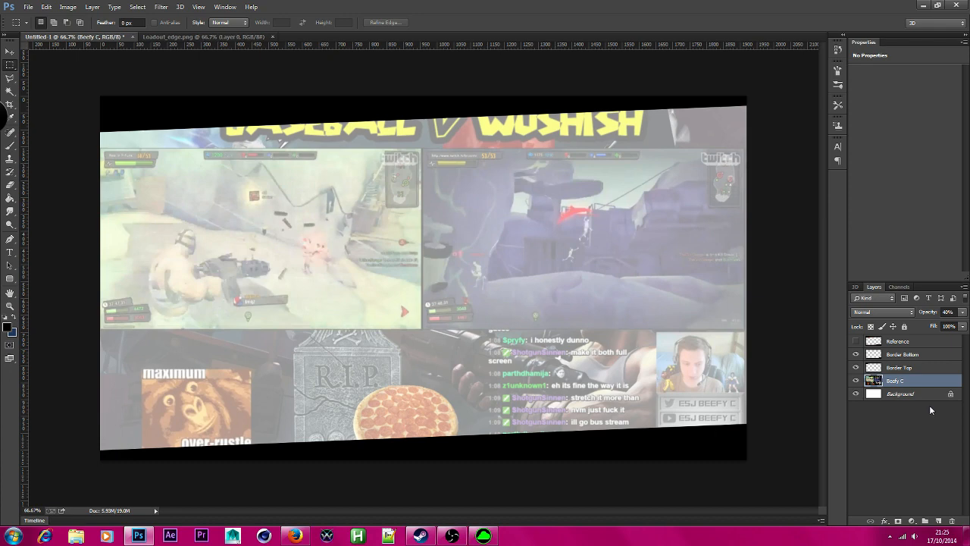
Step: Temporarily show the Reference layer to examine the jagged notches along the edges of its top and bottom borders
click(912, 355)
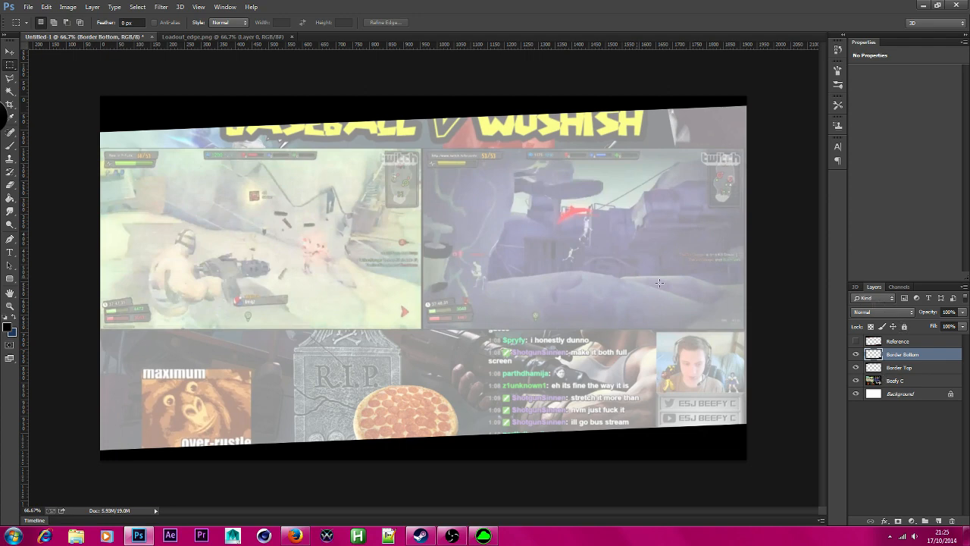
click(10, 78)
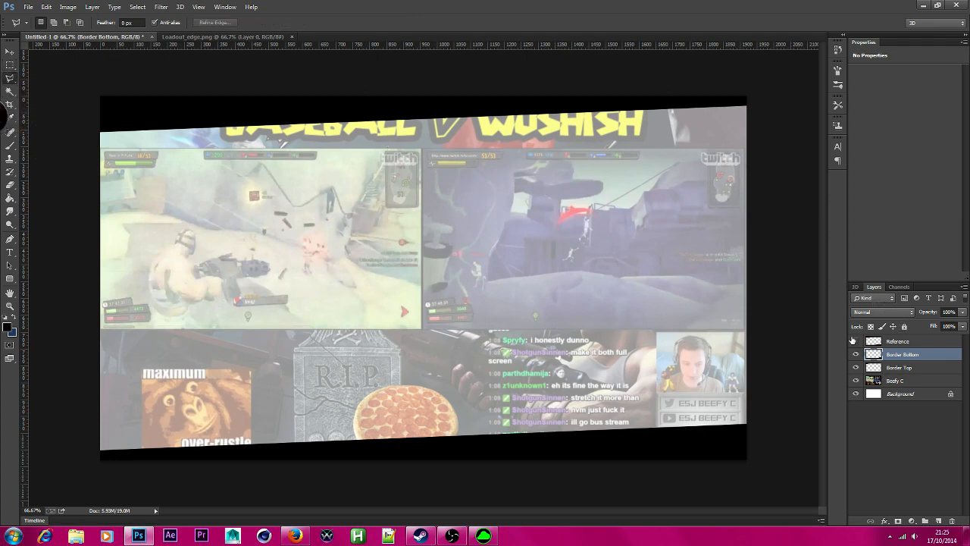
click(856, 342)
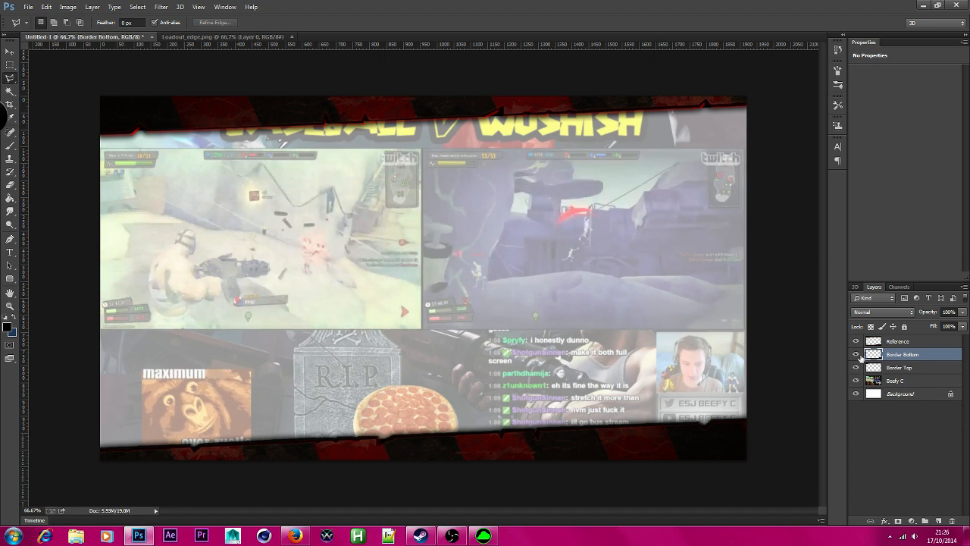
click(856, 342)
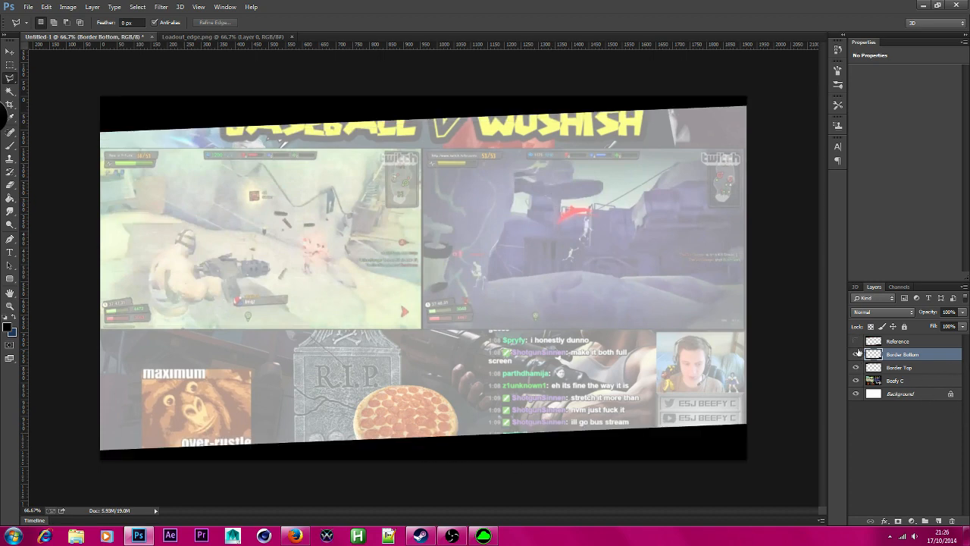
Step: Cut jagged notches into the lower edge of Border Top by deleting a freely drawn polygonal lasso selection, and deselect
shift+click(909, 369)
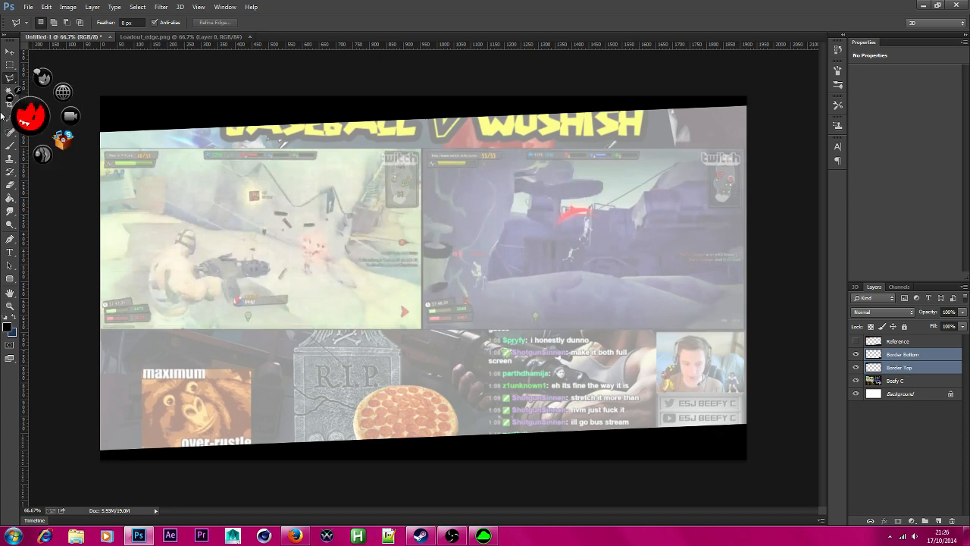
click(284, 167)
key(Escape)
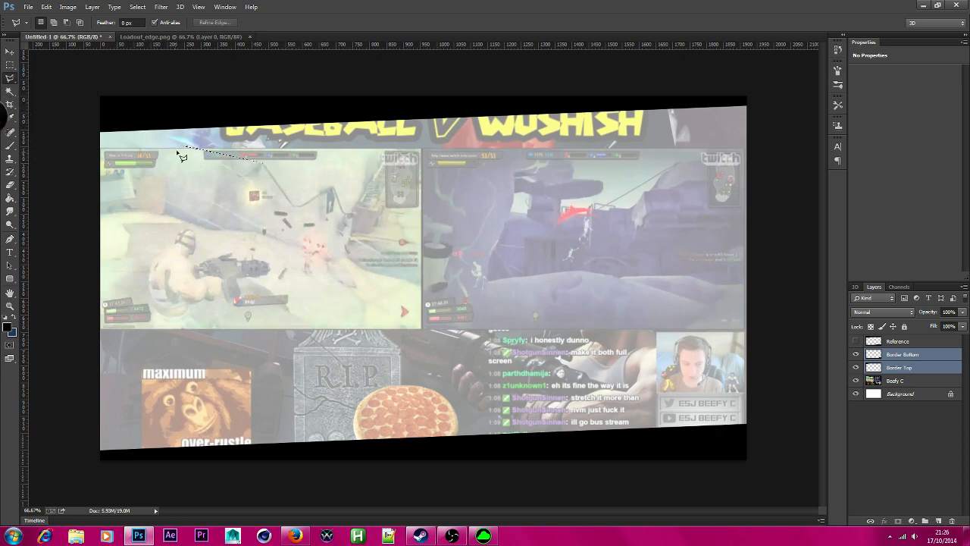
click(160, 141)
click(180, 119)
click(160, 140)
click(273, 129)
click(379, 110)
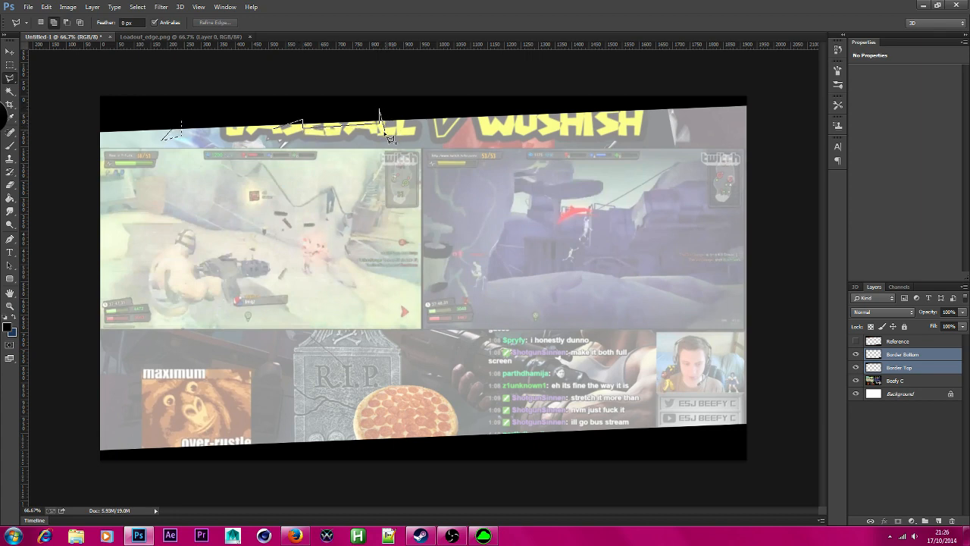
click(388, 132)
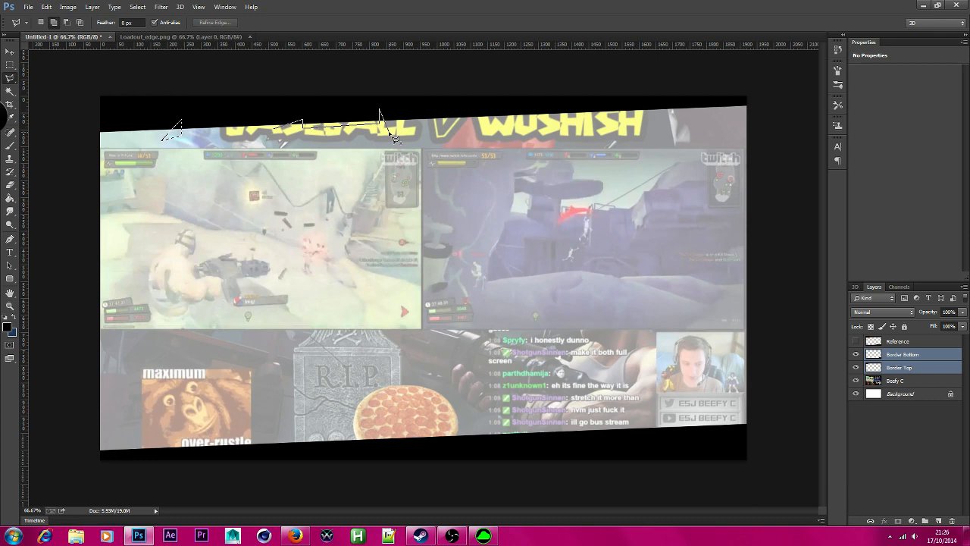
click(582, 111)
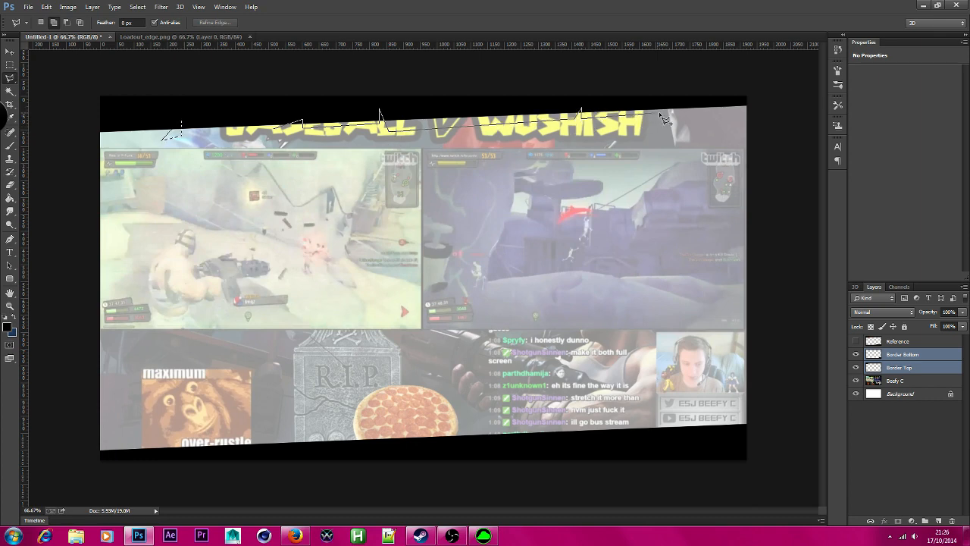
click(695, 105)
click(706, 111)
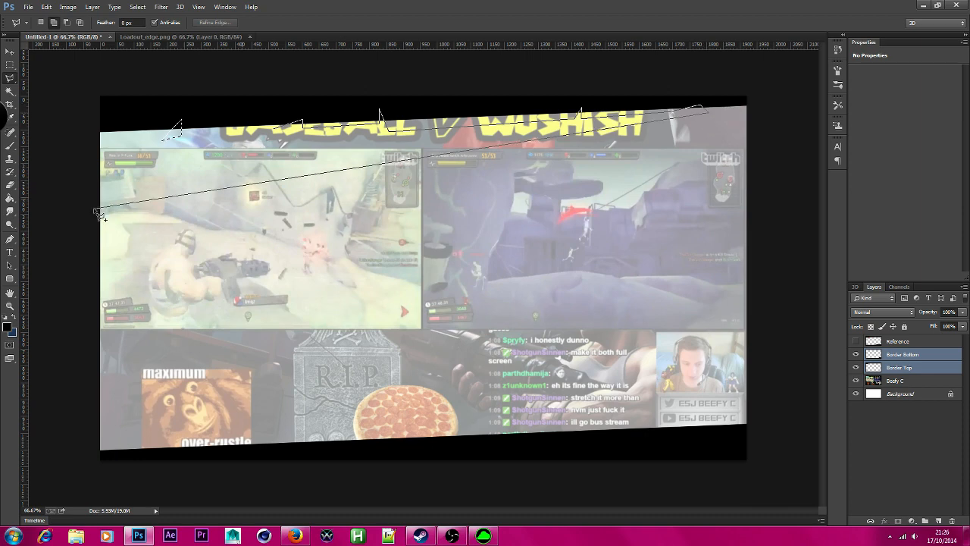
click(129, 181)
click(173, 134)
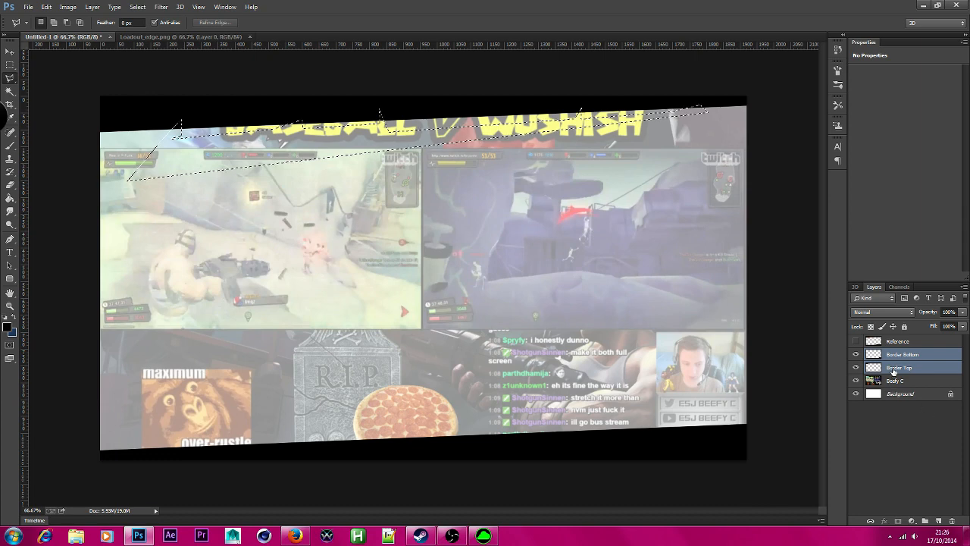
click(930, 378)
click(931, 369)
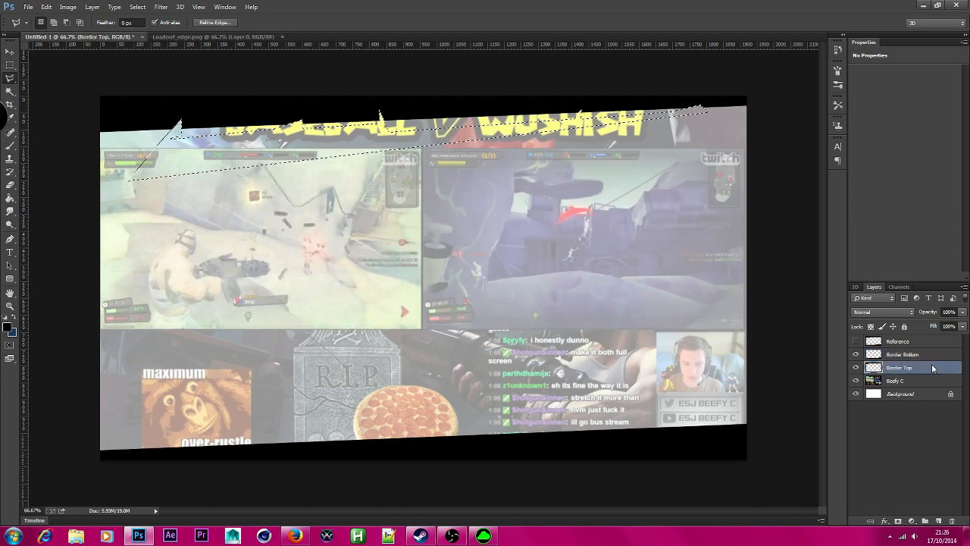
click(270, 307)
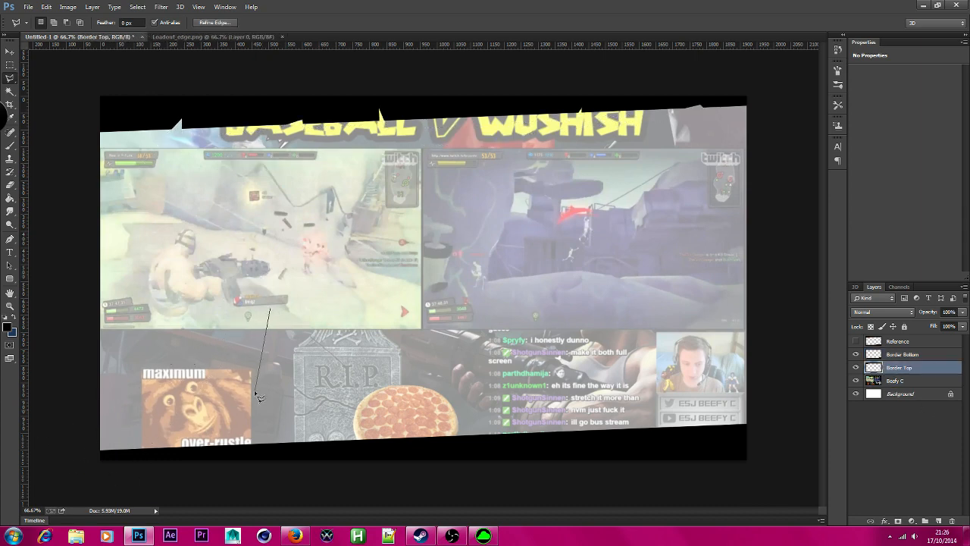
key(Escape)
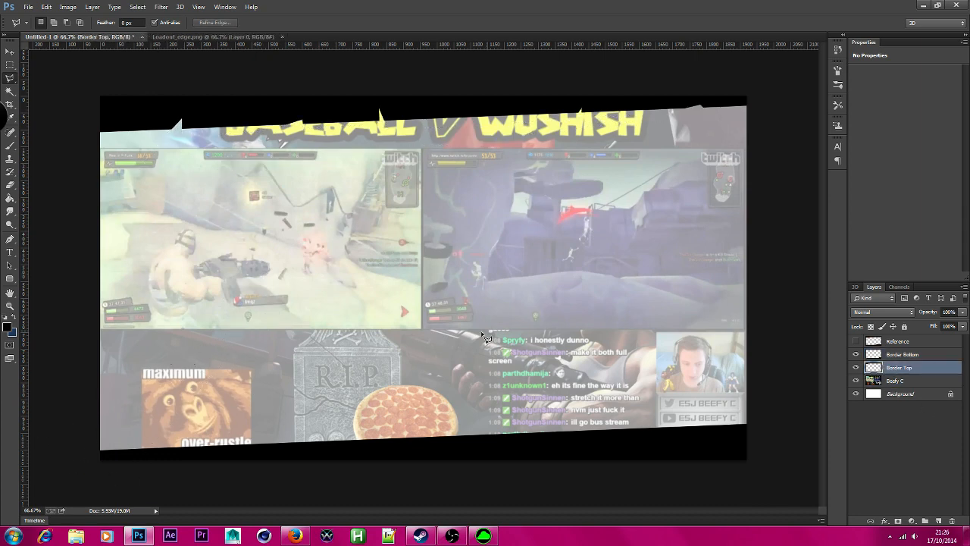
Step: Cut matching jagged notches into the upper edge of Border Bottom by deleting a polygonal lasso selection, and deselect
click(732, 416)
click(711, 426)
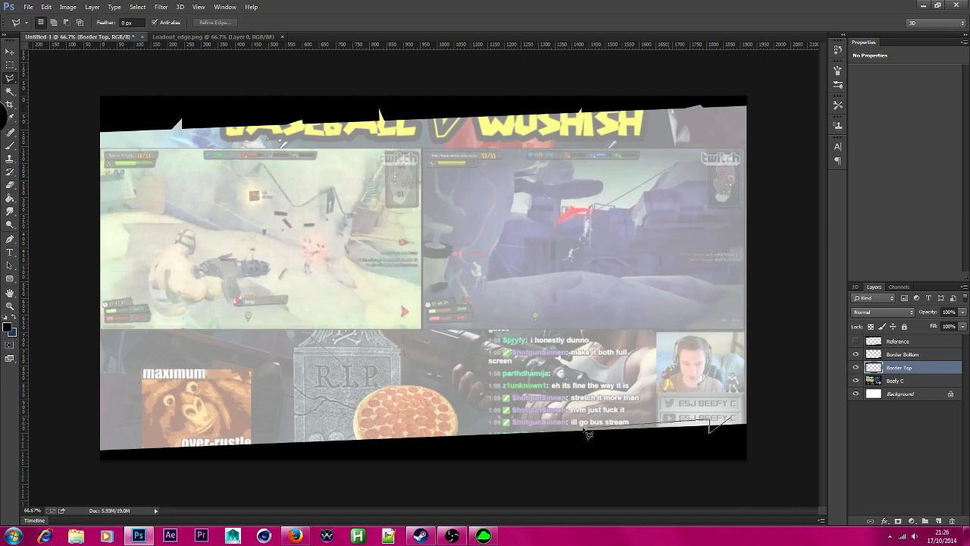
click(534, 438)
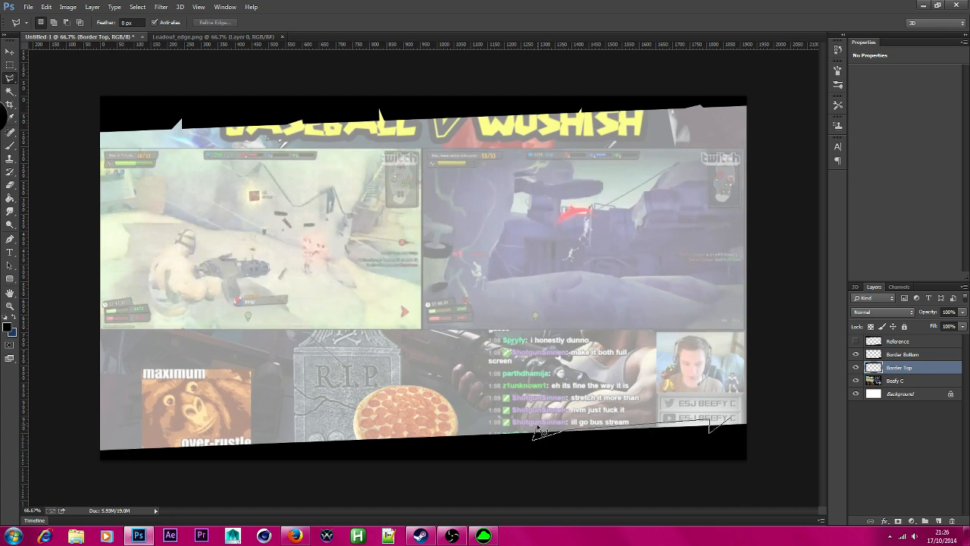
click(372, 429)
click(371, 438)
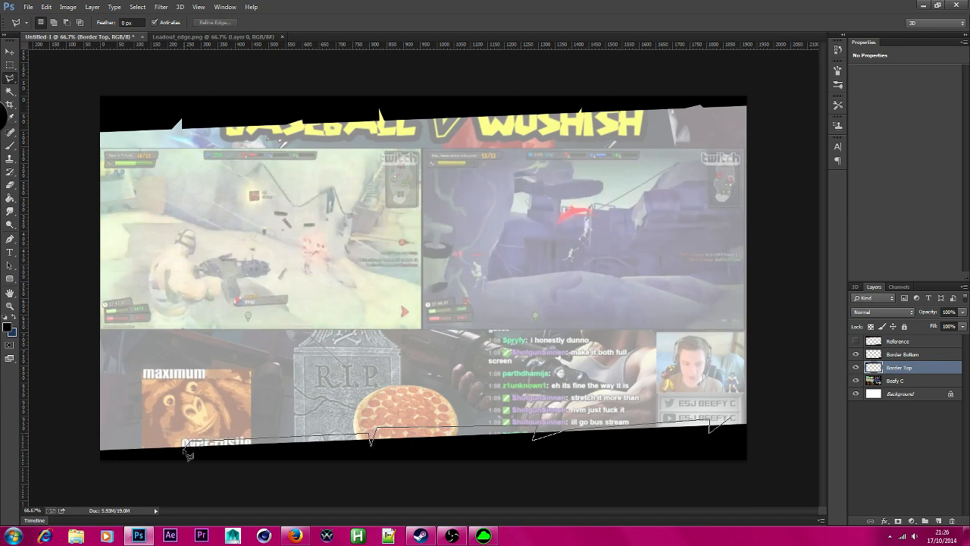
click(180, 444)
click(106, 448)
click(349, 367)
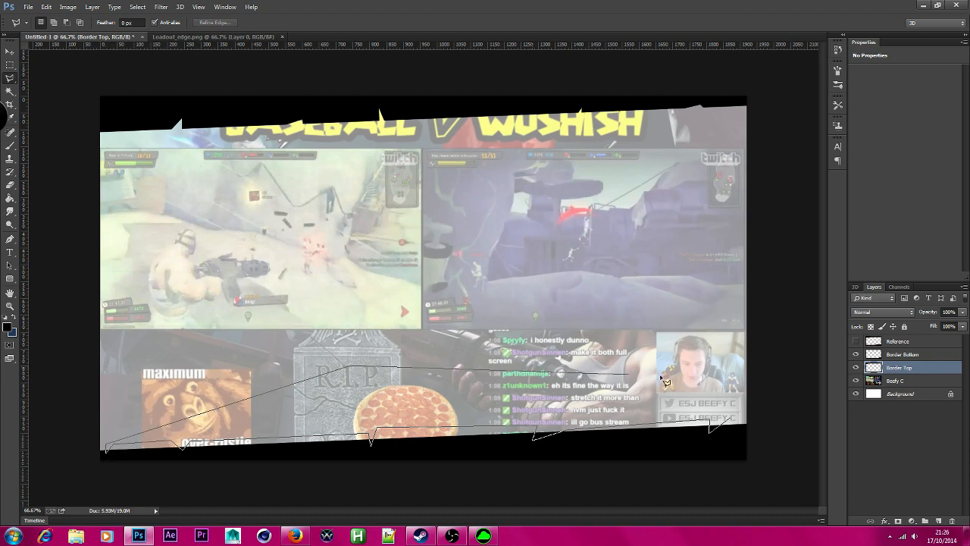
click(733, 421)
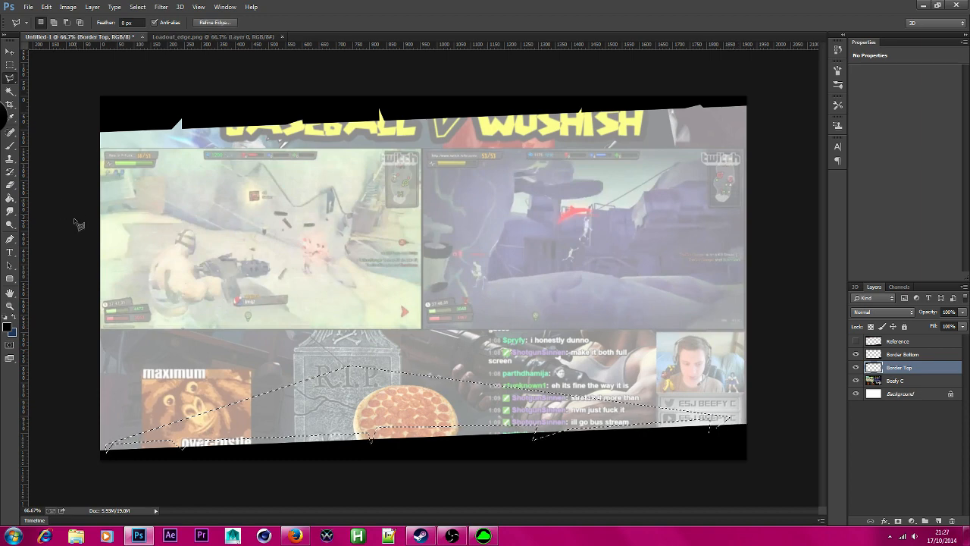
click(907, 354)
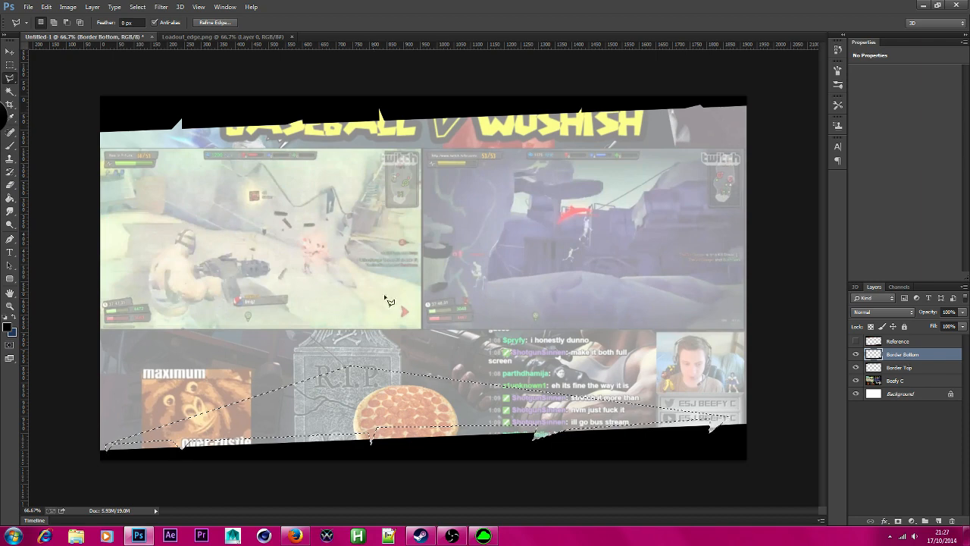
click(10, 65)
click(551, 306)
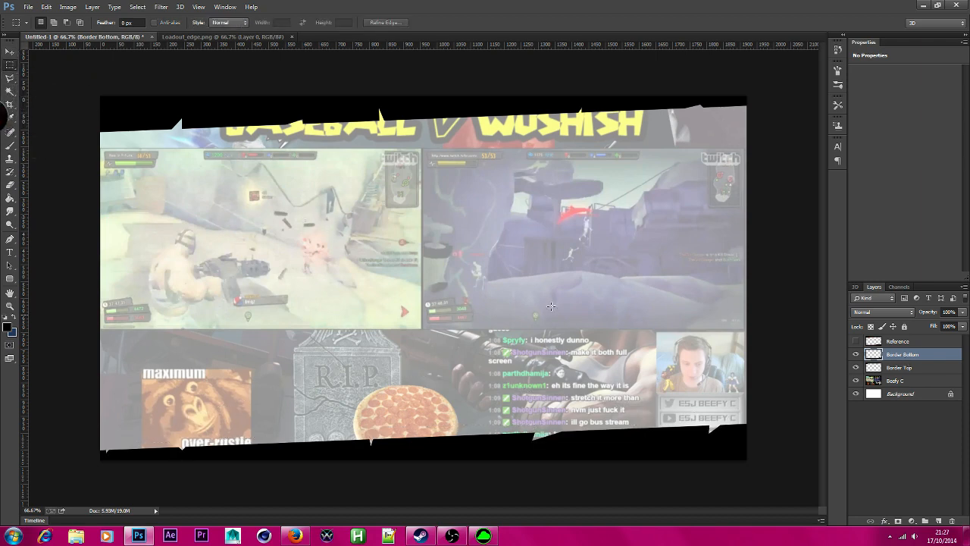
Step: Add a Gradient Overlay to the Border Top layer and open its black-to-white gradient for editing, keeping the black stop
double_click(937, 369)
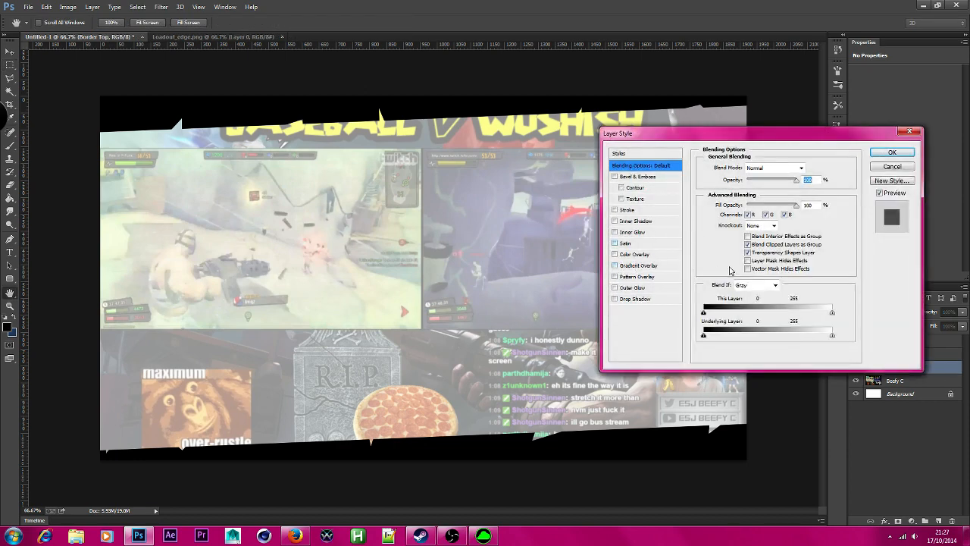
click(655, 268)
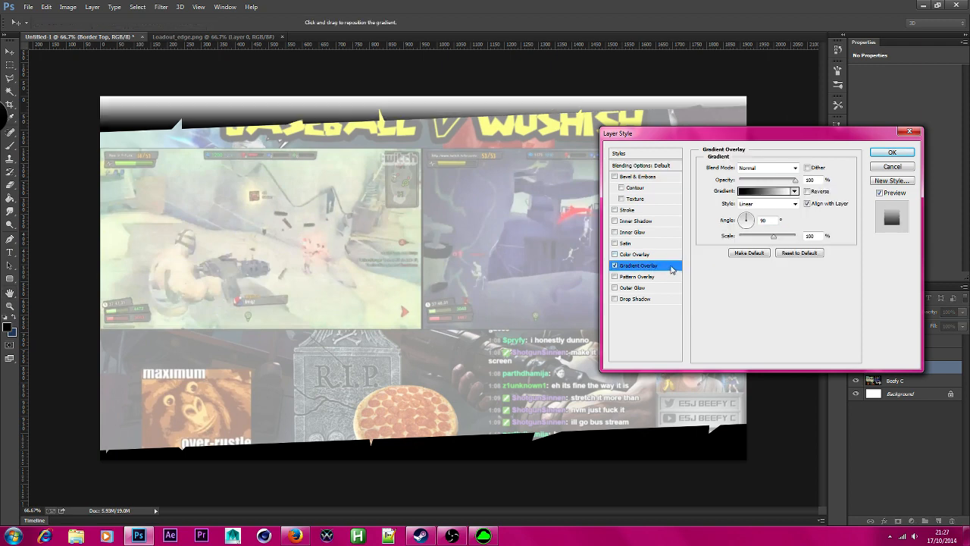
click(768, 192)
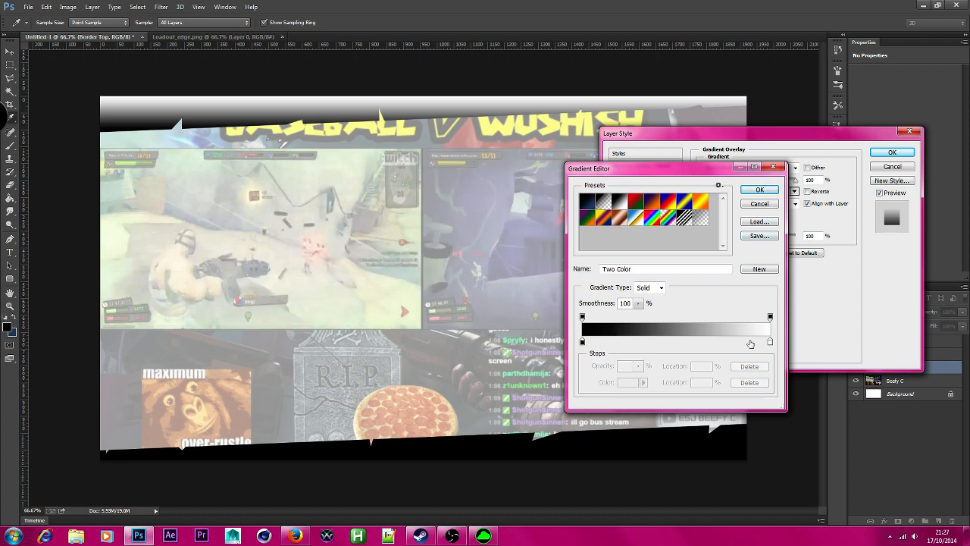
click(770, 341)
click(583, 342)
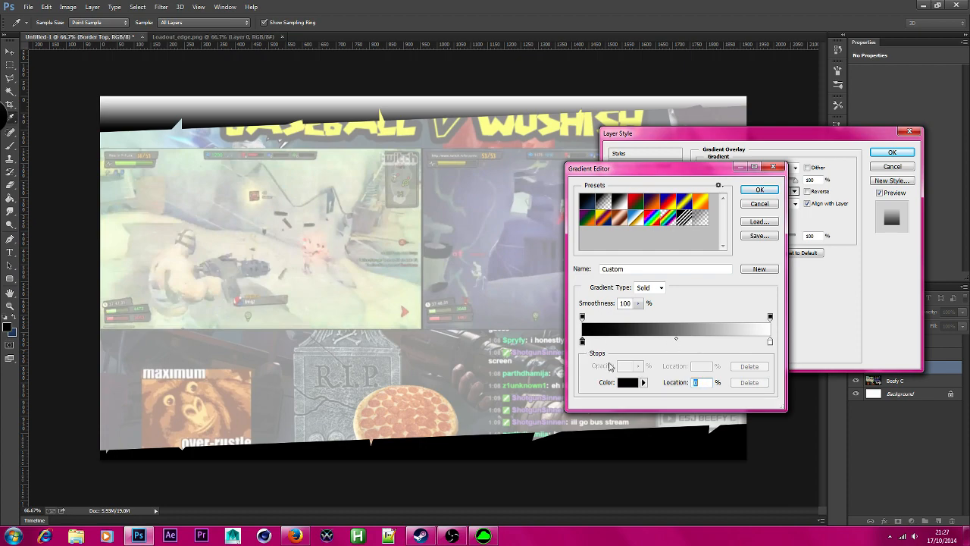
click(636, 383)
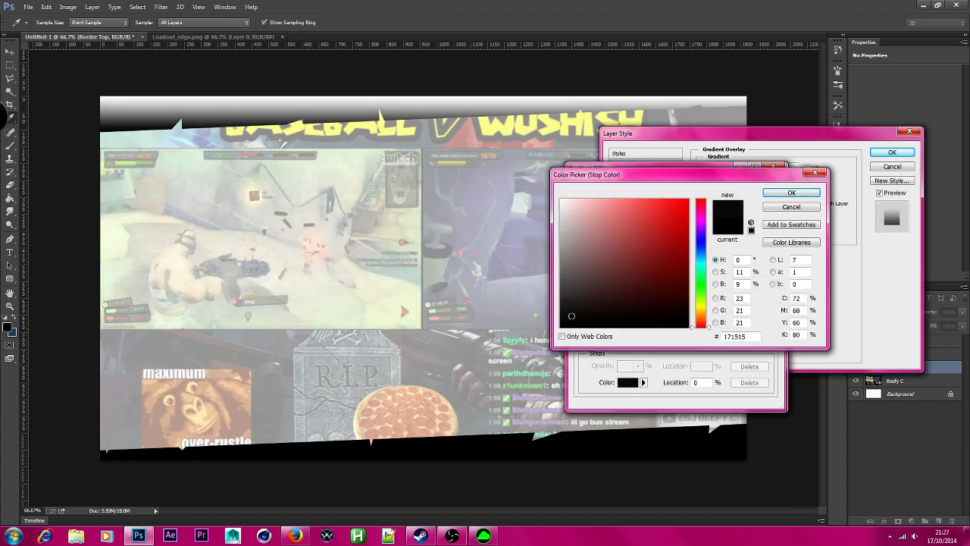
click(791, 203)
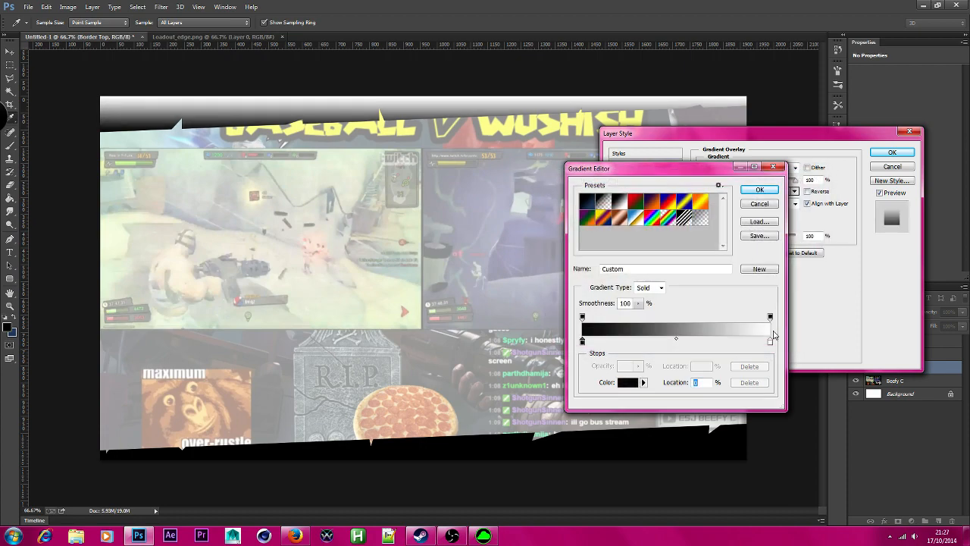
Step: Change the gradient's white end stop to a very dark grey and set the overlay angle to 0 degrees
click(769, 341)
click(628, 382)
click(560, 299)
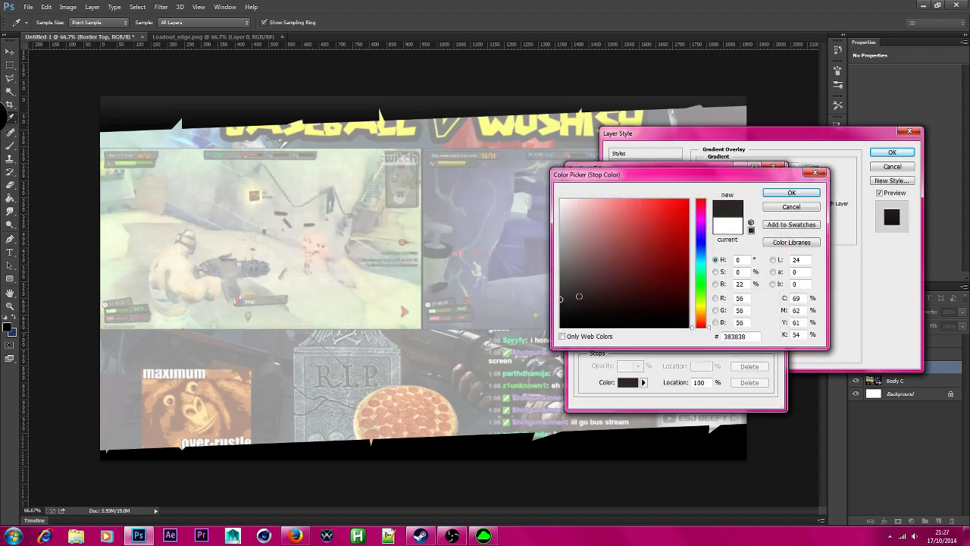
click(561, 294)
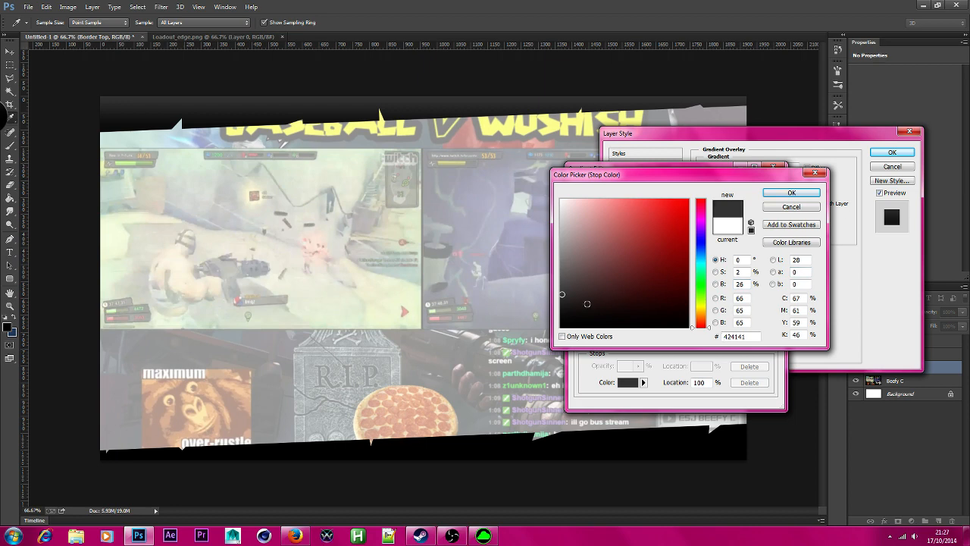
click(791, 192)
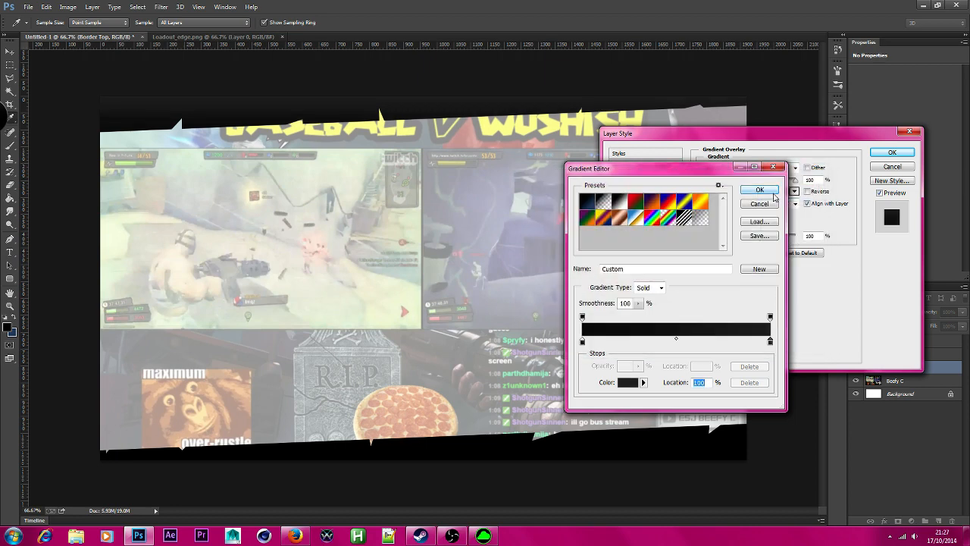
click(774, 193)
click(745, 220)
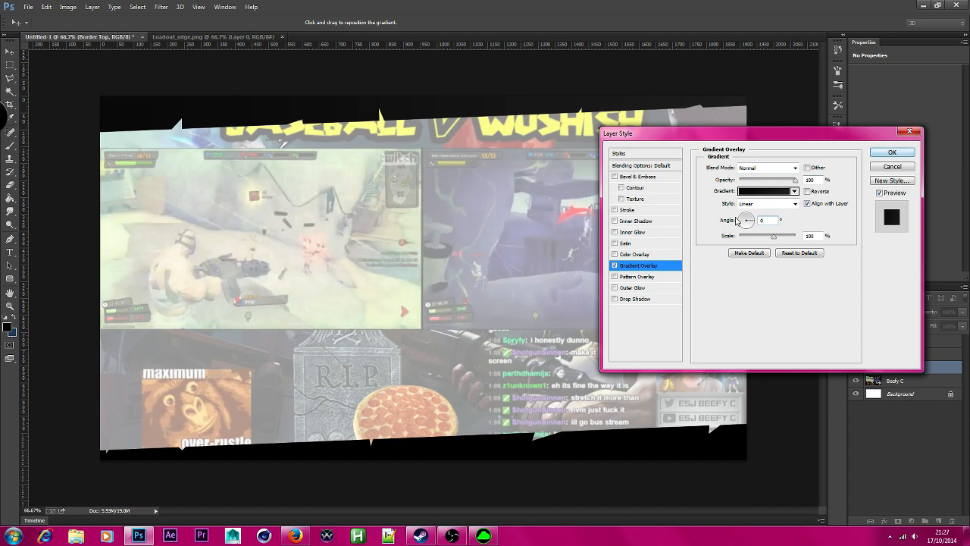
Step: Add an anti-aliased Bevel & Emboss with direction Down to Border Top, with highlight opacity 28% and shadow opacity 0%
click(652, 177)
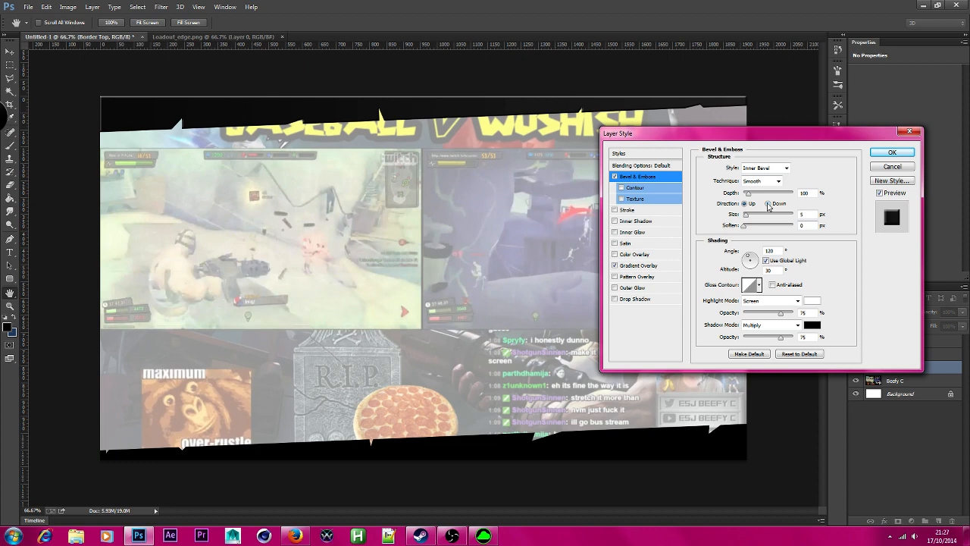
click(768, 204)
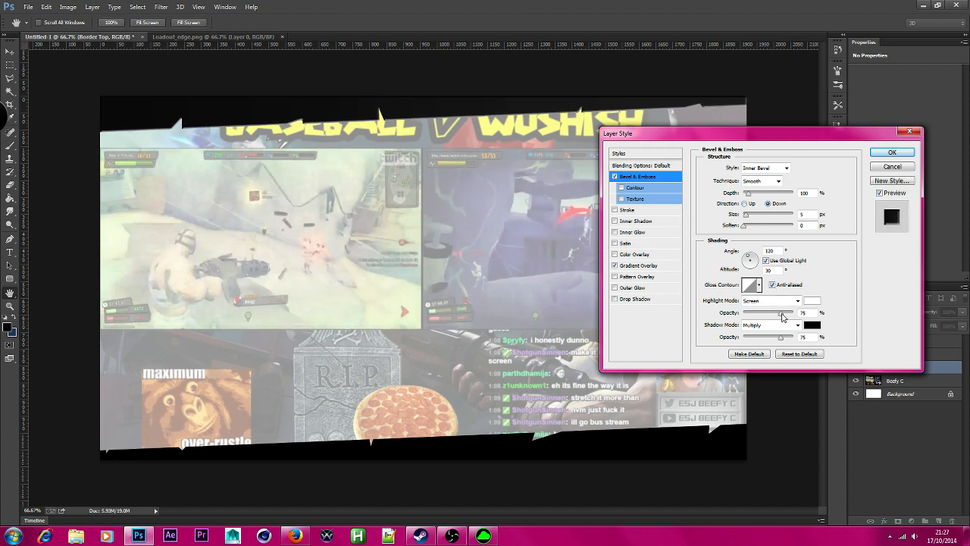
drag(782, 314, 756, 313)
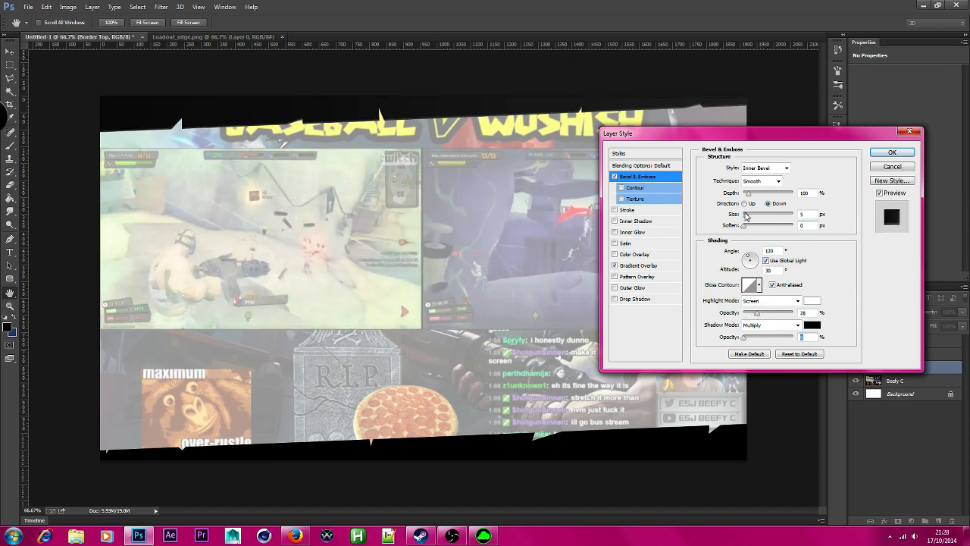
Step: Set Border Top's bevel technique to Chisel Hard with a depth of 144% and a size of 6 px
drag(746, 218, 742, 216)
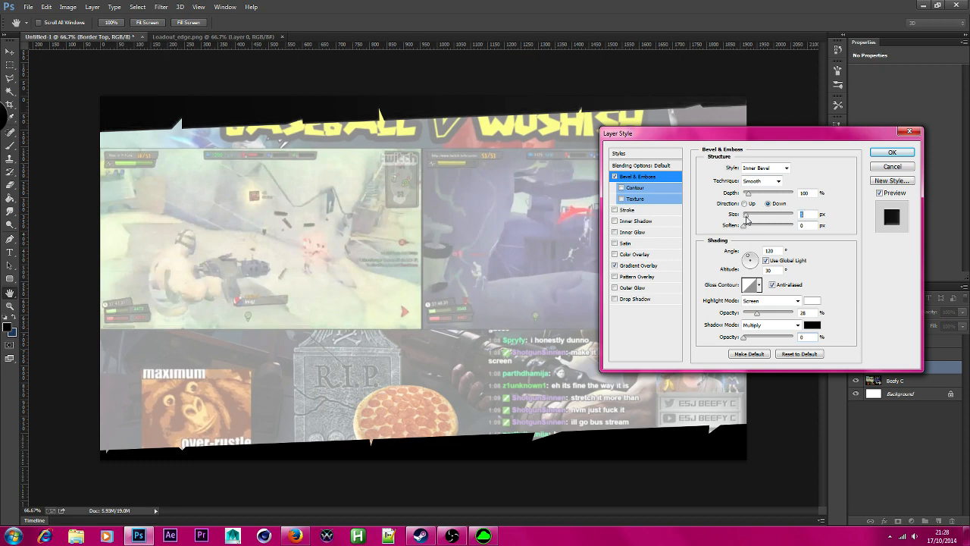
click(762, 180)
click(758, 195)
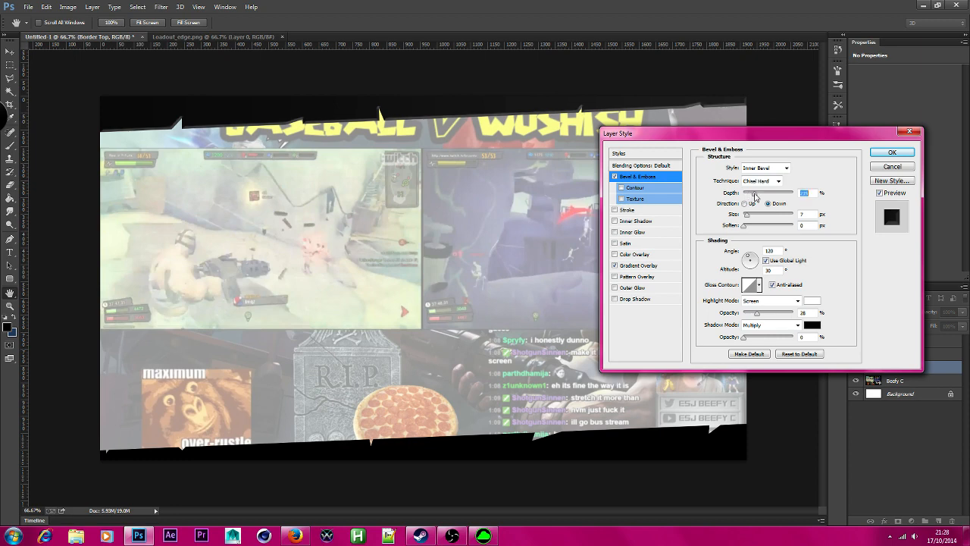
drag(751, 194, 747, 216)
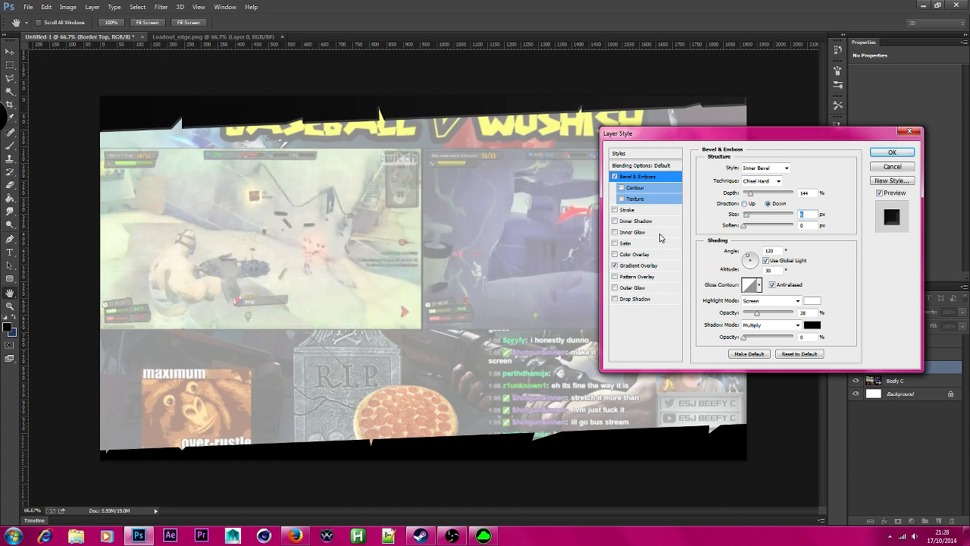
Step: Add a Drop Shadow to Border Top with angle 90°, anti-aliased contour, spread 24%, size 7 px and opacity 39%, and apply the styles
click(662, 302)
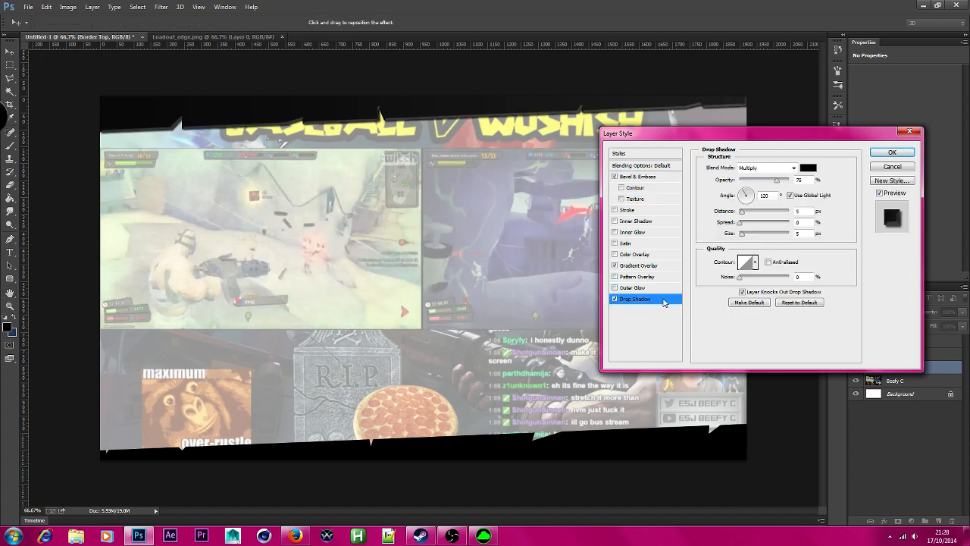
double_click(767, 196)
text(90)
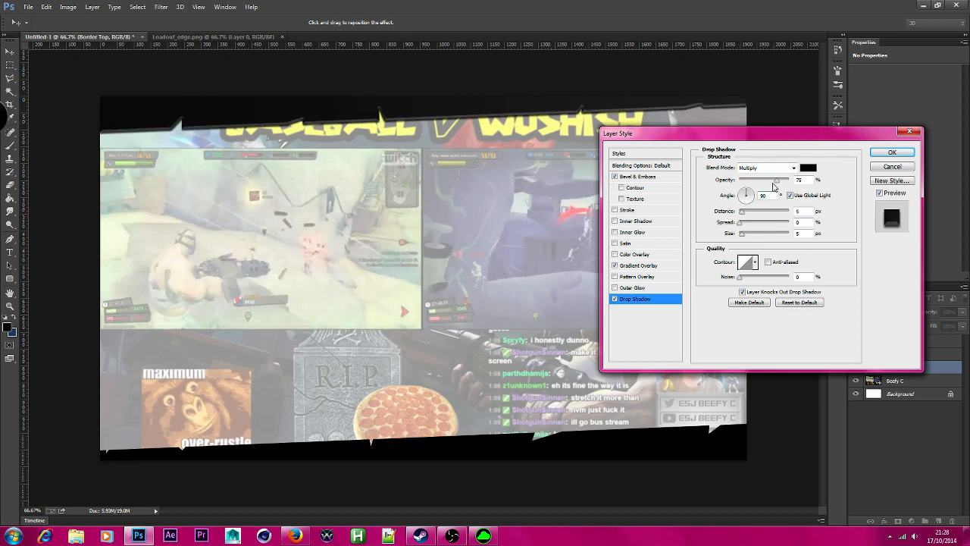
click(768, 262)
mouse_move(742, 224)
mouse_down()
mouse_move(760, 225)
mouse_move(745, 236)
mouse_up()
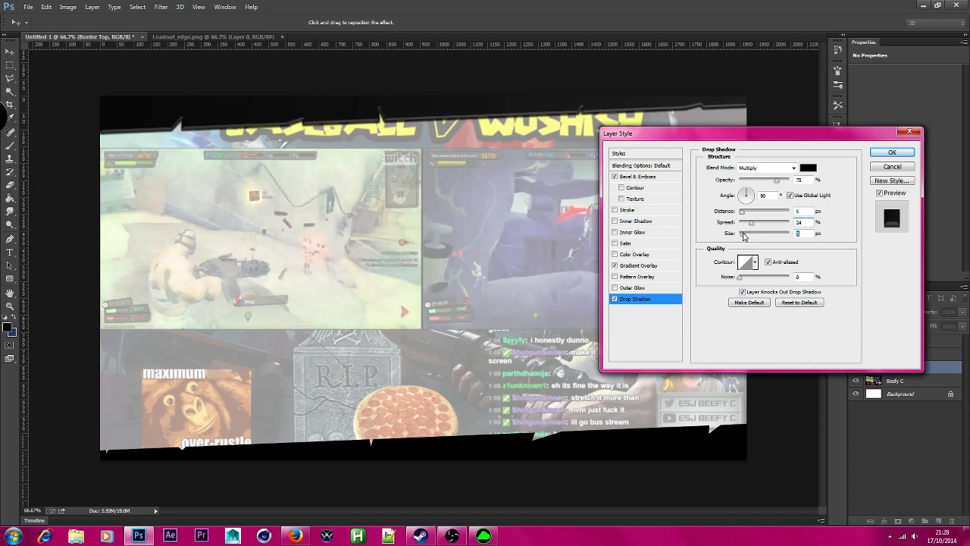
drag(778, 183, 759, 186)
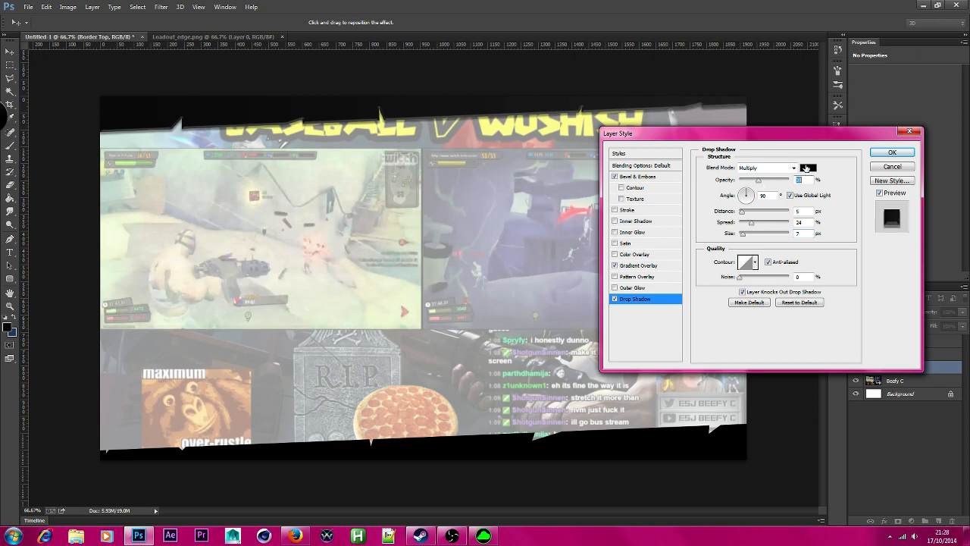
click(899, 155)
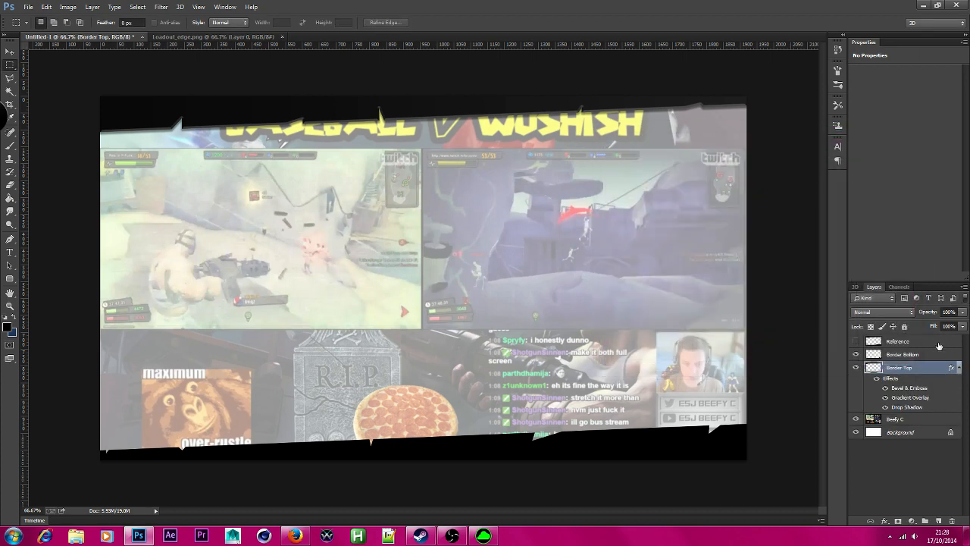
Step: Copy the layer style from Border Top and paste it onto Border Bottom
right_click(918, 369)
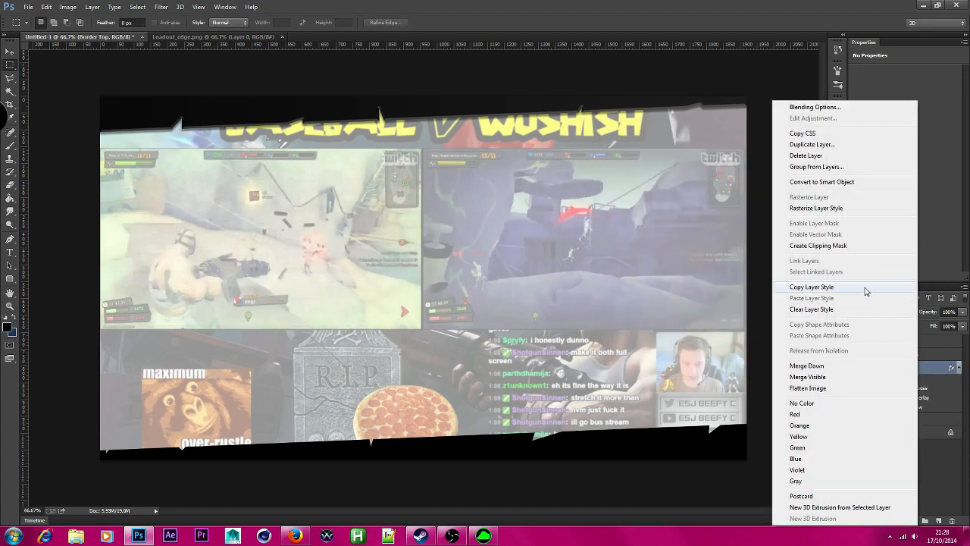
click(943, 349)
right_click(936, 357)
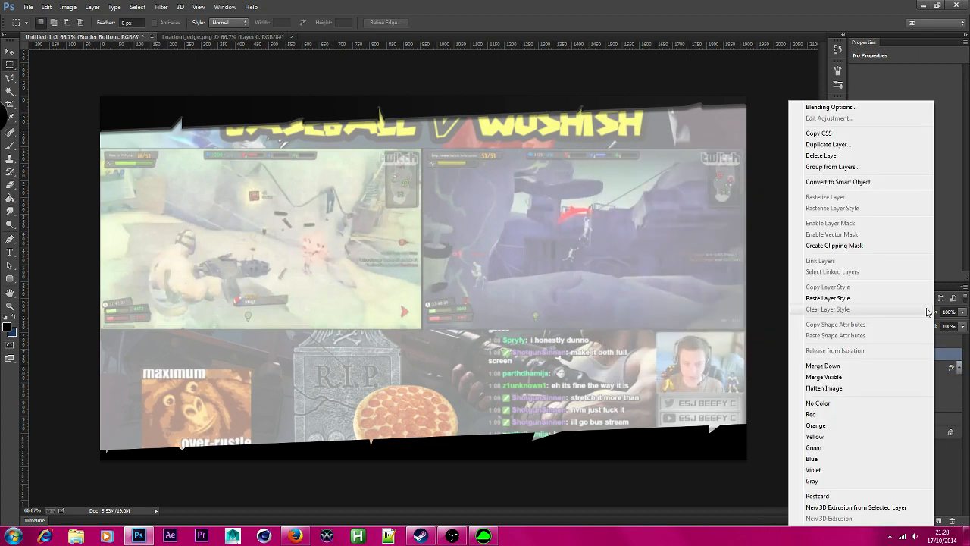
click(855, 297)
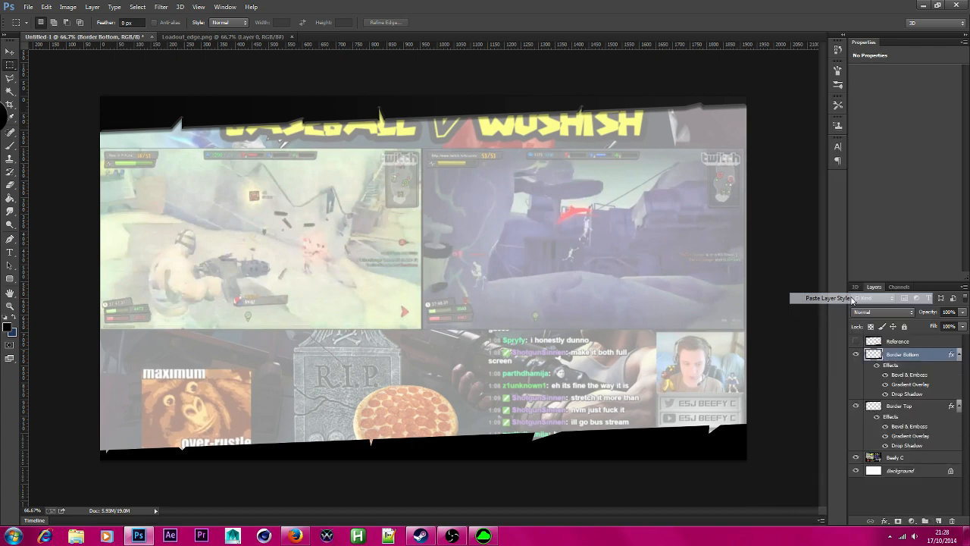
Step: Try the Up direction for the Bevel & Emboss on Border Bottom
double_click(939, 356)
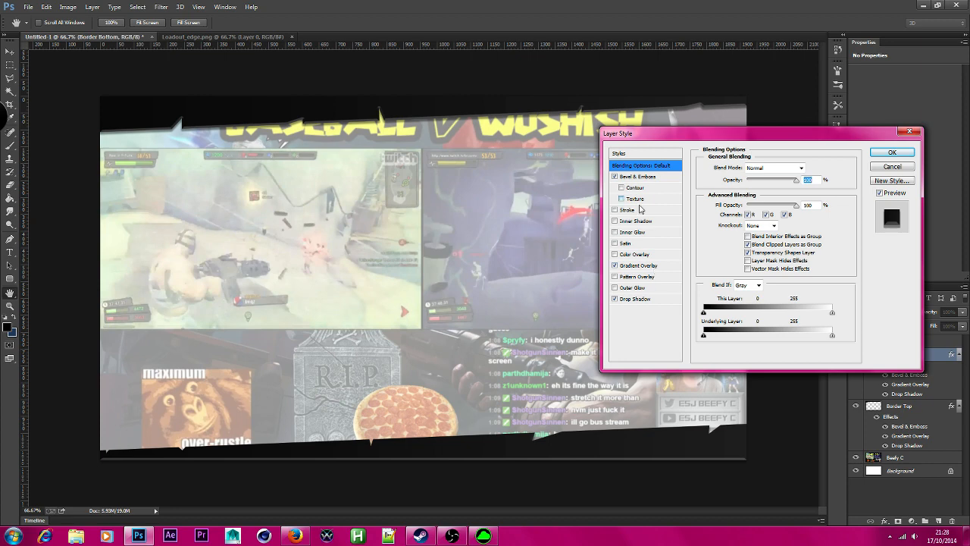
click(638, 176)
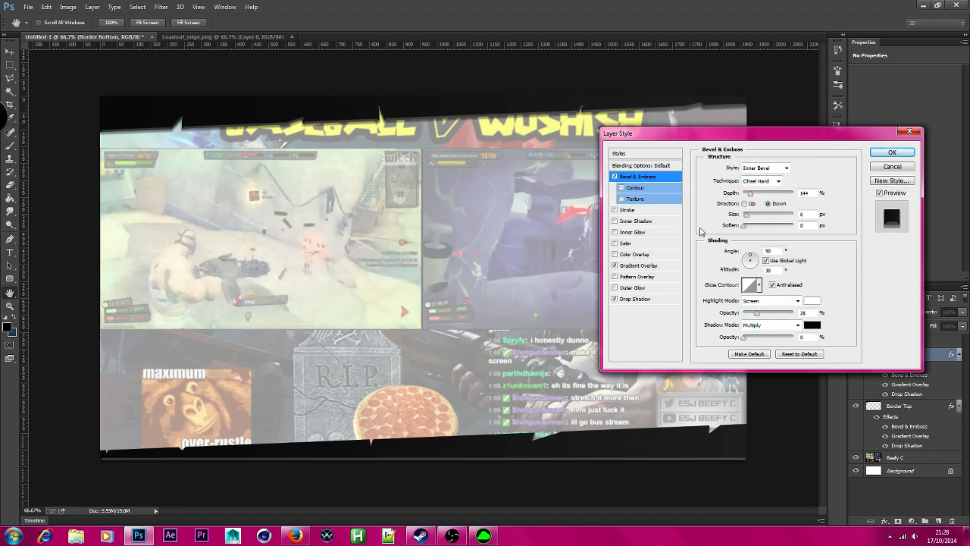
click(745, 204)
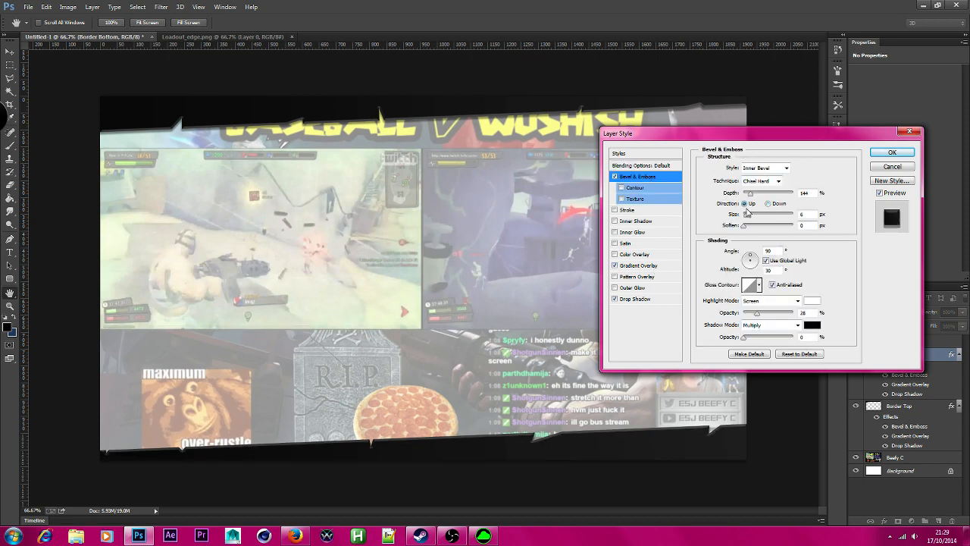
Step: Change Border Bottom's Drop Shadow angle to -90° with global light still enabled
click(649, 299)
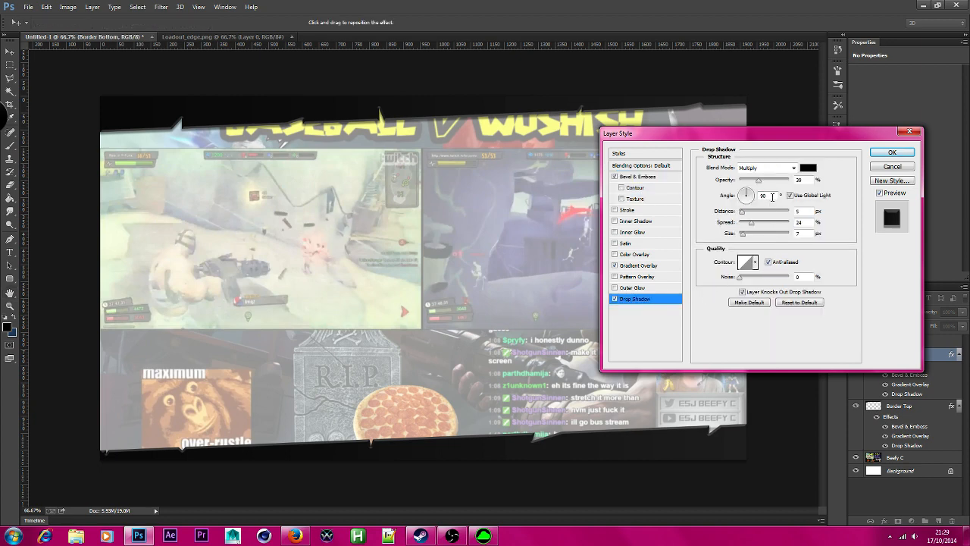
drag(773, 197, 633, 194)
text(0)
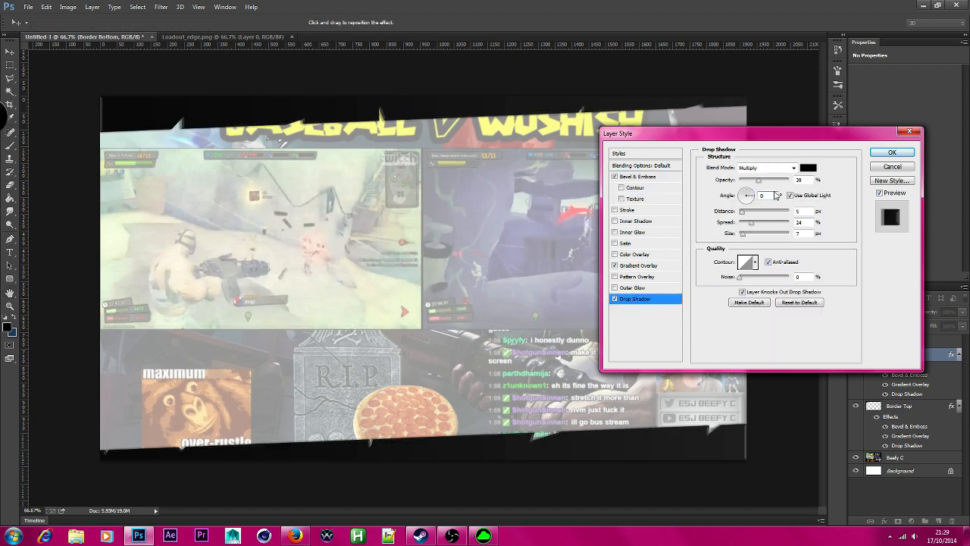
text(-90)
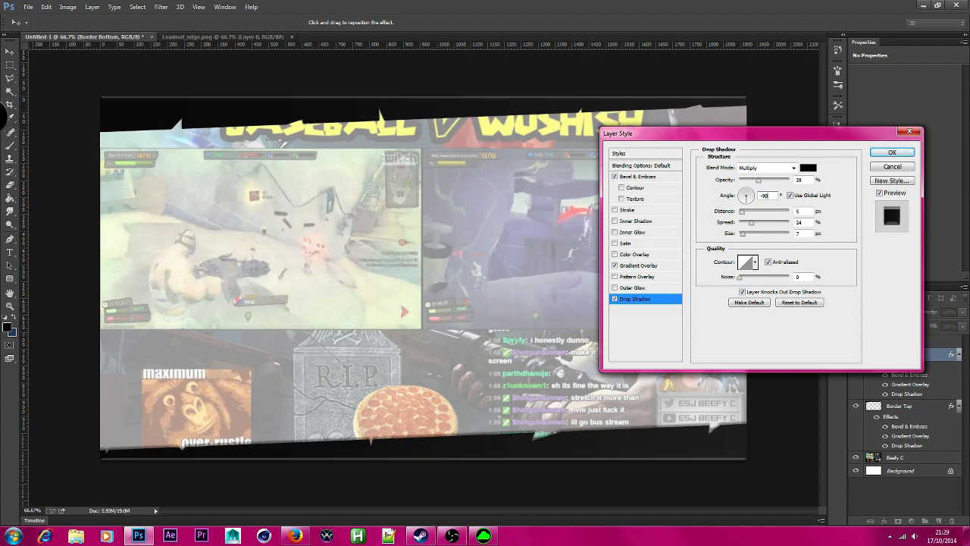
Step: Turn off global light for Border Bottom's Drop Shadow and set its own angle to -90°
click(791, 195)
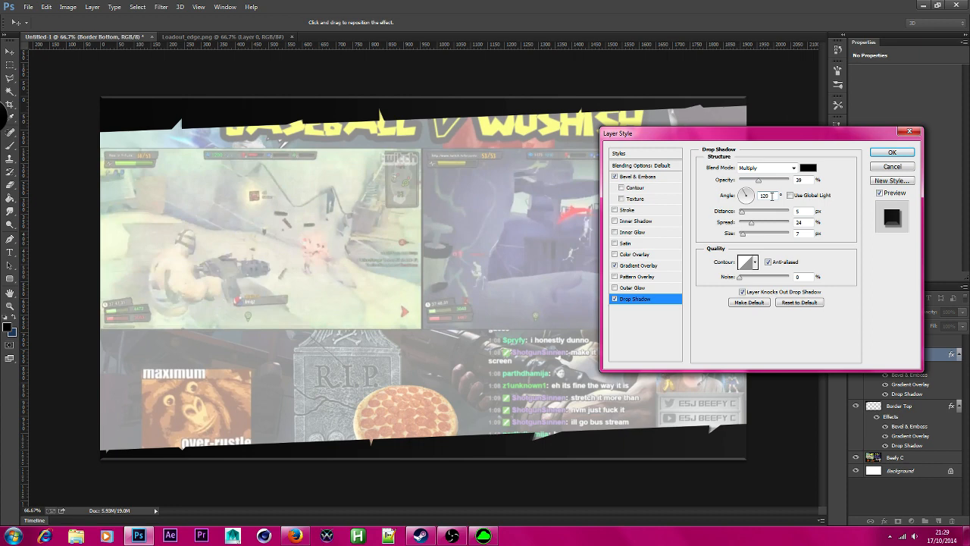
double_click(776, 195)
text(90)
drag(746, 189, 743, 221)
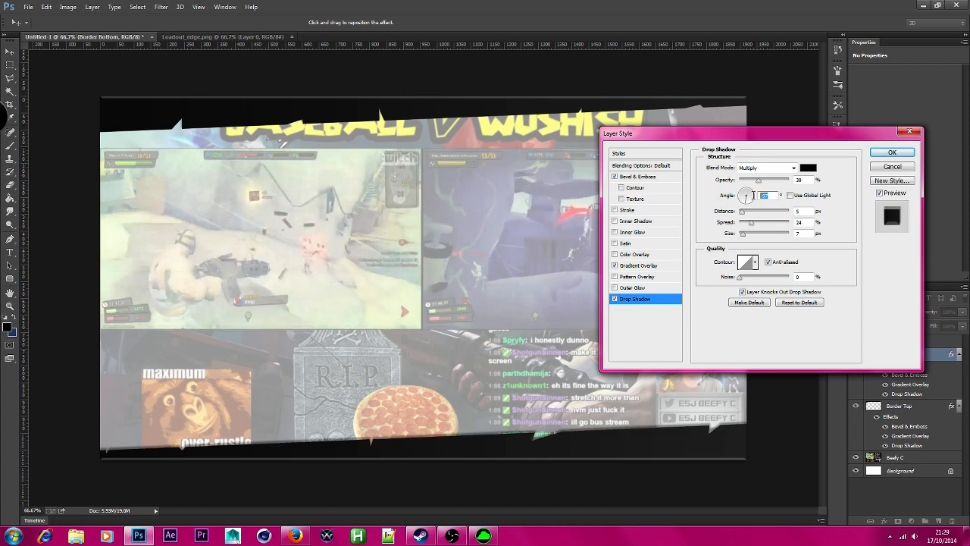
text(-90)
Step: Set Border Bottom's Bevel & Emboss direction to Down and apply the layer style
click(648, 271)
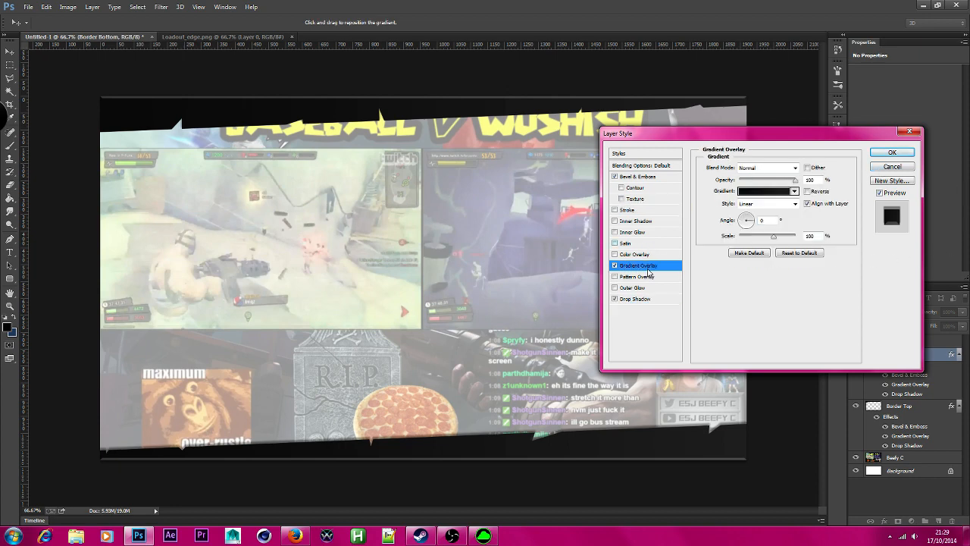
click(643, 178)
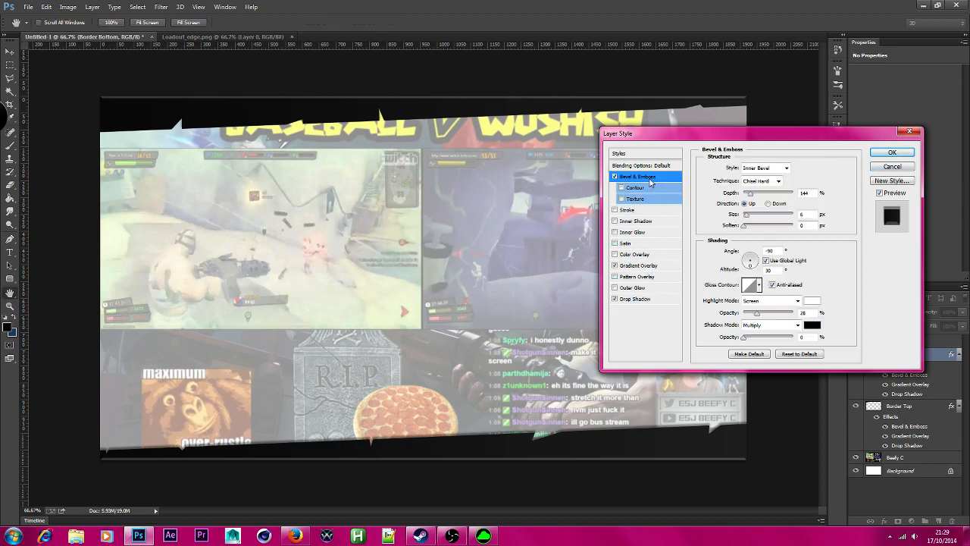
click(770, 205)
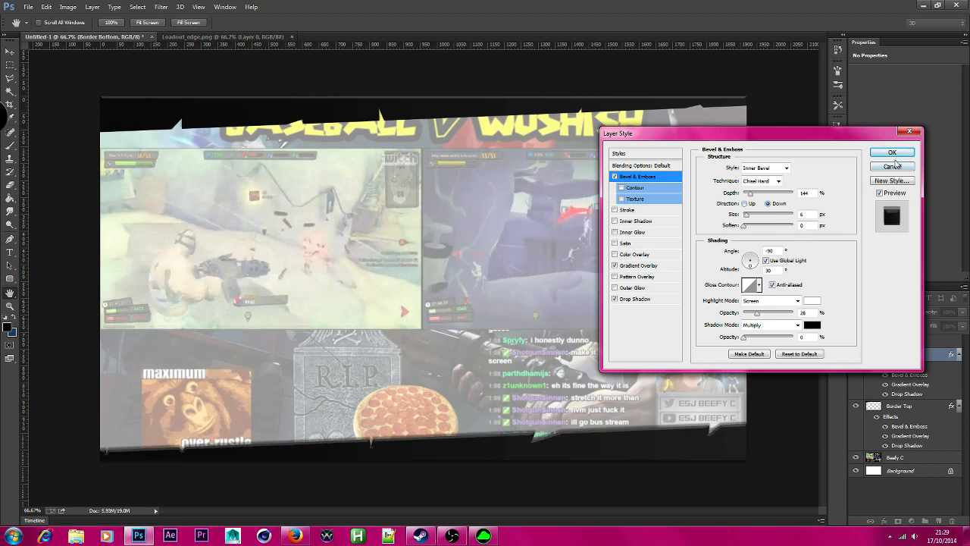
click(893, 154)
Step: Set Border Top's Bevel & Emboss direction to Up and apply the layer style
double_click(933, 410)
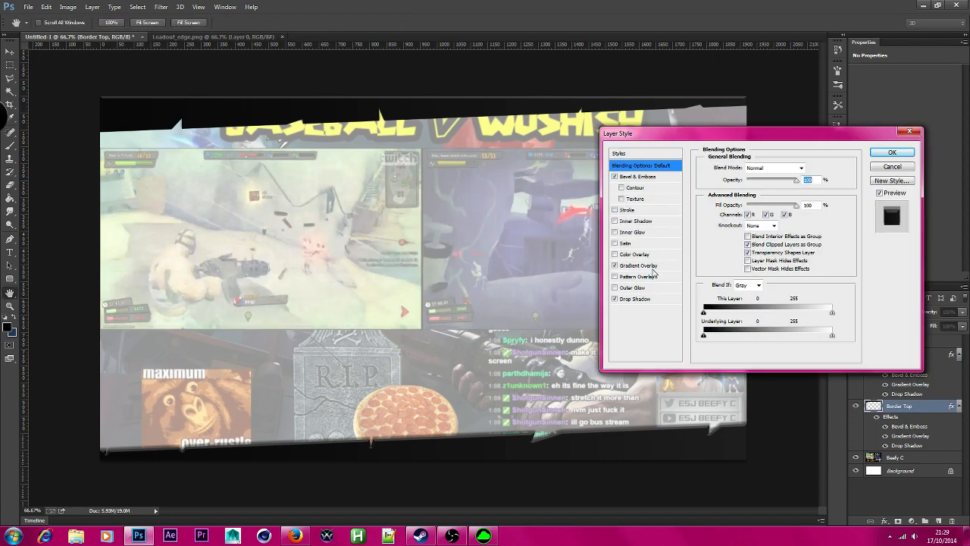
click(650, 177)
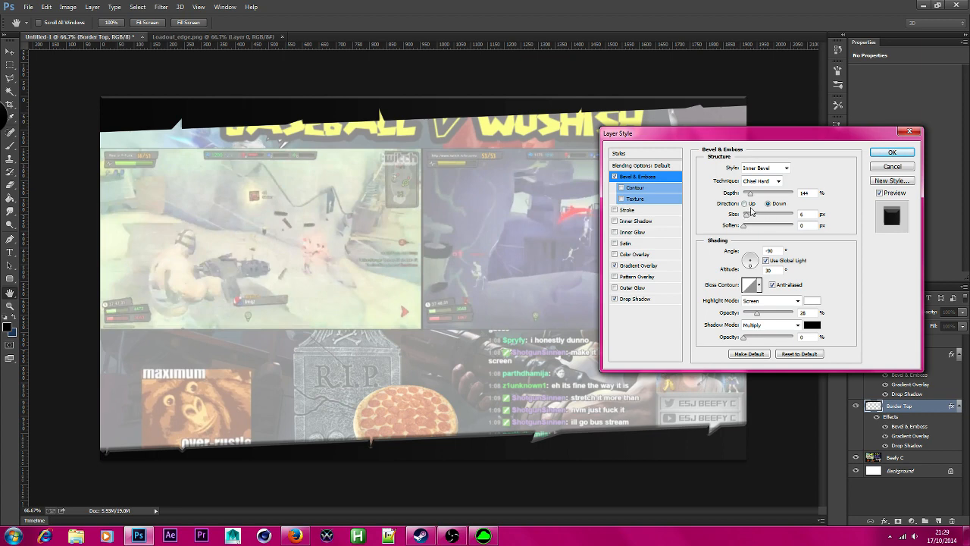
click(745, 205)
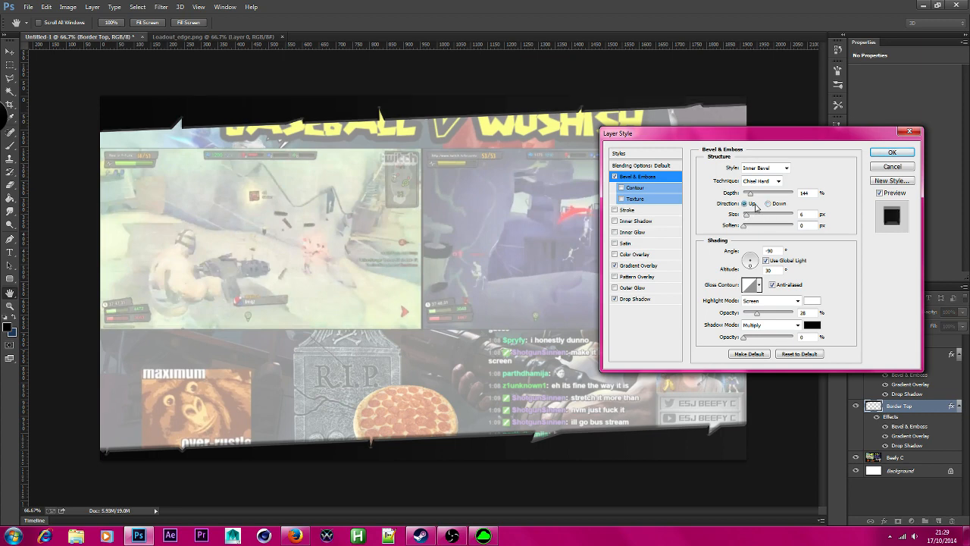
click(892, 153)
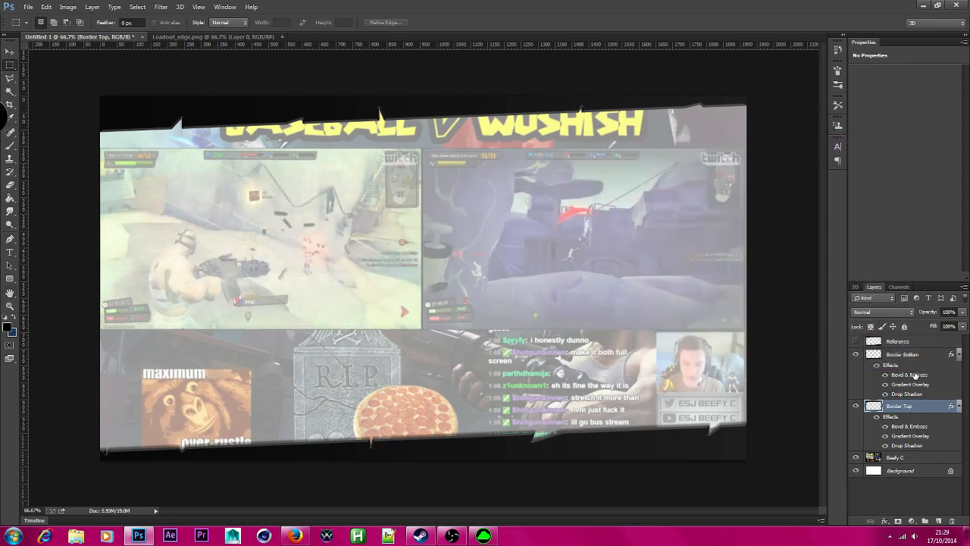
Step: Try reversing Border Top's Gradient Overlay, then restore the unreversed gradient and close the layer style settings
double_click(926, 412)
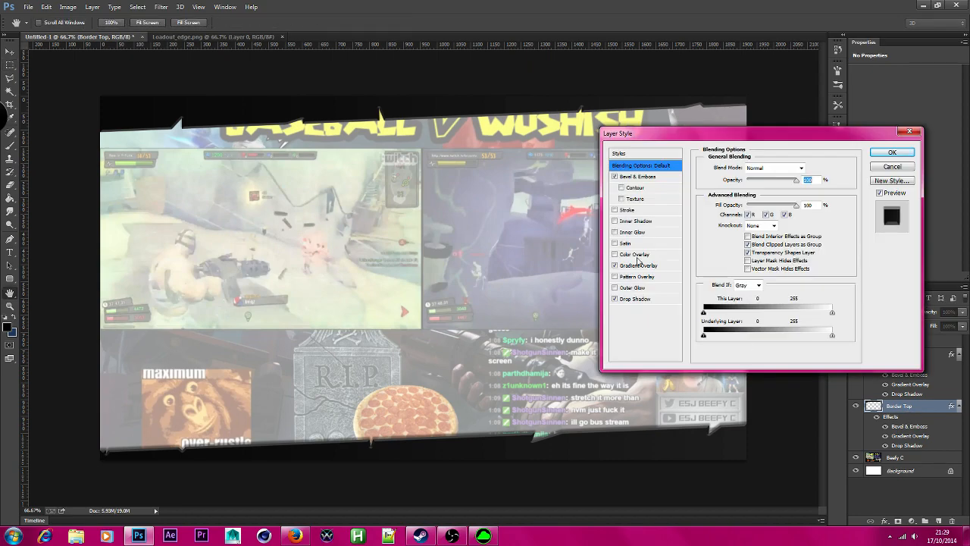
click(651, 267)
click(808, 192)
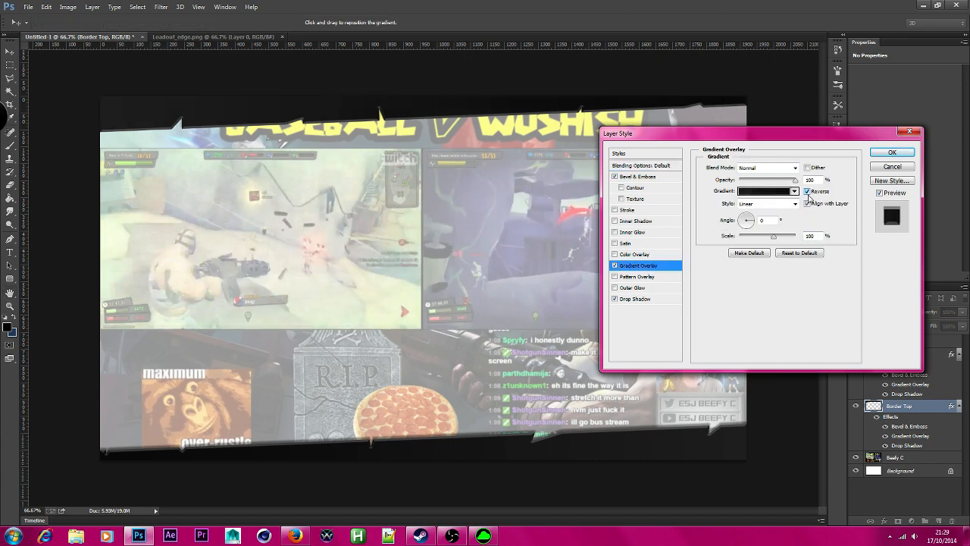
click(808, 193)
click(809, 193)
click(808, 192)
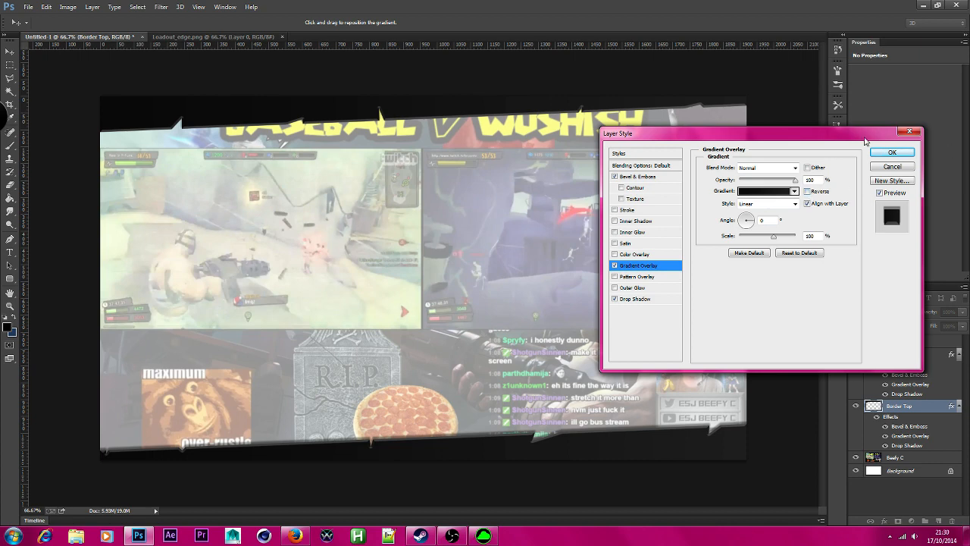
click(893, 153)
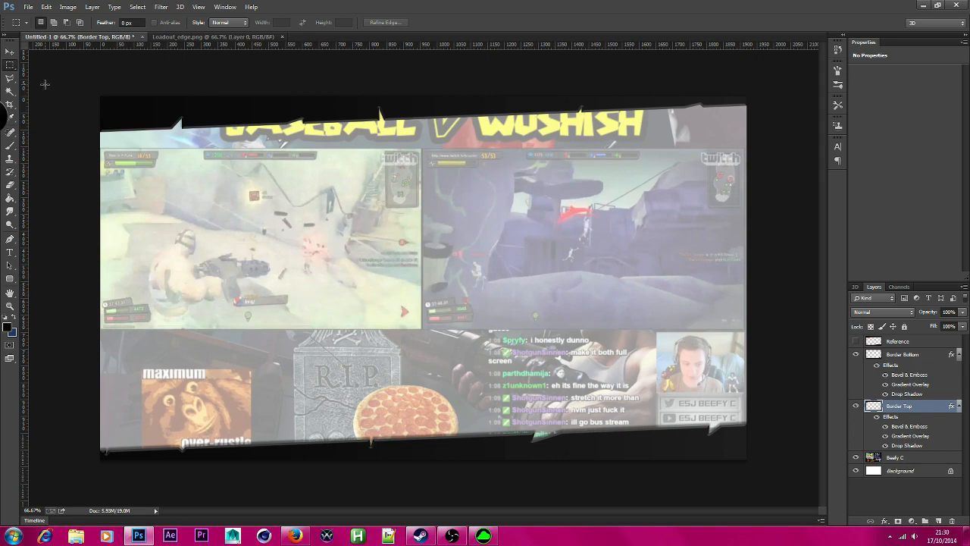
Step: Enable Dither for Border Top's Gradient Overlay and apply the layer style
double_click(932, 411)
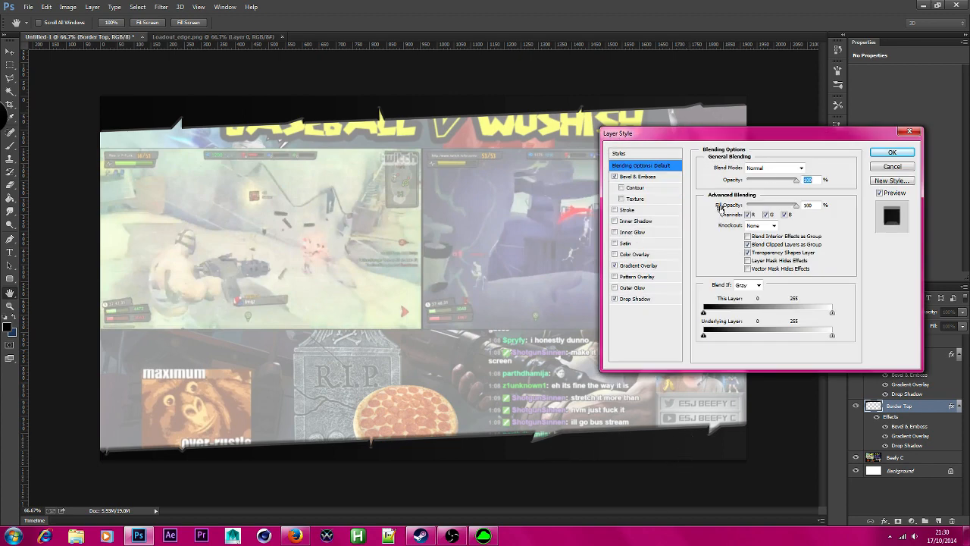
click(642, 266)
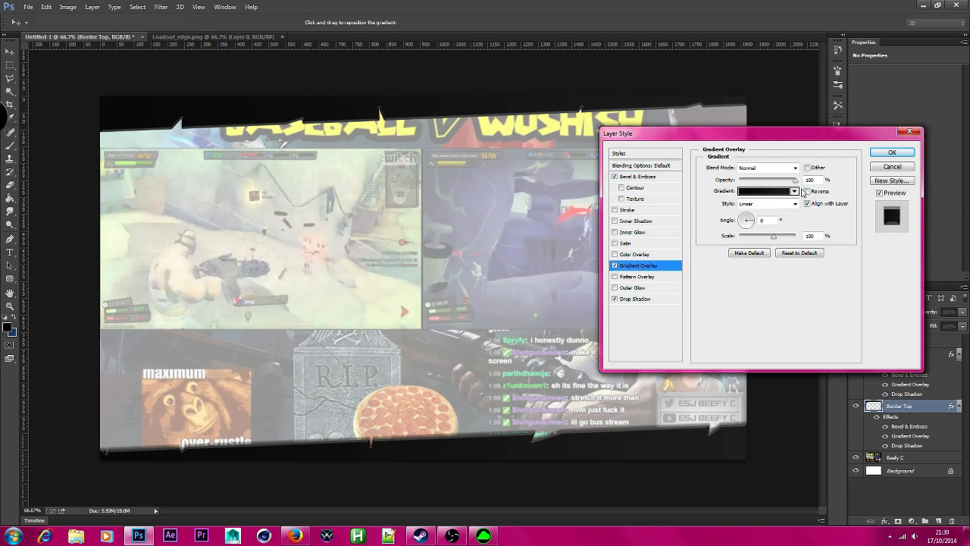
click(807, 168)
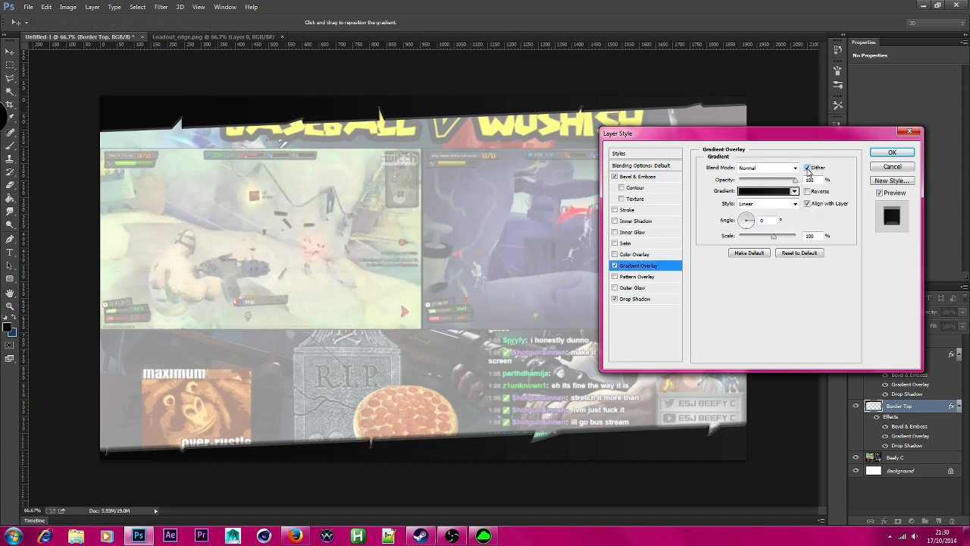
click(892, 152)
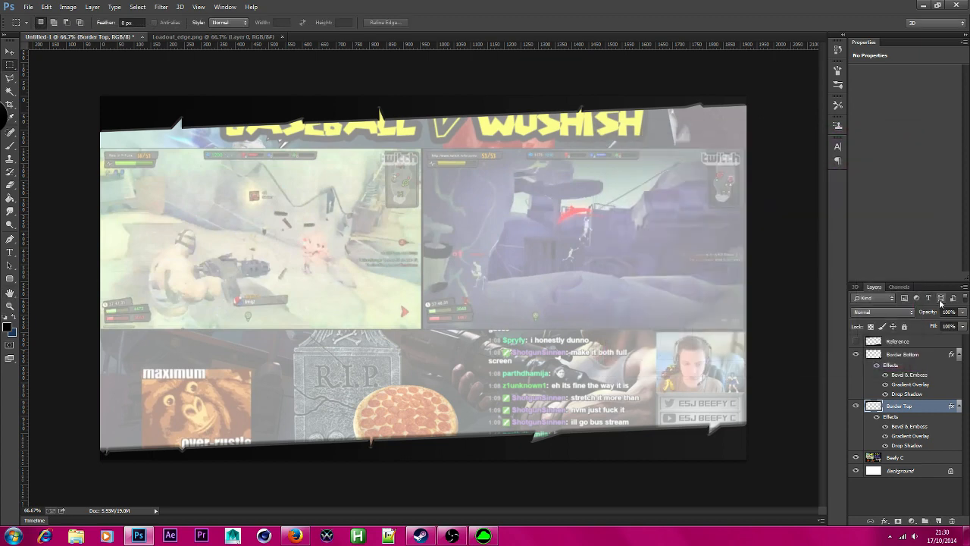
Step: Enable Dither for Border Bottom's Gradient Overlay and apply the layer style
double_click(936, 357)
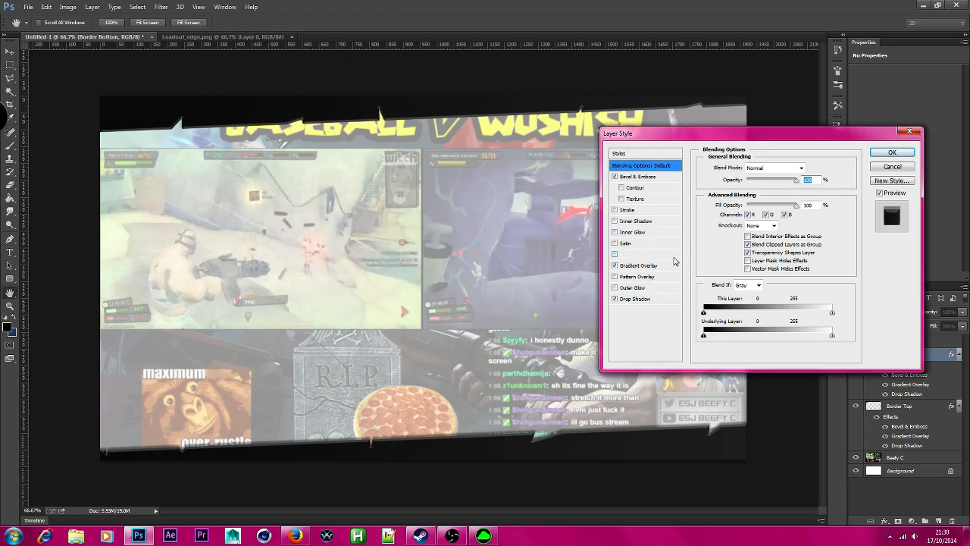
click(656, 267)
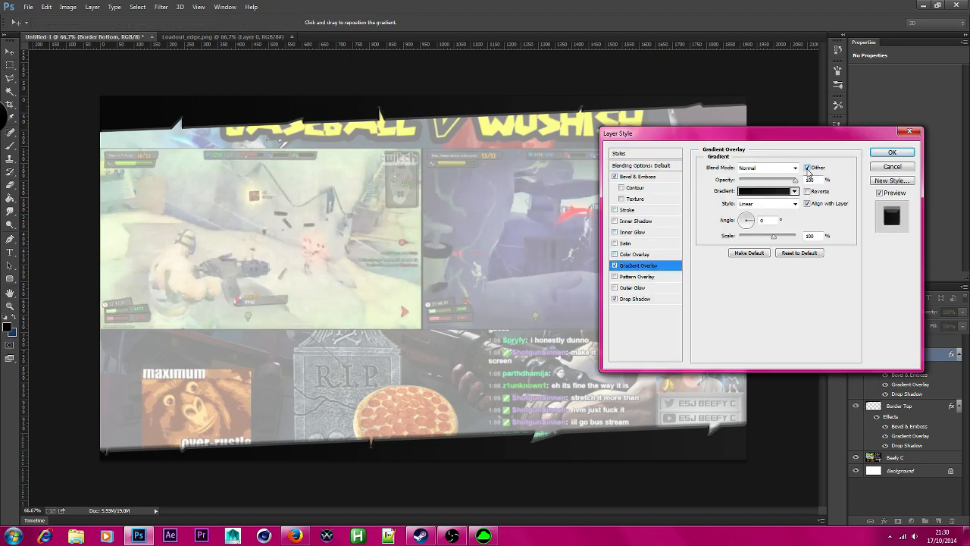
click(893, 152)
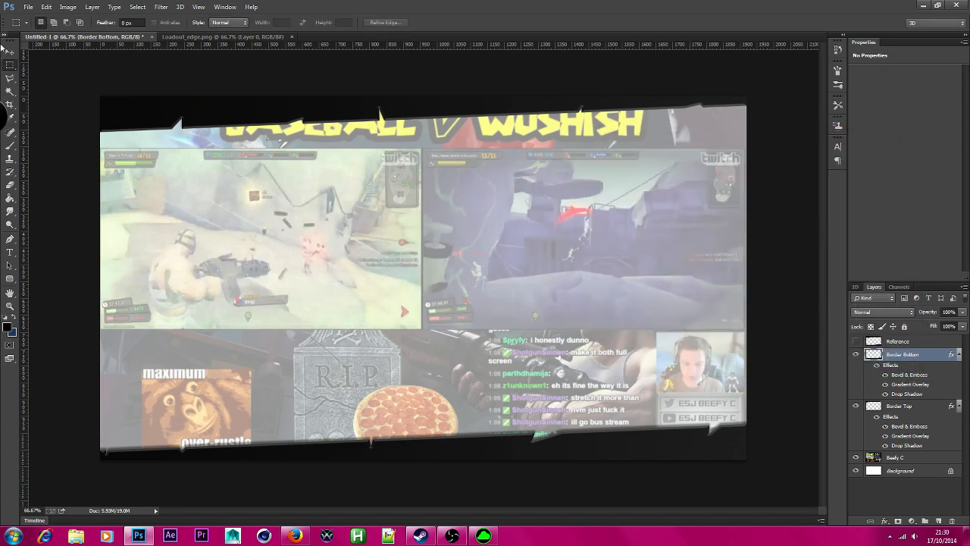
Step: Open metal-texture-7 from Loadout_project's tex folder to inspect it, and close the image again
click(28, 7)
click(45, 29)
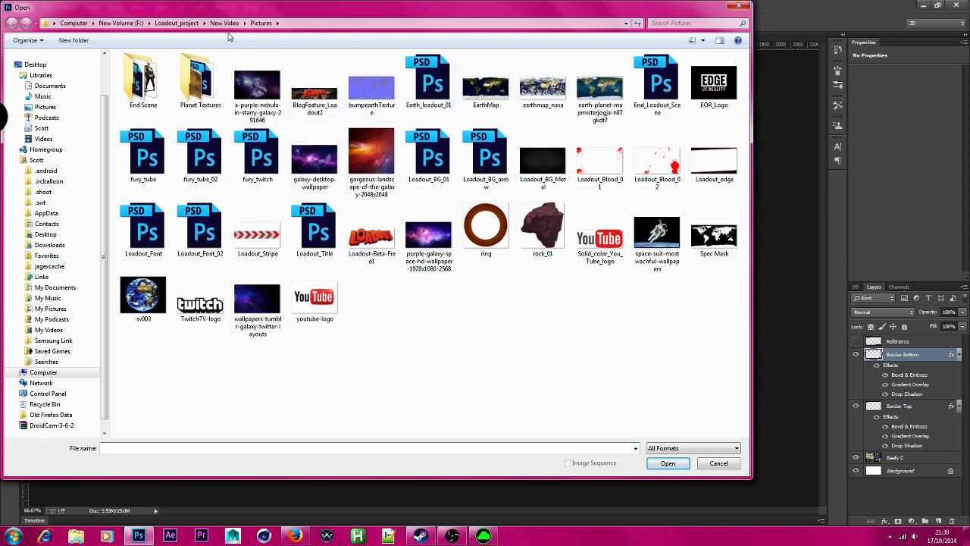
click(176, 22)
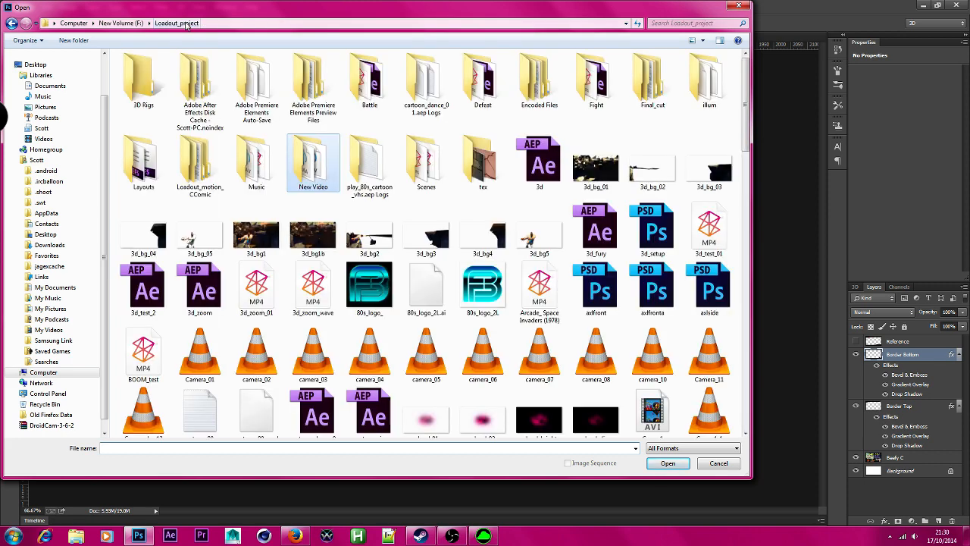
double_click(481, 182)
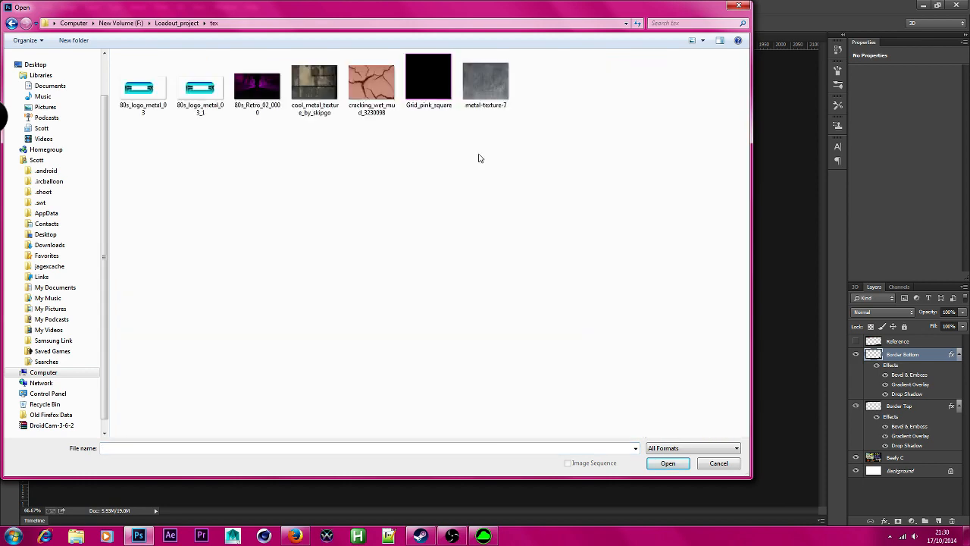
double_click(501, 99)
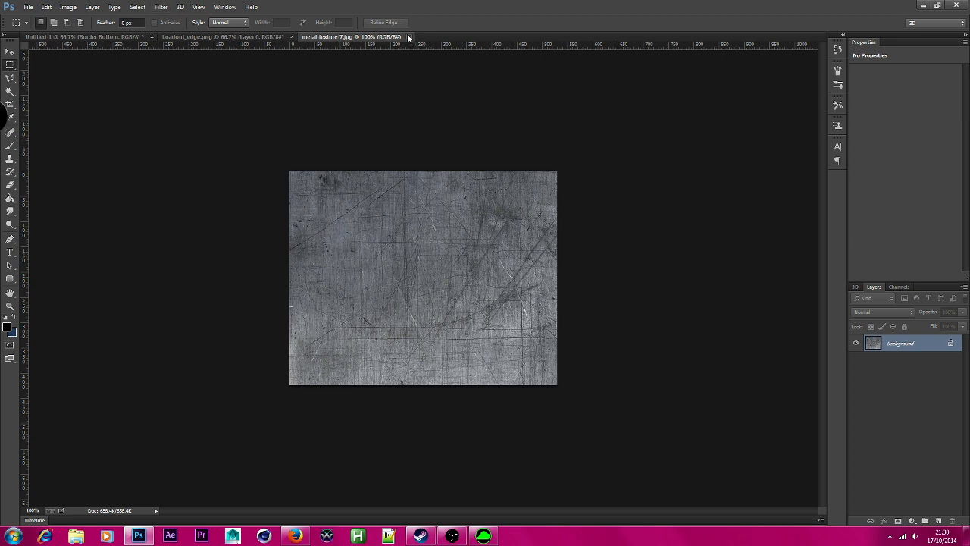
click(409, 36)
Step: Bring up the Open dialog again and go to the Loadout_project folder on New Volume (F:)
click(28, 7)
click(34, 28)
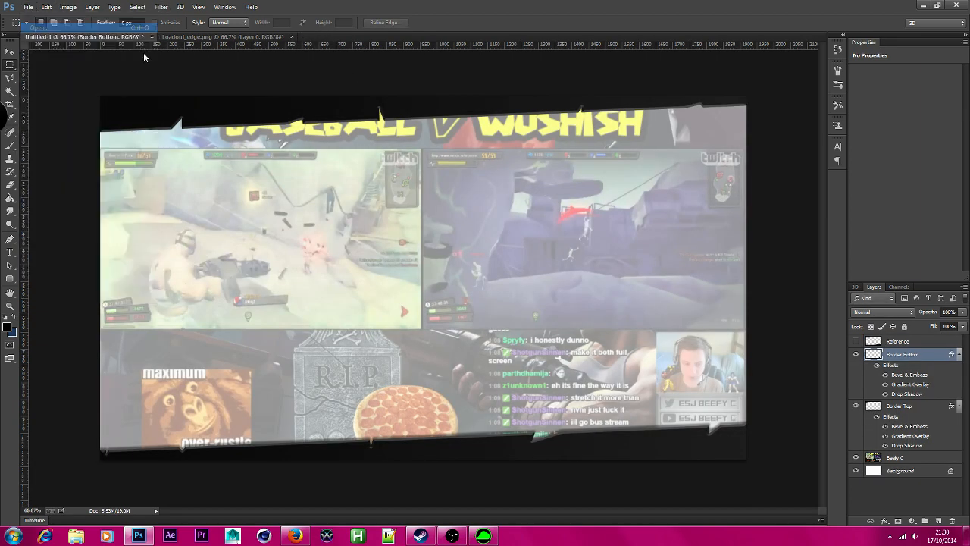
click(120, 23)
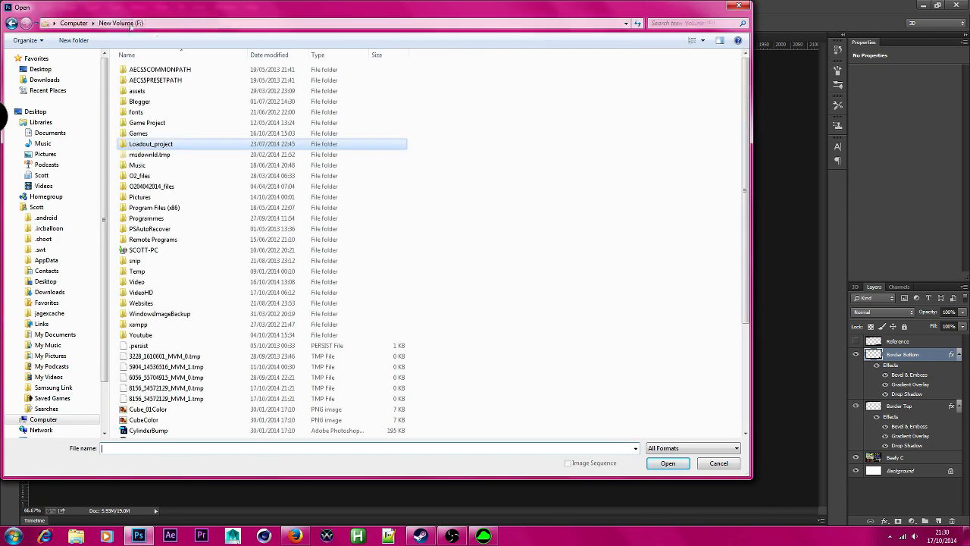
double_click(175, 146)
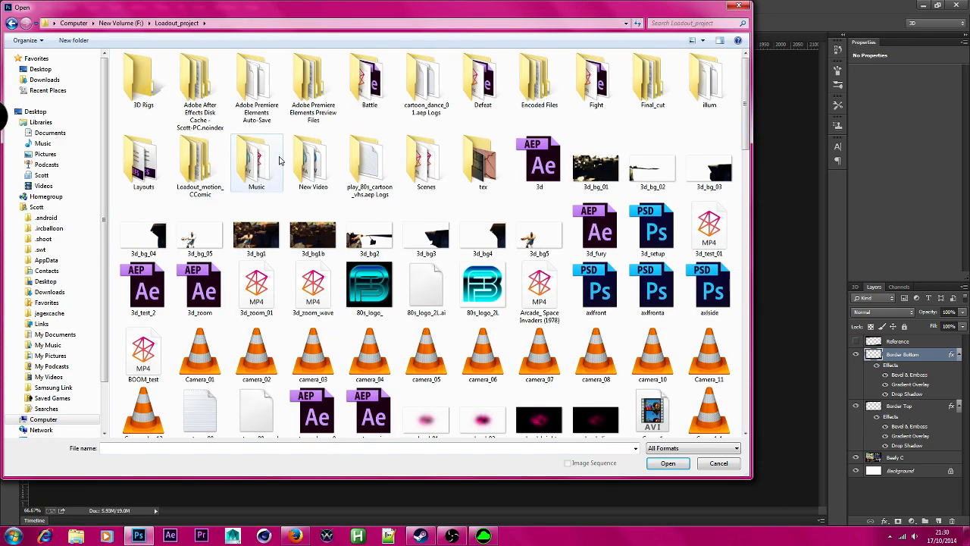
Step: Switch to Firefox to check the Twitch channel page and return to Photoshop's Open dialog
click(296, 536)
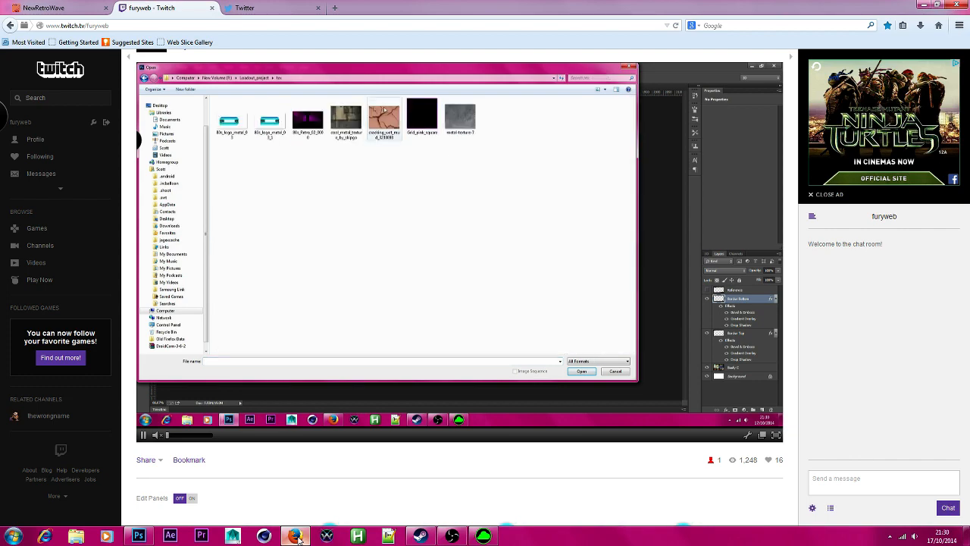
click(296, 536)
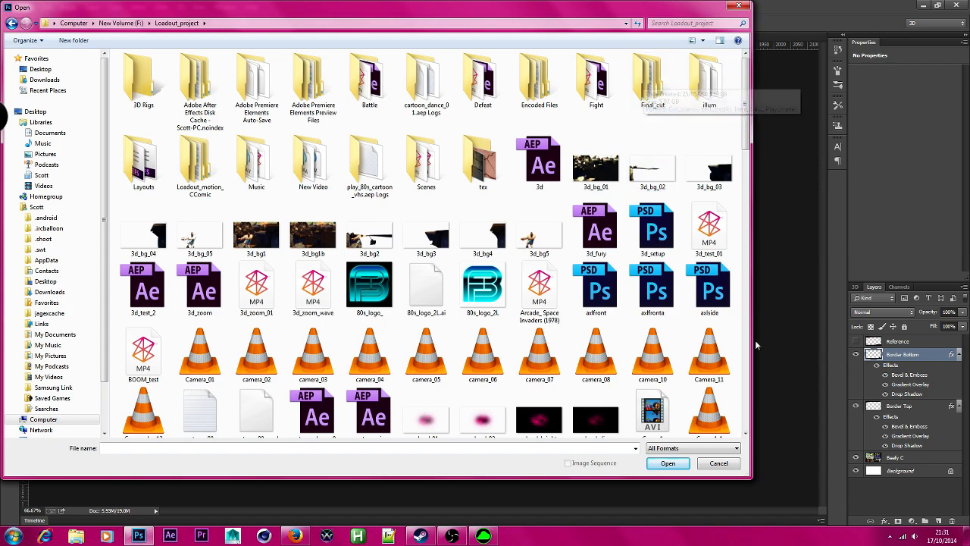
drag(748, 102, 767, 63)
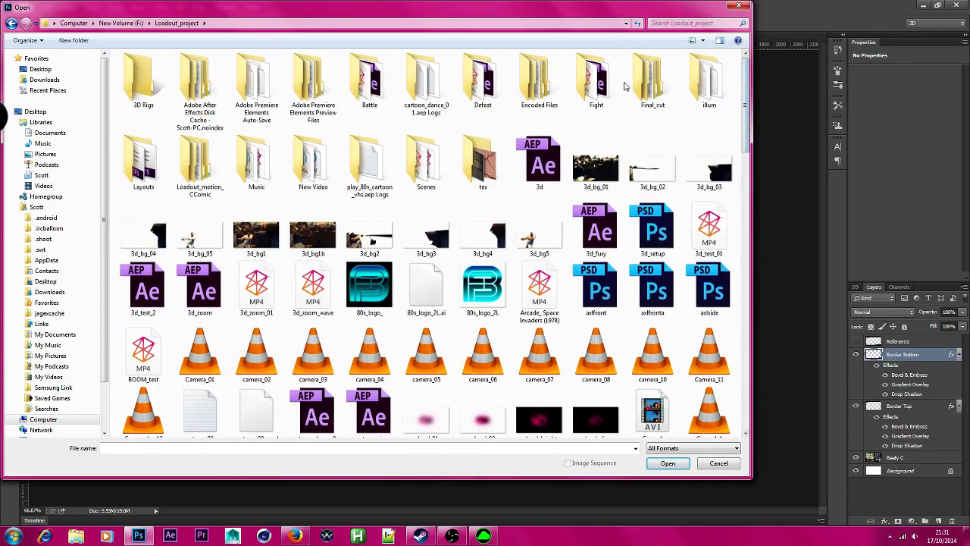
Step: Look through Final_cut's Misc folder and its tex subfolder for a suitable texture image
double_click(651, 89)
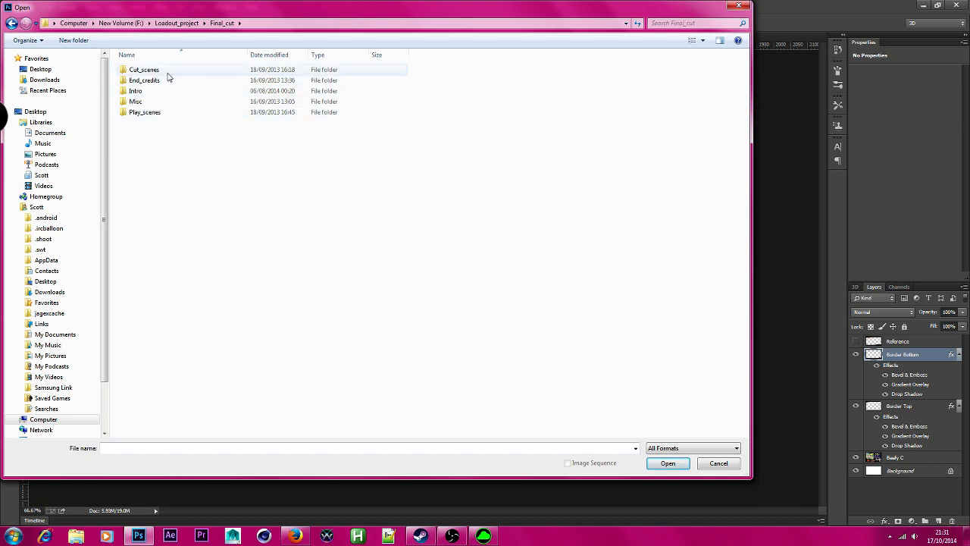
double_click(152, 102)
scroll(543, 242, down, 10)
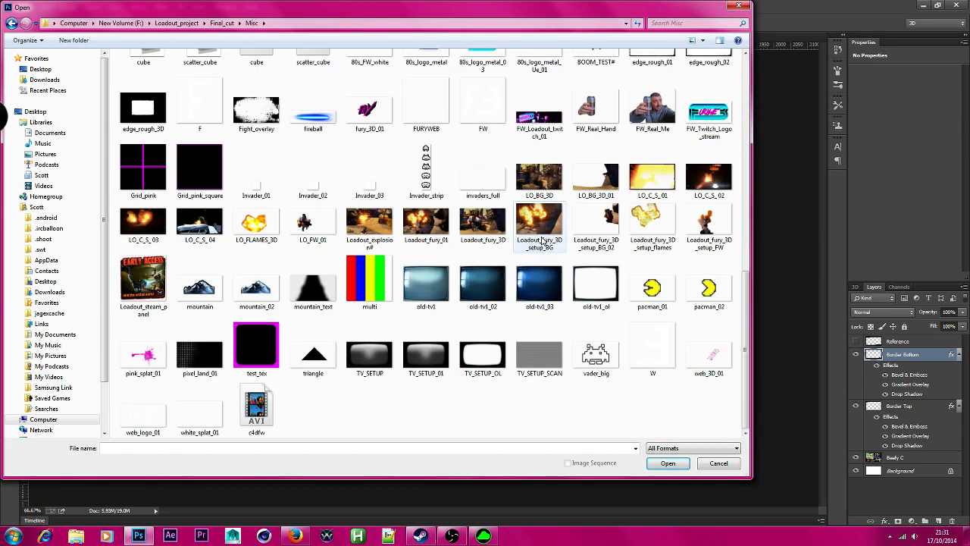
drag(752, 271, 749, 59)
double_click(366, 81)
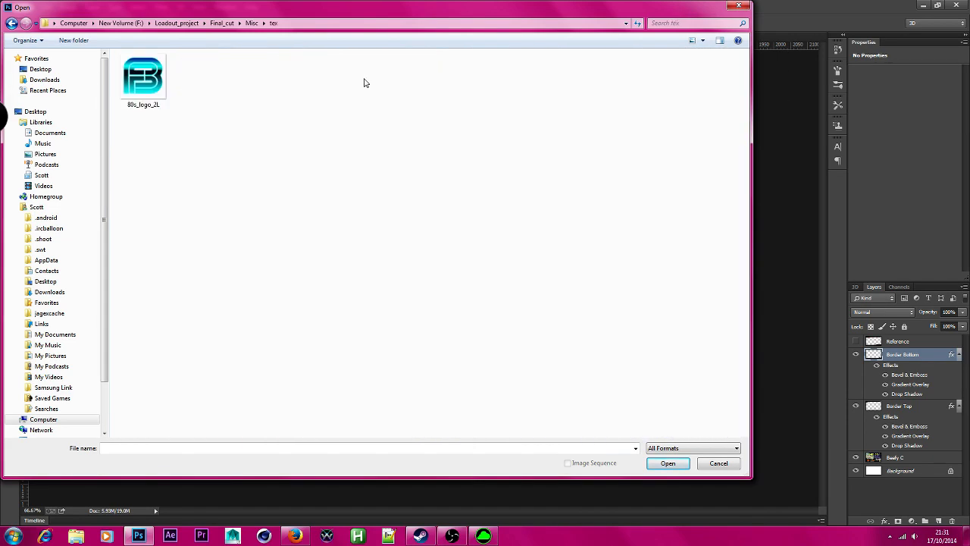
click(12, 23)
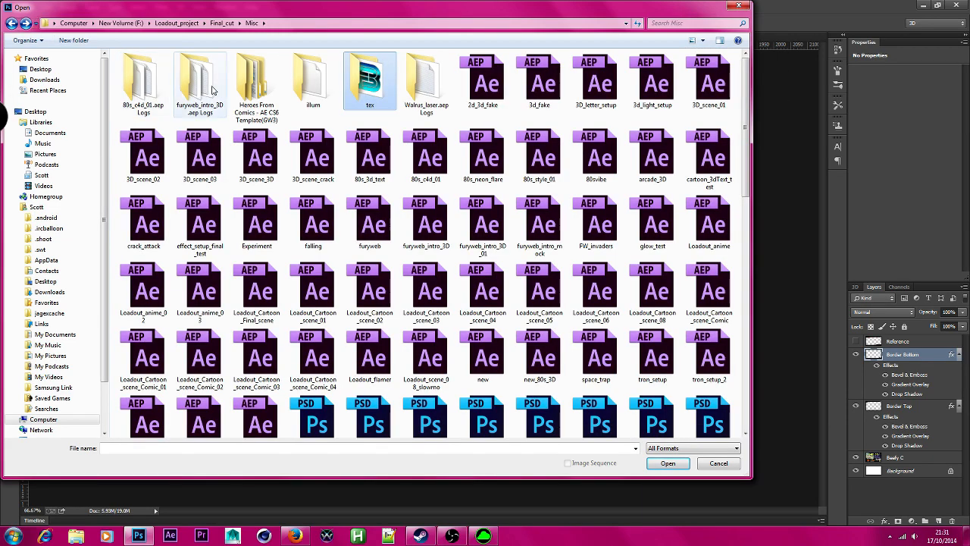
key(BackSpace)
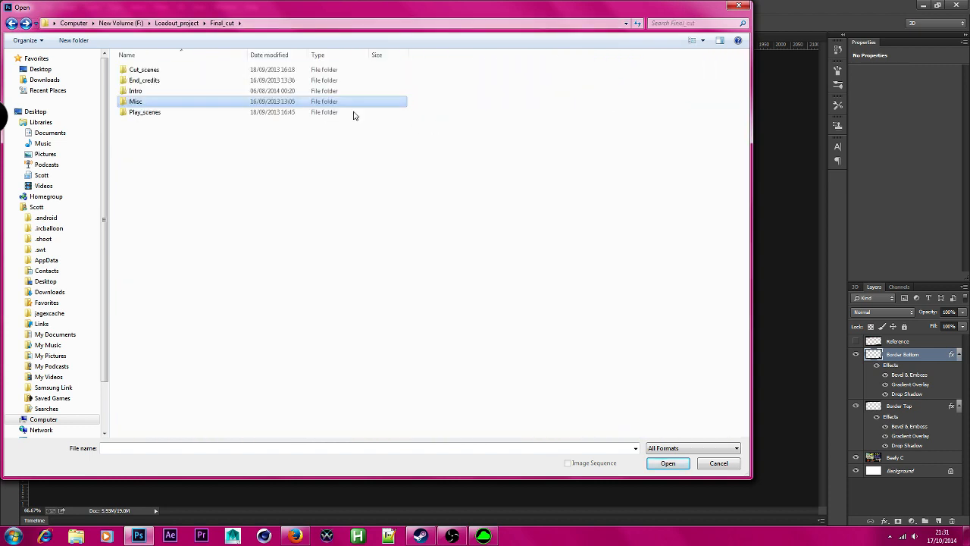
Step: Look through Final_cut's Intro, End_credits and Cut_scenes folders for a texture image and return to Loadout_project
double_click(355, 91)
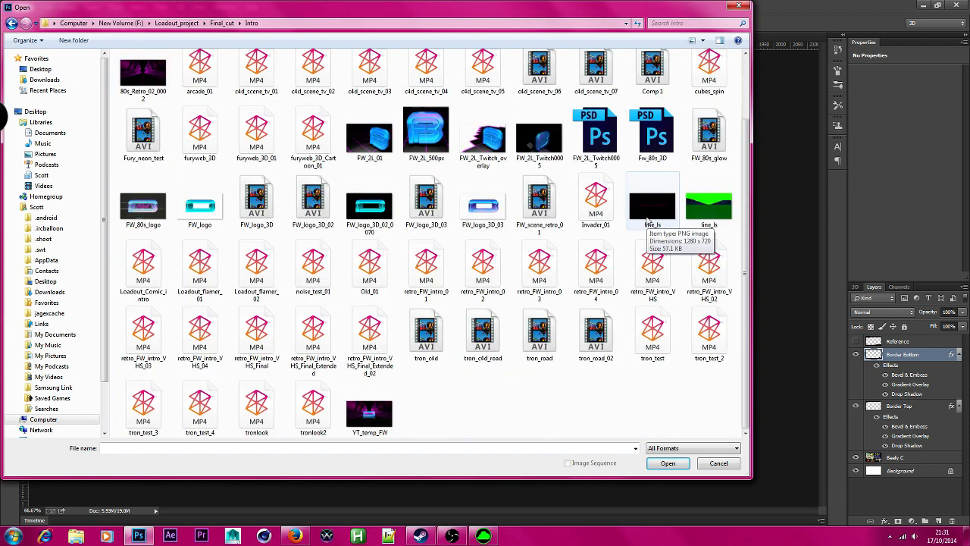
scroll(649, 220, up, 1)
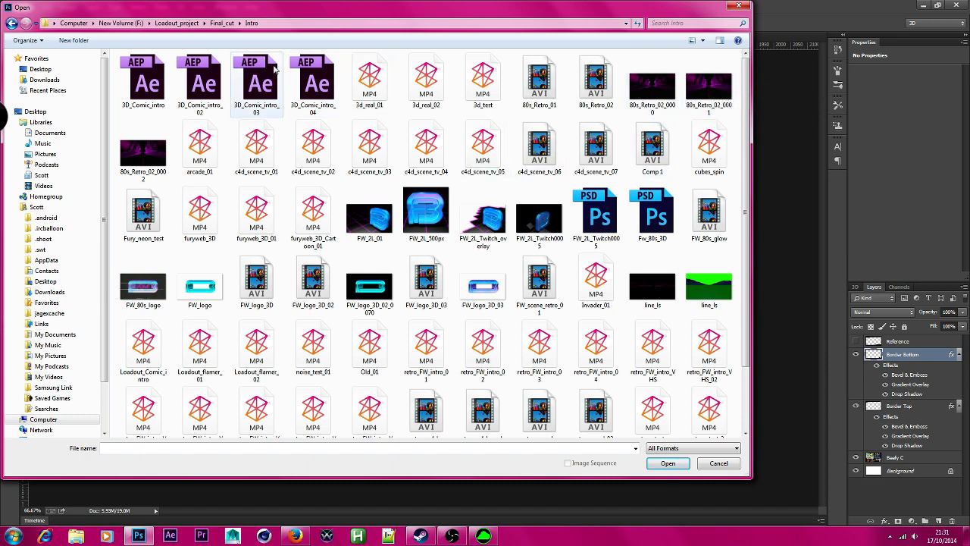
click(222, 22)
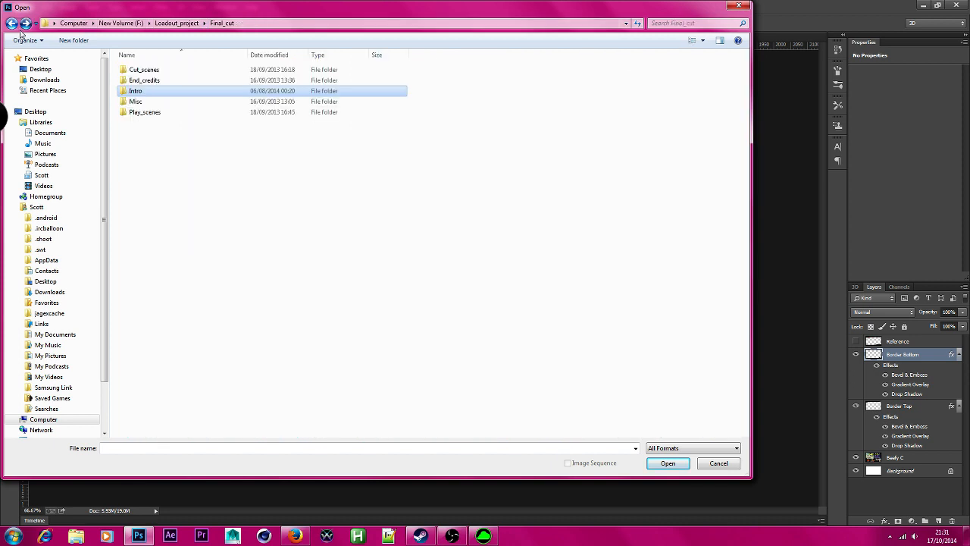
double_click(193, 82)
click(12, 23)
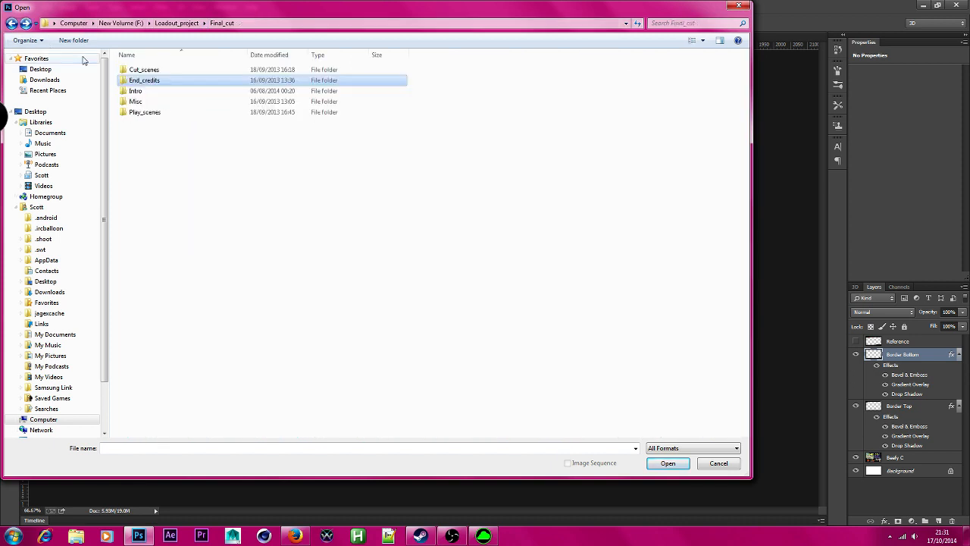
double_click(148, 70)
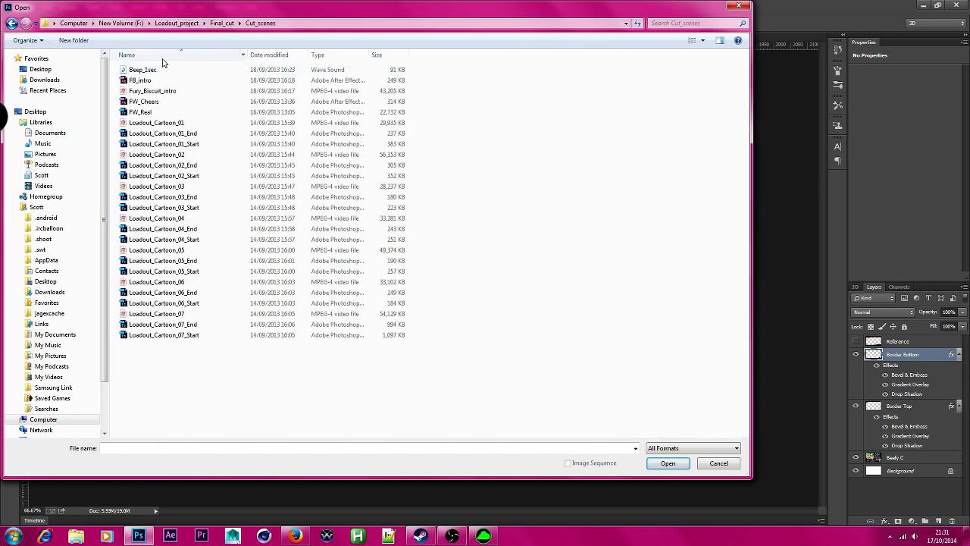
click(11, 23)
click(12, 24)
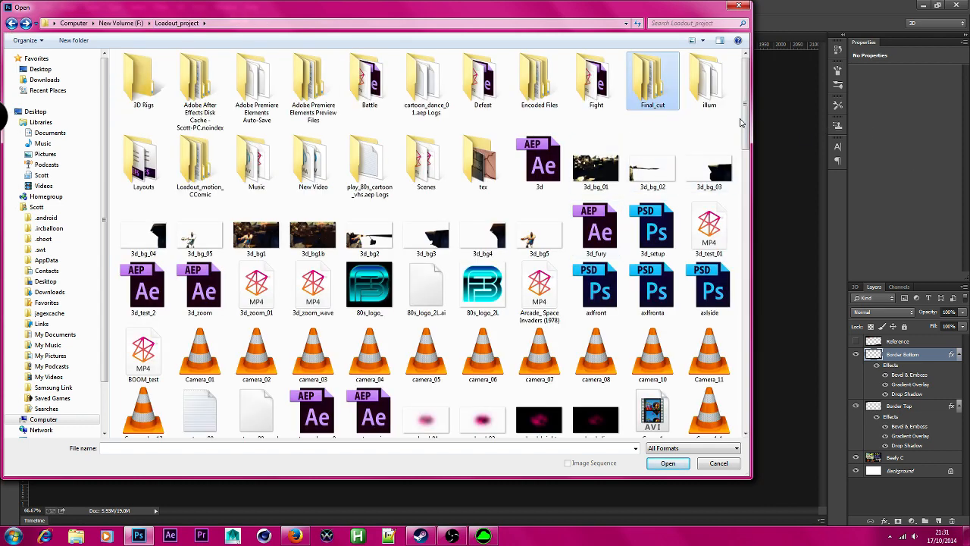
Step: Go to the Pictures folder on New Volume (F:) and locate the metal texture images
click(121, 23)
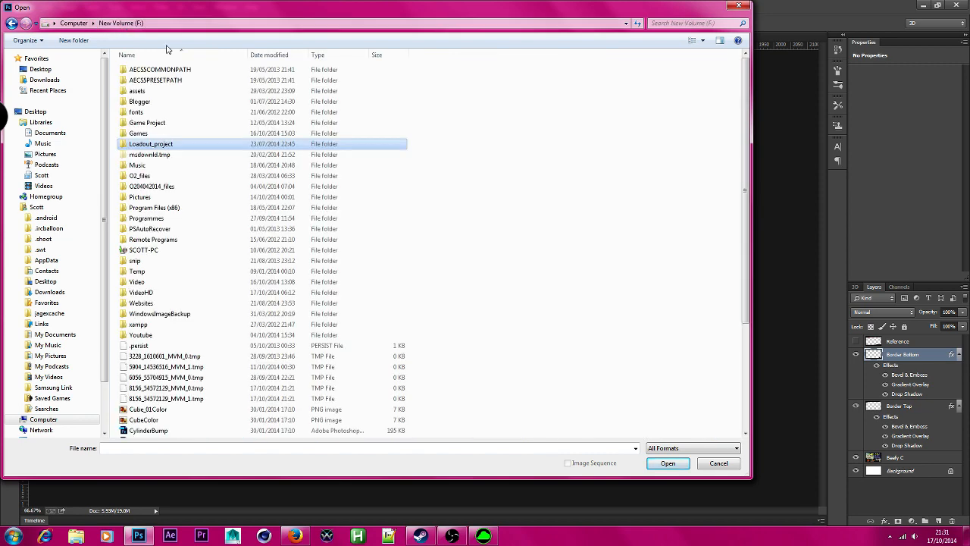
double_click(156, 199)
scroll(622, 297, down, 5)
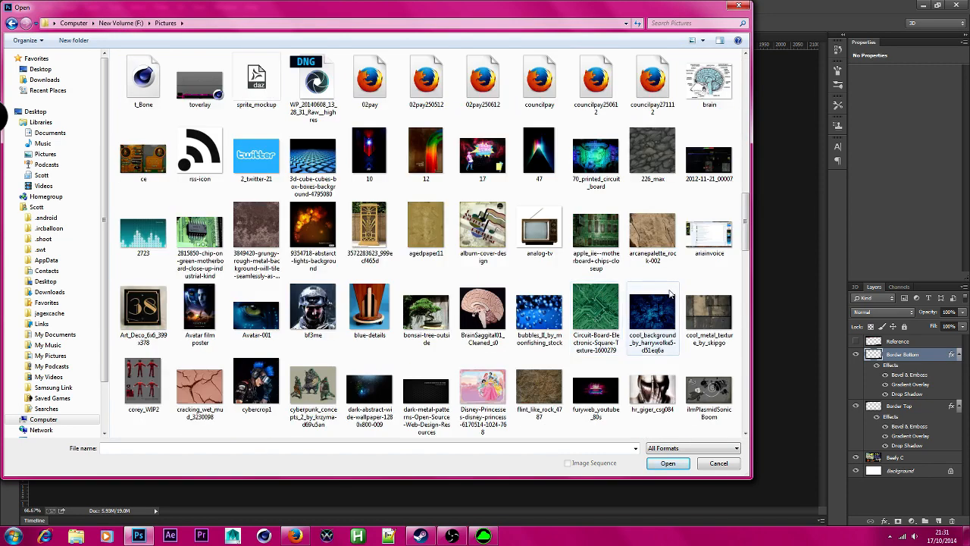
scroll(670, 296, up, 5)
scroll(667, 296, down, 6)
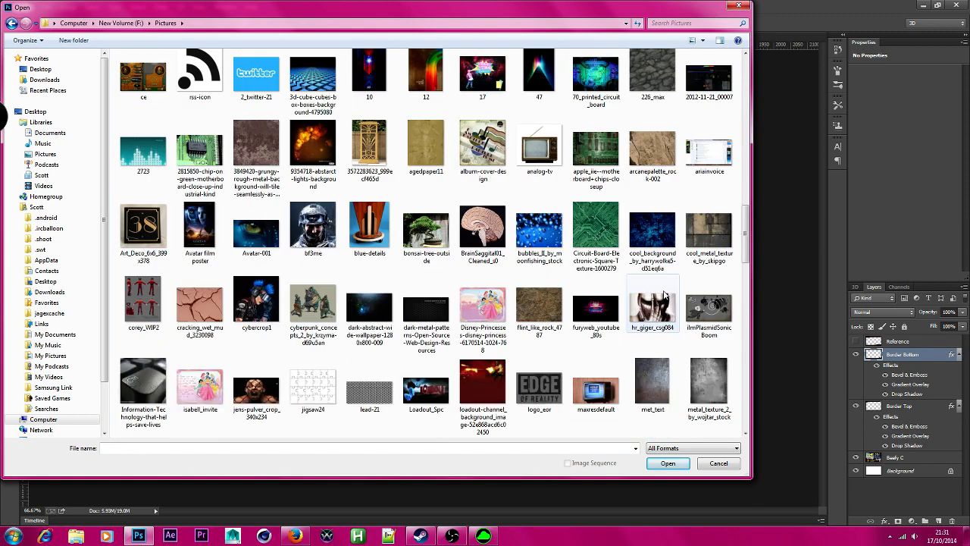
scroll(667, 288, down, 10)
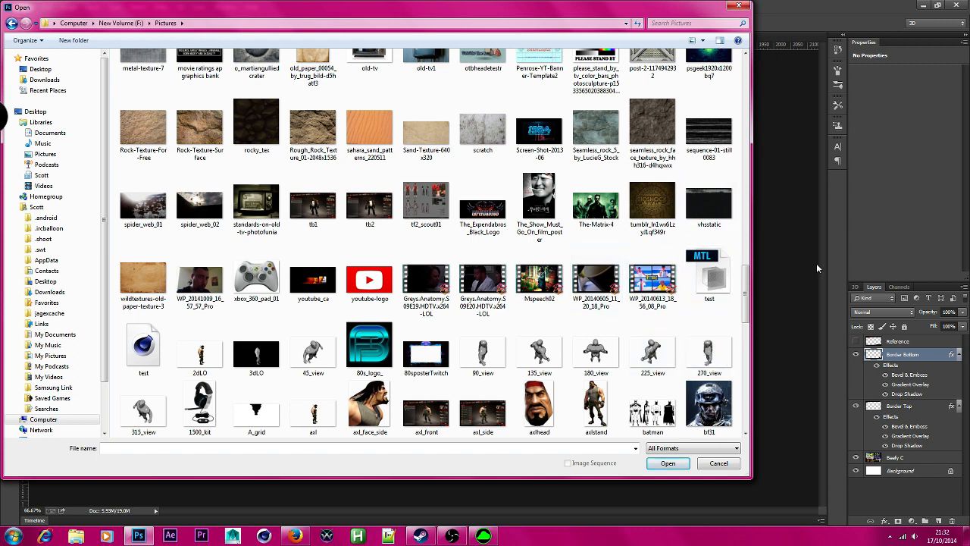
drag(755, 310, 758, 274)
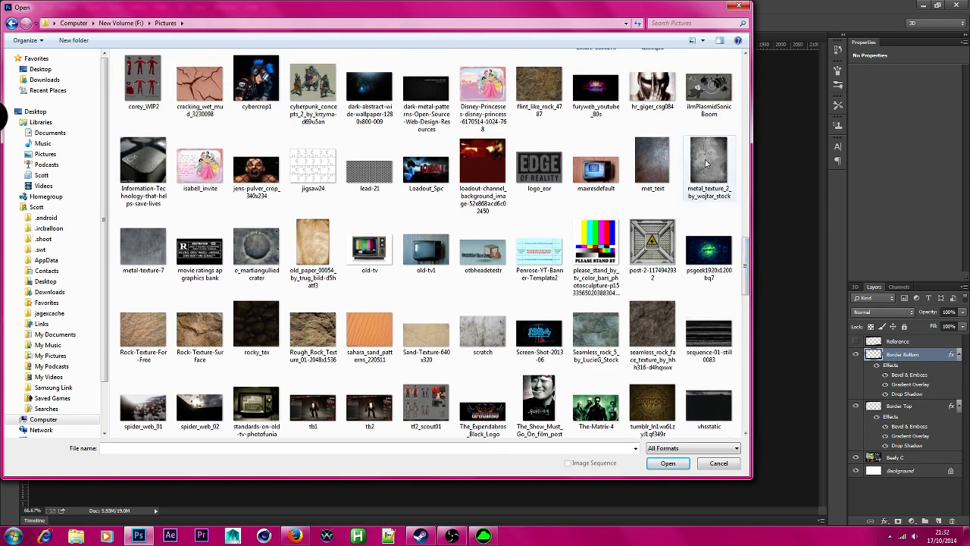
Step: View the file properties of the met_text image
click(650, 159)
right_click(649, 160)
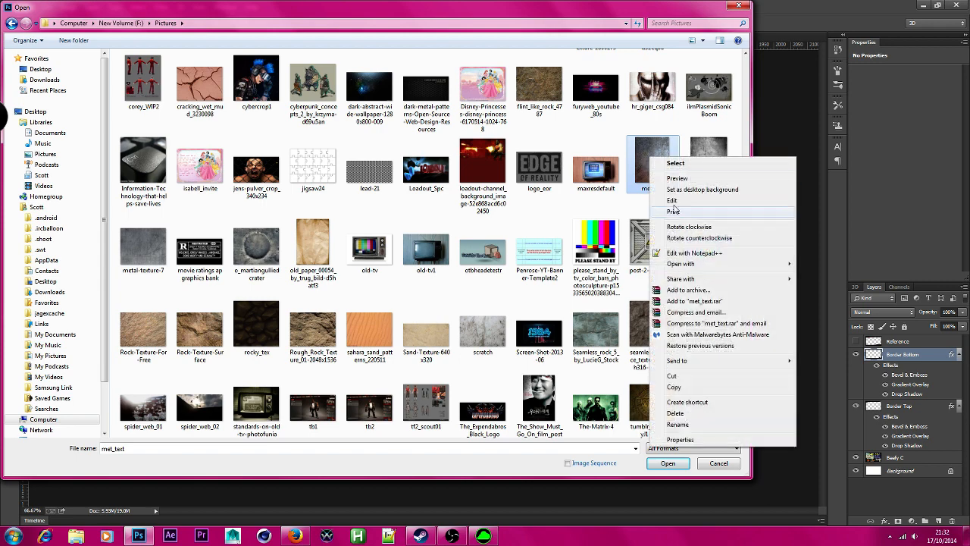
click(684, 441)
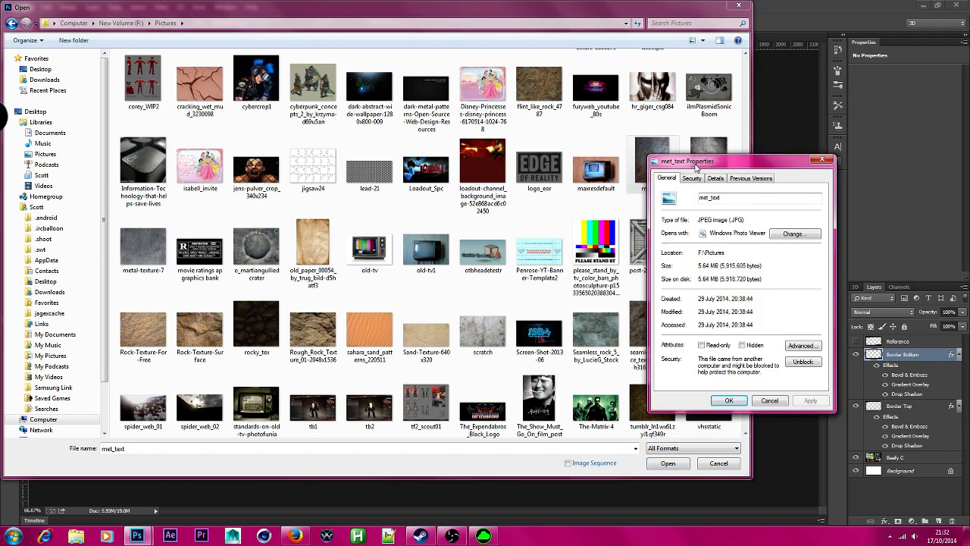
Step: Read the detailed image properties of met_text, including its dimensions, and close its properties
click(716, 179)
scroll(735, 308, down, 2)
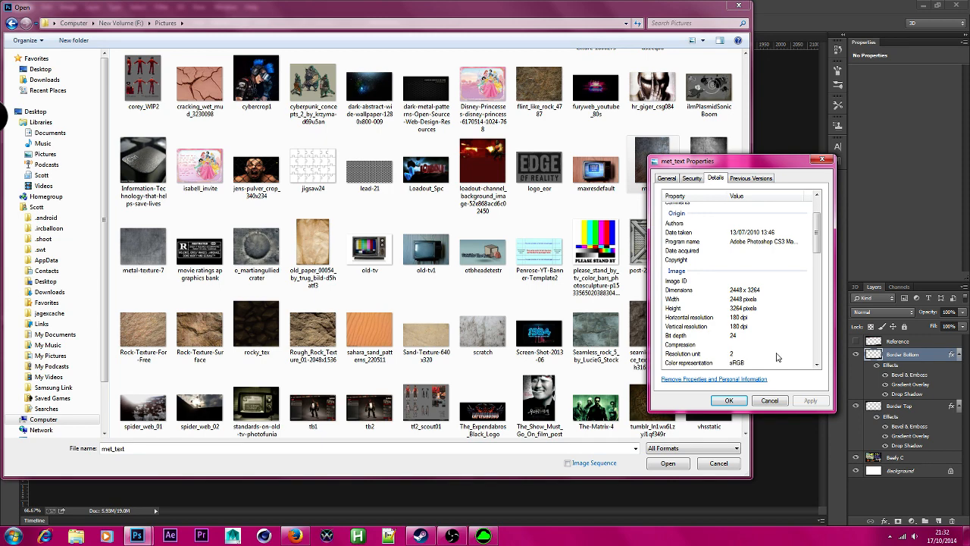
click(769, 401)
Step: Open the met_text image and paste its entire content onto a new layer above Border Bottom in the Untitled-1 document
double_click(656, 149)
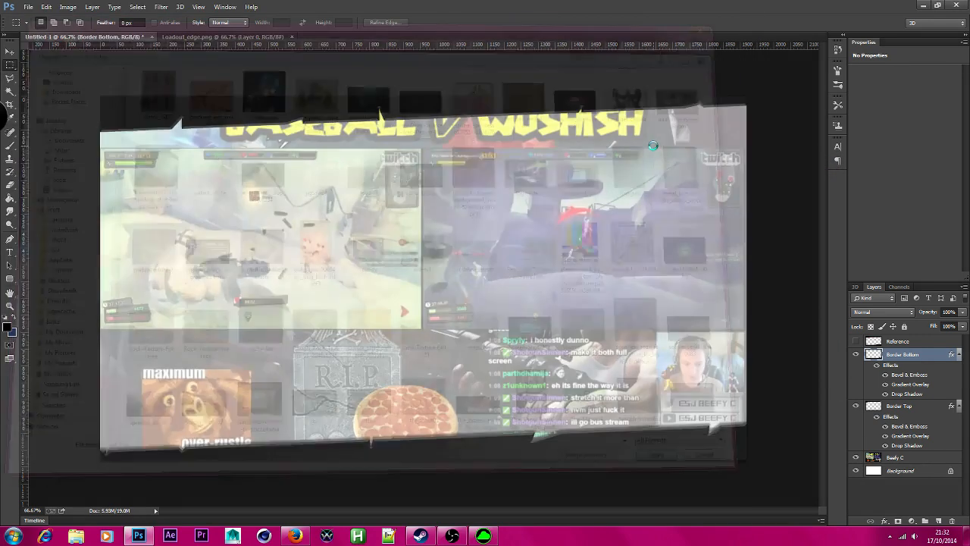
click(137, 7)
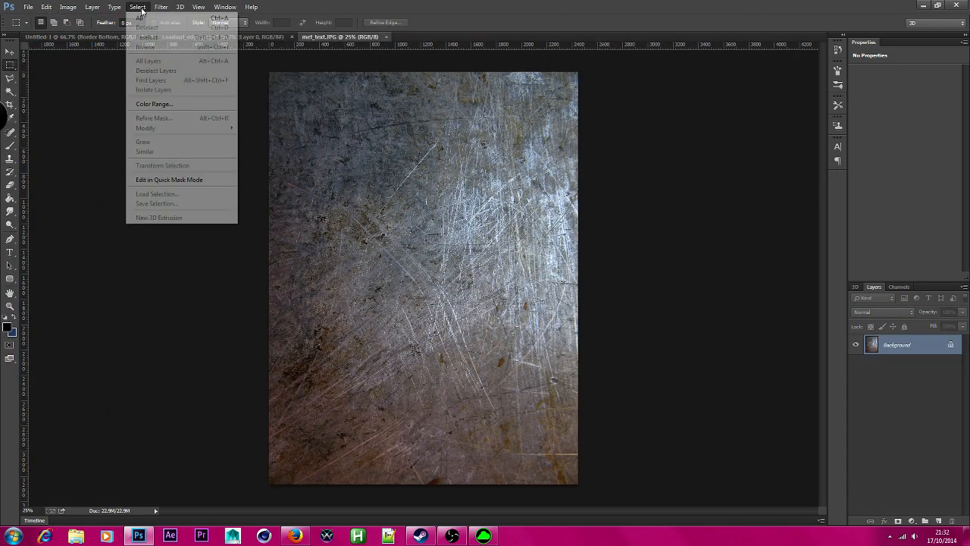
click(148, 17)
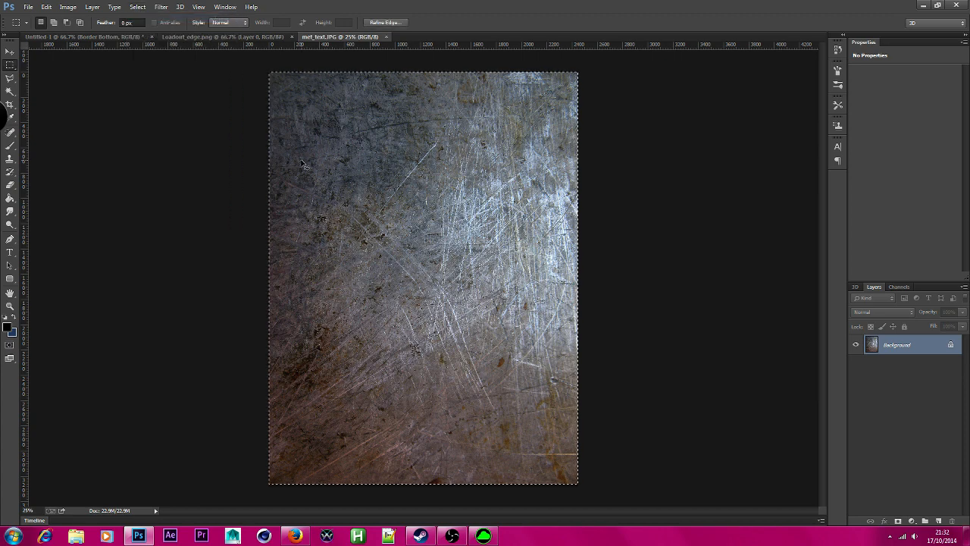
key(ctrl+Tab)
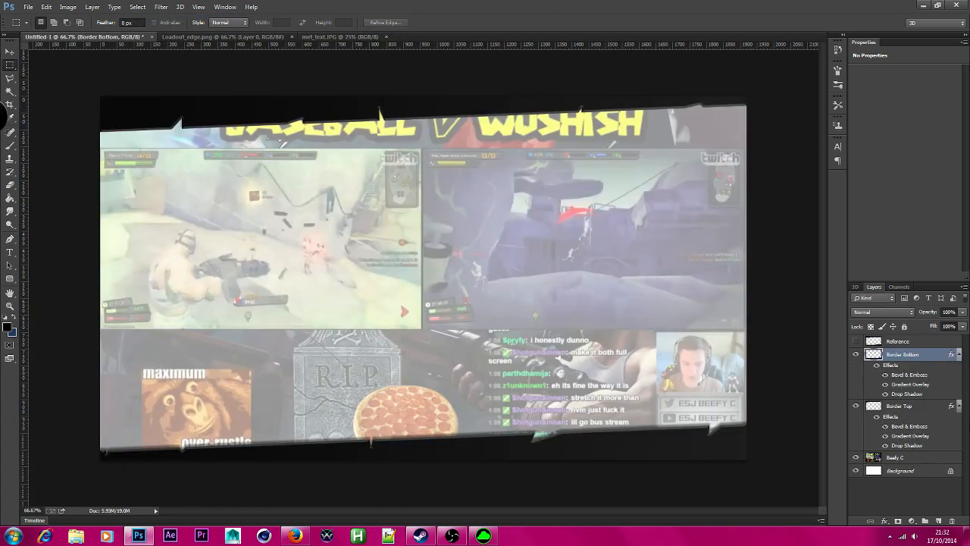
click(939, 521)
key(ctrl+v)
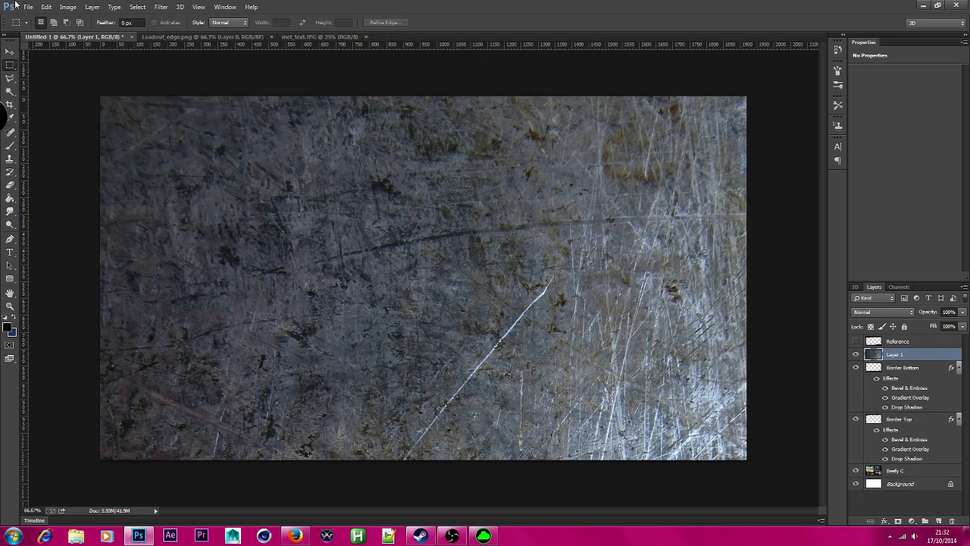
Step: Scale the pasted metal texture to 79.17% width and 75.52% height and position it to cover the whole canvas
click(47, 7)
mouse_move(167, 216)
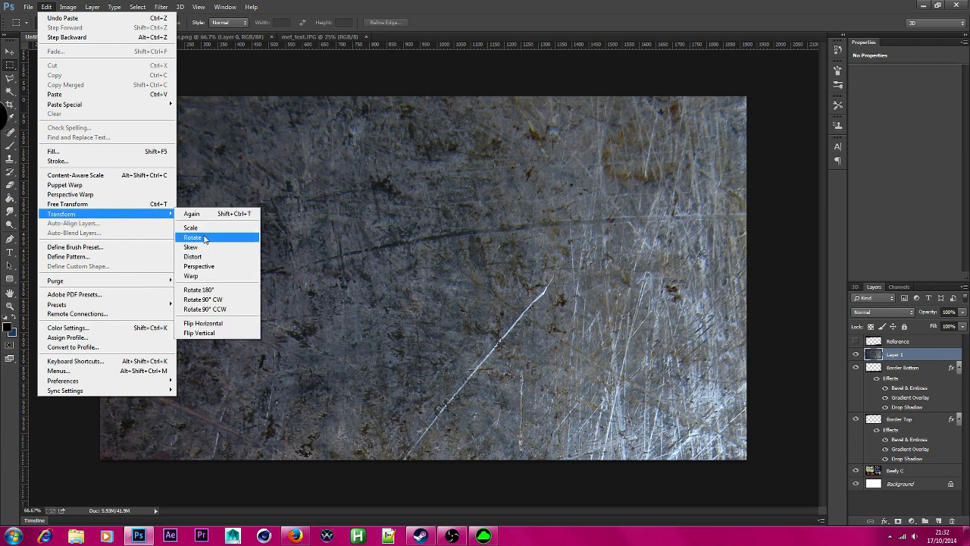
click(204, 238)
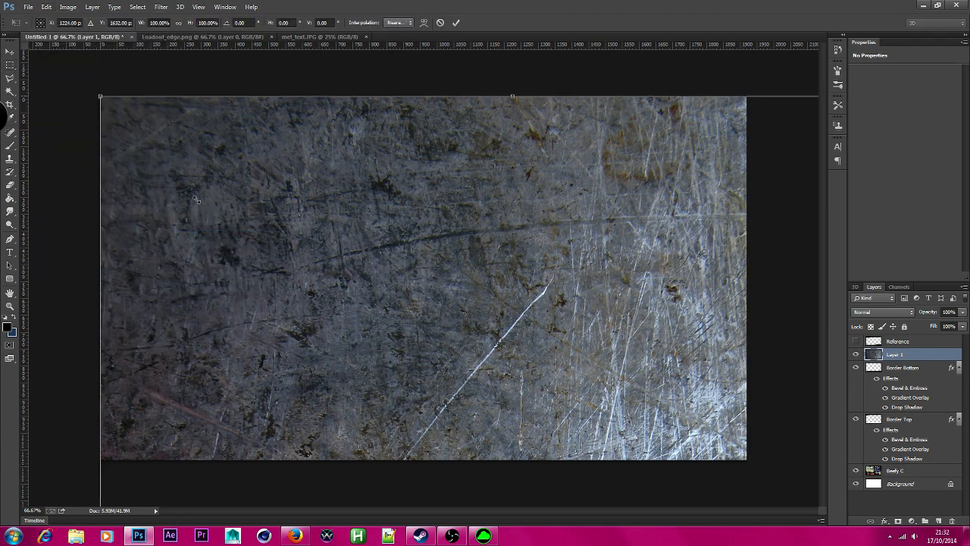
drag(100, 96, 463, 402)
drag(570, 488, 280, 101)
drag(633, 83, 818, 63)
drag(593, 196, 631, 193)
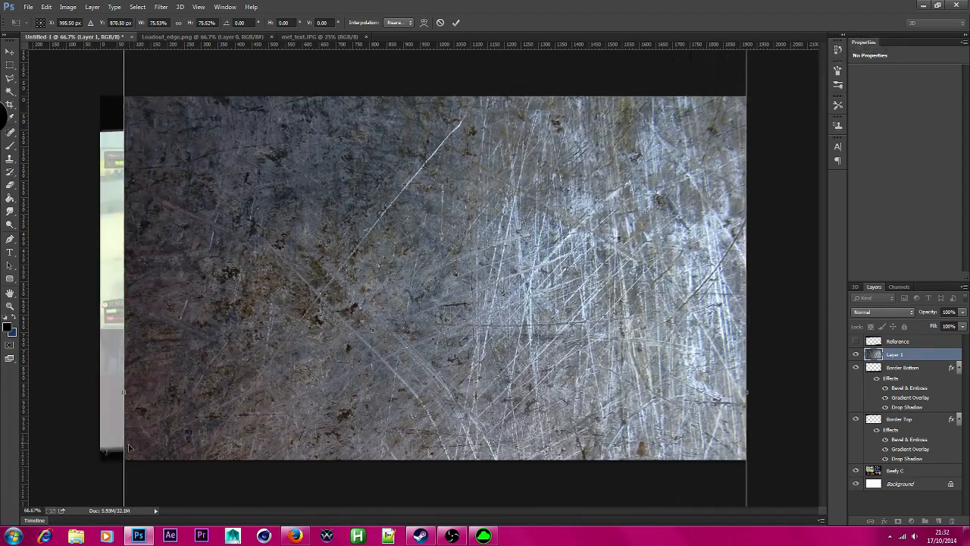
drag(125, 395, 95, 395)
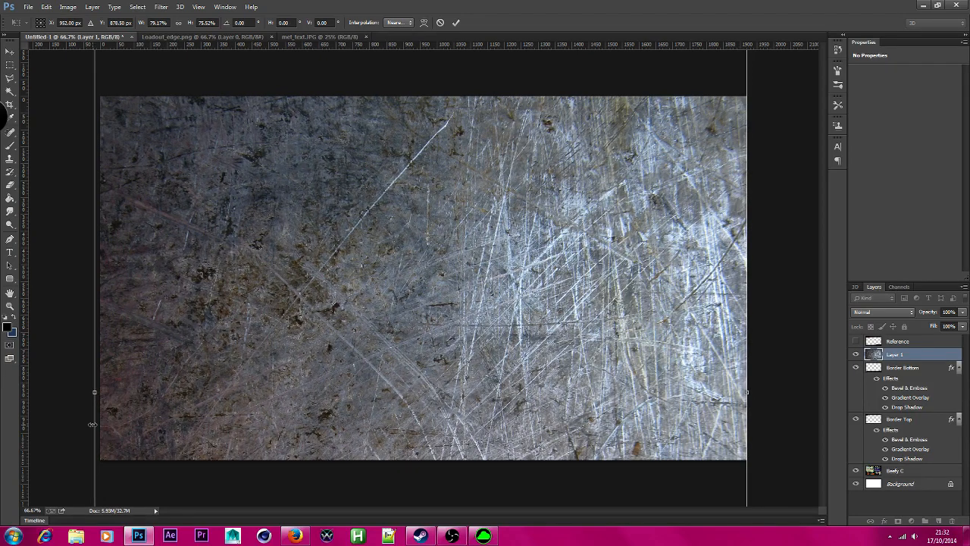
key(Return)
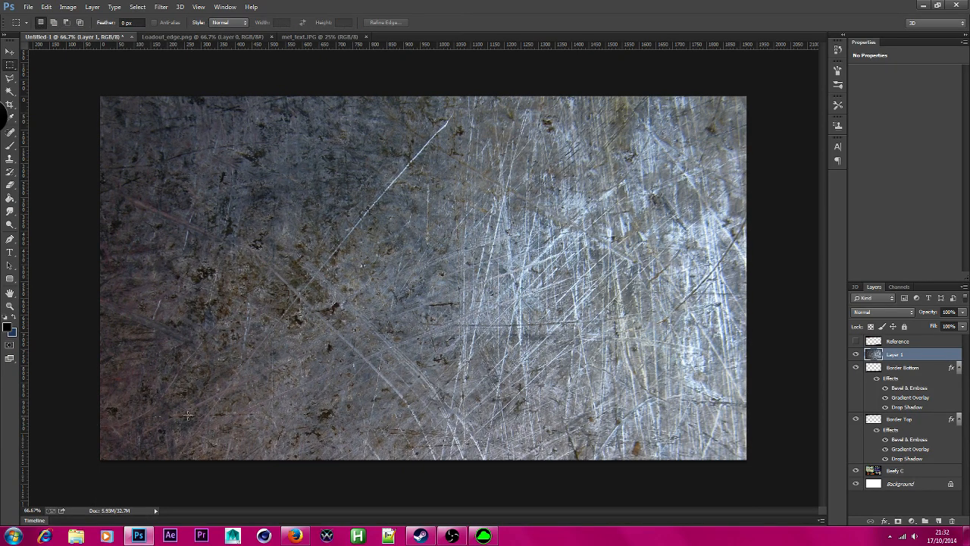
Step: Try the Screen blend mode on the metal texture layer, then set it to Multiply with 58% opacity
click(908, 312)
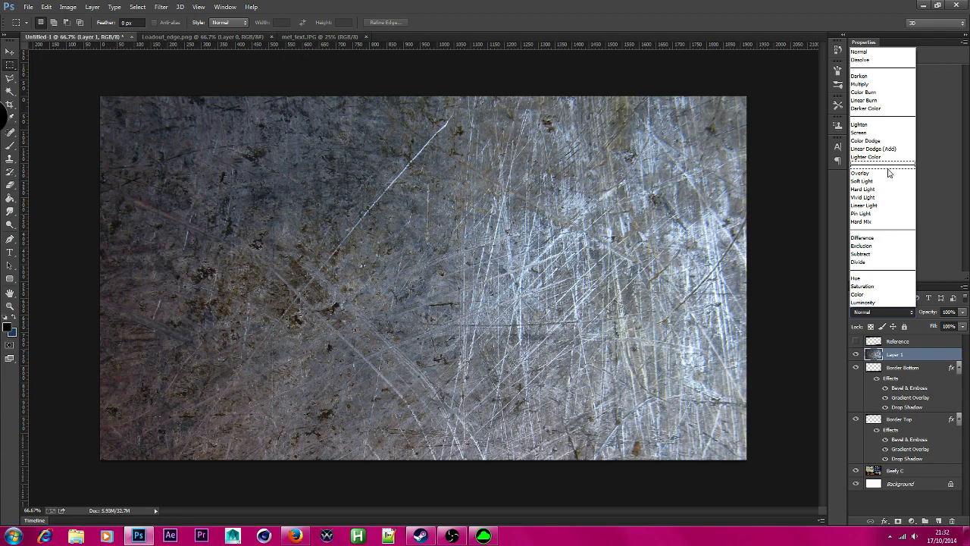
click(882, 133)
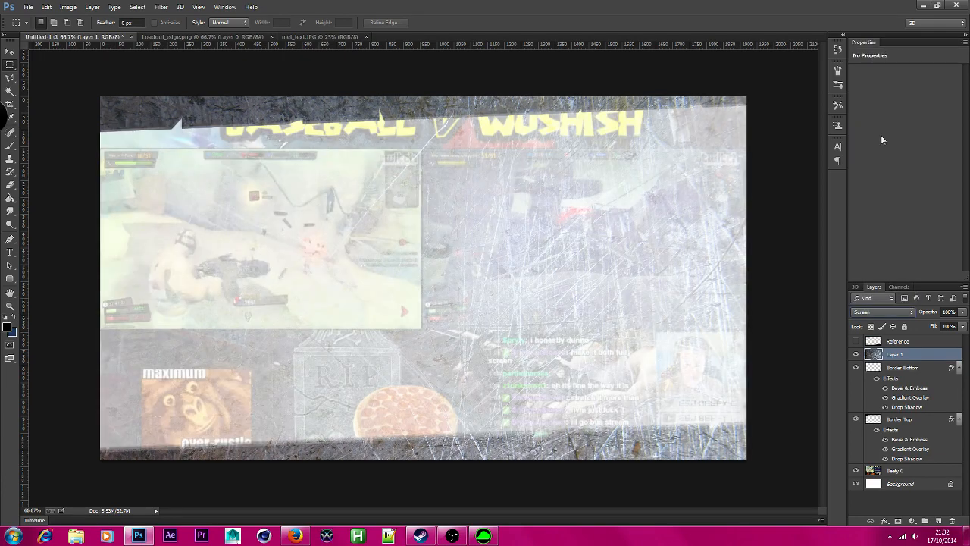
click(887, 311)
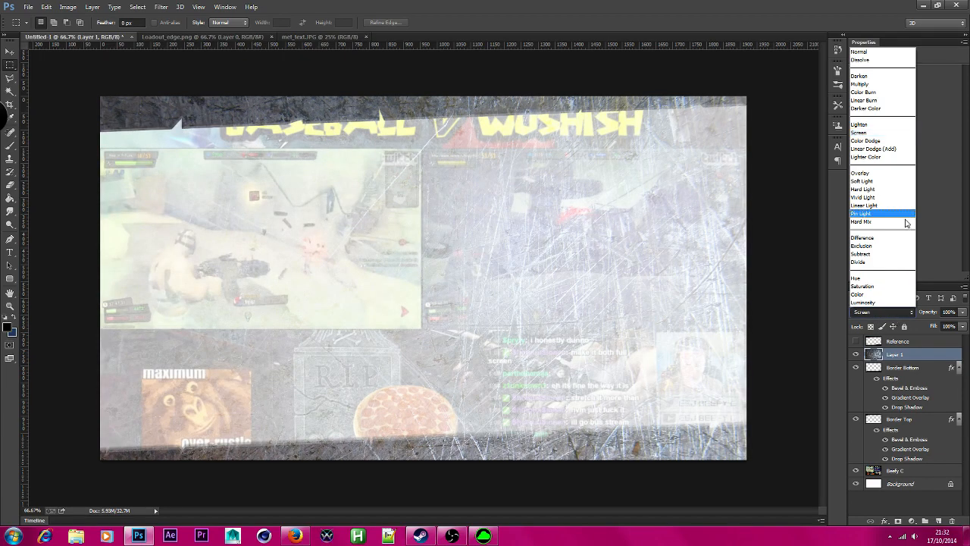
click(879, 83)
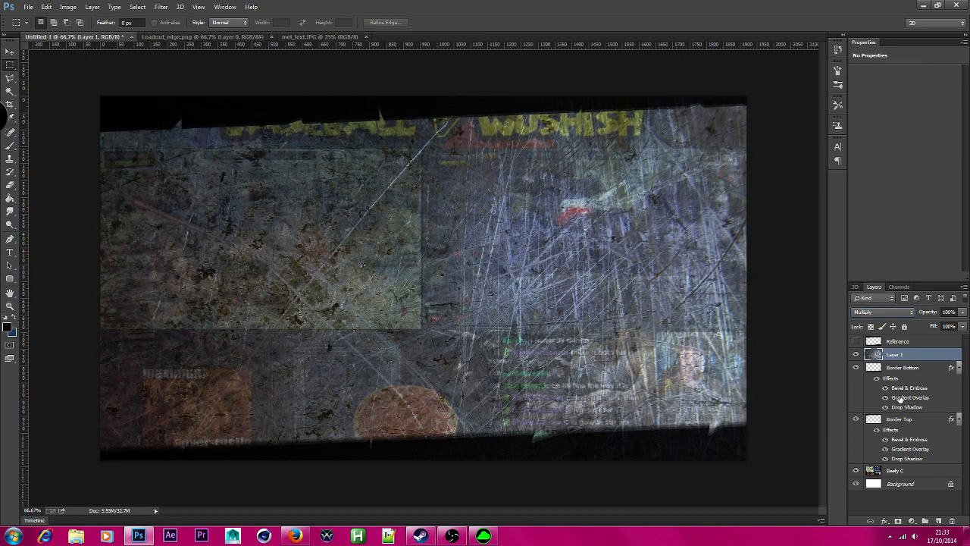
click(961, 314)
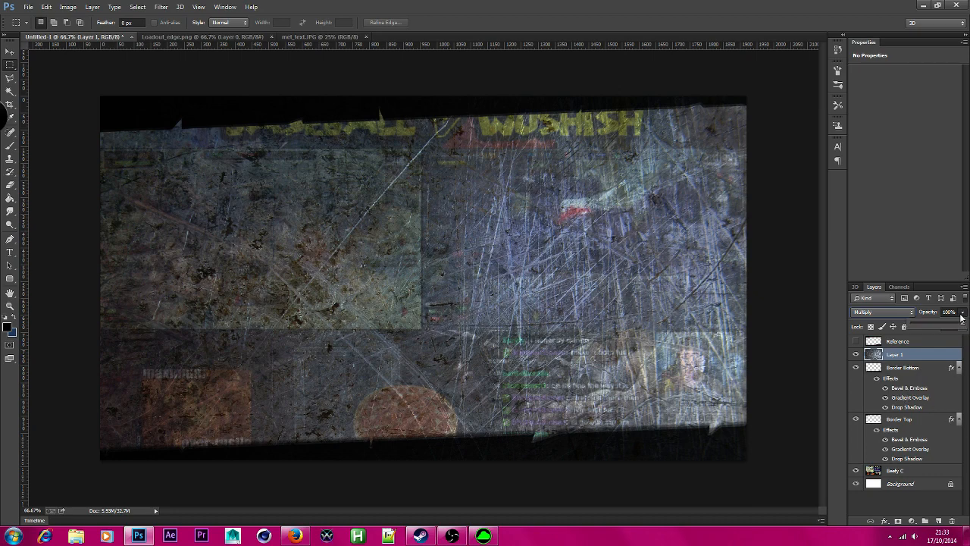
mouse_move(958, 327)
mouse_down()
mouse_move(920, 327)
mouse_move(942, 326)
mouse_up()
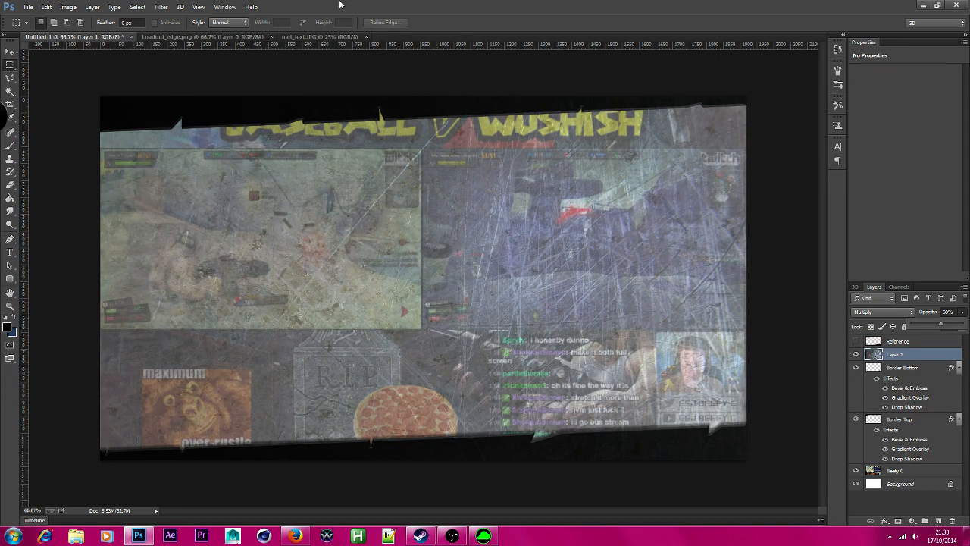
Step: Apply Levels to the metal texture layer with input values of 46, 1.00 and 138
click(67, 7)
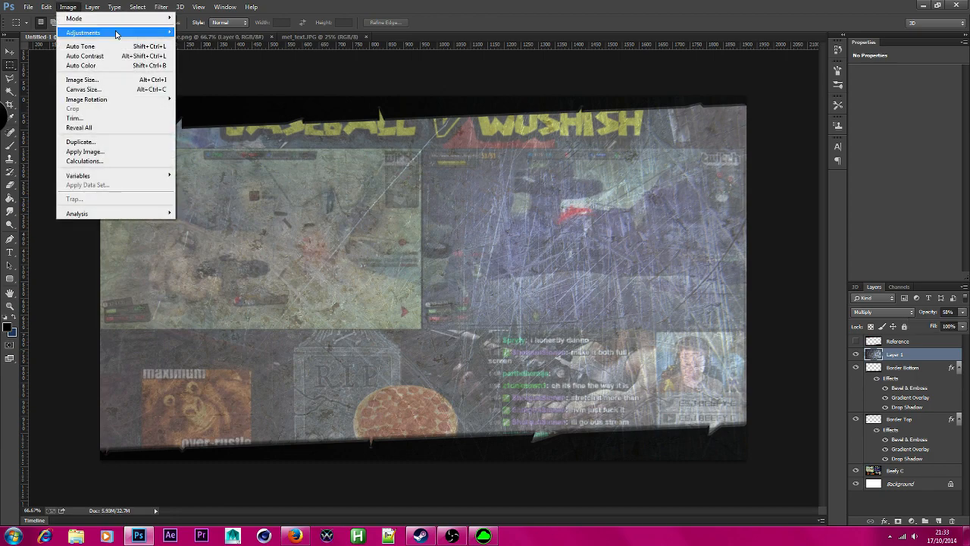
mouse_move(116, 33)
click(194, 42)
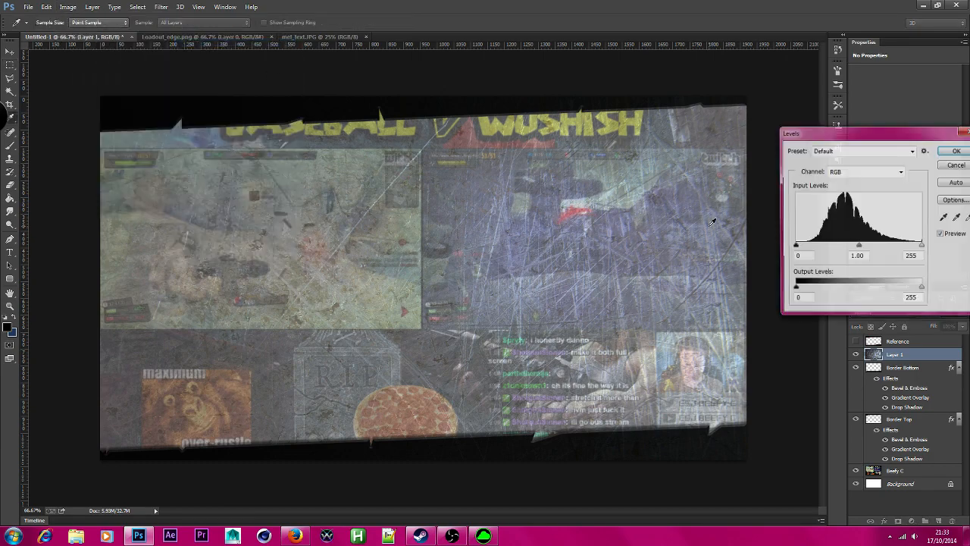
drag(793, 248, 843, 251)
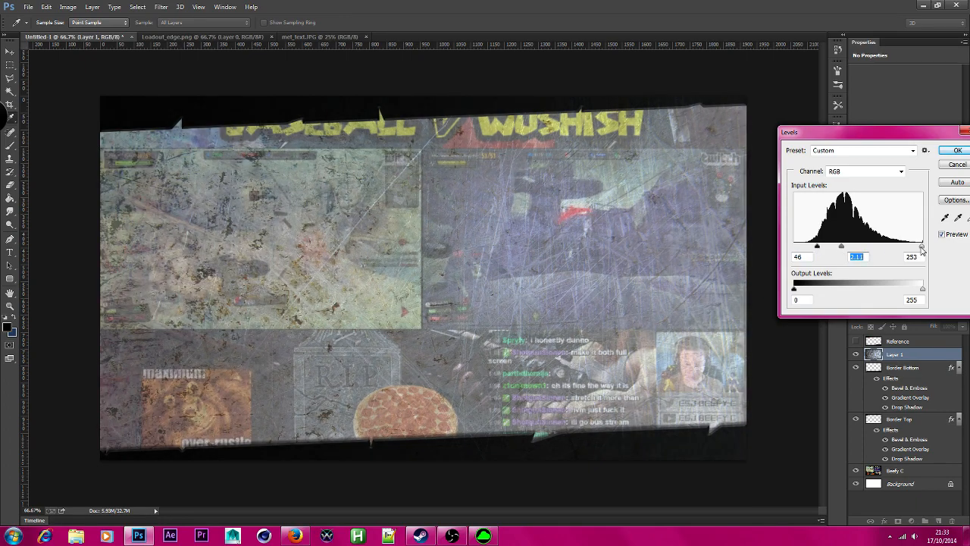
drag(922, 250, 872, 248)
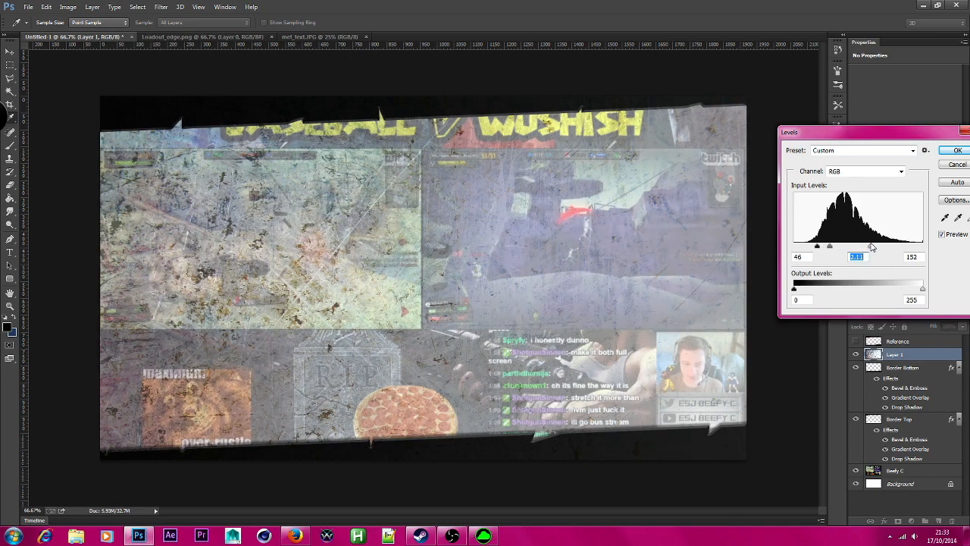
click(876, 245)
drag(832, 251, 851, 254)
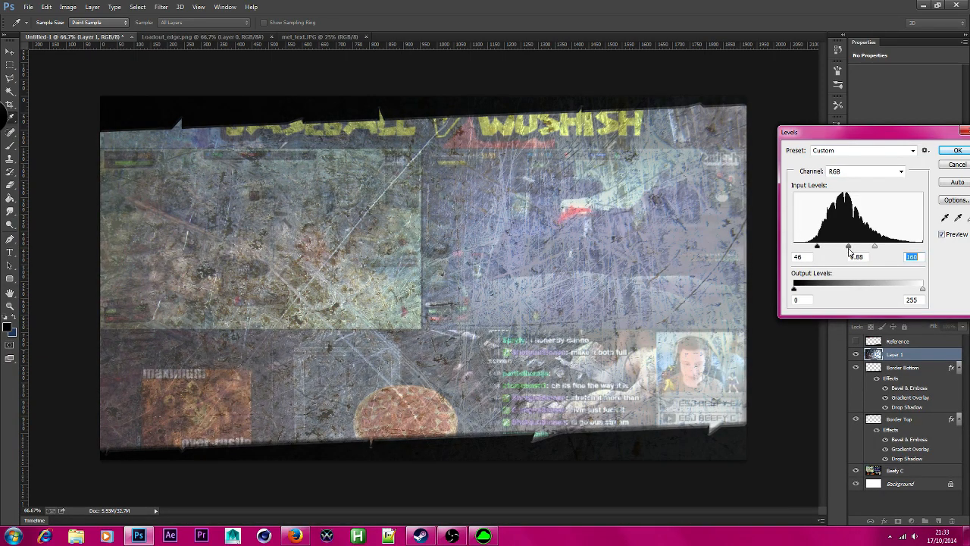
mouse_move(849, 253)
mouse_down()
mouse_move(890, 250)
mouse_move(864, 250)
mouse_up()
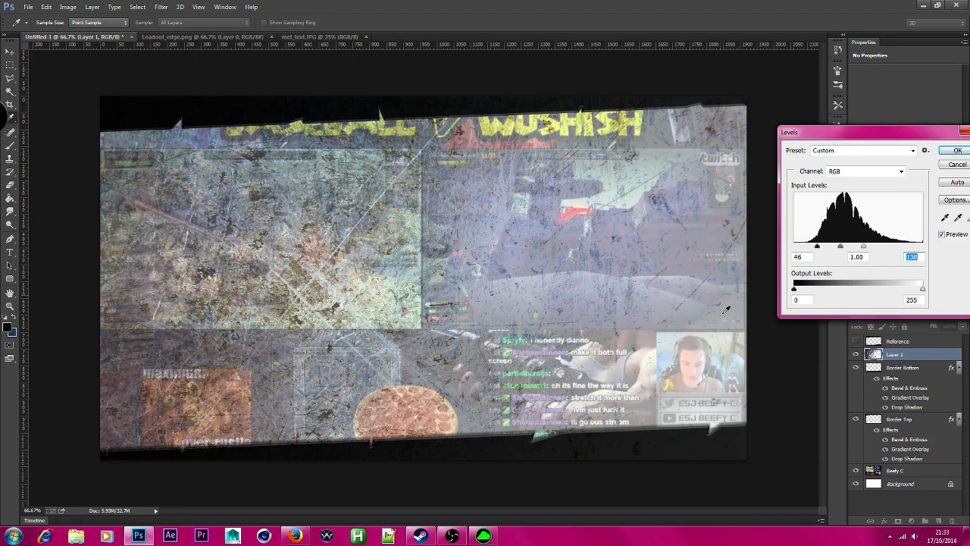
click(954, 151)
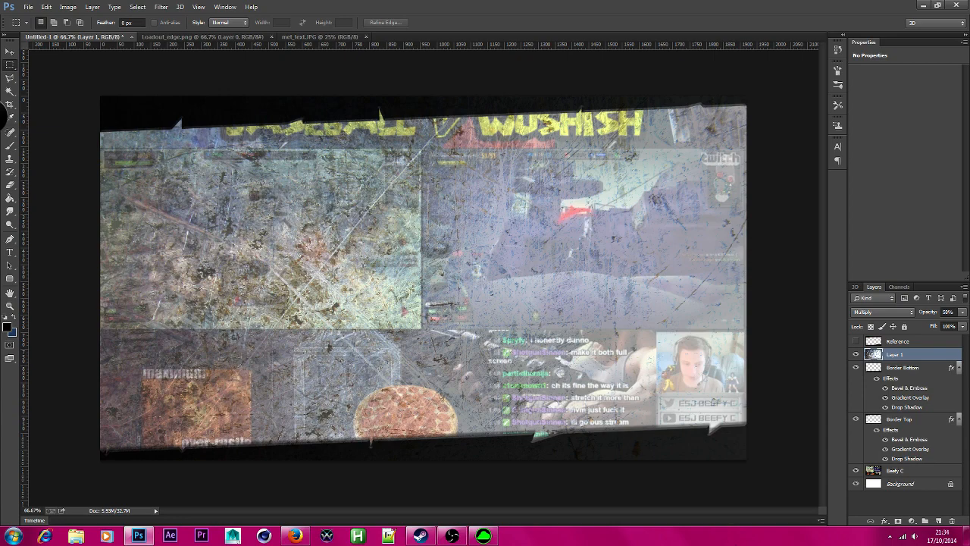
Step: Check the Twitch stream page in Firefox and return to Photoshop
click(296, 535)
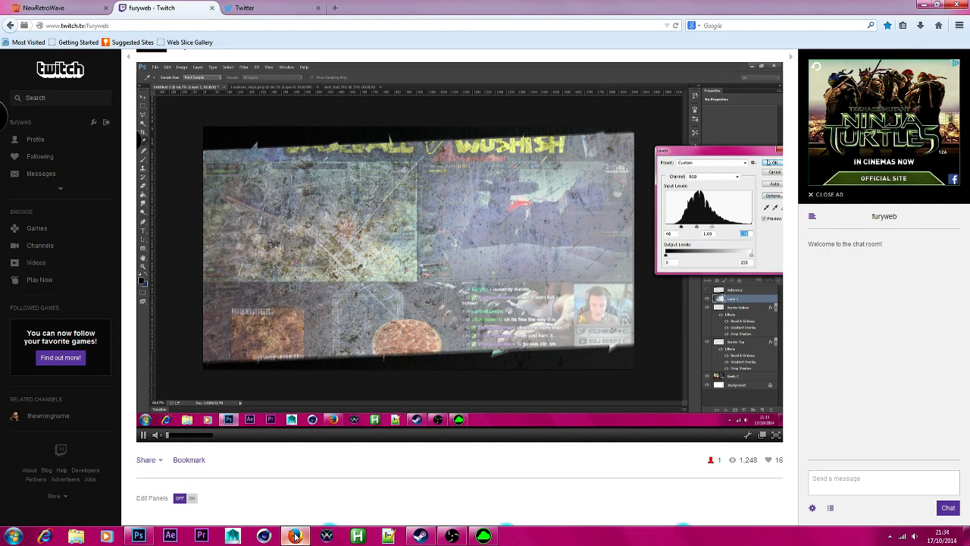
click(295, 535)
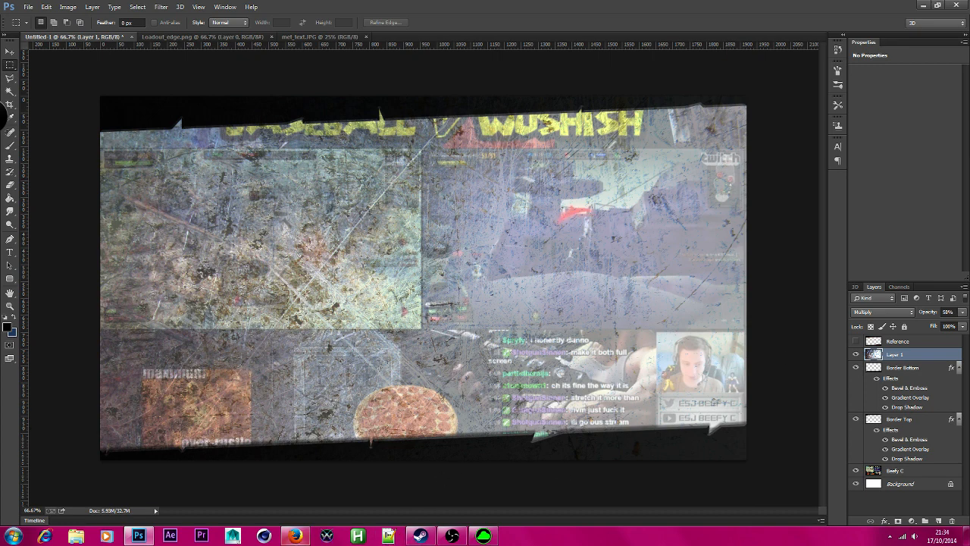
mouse_move(295, 538)
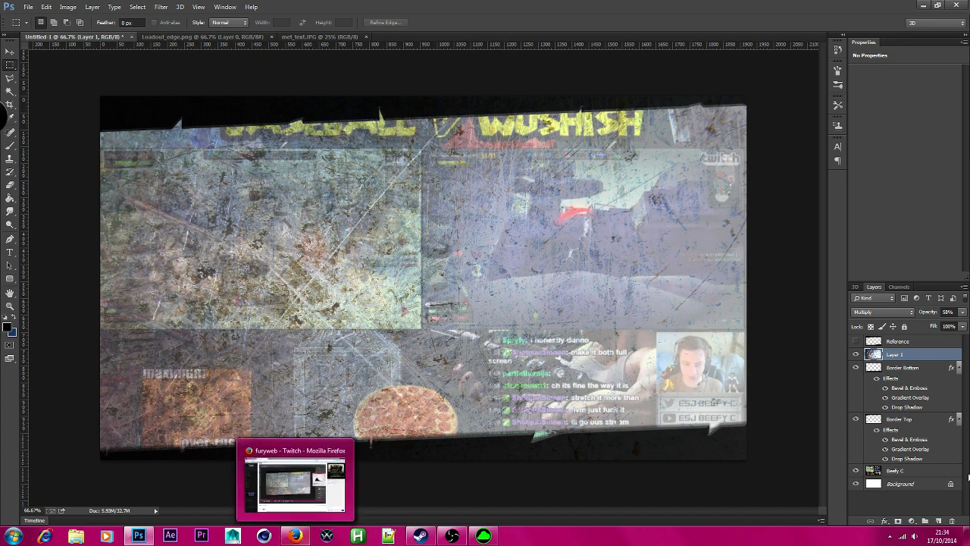
Step: Adjust the starting colour stop of the Border Top layer's gradient overlay within very dark grey and apply the layer style
double_click(924, 422)
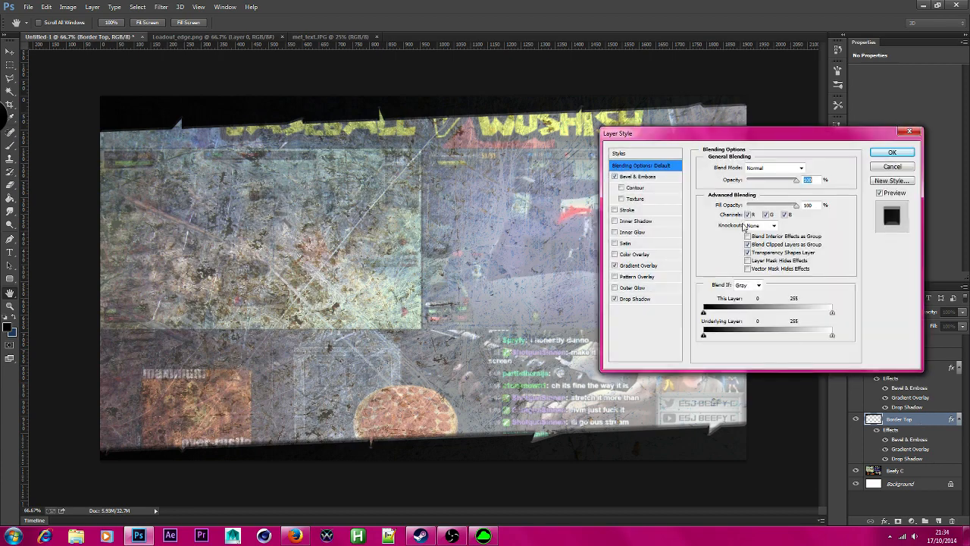
click(646, 267)
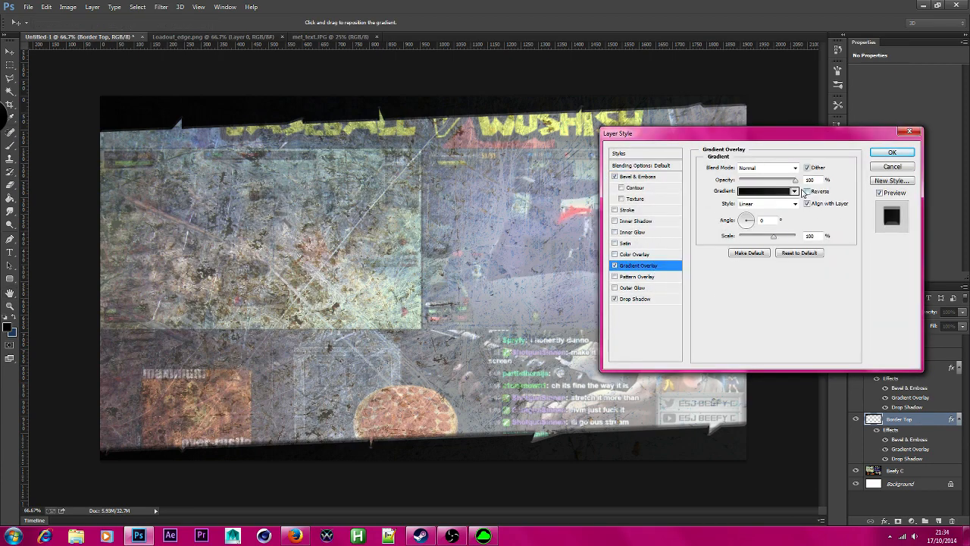
click(772, 194)
key(Escape)
click(765, 191)
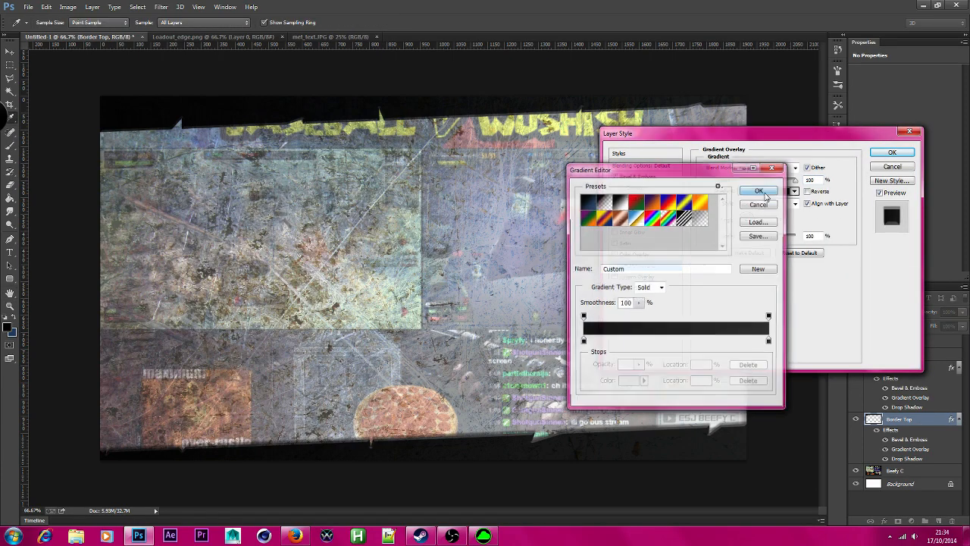
click(582, 342)
click(628, 383)
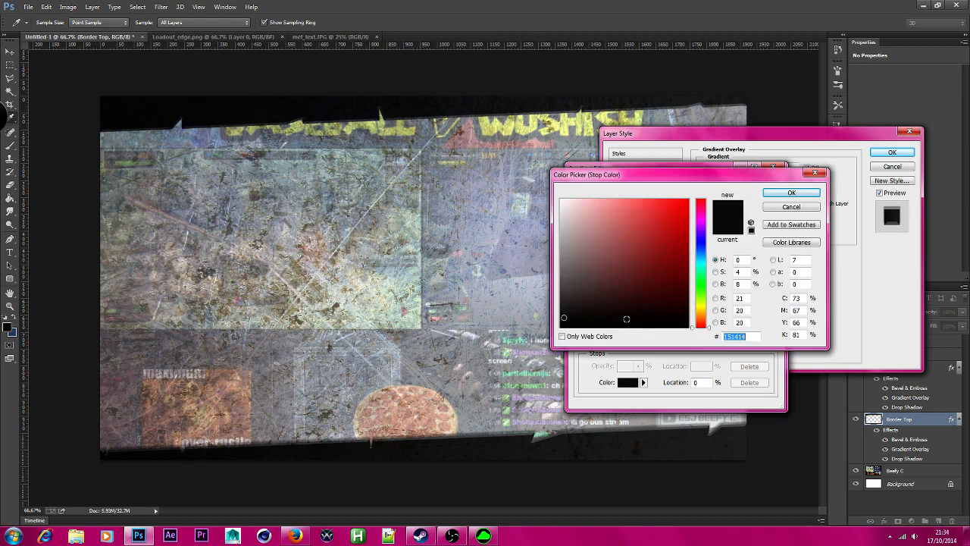
mouse_move(562, 319)
mouse_down()
mouse_move(541, 295)
mouse_move(557, 323)
mouse_move(562, 316)
mouse_up()
click(792, 192)
click(758, 190)
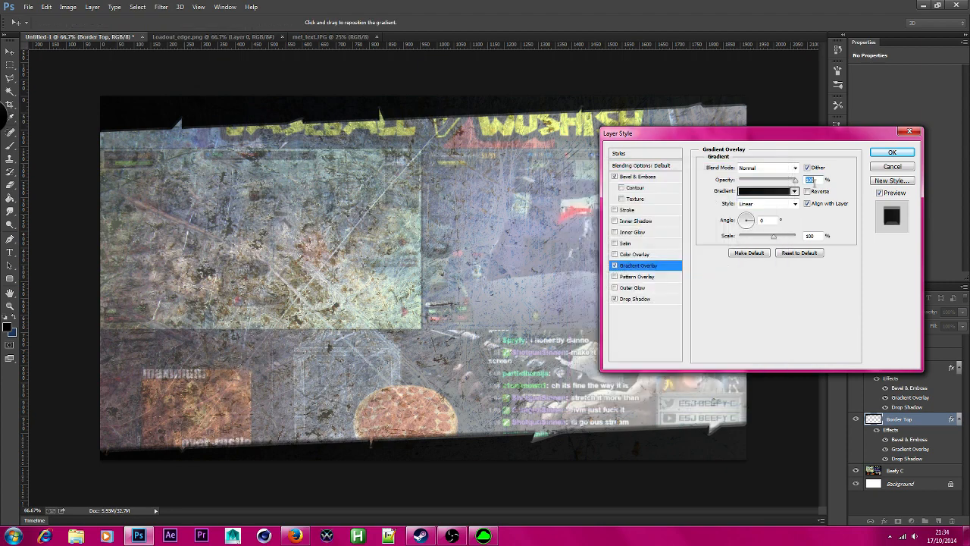
click(892, 152)
Step: Desaturate the metal texture on Layer 1
click(927, 356)
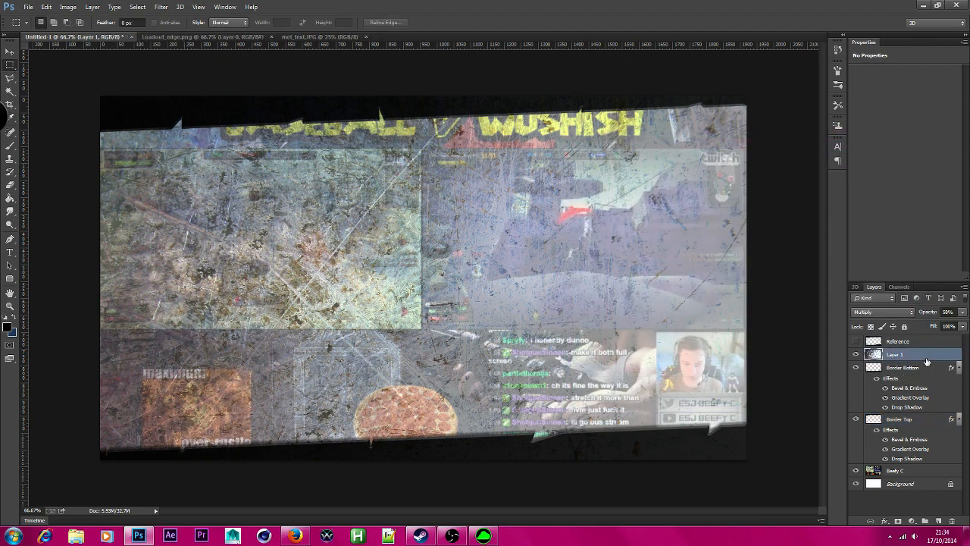
click(67, 7)
mouse_move(114, 33)
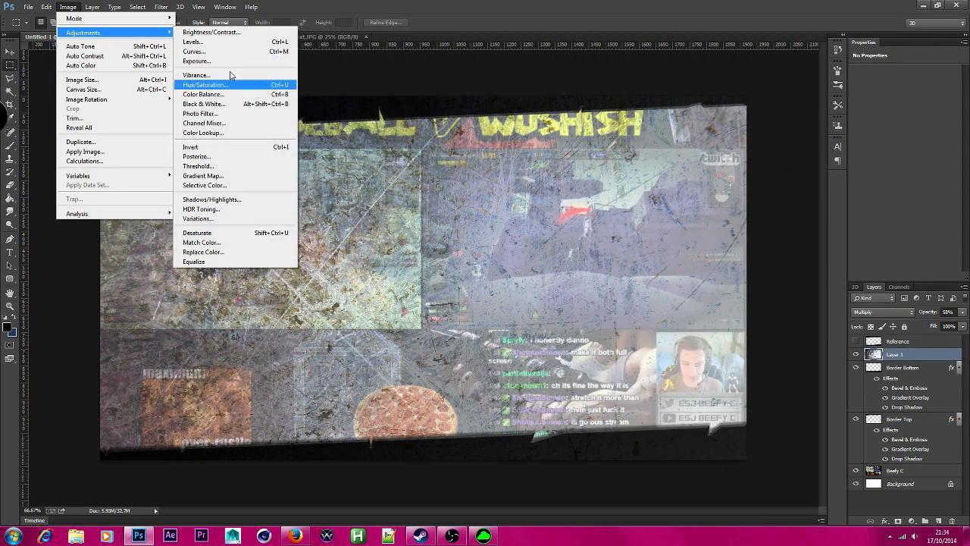
click(212, 235)
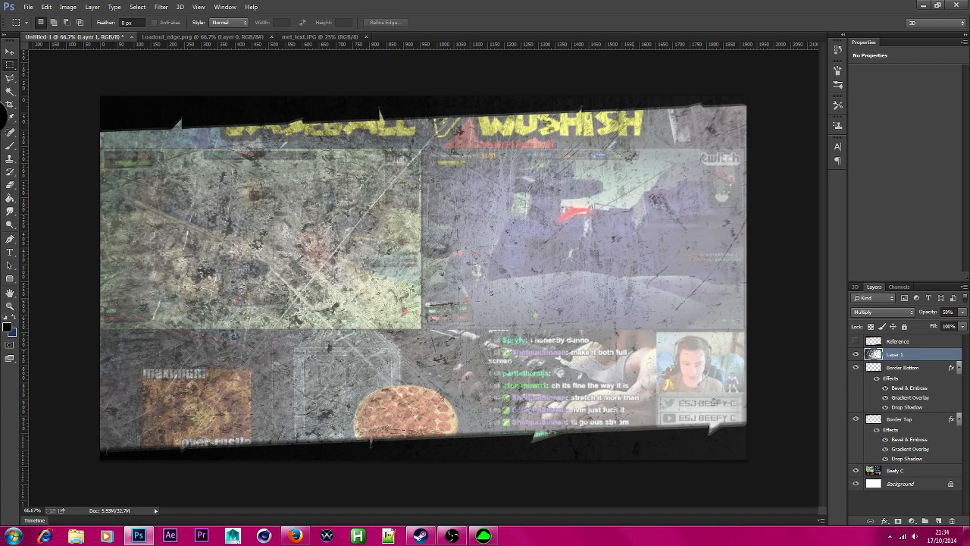
Step: Compare the bordered overlay with the red-and-black striped Reference layer by toggling that layer's visibility
click(856, 341)
click(857, 341)
click(857, 341)
click(858, 341)
click(858, 341)
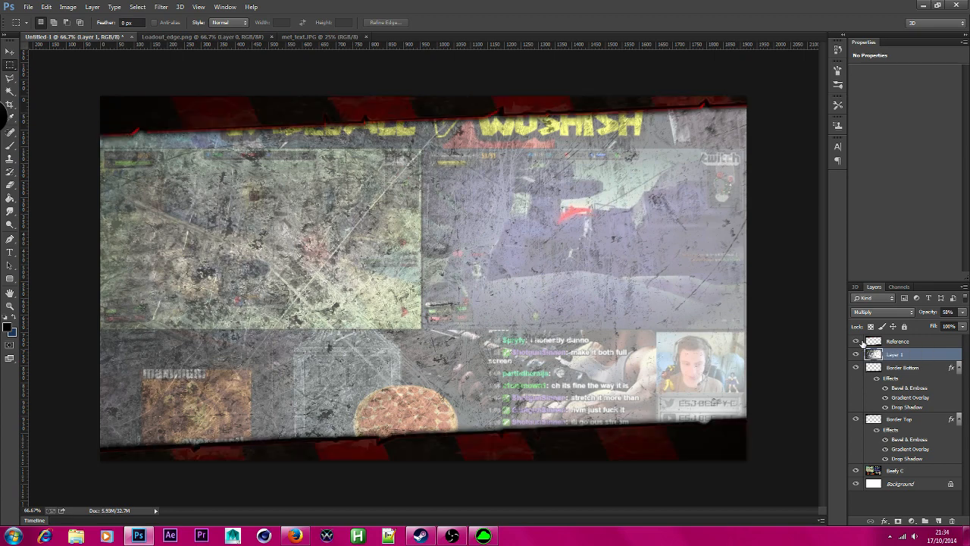
click(857, 342)
click(858, 341)
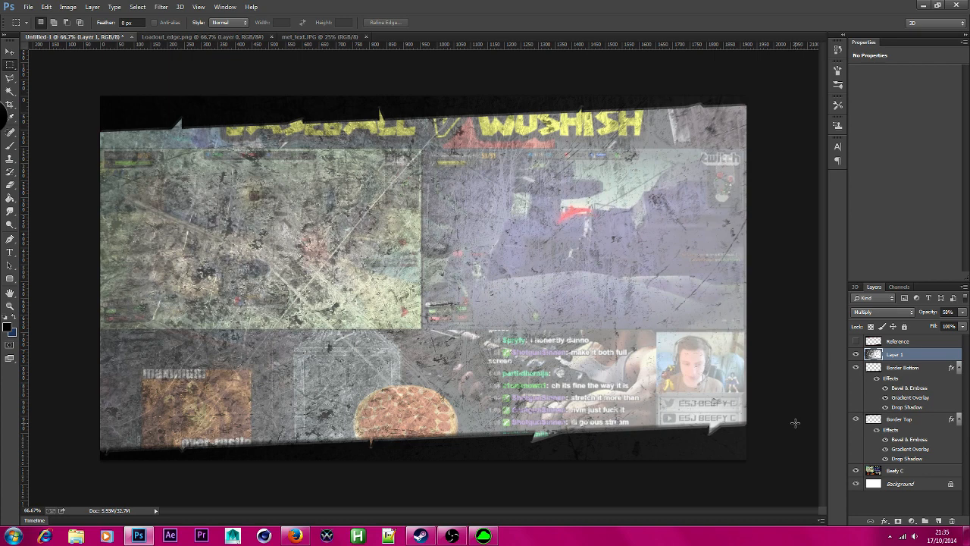
Step: Add a new layer above Border Bottom for the stripes and check the stripe shape on the Reference layer
click(932, 370)
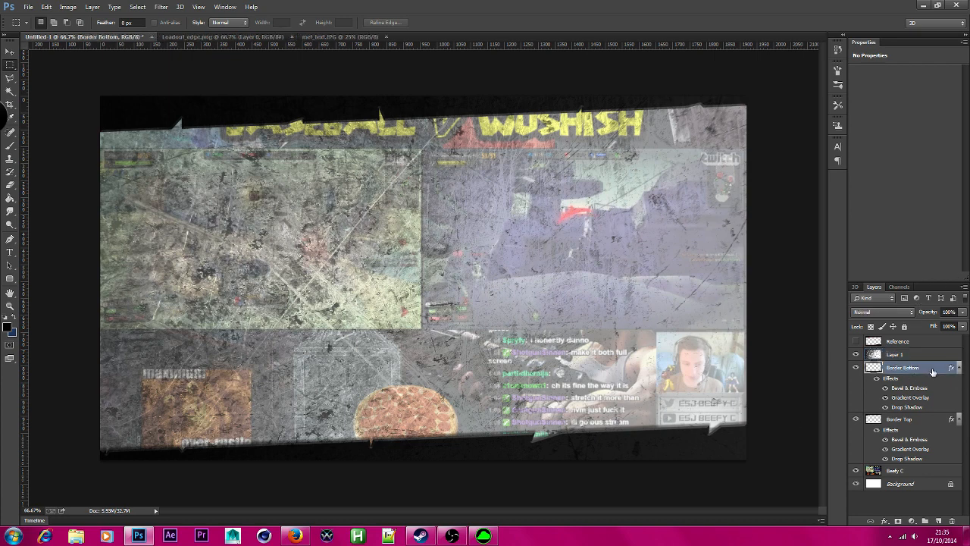
click(939, 521)
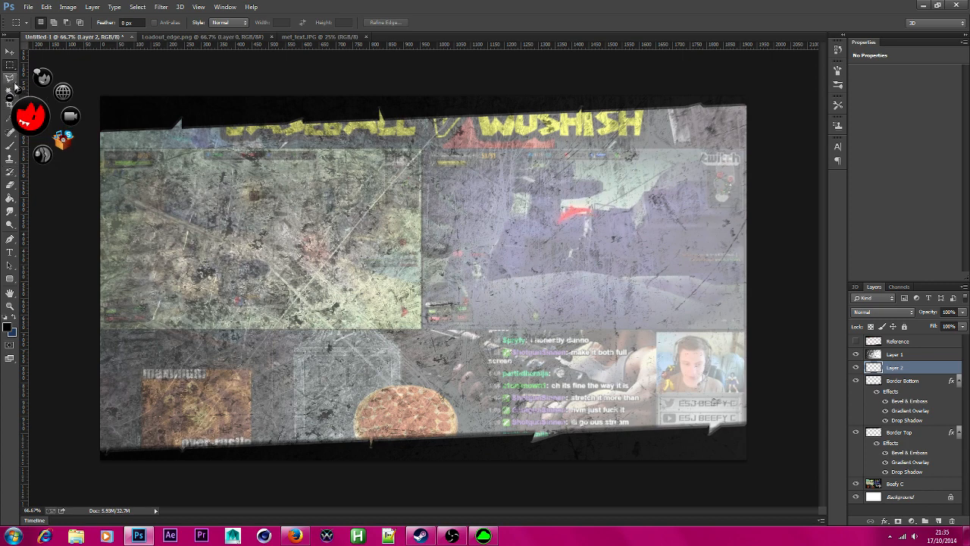
click(10, 79)
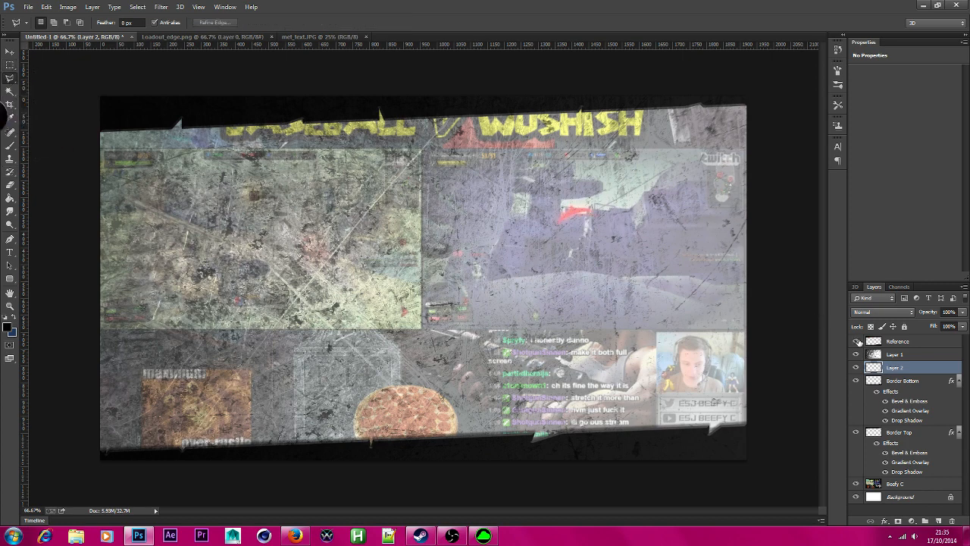
click(857, 342)
click(858, 342)
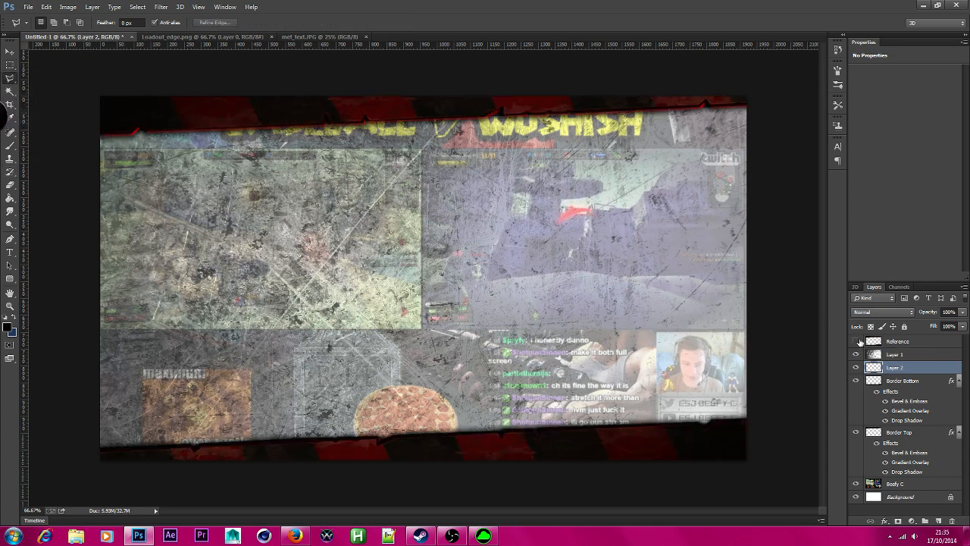
click(151, 87)
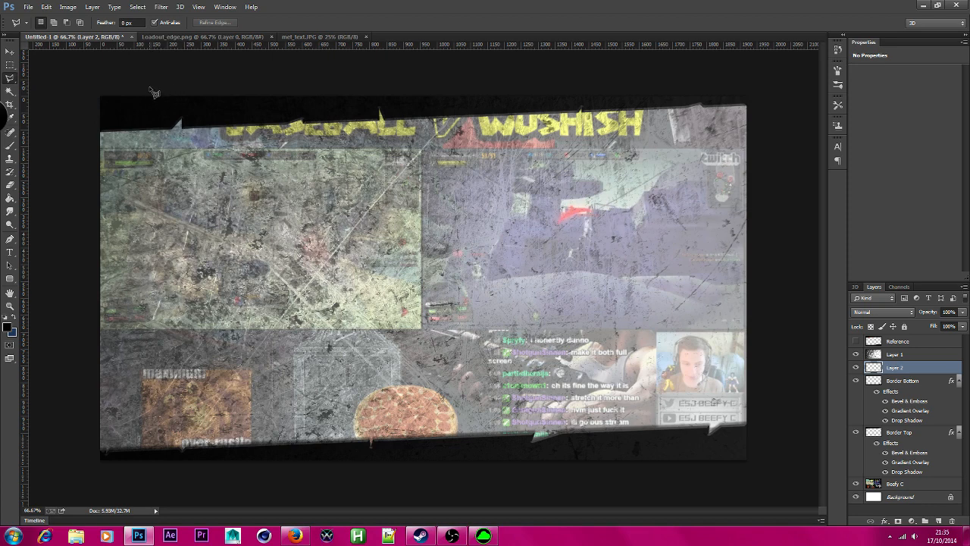
click(187, 151)
click(258, 143)
click(218, 73)
click(152, 87)
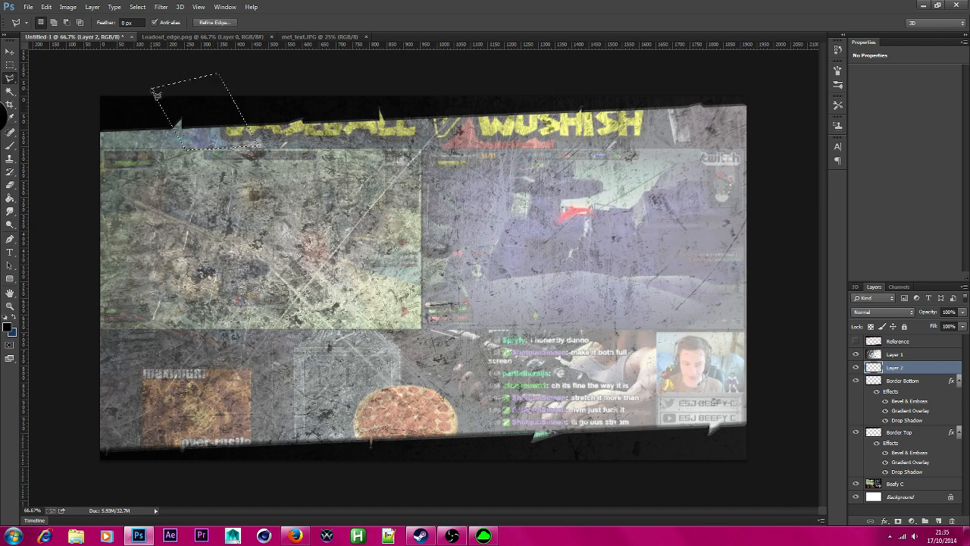
click(310, 86)
key(Escape)
click(267, 284)
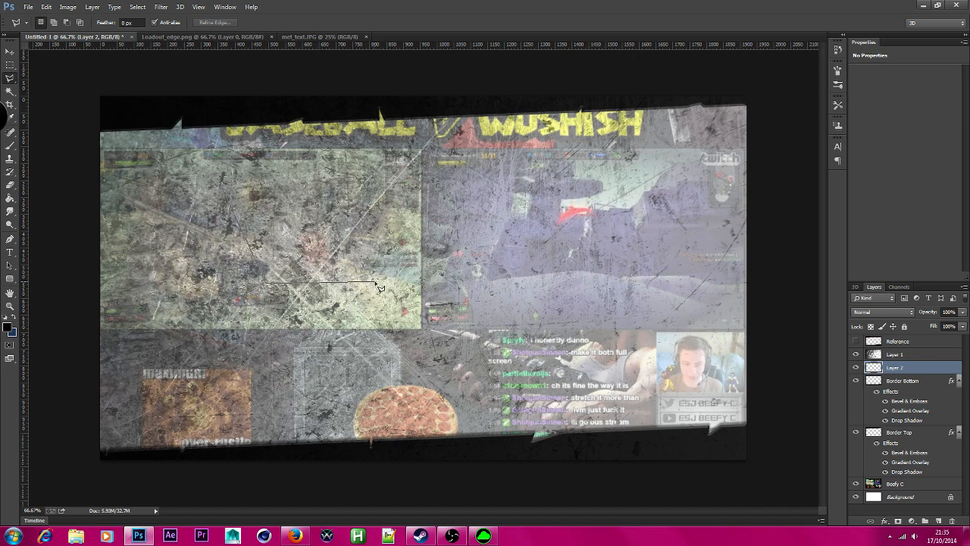
click(383, 276)
double_click(328, 313)
click(326, 172)
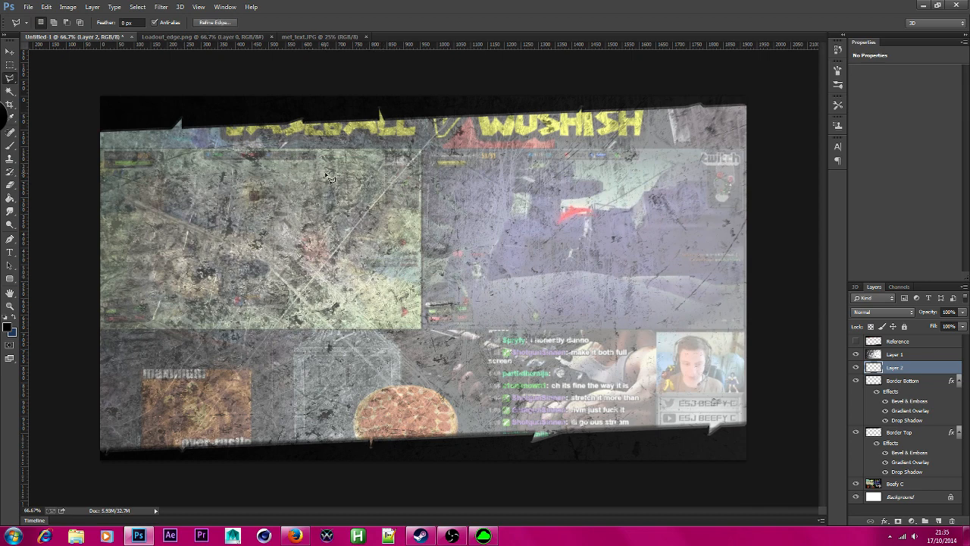
click(464, 172)
click(499, 235)
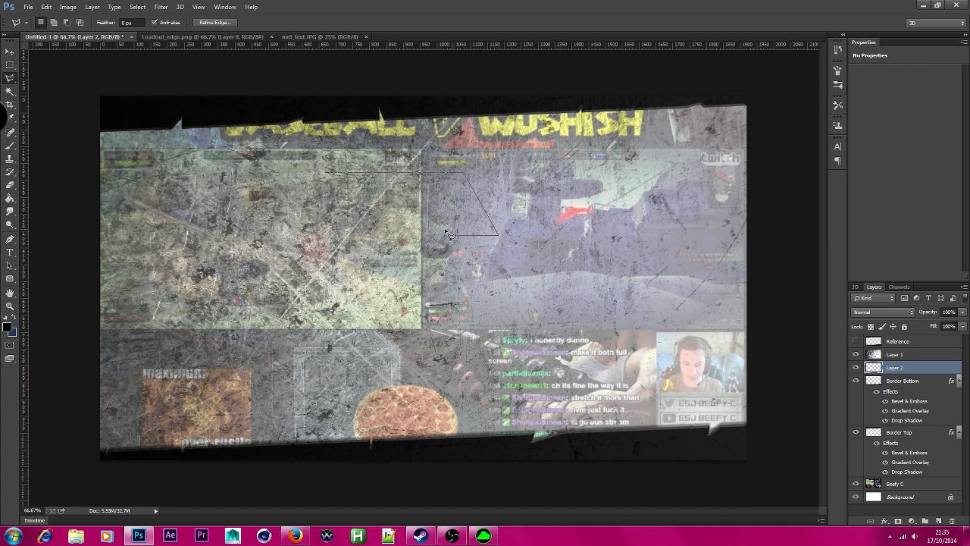
click(406, 235)
double_click(374, 173)
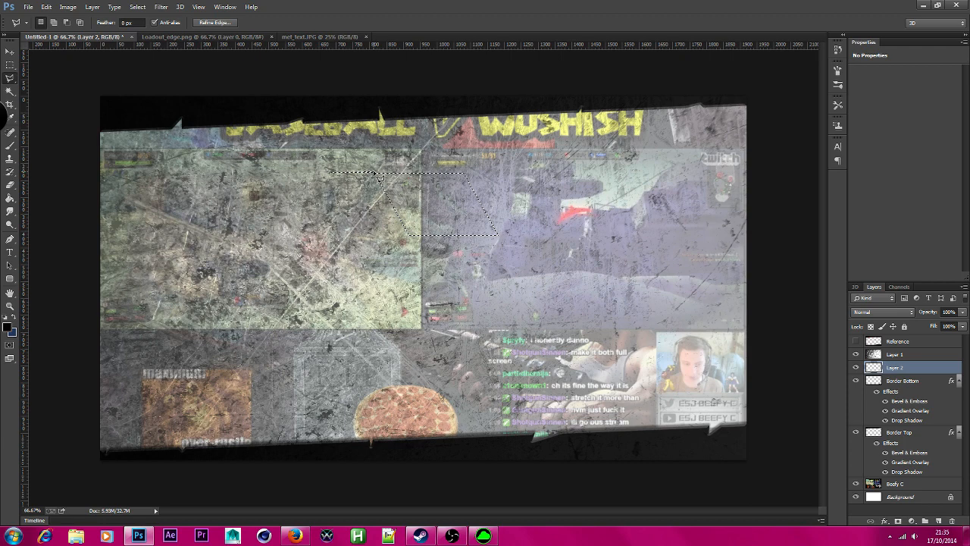
key(ctrl+d)
Step: Outline a slanted parallelogram selection with the Polygonal Lasso near the middle of the canvas on Layer 2
click(310, 291)
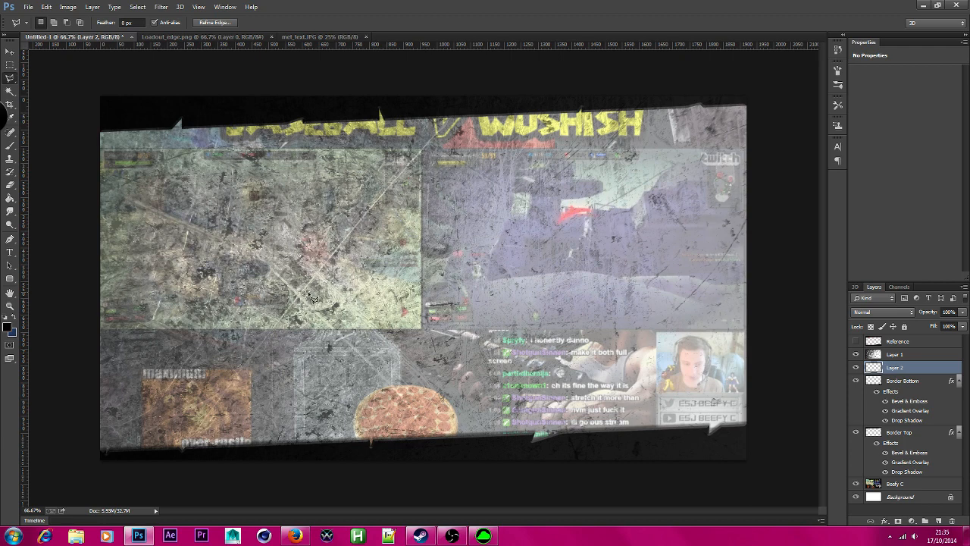
click(374, 293)
click(407, 346)
click(329, 344)
click(307, 292)
Step: Set the foreground colour to bright red, fill the parallelogram selection on Layer 2 with it, and deselect
click(7, 328)
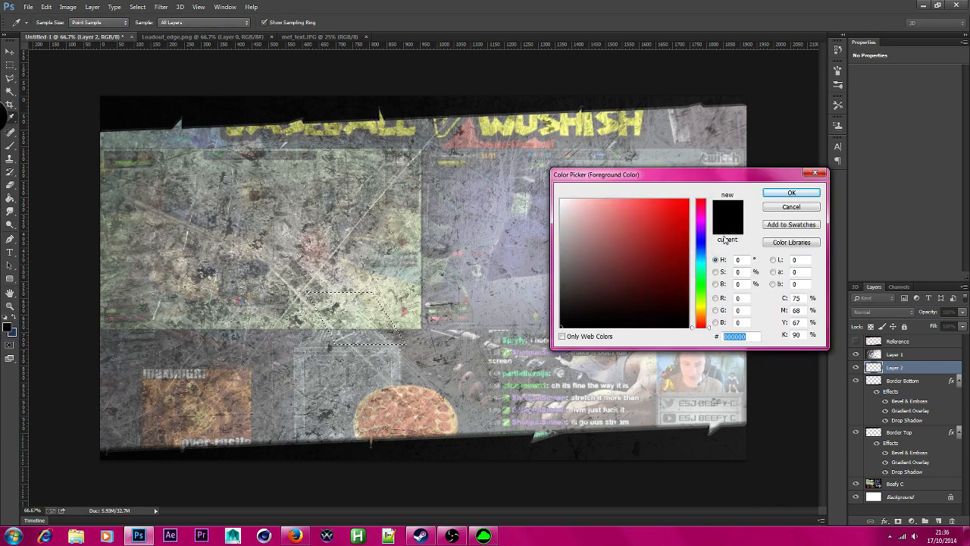
click(687, 200)
click(774, 195)
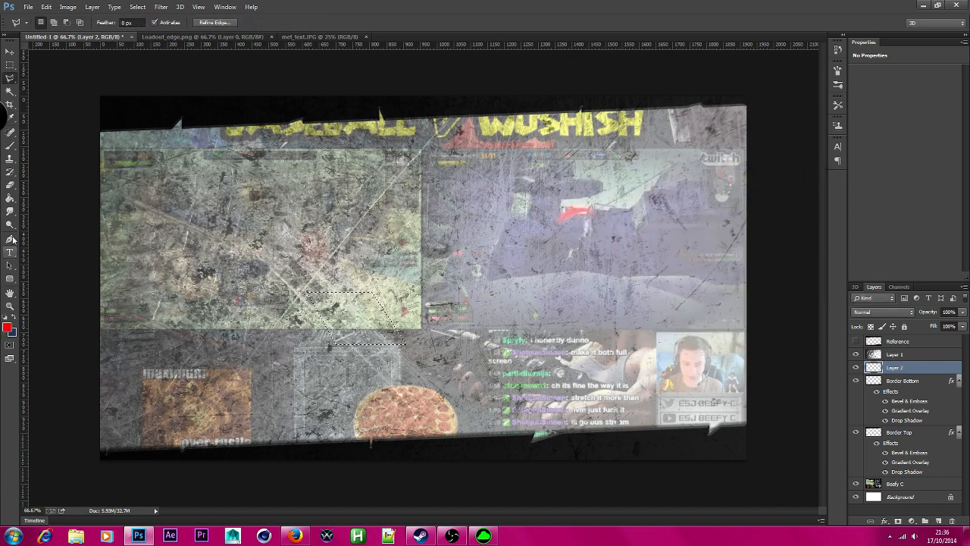
click(9, 198)
click(374, 322)
key(ctrl+d)
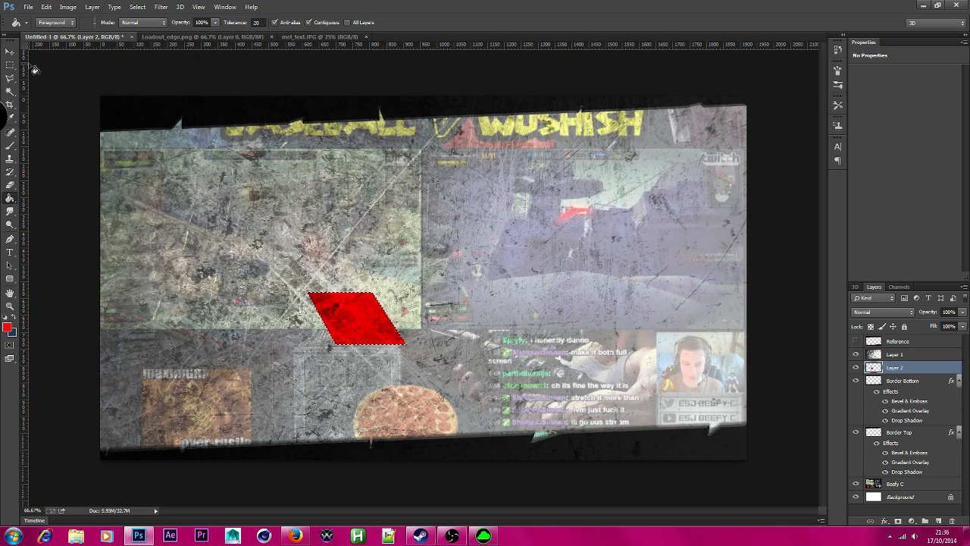
Step: Move the red parallelogram onto the left part of the top border
click(10, 66)
click(10, 50)
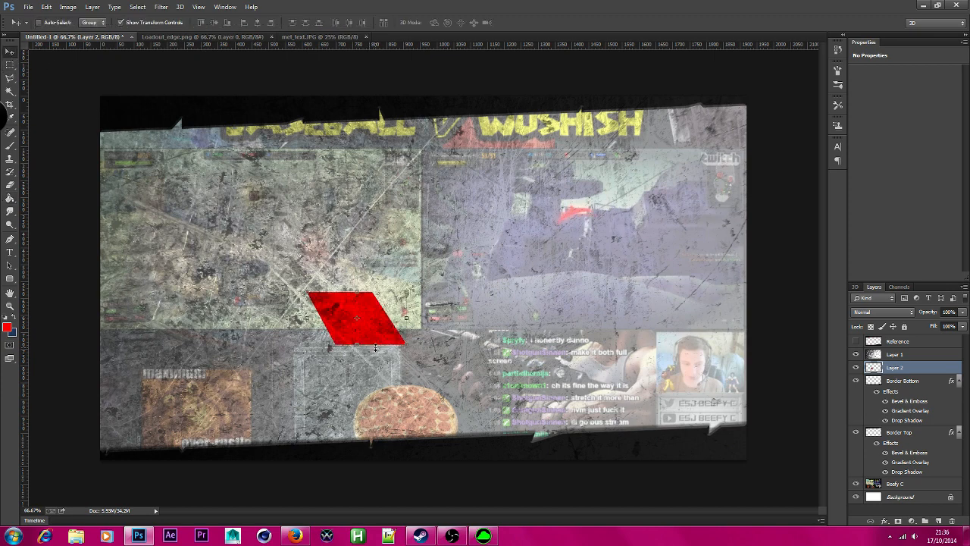
drag(371, 322, 206, 134)
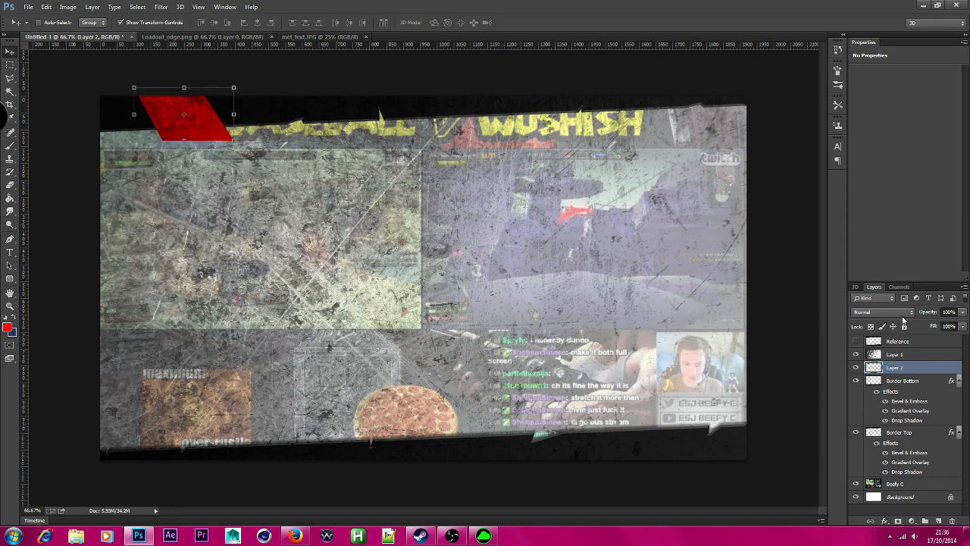
Step: Try the Screen, Overlay, Soft Light and Hard Light blend modes on the red parallelogram's layer
click(902, 312)
click(883, 134)
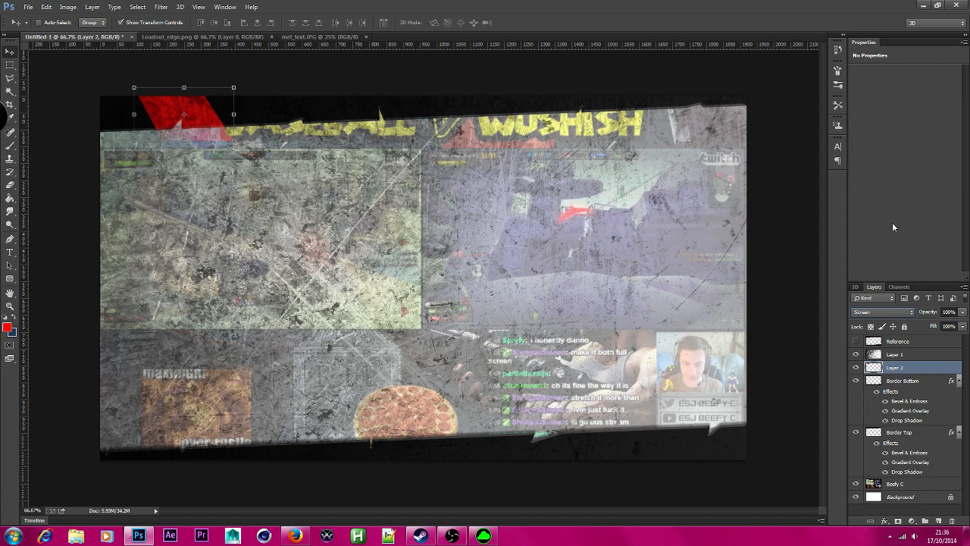
click(888, 313)
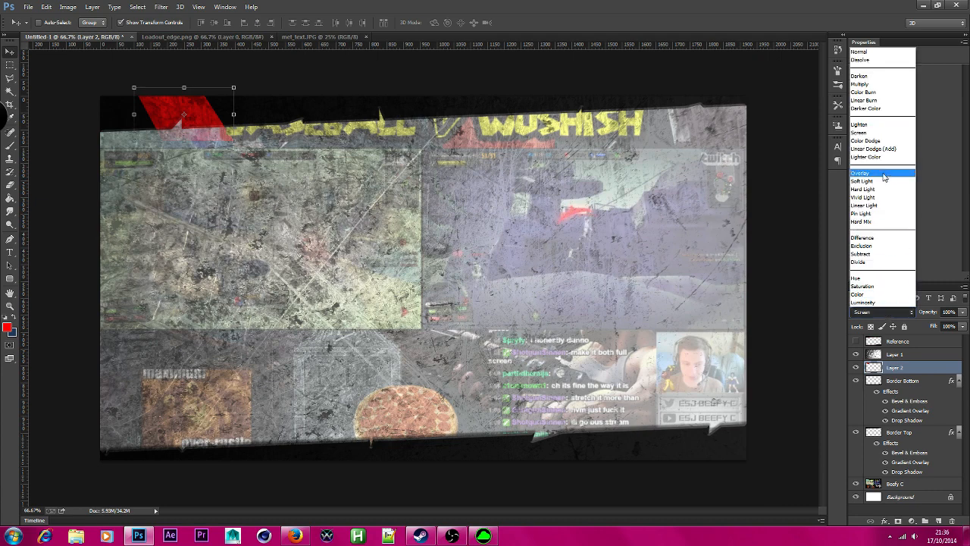
click(884, 174)
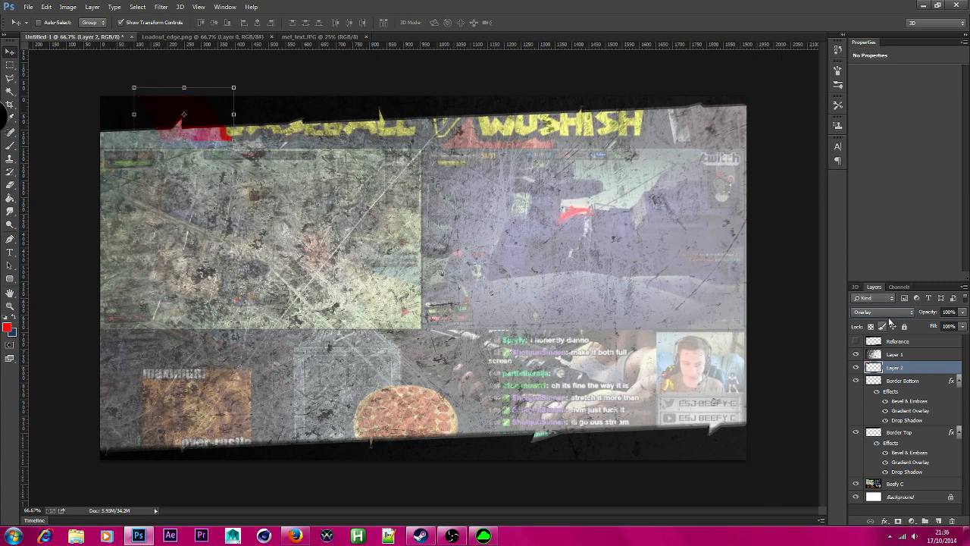
click(885, 313)
click(881, 188)
click(878, 312)
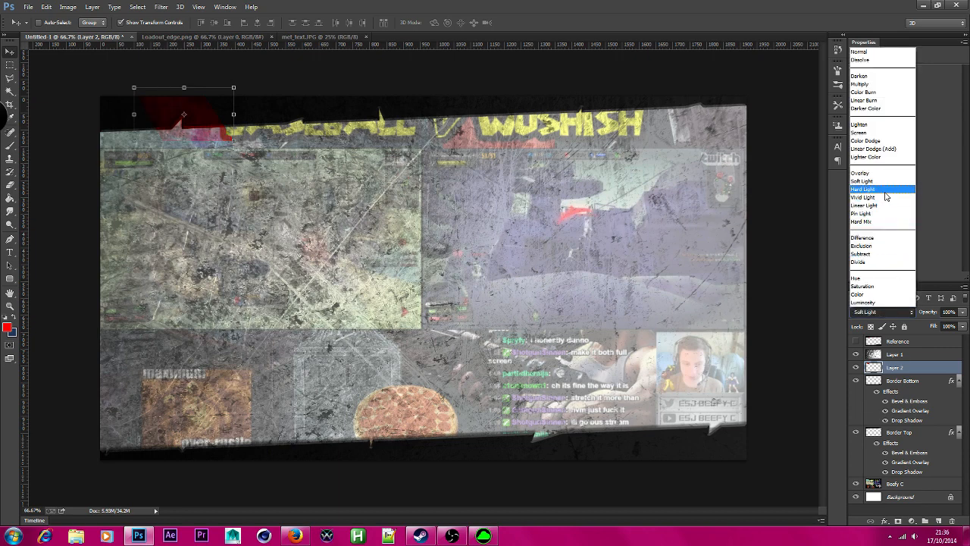
click(884, 189)
click(887, 313)
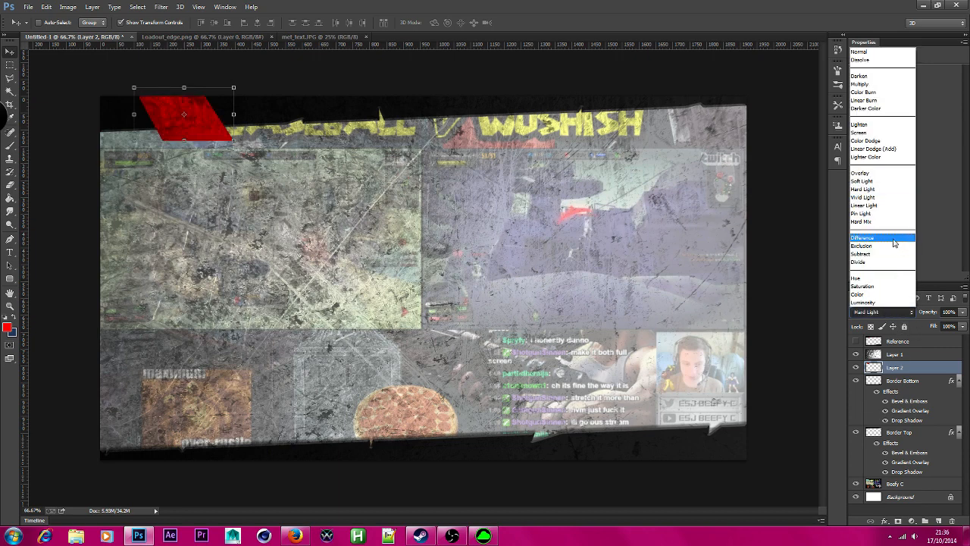
click(877, 177)
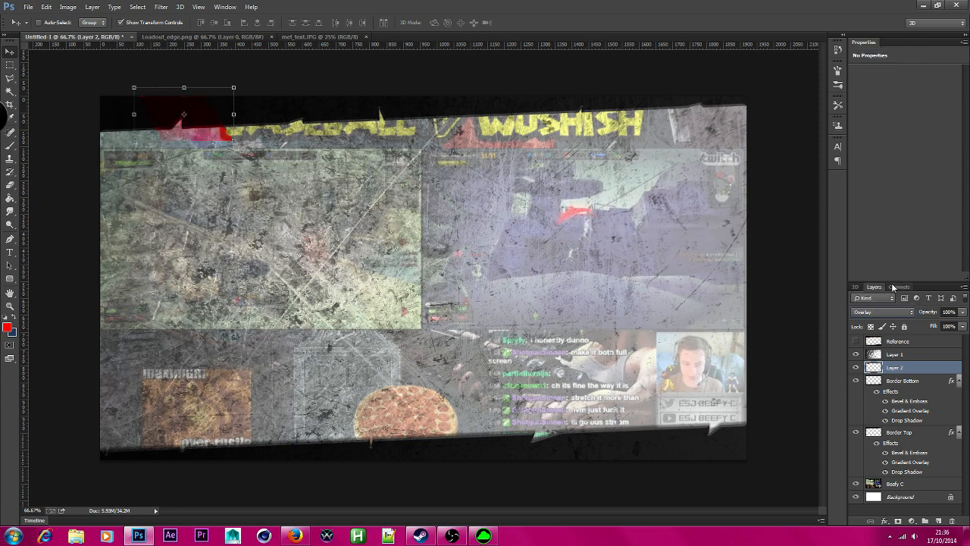
Step: Set the blend mode of Layer 2 to Soft Light and hide the transform controls by switching to the marquee tool
click(885, 313)
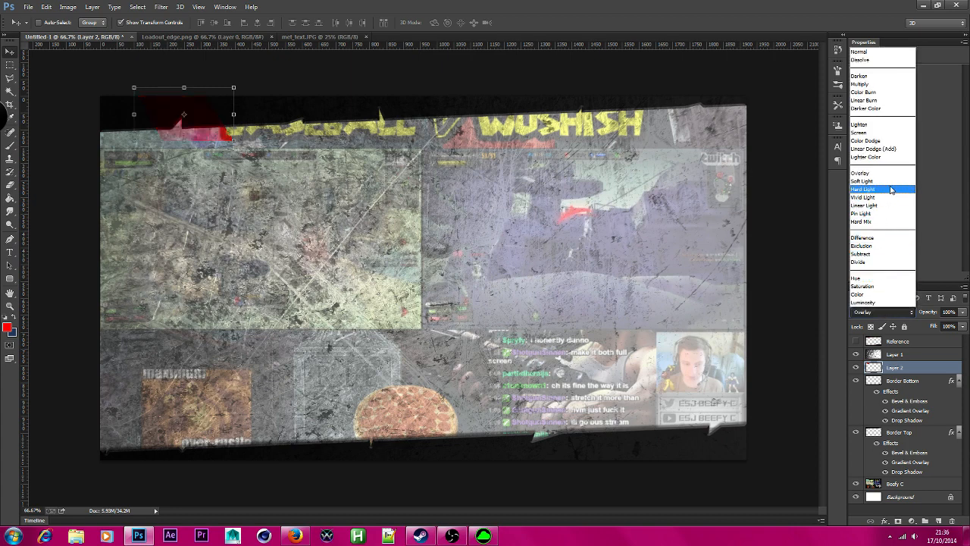
click(885, 182)
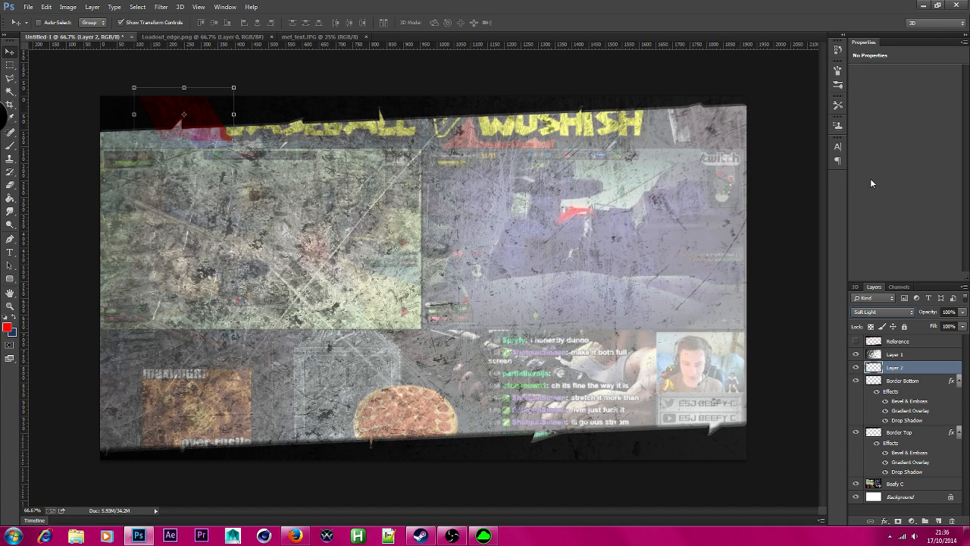
click(11, 66)
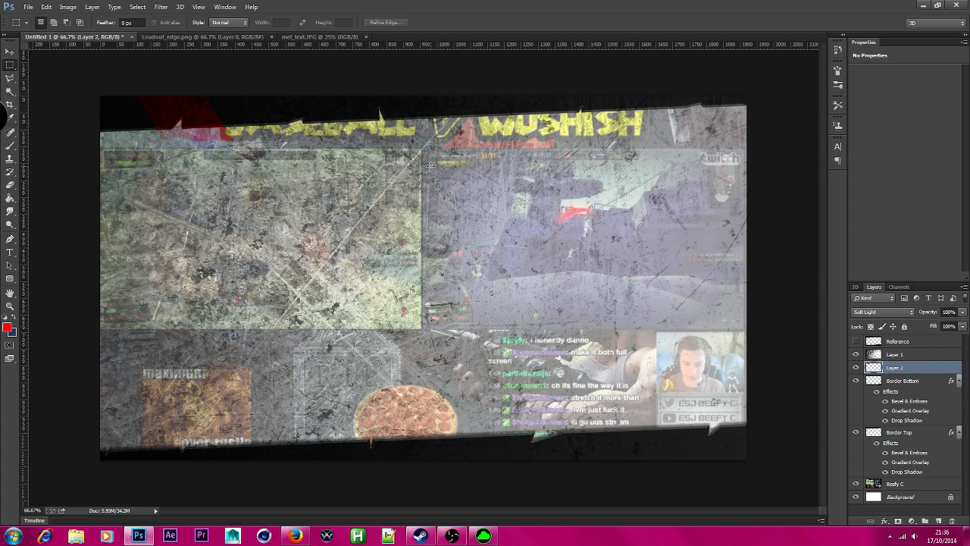
Step: Add a drop shadow to Layer 2 with distance 0 px, size 10 px and slightly reduced opacity
double_click(955, 366)
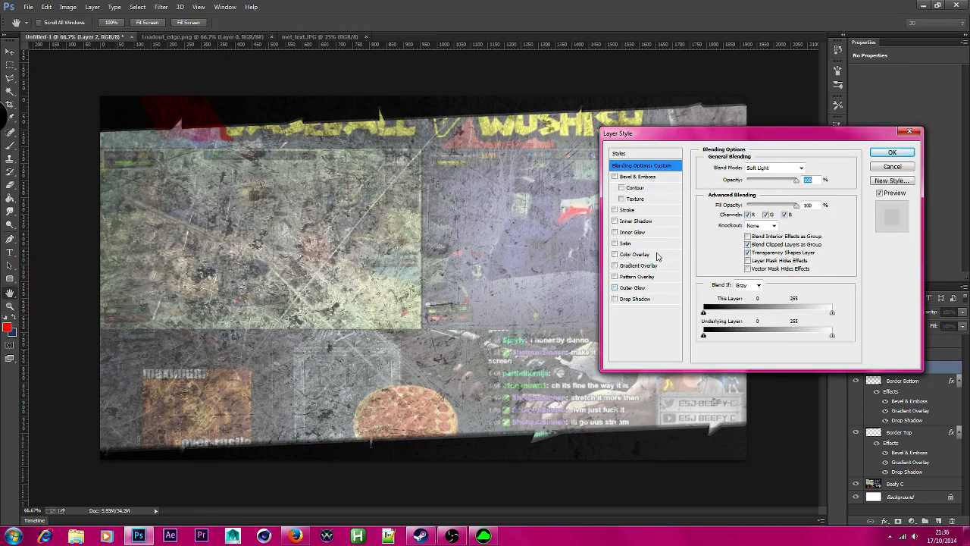
click(644, 300)
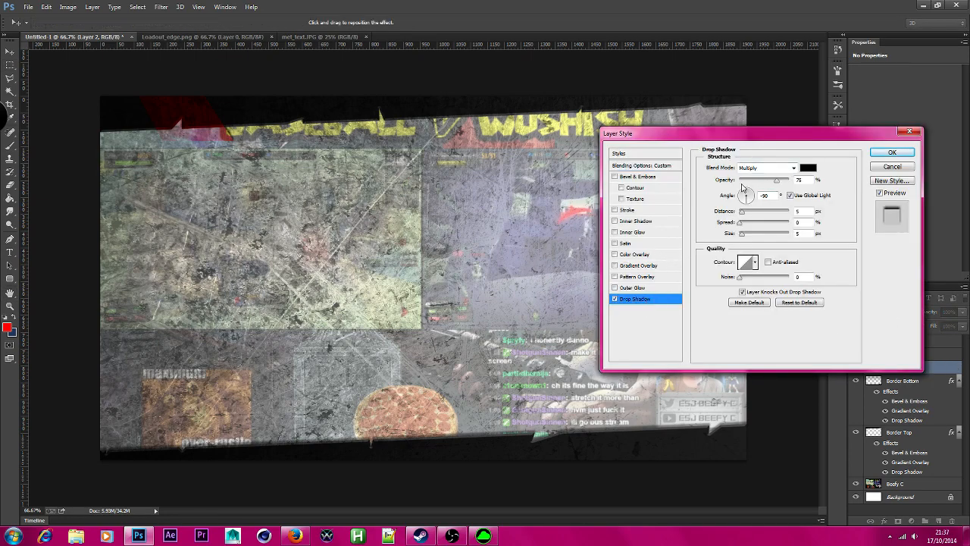
drag(742, 212, 676, 214)
drag(744, 235, 746, 239)
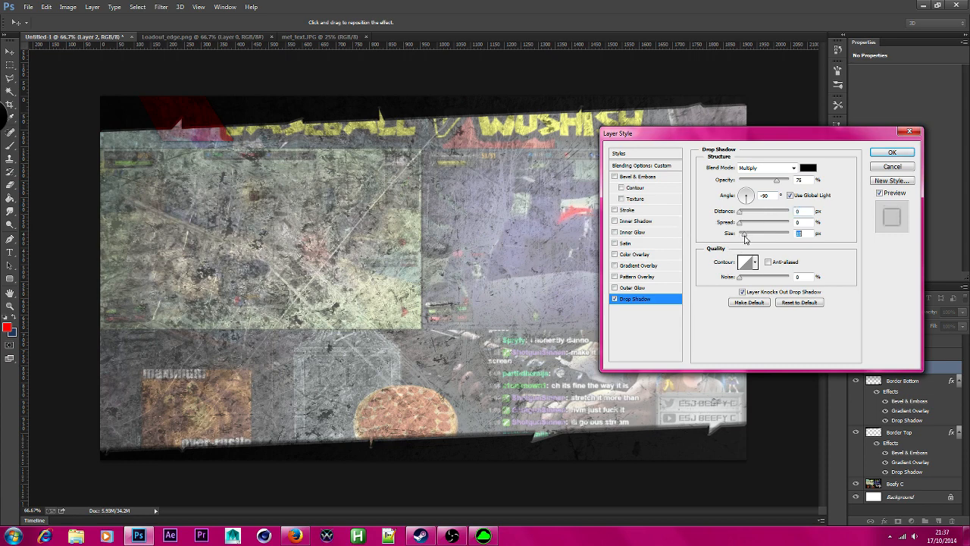
mouse_move(783, 176)
mouse_down()
mouse_move(776, 182)
mouse_move(803, 191)
mouse_move(752, 191)
mouse_move(777, 193)
mouse_up()
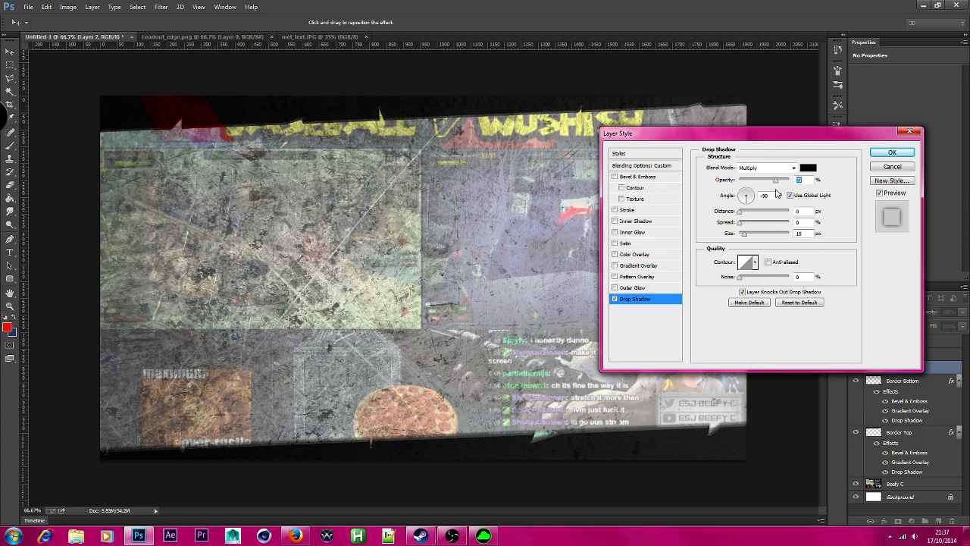
Step: Add an anti-aliased inner shadow to the red parallelogram's layer with distance 0 px, opacity 95% and a moderate size
click(653, 225)
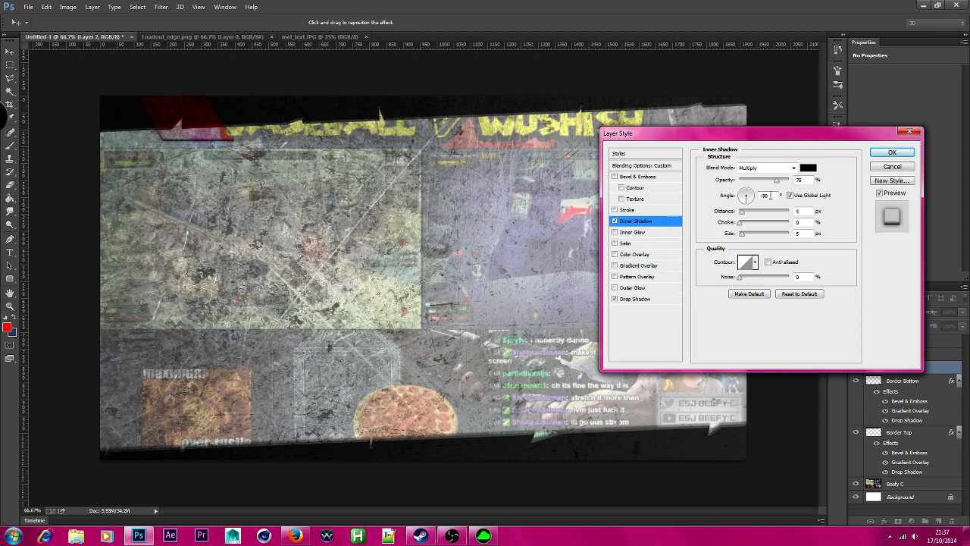
drag(741, 213, 750, 238)
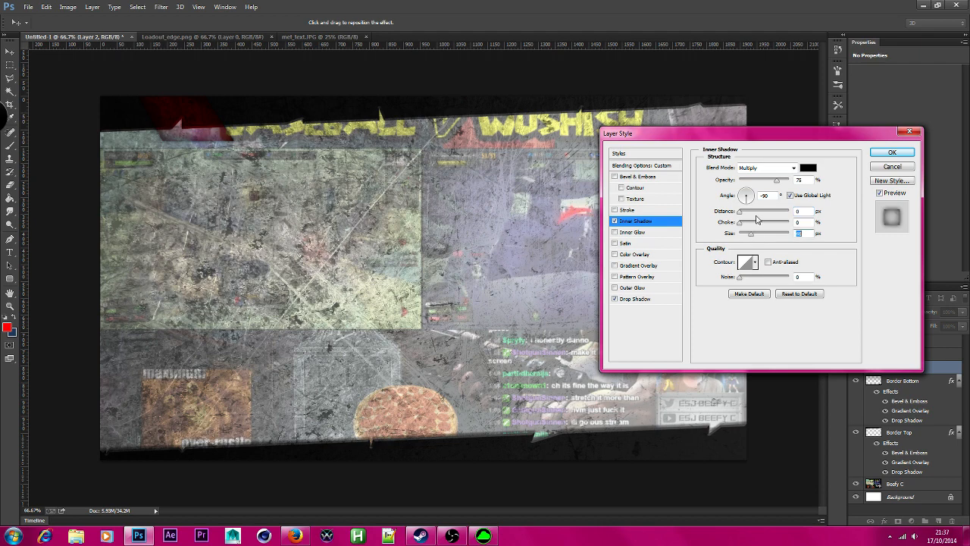
mouse_move(778, 184)
mouse_down()
mouse_move(796, 184)
mouse_move(786, 185)
mouse_up()
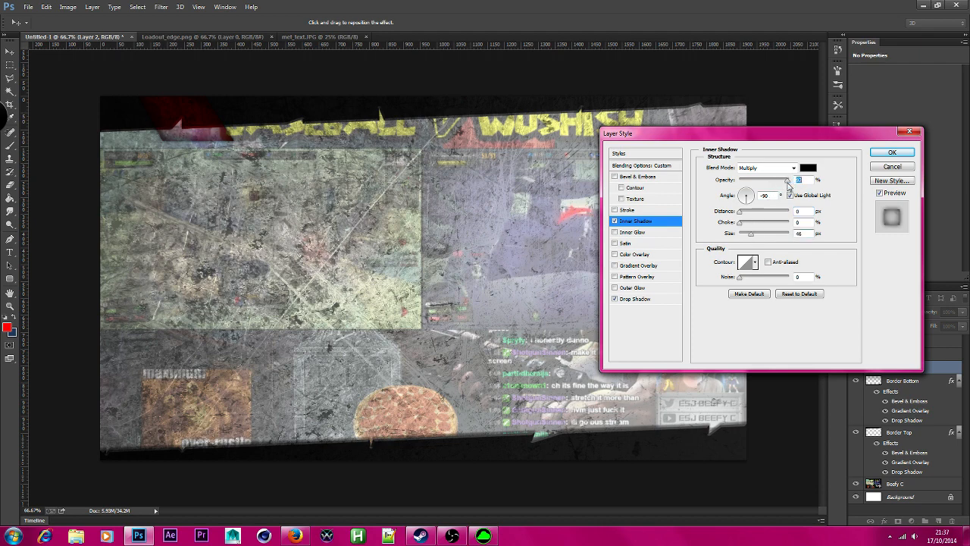
click(768, 261)
mouse_move(741, 212)
mouse_down()
mouse_move(755, 228)
mouse_move(735, 228)
mouse_up()
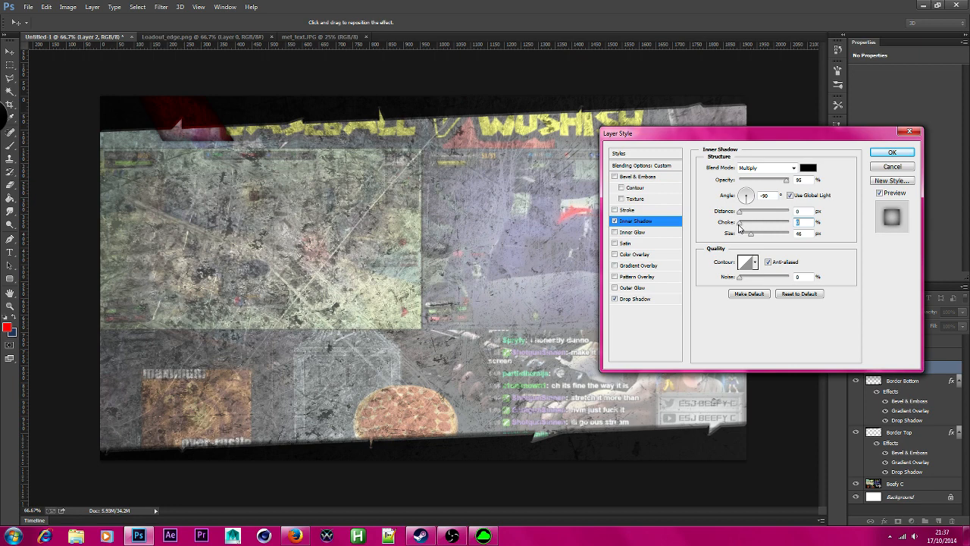
drag(750, 237, 748, 234)
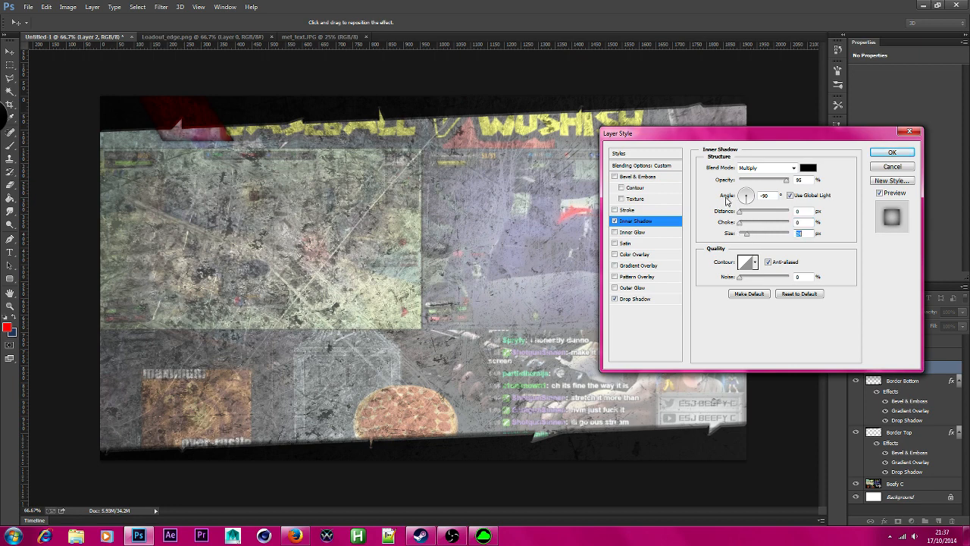
Step: Try an anti-aliased inner glow with 100% range and varying size and opacity on the parallelogram, and switch it off
click(632, 232)
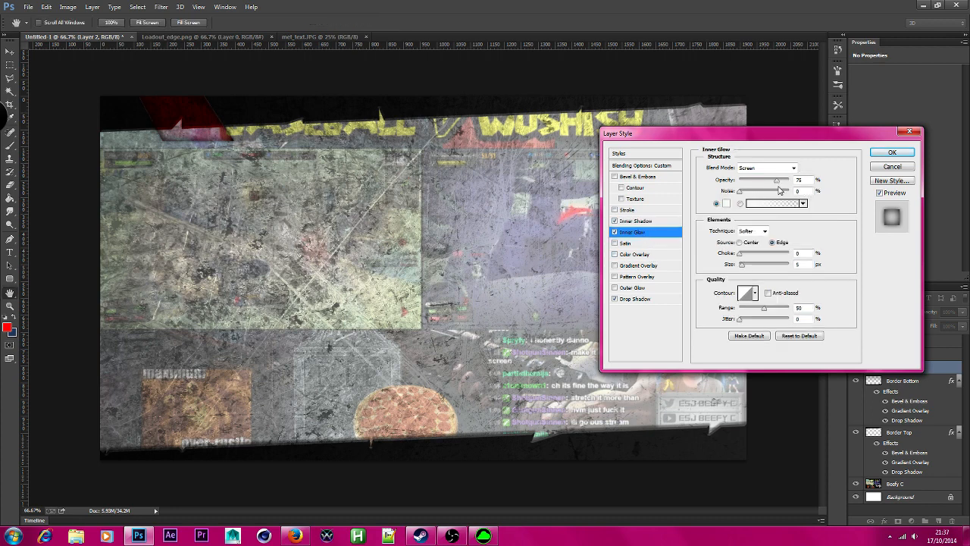
drag(781, 189, 818, 184)
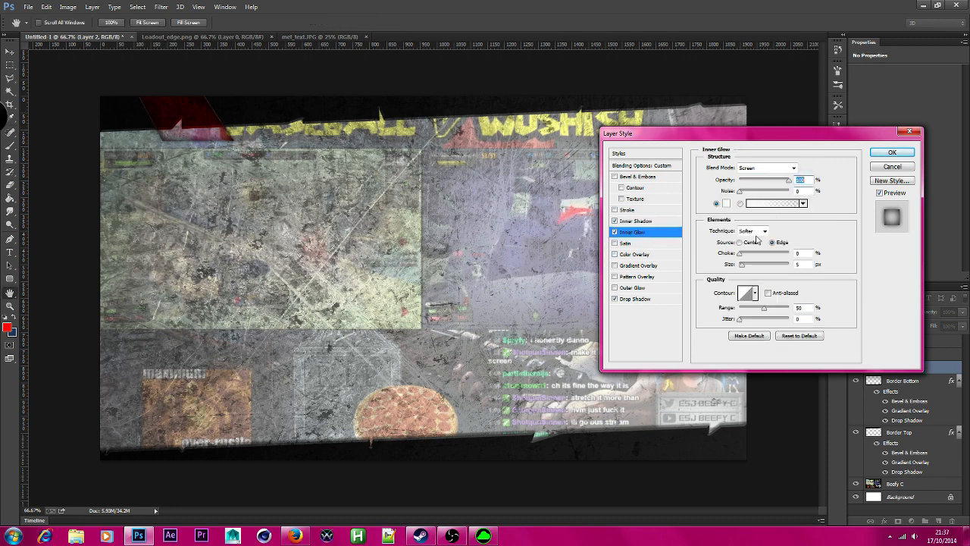
click(768, 293)
drag(764, 309, 800, 320)
drag(741, 265, 753, 276)
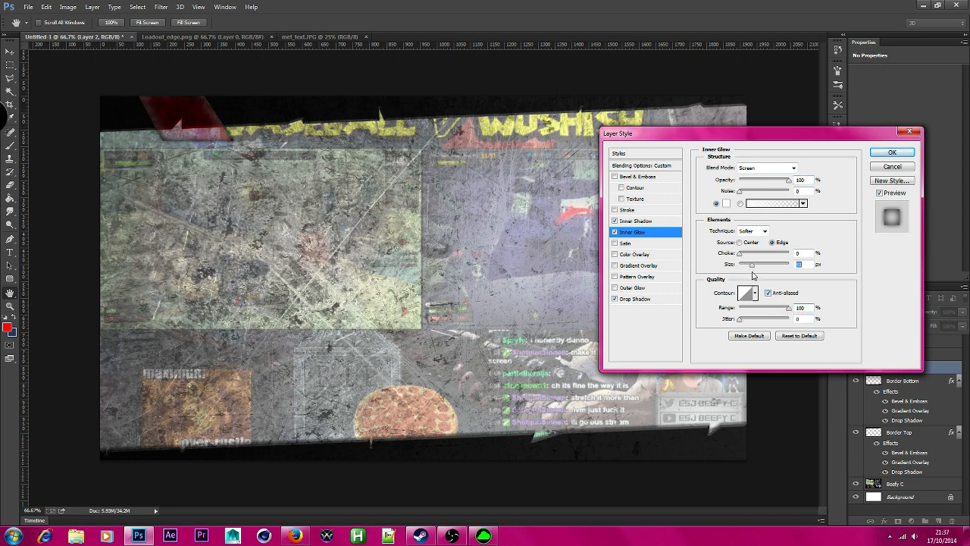
drag(788, 181, 711, 178)
click(615, 232)
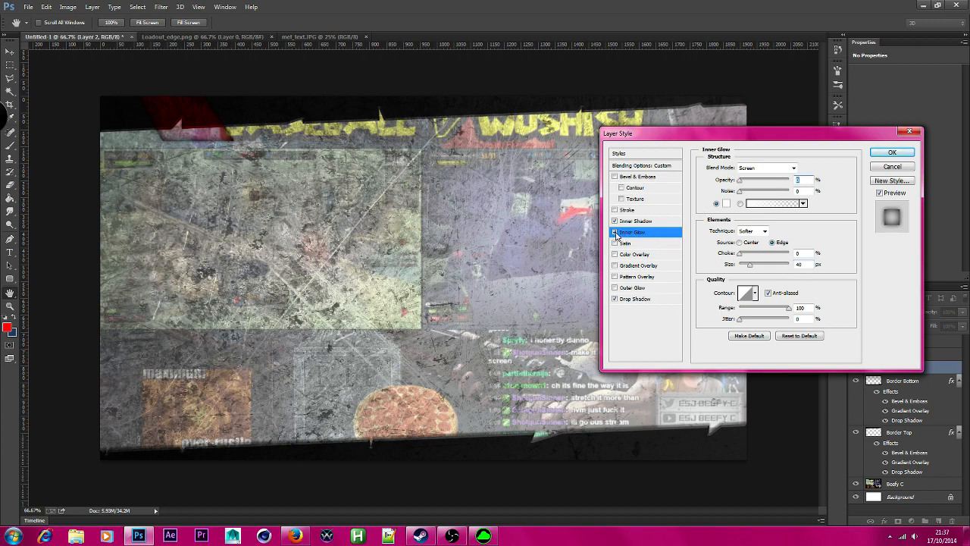
Step: Apply the inner shadow and drop shadow settings to Layer 2
click(894, 154)
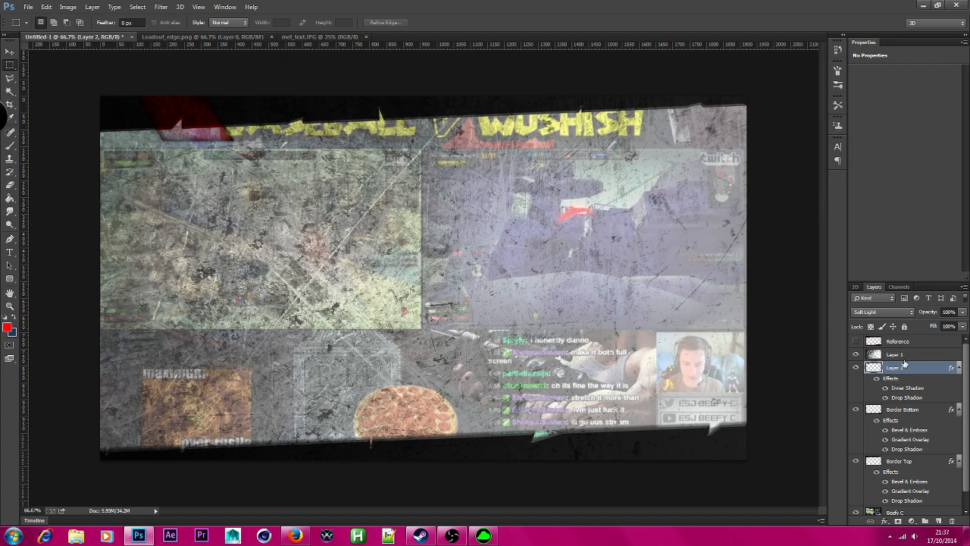
Step: Try rasterizing the layer style of Layer 2 and undo it
right_click(940, 369)
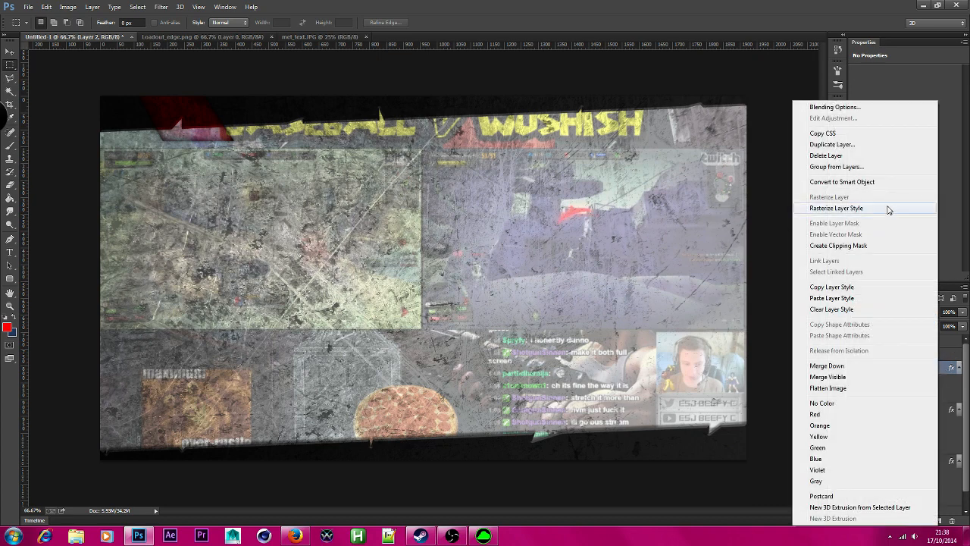
click(888, 208)
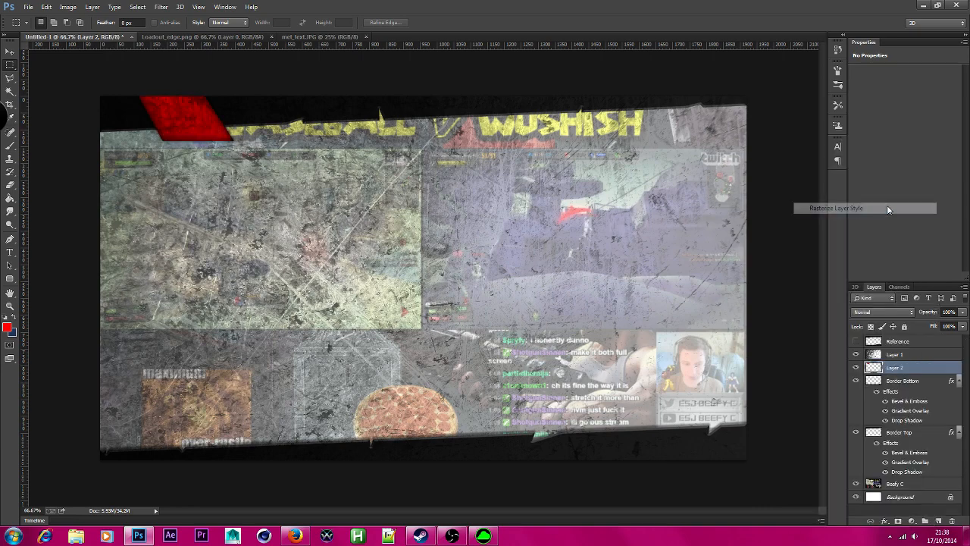
click(46, 7)
click(60, 16)
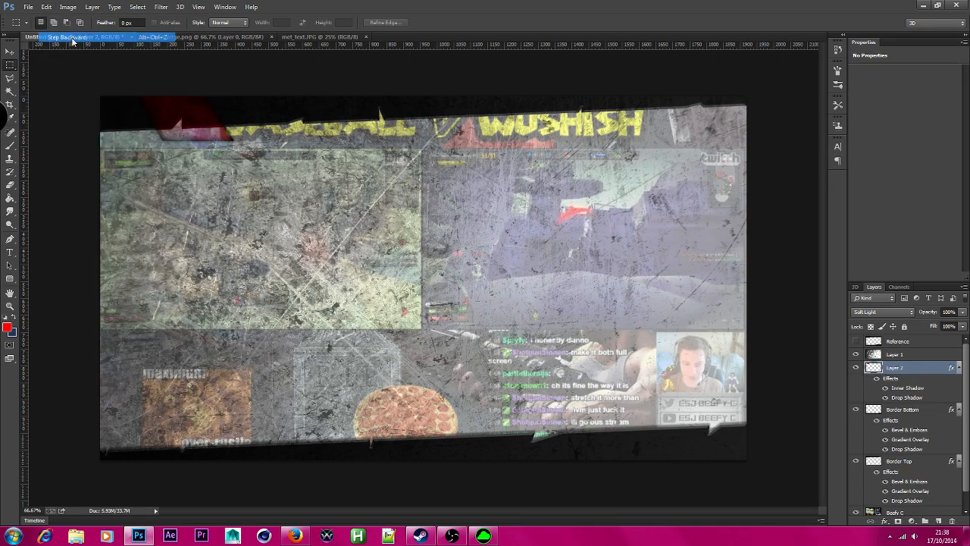
Step: Duplicate Layer 2 and move the copy to the right along the top border as the second red stripe
right_click(933, 373)
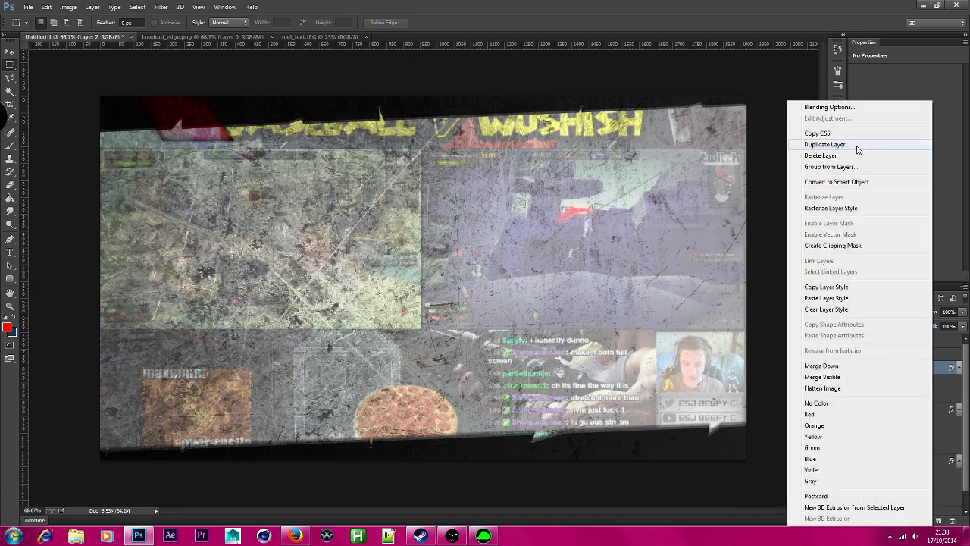
click(857, 149)
click(572, 165)
click(9, 51)
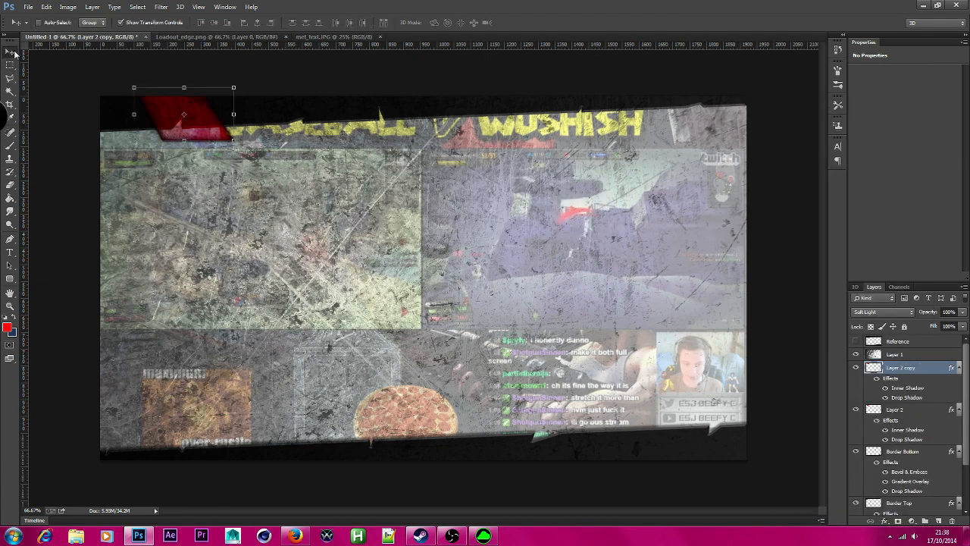
drag(182, 115, 328, 119)
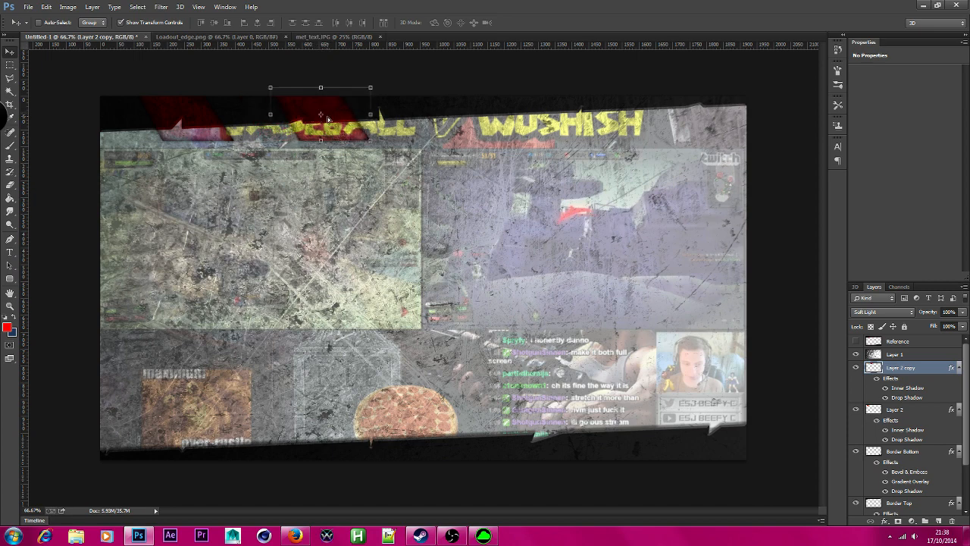
Step: Duplicate the second red stripe and move the copy right to the middle of the top border
right_click(924, 372)
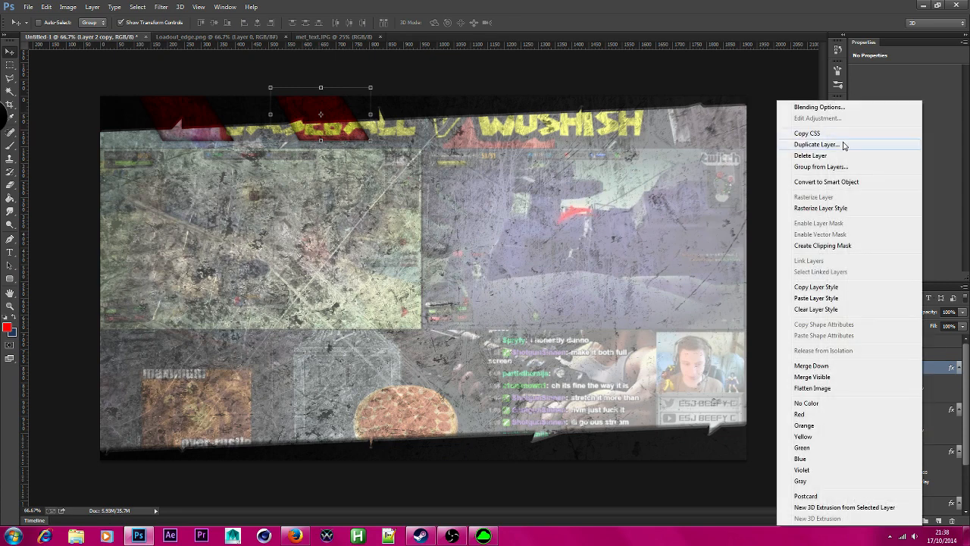
click(843, 145)
click(573, 166)
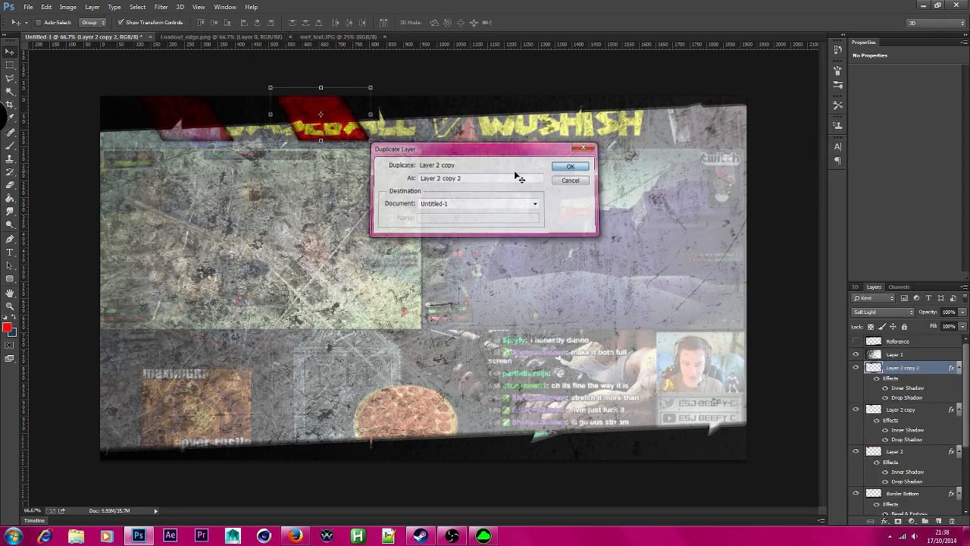
drag(324, 116, 468, 117)
Step: Duplicate the middle red stripe and place the copy to its right as the fourth stripe, with similar spacing
right_click(470, 117)
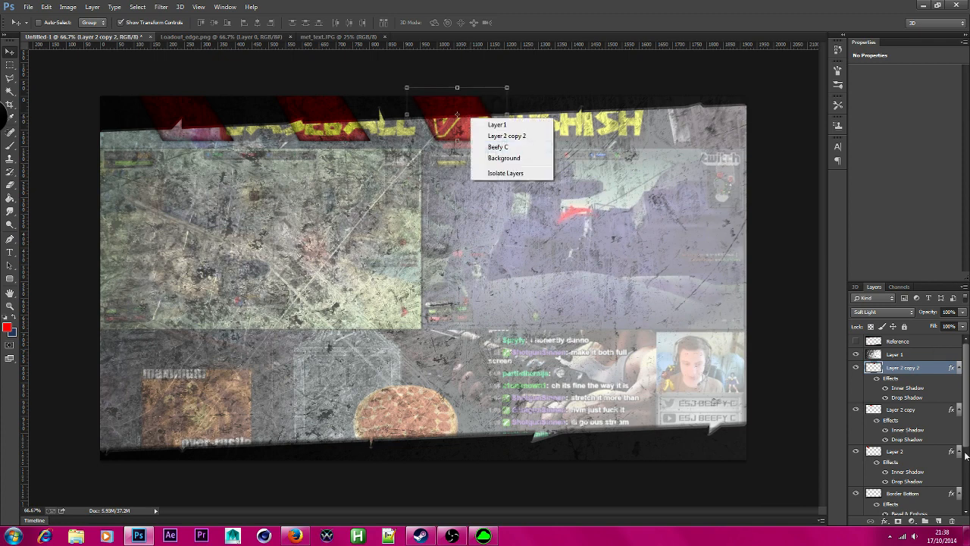
right_click(933, 370)
click(819, 143)
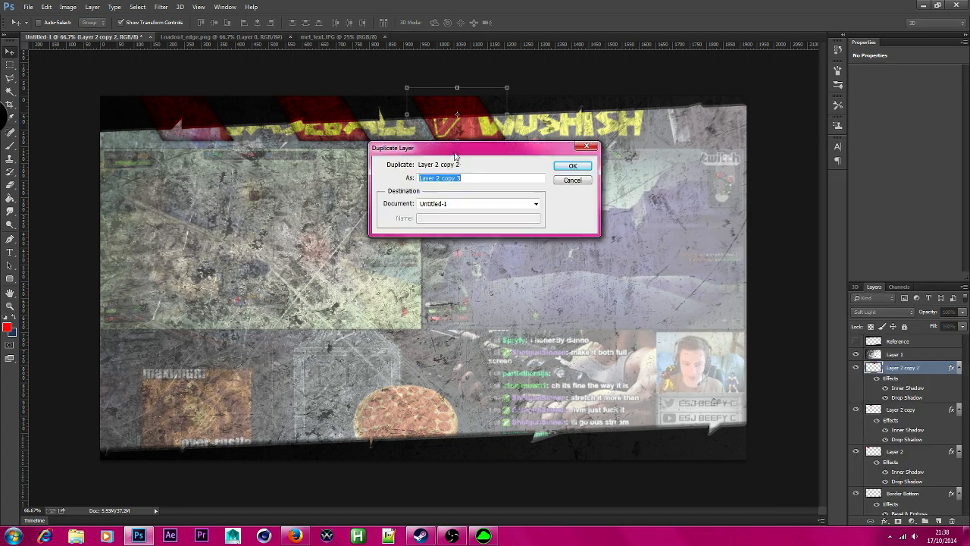
click(565, 167)
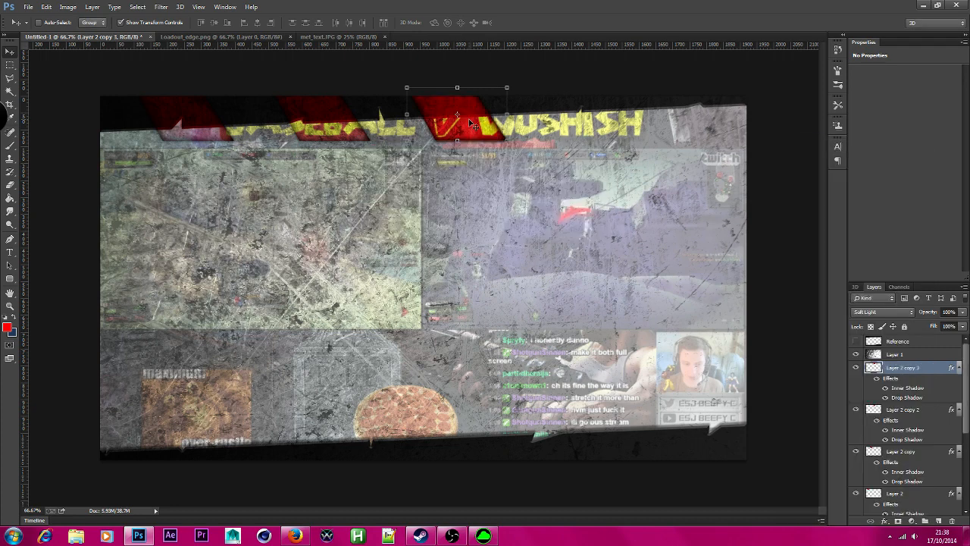
drag(470, 119, 599, 121)
Step: Duplicate the fourth red stripe and move the copy to the right end of the top border, slightly higher
right_click(606, 129)
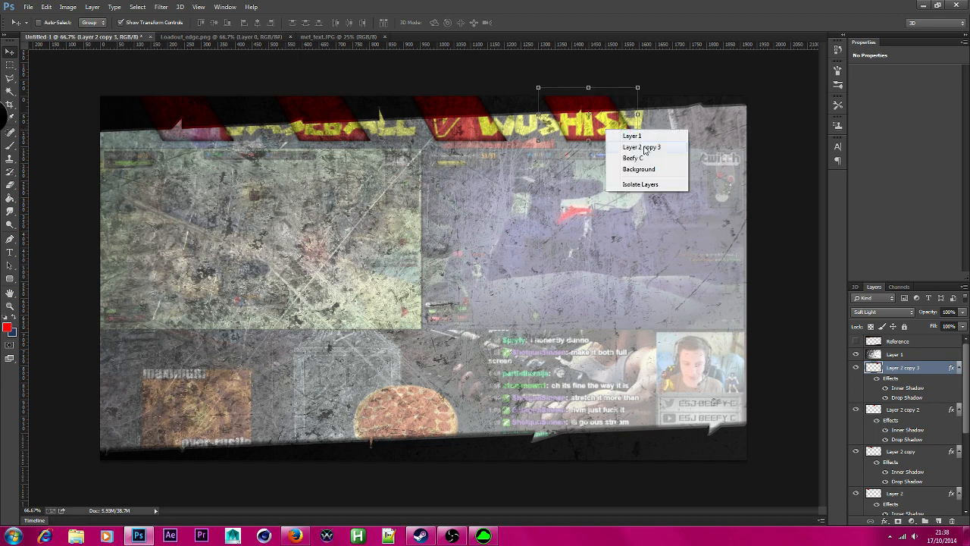
right_click(934, 369)
click(858, 144)
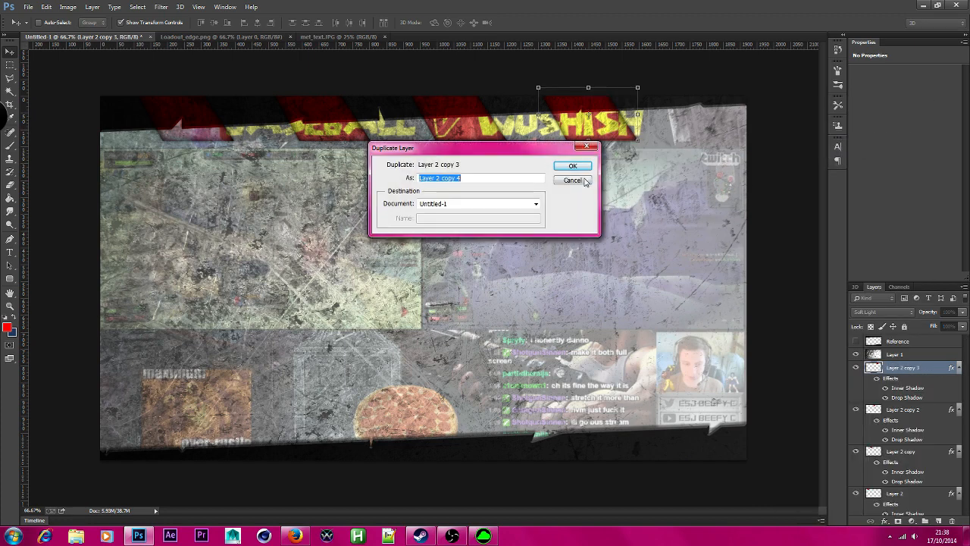
click(573, 165)
drag(606, 118, 720, 106)
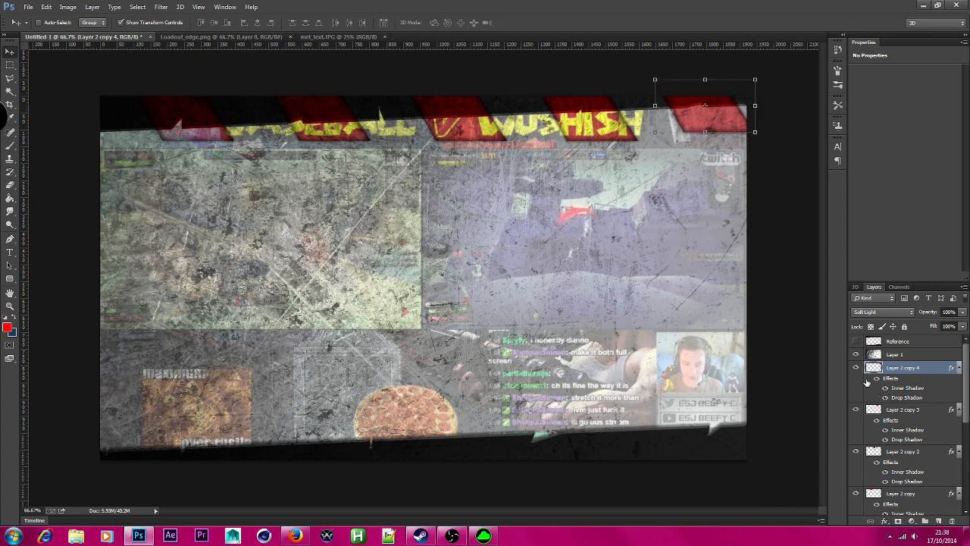
Step: Select Layer 2 and its four copies and merge the five red stripes into a single layer
shift+click(918, 410)
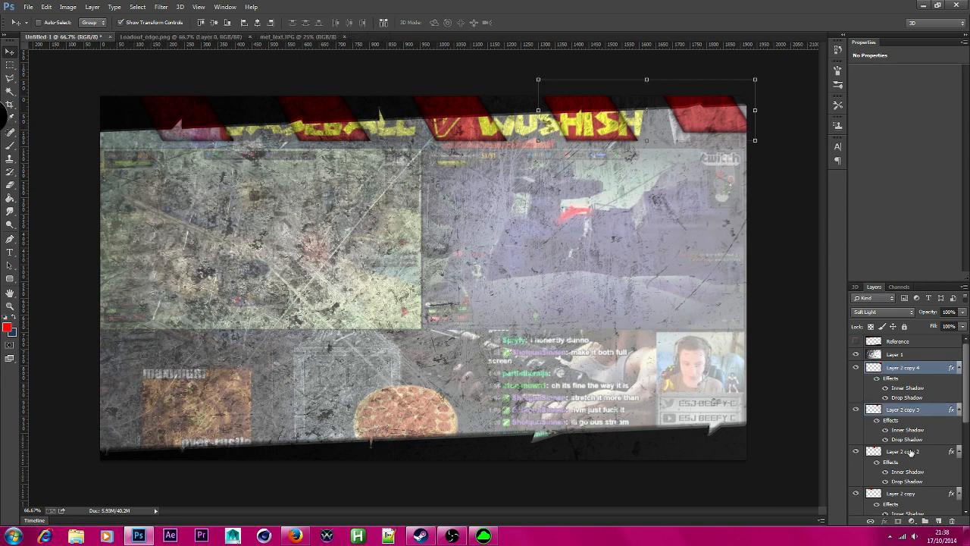
shift+click(912, 451)
scroll(919, 455, down, 1)
shift+click(914, 466)
scroll(917, 470, down, 1)
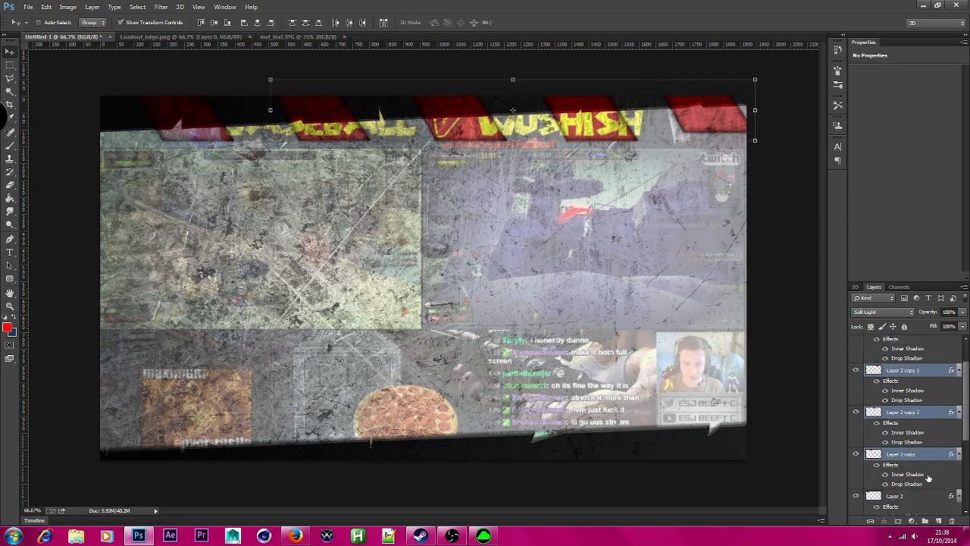
scroll(919, 481, down, 1)
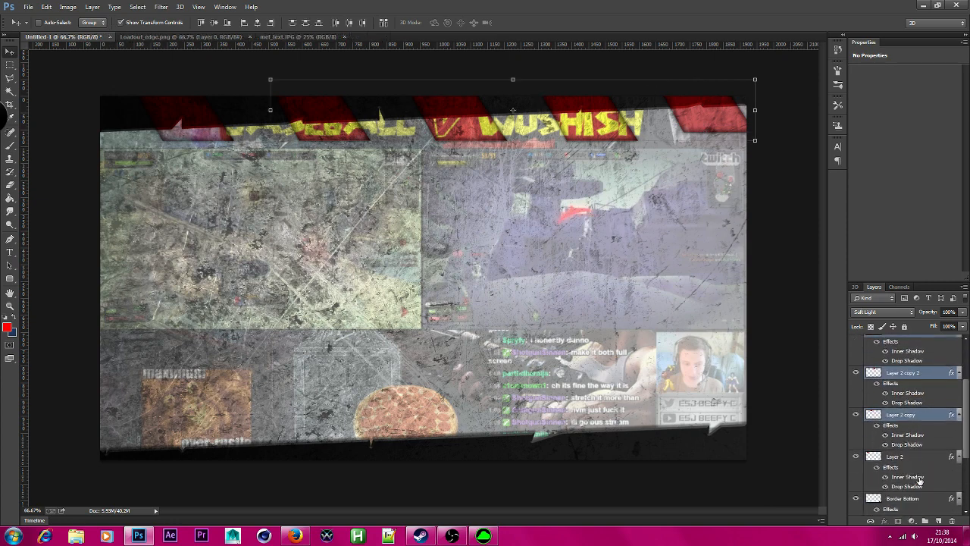
shift+click(920, 459)
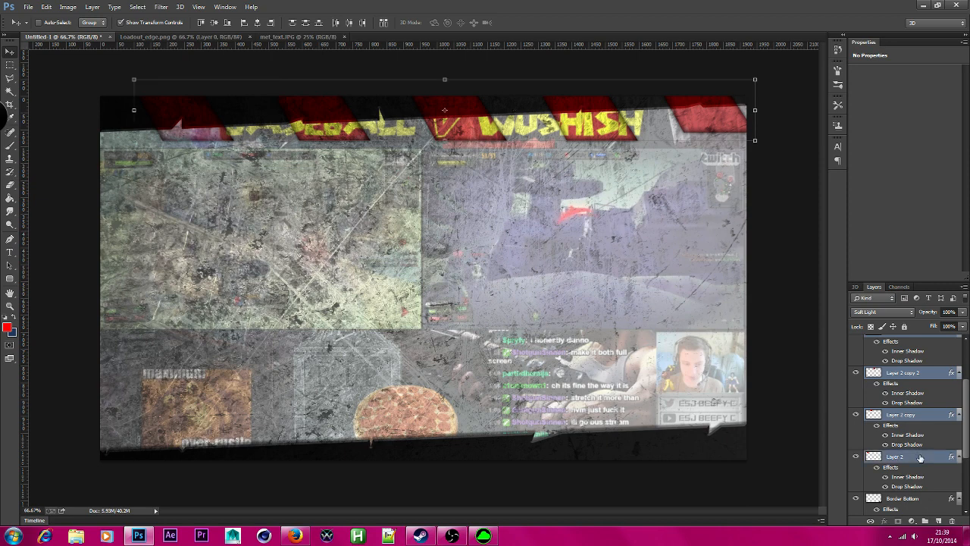
right_click(920, 458)
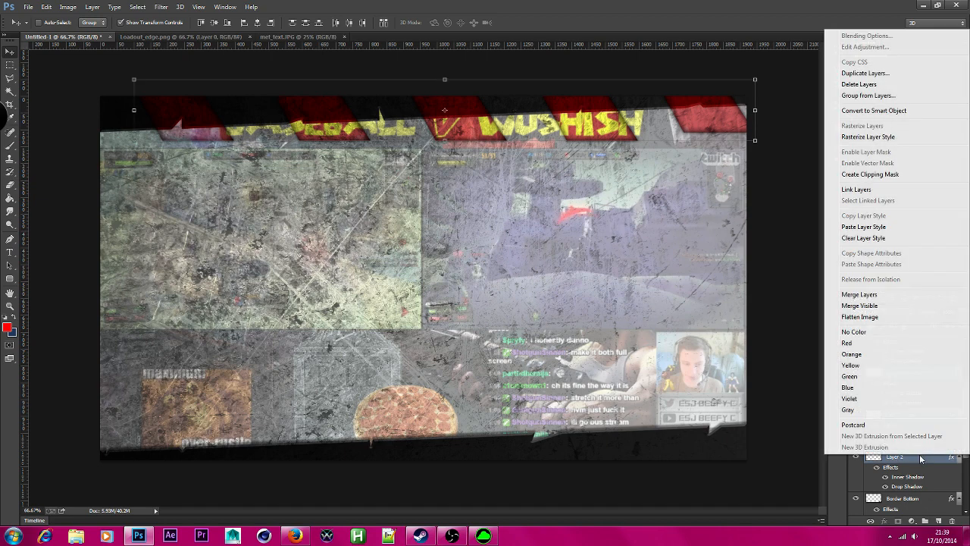
click(875, 296)
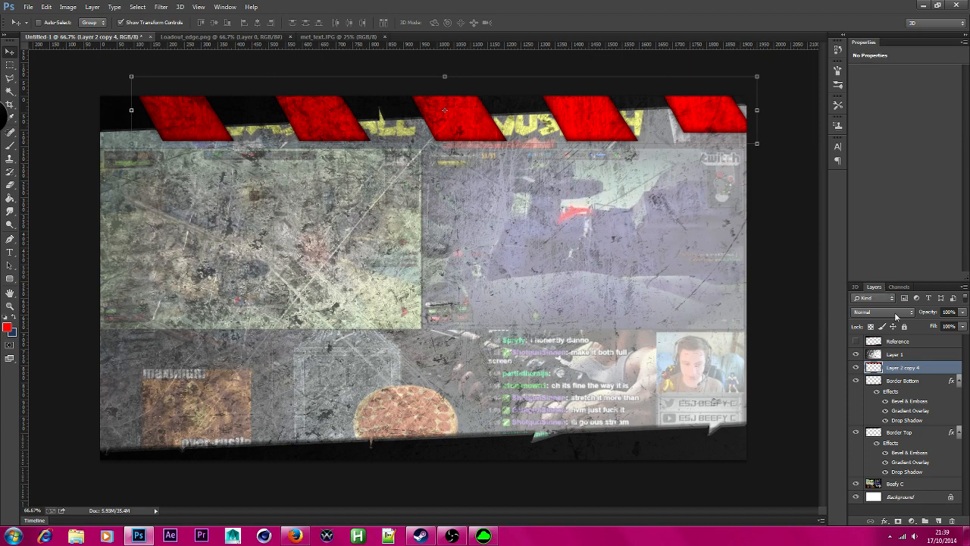
Step: Set the merged stripes layer's blend mode to Soft Light and duplicate the layer
click(894, 312)
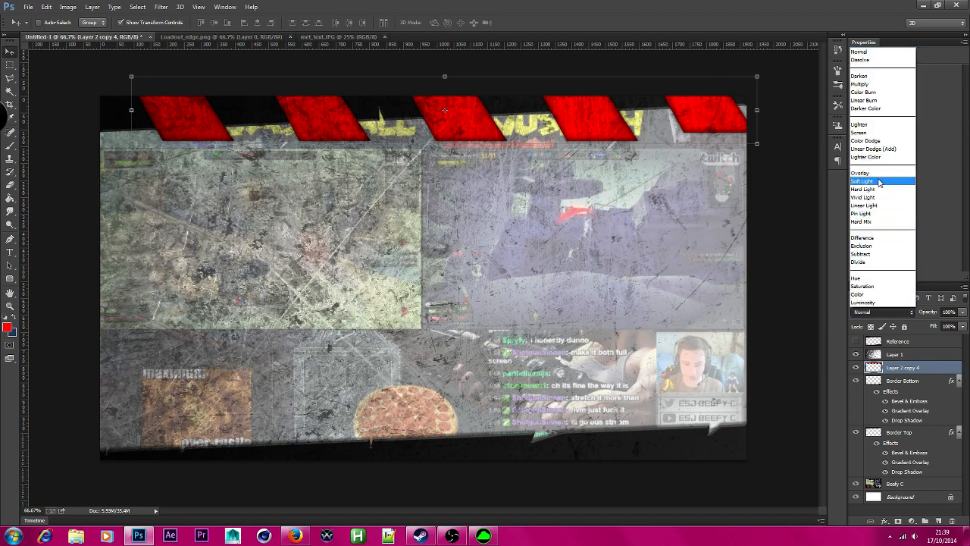
click(880, 182)
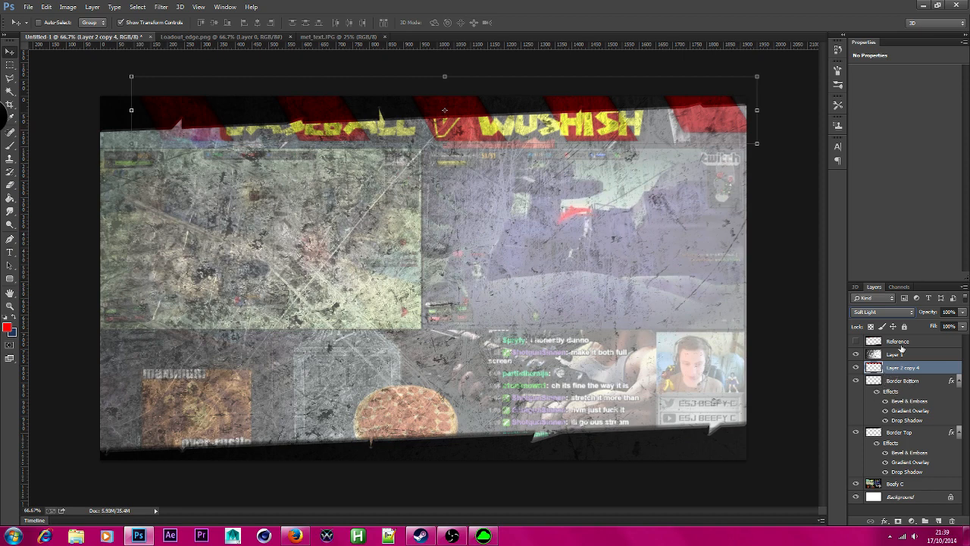
right_click(908, 368)
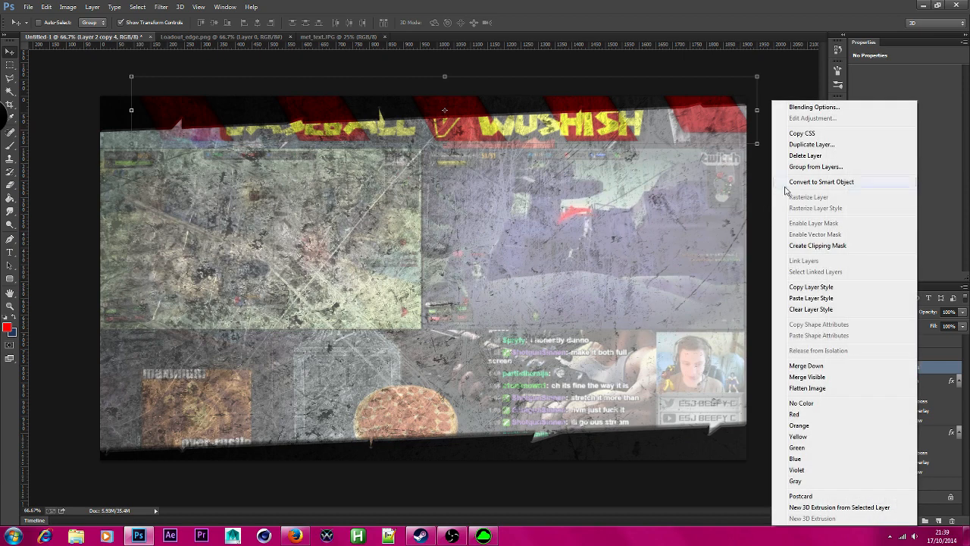
click(840, 145)
click(570, 166)
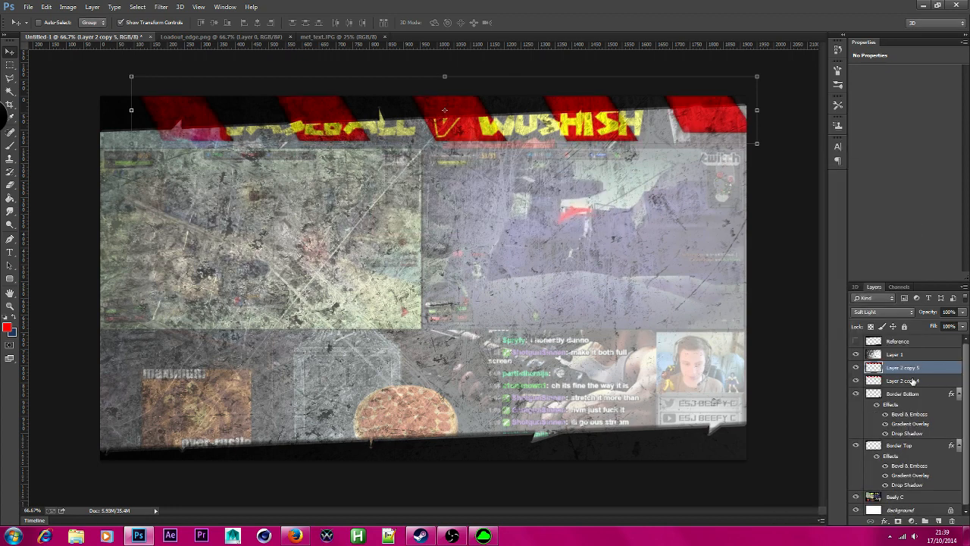
Step: Rename the original merged stripes layer as Top Lines and its duplicate as Bottom Lines
double_click(909, 382)
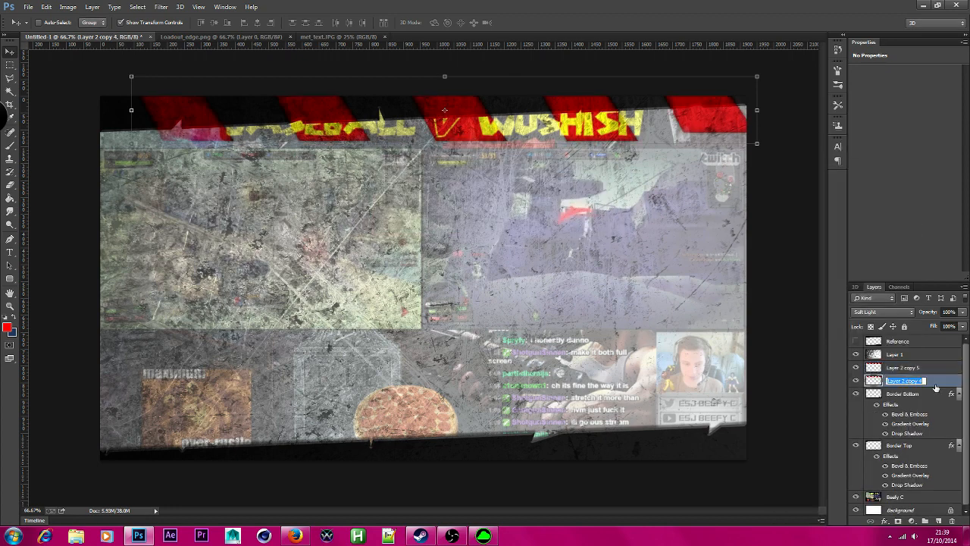
text(Top Lines)
key(Return)
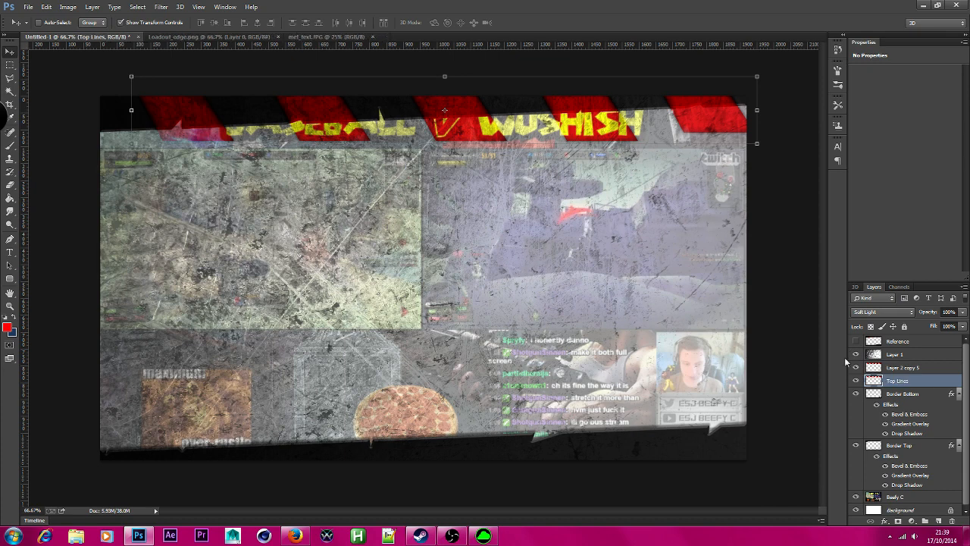
double_click(902, 368)
text(Bottom Lines)
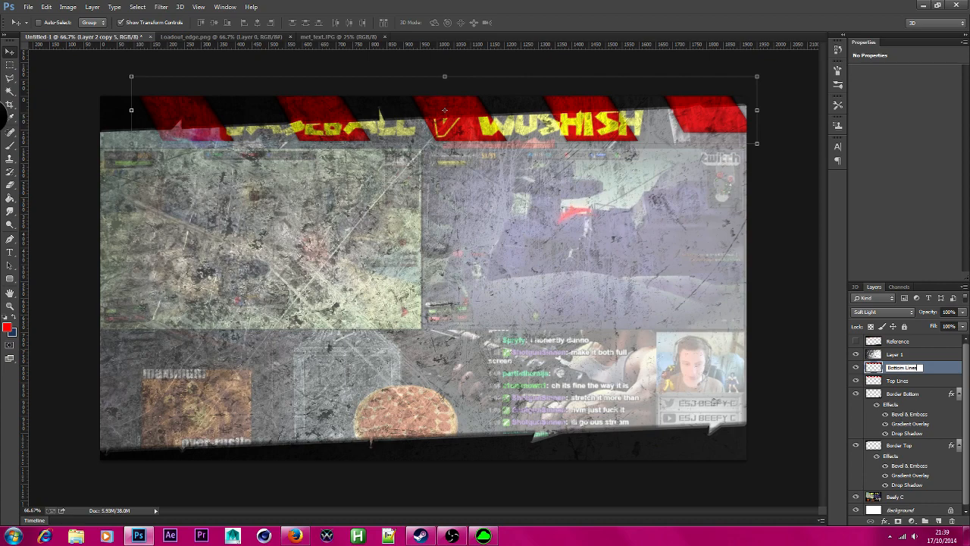
key(Return)
Step: Rename Layer 1, the scratched metal texture, as Texture Overlay
click(909, 356)
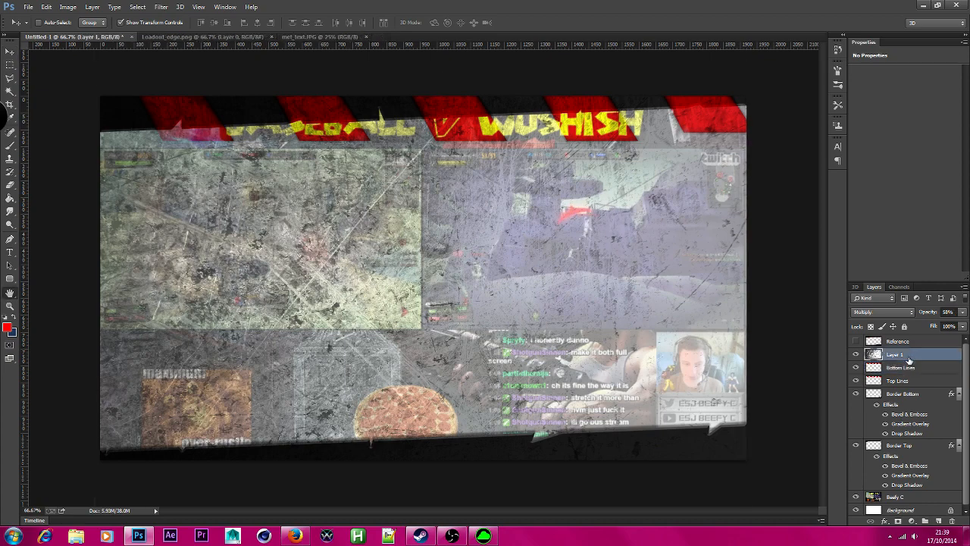
double_click(909, 360)
click(904, 164)
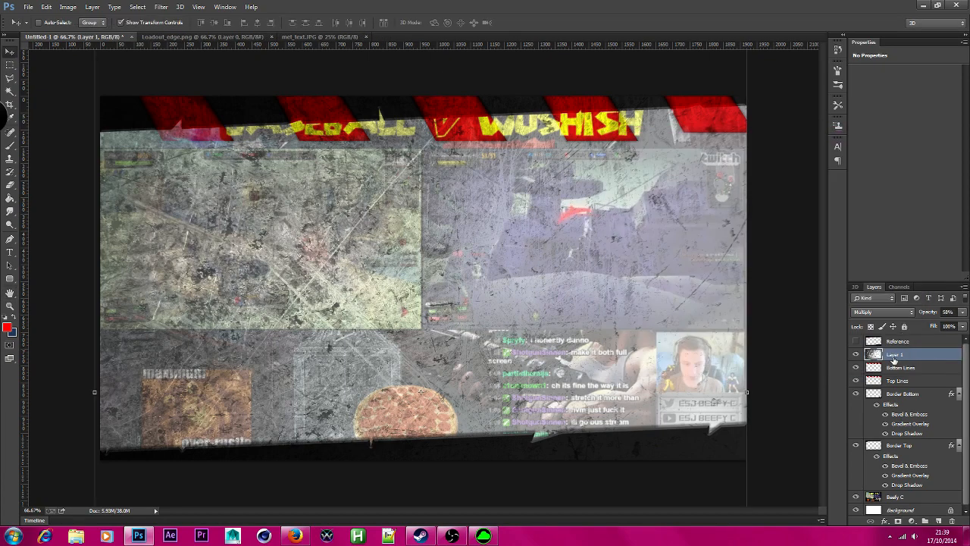
double_click(893, 358)
text(Texture Overlay)
key(Return)
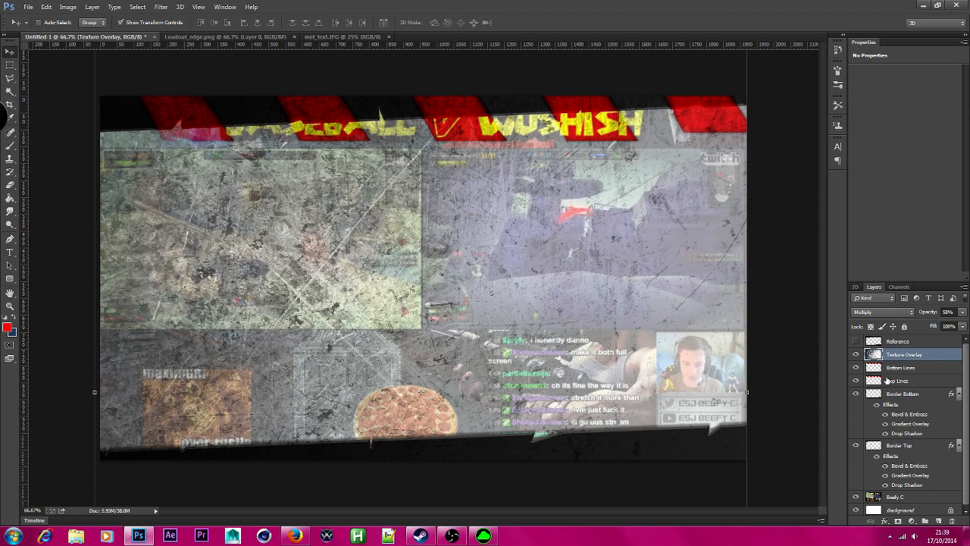
Step: Switch to the Twitch channel page in Firefox, send ":)" in the chat and return to Photoshop
click(296, 536)
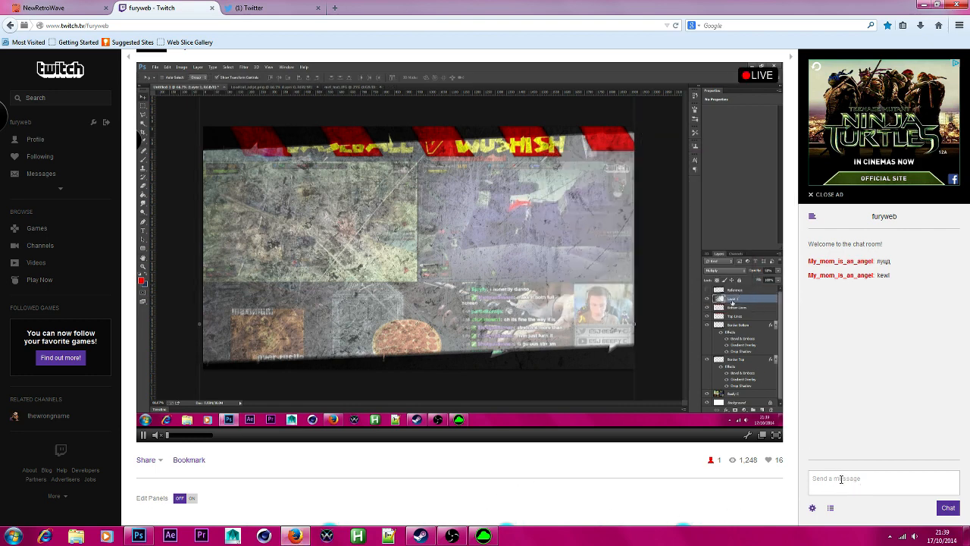
click(853, 488)
text(:))
key(Return)
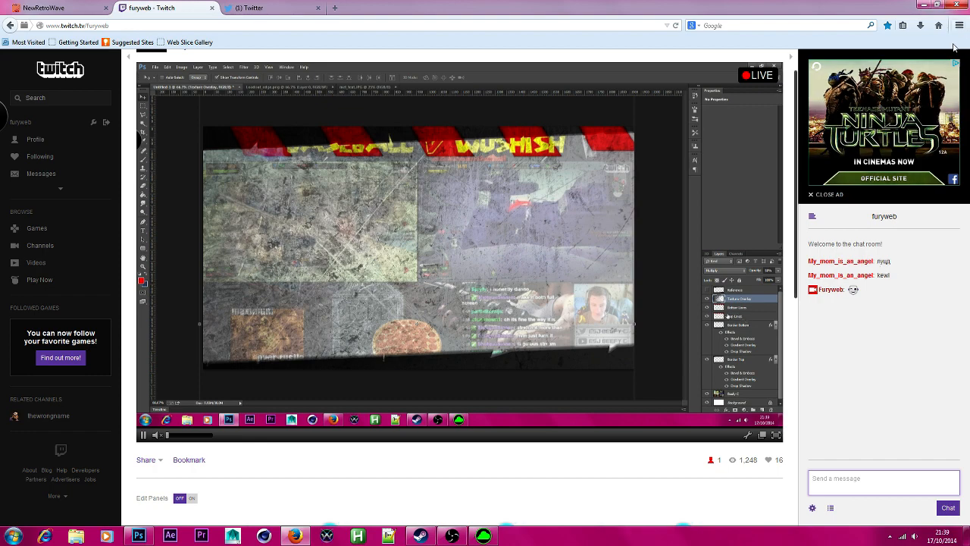
click(923, 5)
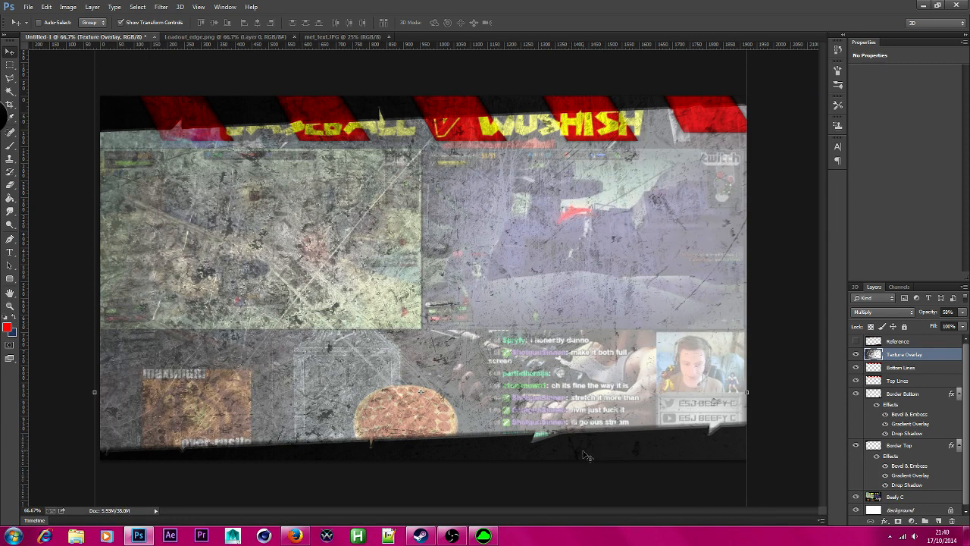
Step: Flip the Bottom Lines layer vertically and move its stripes down onto the bottom border
click(908, 368)
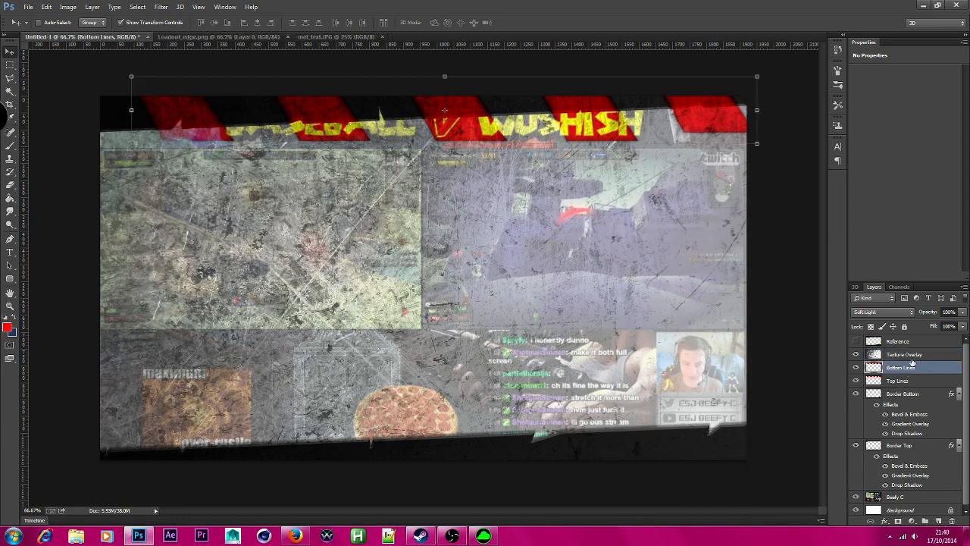
click(906, 313)
click(883, 182)
click(902, 385)
click(913, 369)
click(46, 7)
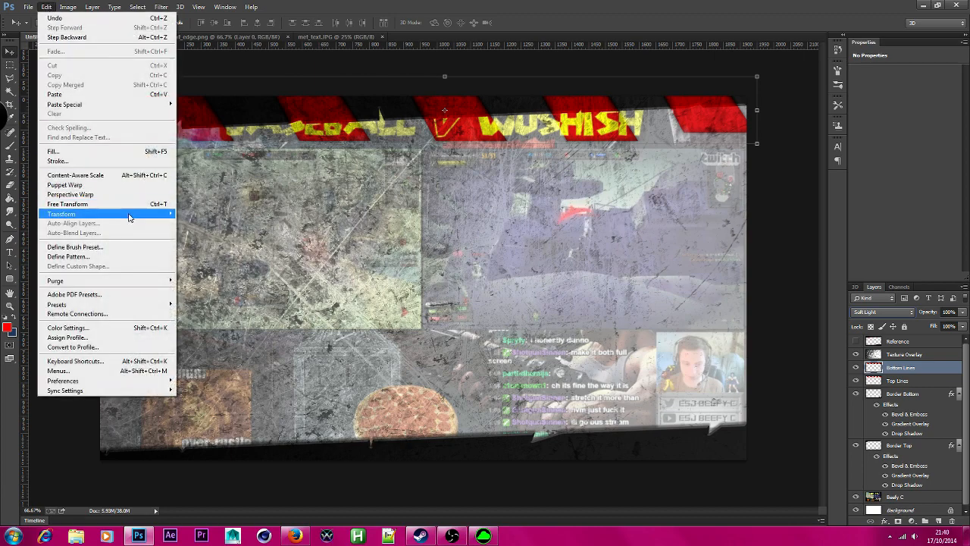
mouse_move(129, 215)
click(206, 333)
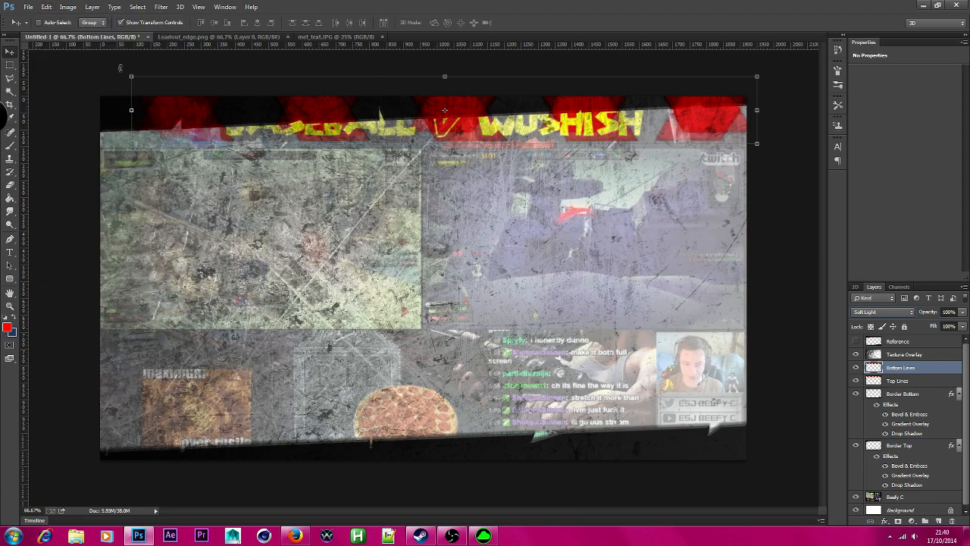
click(47, 6)
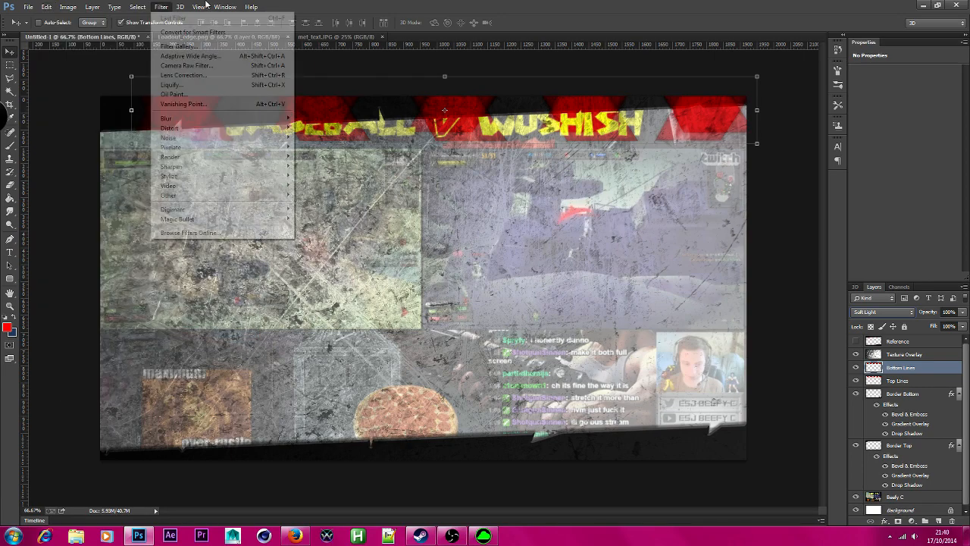
click(513, 3)
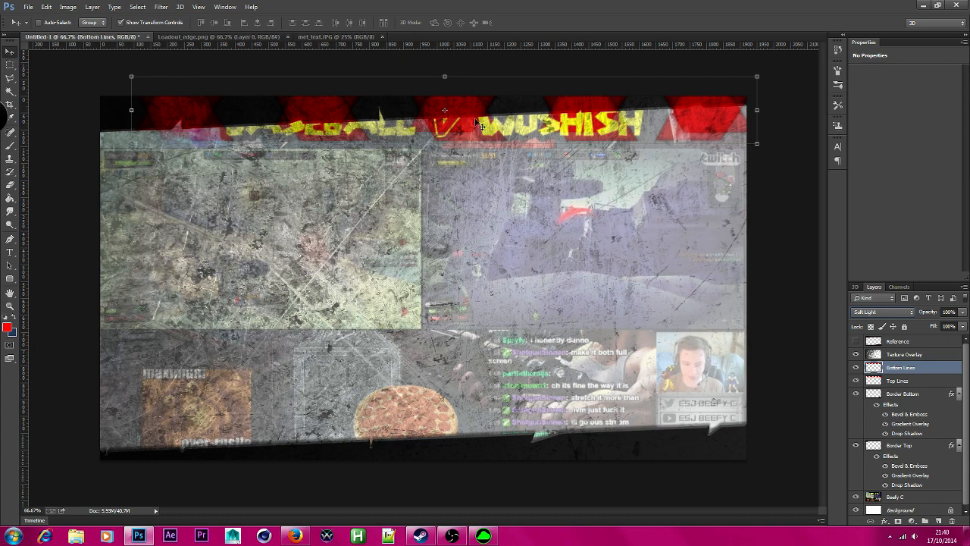
drag(481, 122, 470, 449)
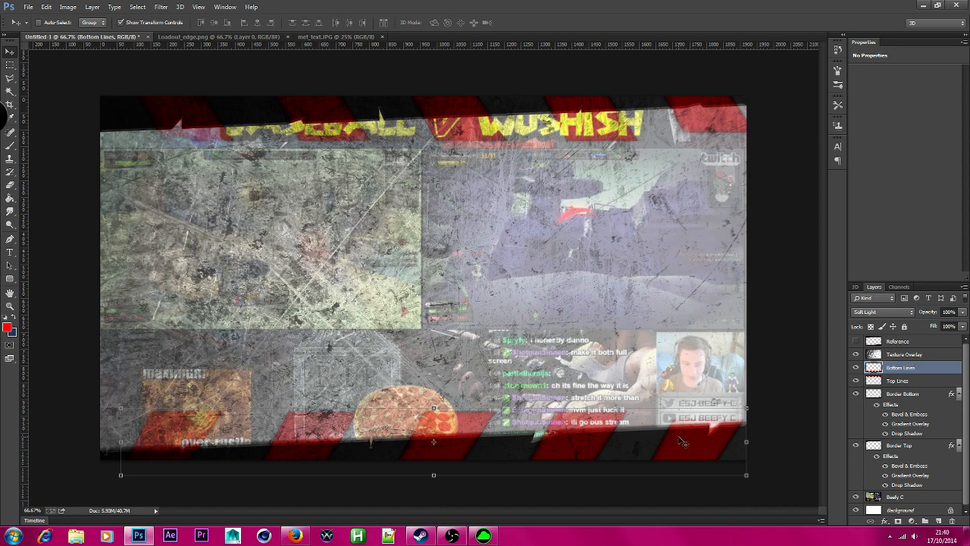
Step: Raise the Texture Overlay layer's opacity to 81%
click(939, 356)
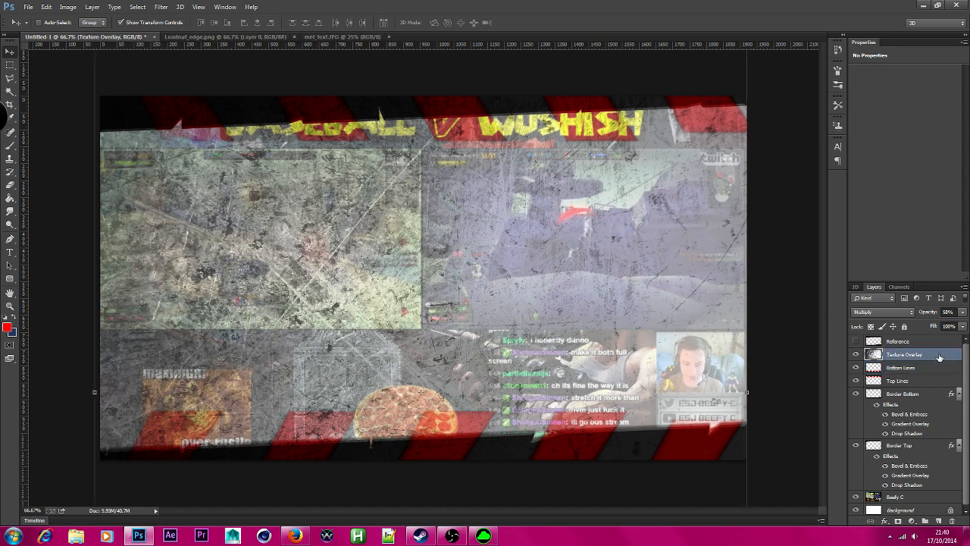
click(960, 313)
drag(951, 327, 958, 328)
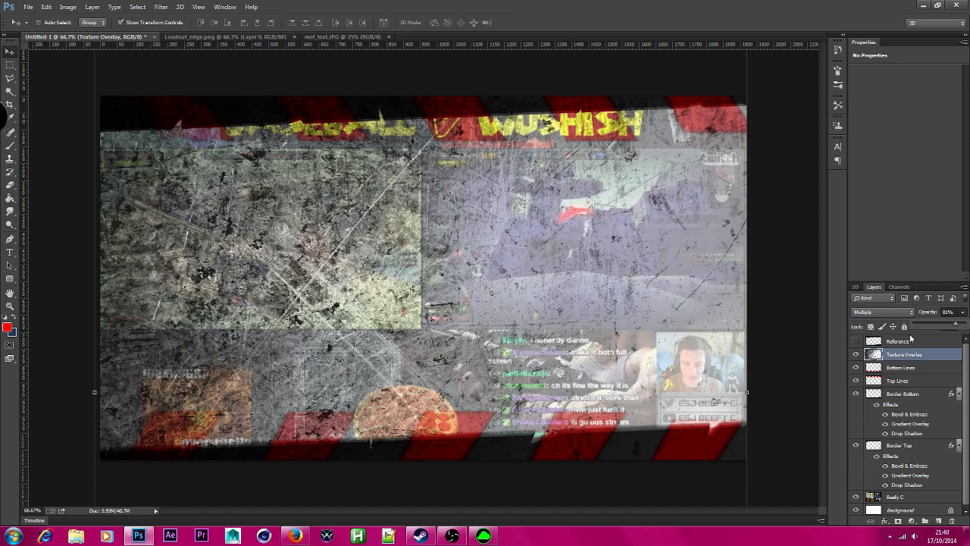
Step: Try the Overlay, Hard Light and Soft Light blend modes on the Texture Overlay layer and return it to Multiply
click(884, 312)
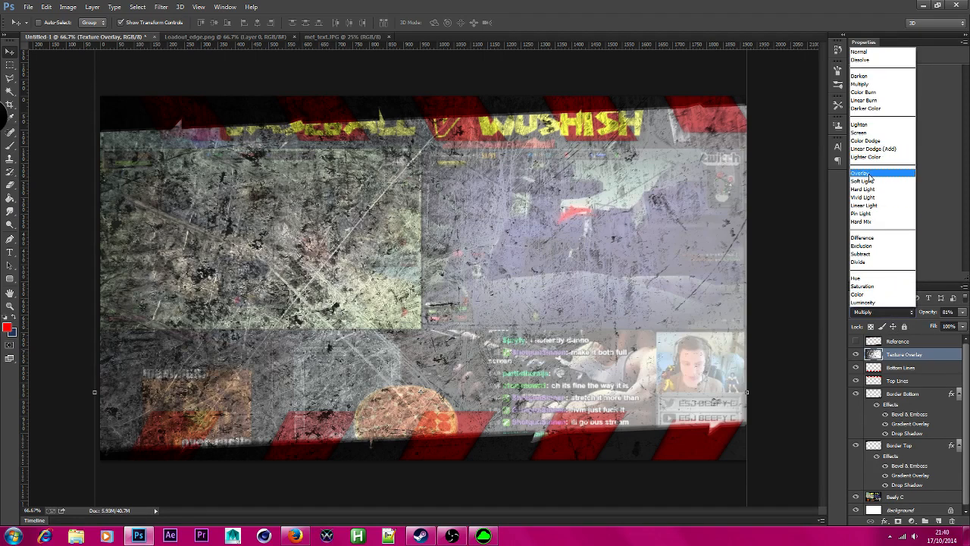
click(869, 174)
click(867, 314)
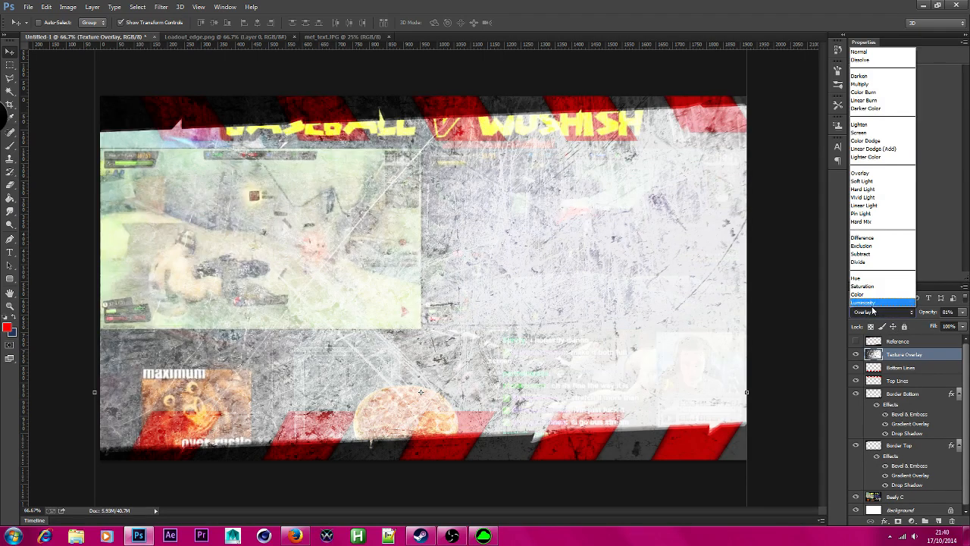
click(884, 172)
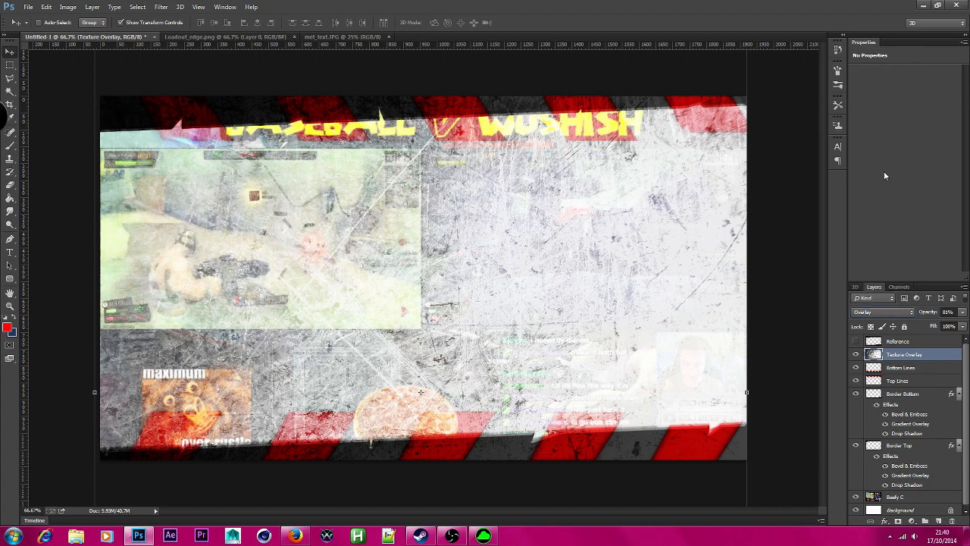
click(887, 312)
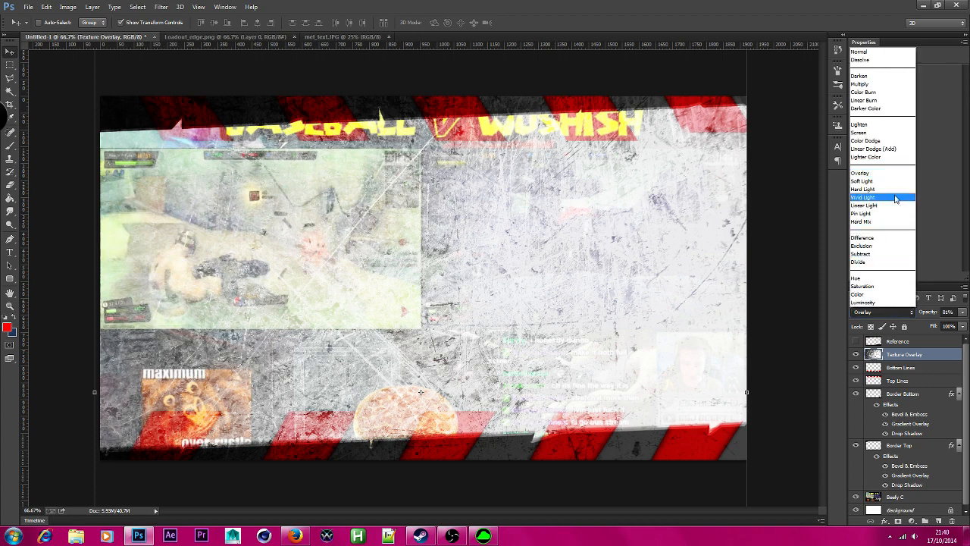
click(894, 194)
click(887, 312)
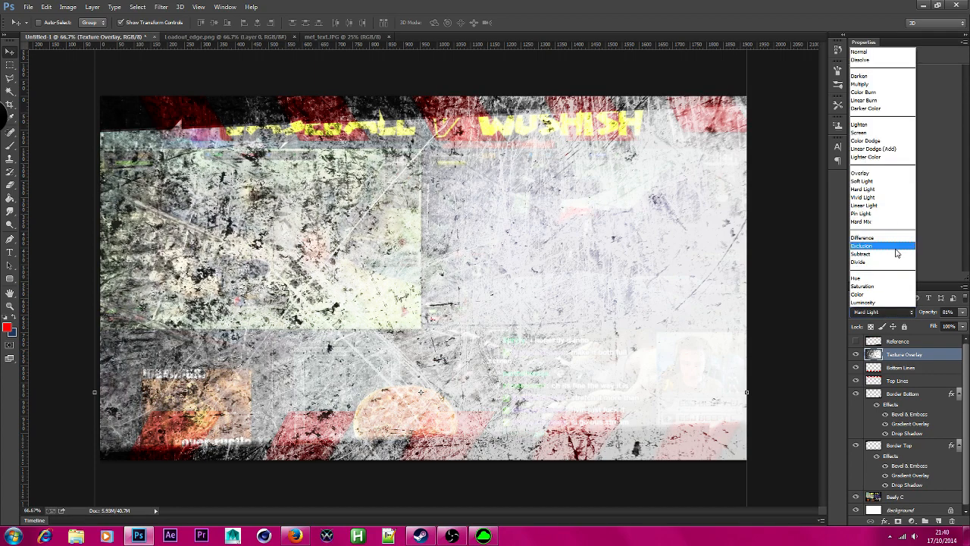
click(881, 182)
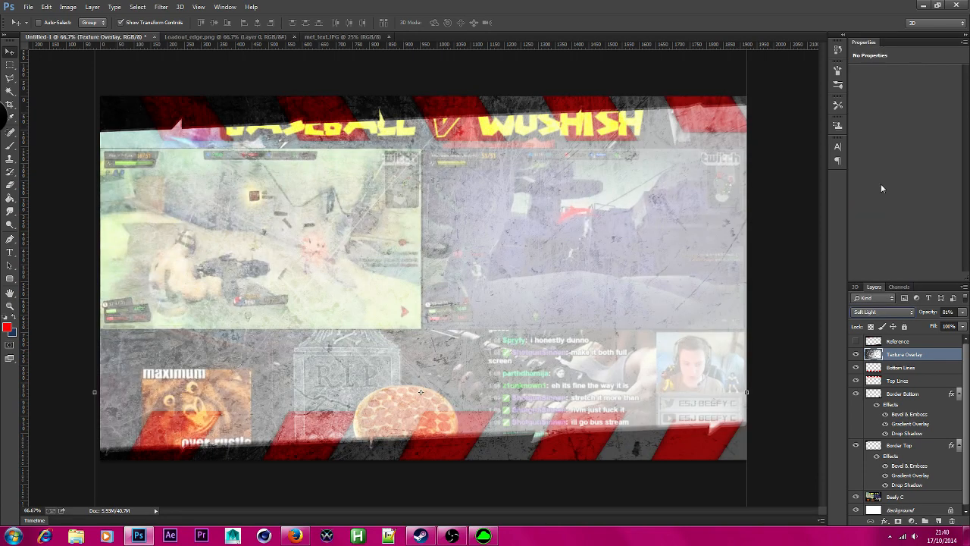
click(887, 312)
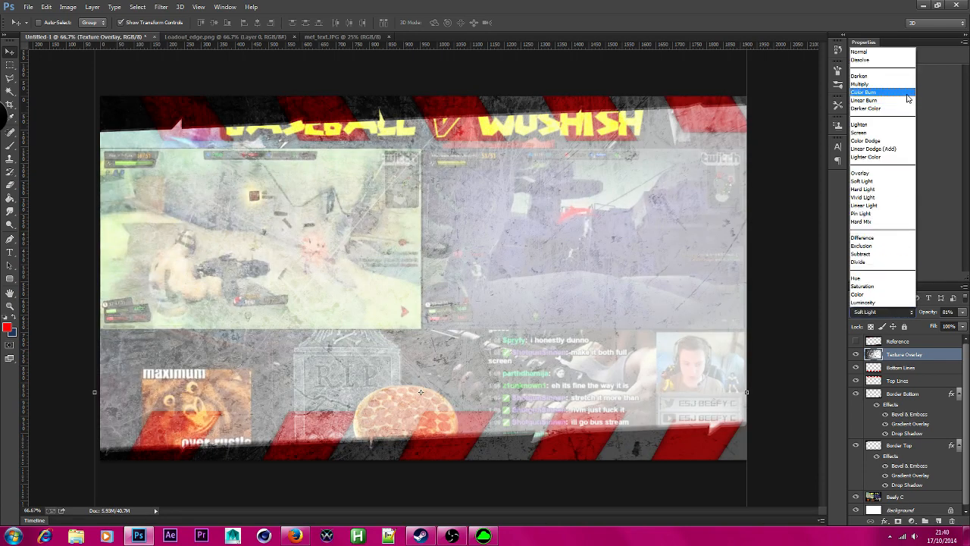
click(890, 84)
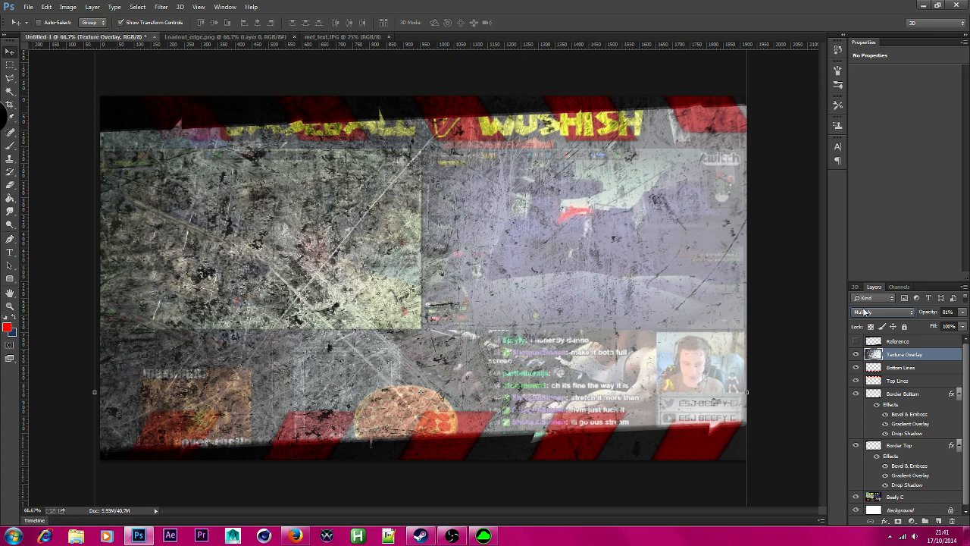
Step: Load the Border Bottom layer's shape as a selection, make Bottom Lines the active layer and invert the selection
click(902, 382)
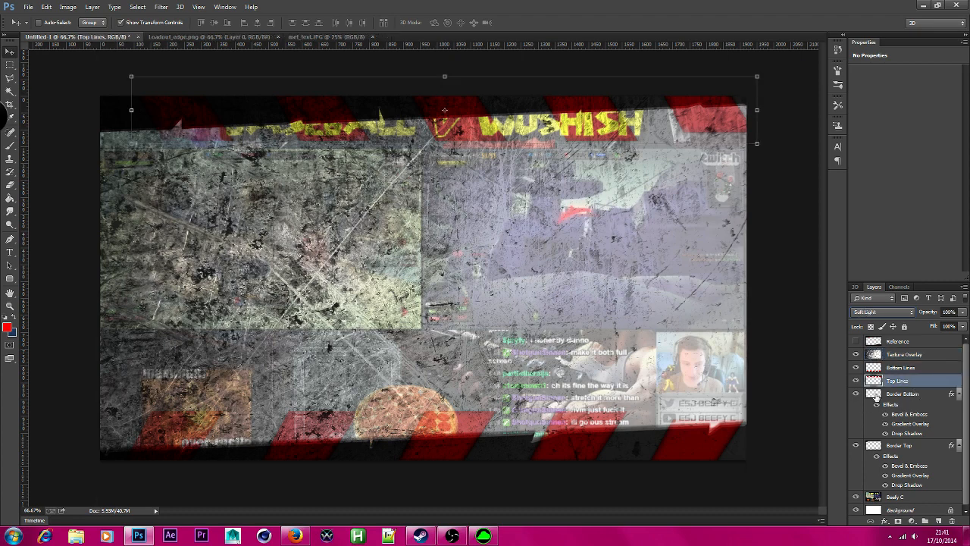
ctrl+click(874, 394)
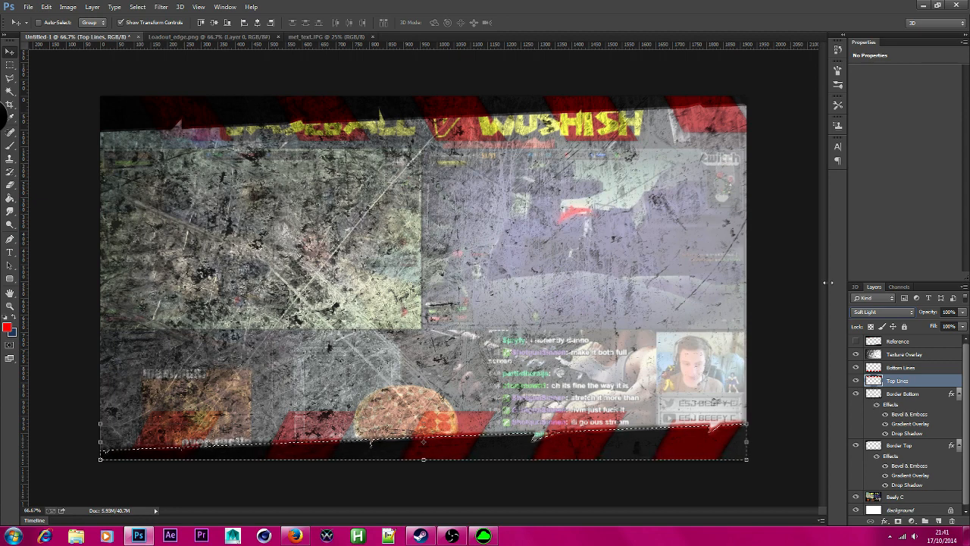
click(924, 370)
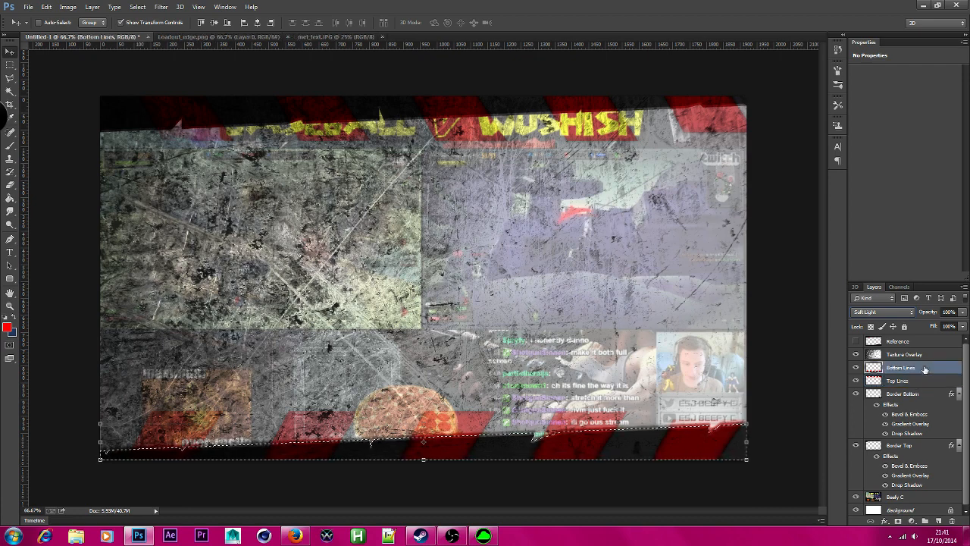
click(138, 7)
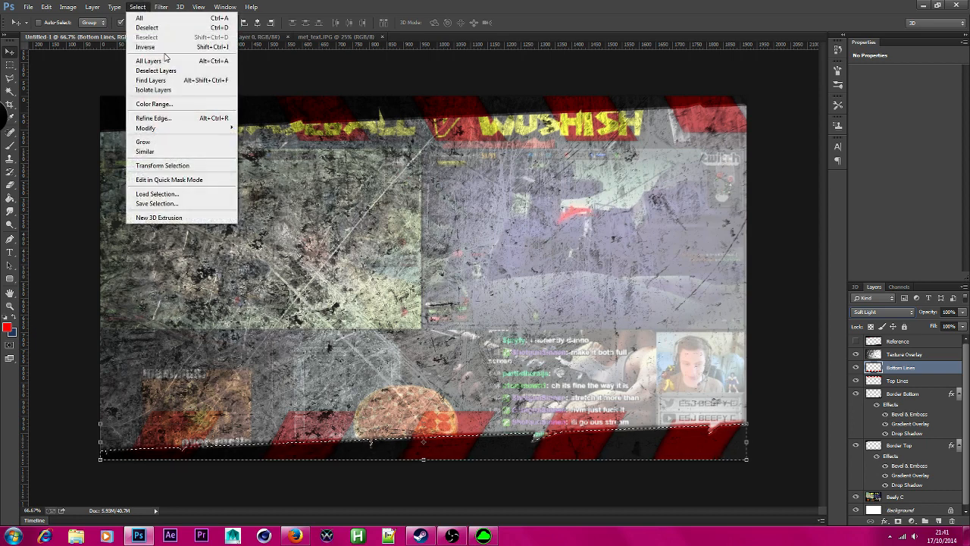
click(163, 60)
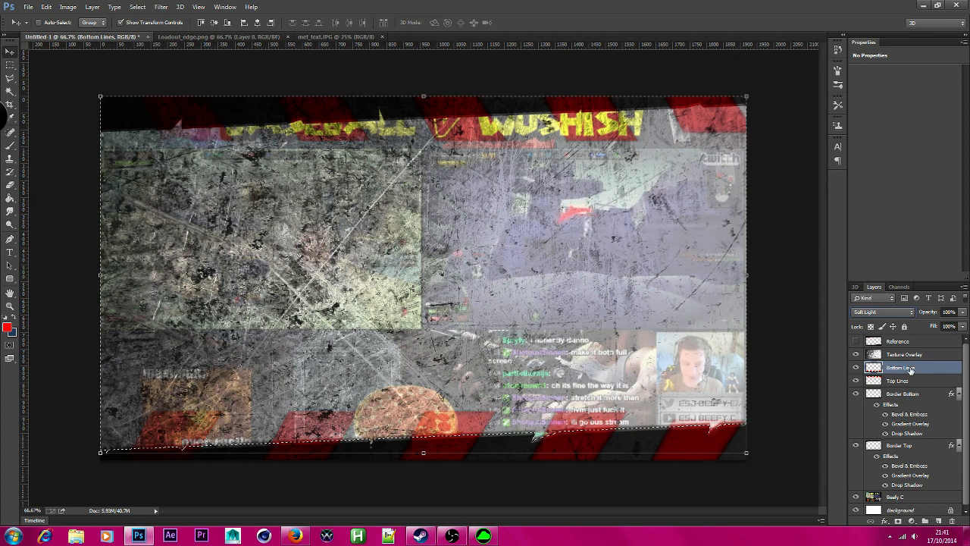
Step: Set the Bottom Lines layer's opacity to 40% and undo that change
click(856, 367)
click(856, 367)
key(4)
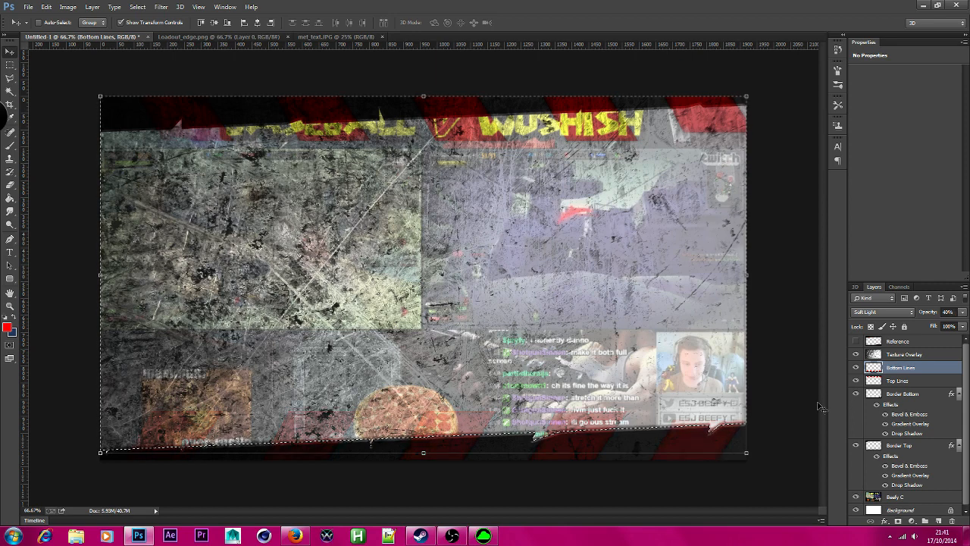
click(46, 7)
click(76, 18)
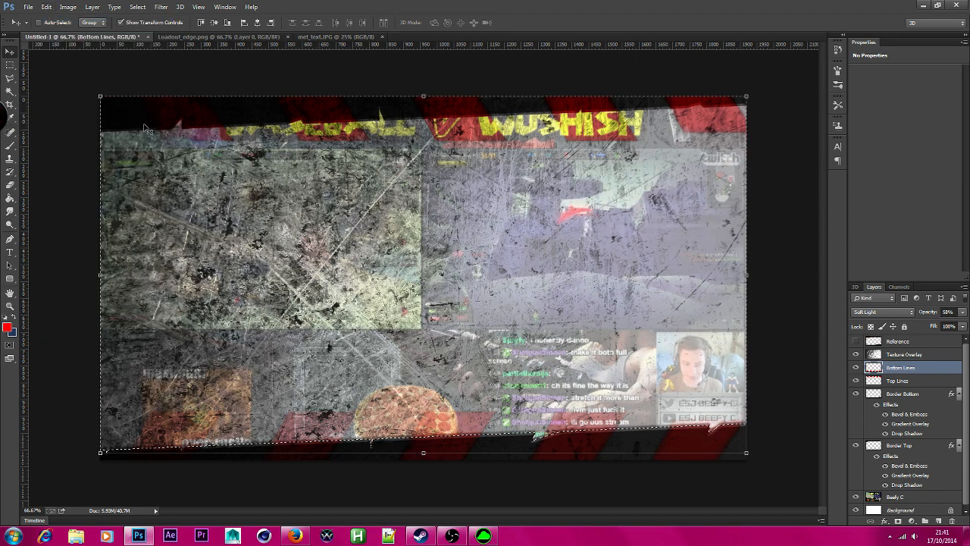
Step: Delete the parts of the Bottom Lines stripes outside the bottom border and clear the selection
key(Delete)
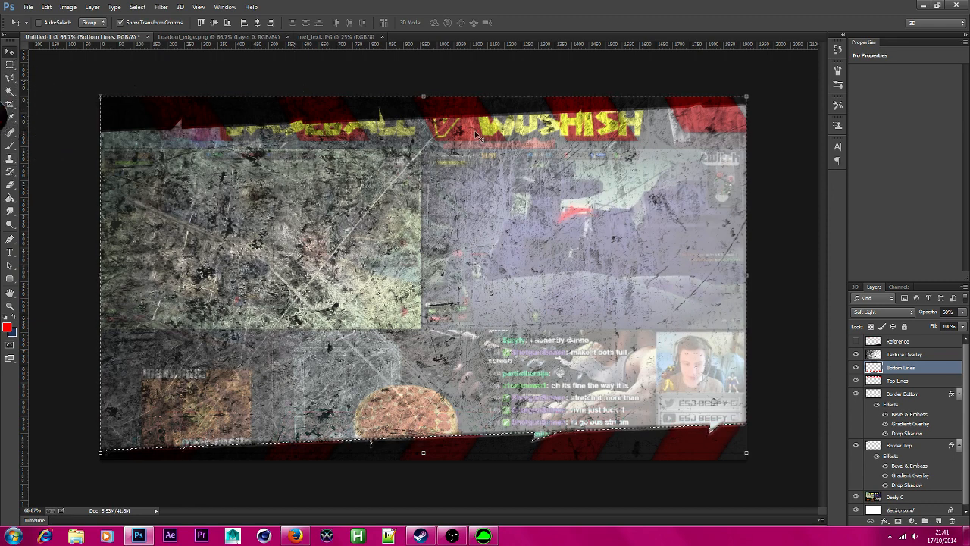
click(10, 65)
click(314, 90)
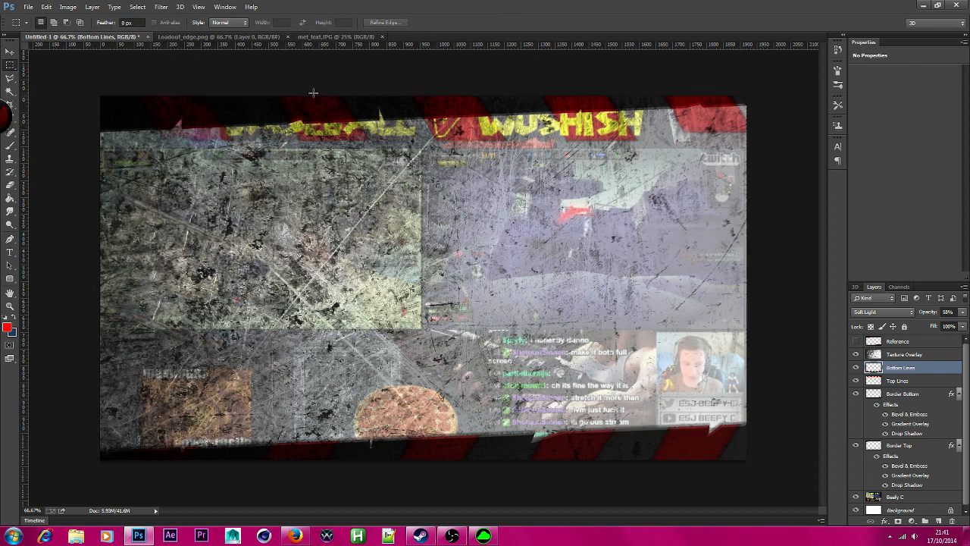
Step: Load the Border Top layer's shape as a selection and make Top Lines the active layer
shift+click(898, 447)
click(922, 383)
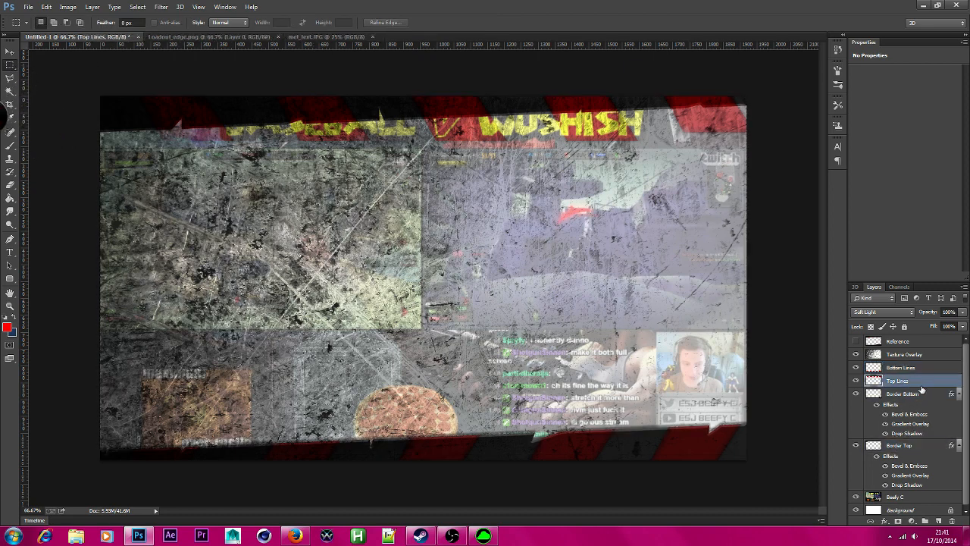
ctrl+click(890, 448)
ctrl+click(910, 382)
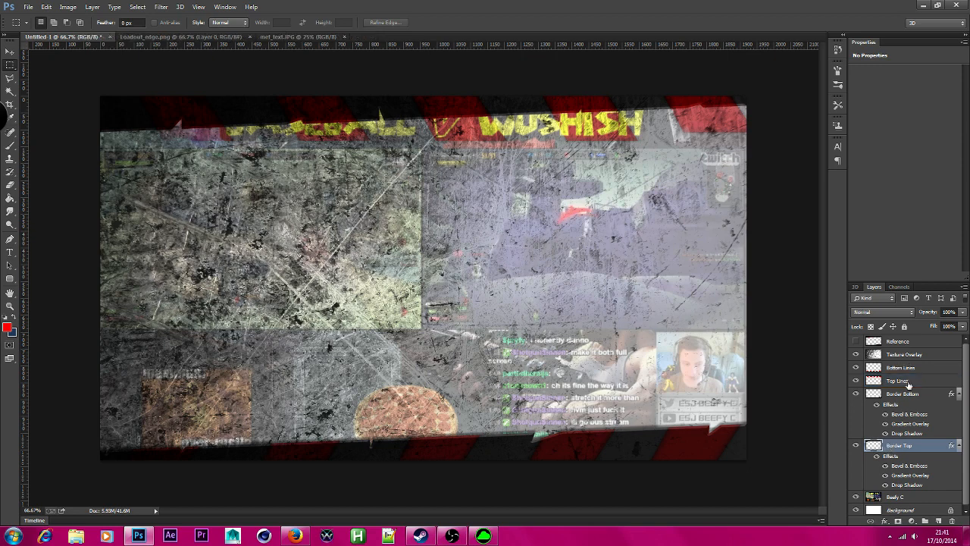
ctrl+click(877, 451)
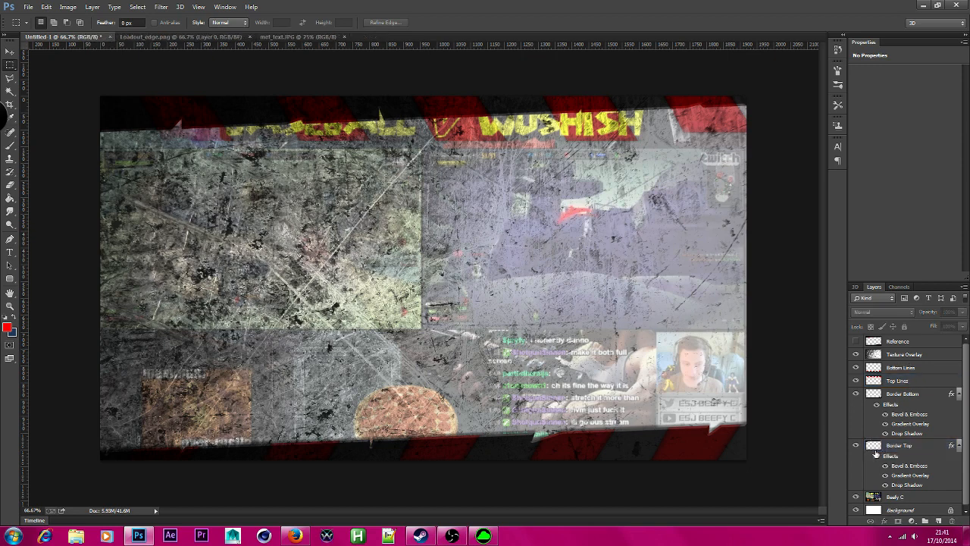
ctrl+click(877, 447)
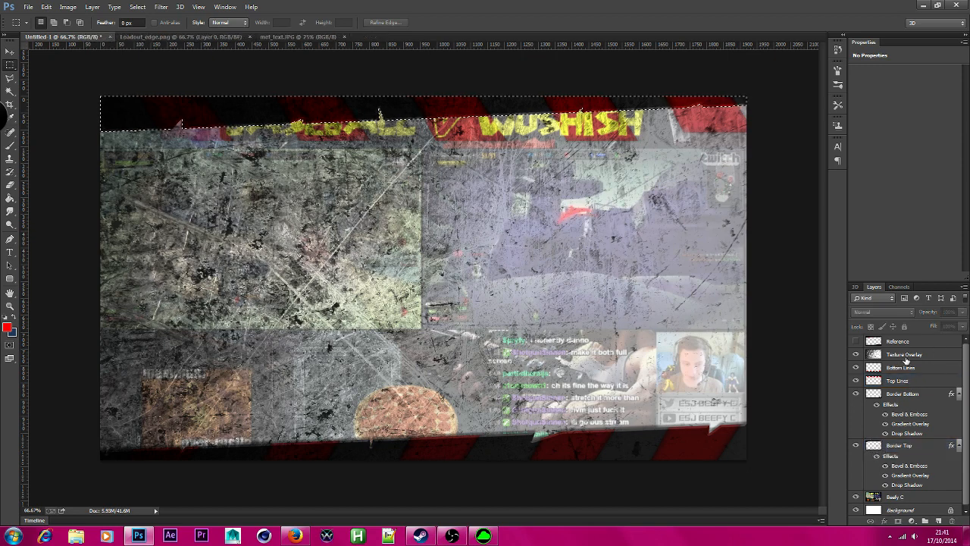
click(905, 381)
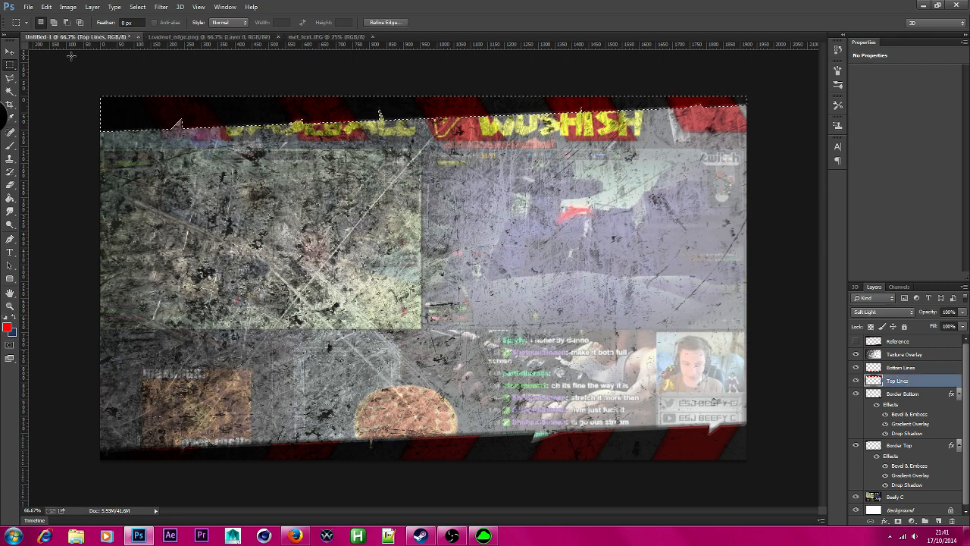
Step: Delete the Top Lines stripes outside the top border using the inverted selection, clear the selection and hide the stream screenshot layer
click(137, 7)
click(158, 48)
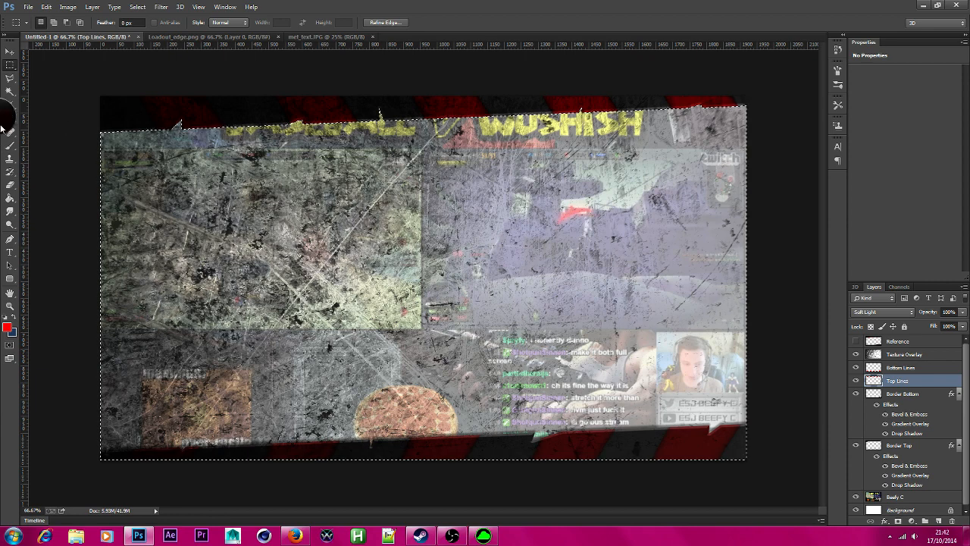
key(ctrl+d)
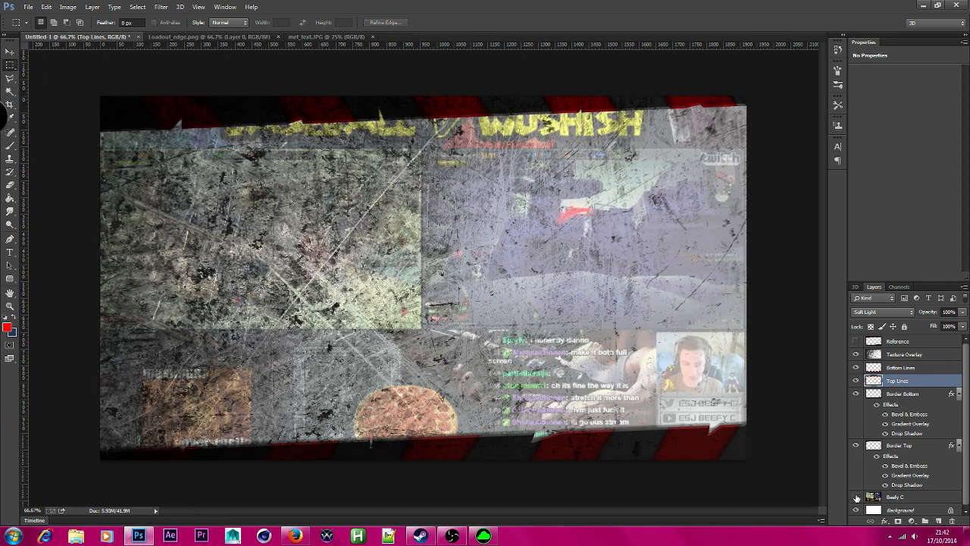
click(856, 498)
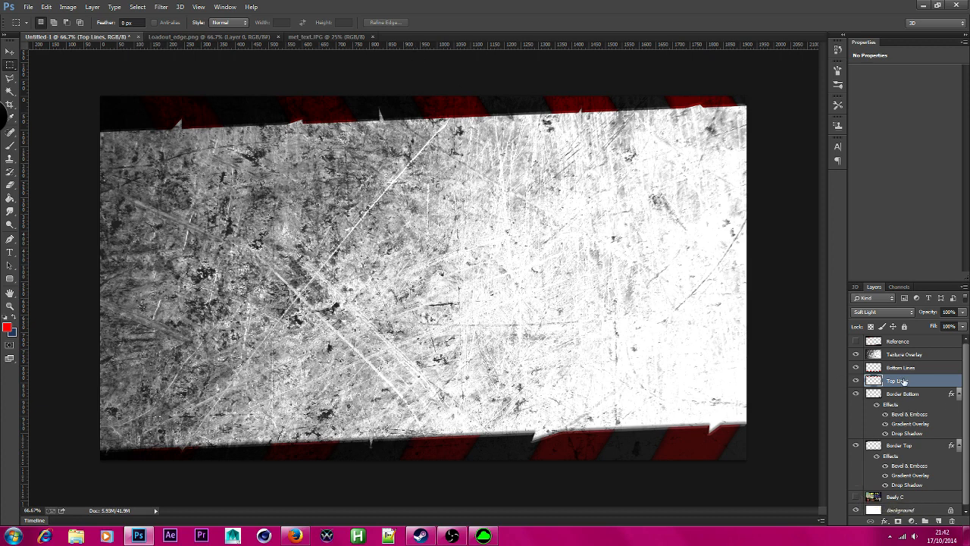
click(898, 356)
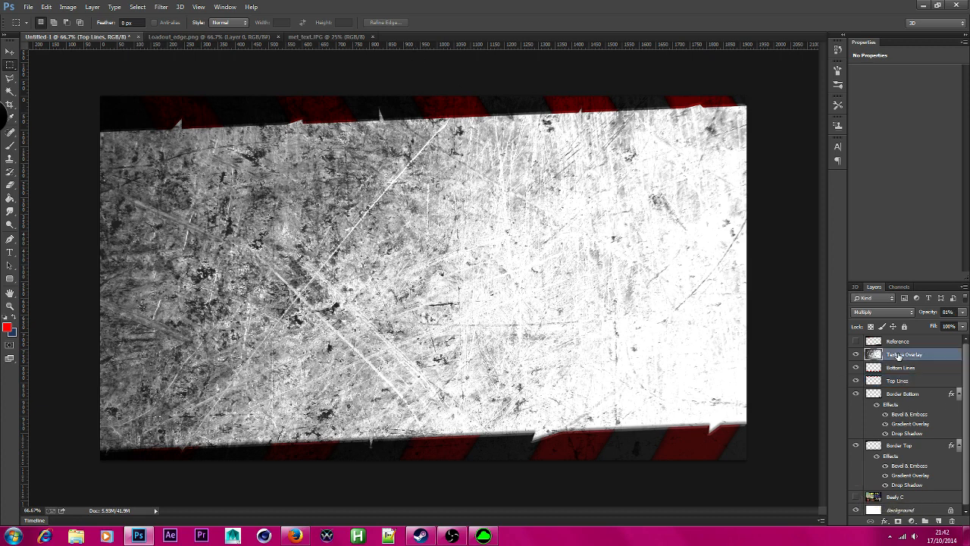
ctrl+click(878, 398)
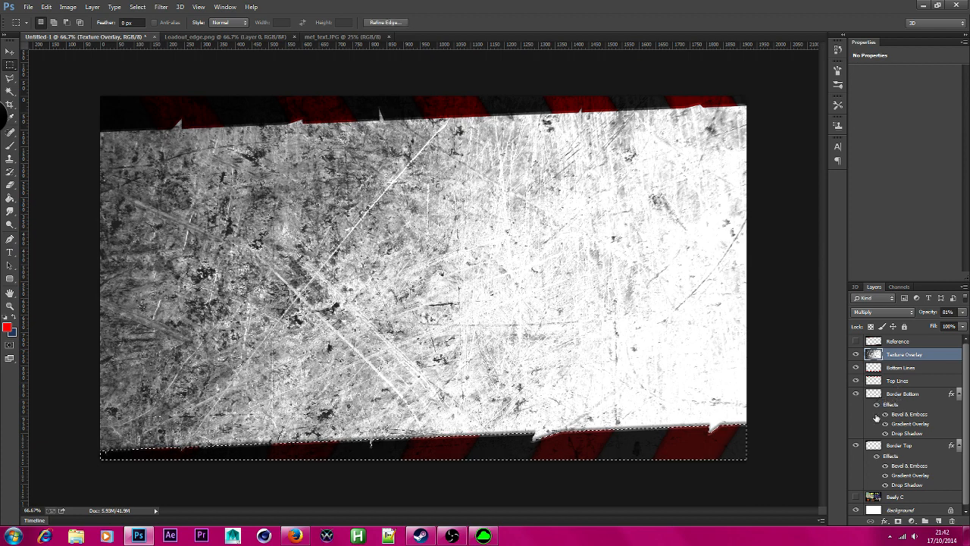
ctrl+click(877, 447)
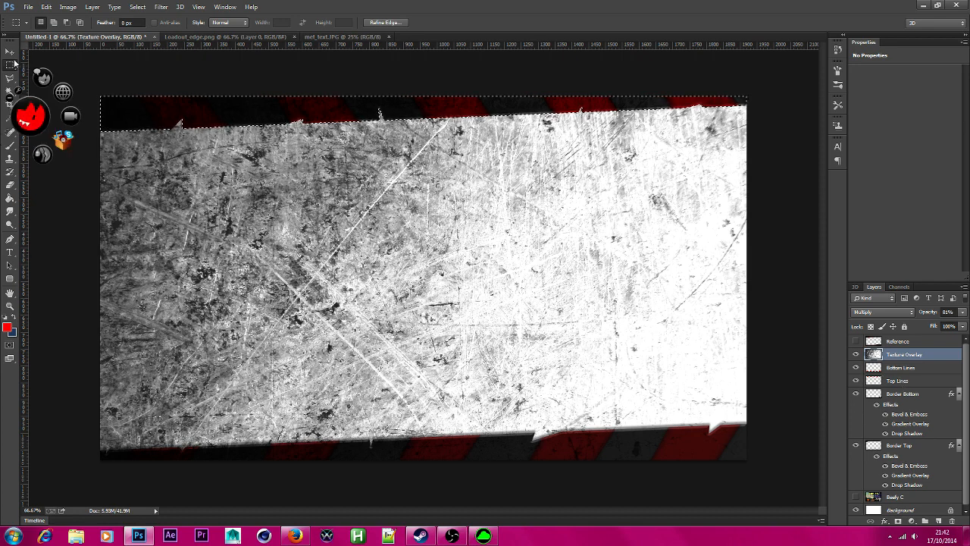
click(158, 67)
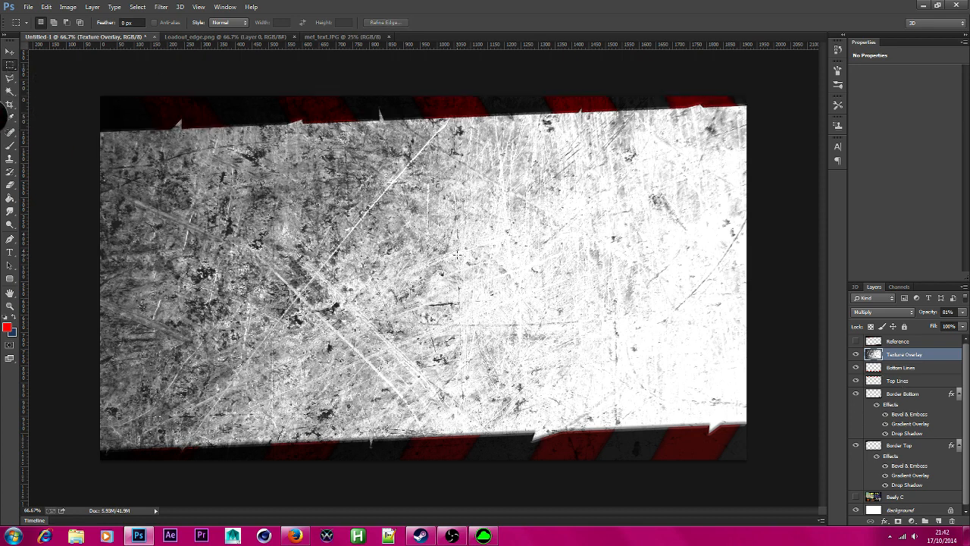
Step: Open Loadout_BG_Metal.png from the Pictures folder in Loadout_project > New Video and copy the entire image
click(28, 7)
click(46, 25)
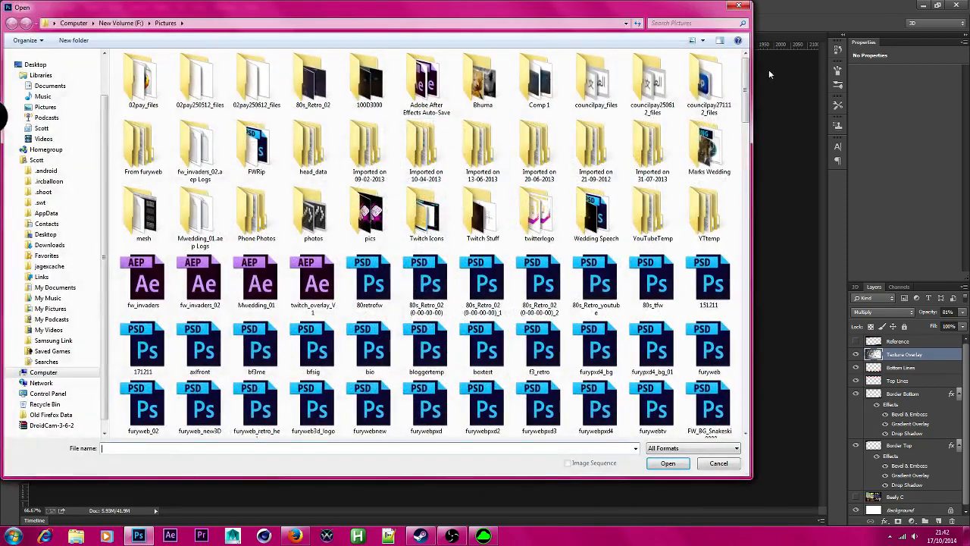
mouse_move(746, 85)
mouse_down()
mouse_move(746, 175)
mouse_move(755, 75)
mouse_up()
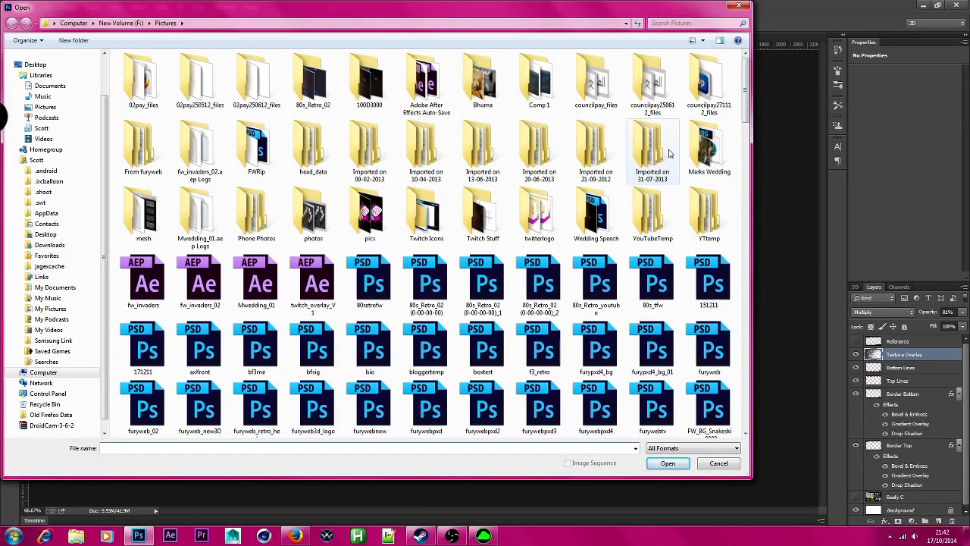
click(141, 24)
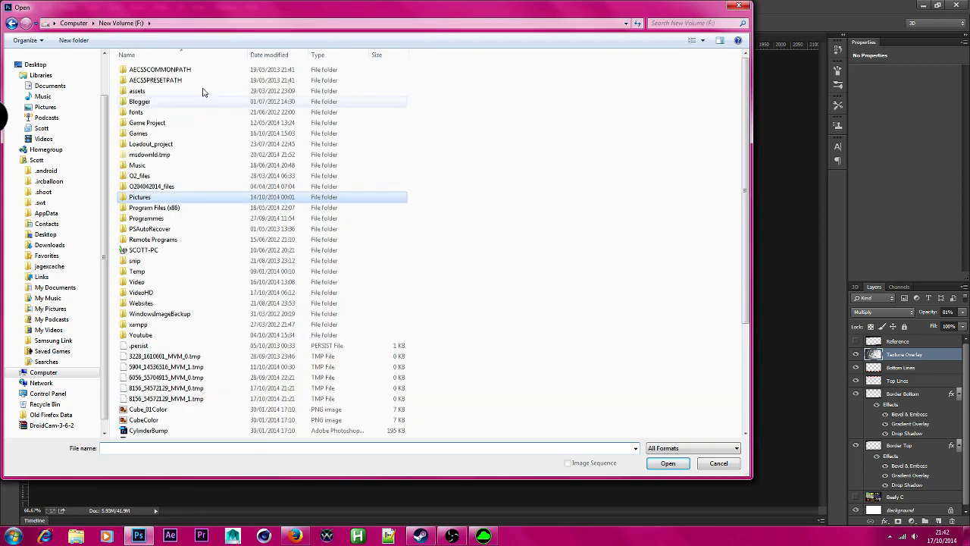
double_click(161, 147)
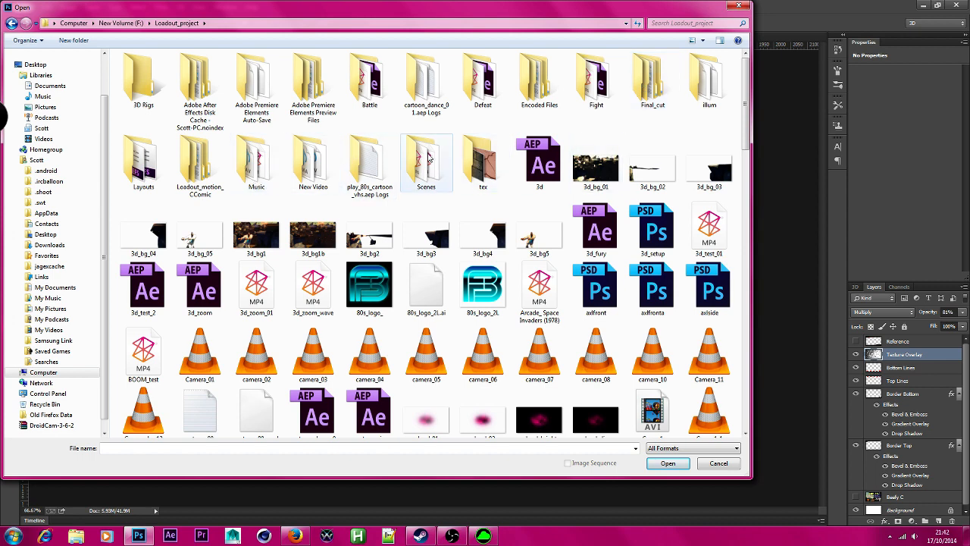
double_click(326, 163)
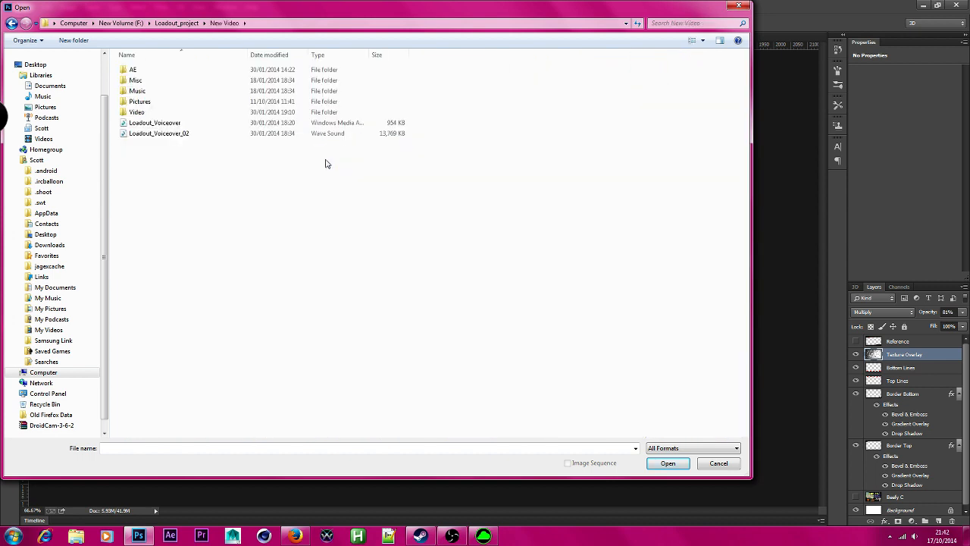
double_click(146, 101)
double_click(541, 155)
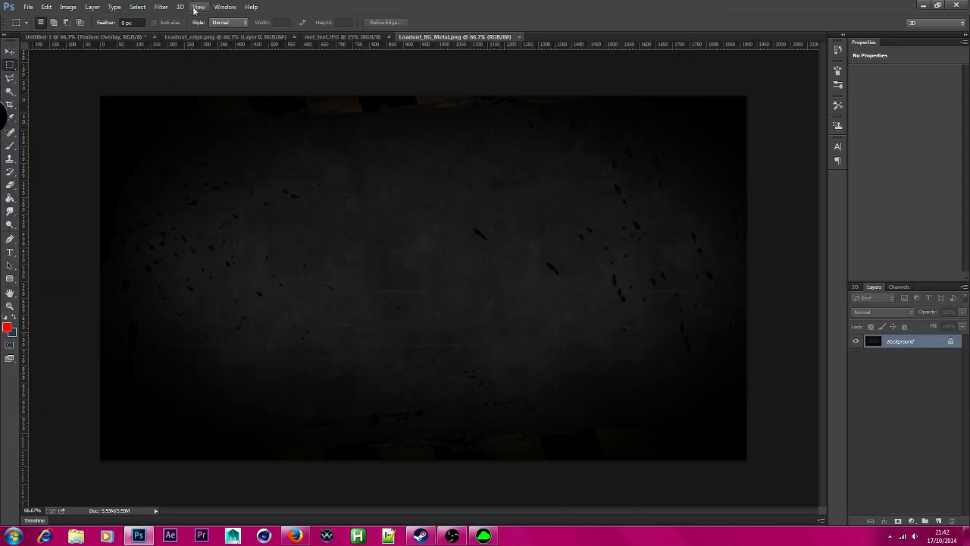
click(161, 7)
click(148, 16)
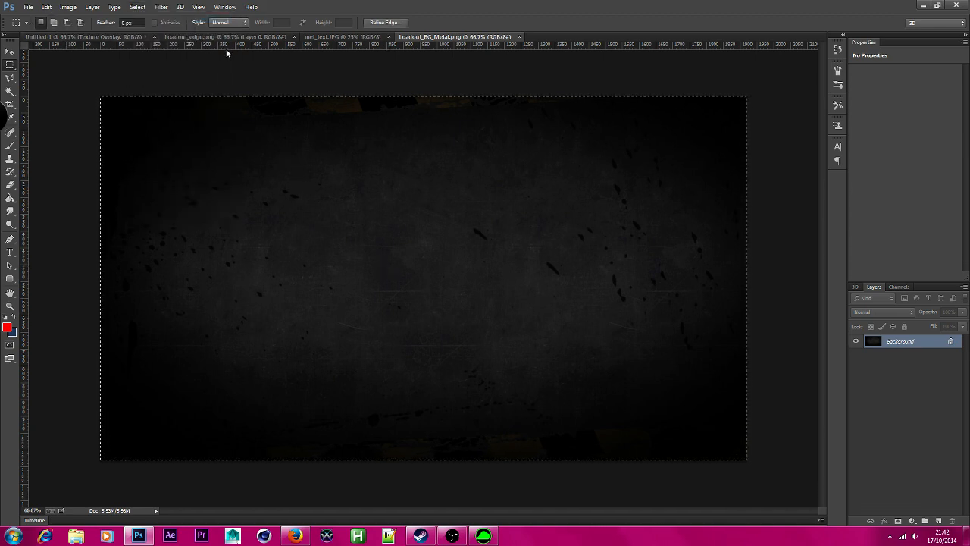
click(377, 36)
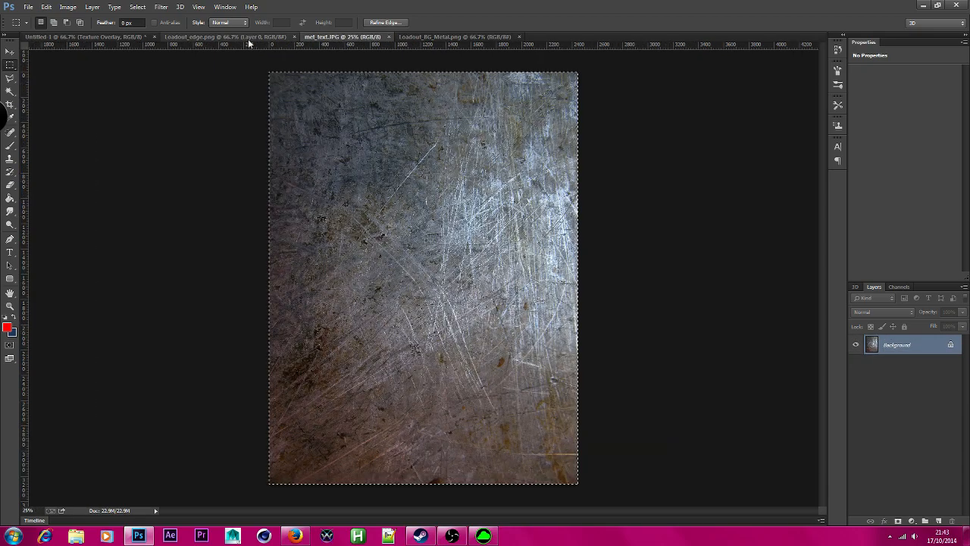
click(28, 7)
click(38, 27)
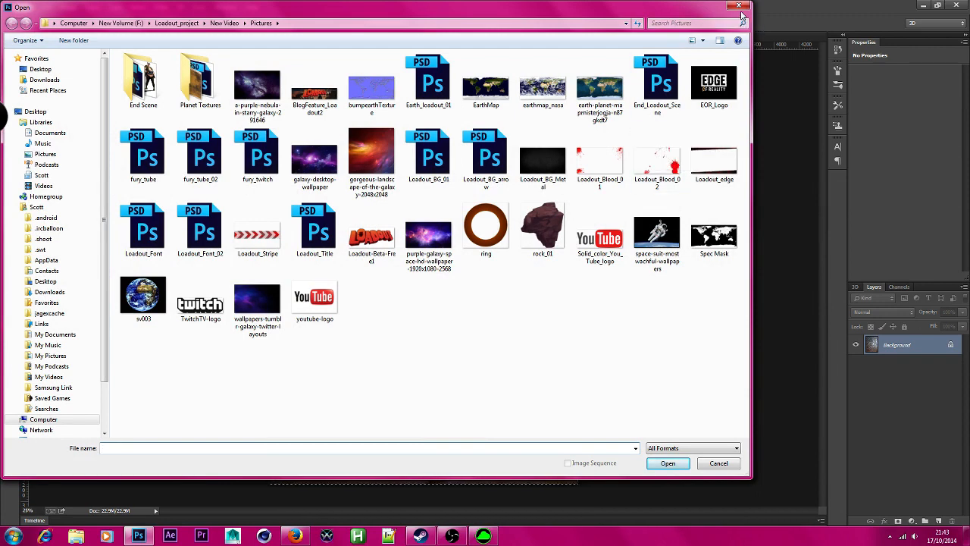
click(739, 6)
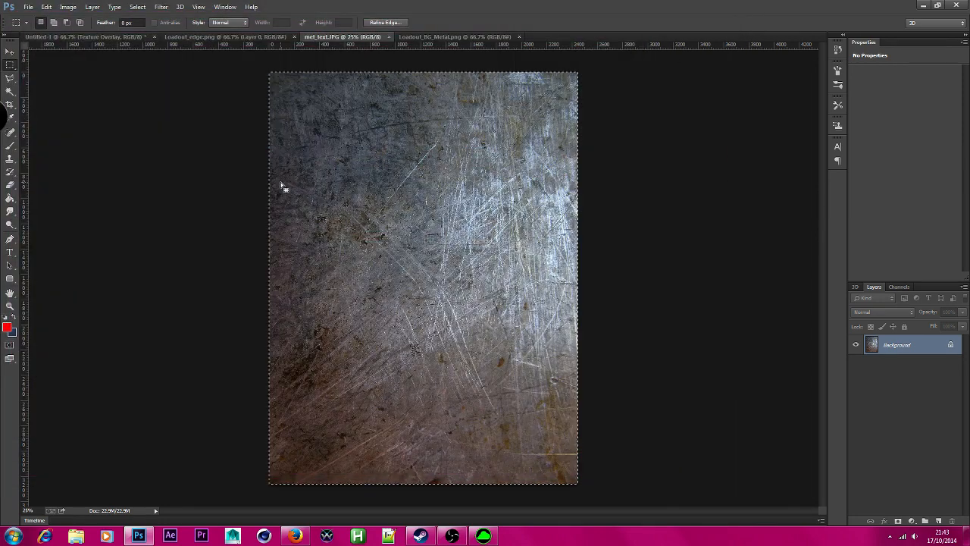
Step: Paste the dark metal background into the overlay document and place it between the Texture Overlay and Bottom Lines layers
click(95, 37)
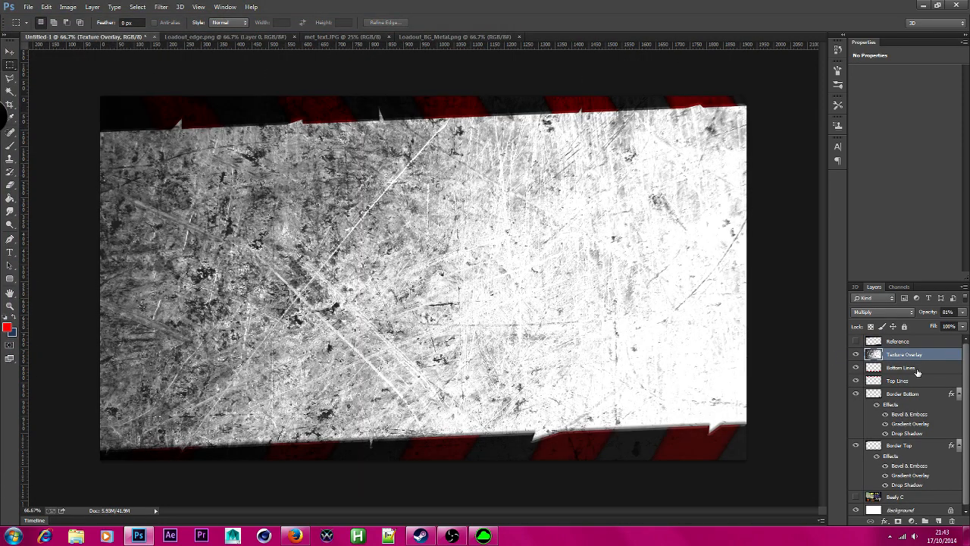
key(ctrl+v)
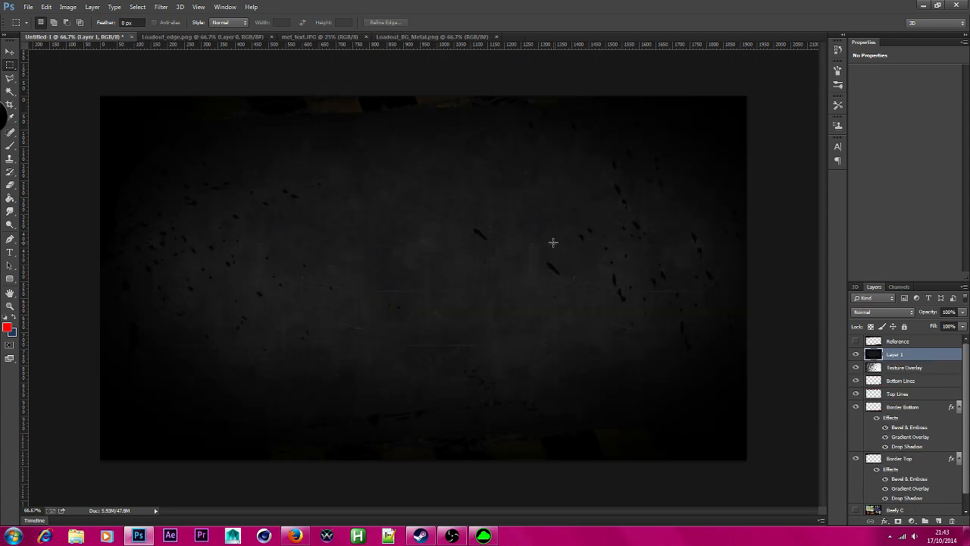
drag(907, 356, 950, 502)
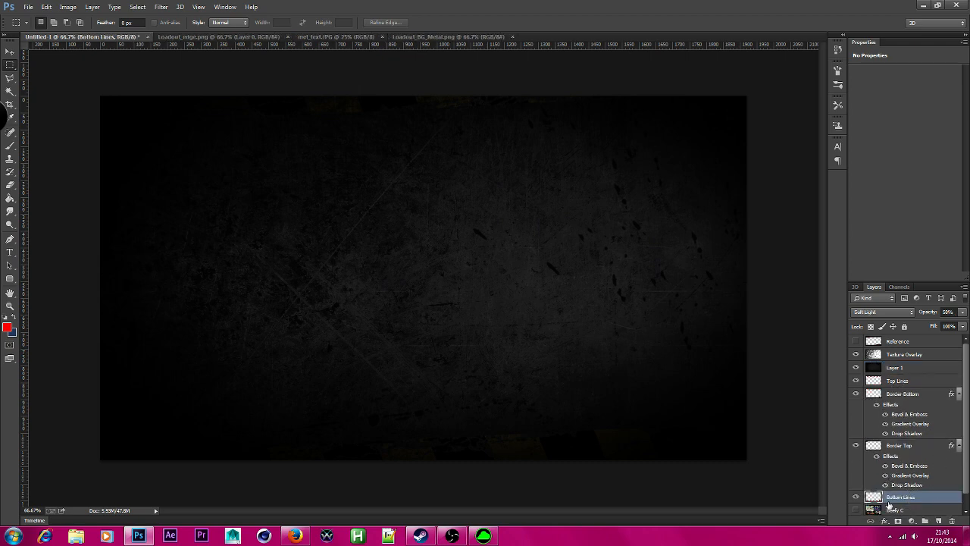
drag(904, 504, 910, 373)
Step: Rename the pasted background layer LO_BG and move it directly beneath the Border Top layer
click(906, 367)
double_click(895, 368)
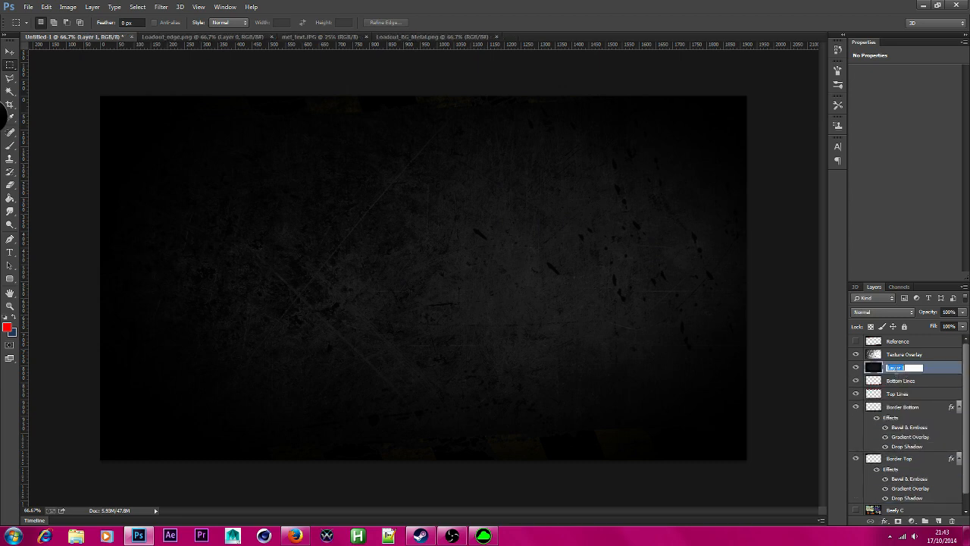
key(BackSpace)
key(Return)
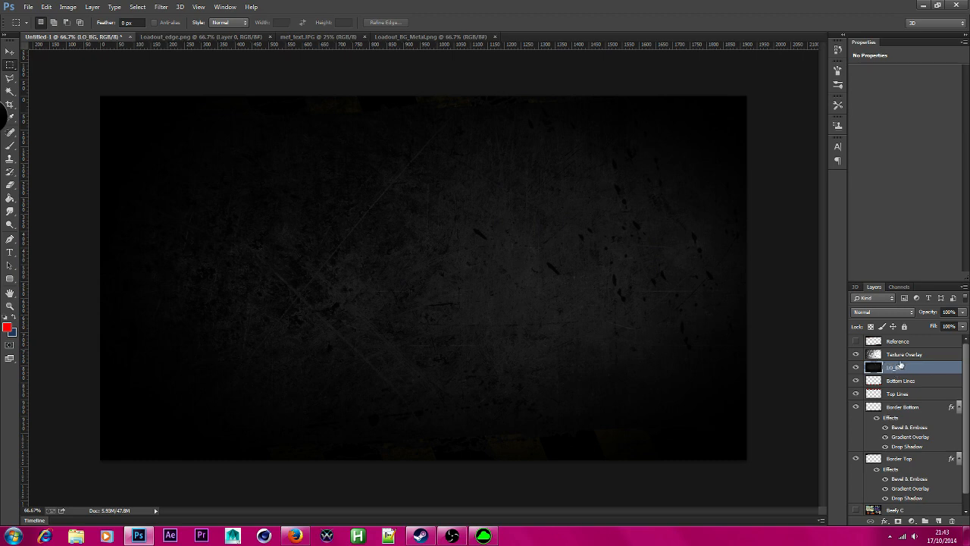
drag(902, 370, 932, 504)
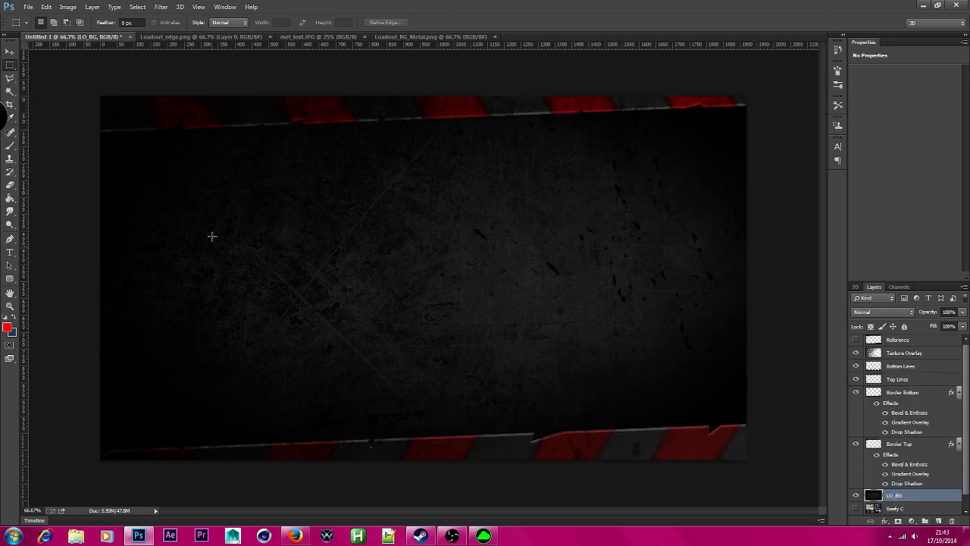
Step: Compare the design with and without the Texture Overlay layer, leaving the layer visible
click(856, 353)
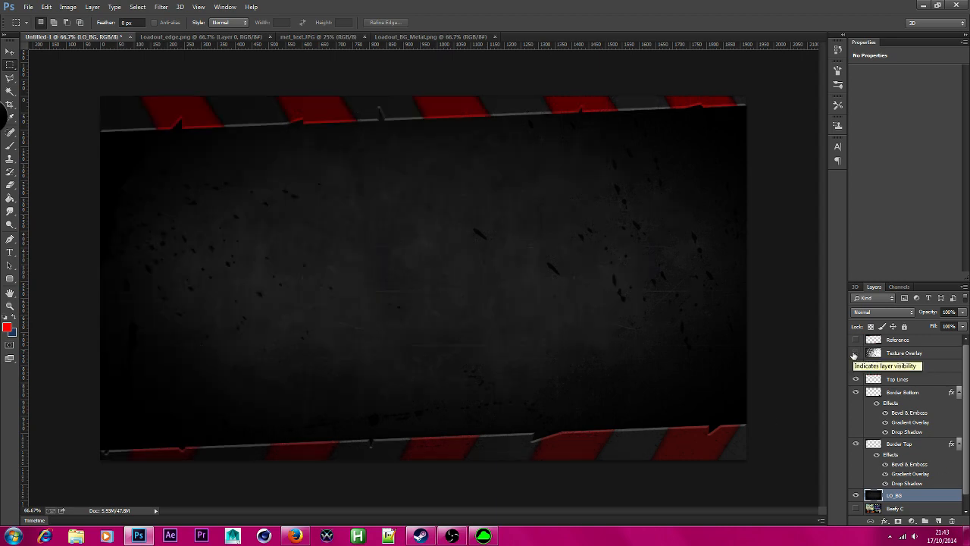
click(856, 353)
click(856, 354)
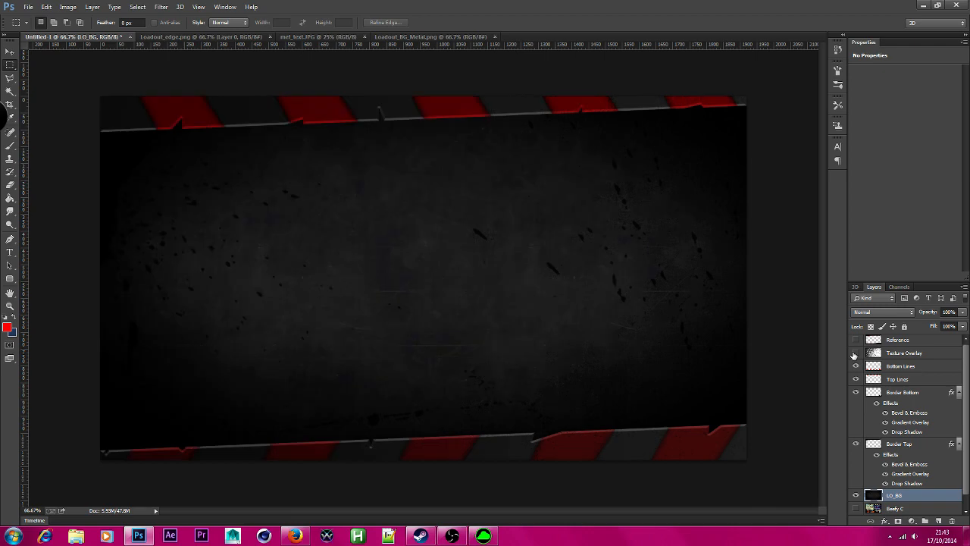
click(855, 354)
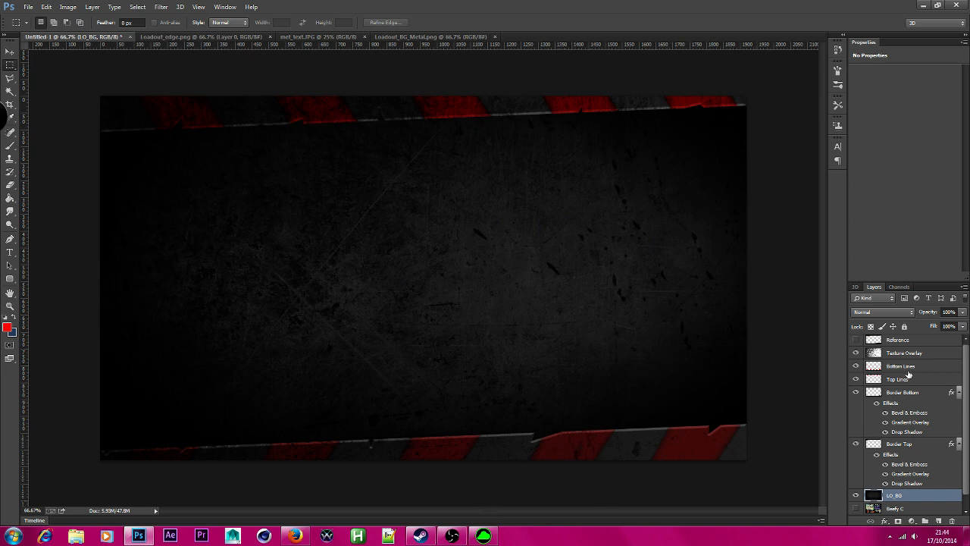
Step: Adjust the opacity of the Bottom Lines layer and make Top Lines the active layer
click(902, 355)
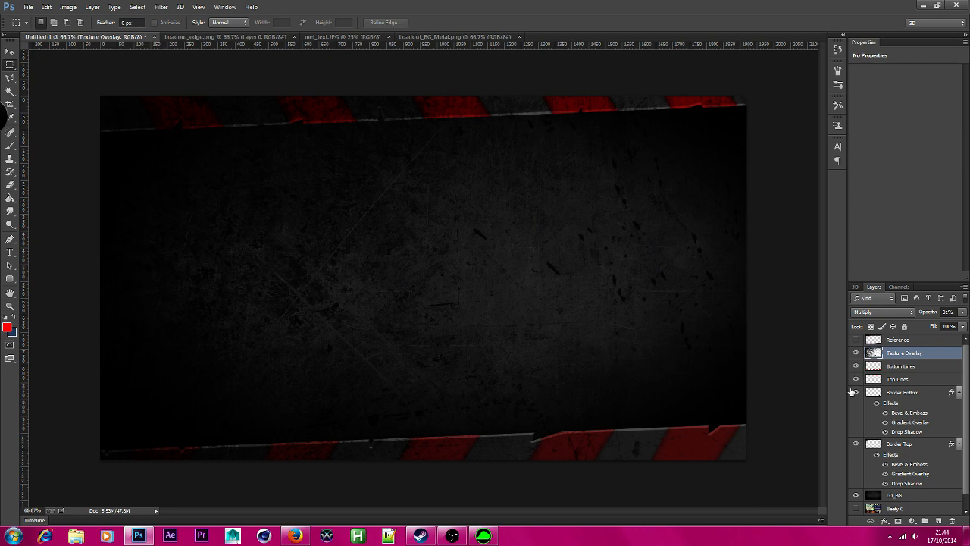
click(906, 376)
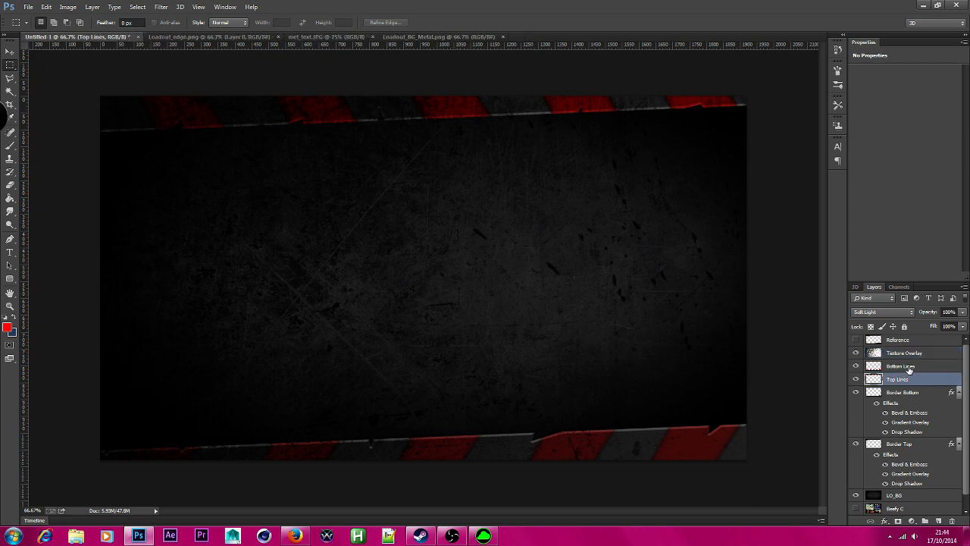
click(913, 367)
click(962, 312)
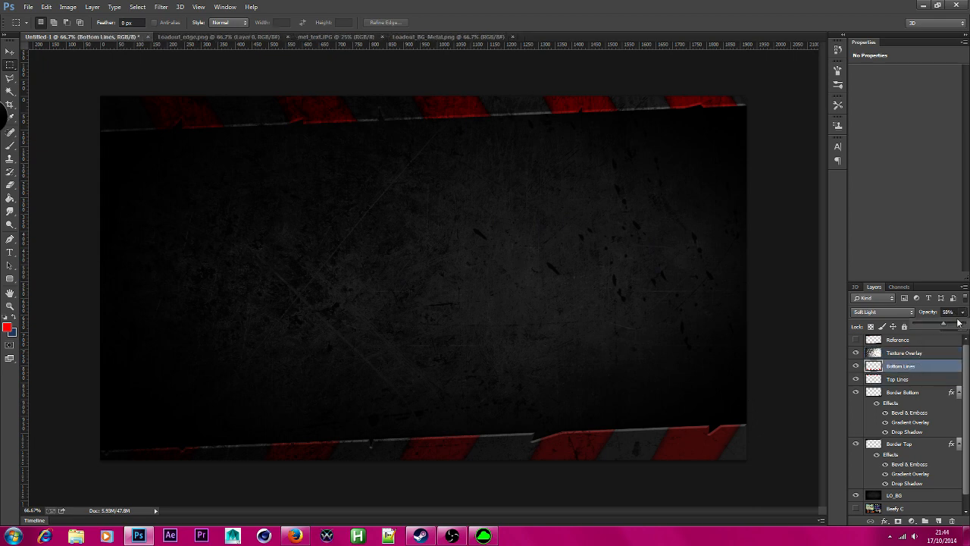
drag(951, 334, 930, 335)
click(938, 380)
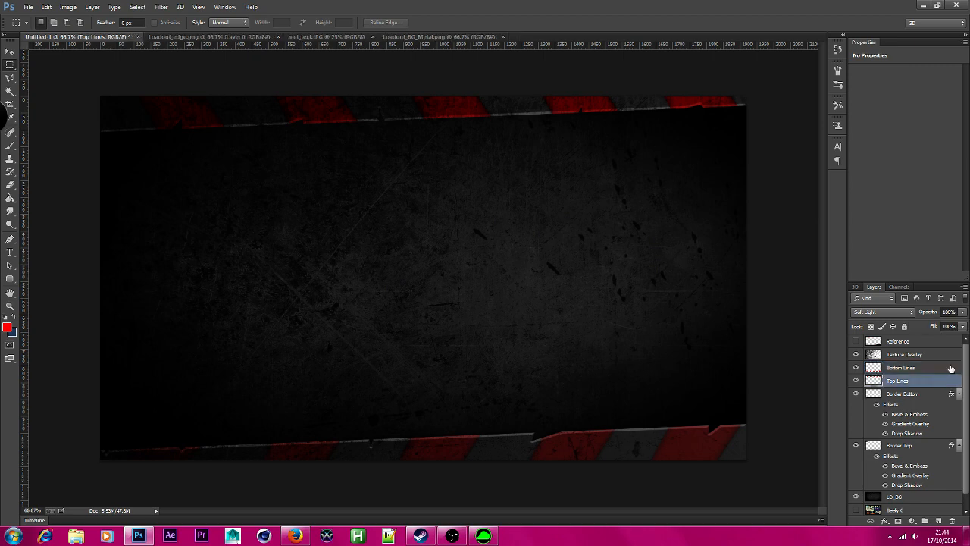
Step: Compare the settings of the stripe and texture layers, and set the Bottom Lines layer's opacity to 100%
click(924, 368)
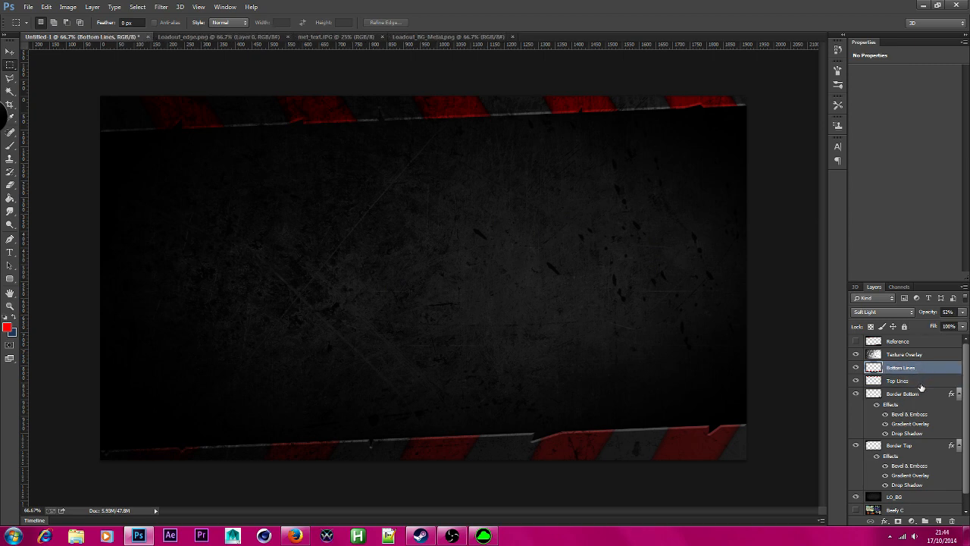
click(921, 386)
click(925, 356)
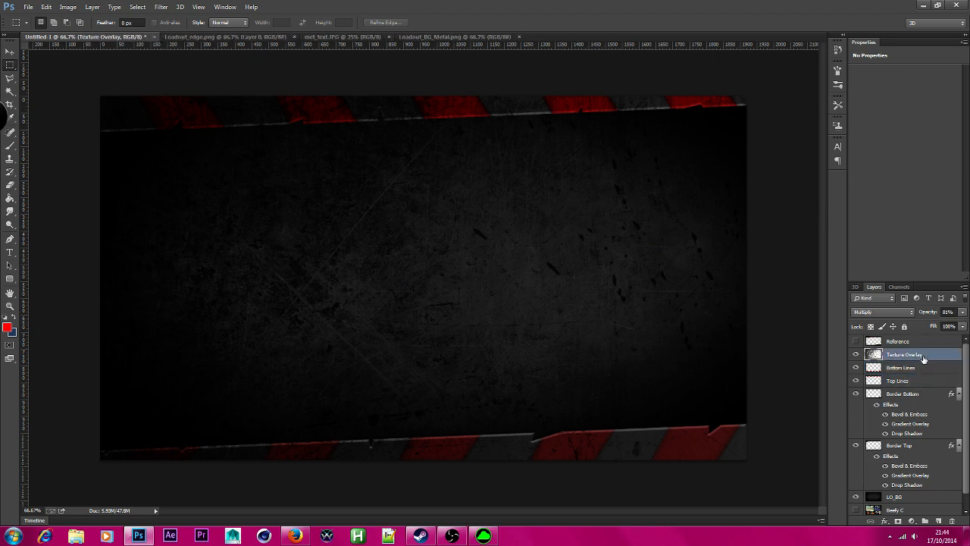
click(927, 380)
click(930, 370)
click(932, 384)
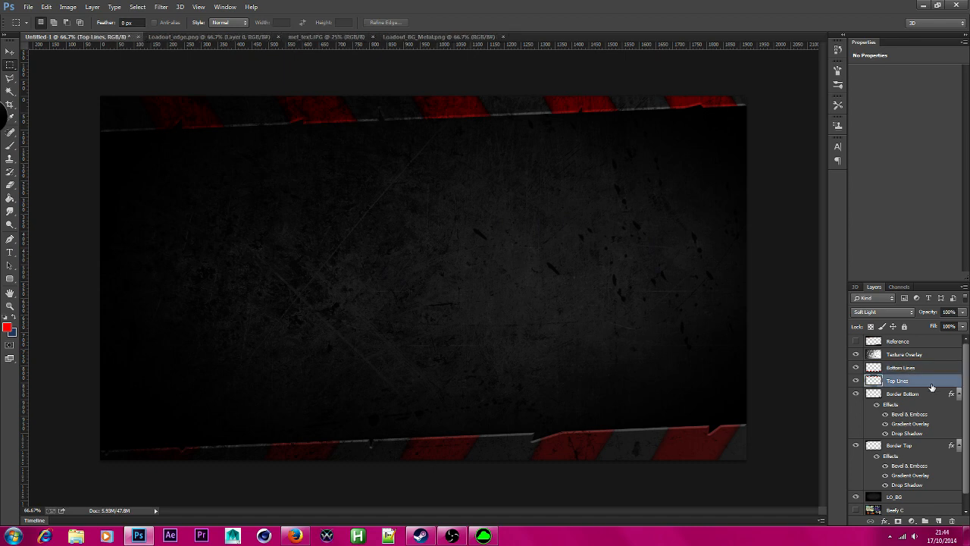
click(932, 370)
click(962, 312)
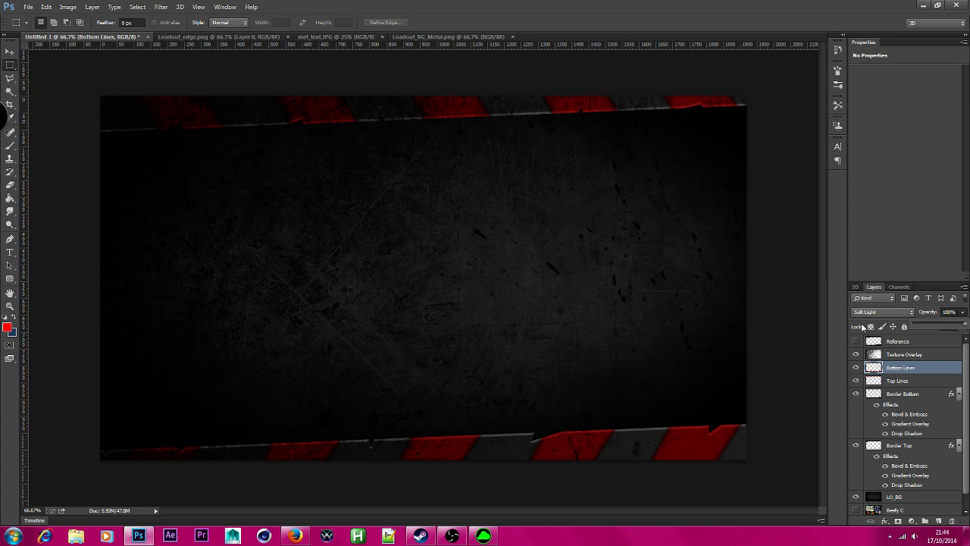
Step: Move the Texture Overlay layer upward and stretch its width to 116.36% so the scratches spread across the canvas
click(924, 358)
click(8, 50)
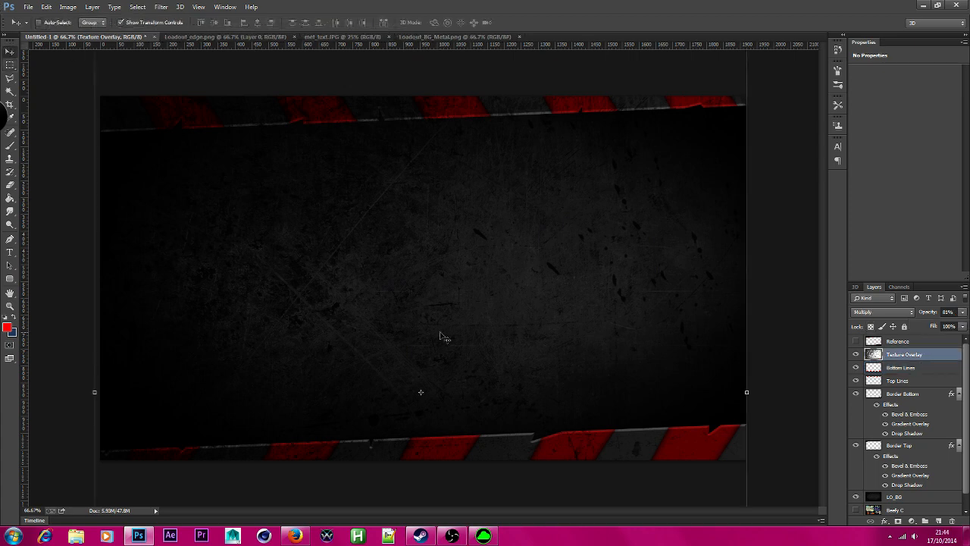
drag(440, 336, 444, 219)
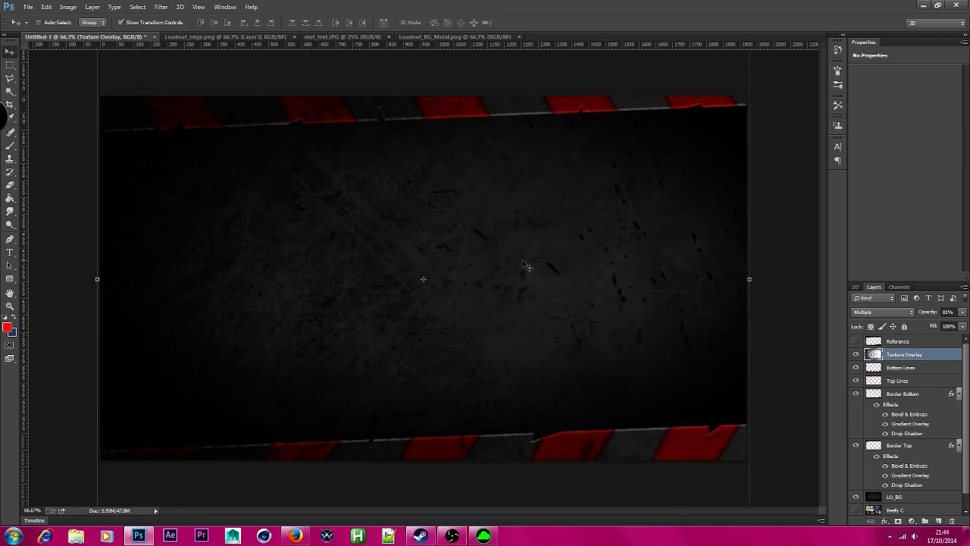
drag(750, 279, 866, 280)
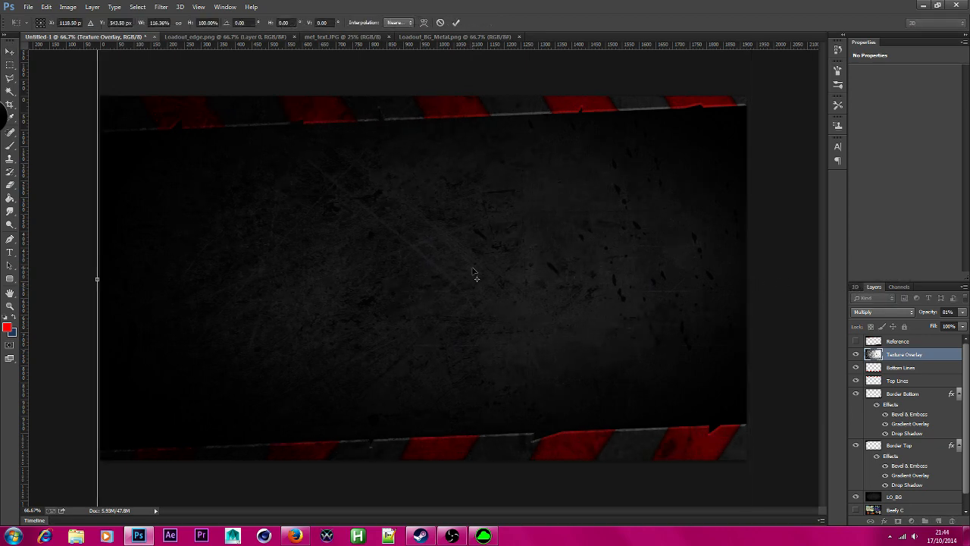
drag(482, 279, 474, 307)
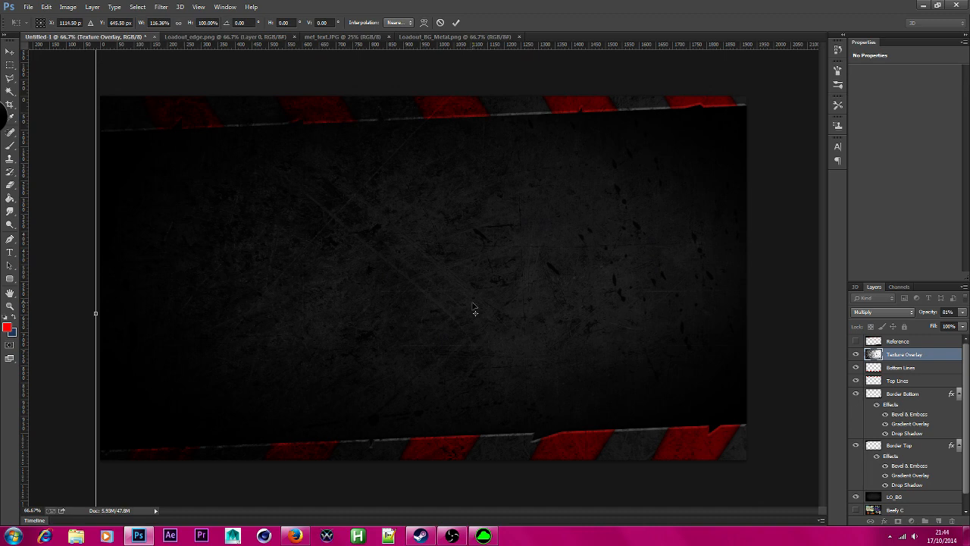
key(Return)
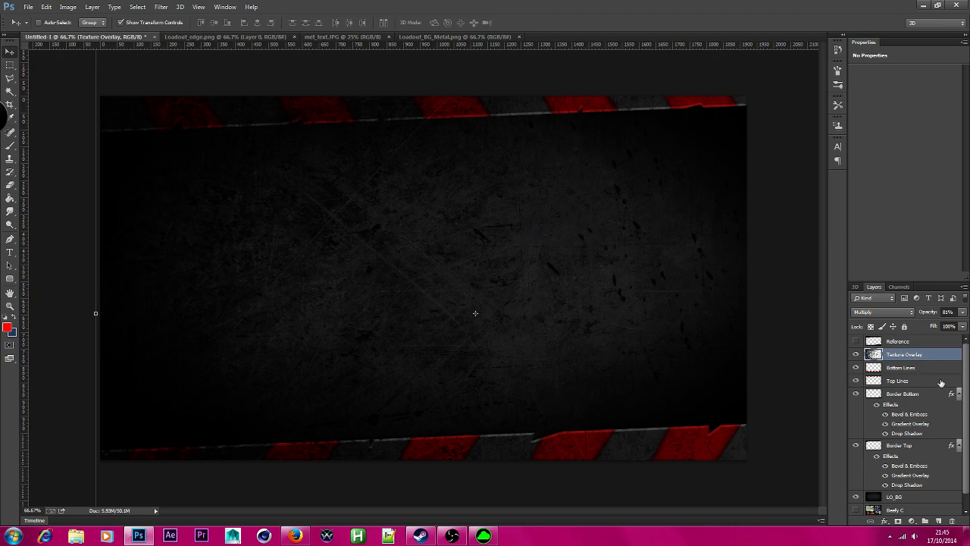
Step: Strengthen the Border Top layer's drop shadow with 100% opacity, 18 px distance and 92 px size
click(930, 446)
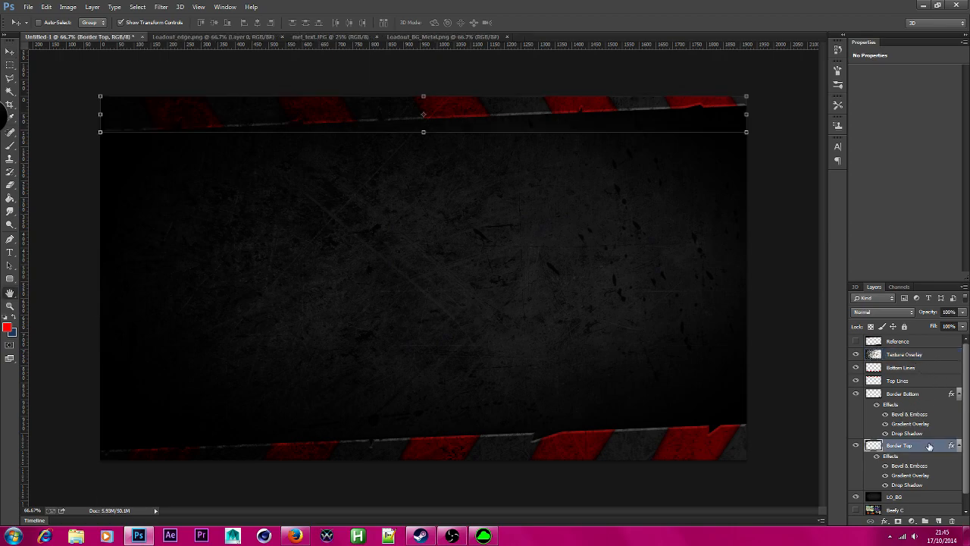
double_click(929, 446)
click(638, 300)
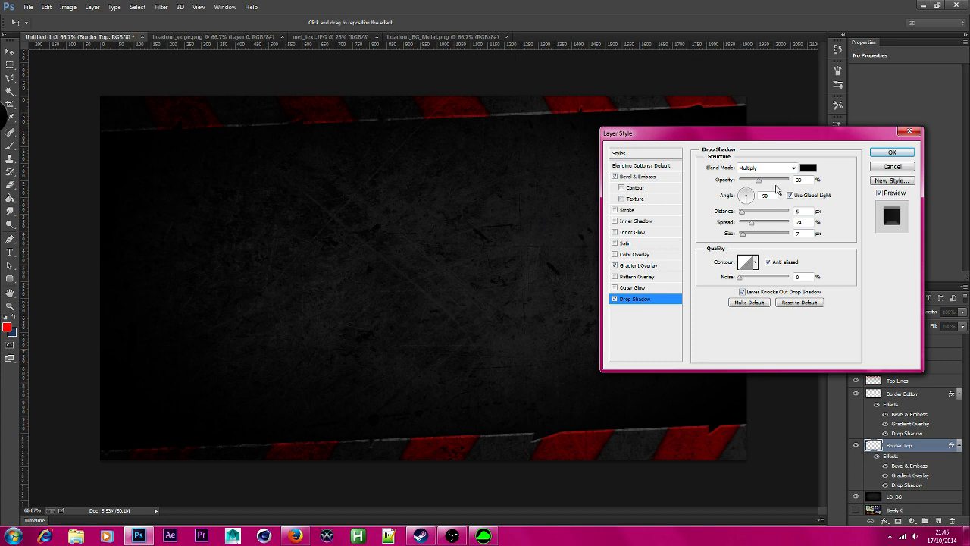
drag(758, 180, 788, 185)
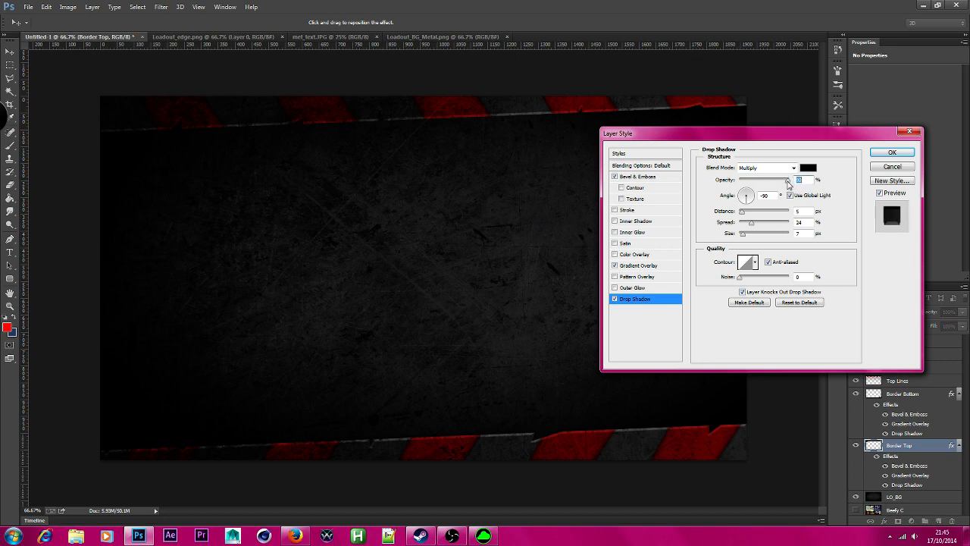
drag(744, 212, 759, 234)
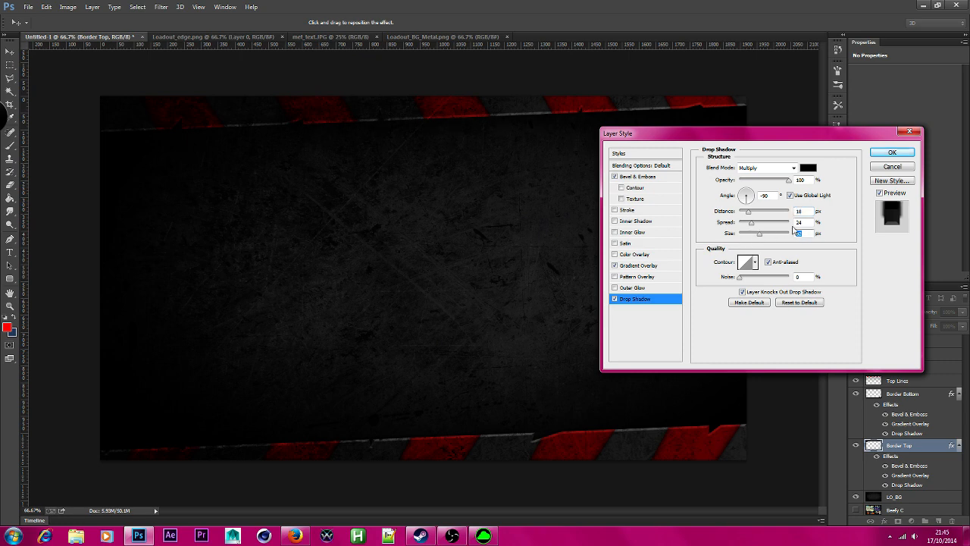
click(892, 153)
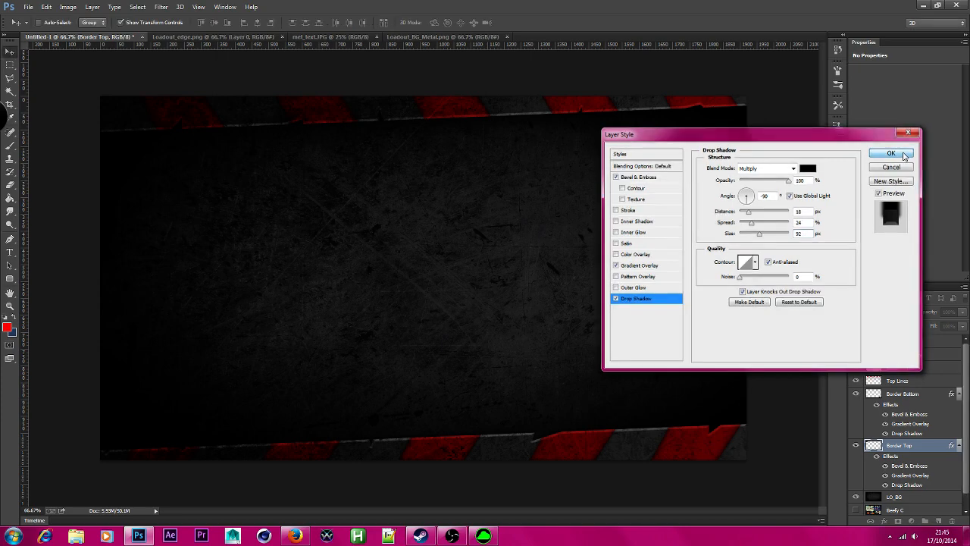
Step: Strengthen the Border Bottom layer's drop shadow by setting its opacity to 62% and increasing its size
double_click(917, 394)
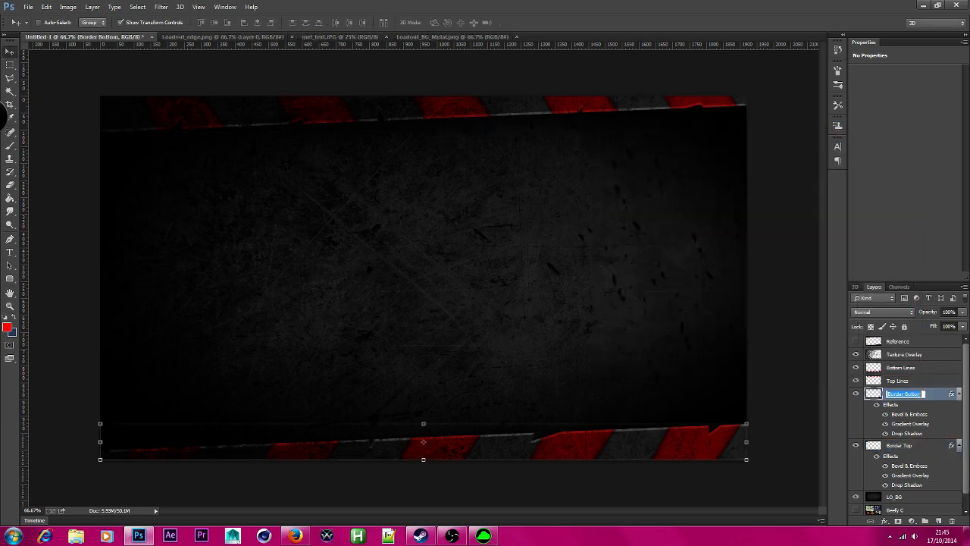
double_click(940, 401)
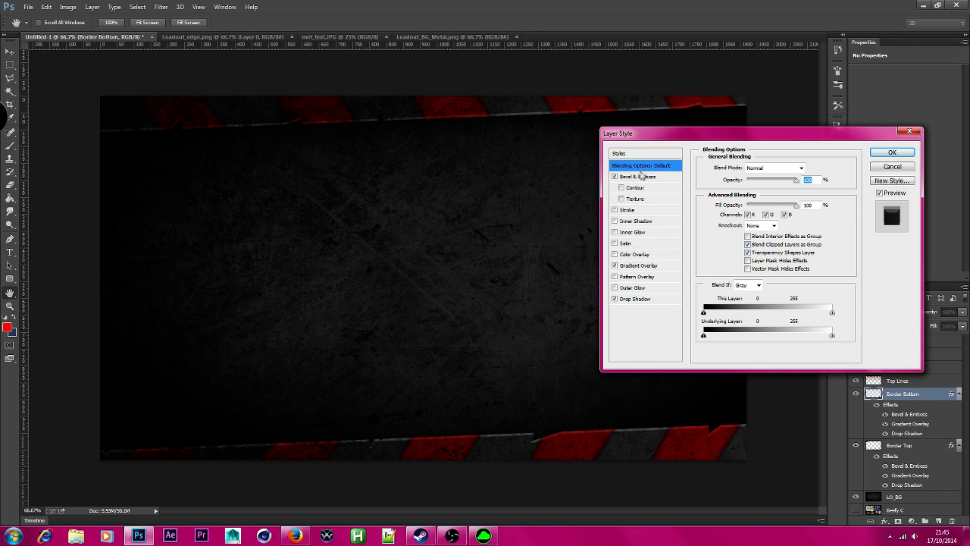
click(645, 299)
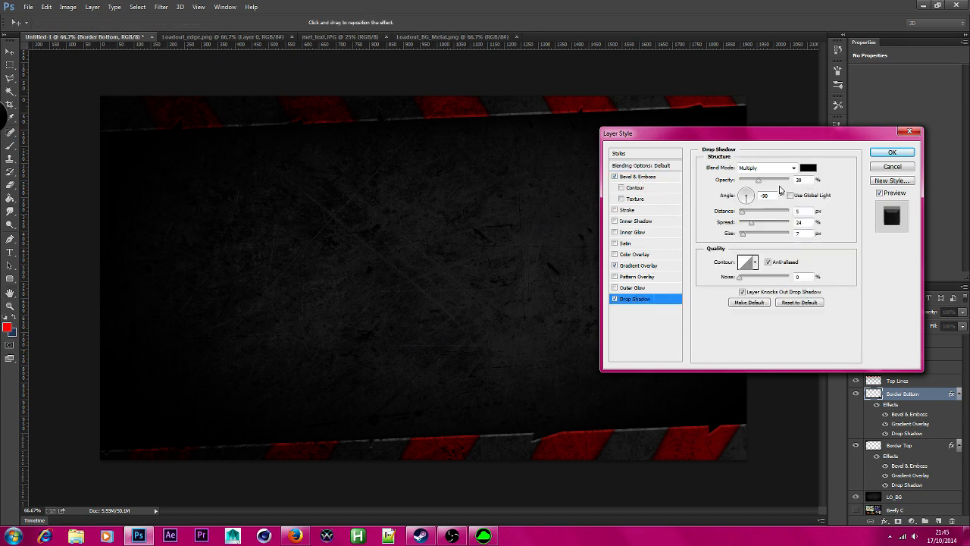
mouse_move(766, 183)
mouse_down()
mouse_move(776, 183)
mouse_move(747, 190)
mouse_move(771, 192)
mouse_up()
drag(743, 234, 751, 236)
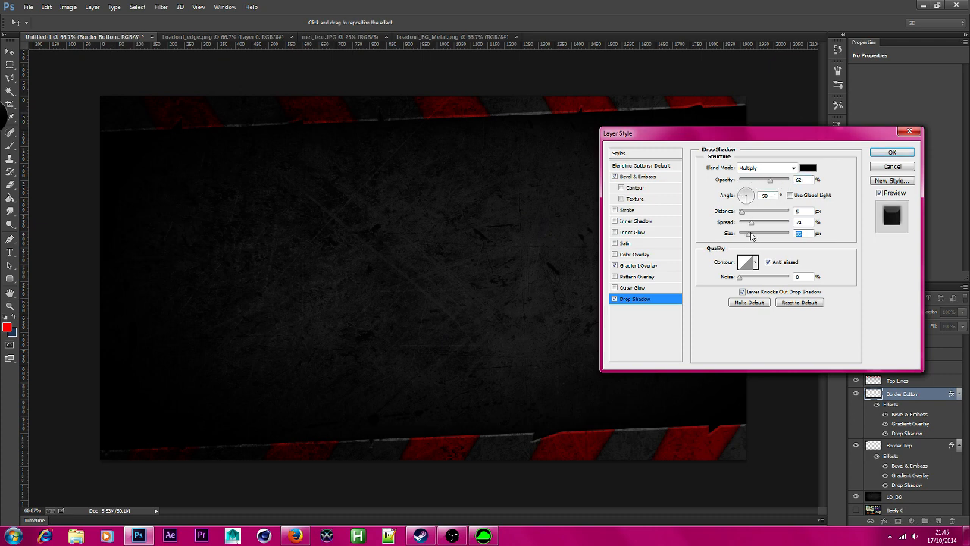
click(892, 152)
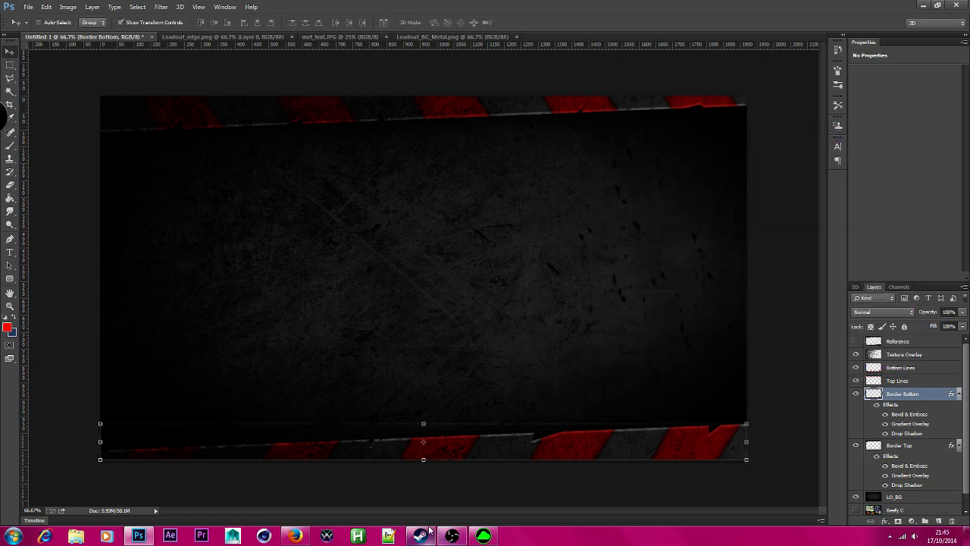
Step: Check the live Twitch stream and its chat in Firefox, and return to Photoshop
click(295, 536)
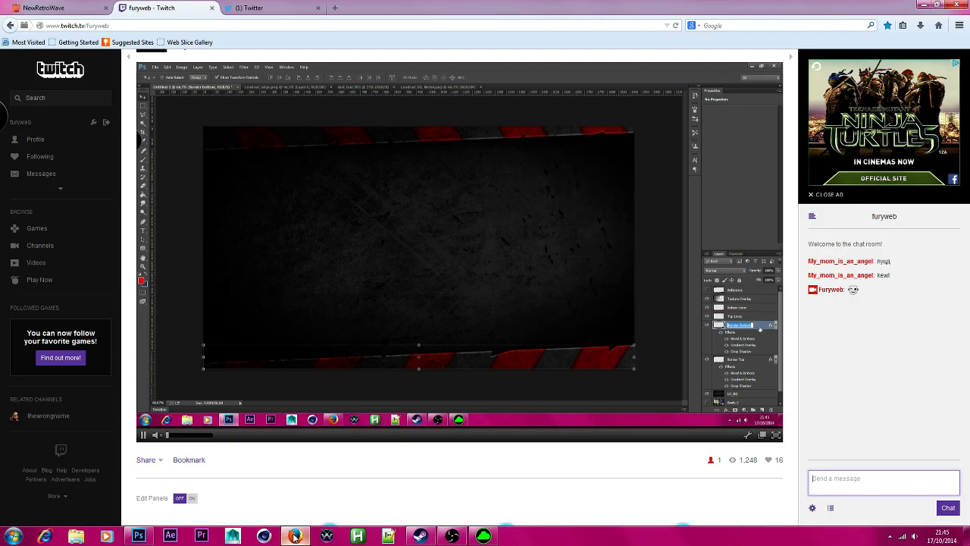
click(295, 536)
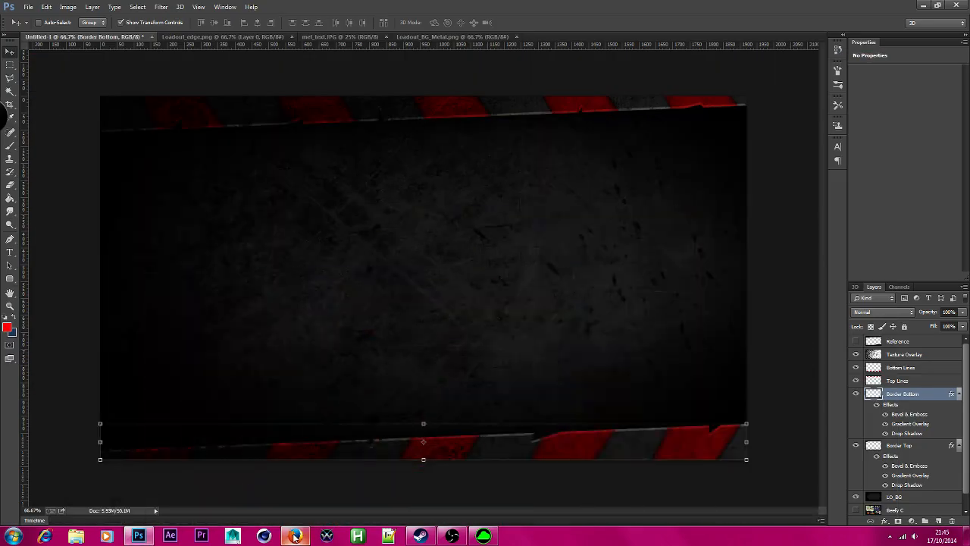
Step: Move the Beefy C layer to the top of the layer stack, show it for reference and hide it again
click(10, 63)
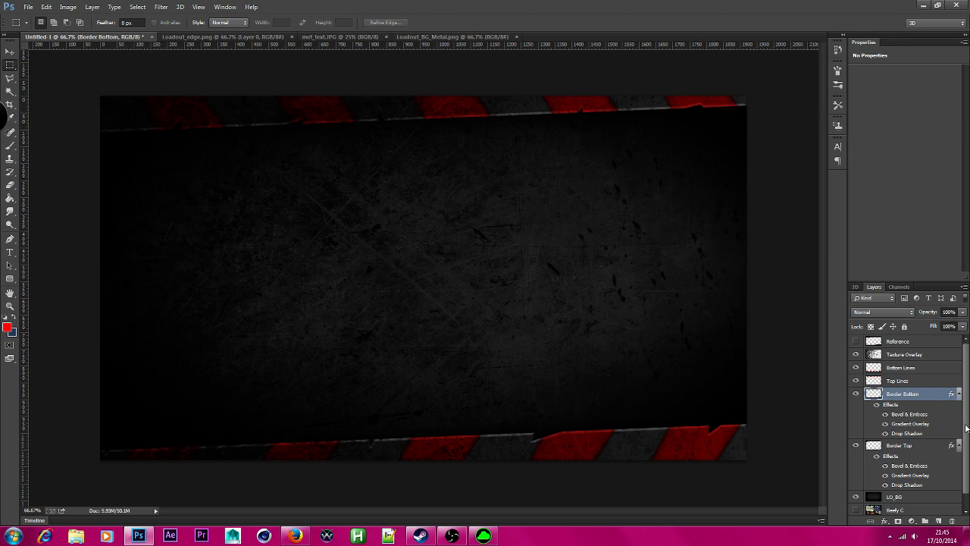
scroll(966, 429, down, 1)
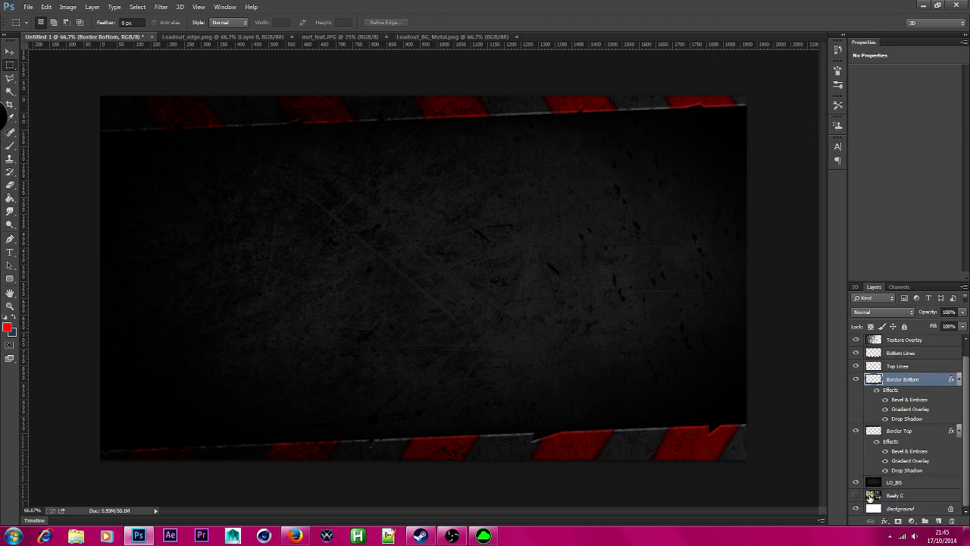
click(856, 495)
click(900, 485)
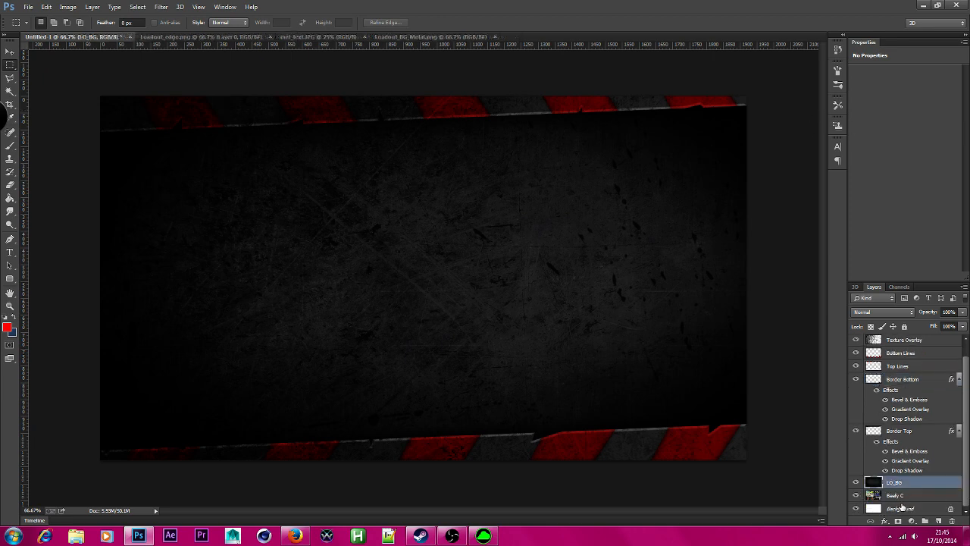
click(913, 497)
drag(938, 498, 914, 338)
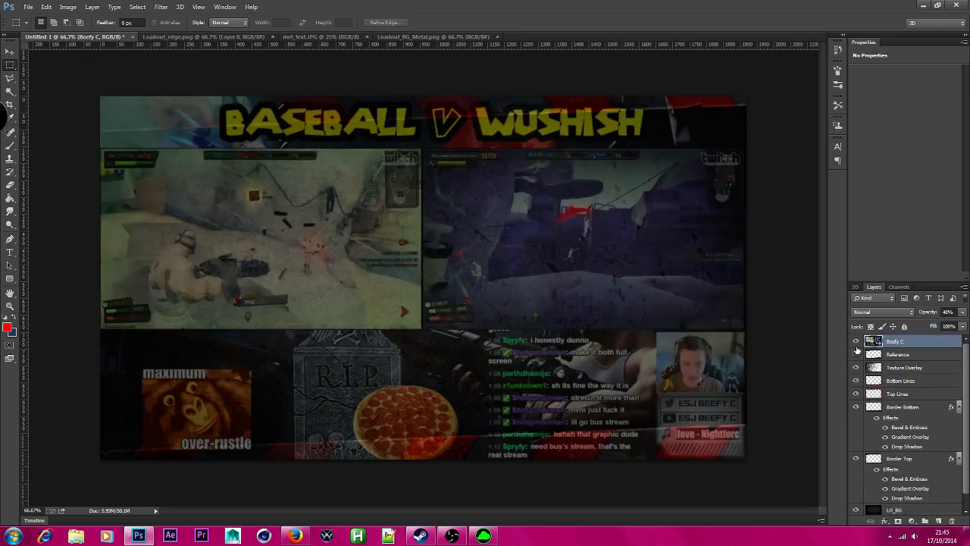
click(856, 353)
click(856, 341)
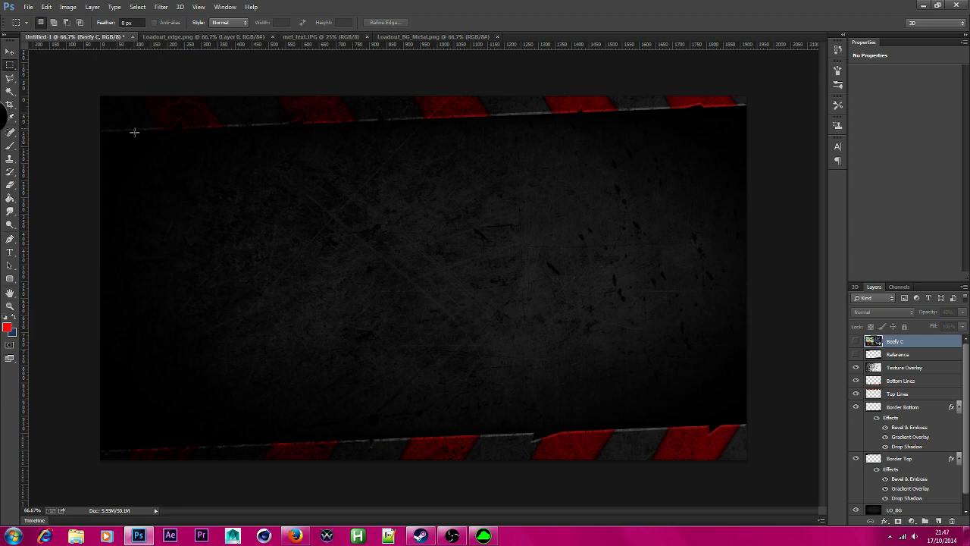
Step: Show the Beefy C layer at 100% opacity and select its left gameplay image with a rectangular marquee
click(856, 341)
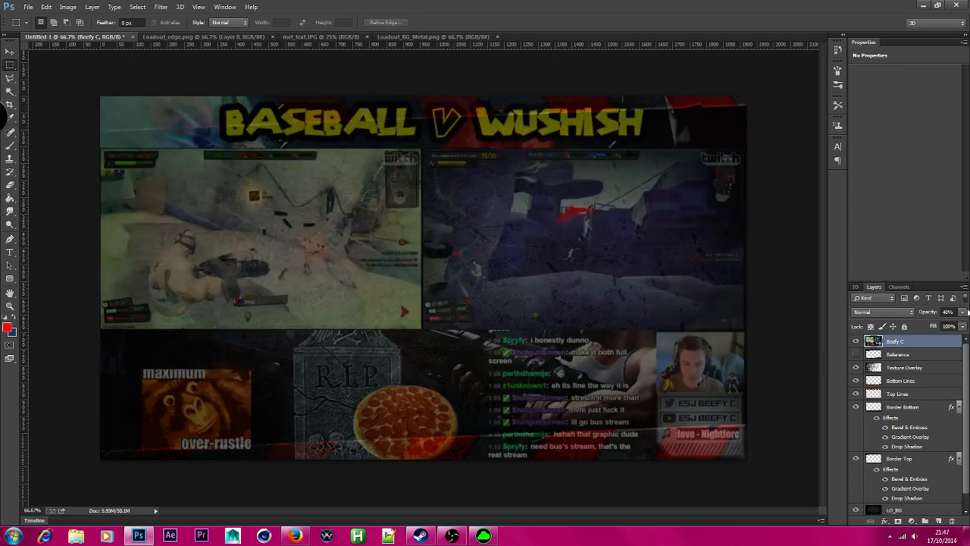
click(963, 312)
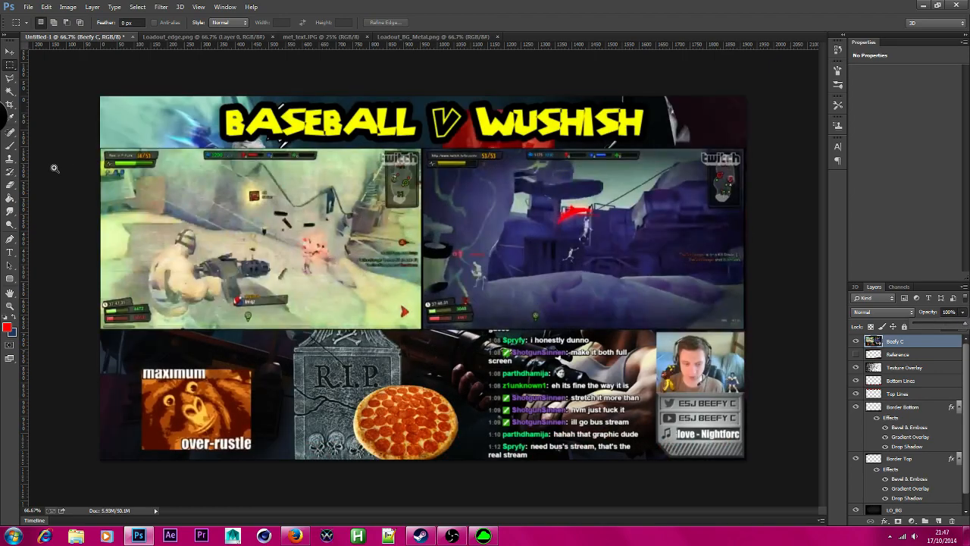
scroll(55, 167, up, 1)
scroll(176, 284, up, 1)
scroll(134, 240, up, 2)
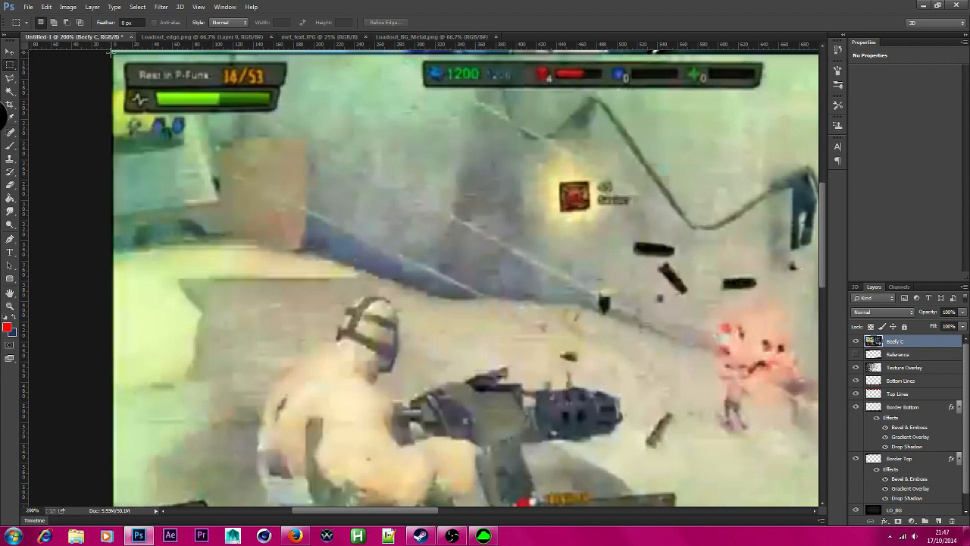
drag(112, 51, 693, 421)
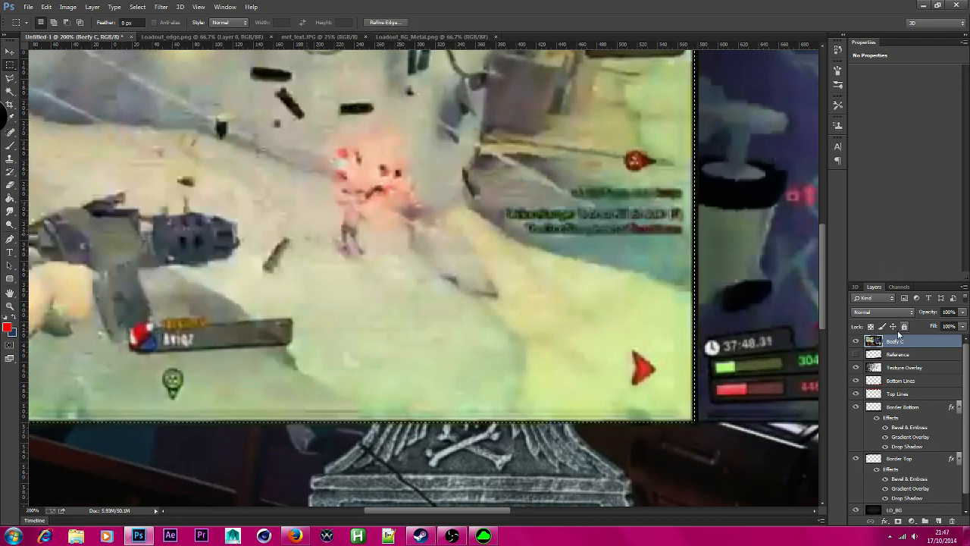
Step: Hide Beefy C, paste the copied gameplay image as a new layer and place it just beneath the top border
click(857, 342)
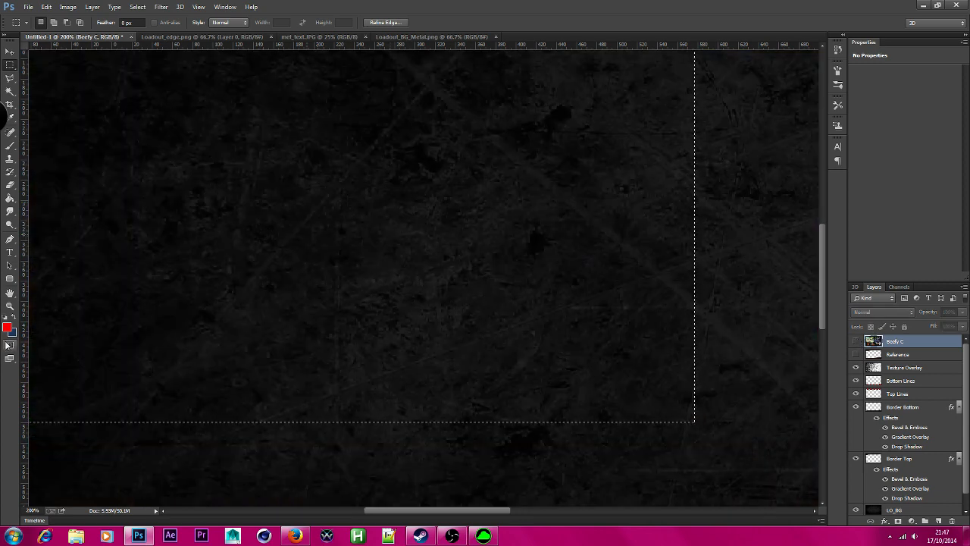
click(10, 306)
alt+click(344, 319)
alt+click(344, 319)
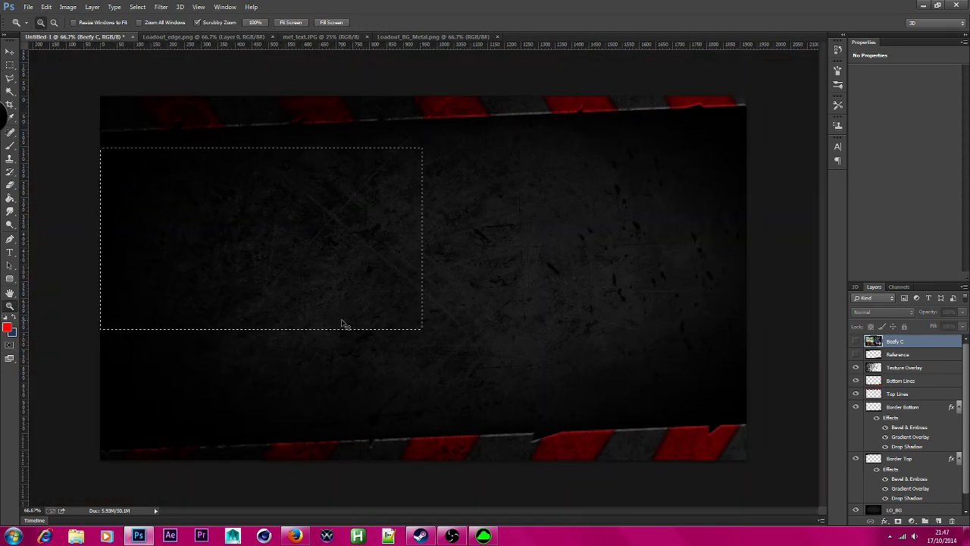
key(ctrl+v)
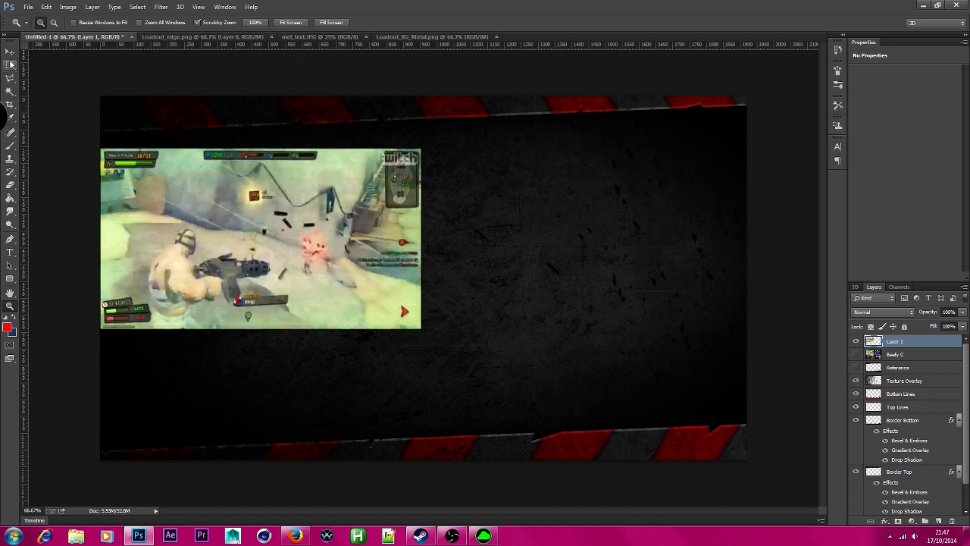
click(10, 51)
drag(336, 235, 347, 216)
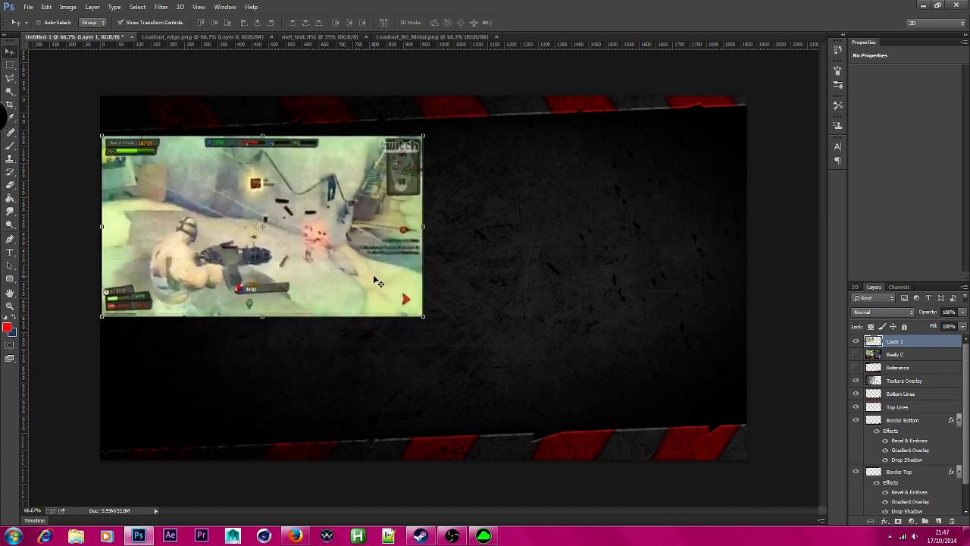
Step: Browse to the Pictures folder on New Volume (F:) to find an image to open
click(28, 7)
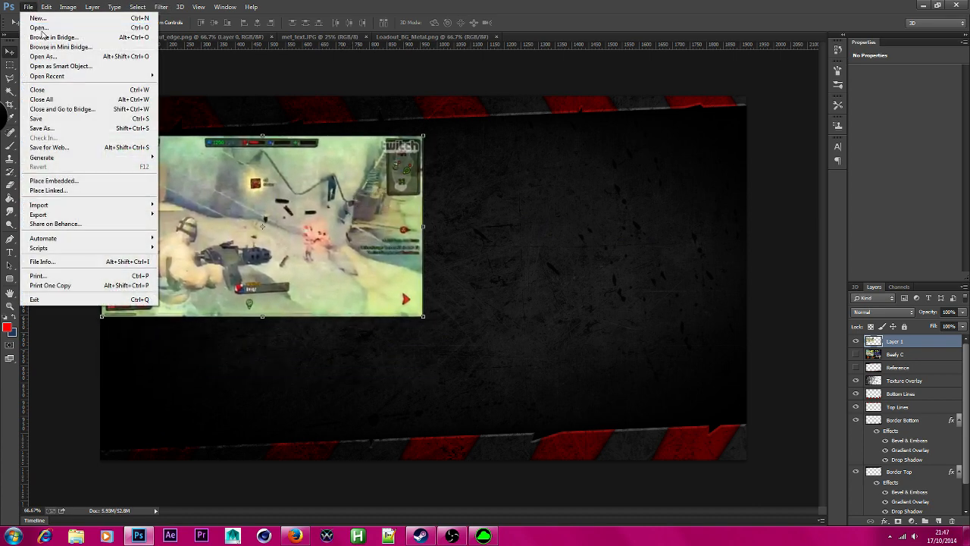
click(34, 24)
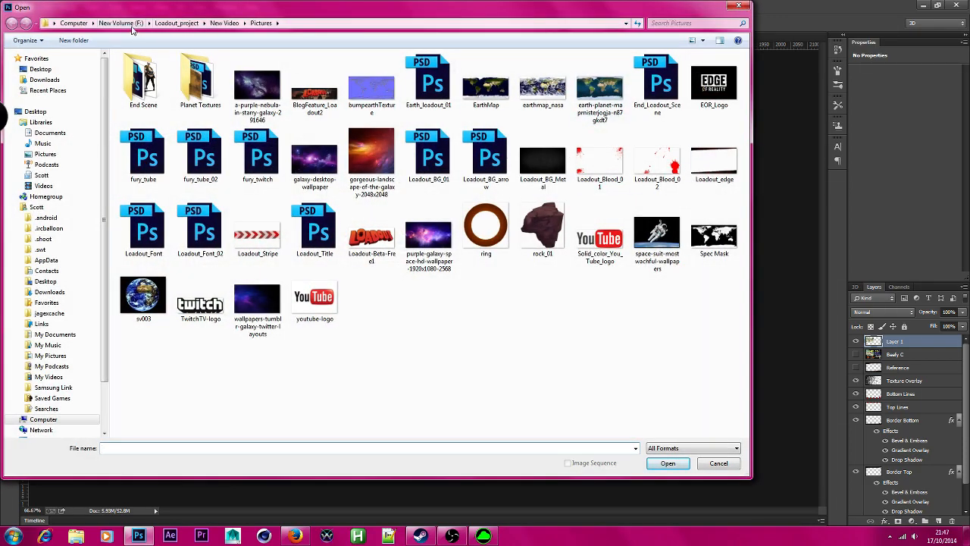
click(122, 22)
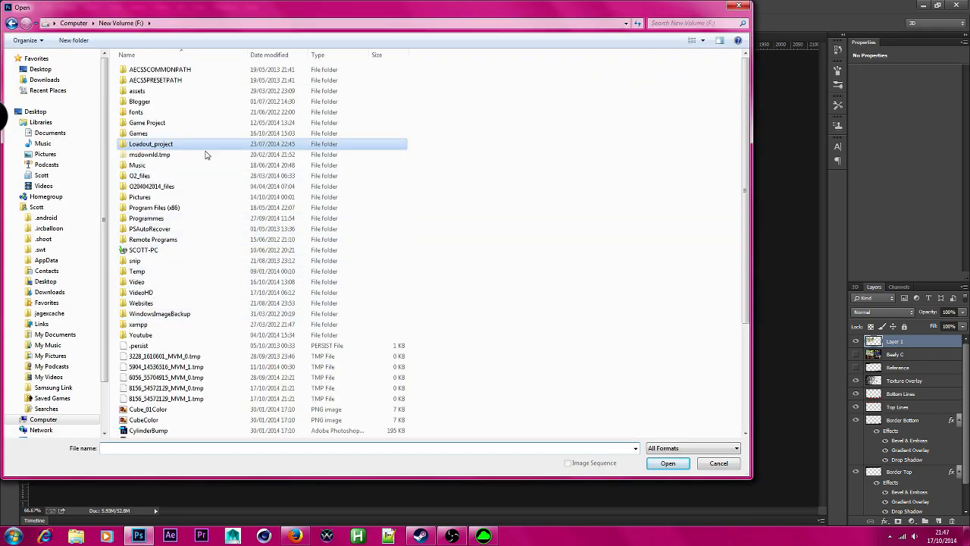
double_click(151, 196)
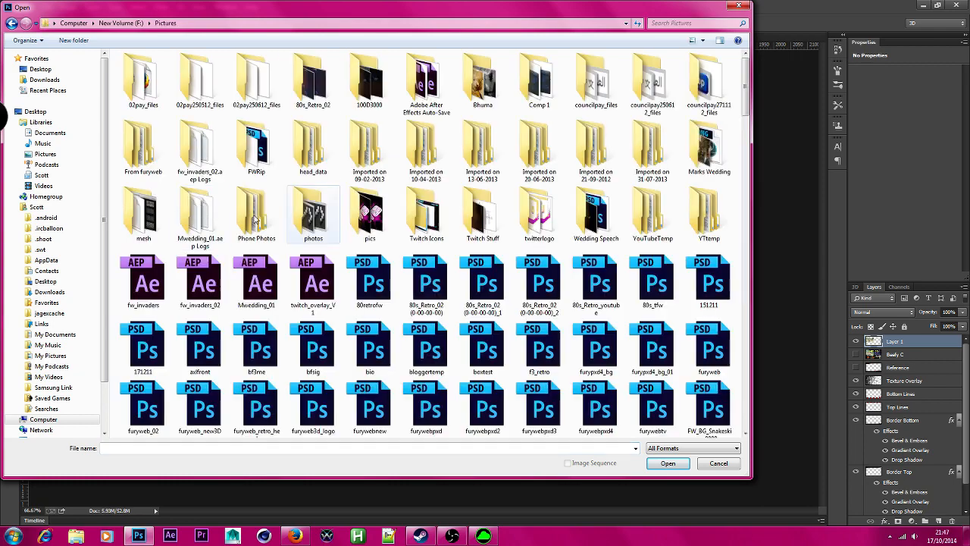
Step: Find and open the lo_brg_01 game screenshot from the Pictures folder
scroll(442, 337, down, 5)
scroll(442, 337, down, 5)
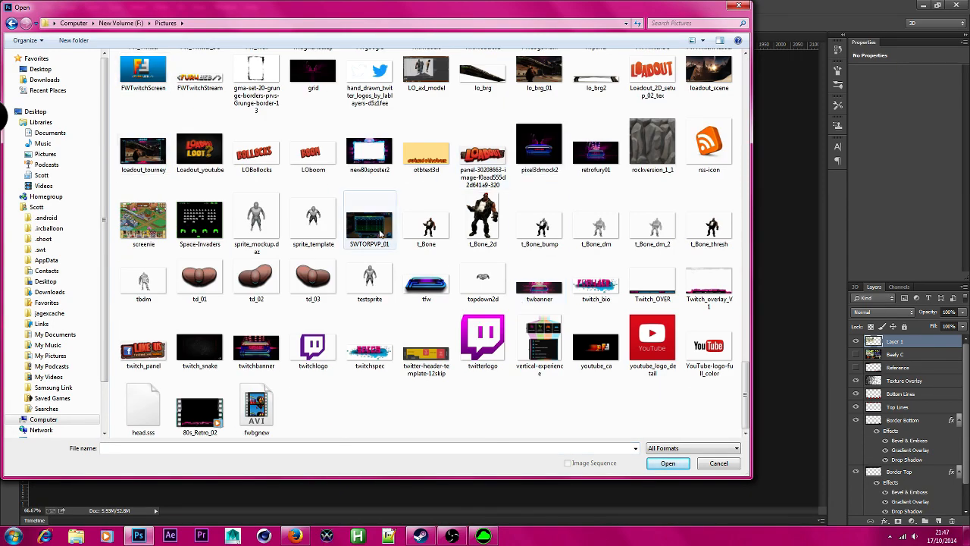
scroll(504, 287, up, 5)
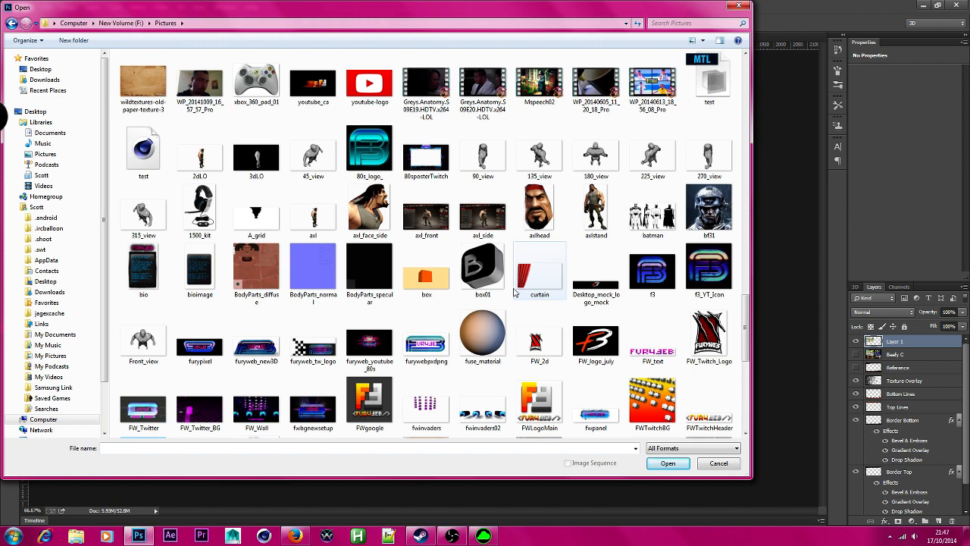
scroll(529, 230, down, 10)
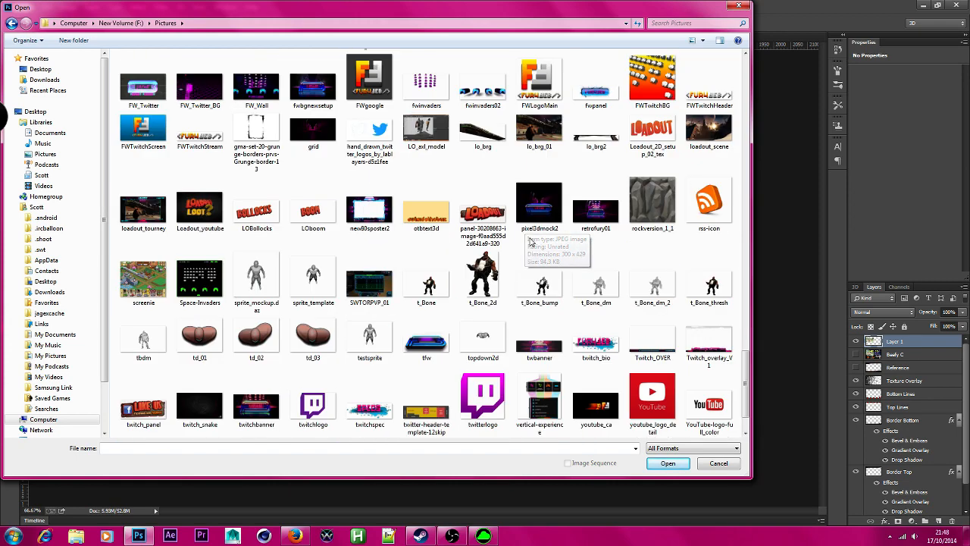
scroll(508, 254, up, 3)
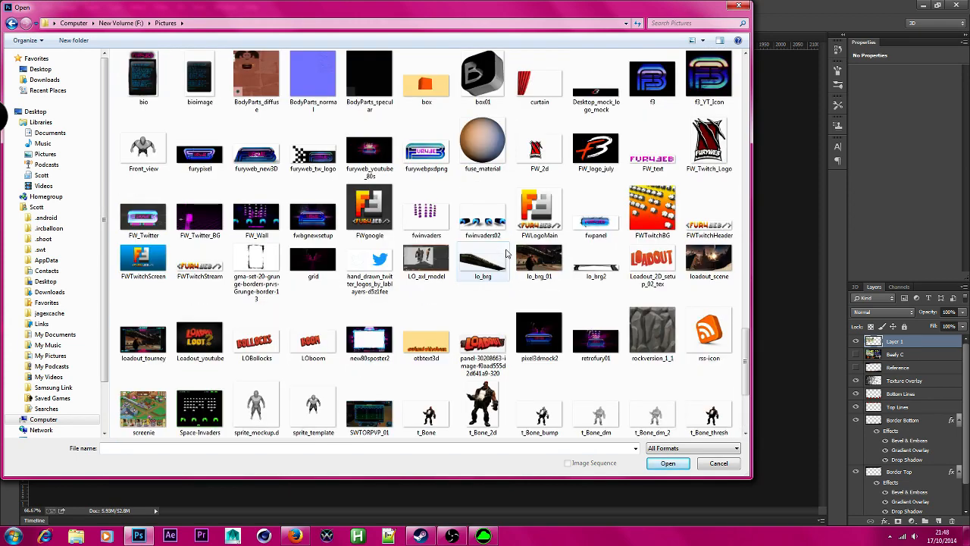
double_click(539, 262)
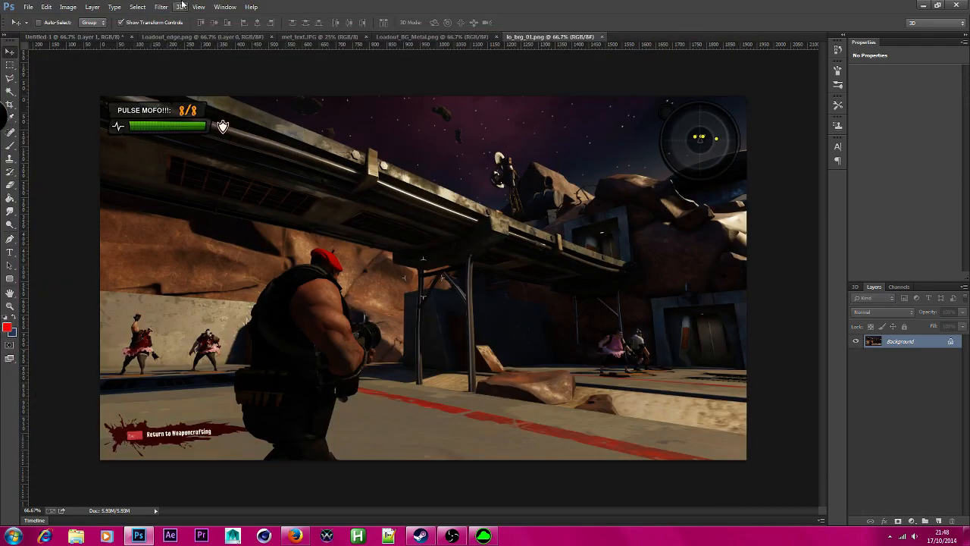
Step: Copy the whole lo_brg_01 image and paste it into the Untitled-1 document as a new layer
click(138, 7)
click(152, 19)
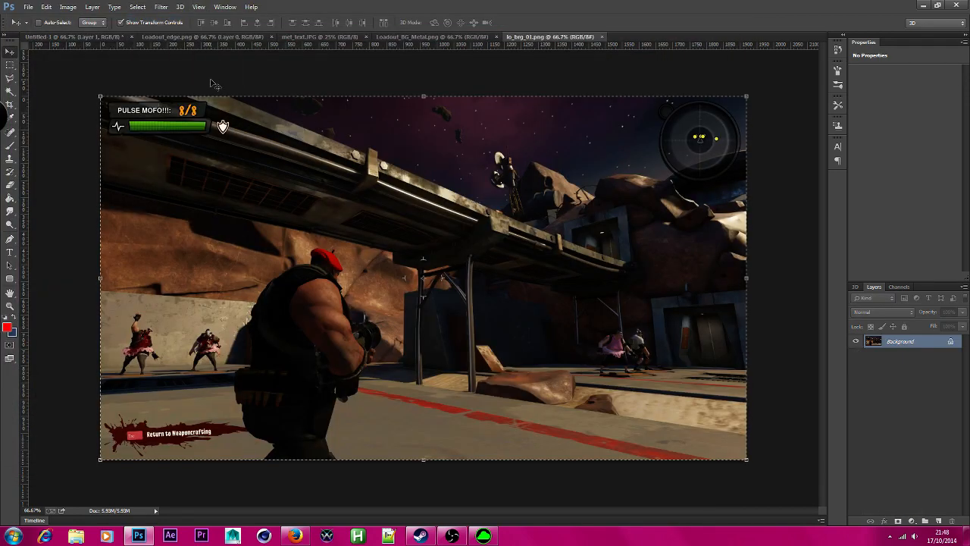
click(80, 37)
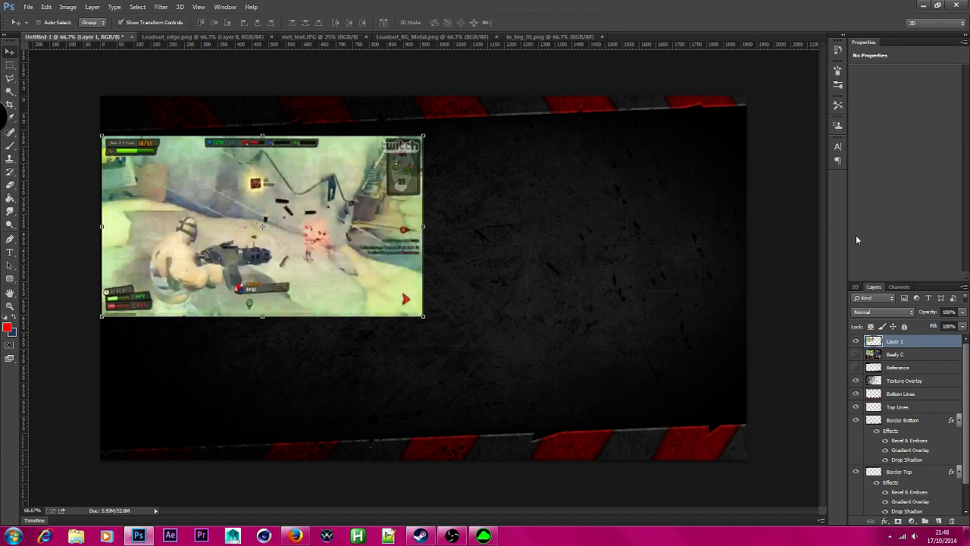
key(ctrl+v)
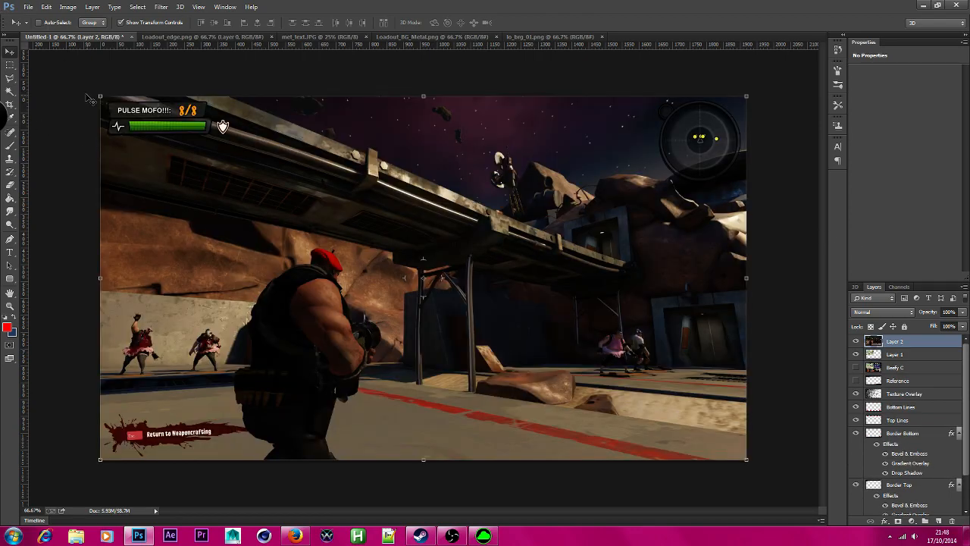
Step: Scale the pasted screenshot to about 79% and fit it against the canvas's left edge, between the striped borders
drag(99, 96, 303, 210)
drag(536, 305, 335, 229)
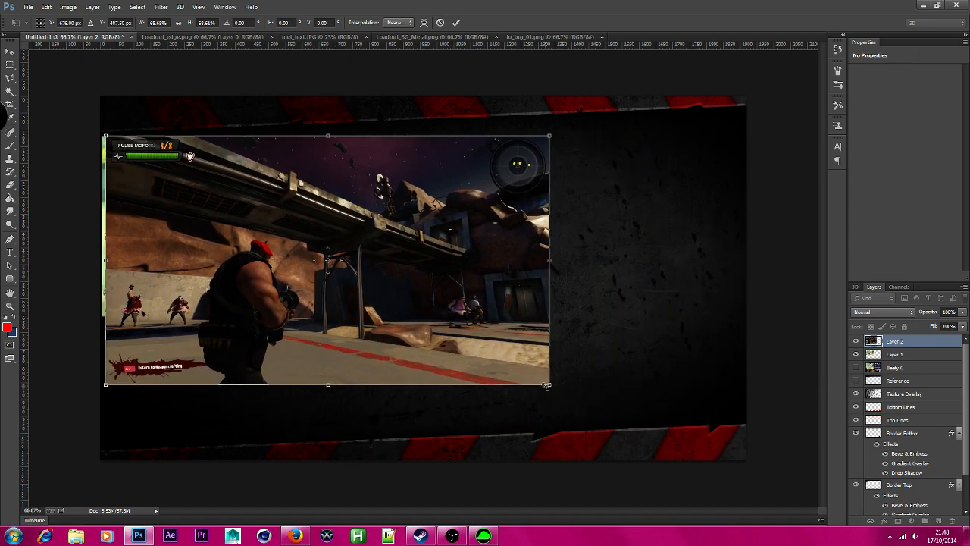
drag(552, 385, 619, 425)
drag(535, 375, 530, 376)
drag(560, 319, 563, 317)
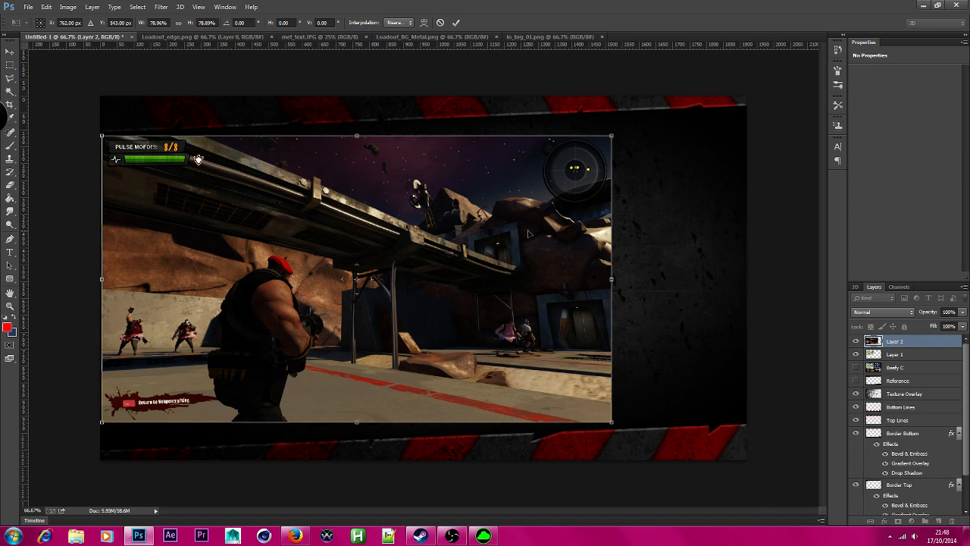
key(Return)
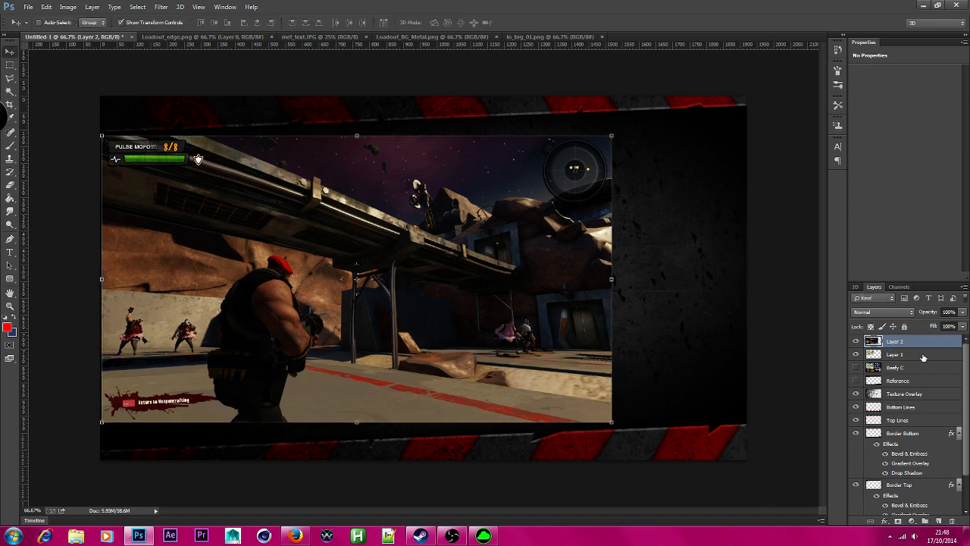
Step: Rename the large screenshot layer Full View and the smaller screenshot layer below it Part View
double_click(895, 343)
text(Full View)
key(Return)
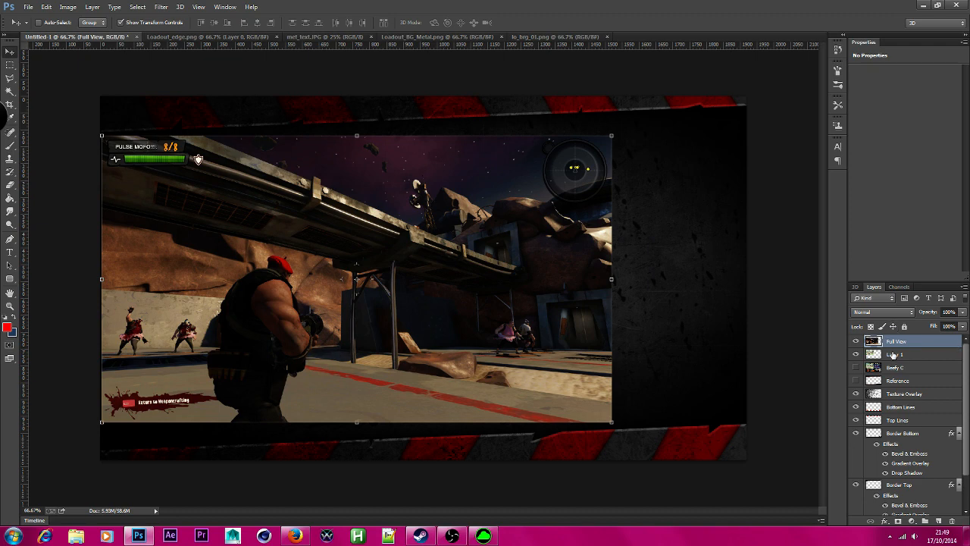
double_click(894, 355)
text(Pu)
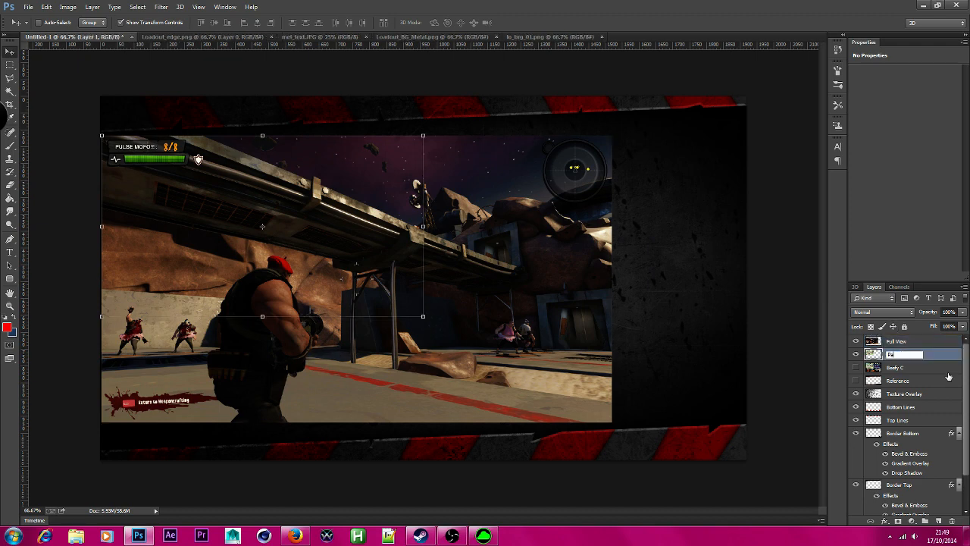
text(rt View)
key(Return)
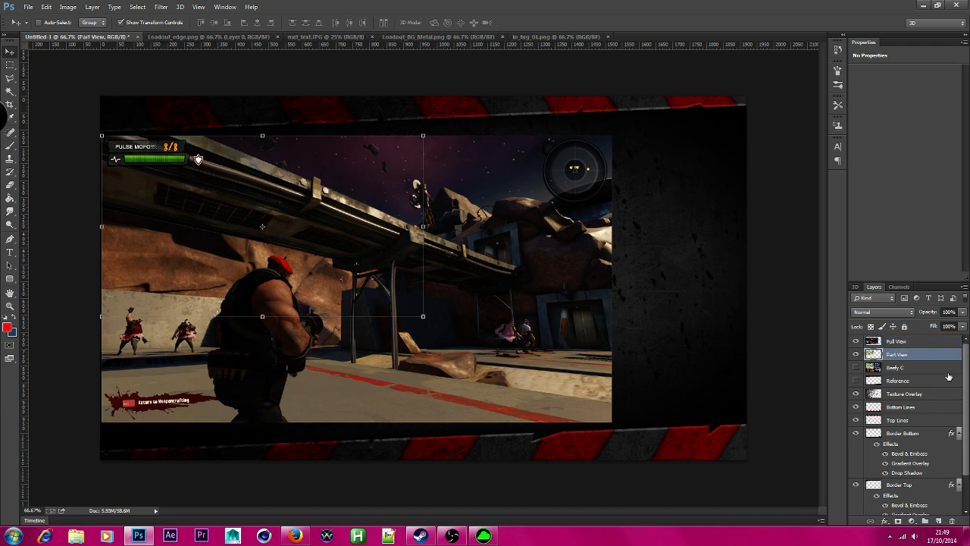
Step: Hide the Full View layer, duplicate the Part View layer and place the copy directly below the original on the canvas
click(855, 342)
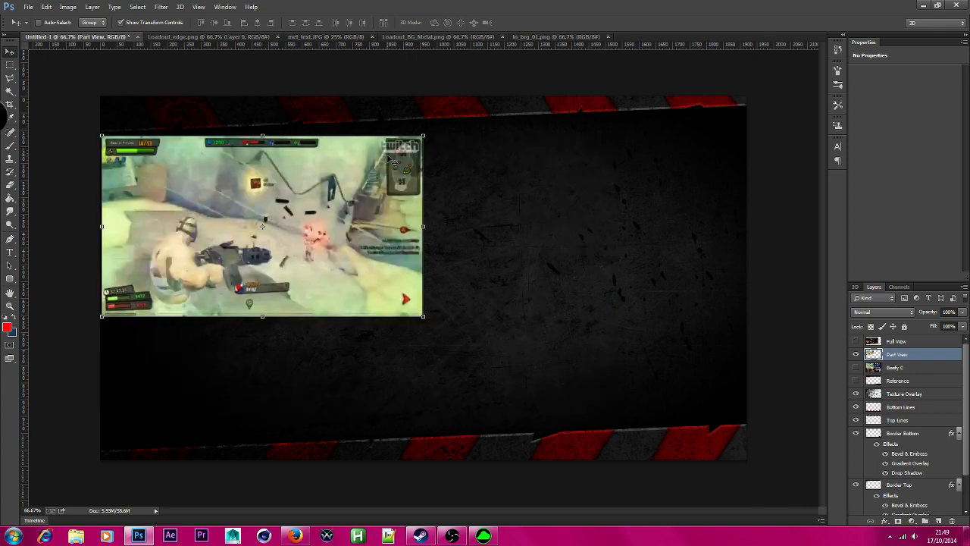
mouse_move(306, 220)
mouse_down()
mouse_move(338, 232)
mouse_move(313, 221)
mouse_up()
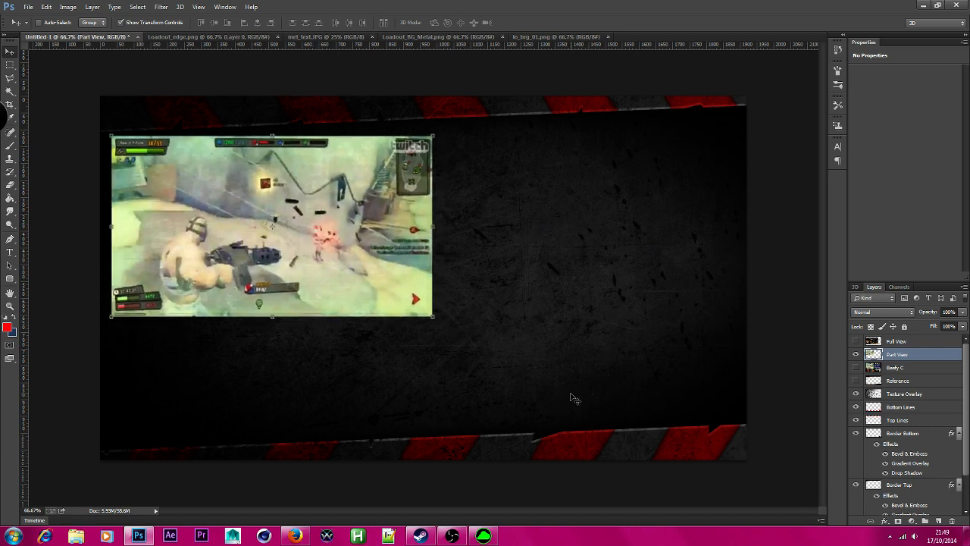
right_click(937, 355)
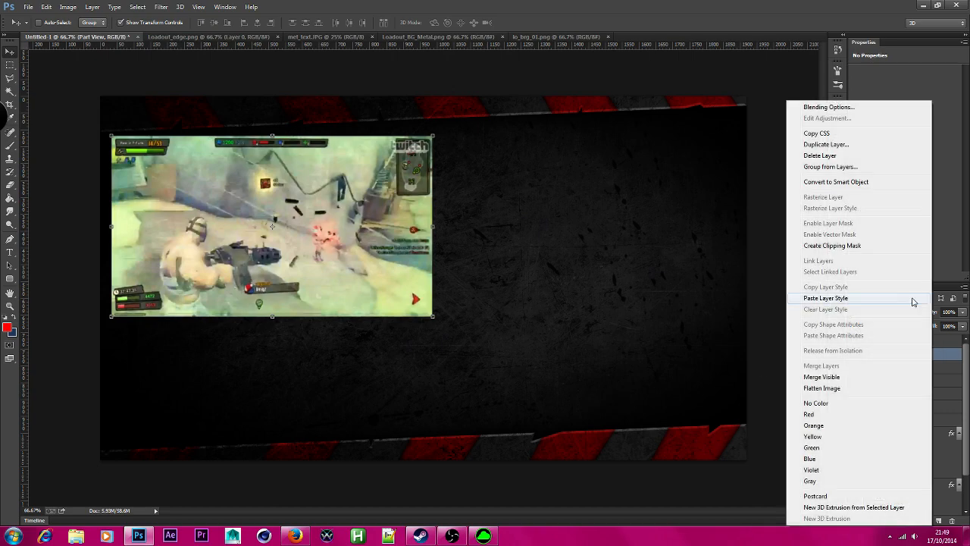
click(824, 145)
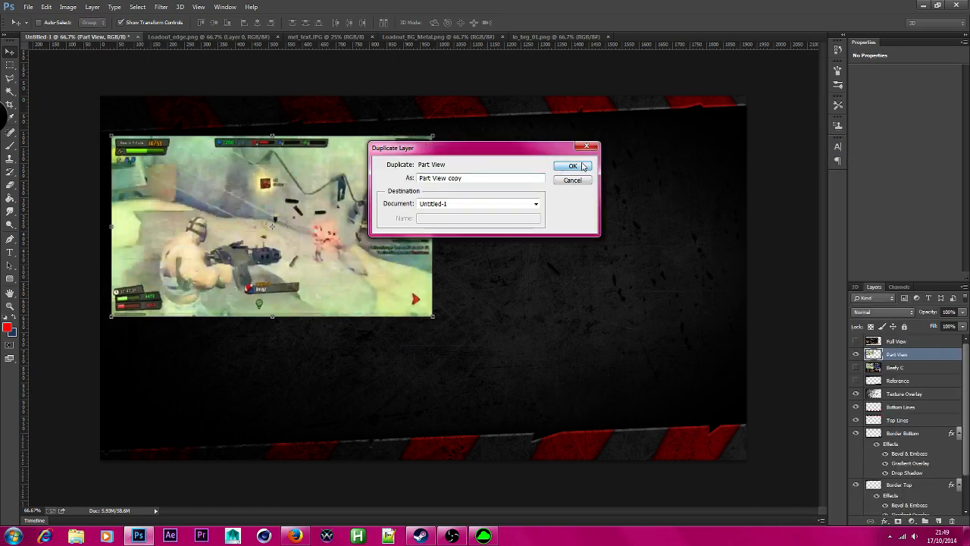
click(584, 166)
drag(261, 191, 235, 390)
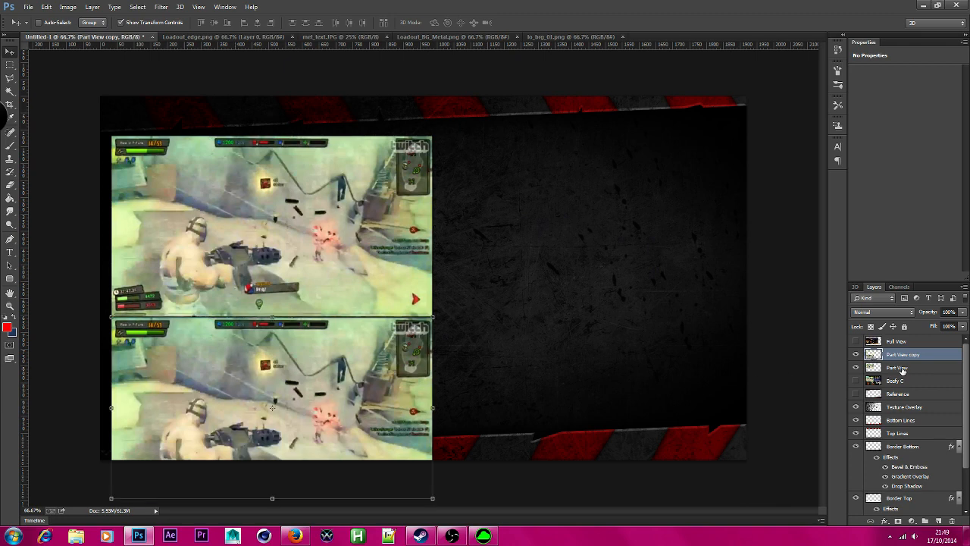
Step: Arrange Part View and its copy side by side across the canvas width, just below the upper striped border
shift+click(862, 370)
drag(361, 215, 345, 189)
click(925, 369)
drag(304, 377, 481, 355)
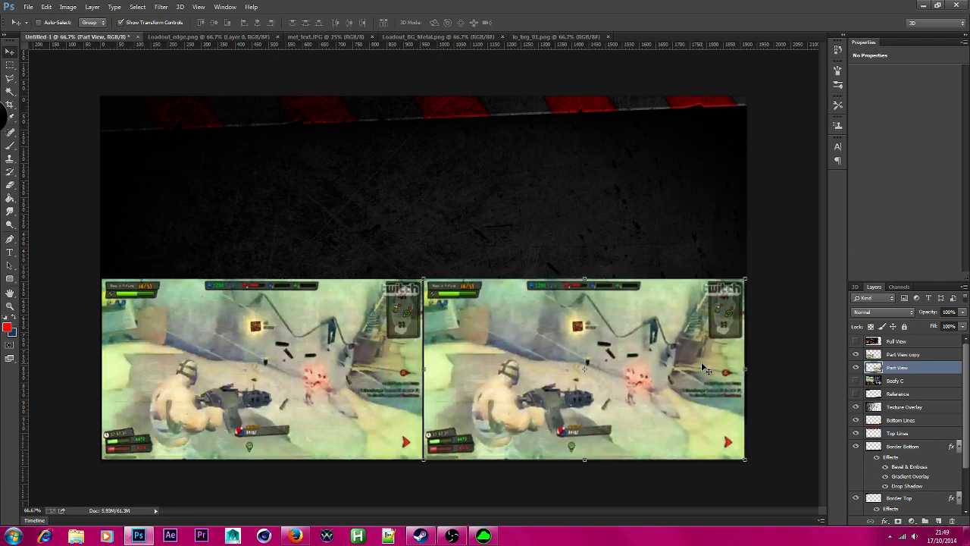
shift+click(902, 354)
drag(422, 357, 418, 233)
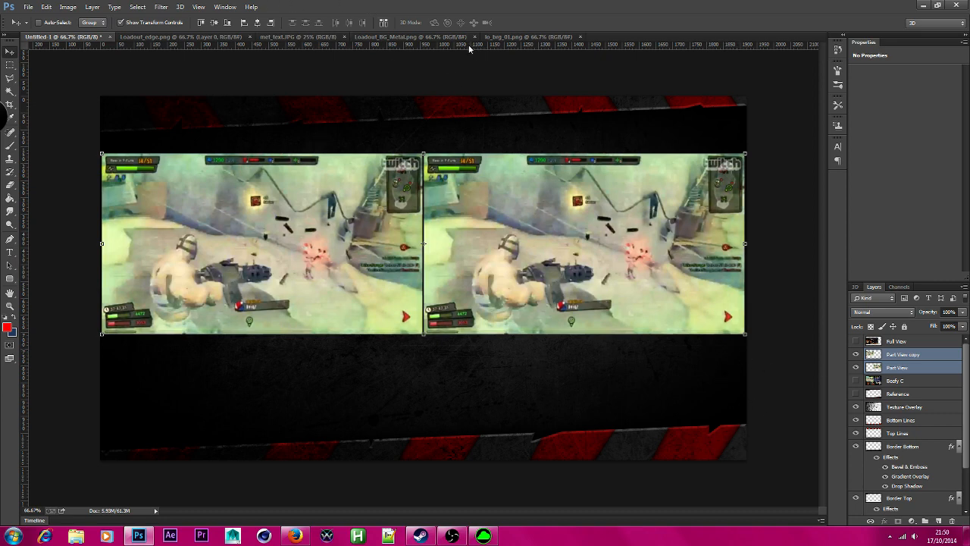
Step: Place a horizontal guide across the canvas slightly below the two side-by-side screenshots
drag(469, 48, 536, 343)
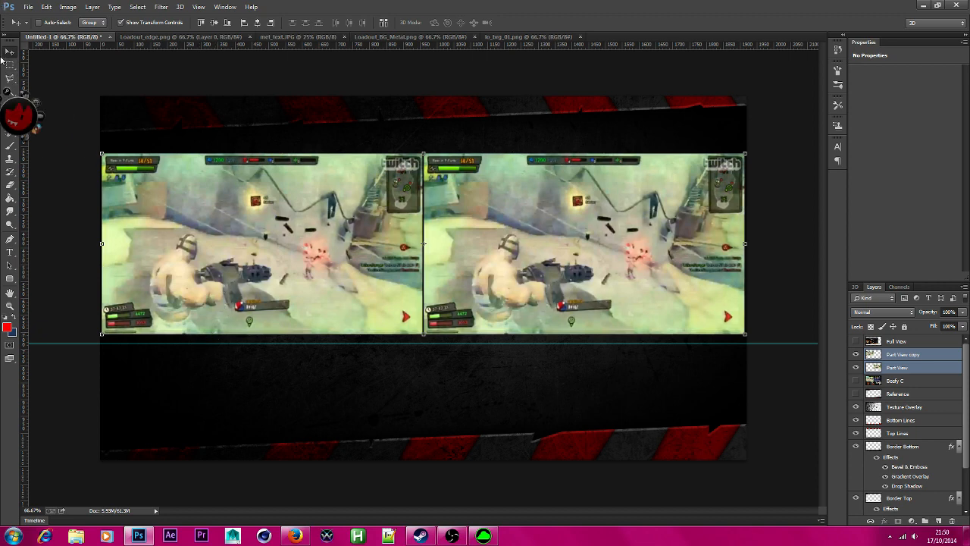
drag(60, 344, 67, 348)
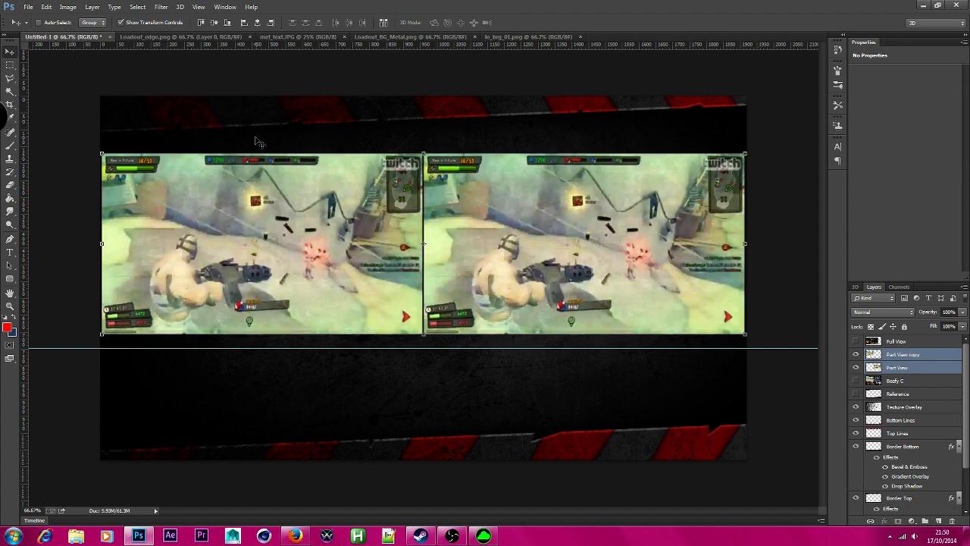
Step: Open the Bevel & Emboss layer style settings of the Border Bottom layer
double_click(928, 450)
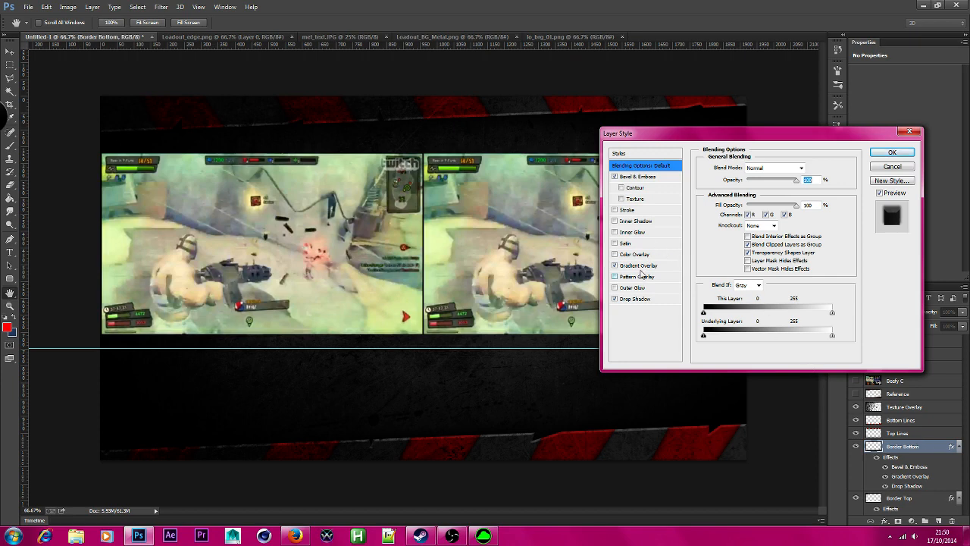
click(652, 179)
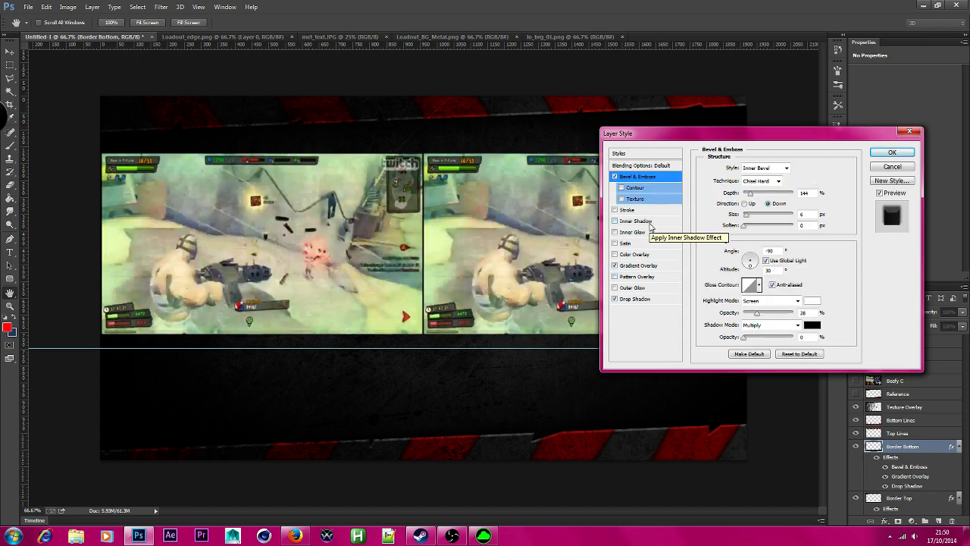
Step: Try an Inner Glow with reduced opacity on the Border Bottom layer
click(635, 232)
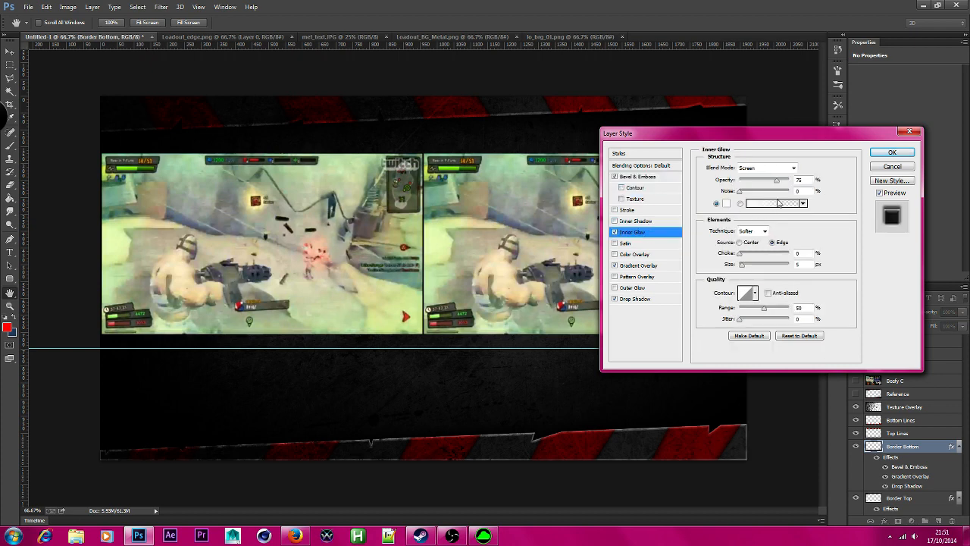
drag(777, 181, 756, 179)
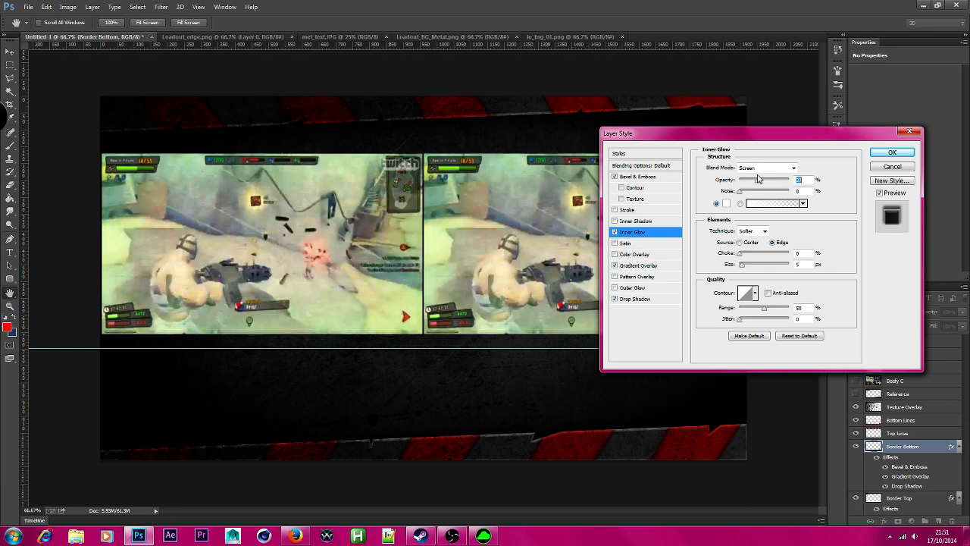
drag(740, 257, 665, 272)
click(768, 293)
Step: Add an Inner Shadow to Border Bottom with an 11 px distance, 0 px size and a global light angle of 90°
click(649, 222)
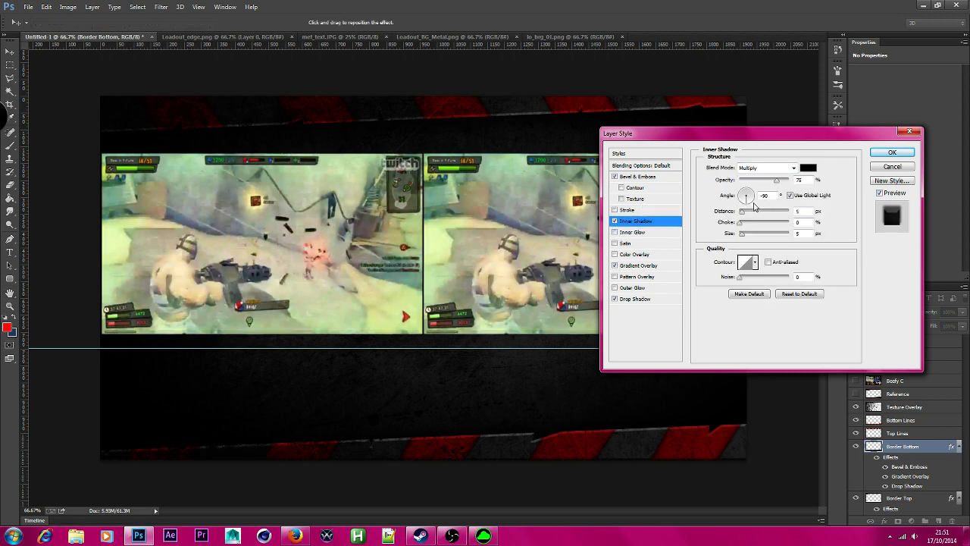
drag(755, 218, 744, 218)
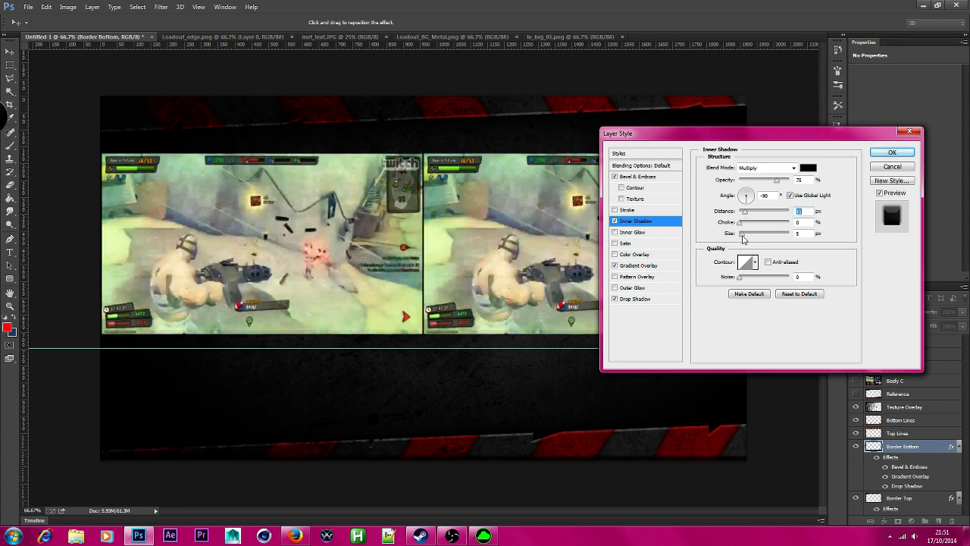
click(744, 235)
drag(744, 237, 690, 242)
click(664, 223)
click(774, 197)
text(90)
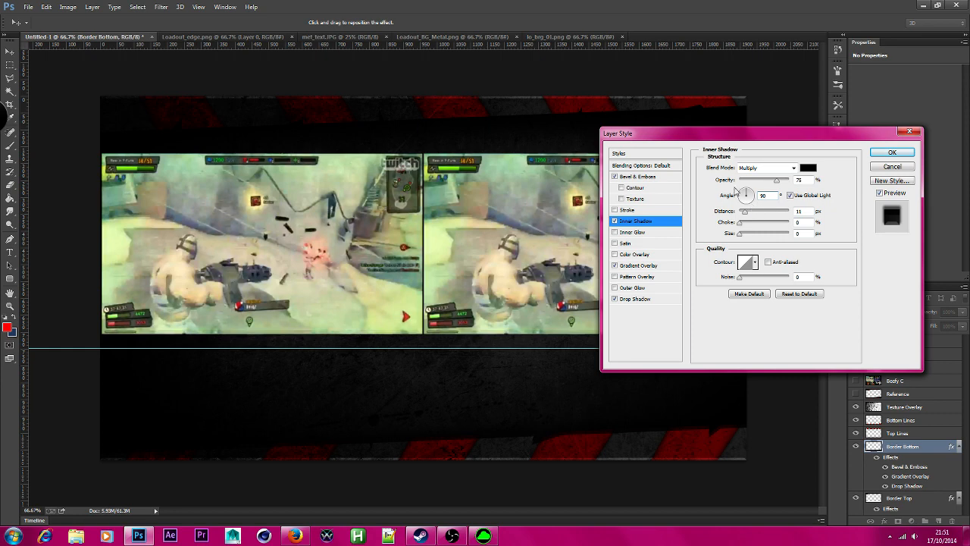
Step: Turn off global light for the Inner Shadow and set its angle to 90°, distance to 9 px and size to 6 px
click(789, 196)
double_click(766, 195)
text(90)
mouse_move(745, 213)
mouse_down()
mouse_move(760, 217)
mouse_move(745, 222)
mouse_up()
click(741, 234)
mouse_move(742, 238)
mouse_down()
mouse_move(749, 215)
mouse_move(742, 219)
mouse_up()
Step: Set the Bevel & Emboss direction to Up and fine-tune the Inner Shadow's distance and size
click(658, 177)
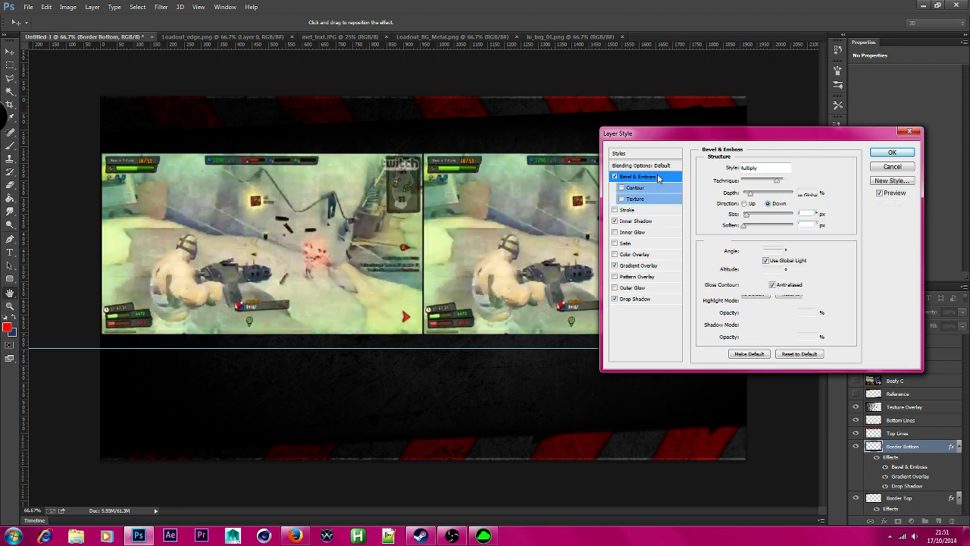
click(744, 204)
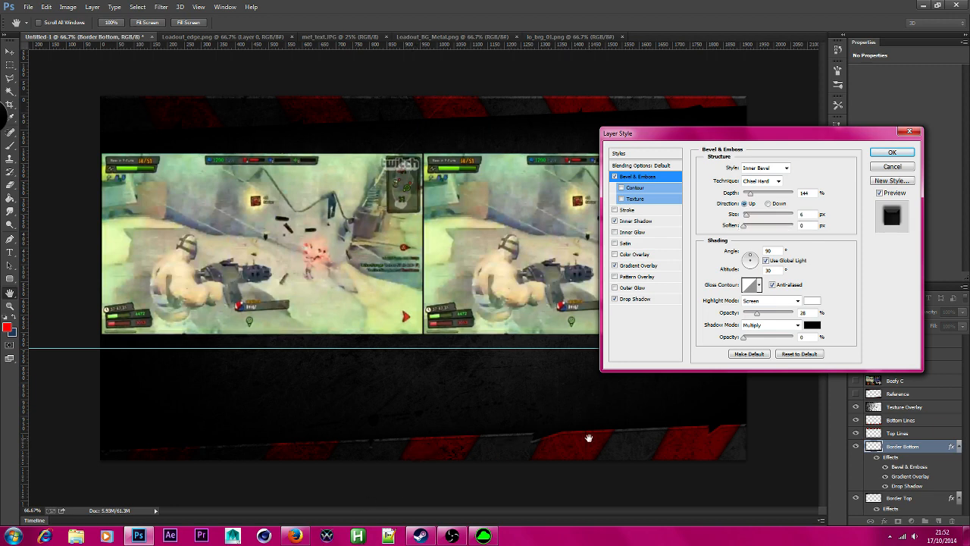
click(622, 221)
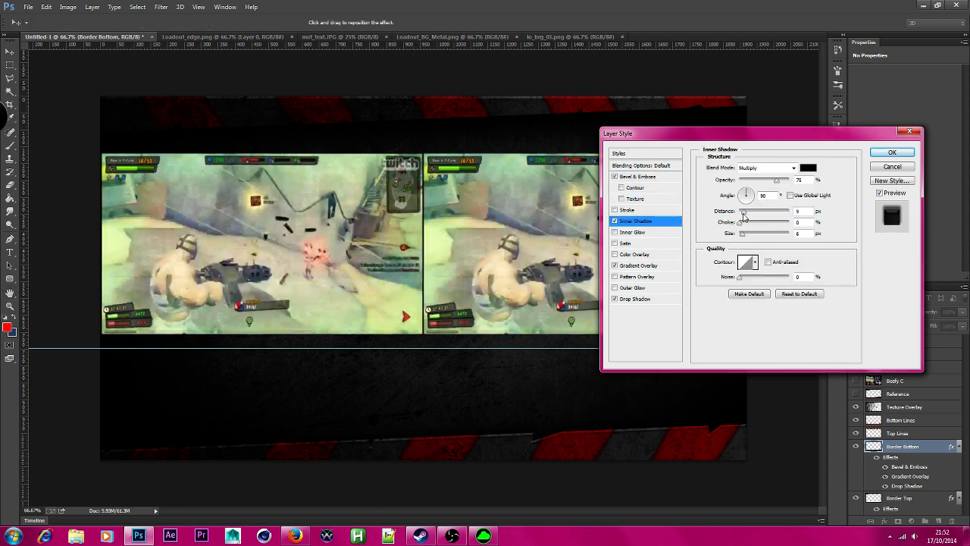
click(747, 216)
drag(747, 216, 744, 239)
Step: Change the Bevel & Emboss highlight colour of the Border Bottom layer to #ffa5a5 and apply the layer style
click(646, 177)
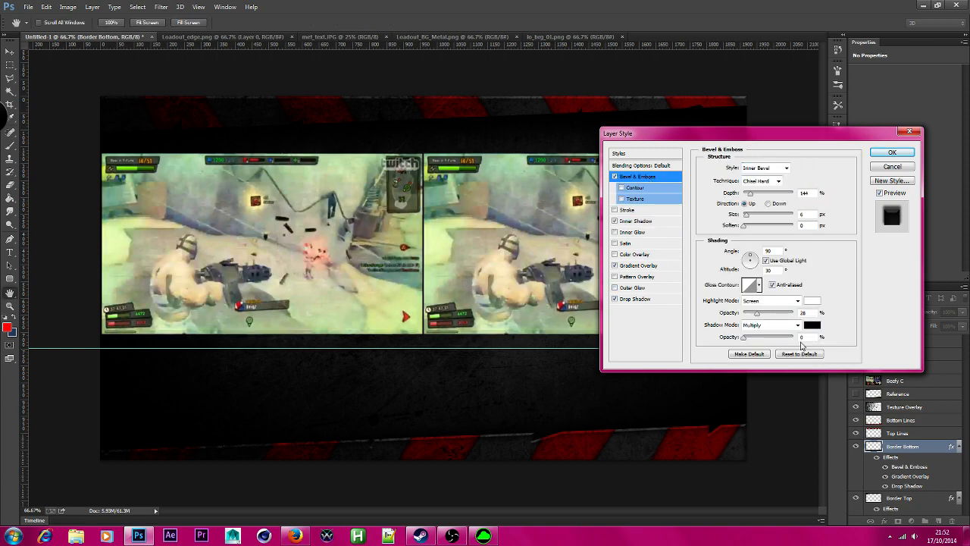
click(818, 308)
mouse_move(605, 204)
mouse_down()
mouse_move(622, 189)
mouse_move(645, 198)
mouse_move(614, 182)
mouse_up()
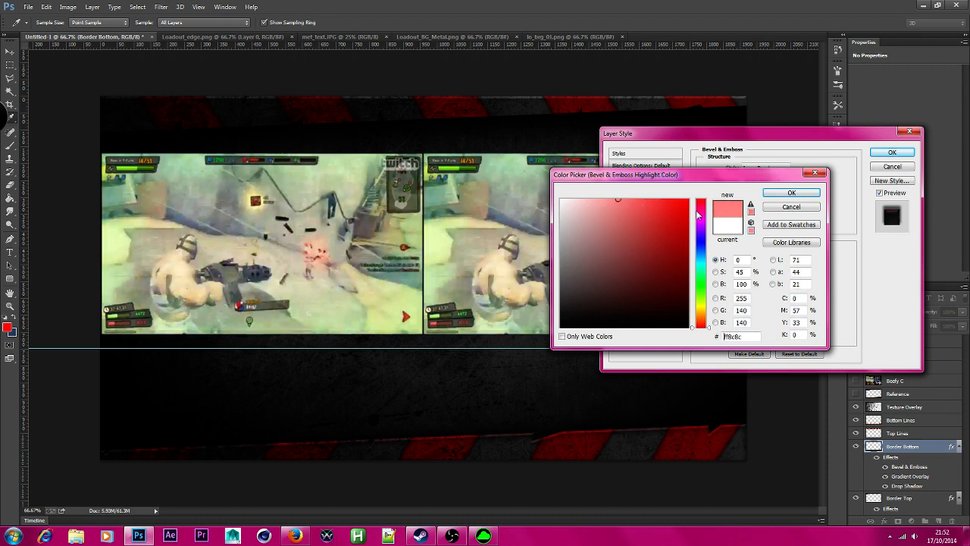
click(592, 198)
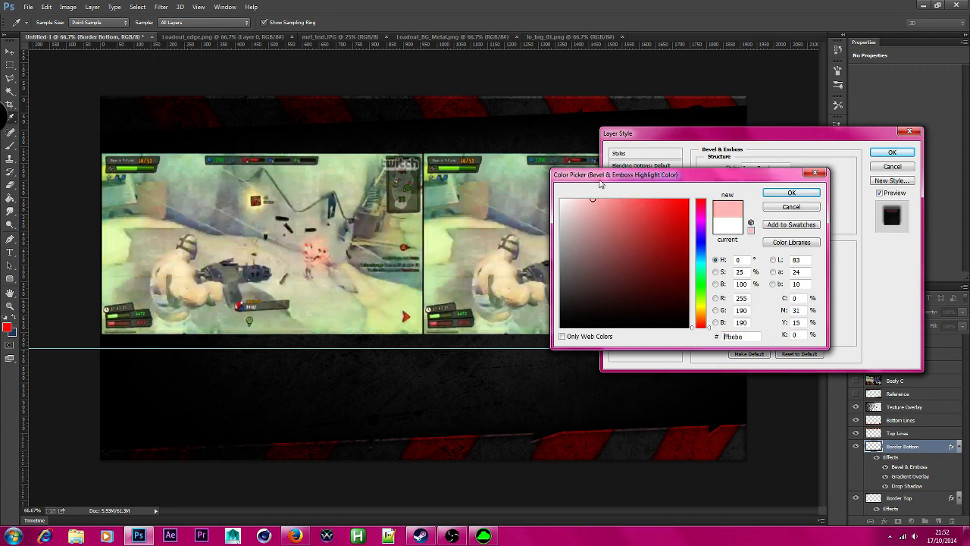
mouse_move(600, 182)
mouse_down()
mouse_move(595, 168)
mouse_move(596, 187)
mouse_move(587, 183)
mouse_up()
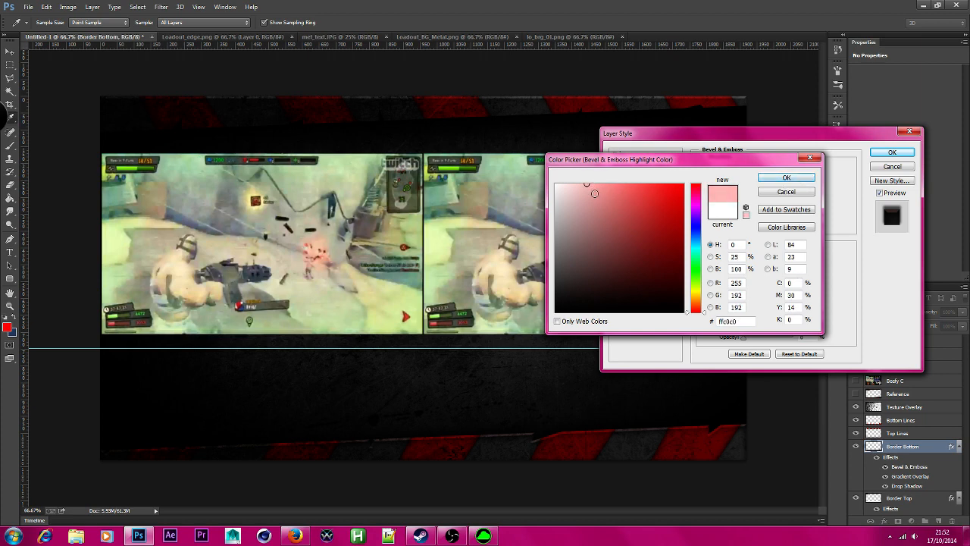
drag(594, 194, 603, 175)
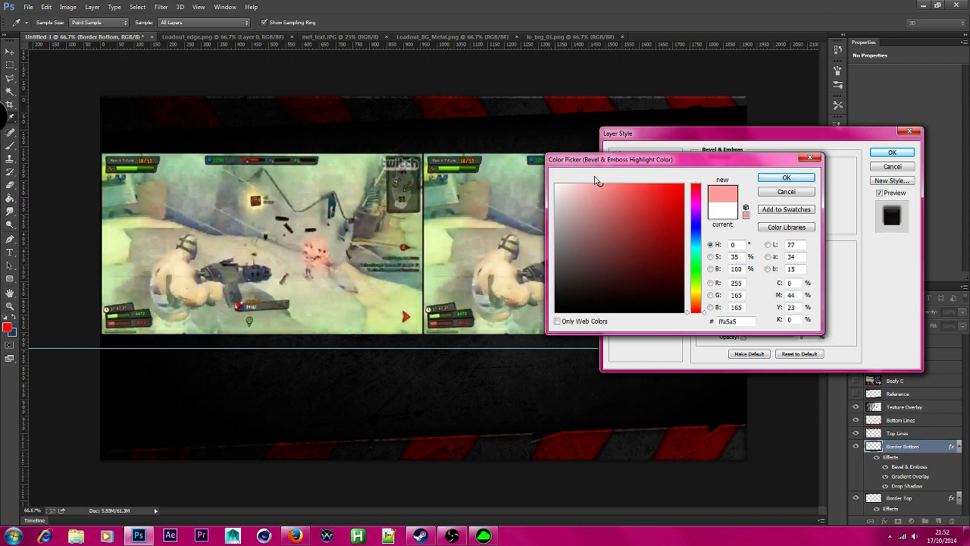
click(786, 176)
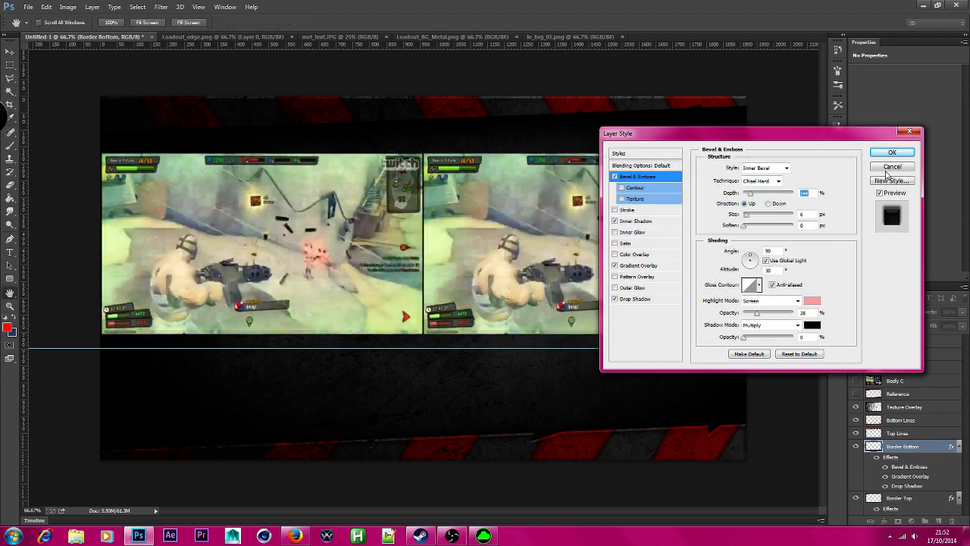
click(892, 153)
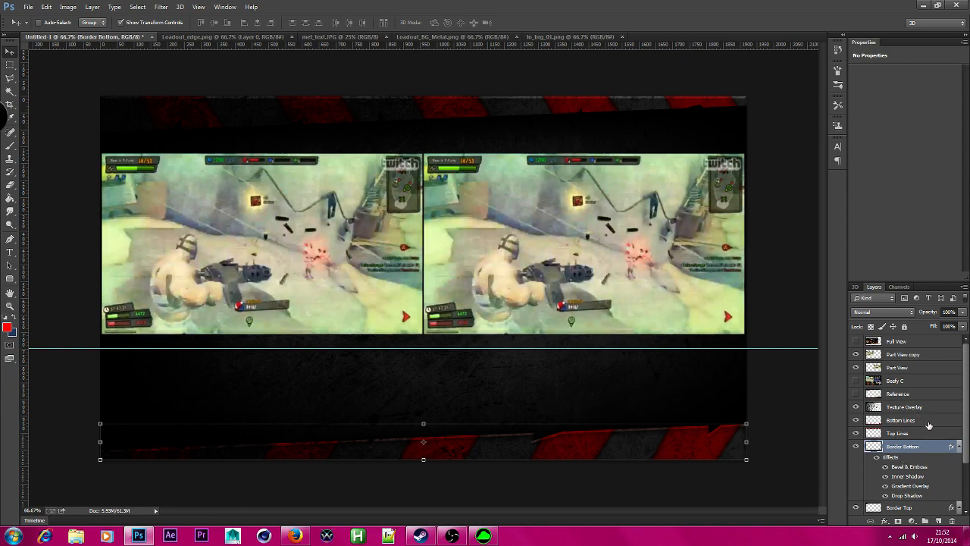
Step: Set the Bevel & Emboss direction of the Border Top layer to Down
double_click(931, 511)
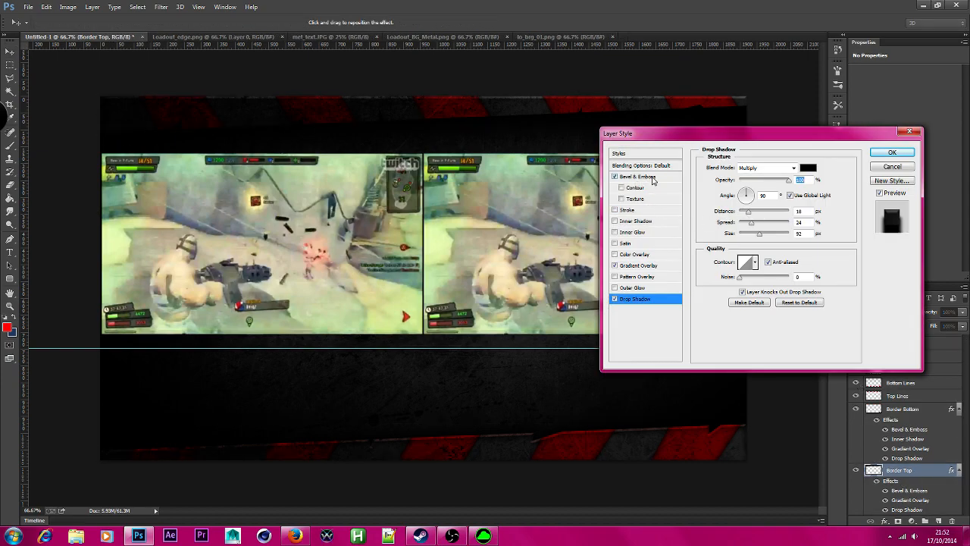
click(652, 178)
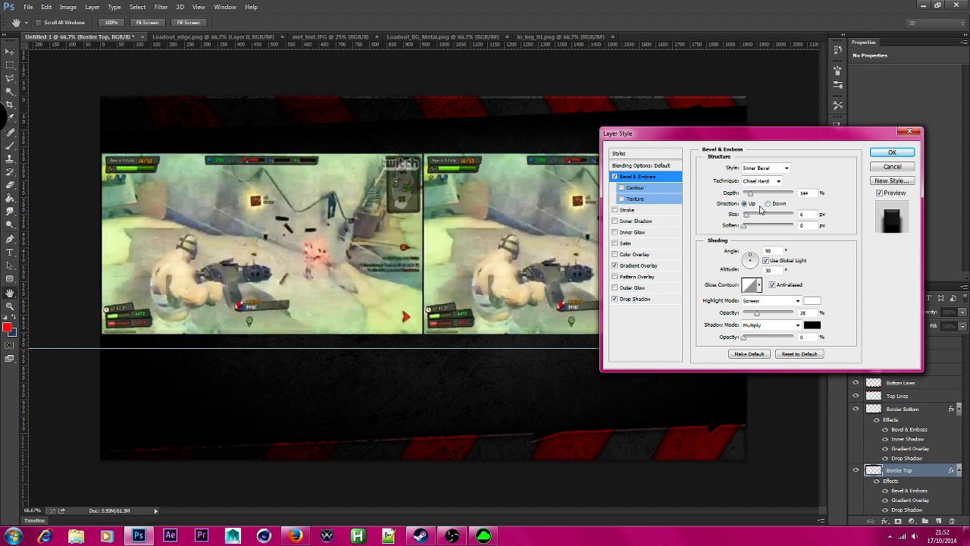
click(767, 205)
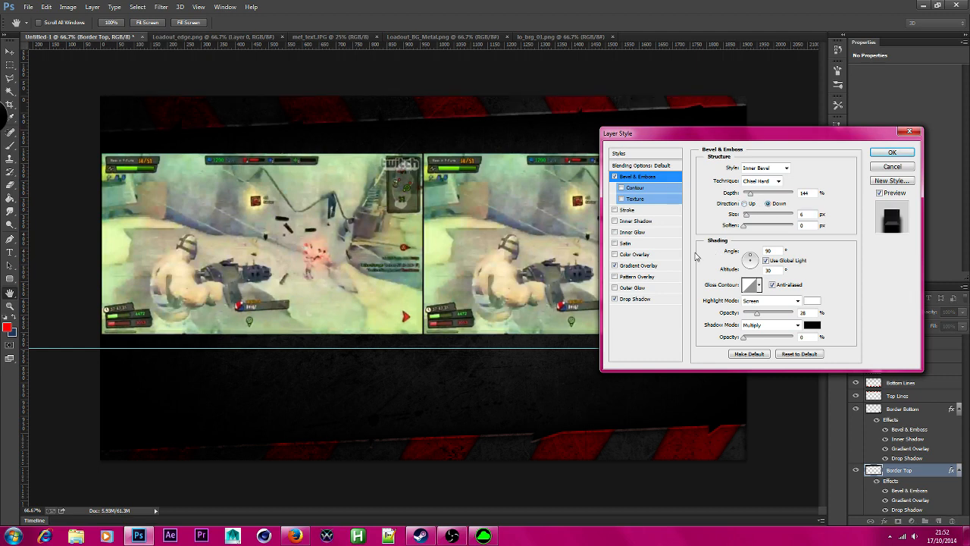
Step: Add an Inner Shadow to Border Top without global light, at a -90° angle, and fine-tune its distance and size
click(643, 221)
click(791, 196)
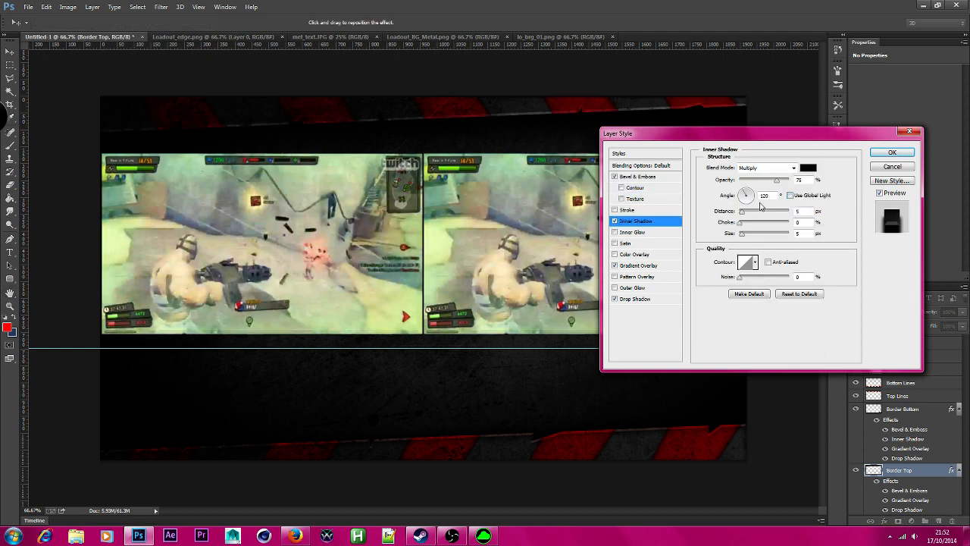
drag(748, 197, 592, 148)
text(-90)
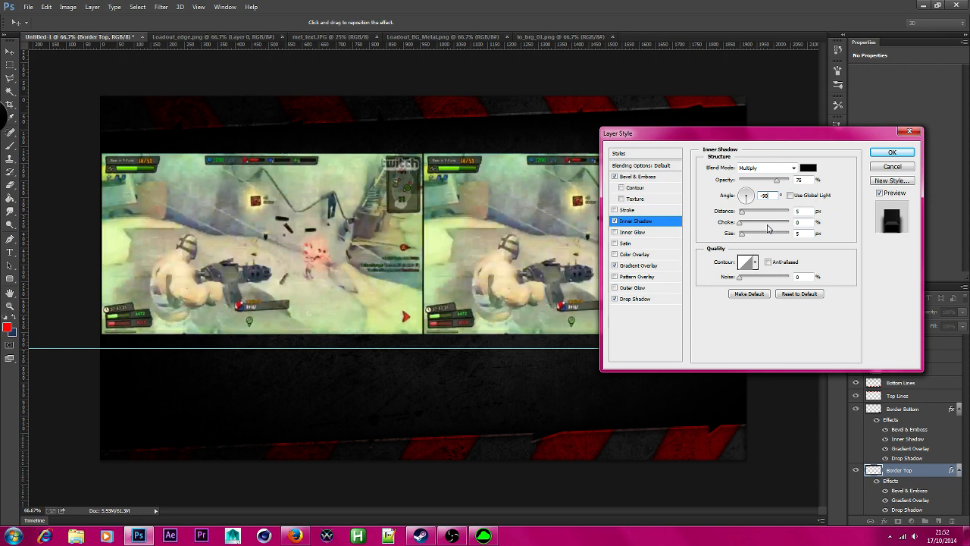
drag(743, 212, 733, 213)
drag(743, 234, 739, 233)
Step: Change the Bevel & Emboss highlight colour of Border Top to #ffb1b1 and apply the layer style
click(641, 177)
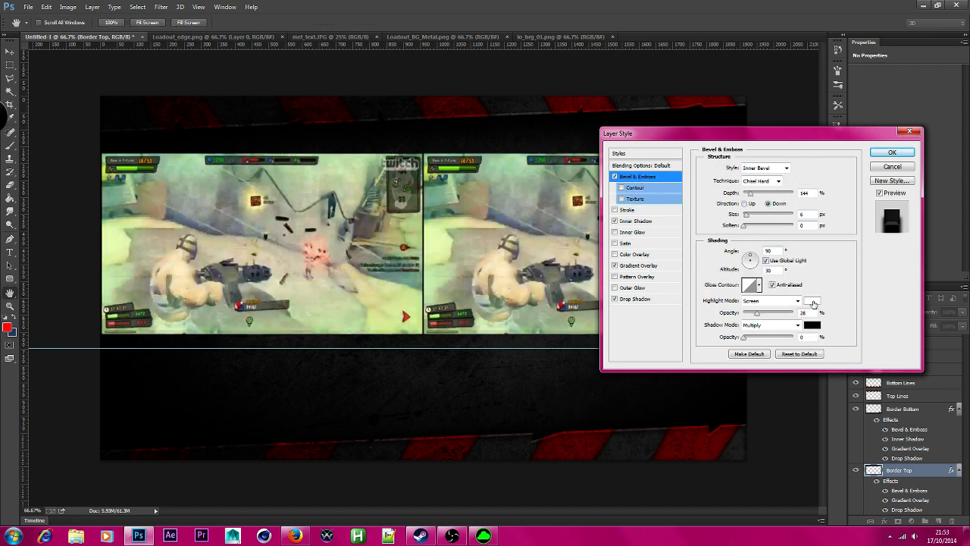
click(812, 302)
mouse_move(607, 219)
mouse_down()
mouse_move(621, 213)
mouse_move(624, 191)
mouse_move(594, 177)
mouse_up()
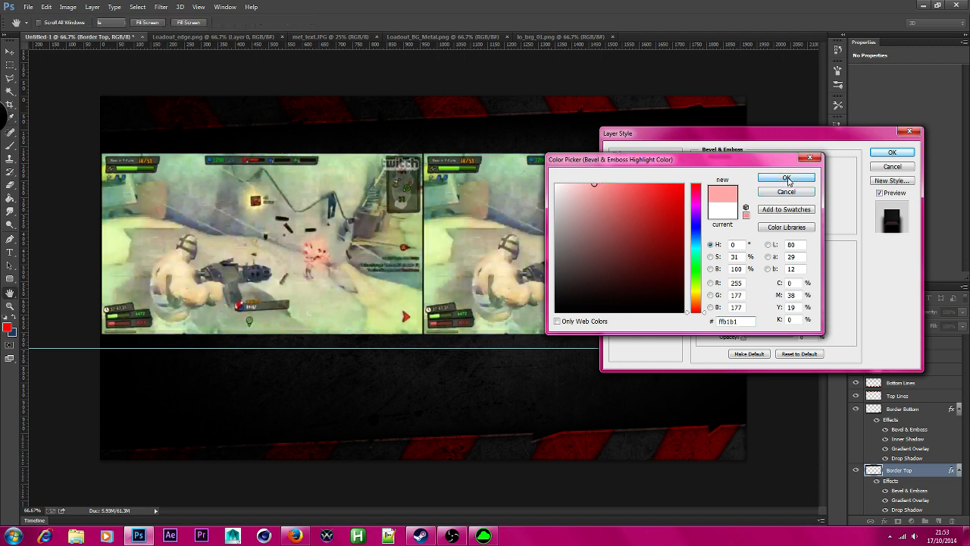
click(793, 181)
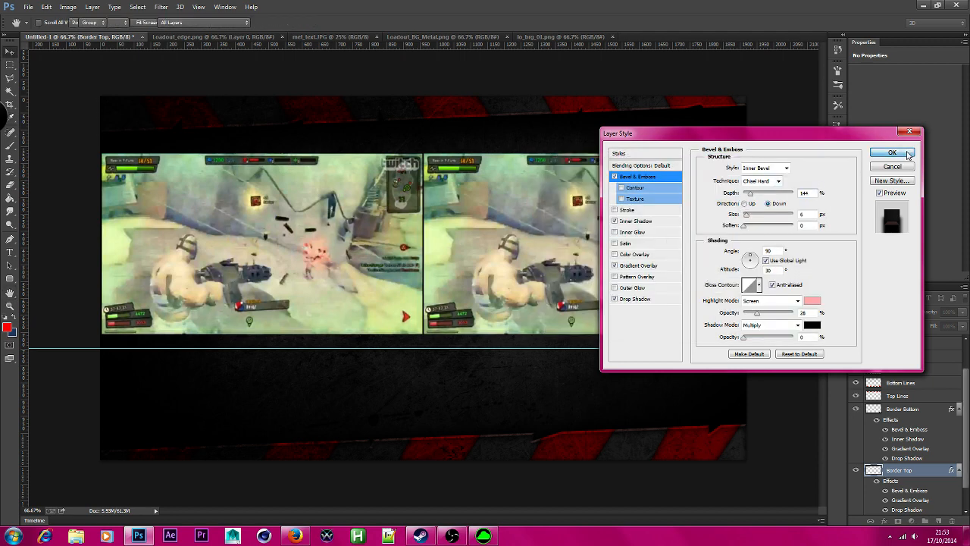
click(902, 154)
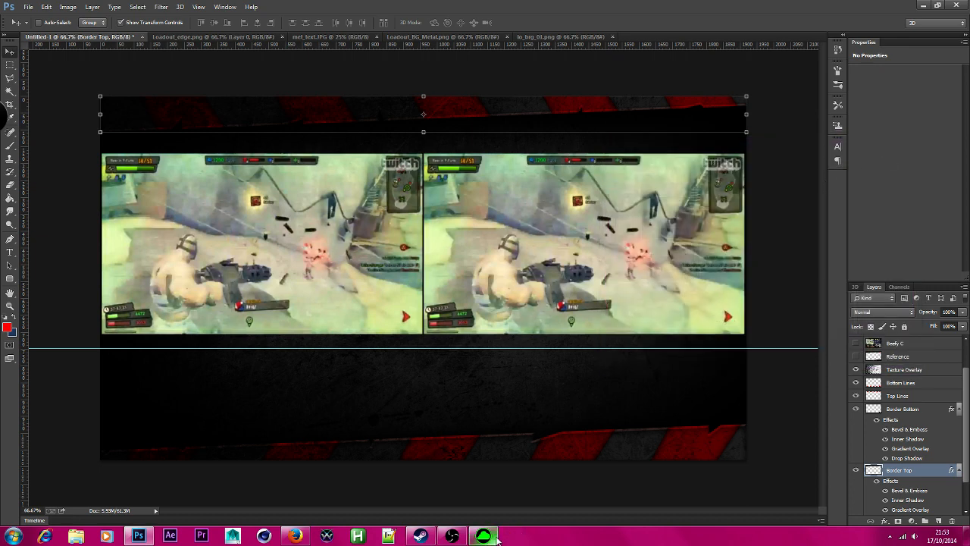
Step: Create a new layer directly below Part View and select a full-width rectangle slightly taller than the two game views
scroll(910, 379, up, 3)
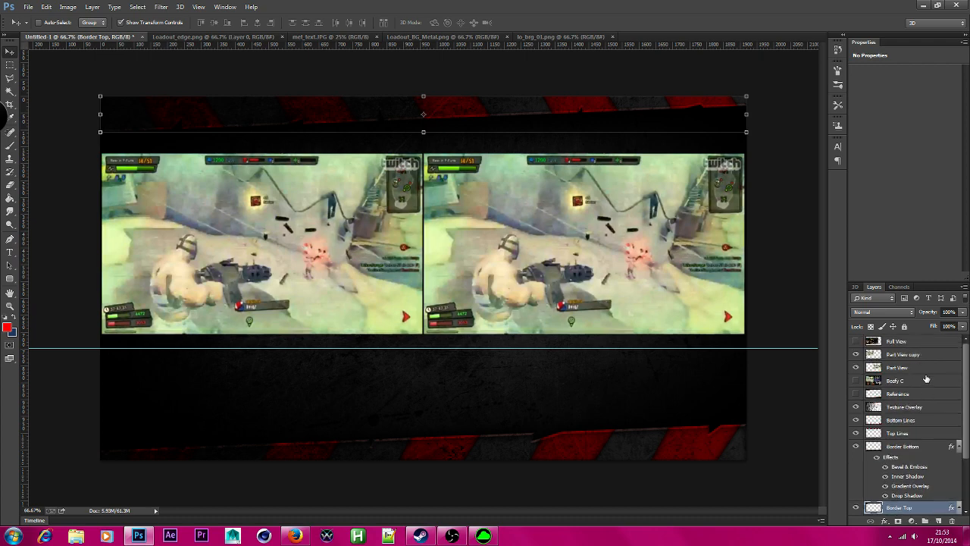
click(921, 355)
click(924, 368)
click(922, 381)
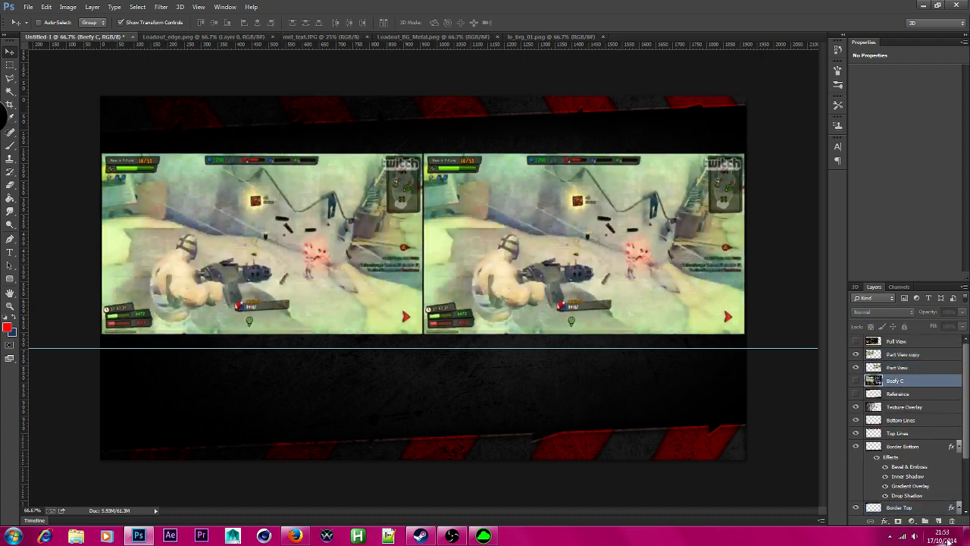
click(939, 521)
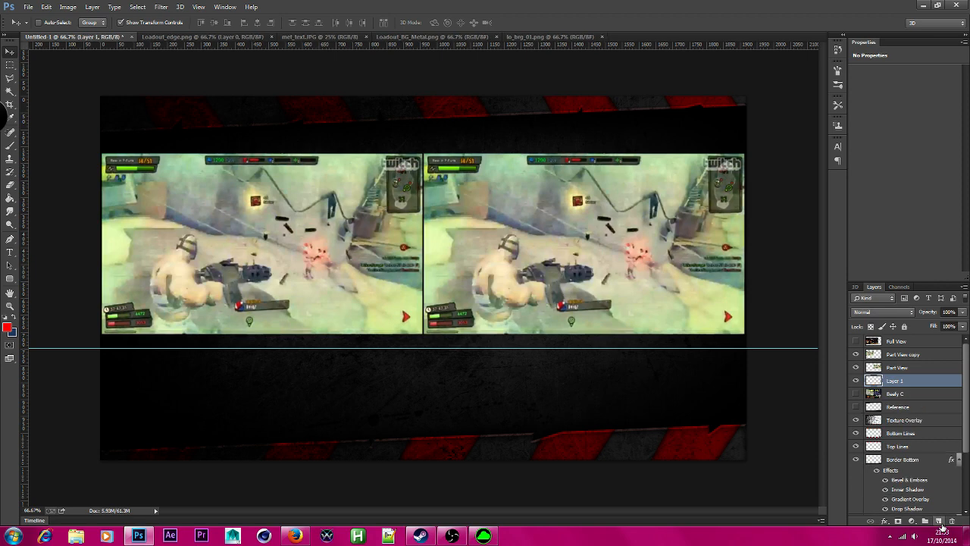
click(10, 65)
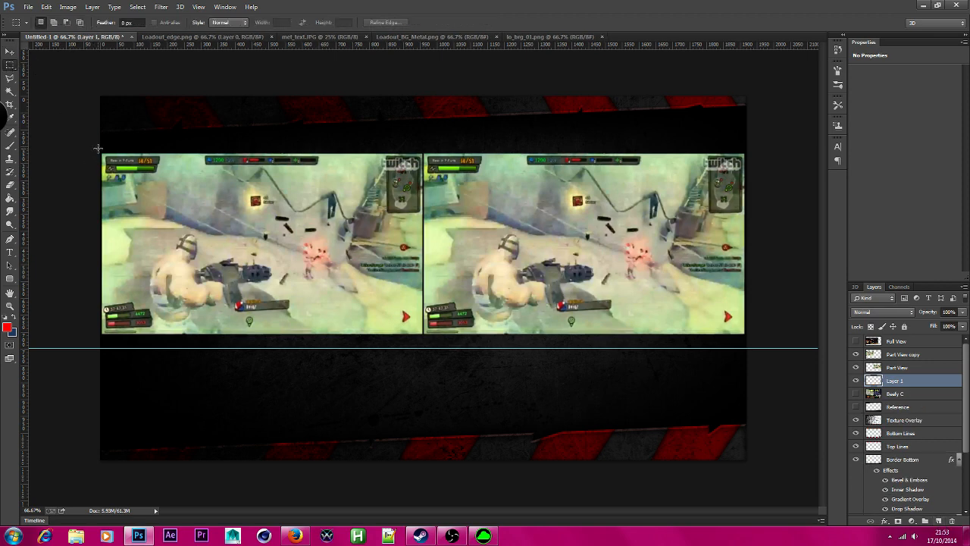
drag(97, 149, 914, 340)
Step: Set the foreground colour to #ffffff, fill the rectangular selection with it on the new layer, and deselect
key(i)
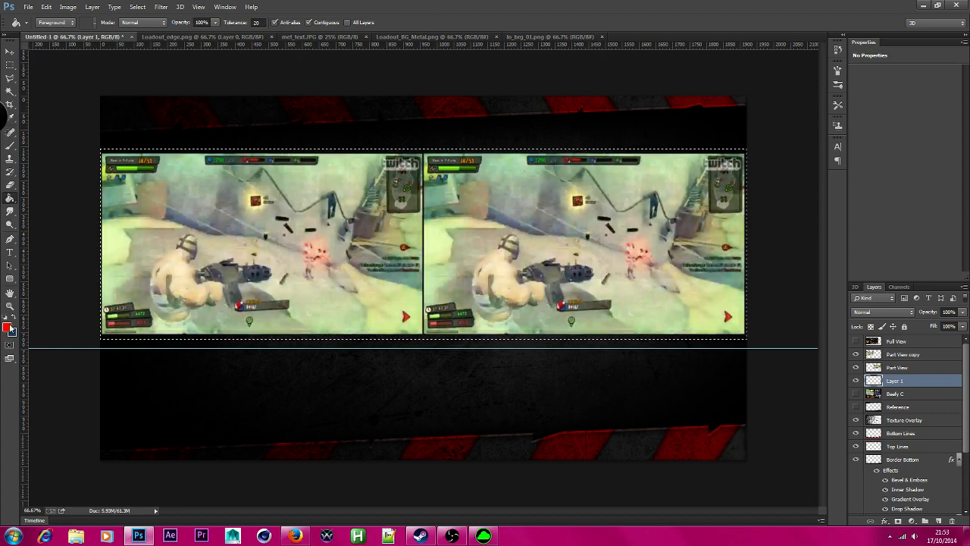
click(7, 328)
text(ffffff)
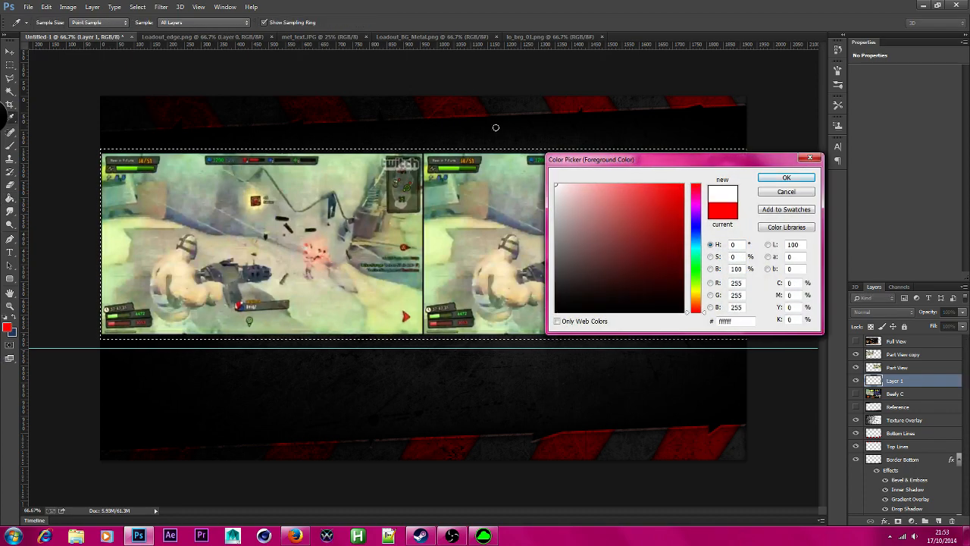
click(787, 179)
key(g)
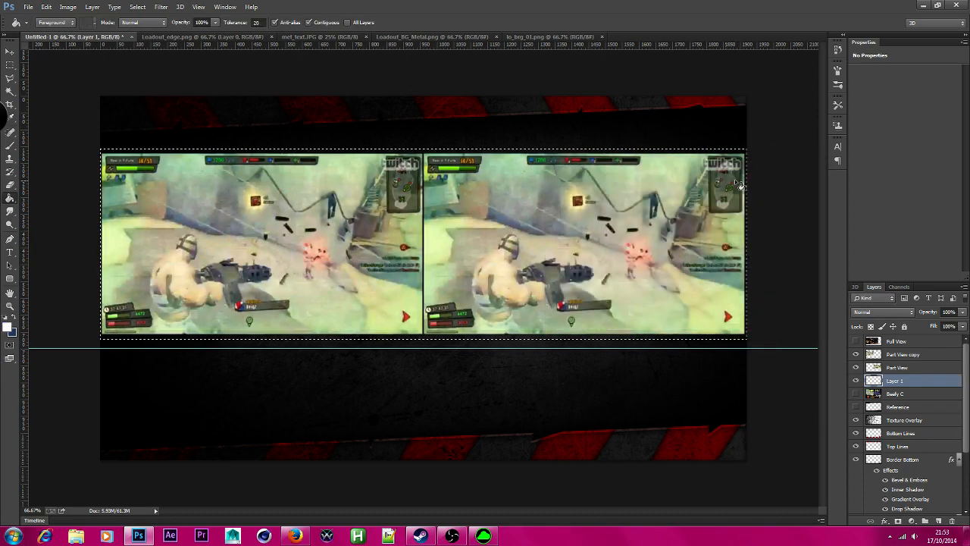
click(479, 243)
click(10, 51)
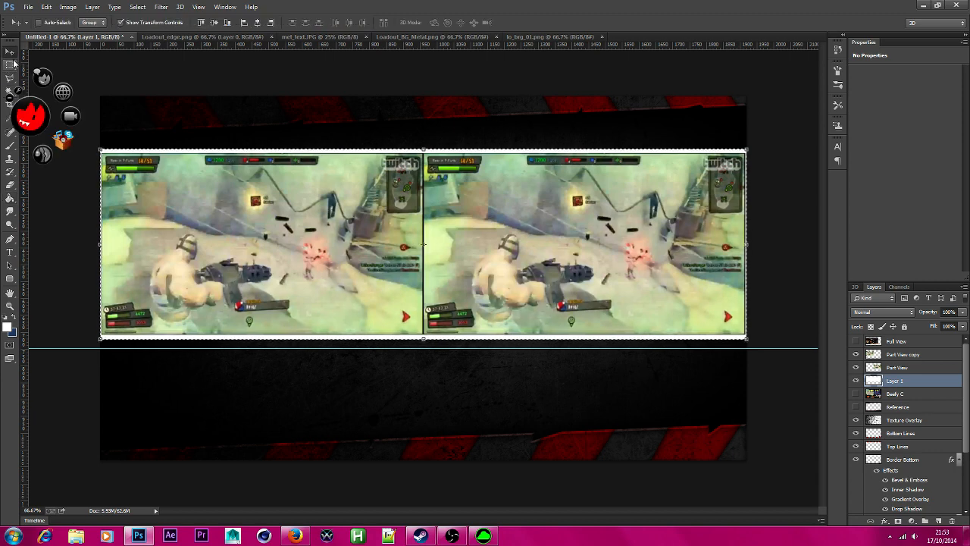
click(10, 66)
click(735, 269)
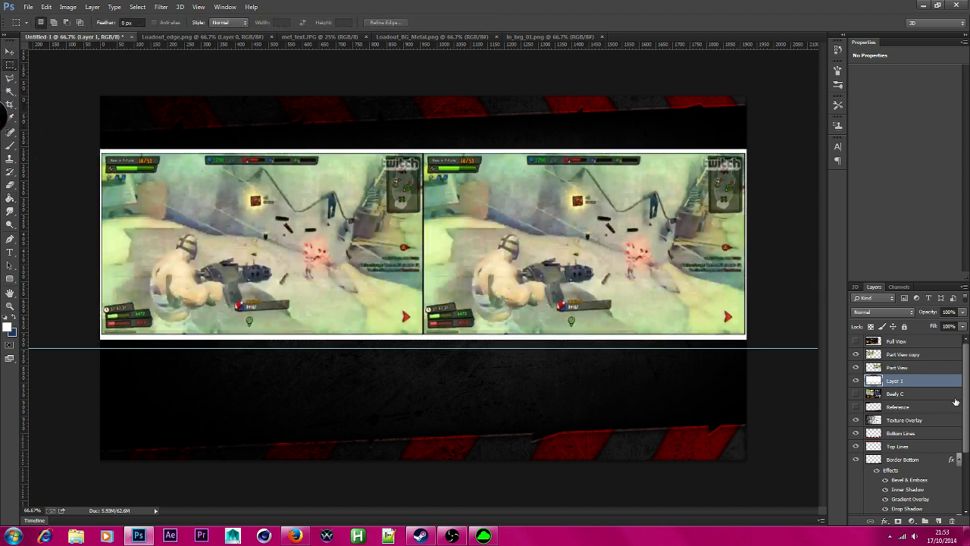
Step: Add a Gradient Overlay to the white rectangle layer and set the gradient's end colour stop to #575654
double_click(947, 382)
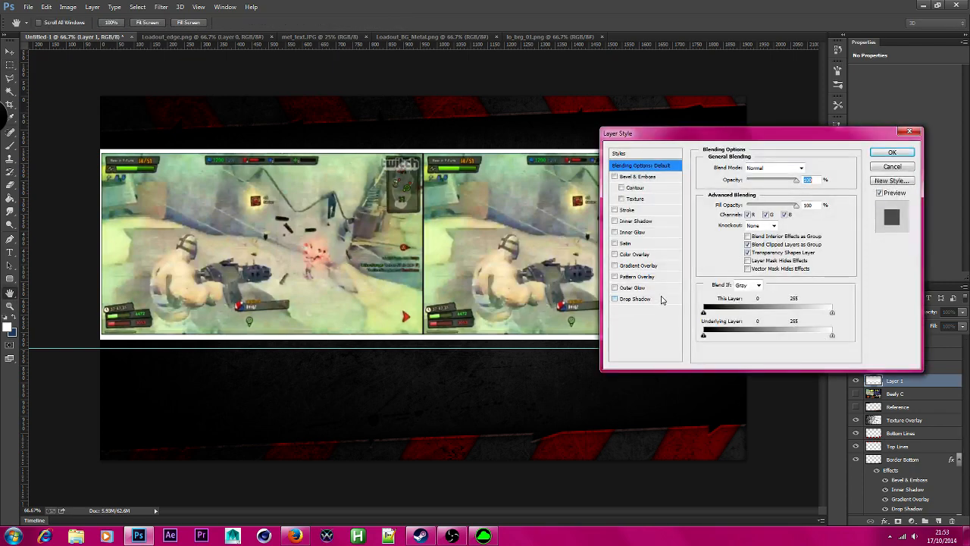
click(657, 266)
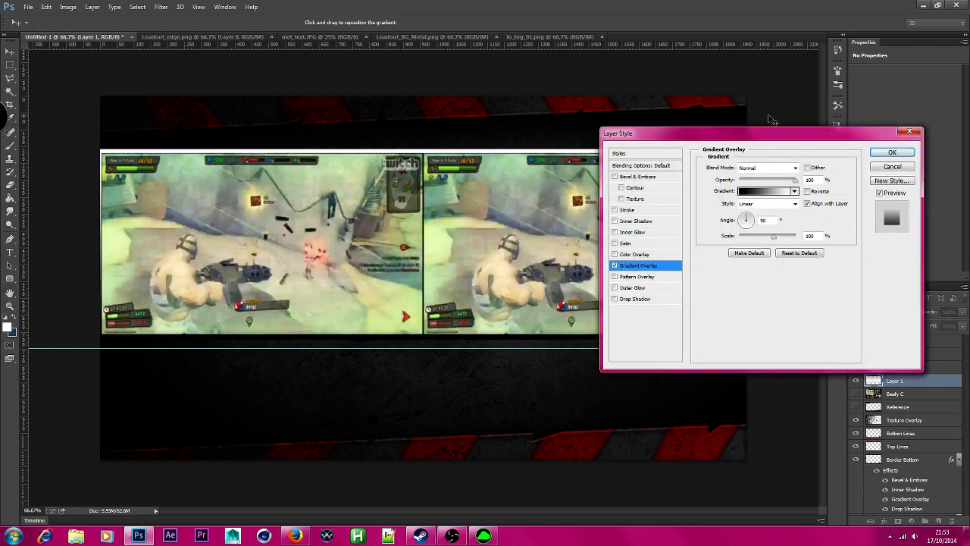
drag(778, 131, 844, 143)
click(832, 205)
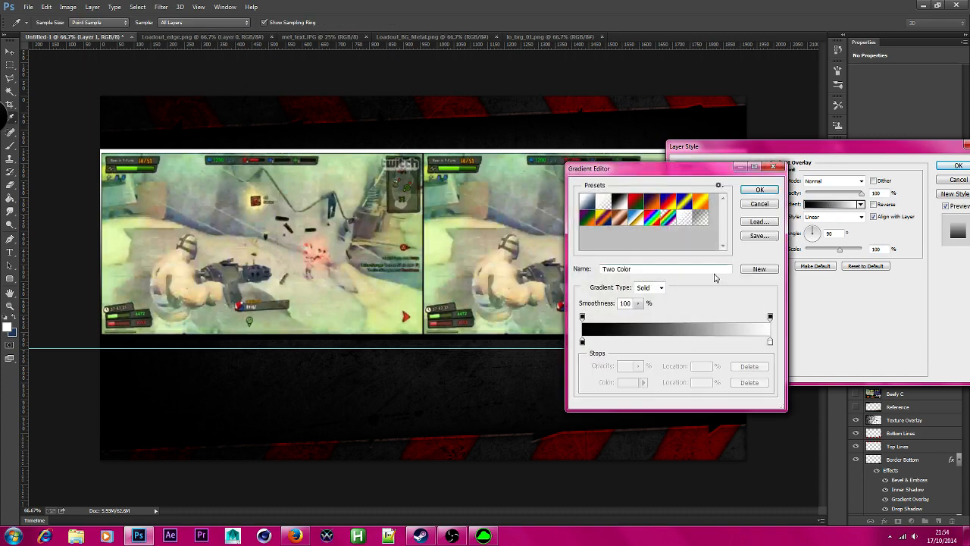
click(770, 342)
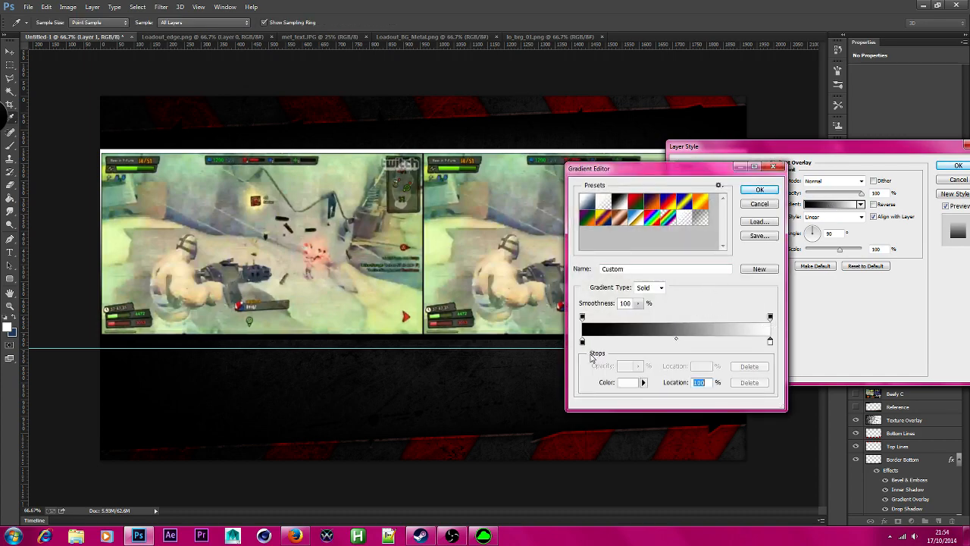
click(621, 388)
mouse_move(576, 258)
mouse_down()
mouse_move(572, 268)
mouse_move(532, 267)
mouse_move(556, 269)
mouse_up()
click(544, 268)
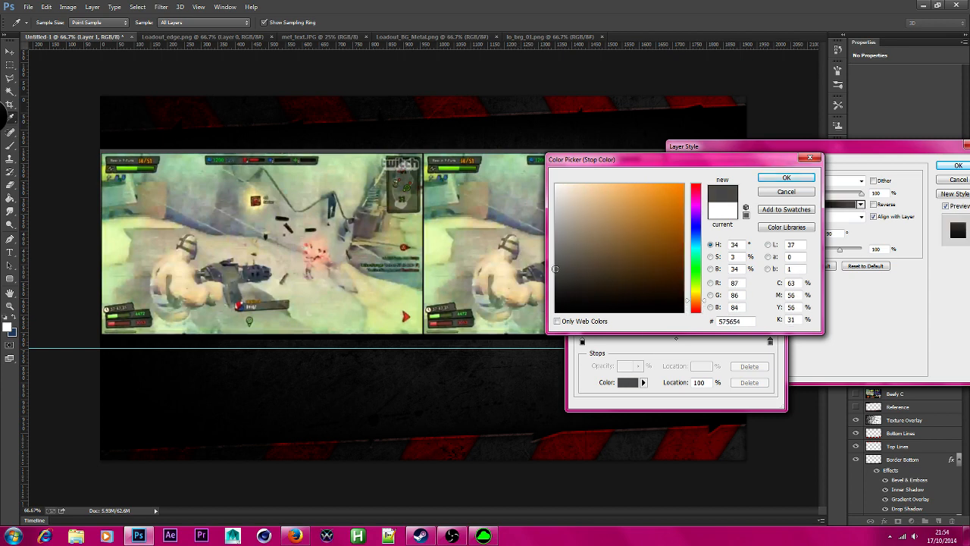
click(787, 177)
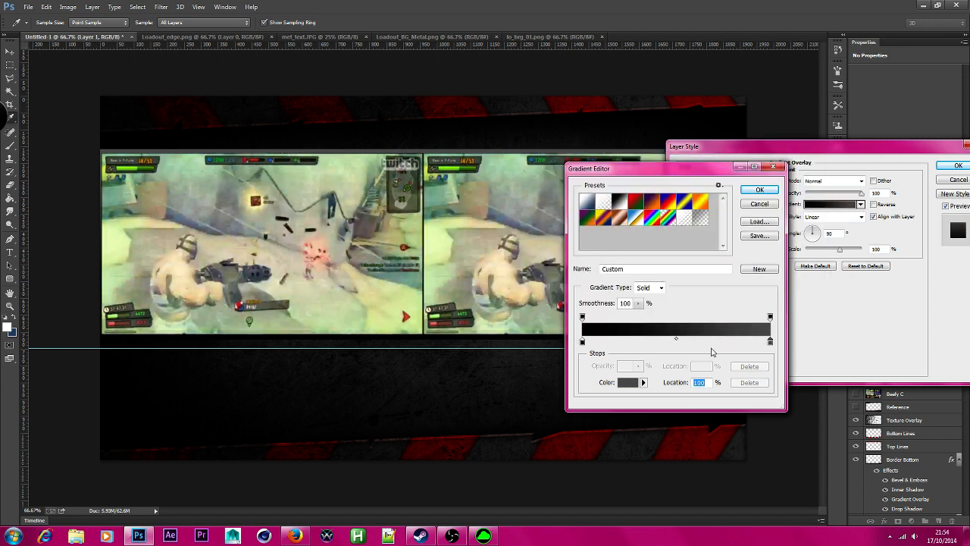
Step: Change the gradient's start colour stop at 0% to a slightly lighter near-black grey
click(582, 342)
click(625, 386)
drag(554, 306, 548, 299)
click(786, 177)
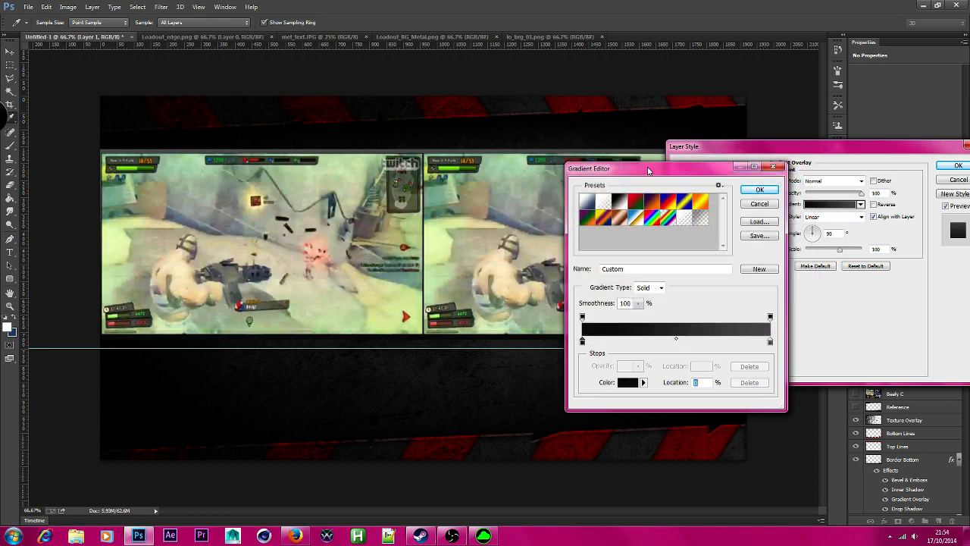
drag(670, 180, 326, 268)
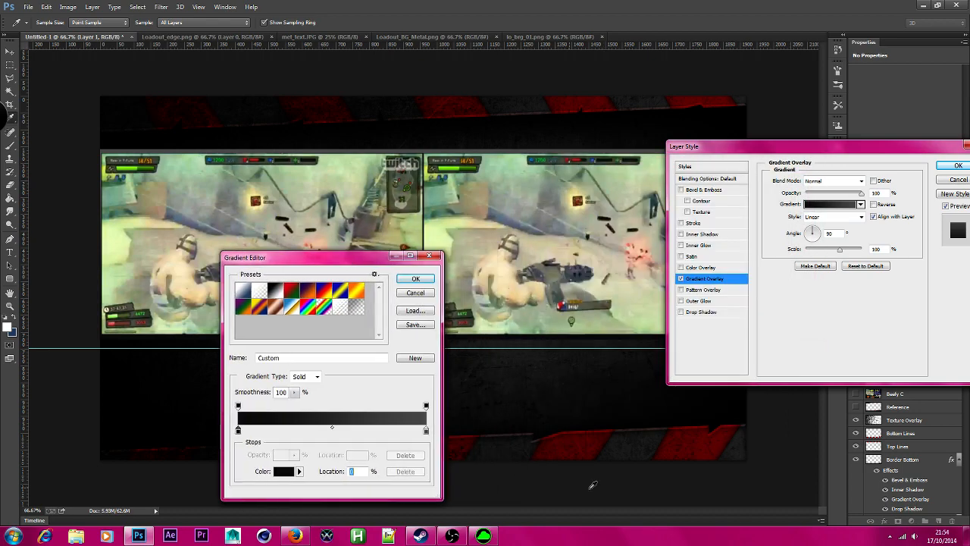
Step: Switch to Firefox to check the live Twitch stream page and its chat
click(296, 535)
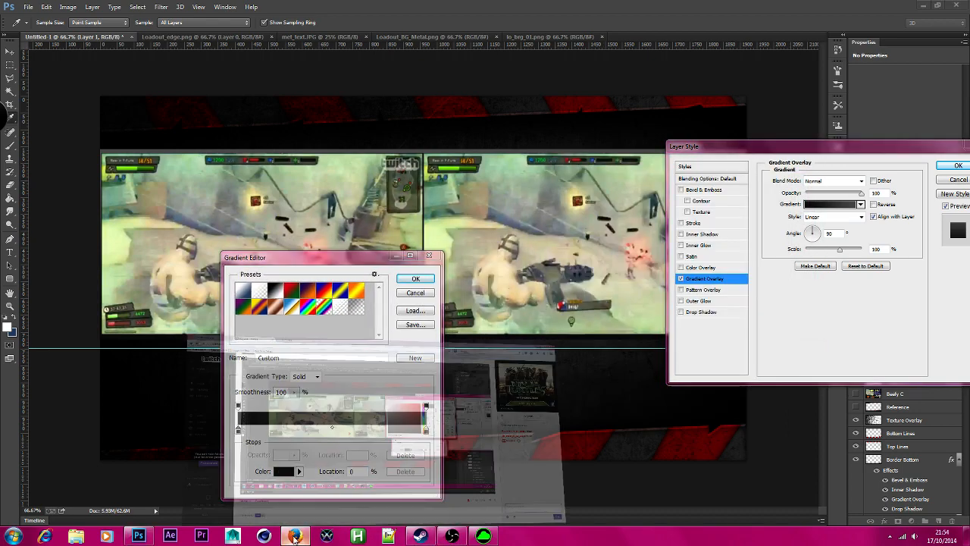
click(296, 535)
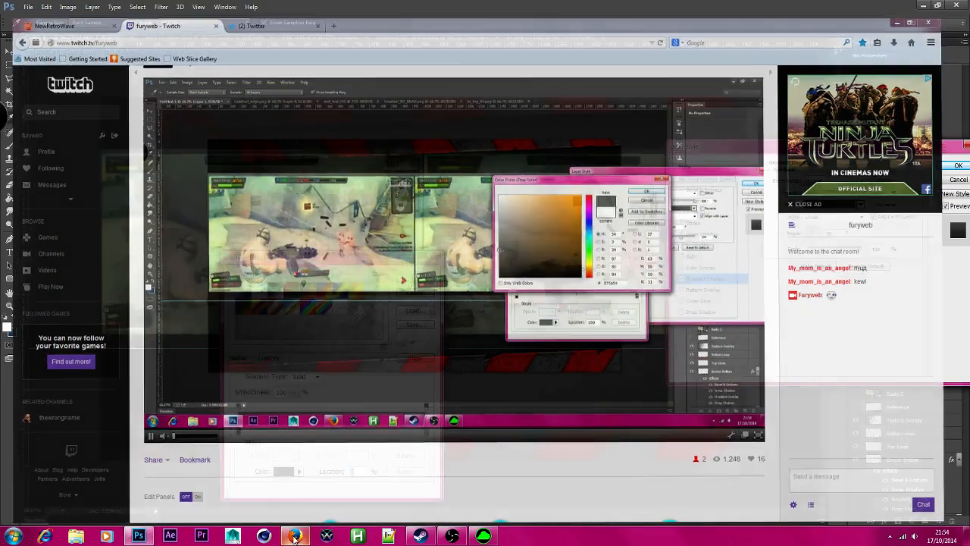
Step: Return to Photoshop, accept the edited gradient and apply the Gradient Overlay to the white rectangle layer
click(452, 535)
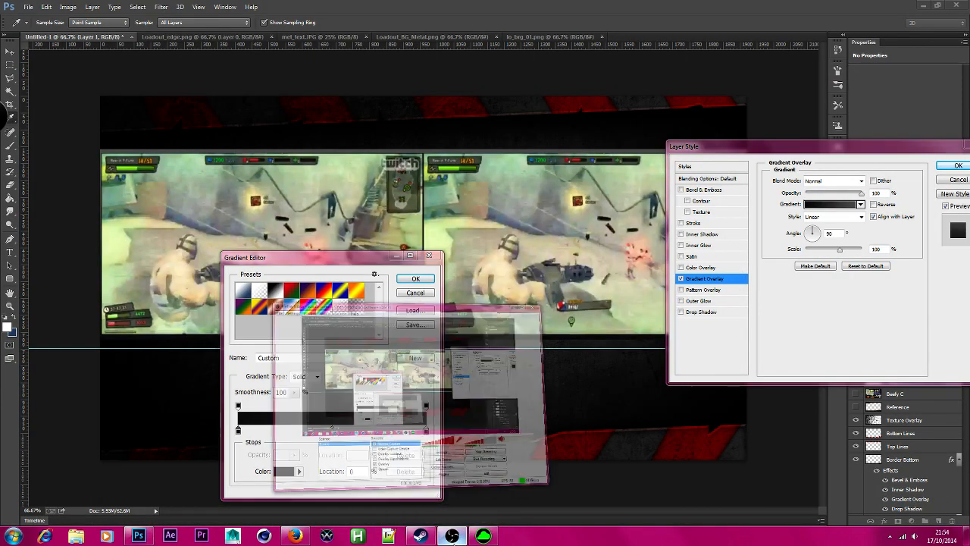
click(452, 535)
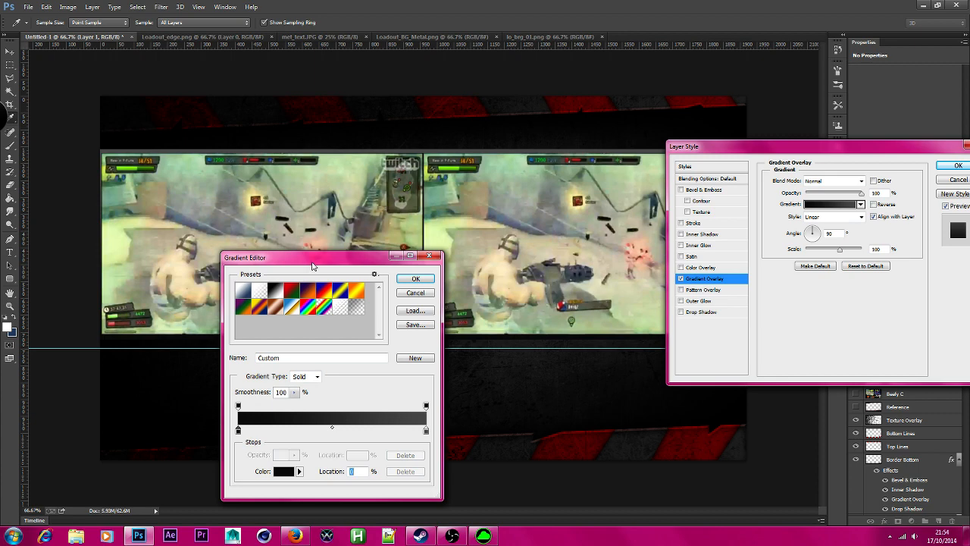
drag(328, 262, 411, 321)
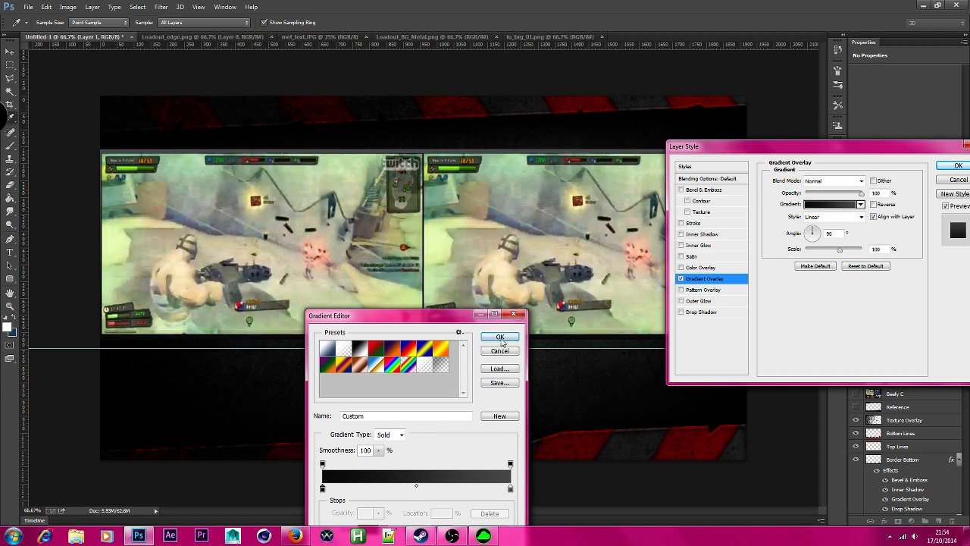
click(500, 337)
click(957, 166)
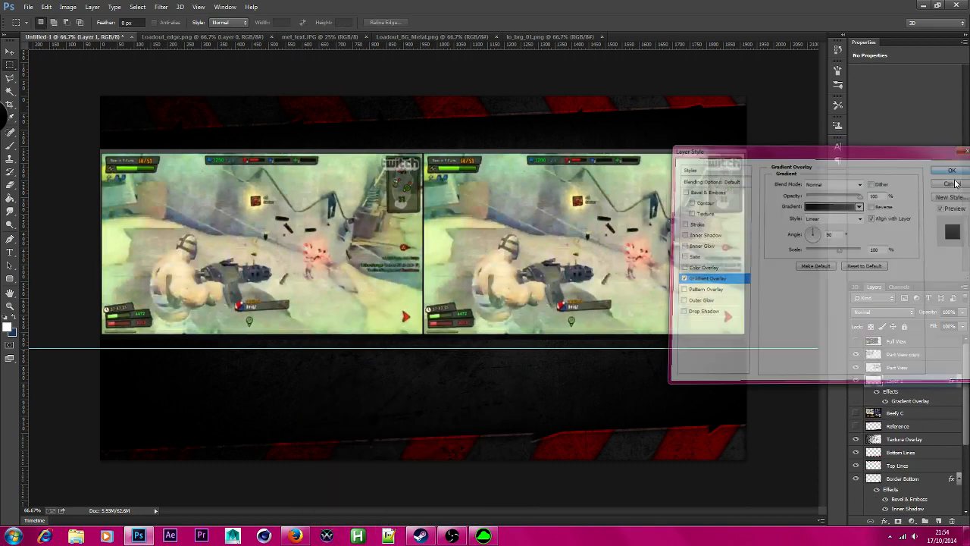
Step: Browse the Pictures folder for a metal texture to open and check the dimensions of met_text in its file properties
click(28, 7)
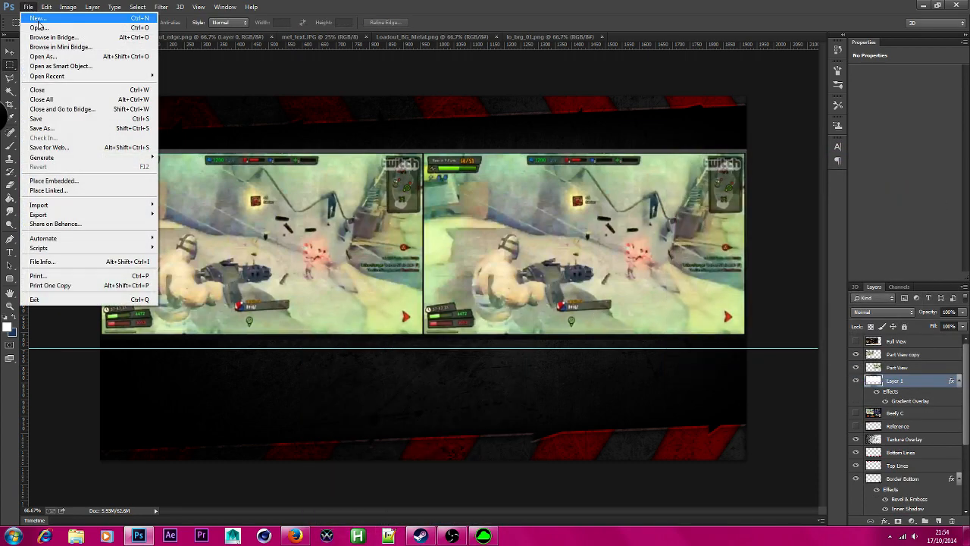
click(37, 28)
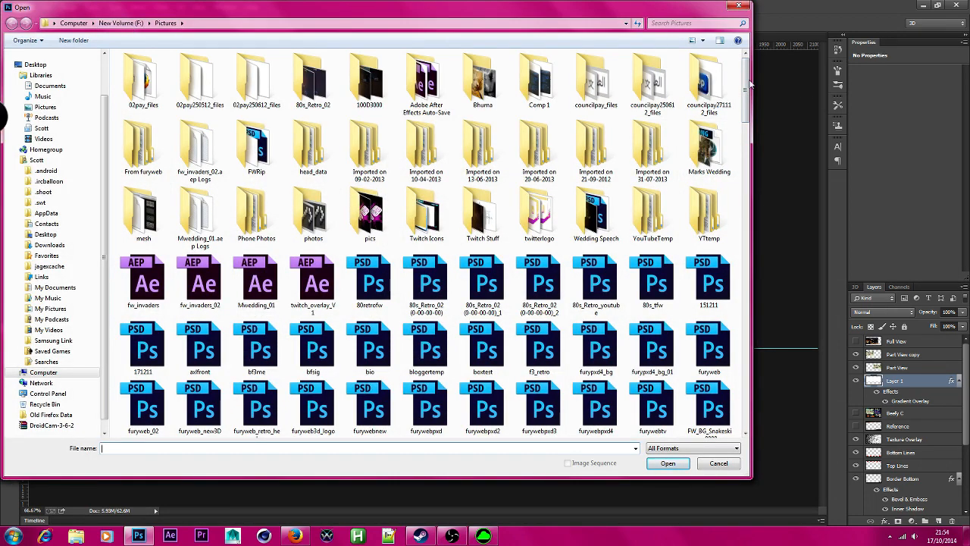
drag(749, 86, 732, 242)
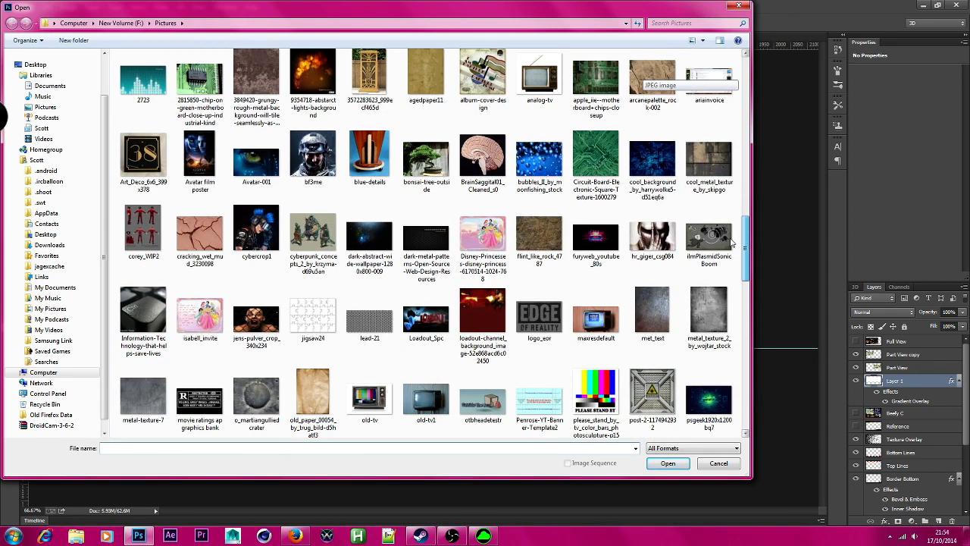
right_click(650, 324)
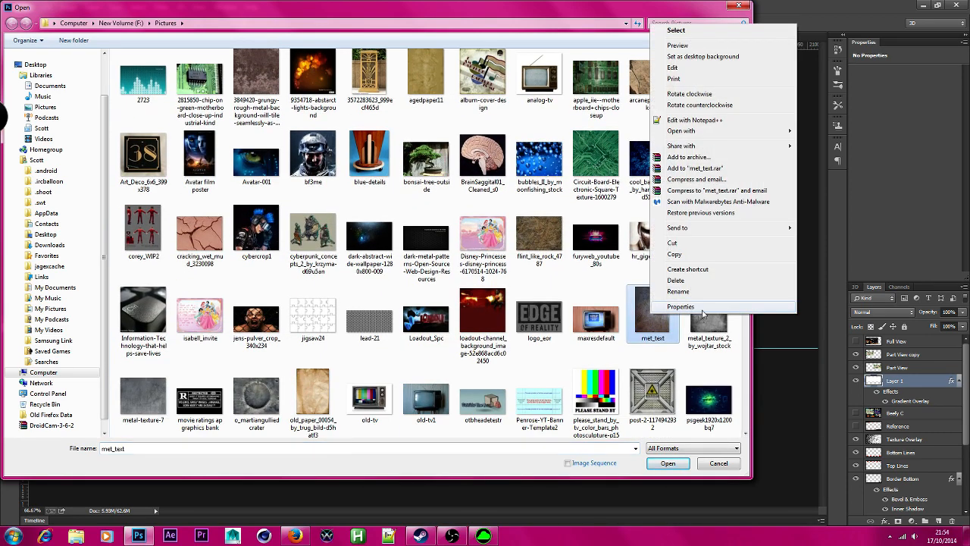
click(670, 307)
click(723, 291)
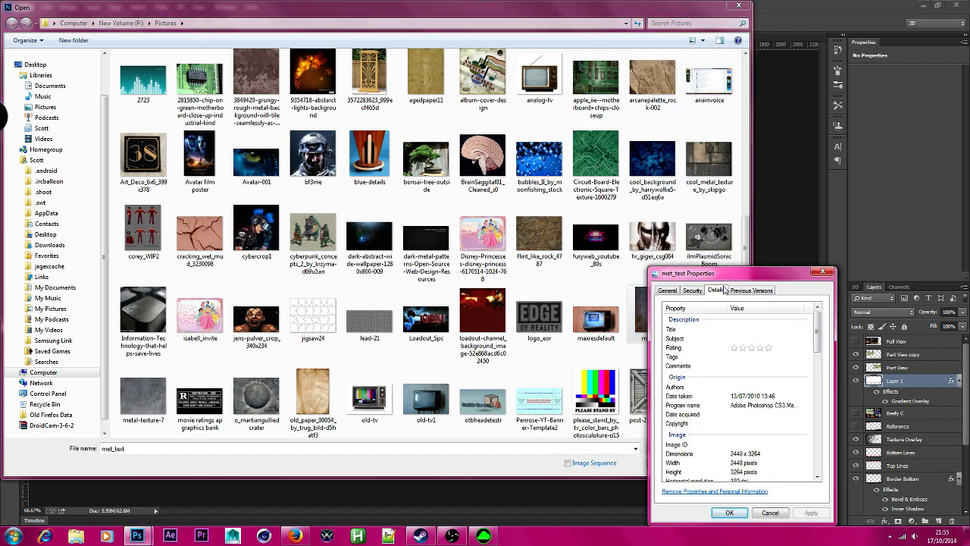
scroll(750, 417, down, 1)
click(729, 512)
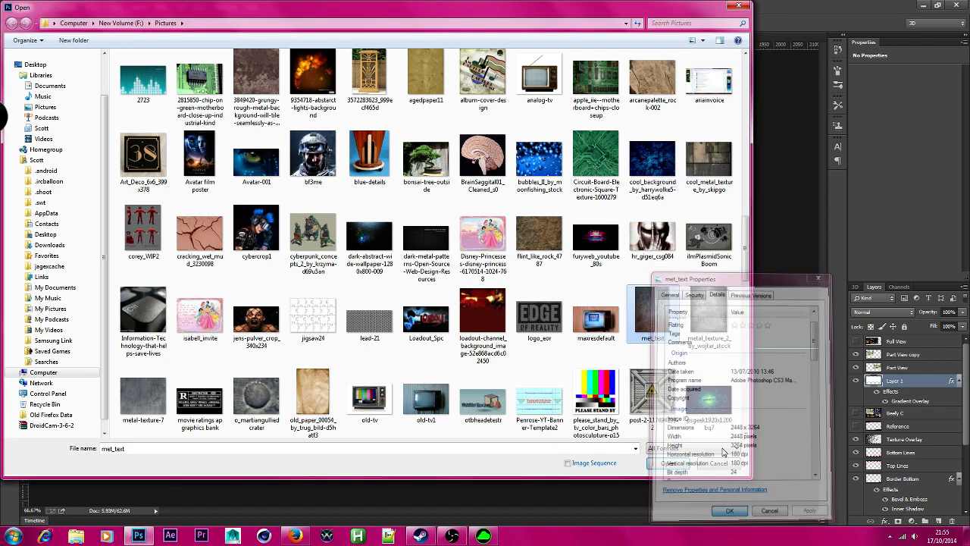
Step: Check the dimensions of metal_texture_2_by_wojtar_stock in its file properties and open that image
right_click(715, 315)
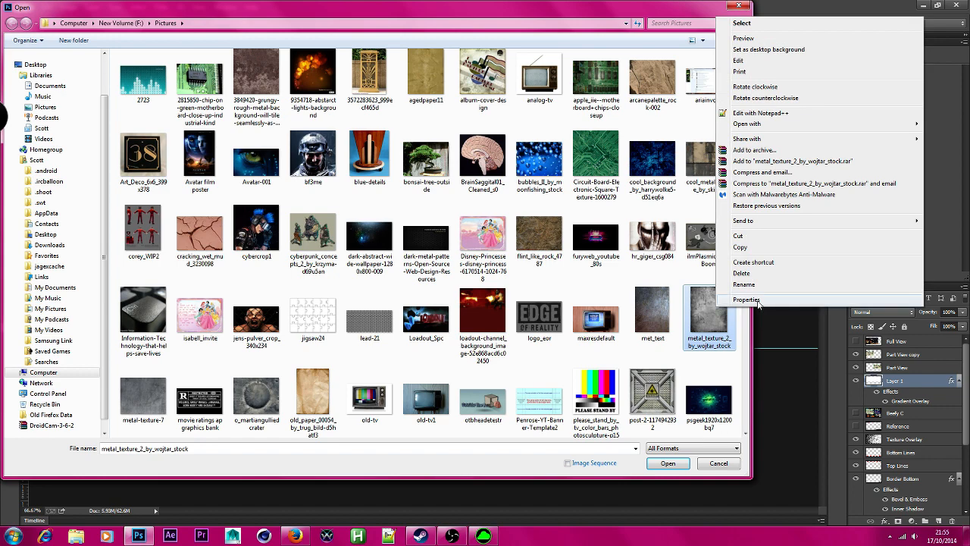
click(746, 299)
click(787, 291)
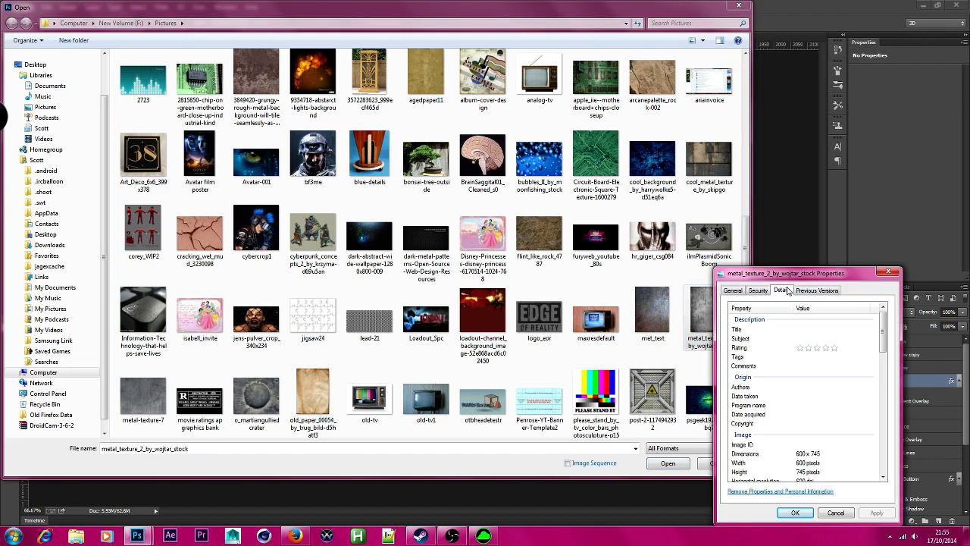
click(889, 271)
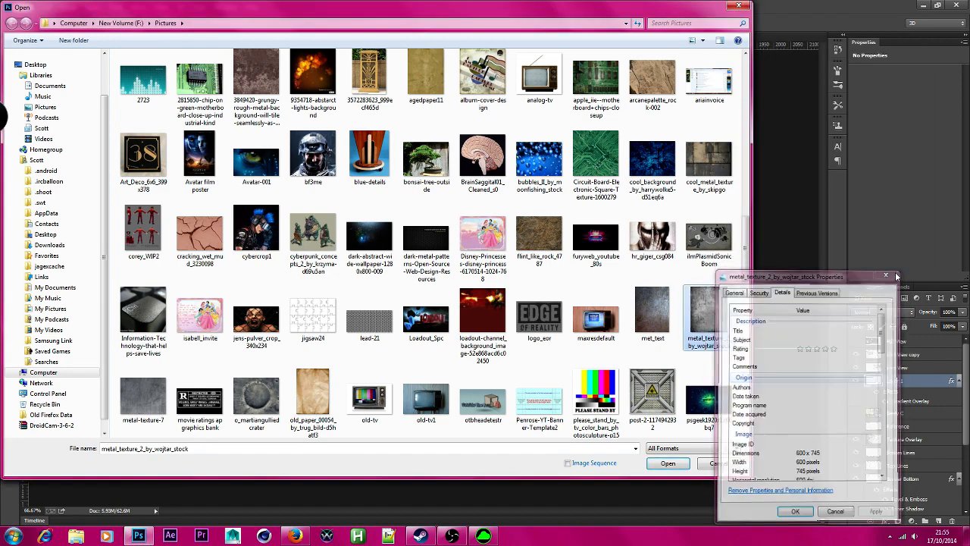
double_click(728, 322)
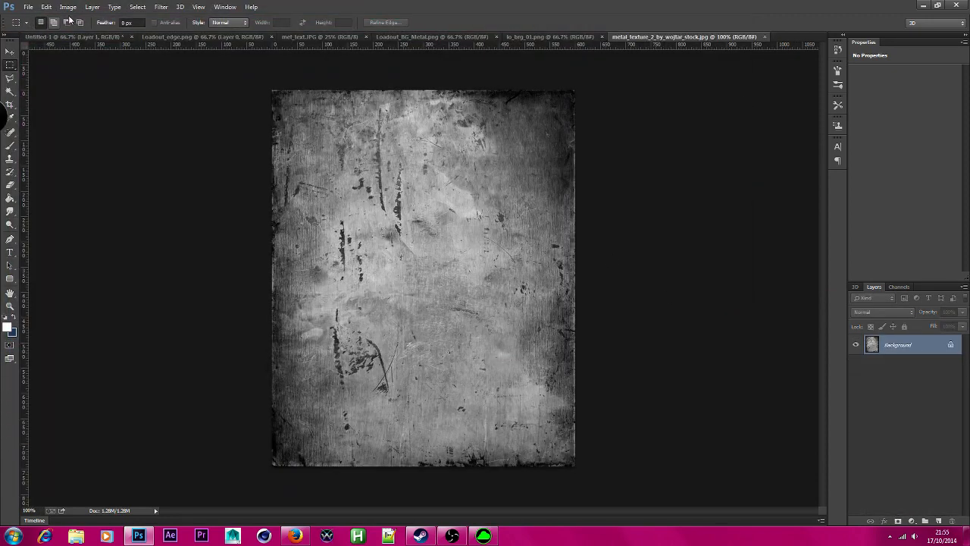
Step: Copy the entire metal texture image and paste it as a new layer above Layer 1 in the Untitled-1 document
click(113, 6)
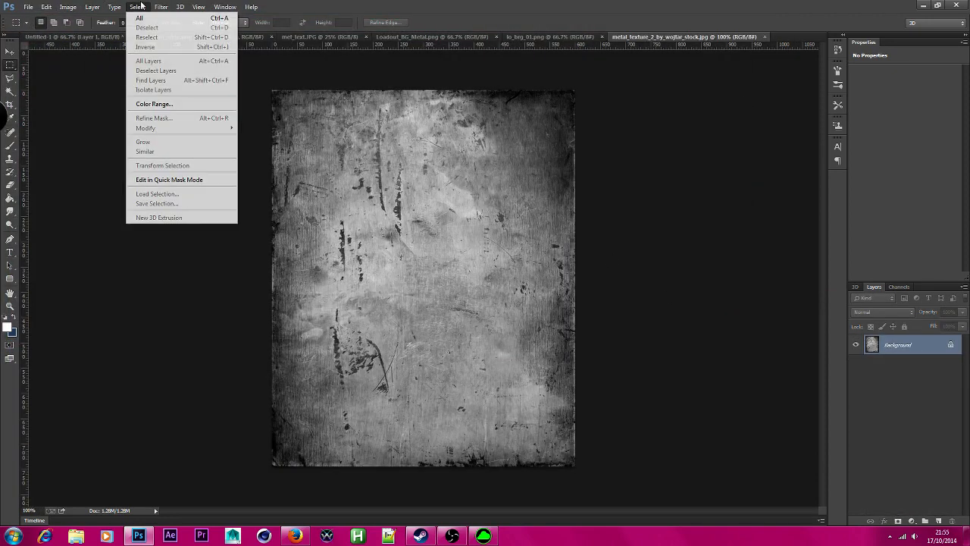
click(150, 19)
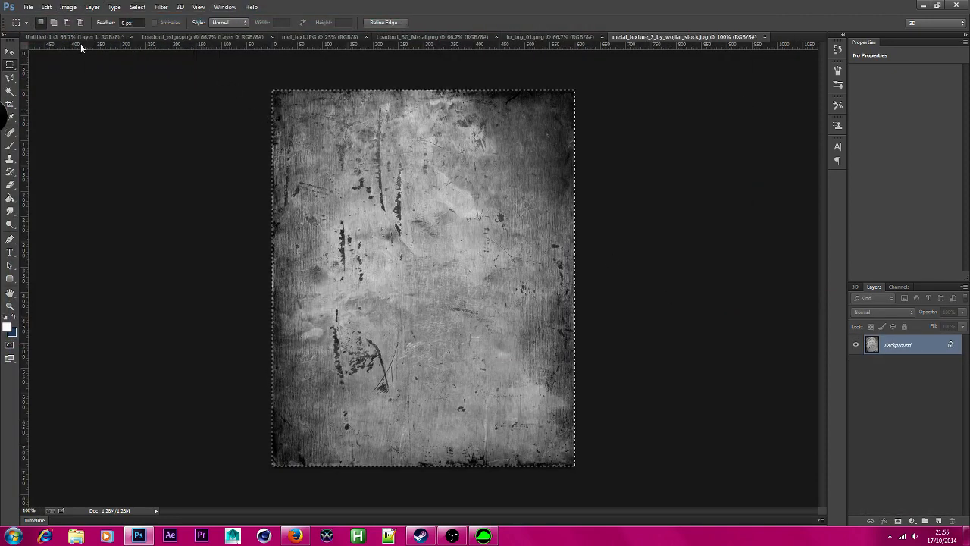
click(81, 38)
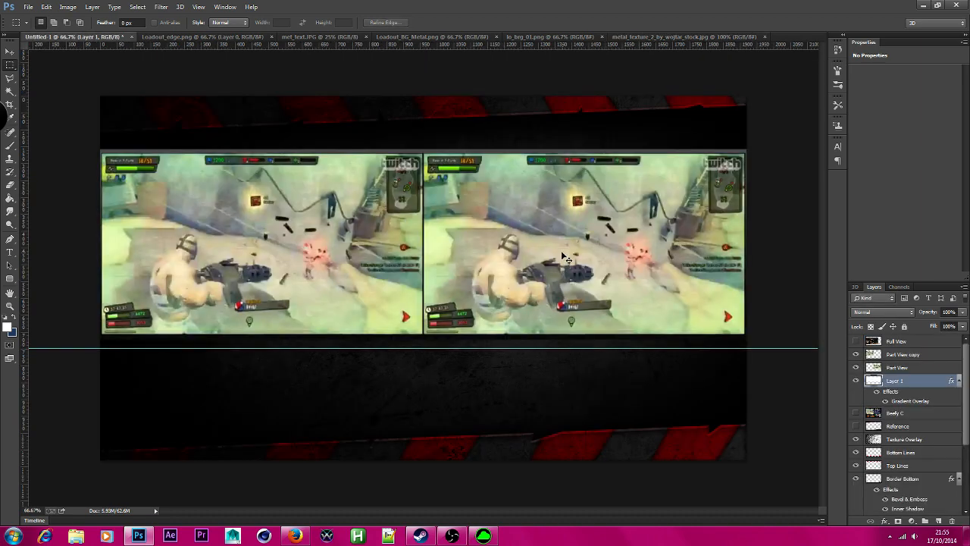
key(ctrl+v)
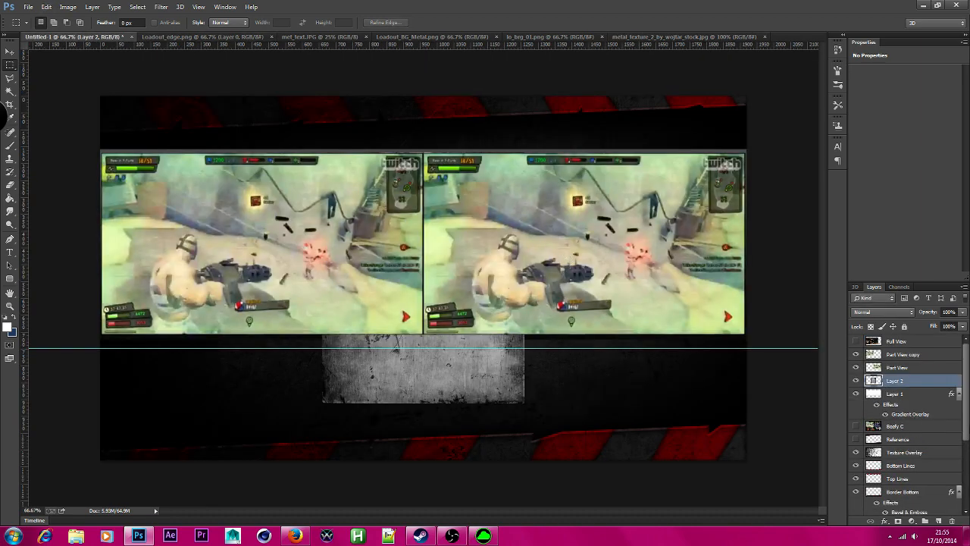
Step: Hide the Part View and Part View copy layers, keeping the pasted texture layer selected with the Move tool
click(11, 53)
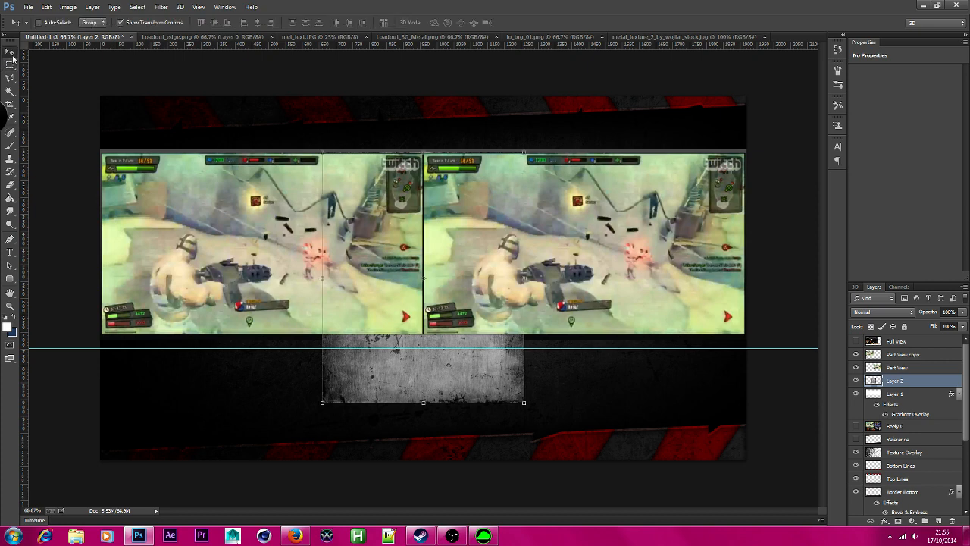
click(898, 395)
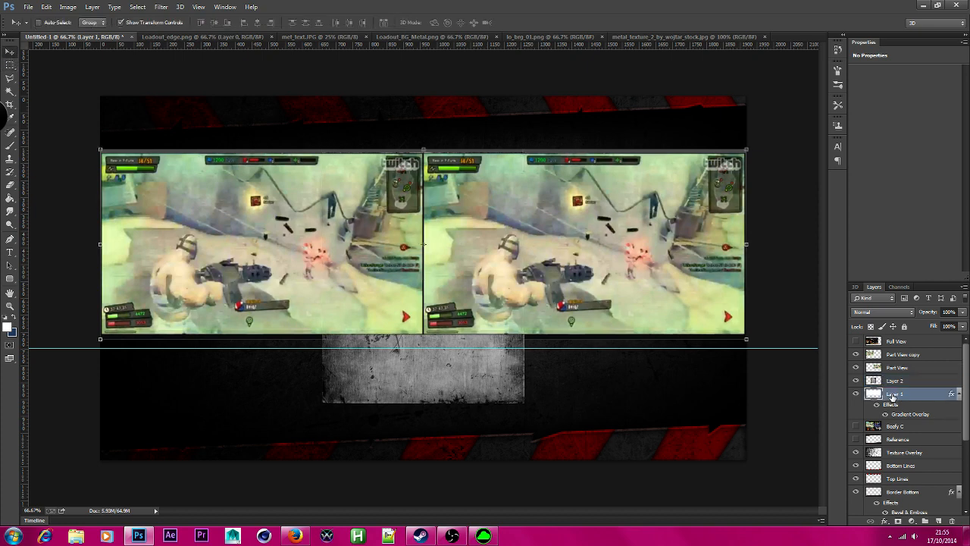
click(902, 381)
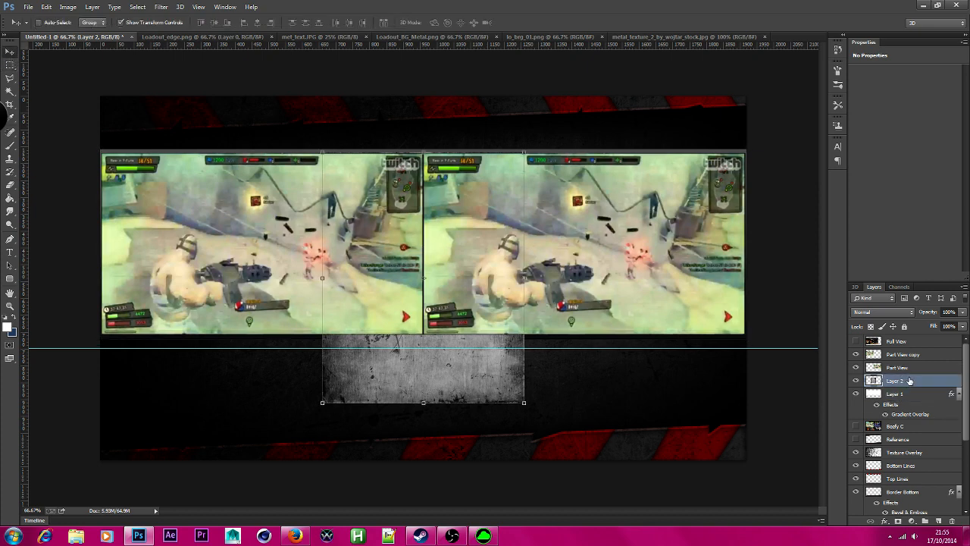
click(856, 354)
click(856, 367)
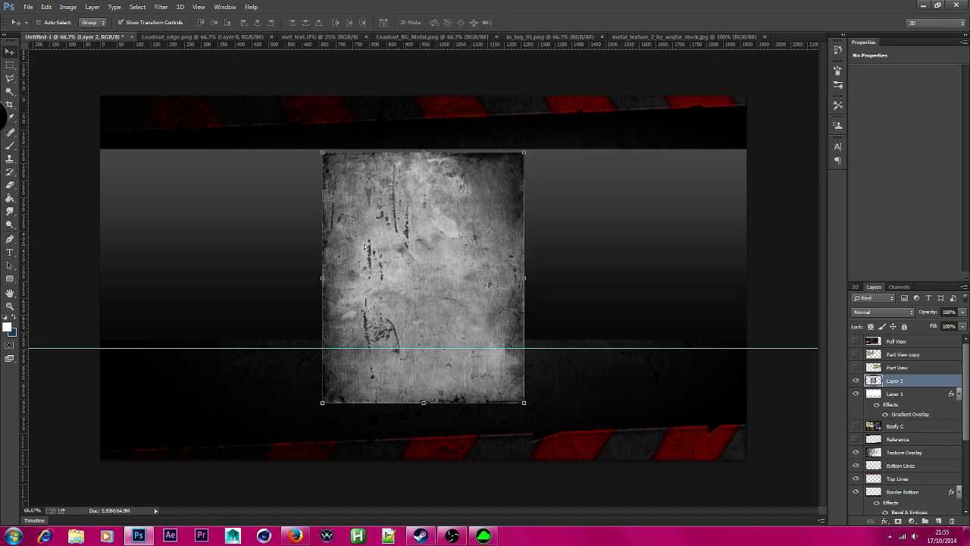
Step: Move the pasted metal texture towards the left half of the canvas and rotate it by -90°
drag(365, 247, 264, 230)
click(46, 6)
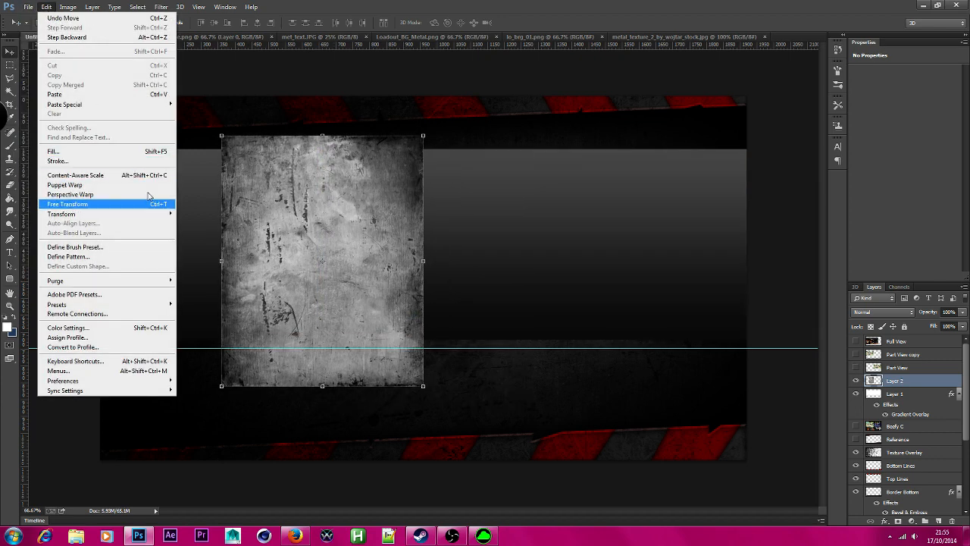
mouse_move(151, 213)
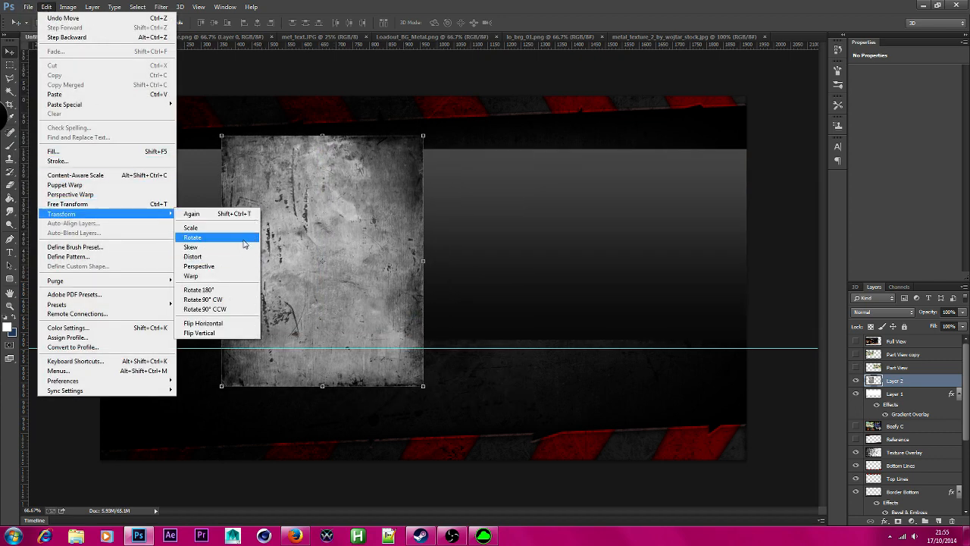
click(245, 243)
drag(219, 139, 153, 395)
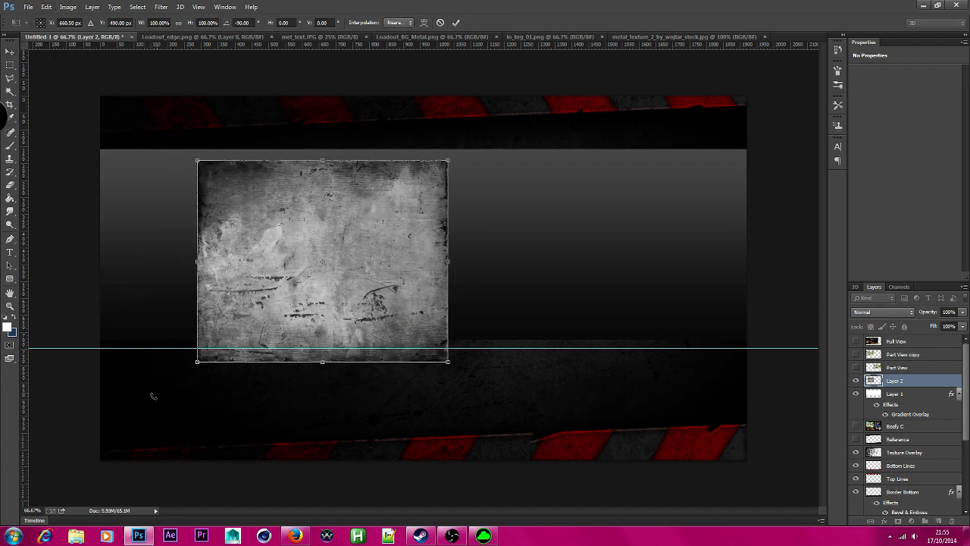
Step: Scale and reposition the rotated metal texture so it covers the whole canvas, and commit the transform
click(46, 6)
mouse_move(127, 214)
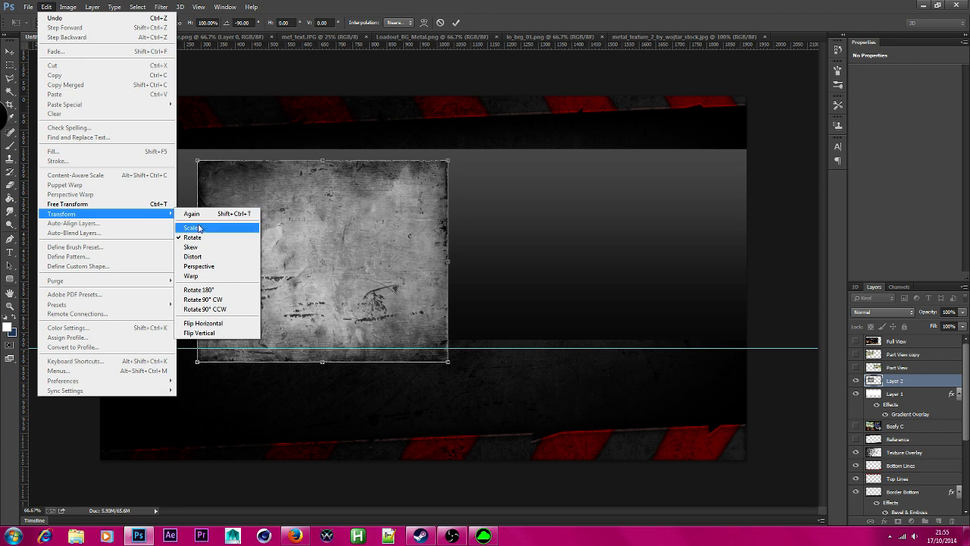
click(199, 229)
drag(449, 161, 651, 141)
drag(430, 191, 324, 246)
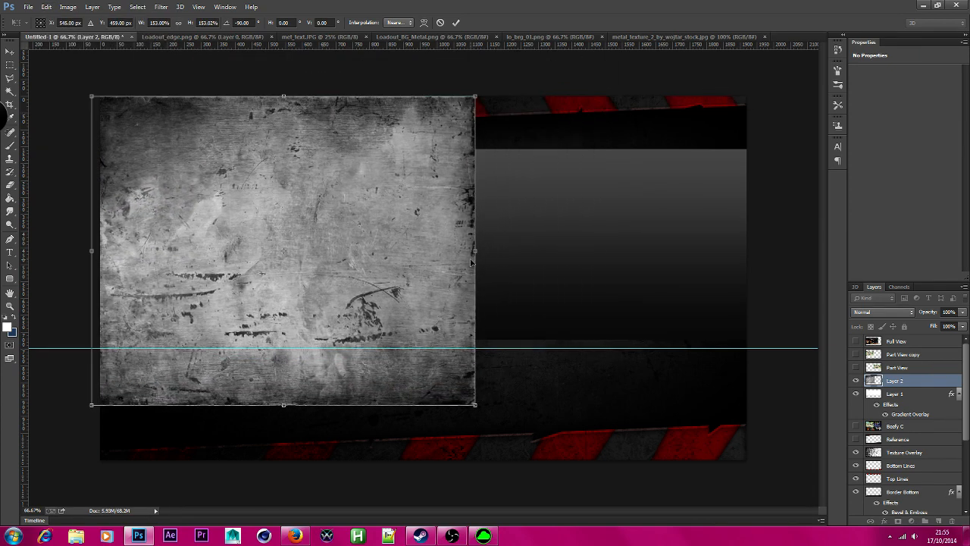
drag(476, 253, 734, 260)
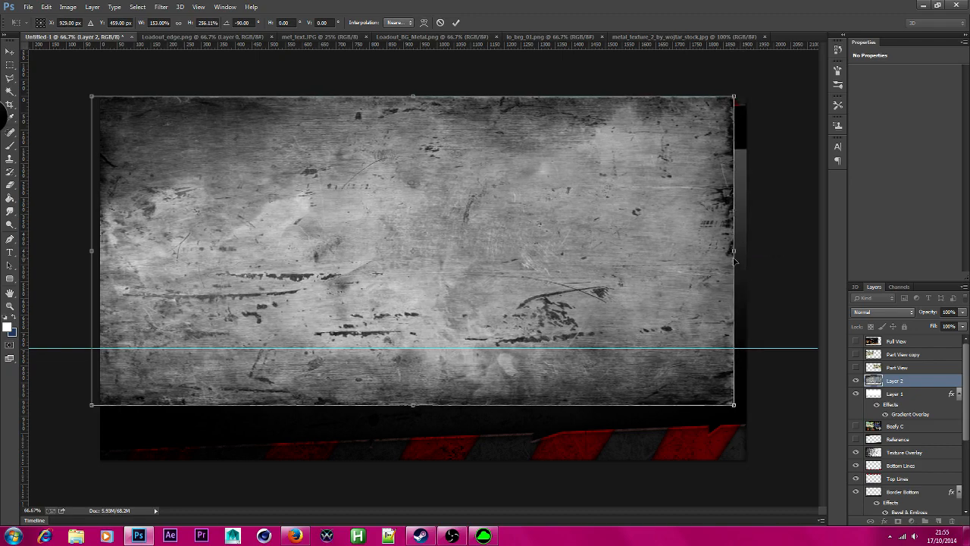
drag(410, 405, 413, 455)
drag(488, 308, 508, 313)
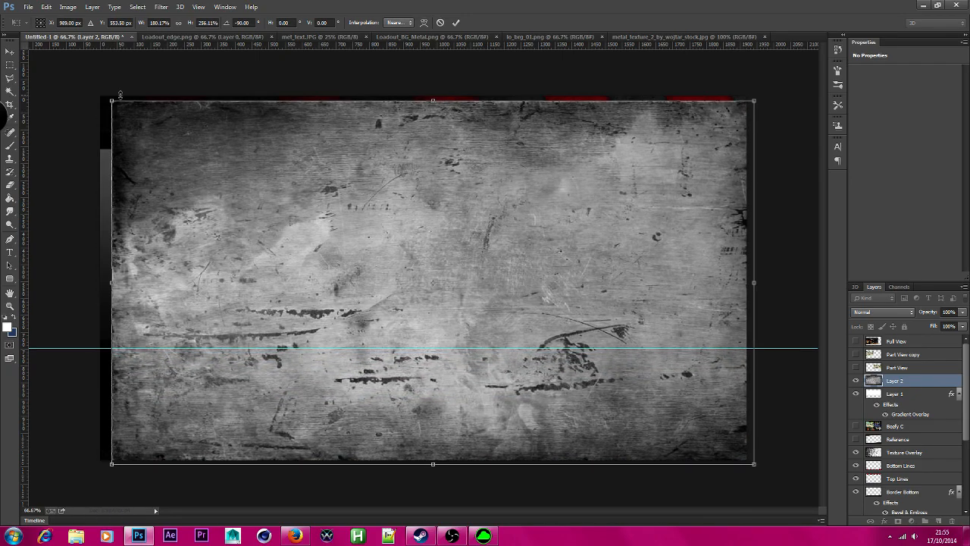
drag(112, 102, 96, 94)
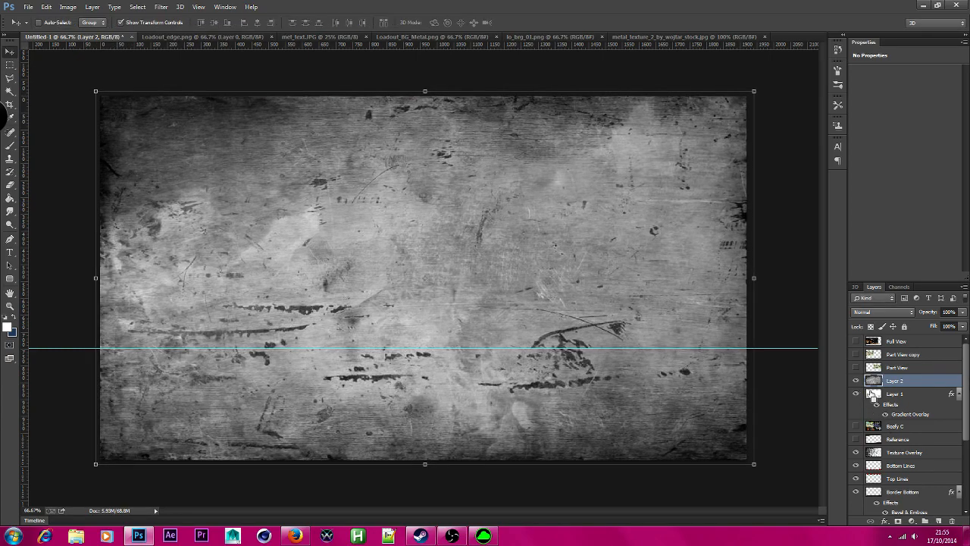
Step: Trim the metal texture to the gradient rectangle by loading Layer 1's outline, inverting the selection, deleting the excess and deselecting
ctrl+click(874, 394)
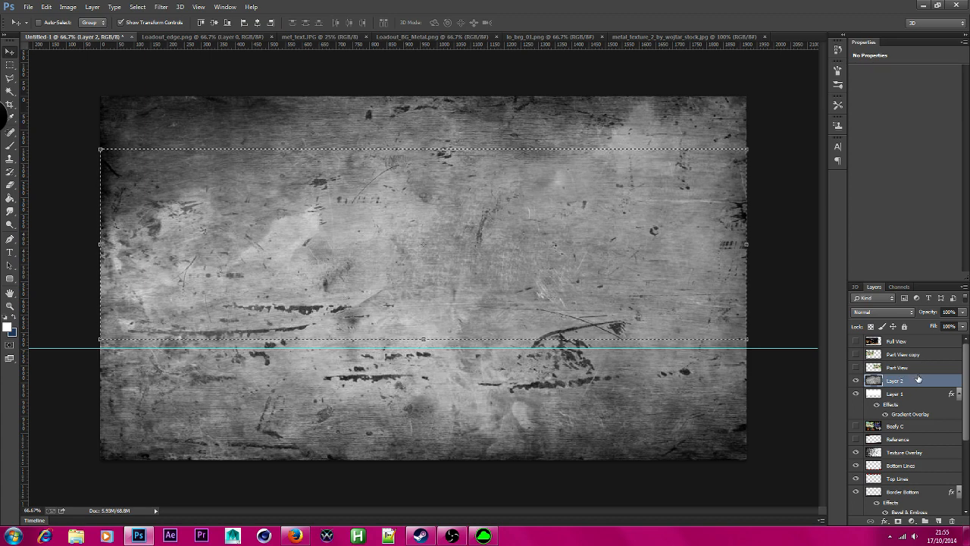
click(138, 7)
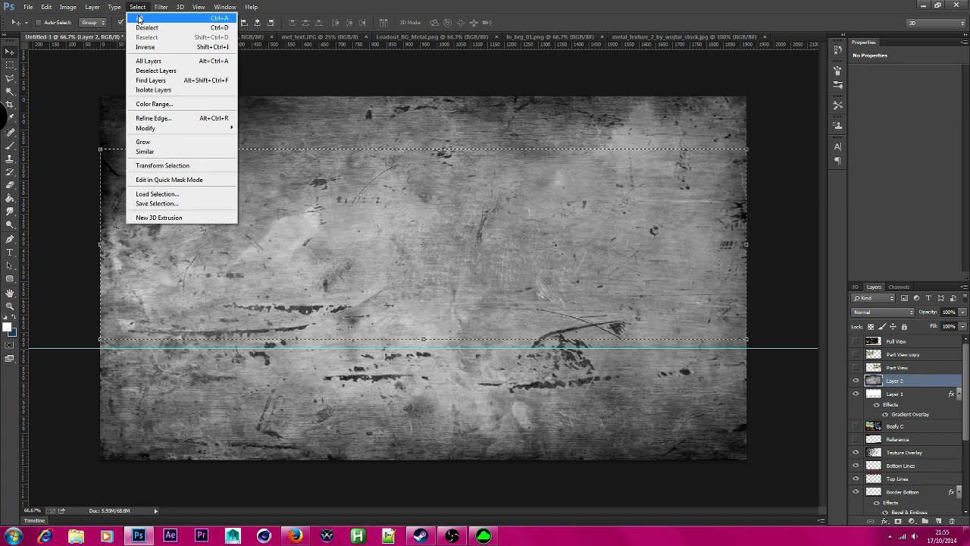
click(153, 51)
key(Delete)
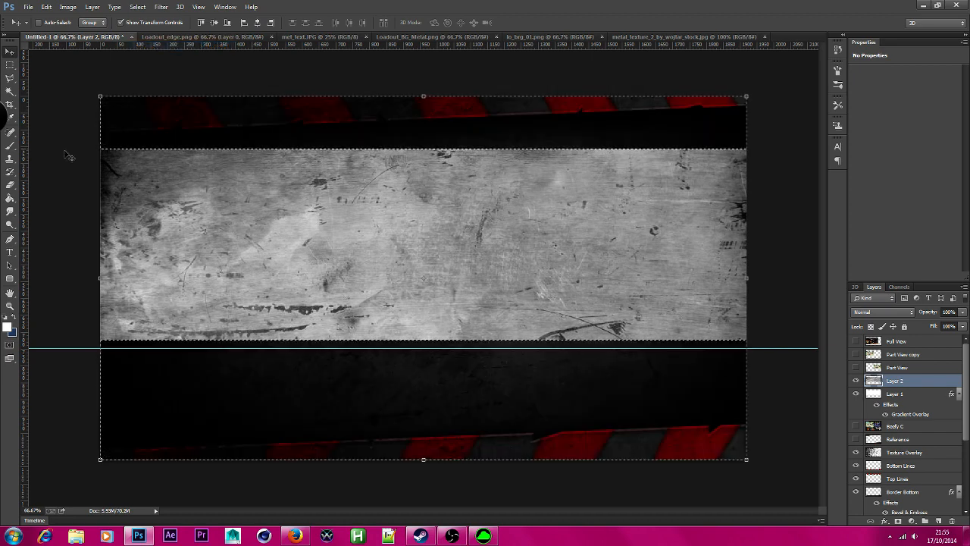
key(ctrl+d)
key(m)
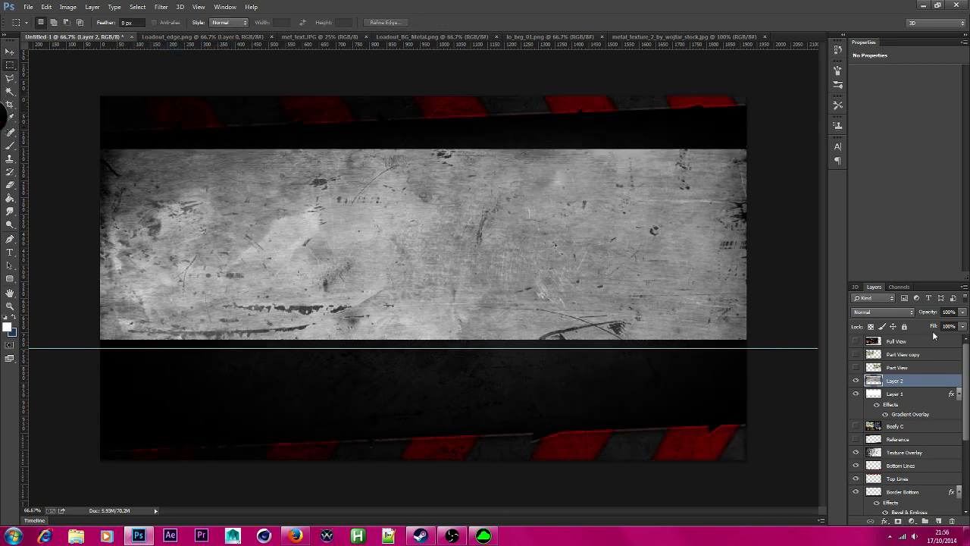
Step: Set the metal texture layer's blend mode to Lighten and show the Part View and Part View copy layers
click(894, 312)
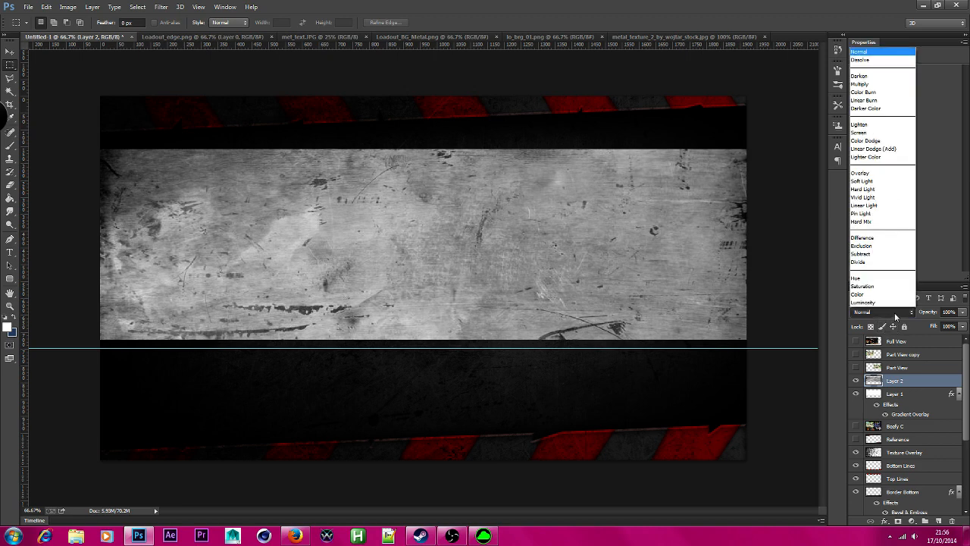
click(872, 124)
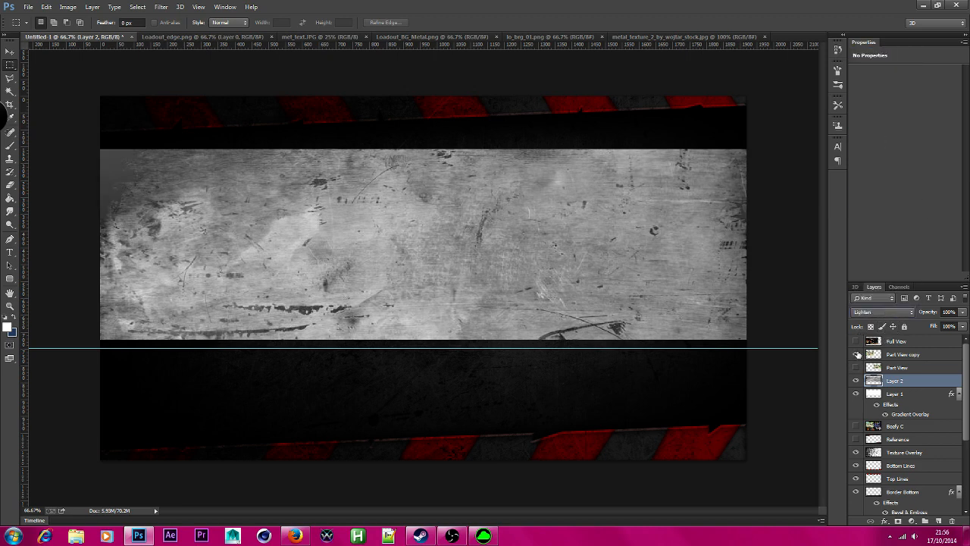
click(856, 354)
click(856, 367)
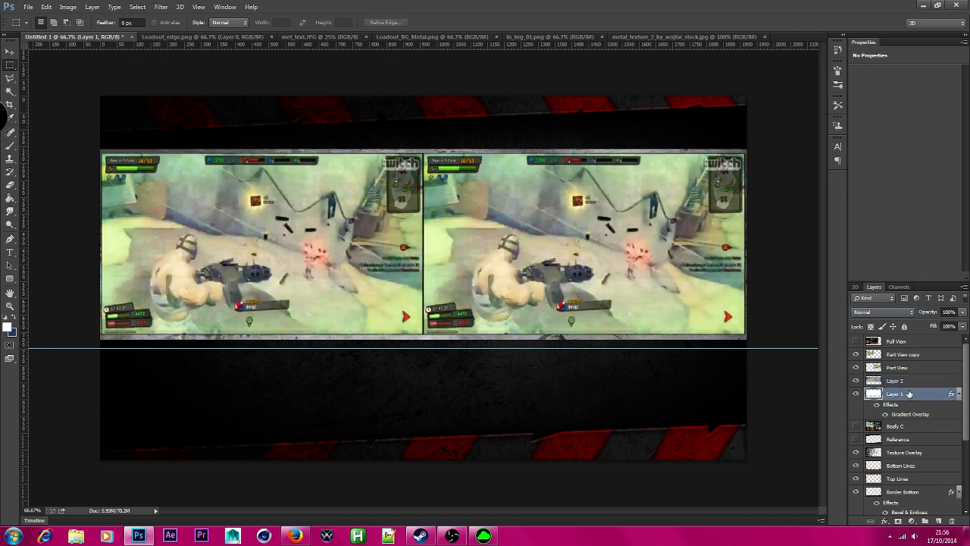
Step: Try Multiply blending on the metal texture layer, settling on Soft Light
click(909, 311)
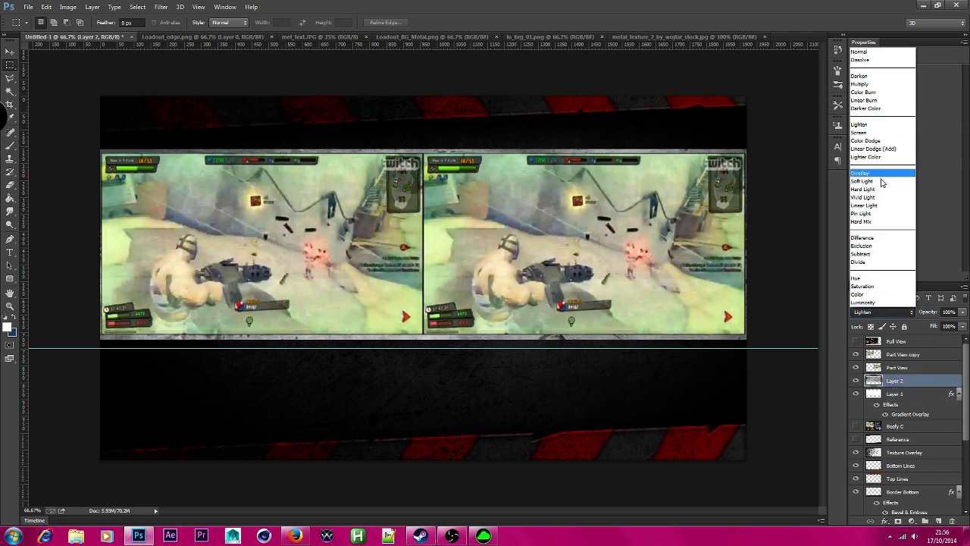
click(887, 84)
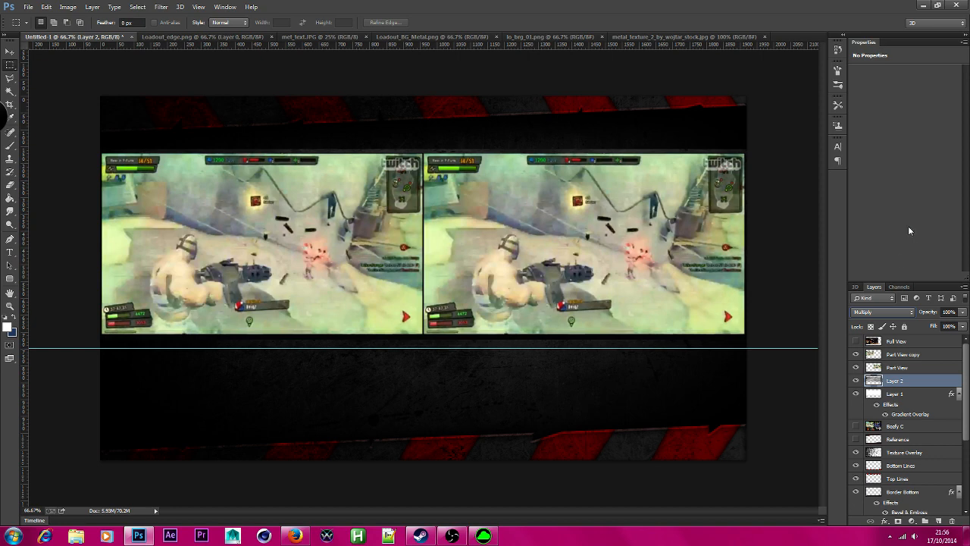
click(889, 311)
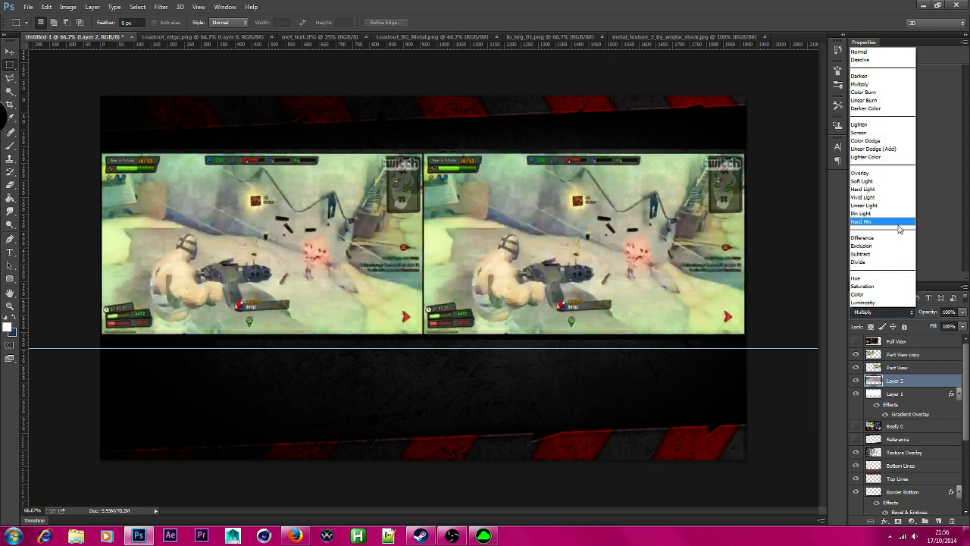
click(879, 187)
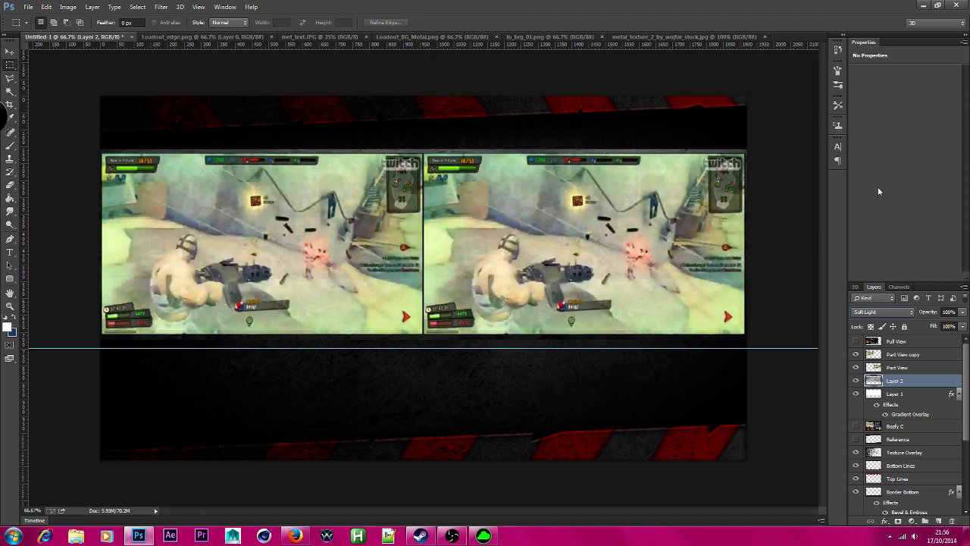
Step: Add a Bevel & Emboss effect to the metal texture layer with 52% shadow opacity and the Chisel Hard technique
double_click(939, 386)
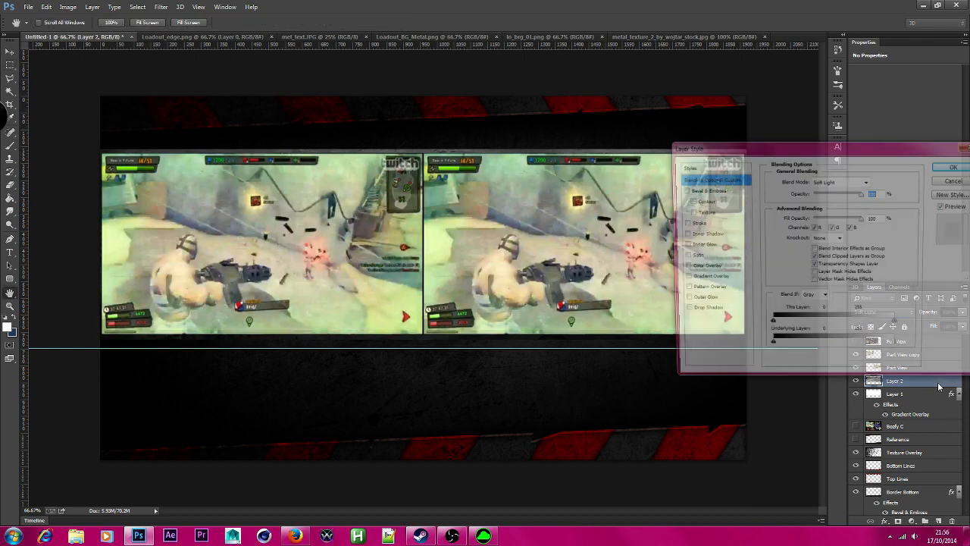
click(720, 195)
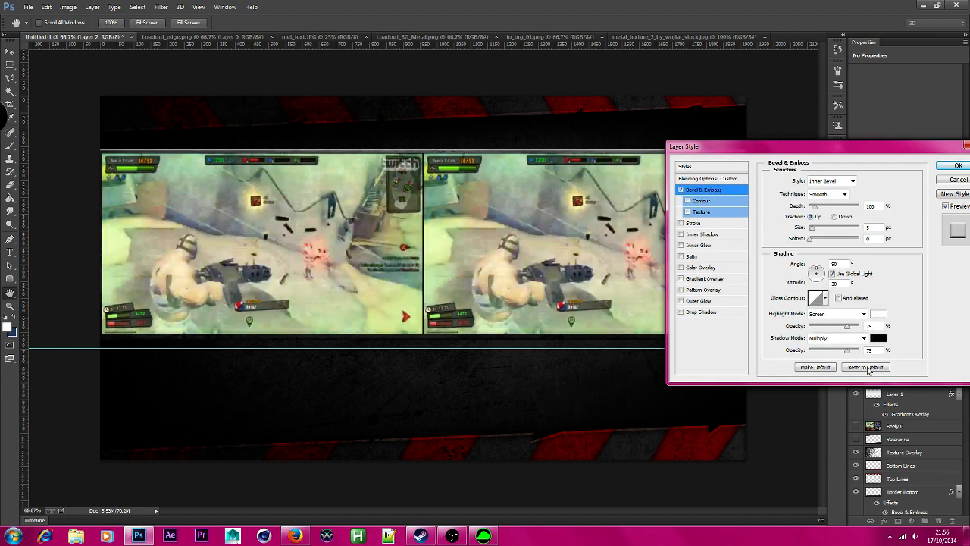
click(846, 351)
mouse_move(847, 353)
mouse_down()
mouse_move(823, 351)
mouse_move(835, 352)
mouse_up()
click(827, 195)
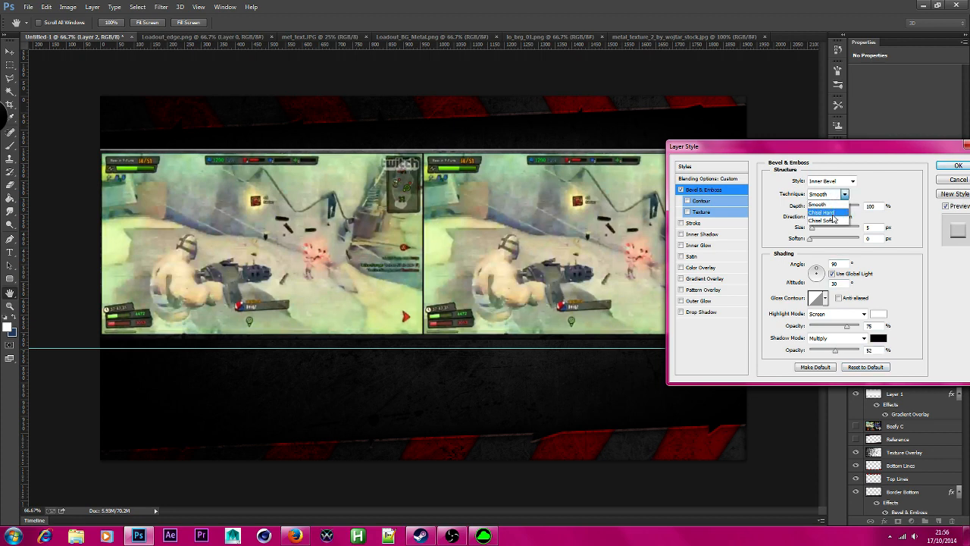
click(827, 206)
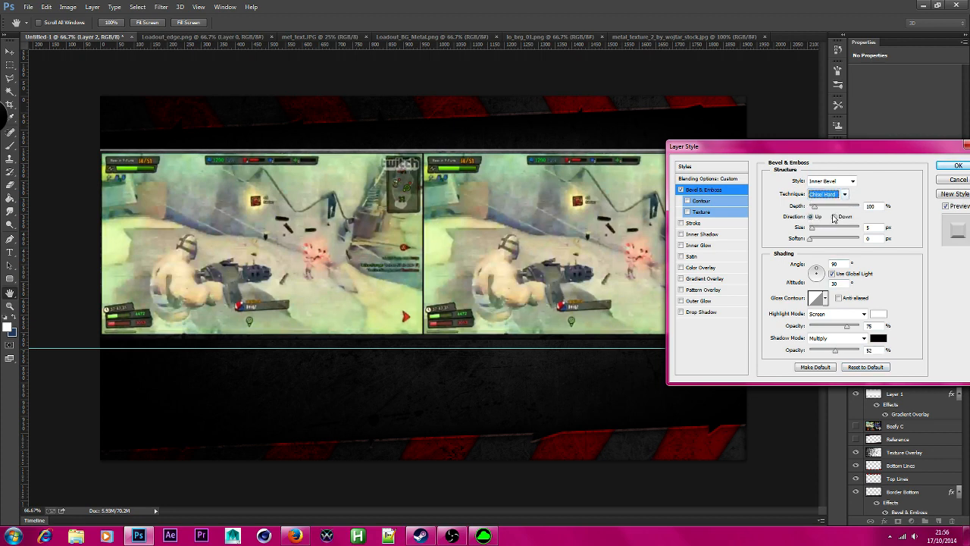
Step: Finish the bevel with 33% highlight opacity, an anti-aliased gloss contour, 572% depth and a size of 2 px
mouse_move(848, 328)
mouse_down()
mouse_move(813, 325)
mouse_move(868, 322)
mouse_move(815, 322)
mouse_move(845, 324)
mouse_move(837, 326)
mouse_up()
click(840, 299)
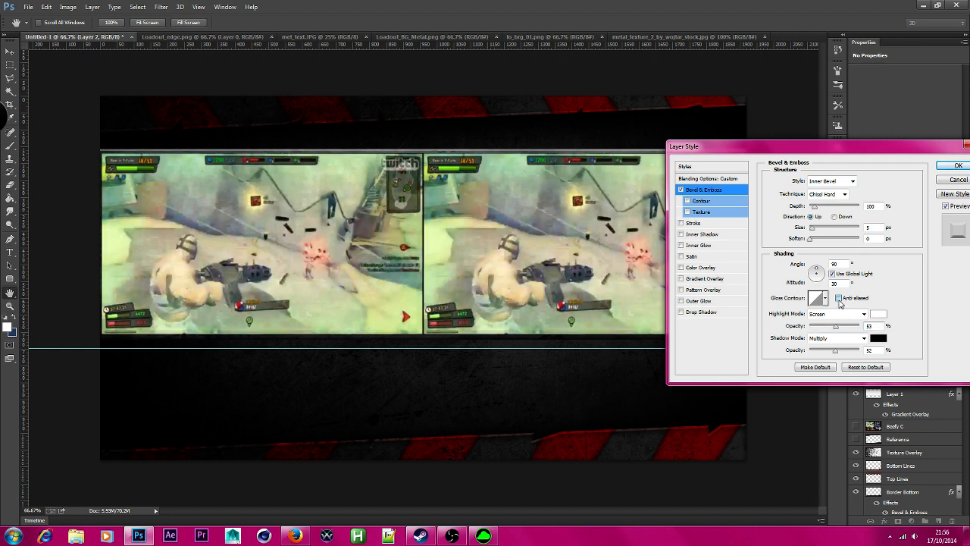
mouse_move(830, 326)
mouse_down()
mouse_move(812, 326)
mouse_move(836, 326)
mouse_move(827, 327)
mouse_up()
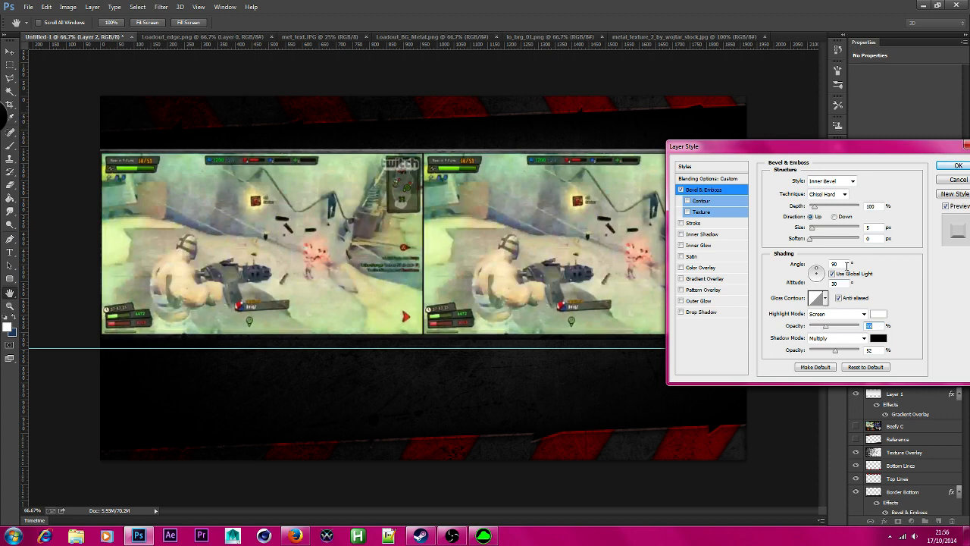
mouse_move(814, 212)
mouse_down()
mouse_move(854, 212)
mouse_move(811, 229)
mouse_up()
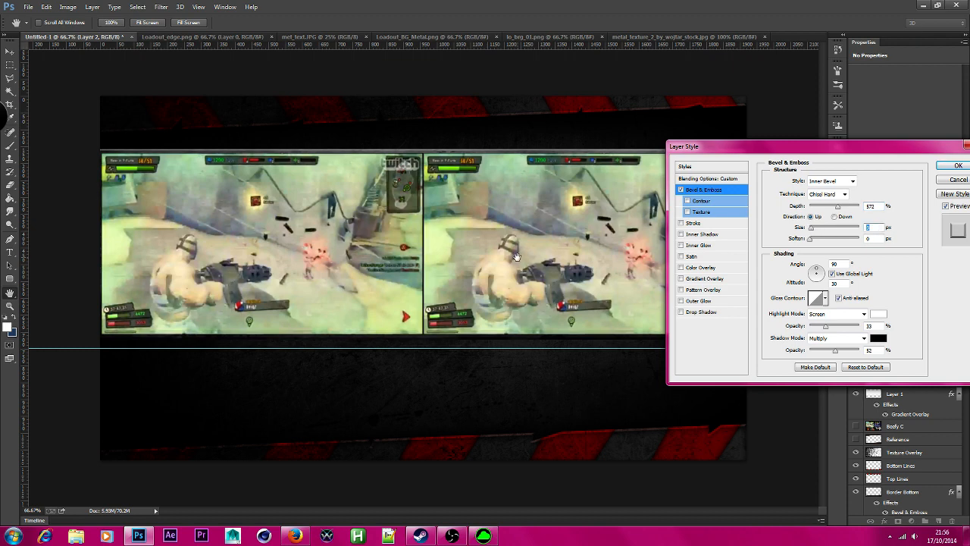
text(2)
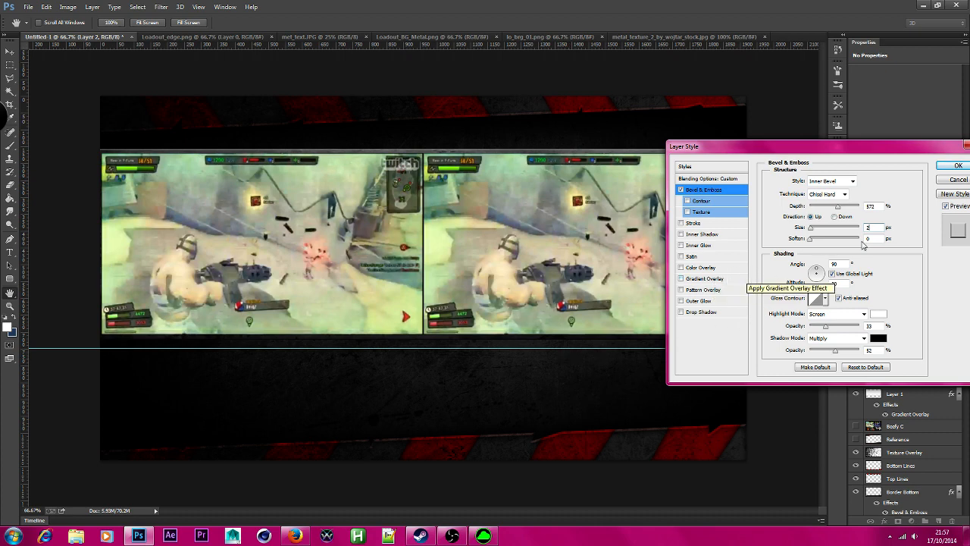
click(954, 168)
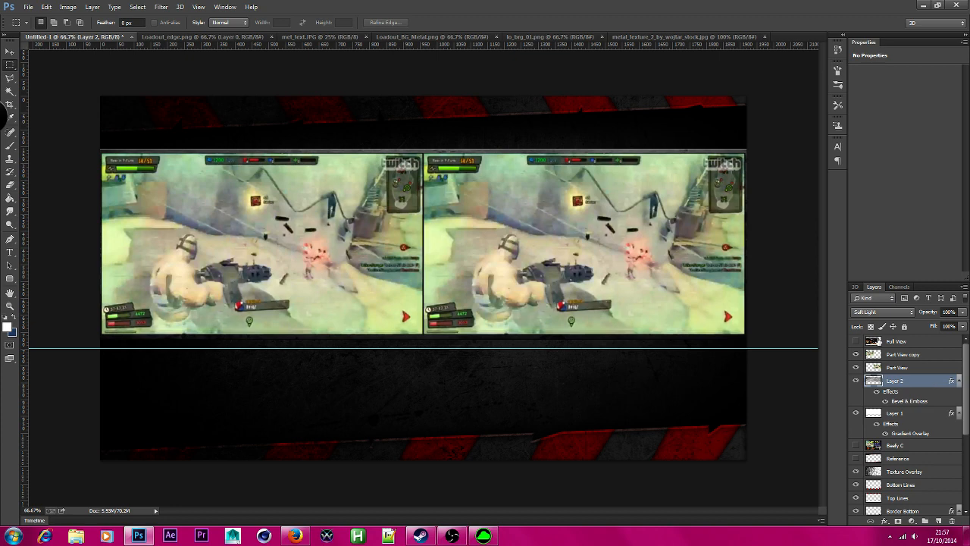
Step: Colorize the metal texture orange with Hue/Saturation, using hue 36 and saturation 100
click(68, 7)
mouse_move(114, 33)
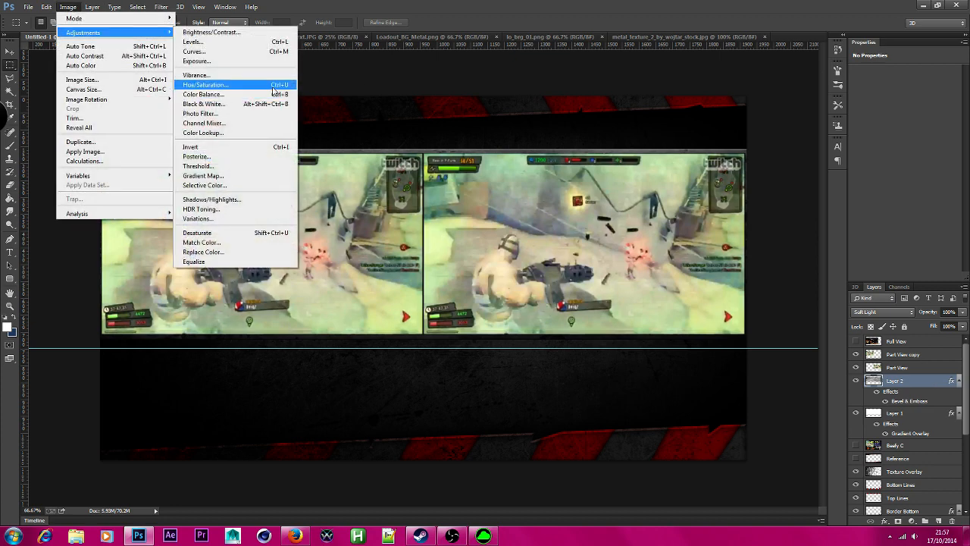
click(244, 84)
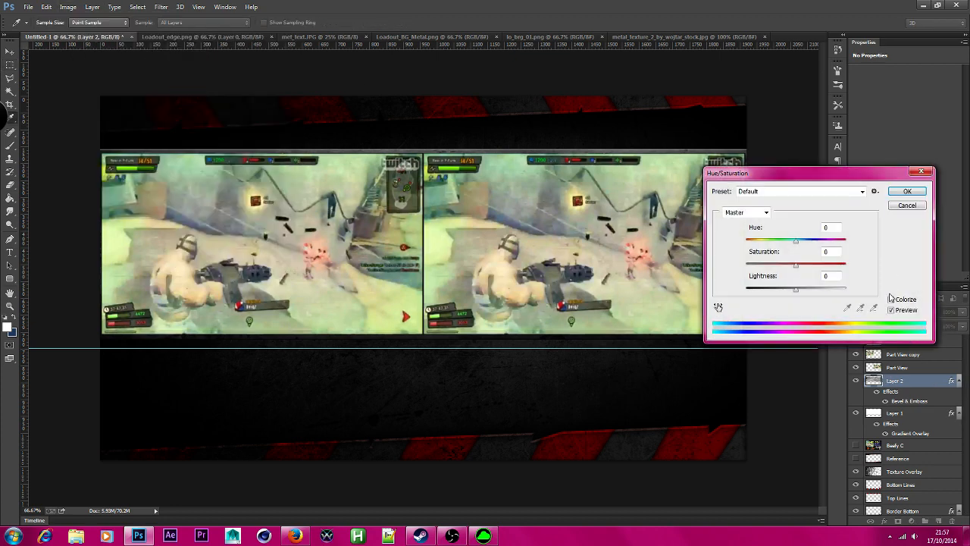
click(891, 300)
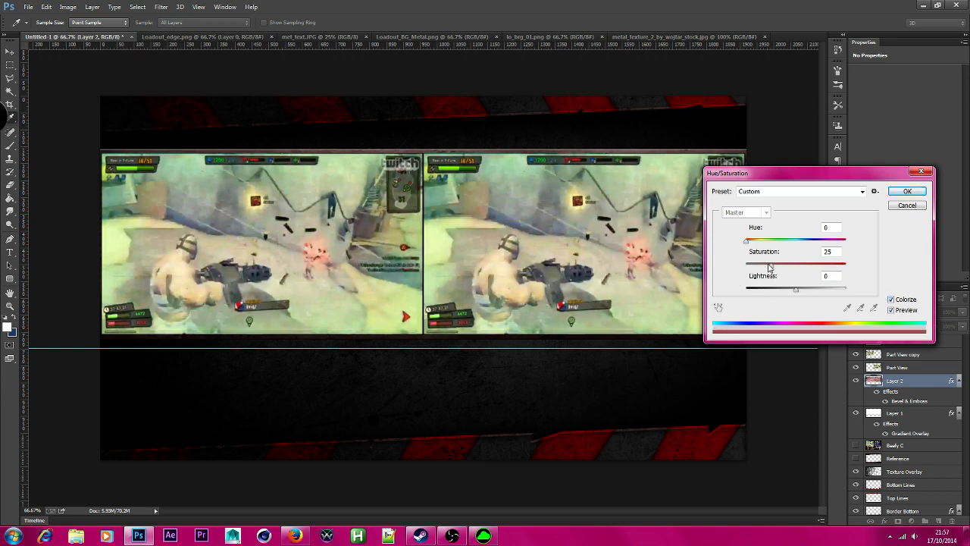
drag(771, 265, 808, 265)
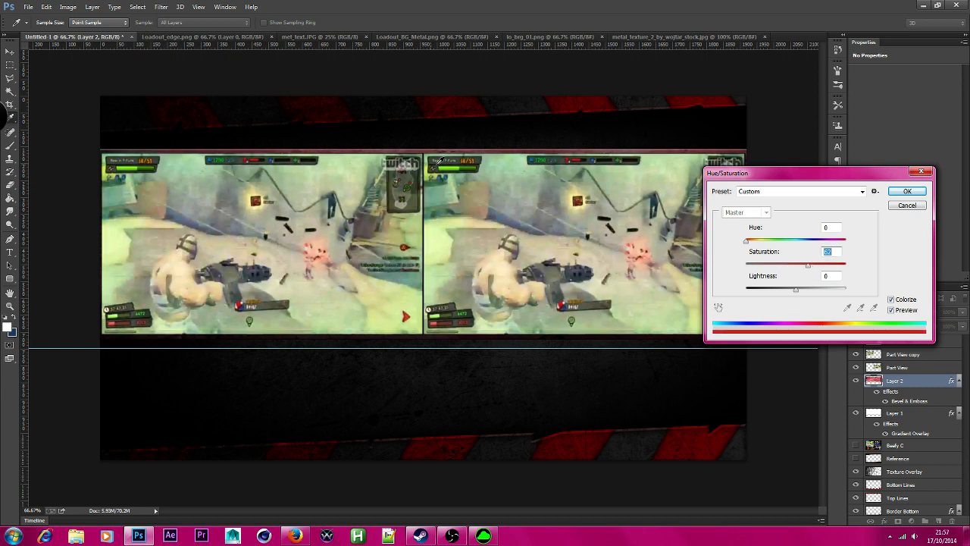
drag(747, 243, 753, 246)
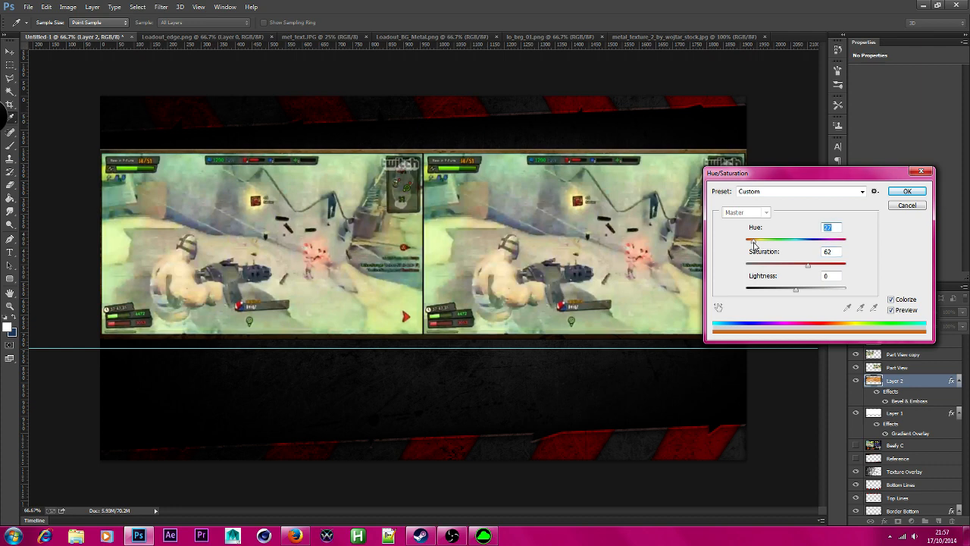
drag(813, 270, 879, 279)
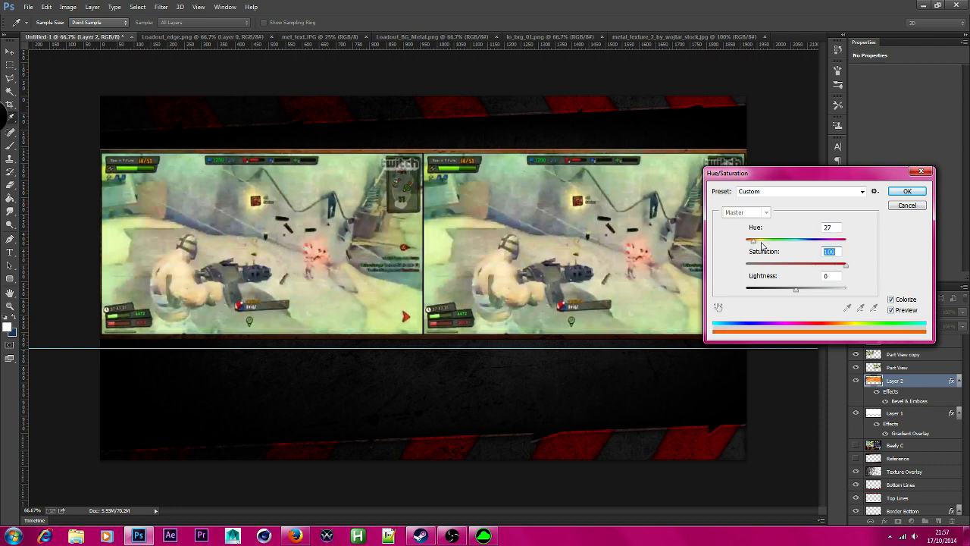
drag(754, 242, 756, 243)
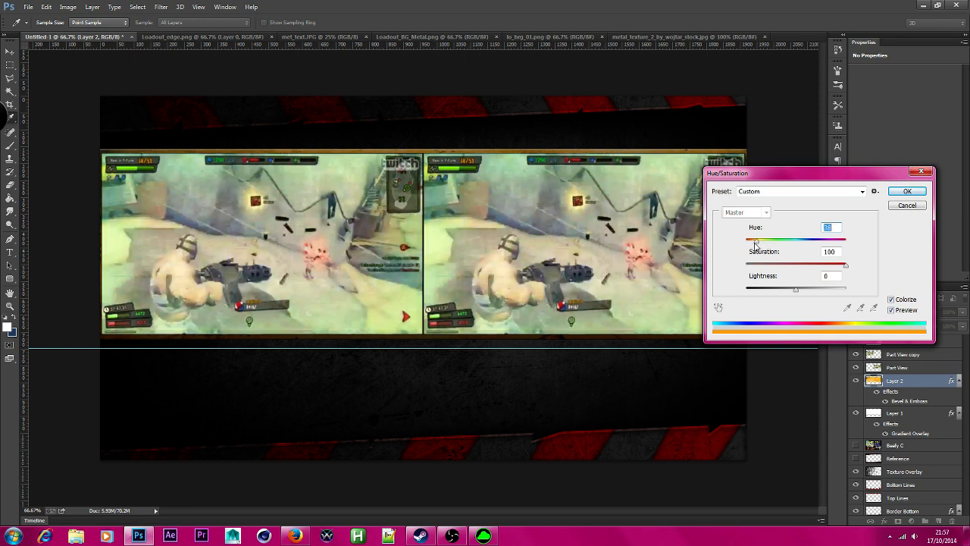
drag(755, 243, 756, 244)
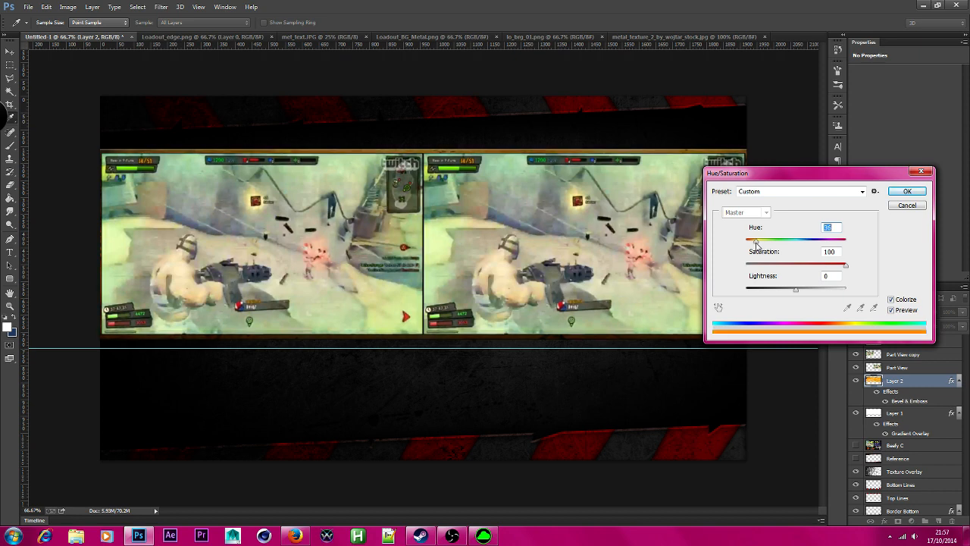
click(907, 191)
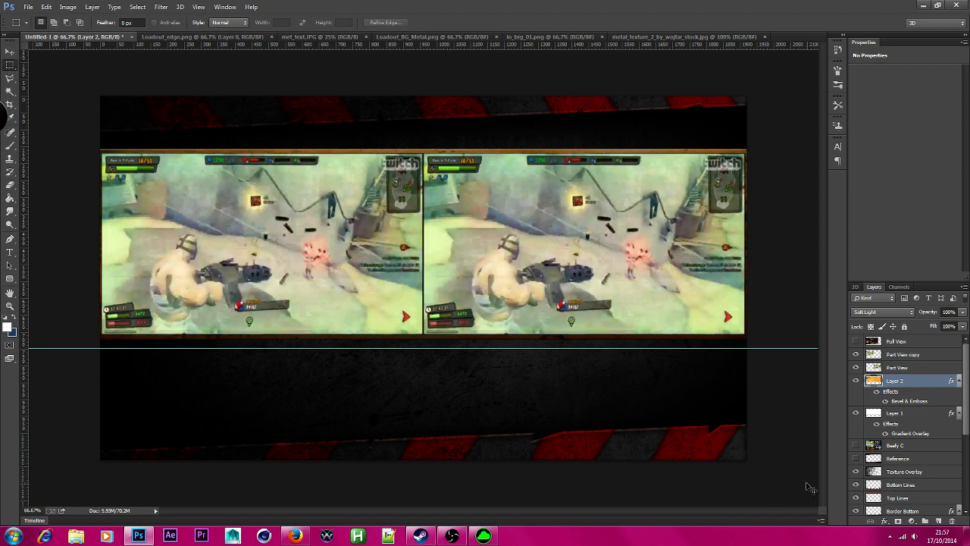
key(ctrl+g)
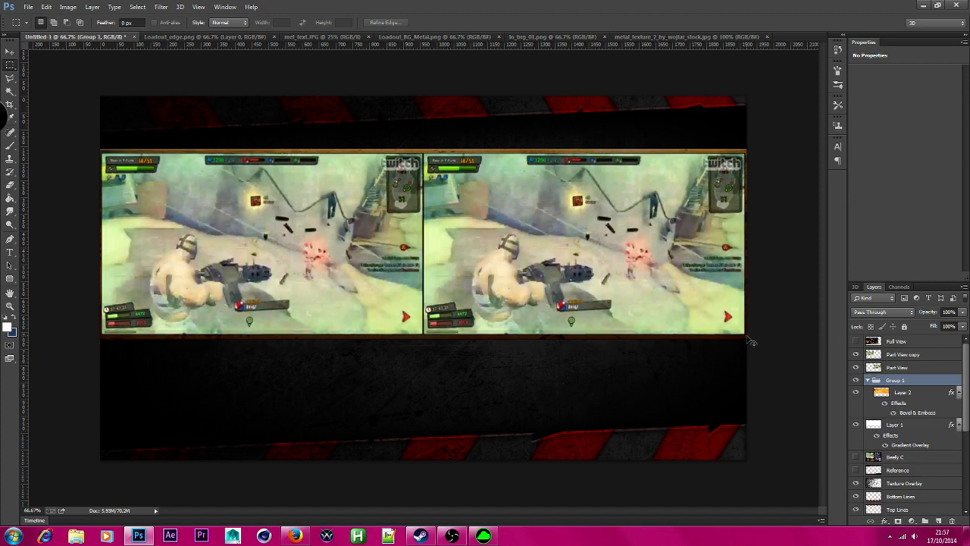
key(ctrl+h)
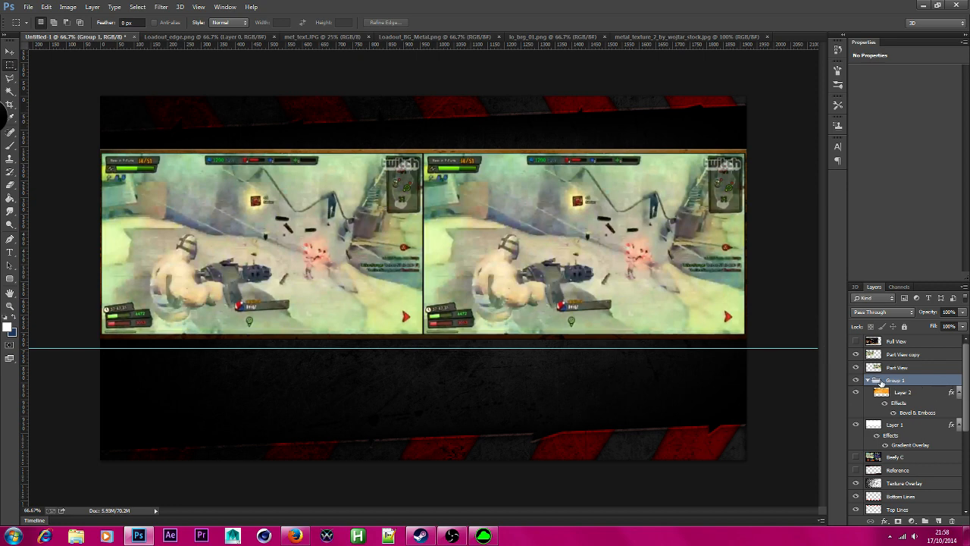
drag(902, 396, 914, 376)
click(909, 413)
right_click(908, 413)
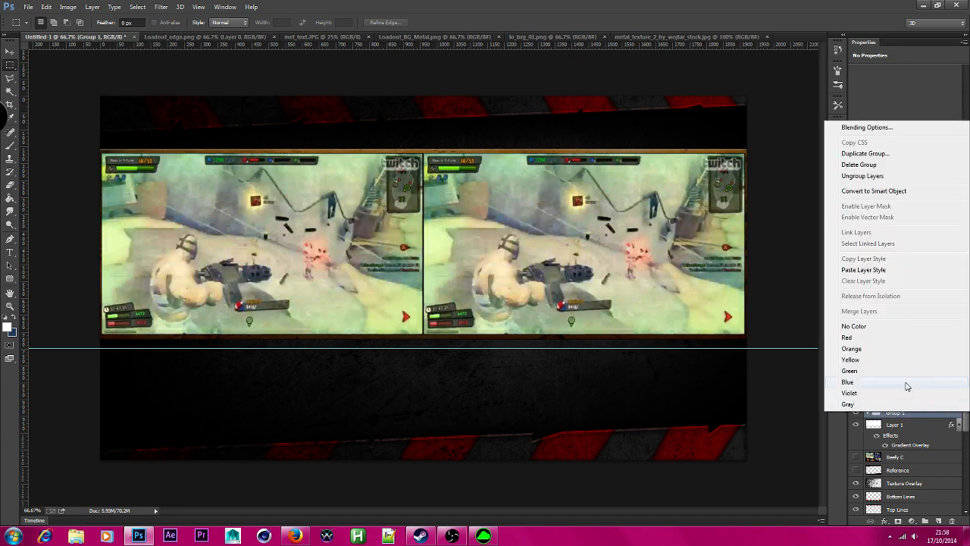
click(952, 521)
click(952, 521)
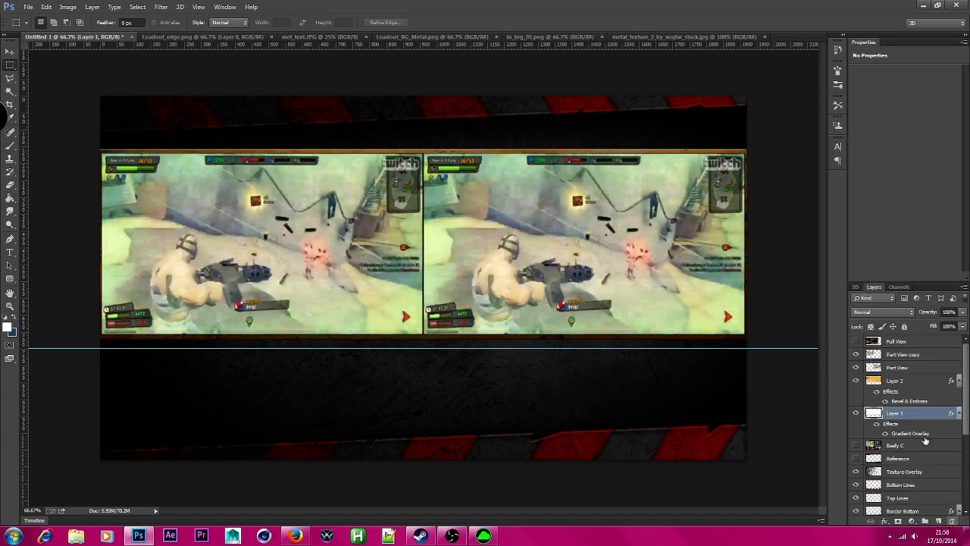
Step: Rename the orange metal texture layer to "2Split Border"
click(921, 382)
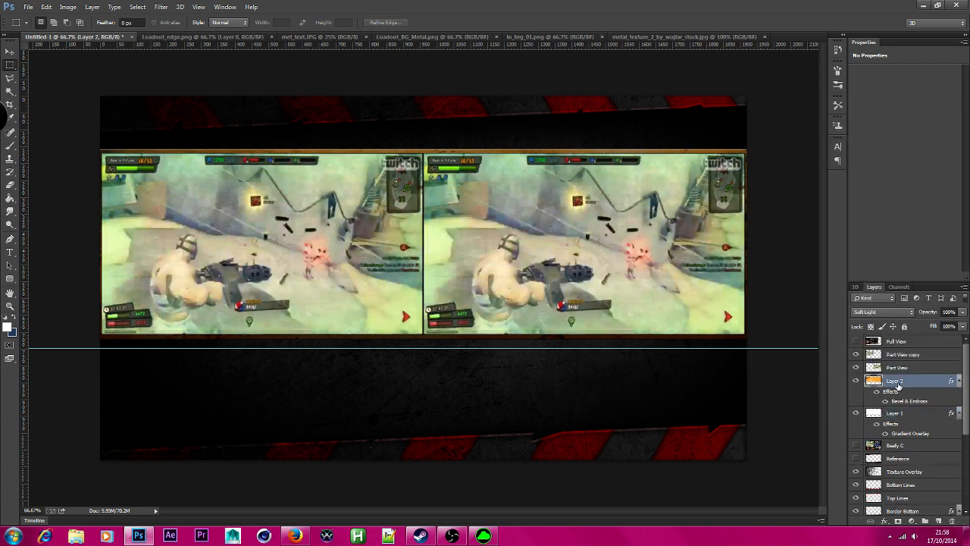
double_click(896, 384)
text(25p)
text(lit Border)
key(Return)
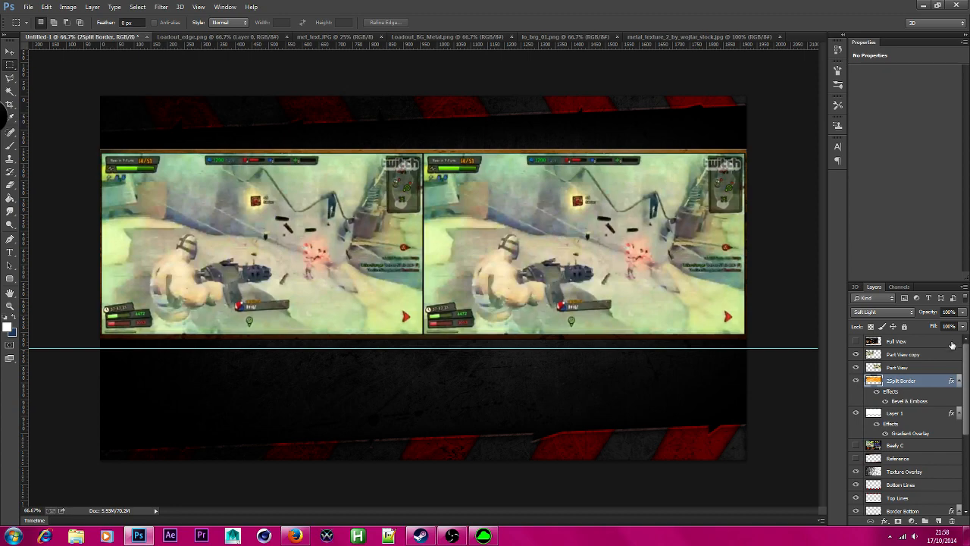
double_click(936, 382)
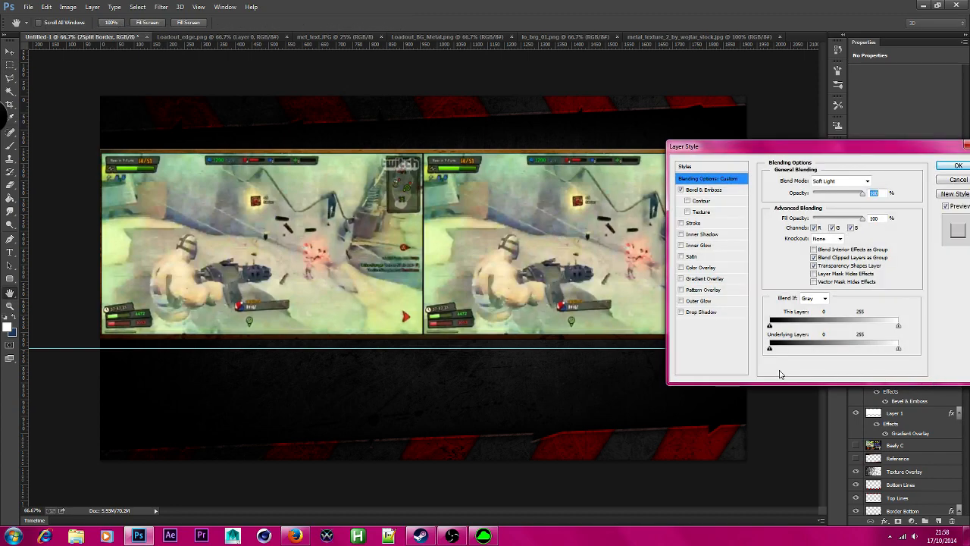
click(702, 313)
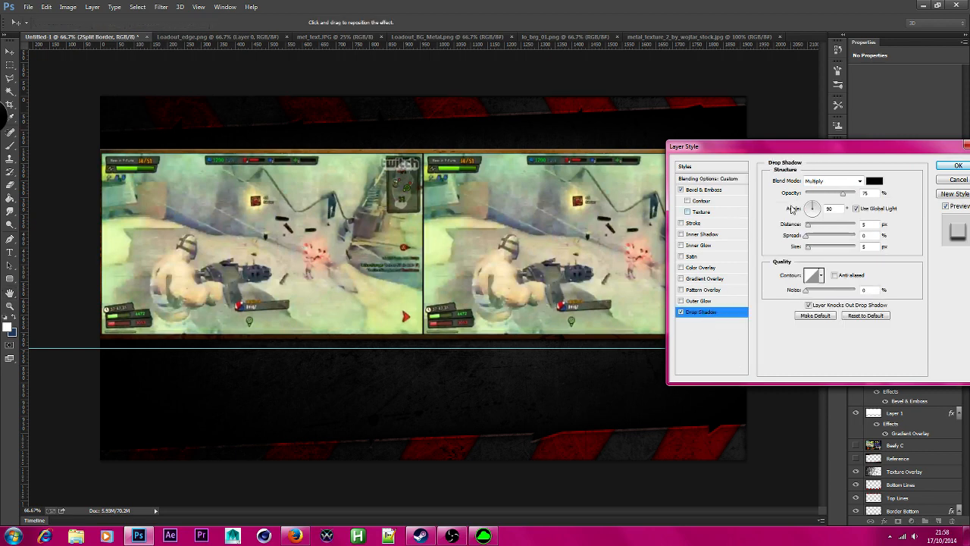
mouse_move(809, 225)
mouse_down()
mouse_move(818, 226)
mouse_move(798, 225)
mouse_move(811, 222)
mouse_up()
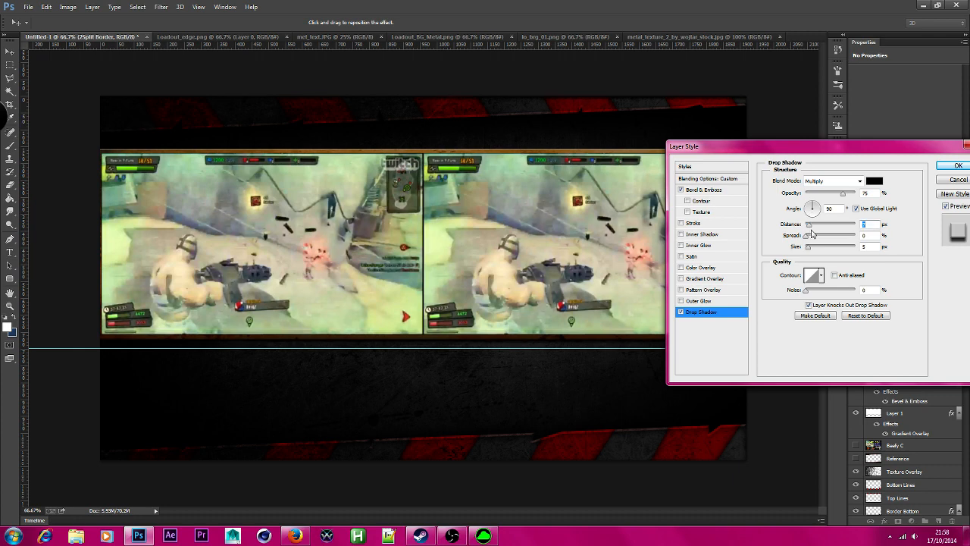
click(959, 179)
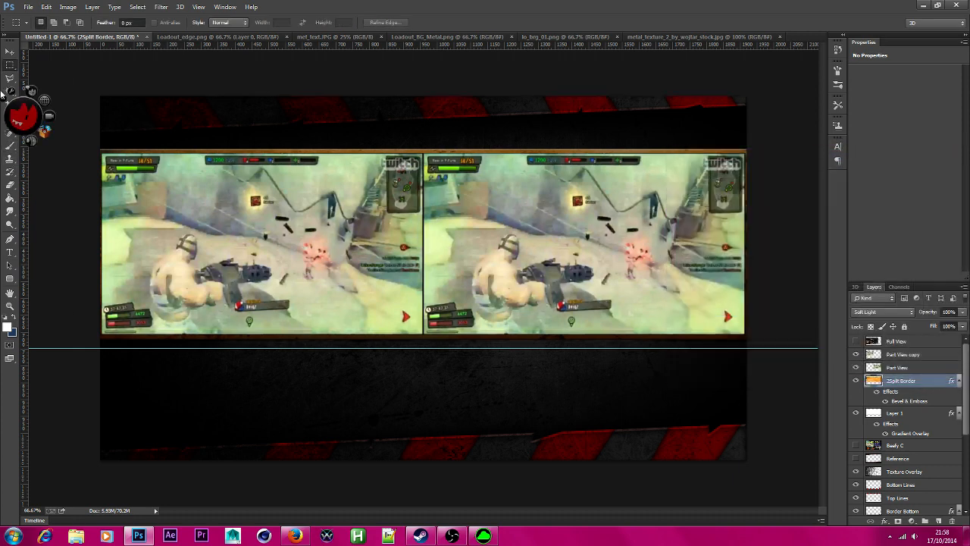
Step: Add a new layer directly below Layer 1 and draw a thin elliptical selection spanning the canvas width along the game views' lower edge
right_click(10, 66)
click(113, 73)
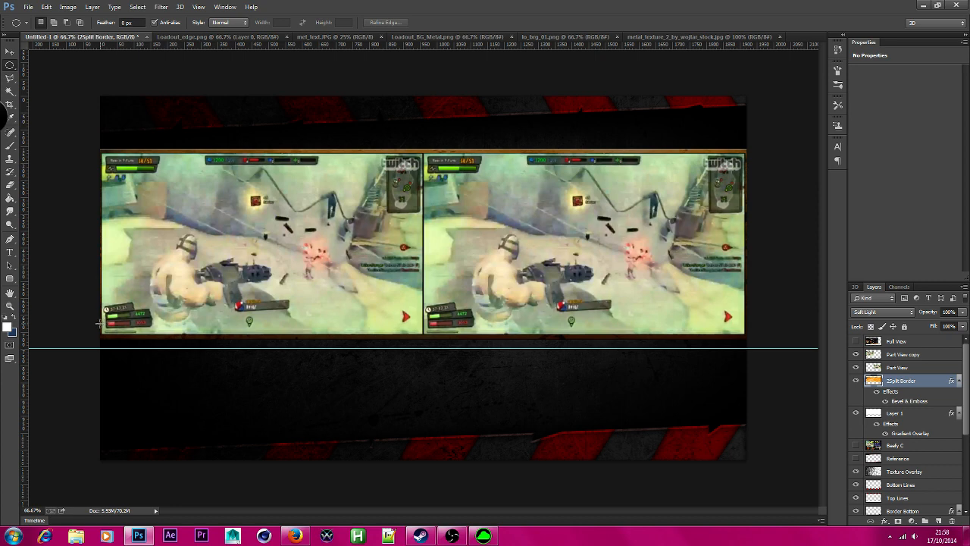
click(913, 415)
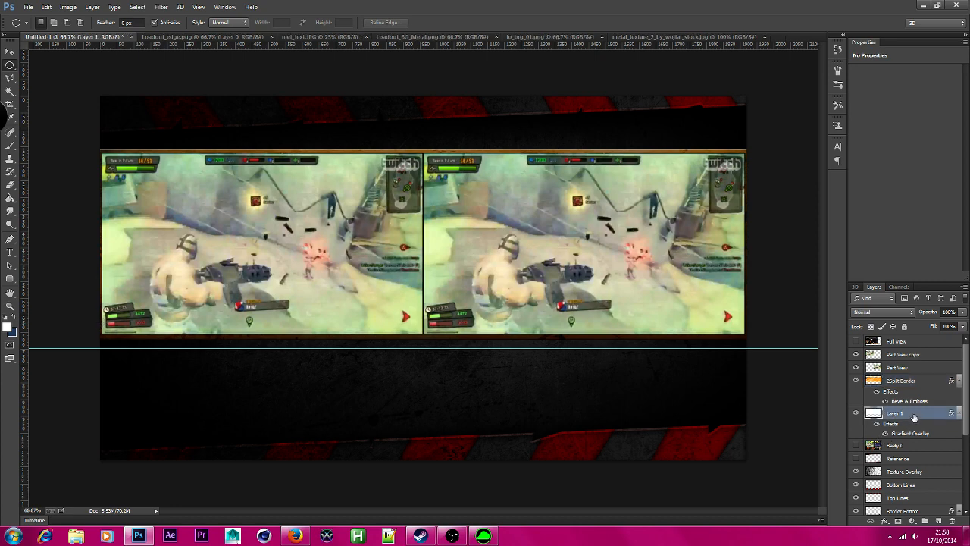
click(936, 447)
click(940, 522)
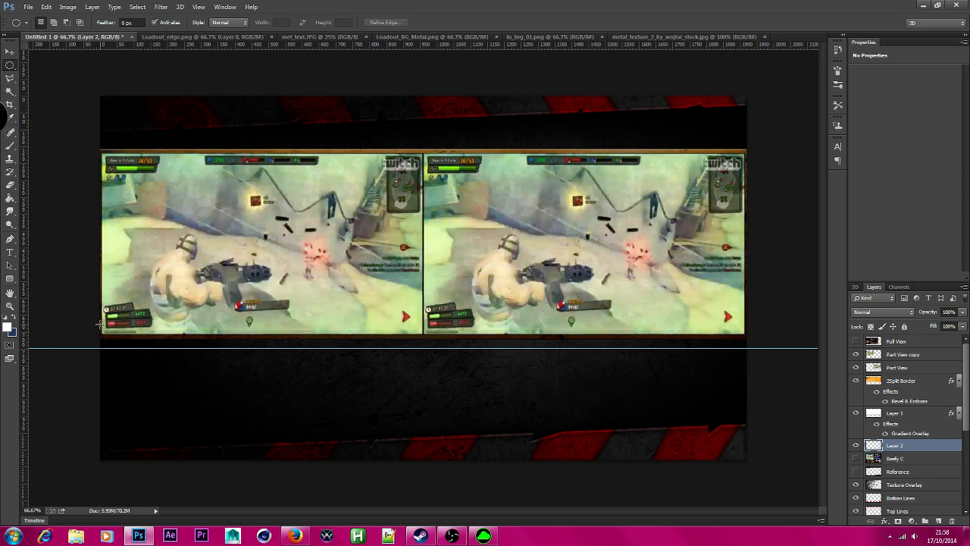
drag(101, 325, 747, 362)
drag(523, 354, 497, 354)
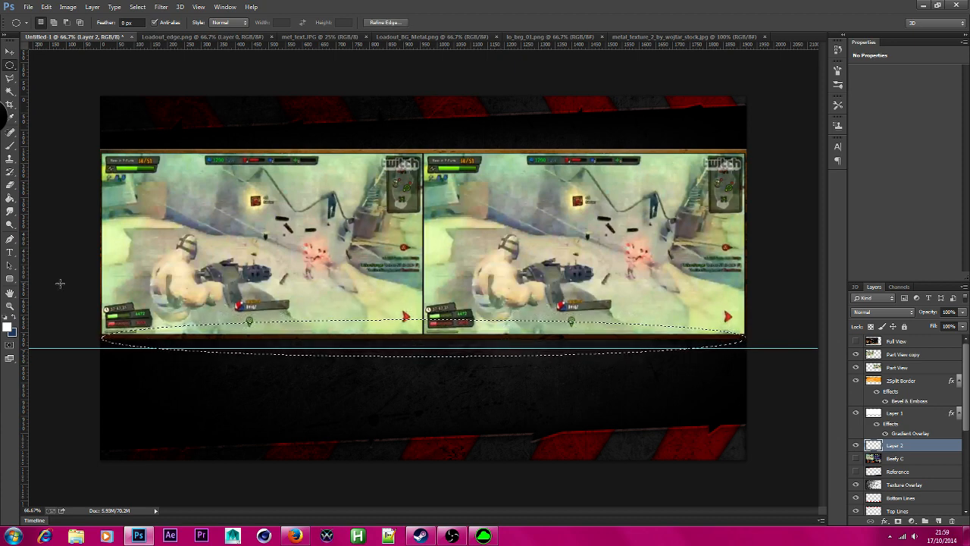
Step: Fill the elliptical selection with black (000000) on the new layer
click(11, 328)
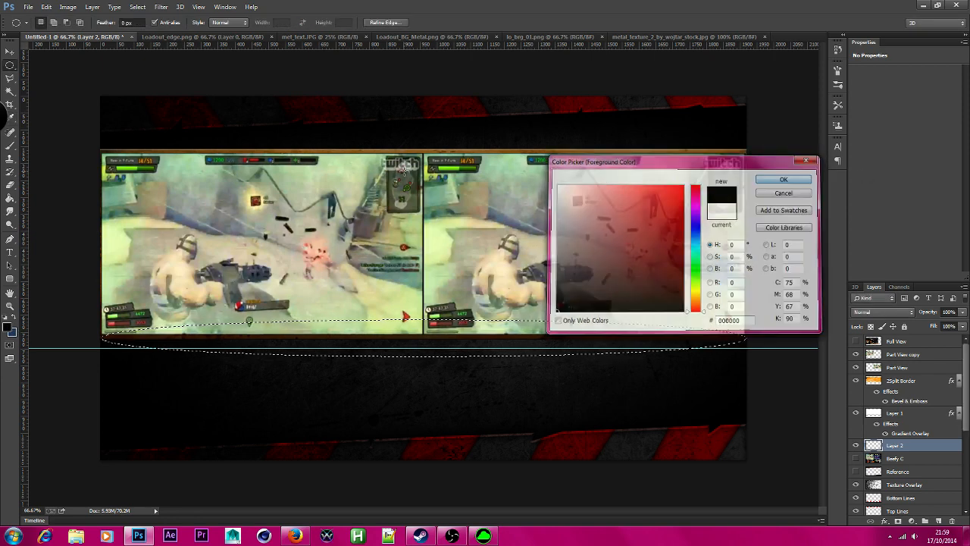
key(Return)
click(10, 198)
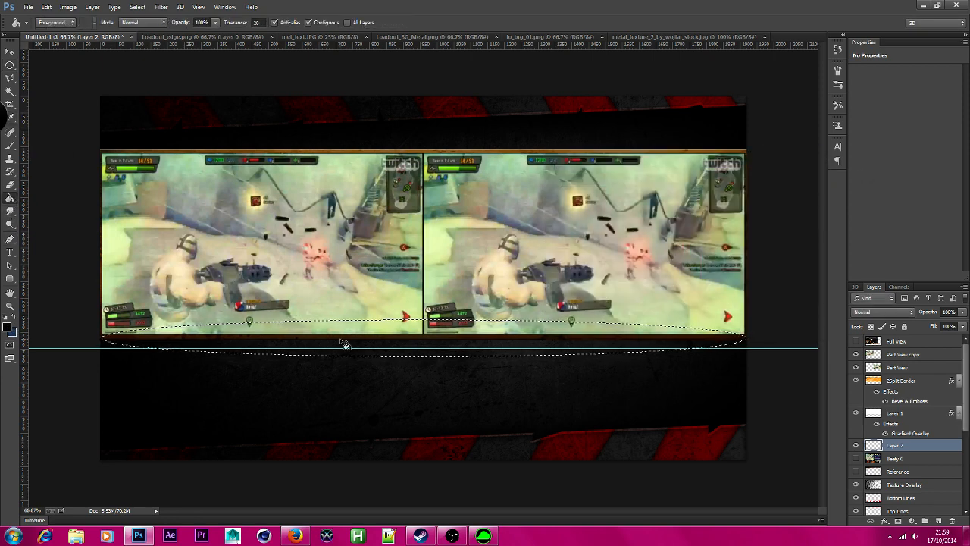
click(345, 343)
Step: Deselect the black ellipse and hide the guides
click(10, 65)
click(141, 71)
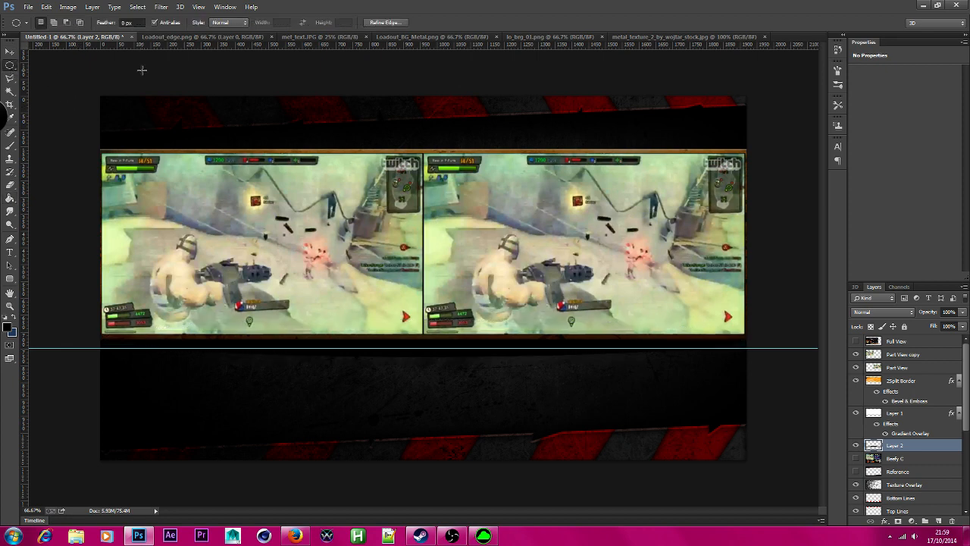
key(ctrl+h)
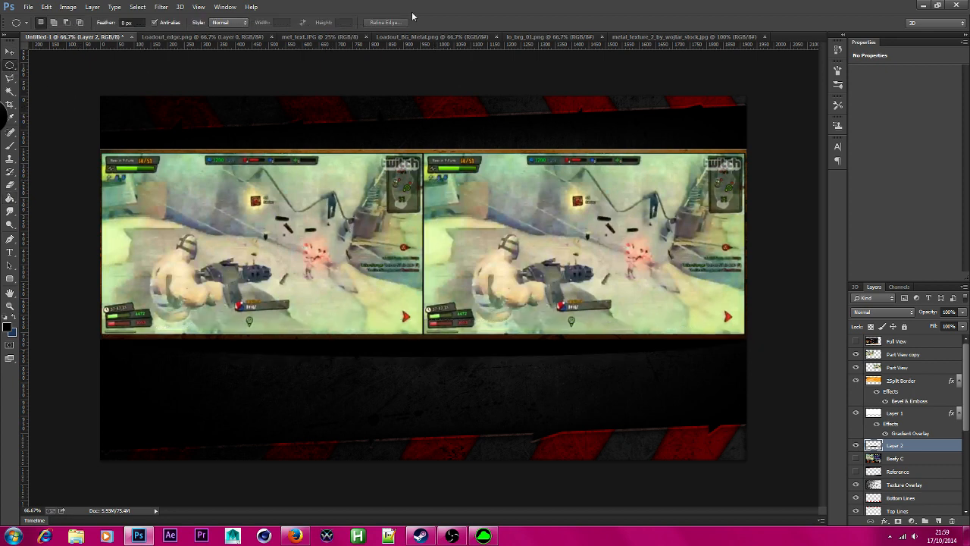
Step: Select the whole canvas and apply a Gaussian Blur with a radius of about 31 pixels to the black ellipse layer
click(169, 11)
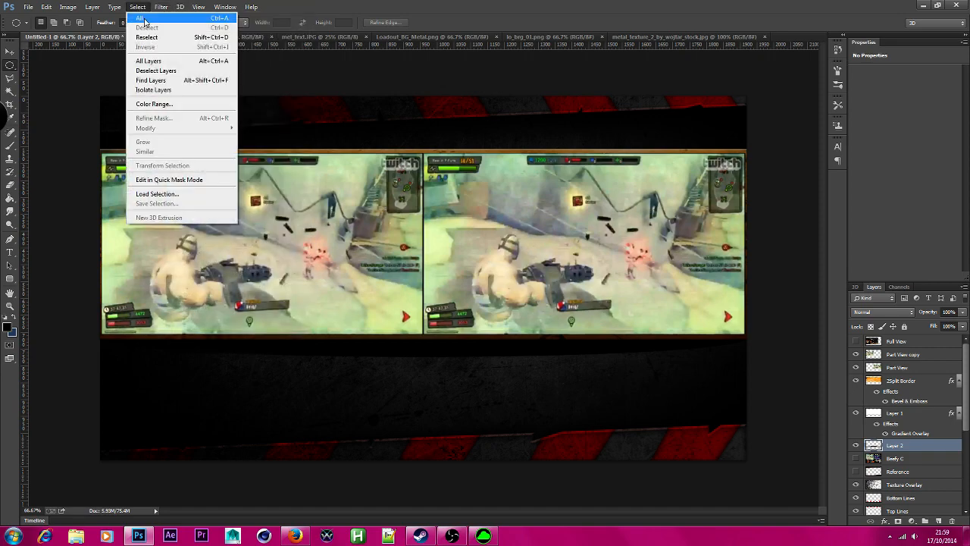
click(144, 20)
click(179, 7)
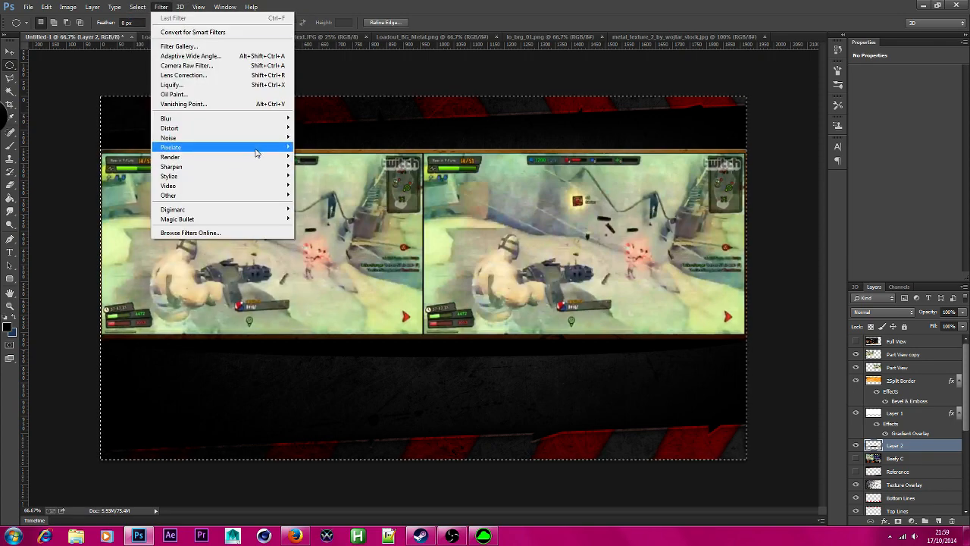
mouse_move(265, 119)
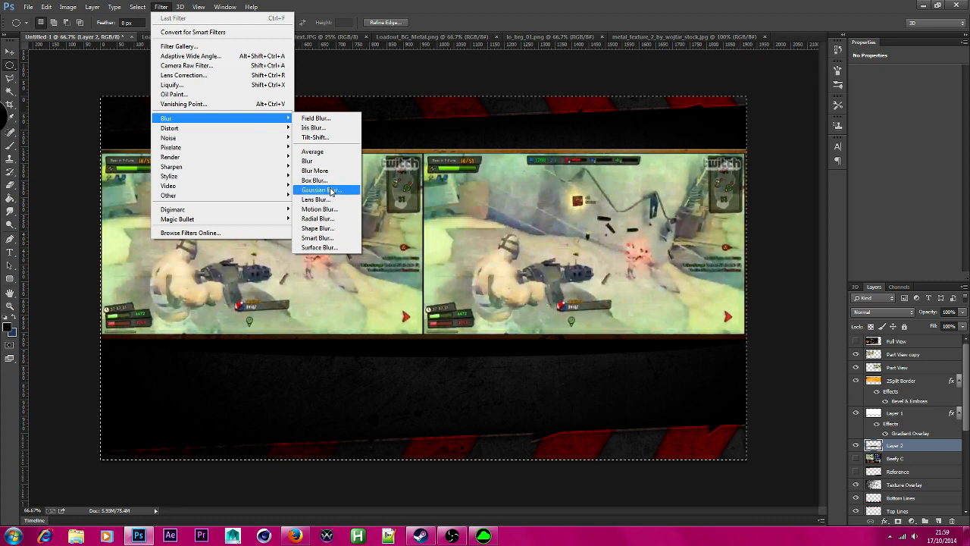
click(331, 191)
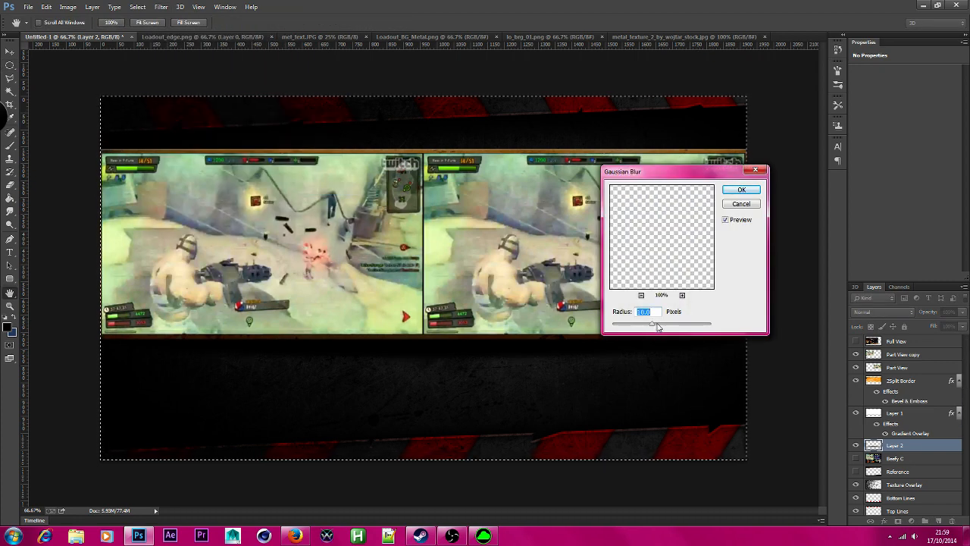
drag(658, 327, 661, 328)
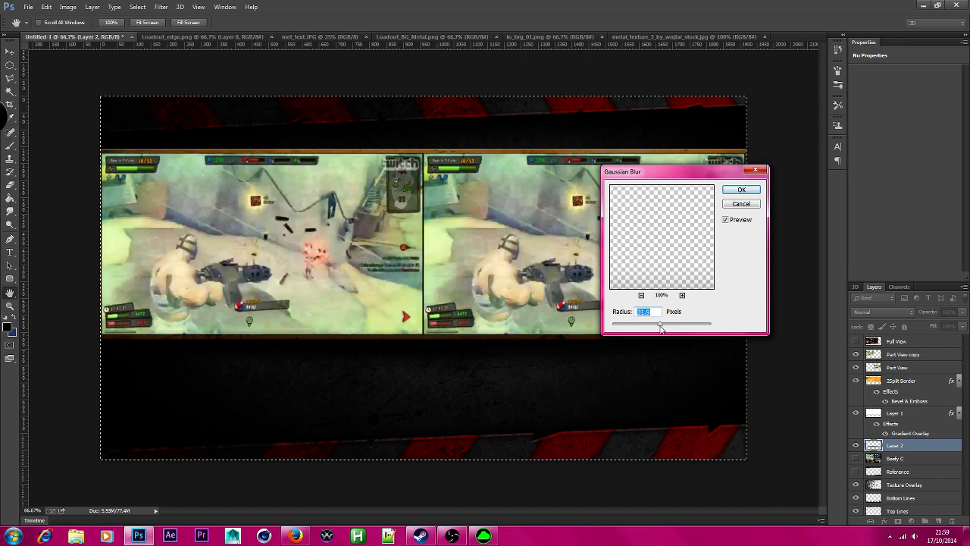
click(754, 192)
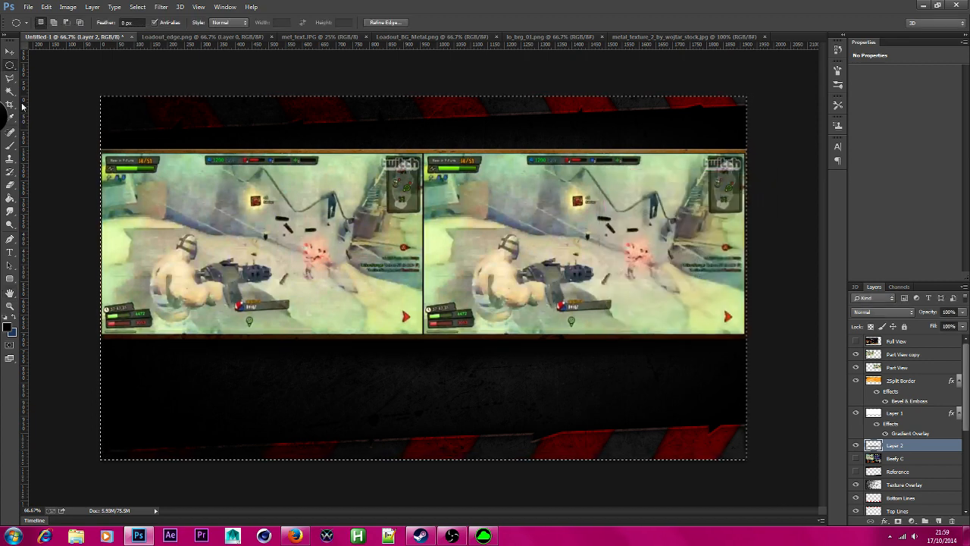
Step: Clear the selection and move the blurred black ellipse so it is centred vertically on the game views' lower border
click(10, 51)
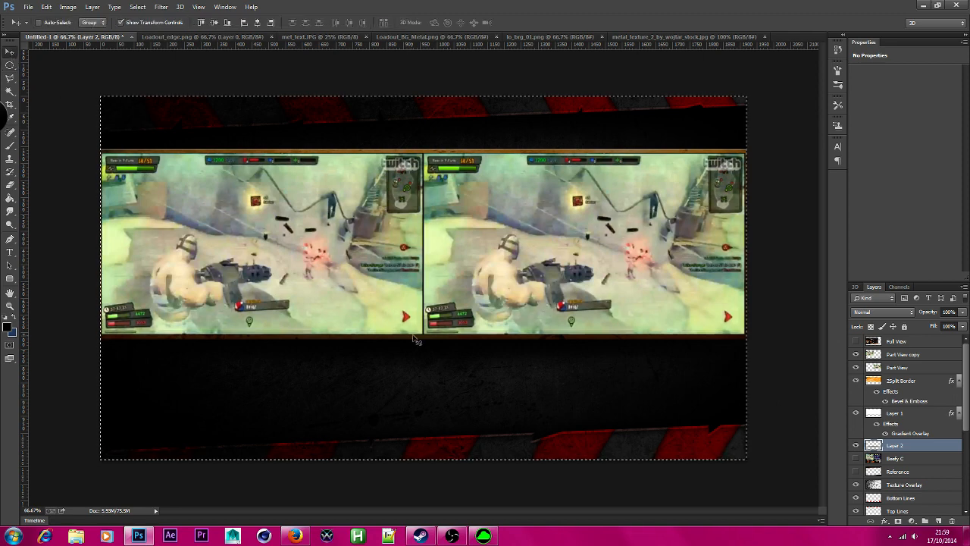
click(11, 66)
click(109, 64)
click(10, 52)
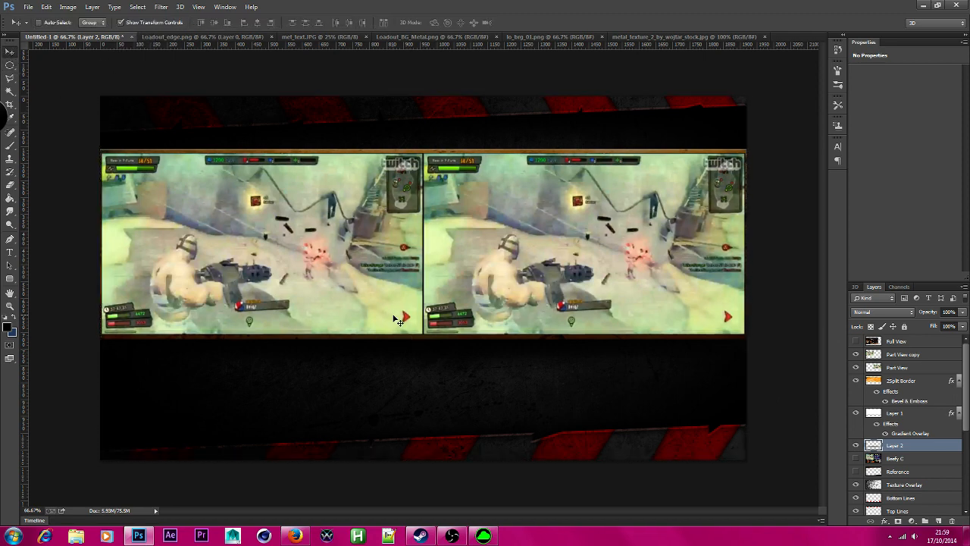
drag(395, 309, 400, 319)
Step: Scale the blurred ellipse horizontally to 99.58% width so it spans the full canvas, centred at X 960 px
click(46, 7)
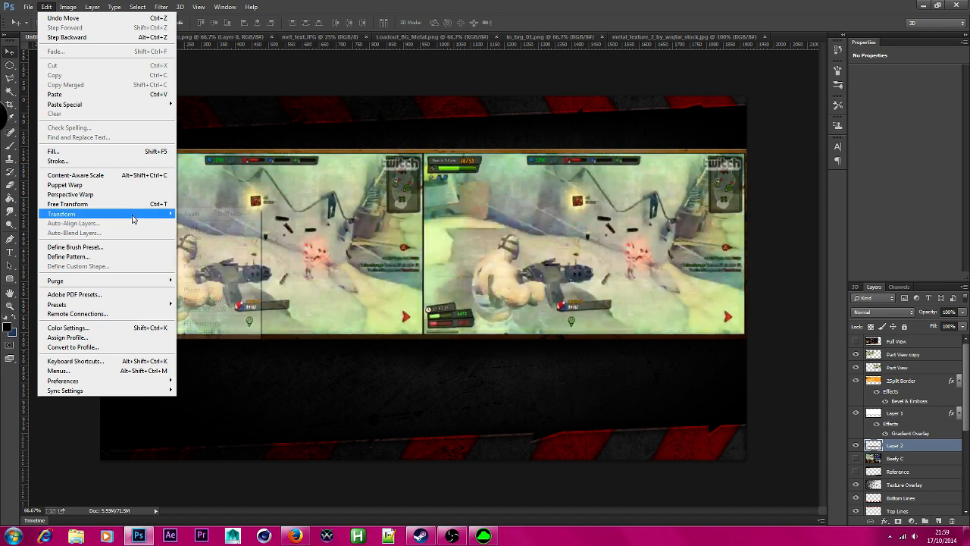
mouse_move(144, 214)
click(198, 232)
drag(756, 332, 423, 336)
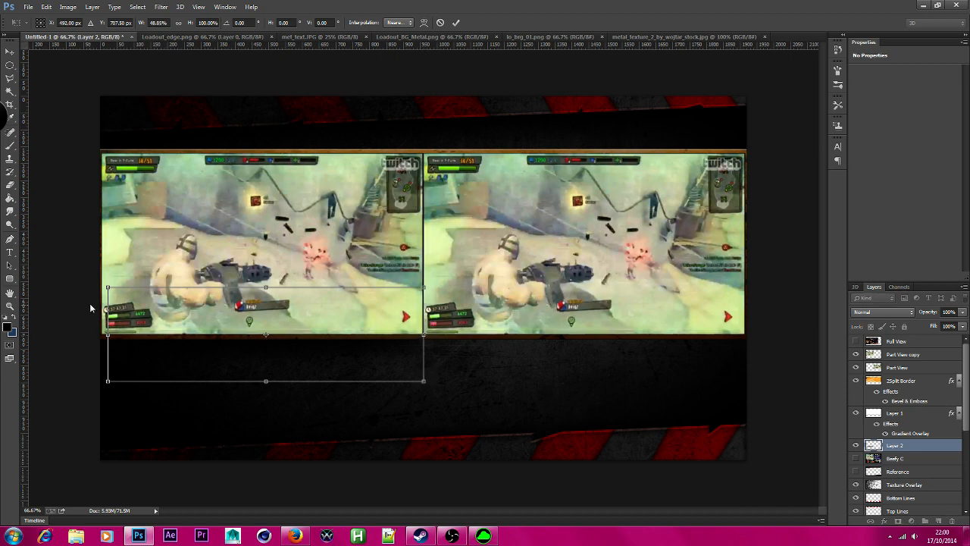
drag(101, 334, 94, 334)
drag(424, 334, 746, 341)
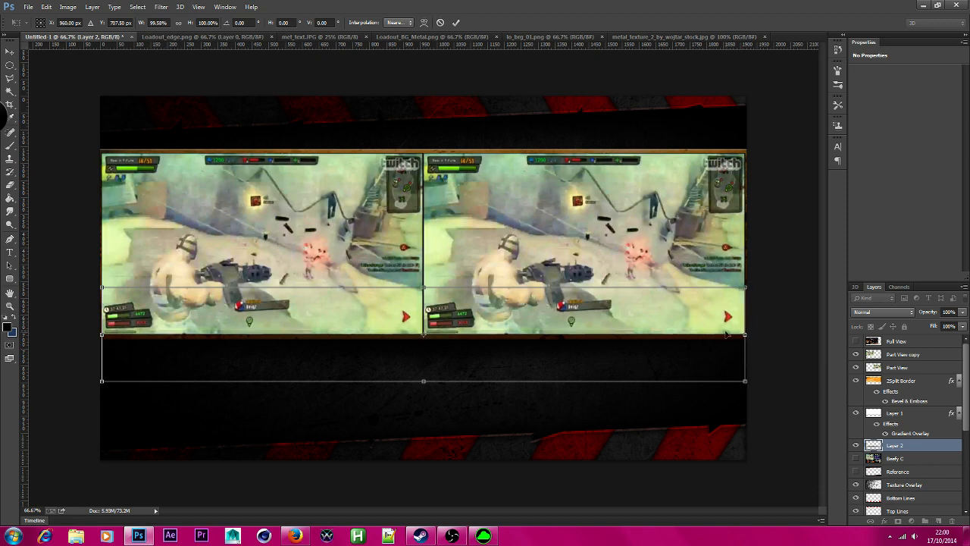
key(Return)
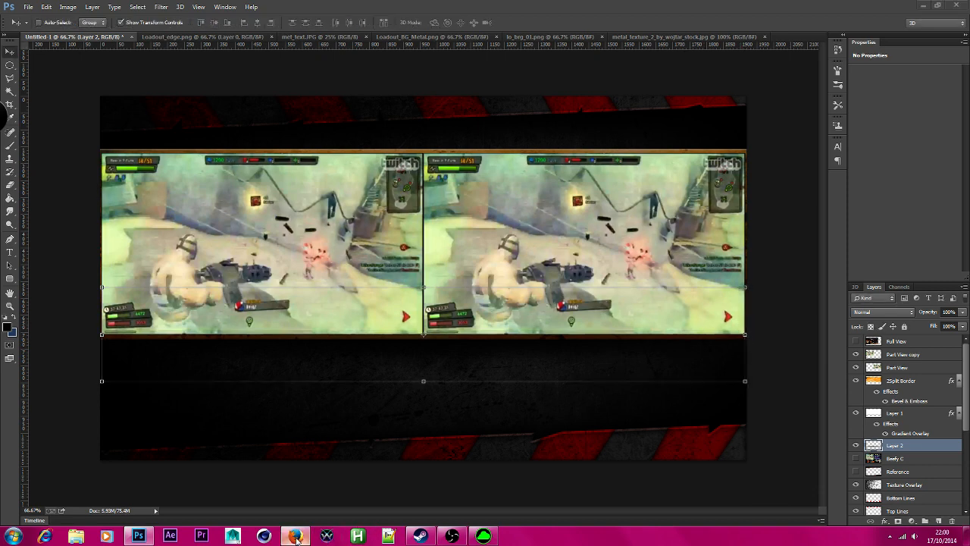
click(296, 536)
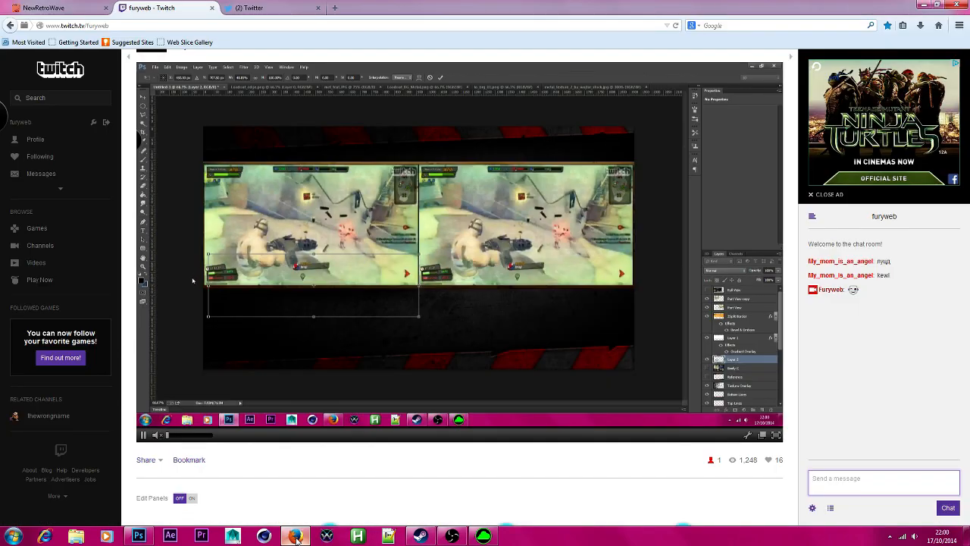
click(296, 536)
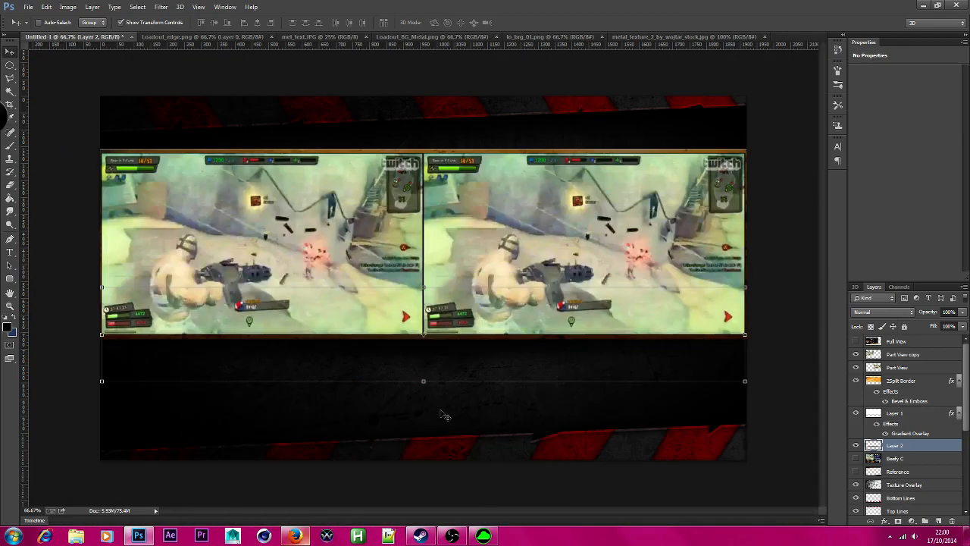
Step: Add a new empty layer directly above the blurred ellipse layer
click(10, 66)
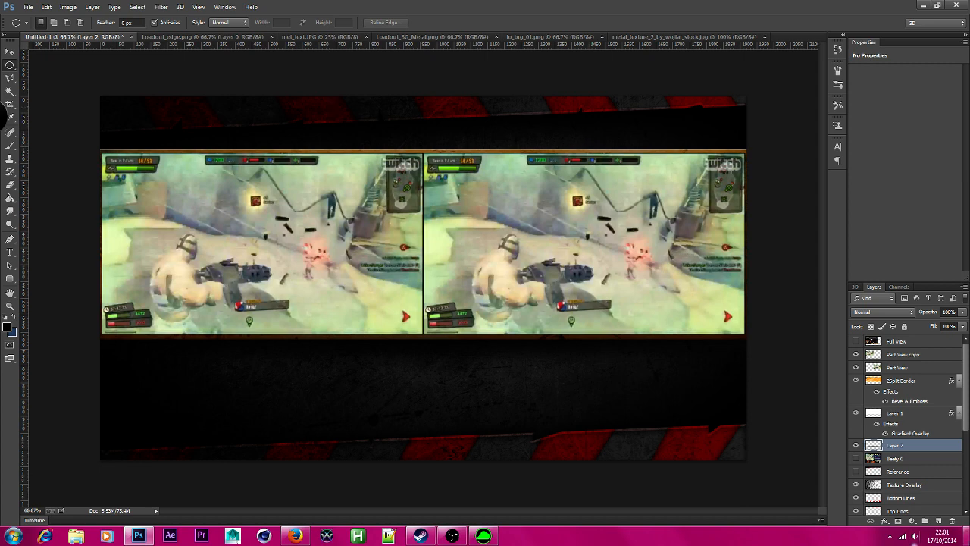
click(924, 416)
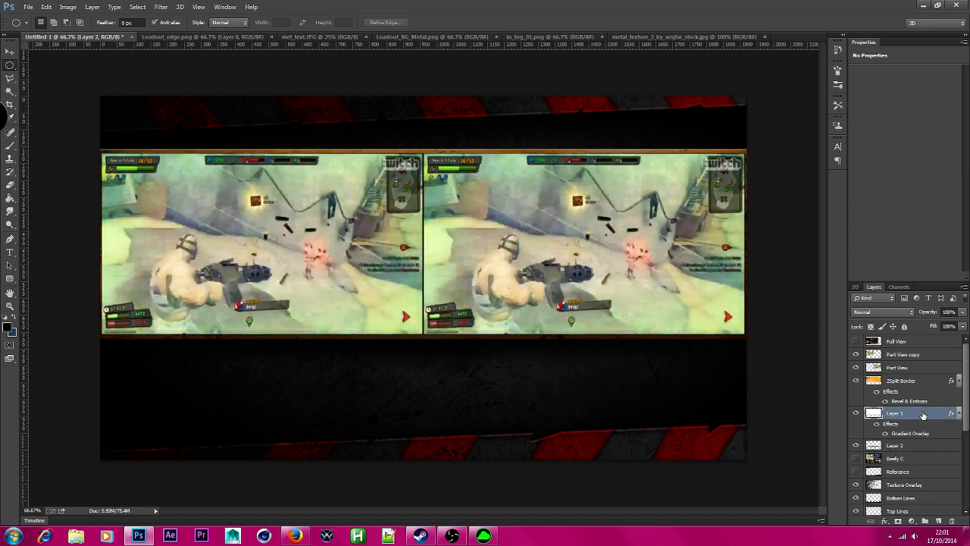
click(917, 444)
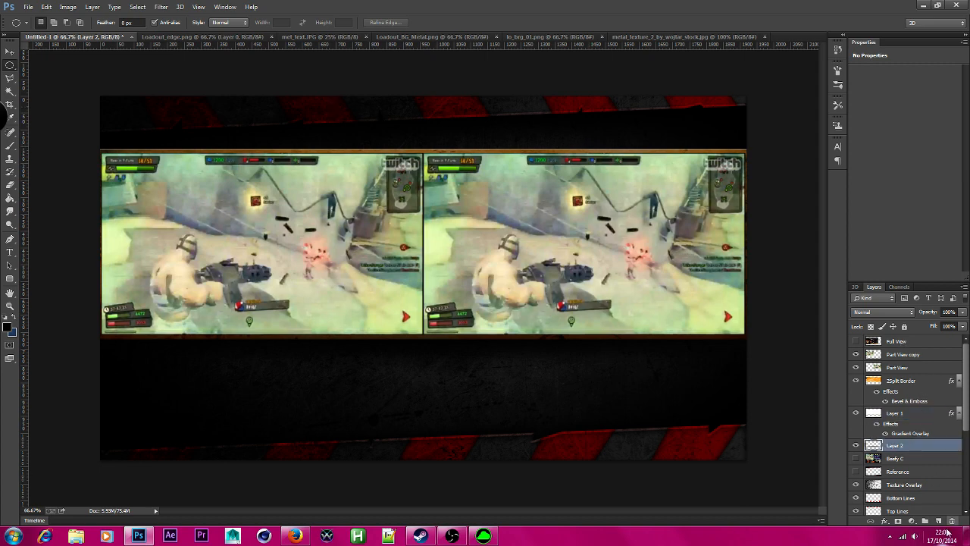
click(939, 522)
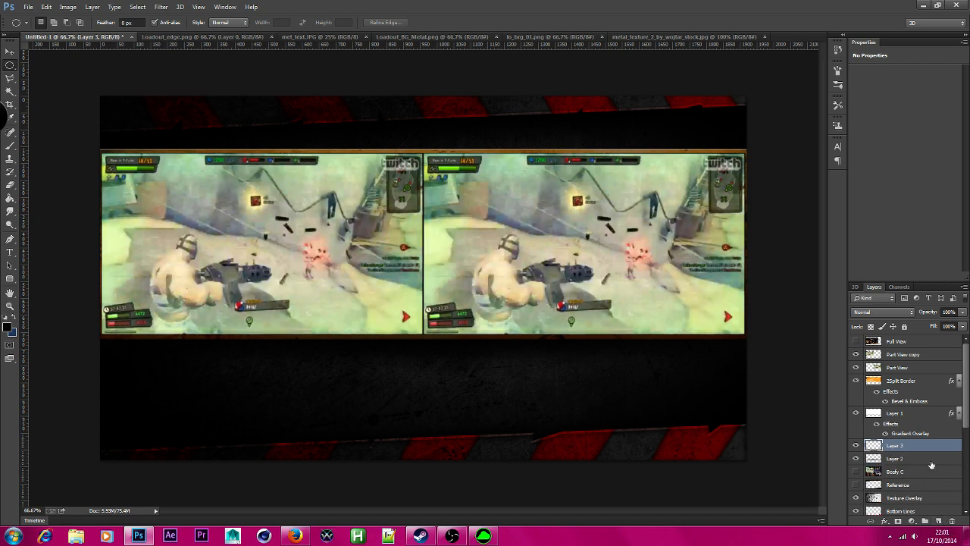
Step: Rename the blurred ellipse layer to "Shadow" and the empty layer above it to "Blood Splat"
double_click(895, 458)
text(E)
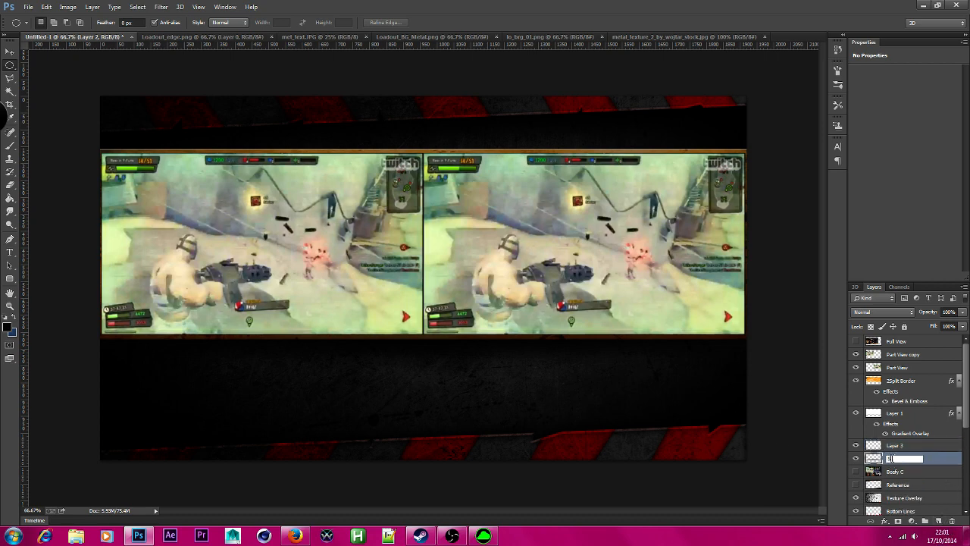
text(hadow)
key(Return)
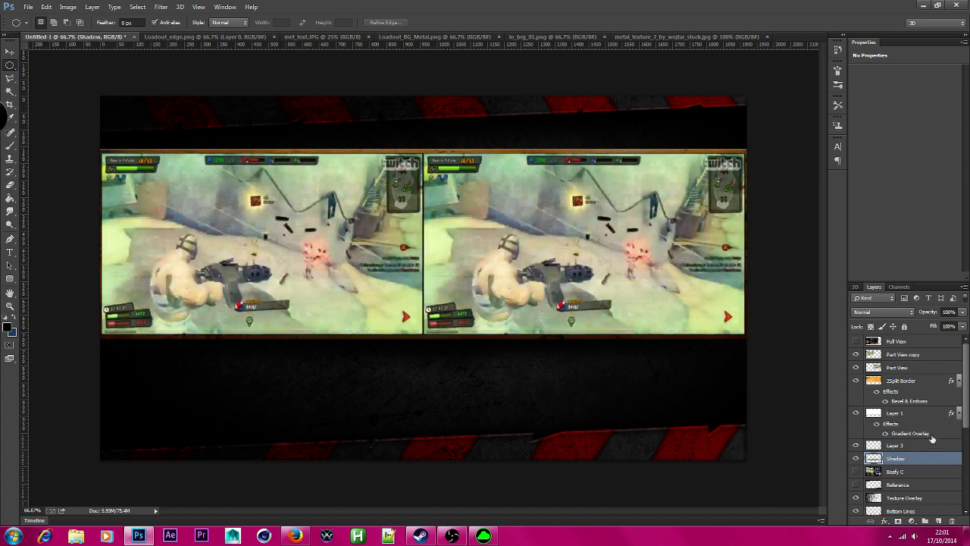
double_click(897, 446)
text(Bla)
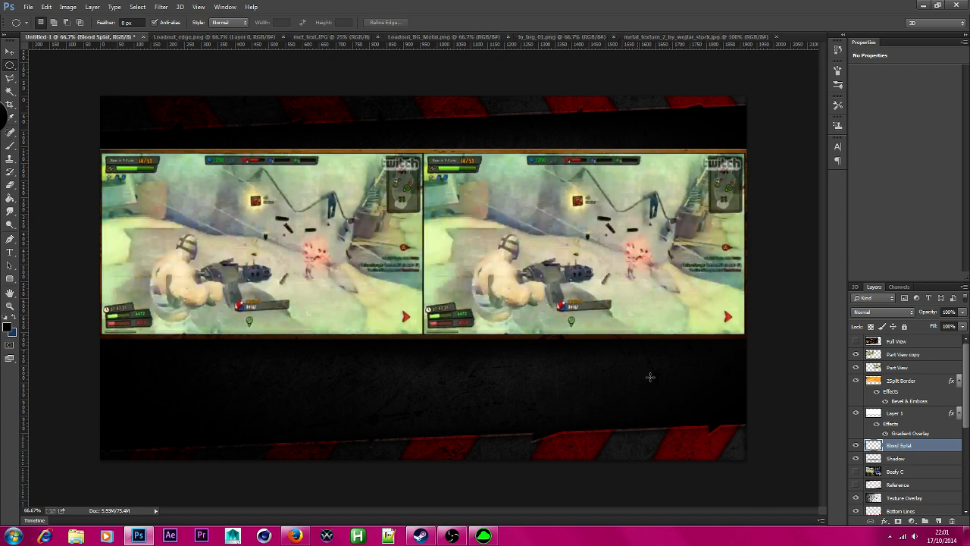
Step: Append the "15 simple splatters" set to the Brush tool presets and choose the 293 px splatter brush
click(10, 144)
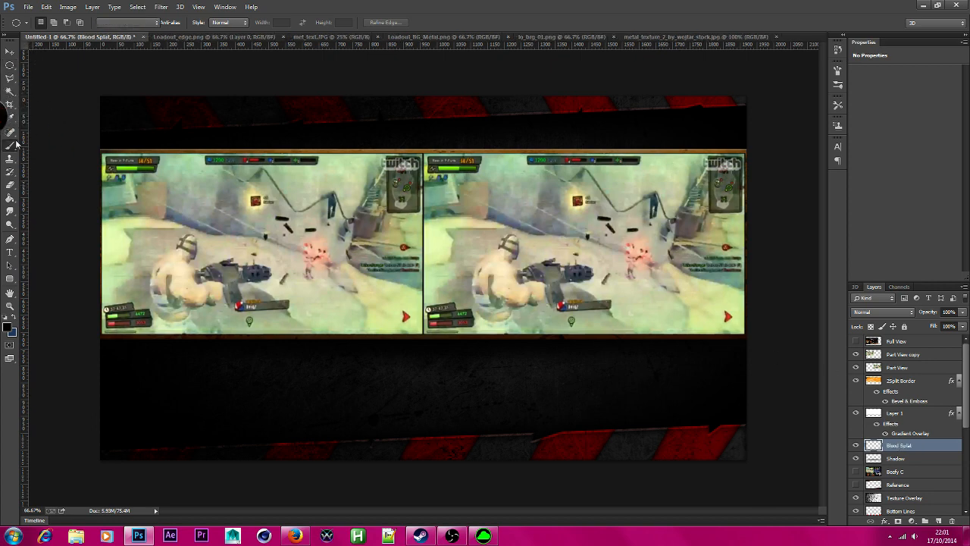
click(52, 22)
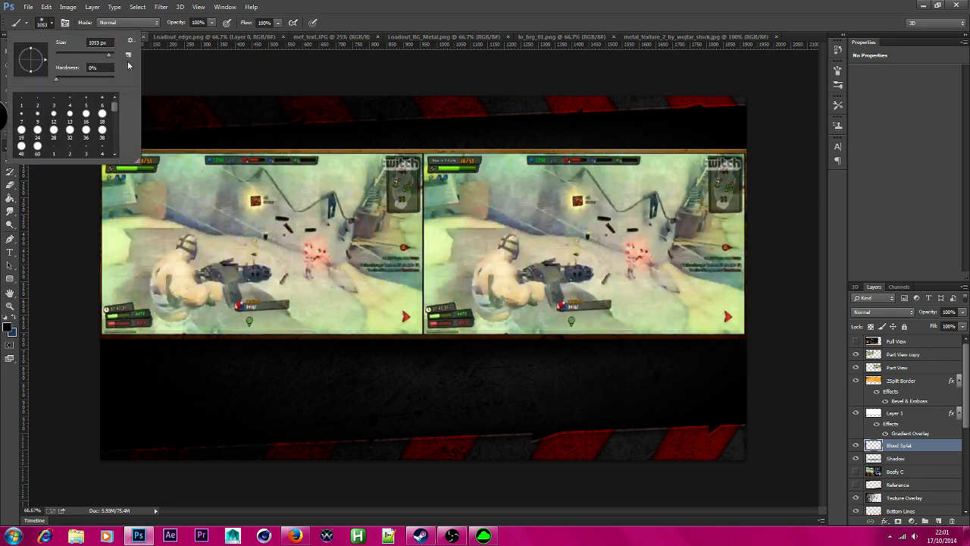
click(130, 40)
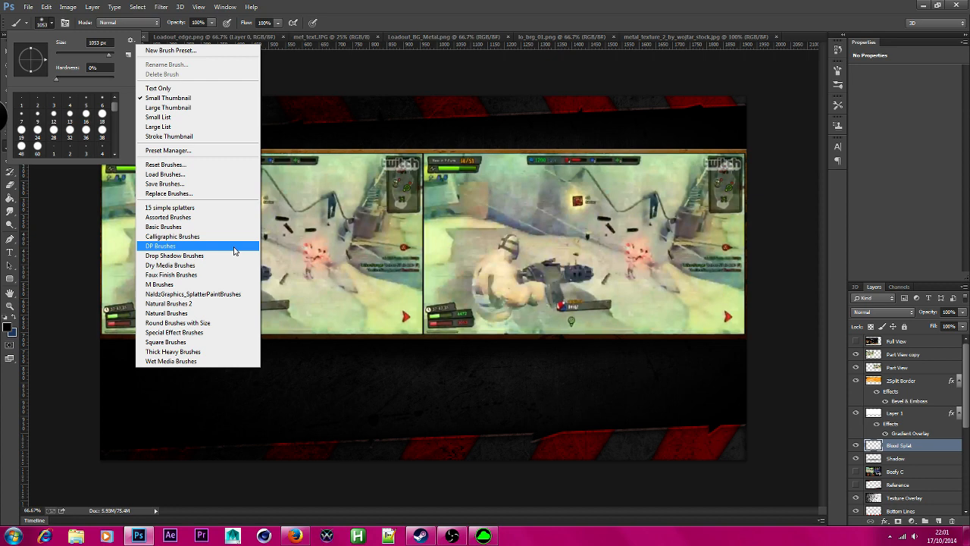
click(185, 208)
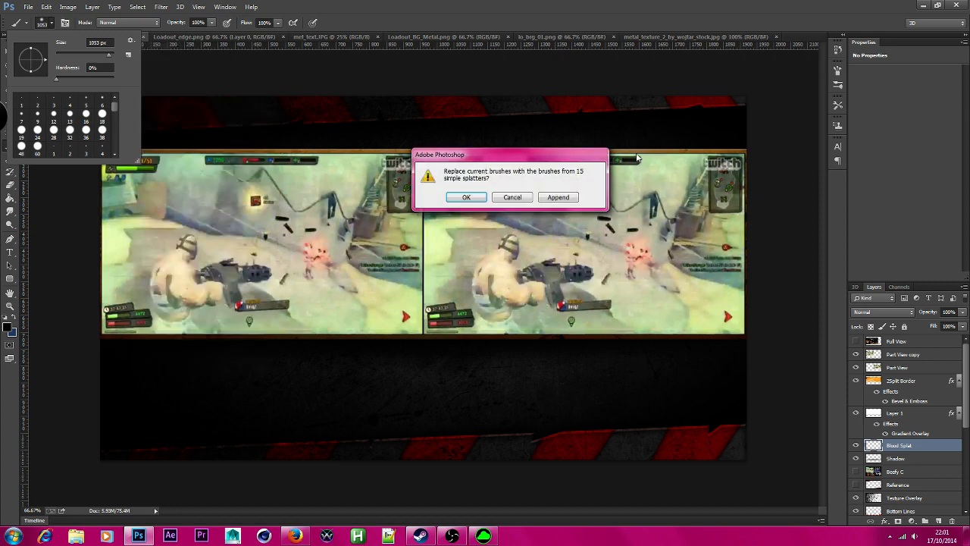
click(562, 201)
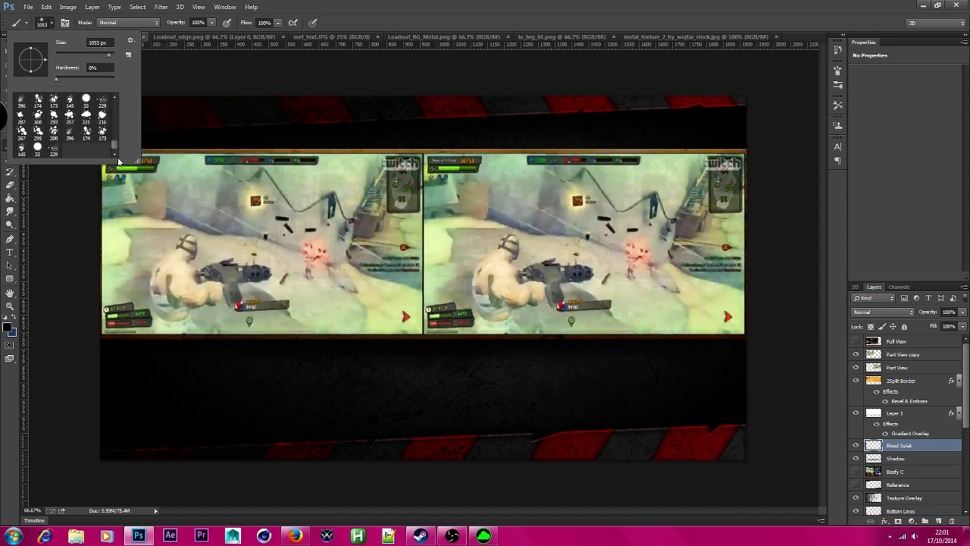
click(59, 118)
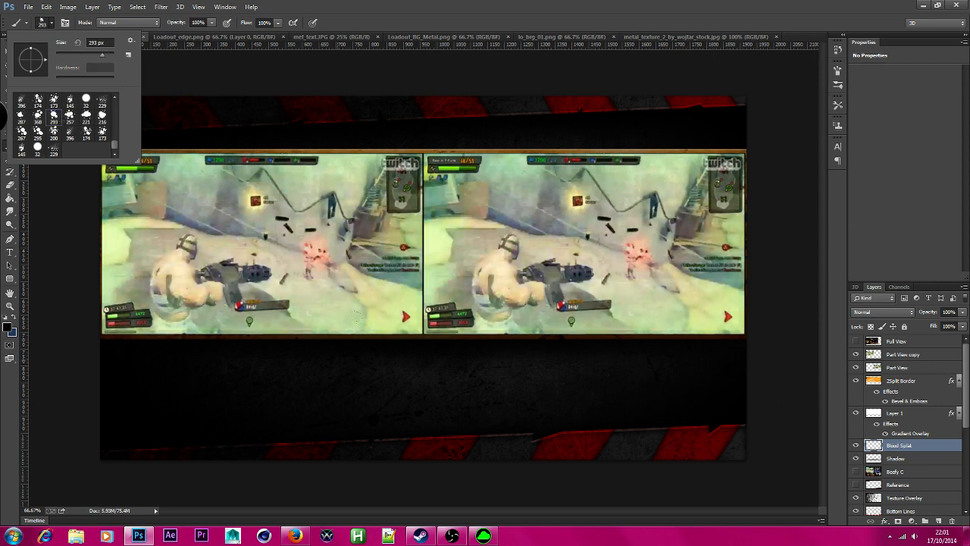
Step: Set the foreground colour to red (#ff0000) and stamp the 293 px splatter beneath the lower edge of the right game view
click(6, 328)
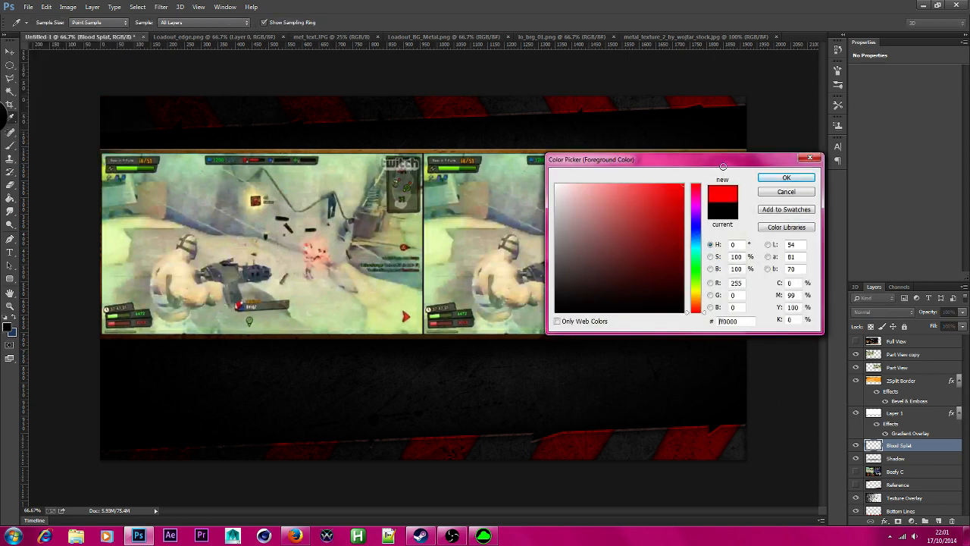
click(786, 179)
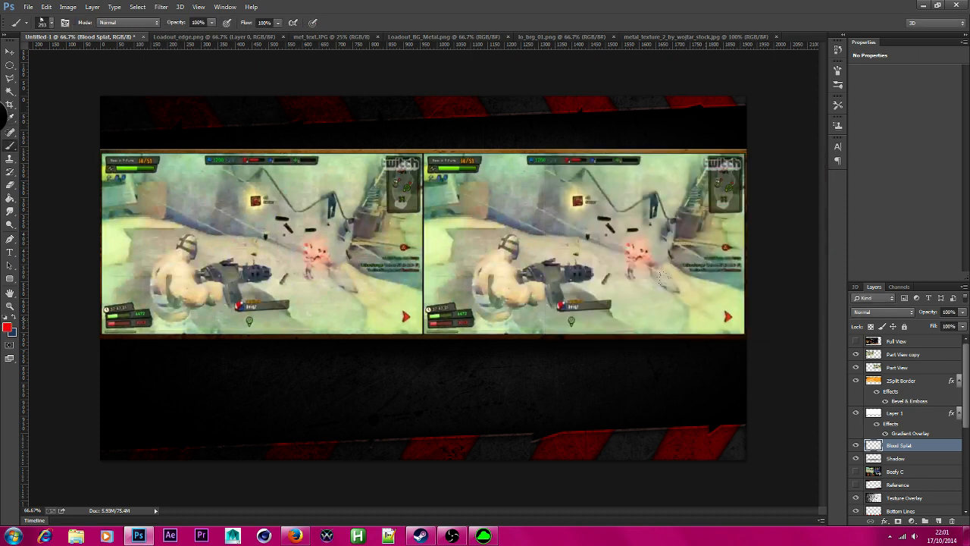
click(663, 282)
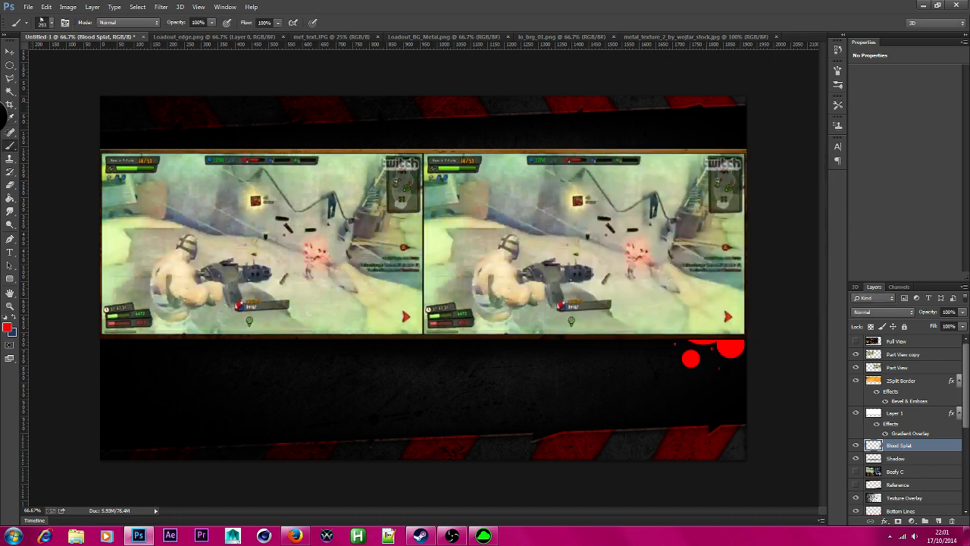
Step: Enlarge the 229 splatter brush to 507 px and stamp it beneath the lower edge of the left game view
click(50, 24)
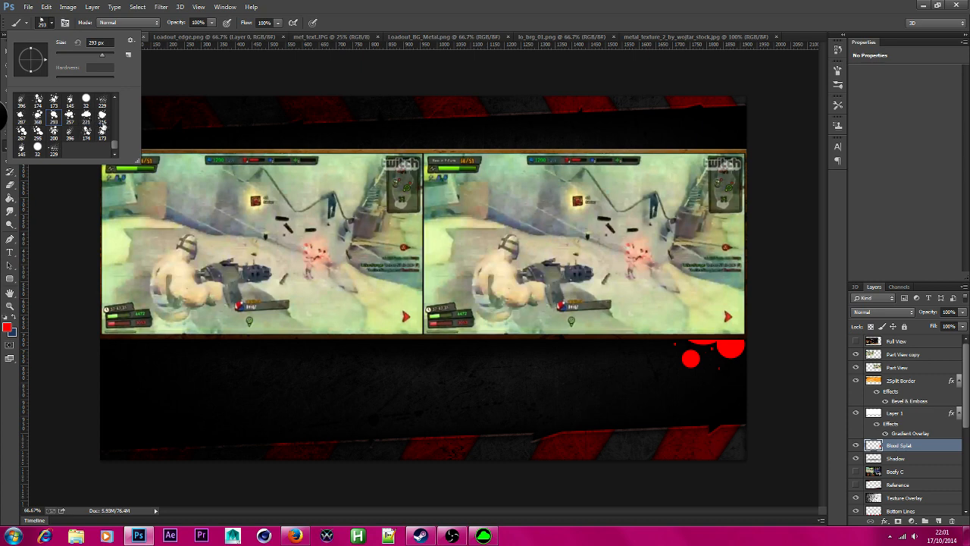
click(102, 100)
click(108, 56)
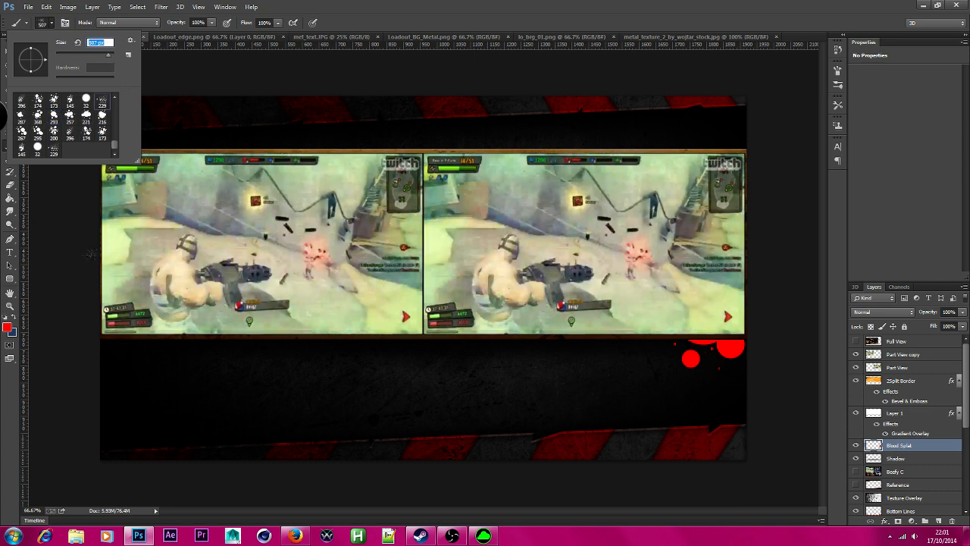
click(107, 249)
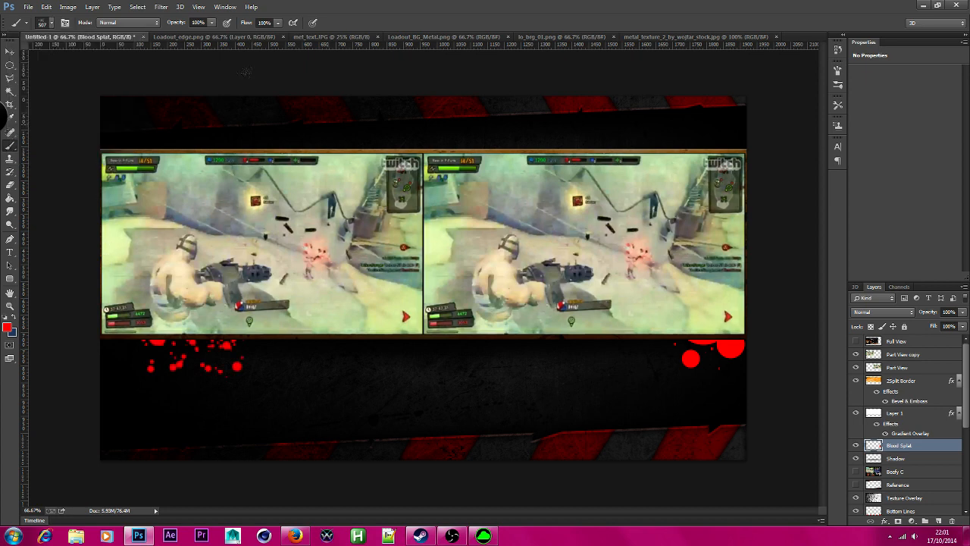
Step: Enlarge the 396 splatter brush to 489 px and stamp it above the right game view and beneath the left one
click(49, 23)
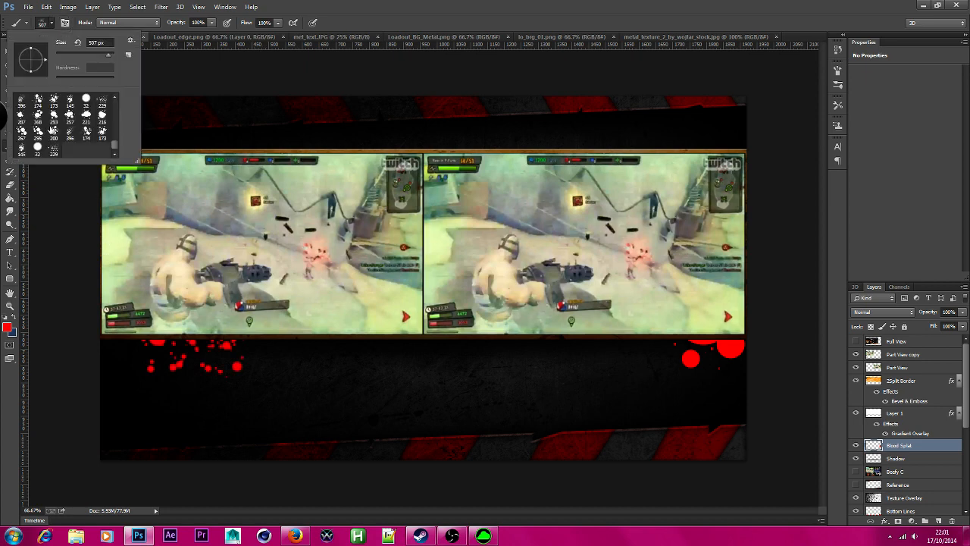
click(70, 137)
drag(113, 54, 109, 55)
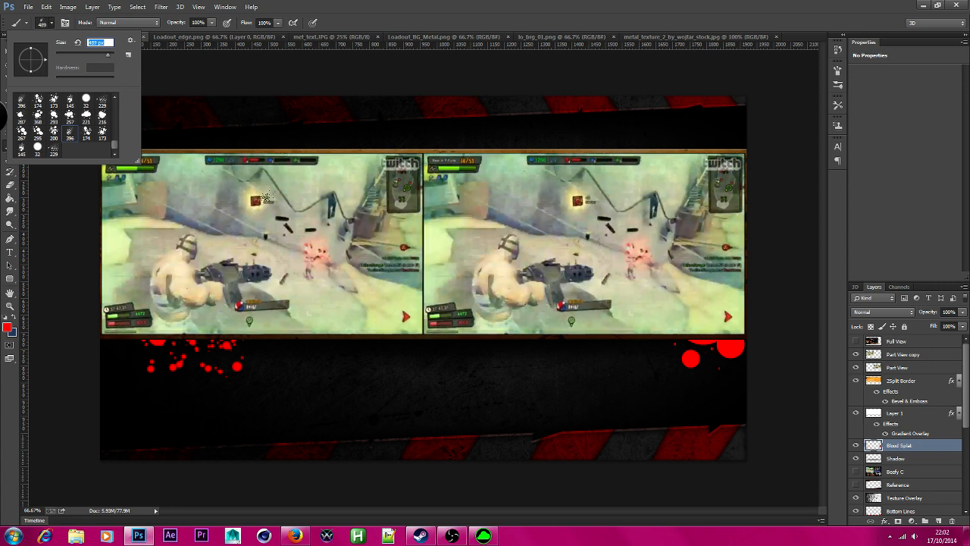
click(622, 130)
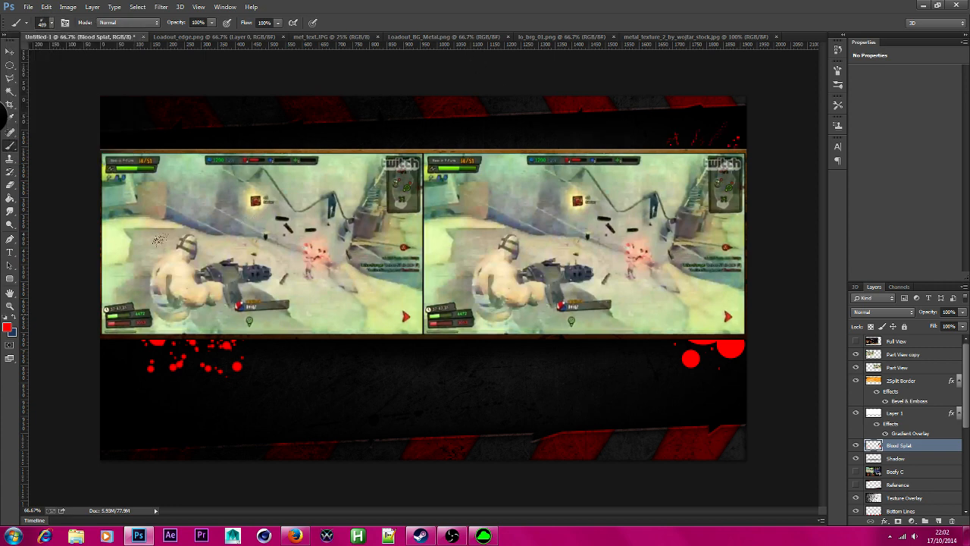
click(208, 213)
Step: Choose the 368 px splatter brush and stamp it above both the right and the left game views
click(42, 22)
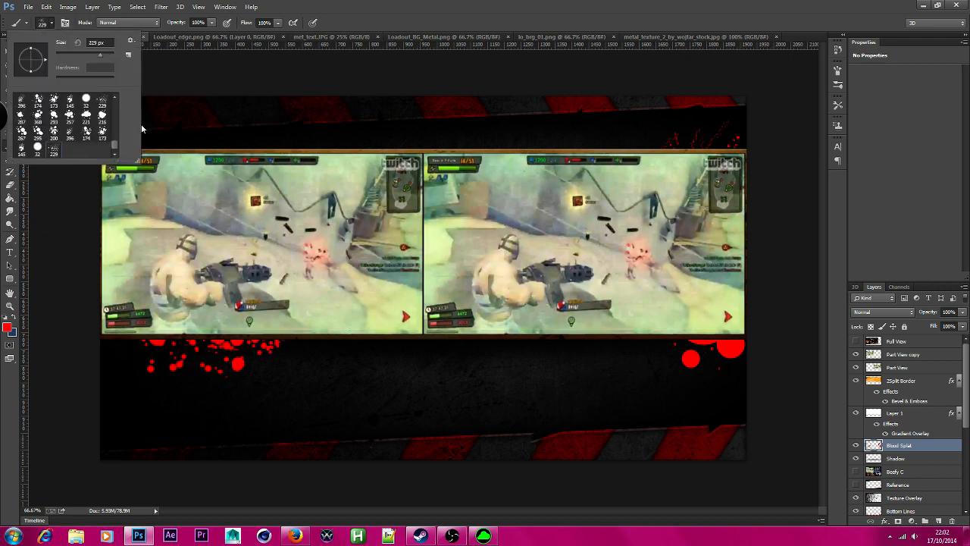
click(107, 54)
click(38, 115)
click(651, 173)
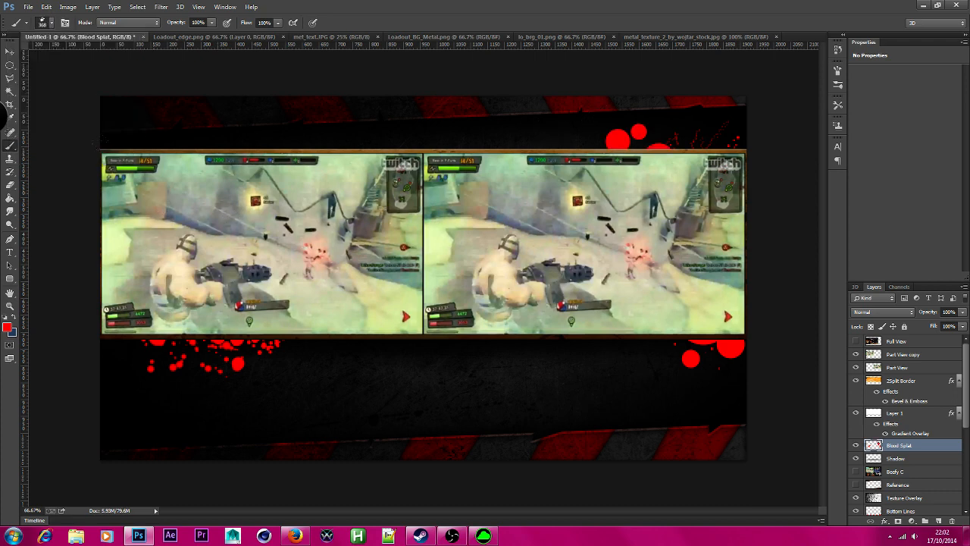
click(108, 114)
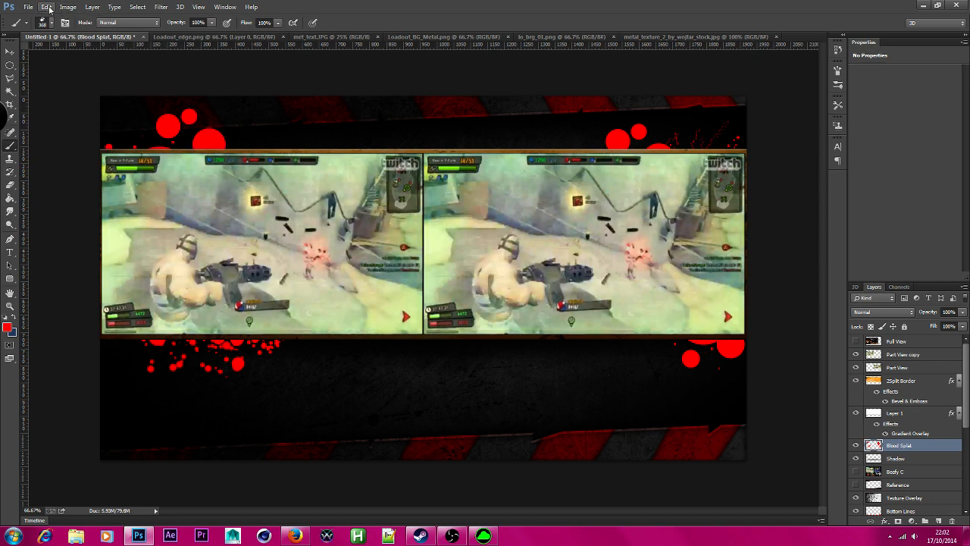
Step: Move the Blood Splat layer directly above LO_BG and stamp the 257 splatter at 454 px beneath the left game view
drag(918, 448, 906, 491)
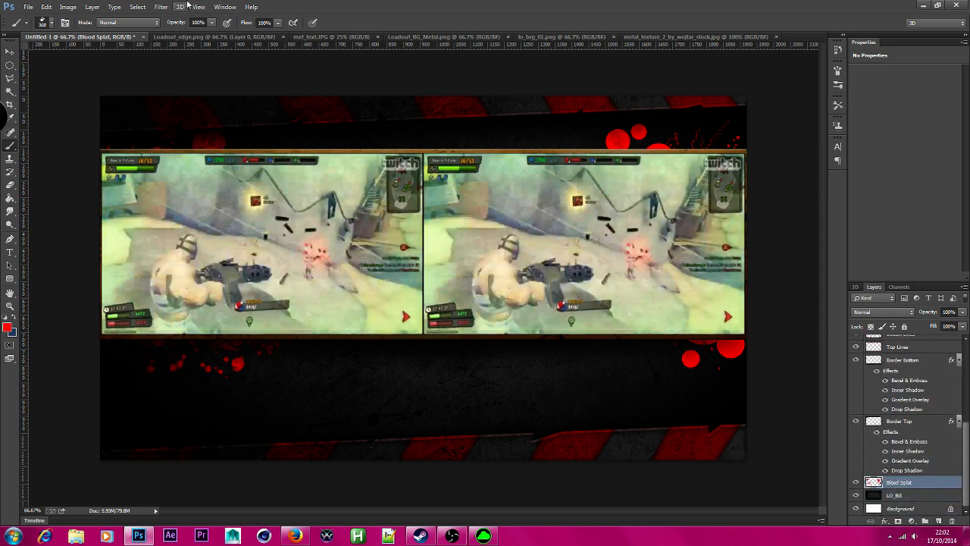
click(51, 22)
click(70, 115)
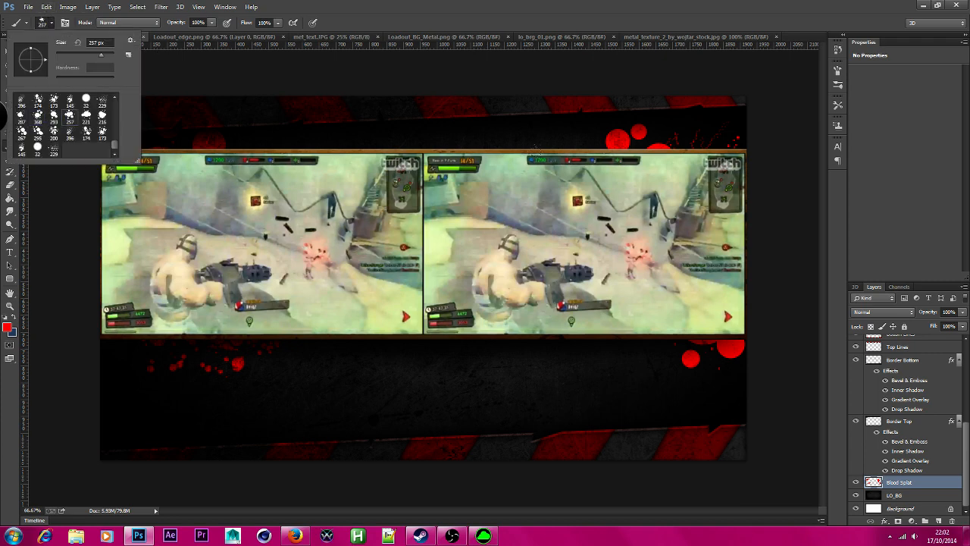
text(458)
click(292, 245)
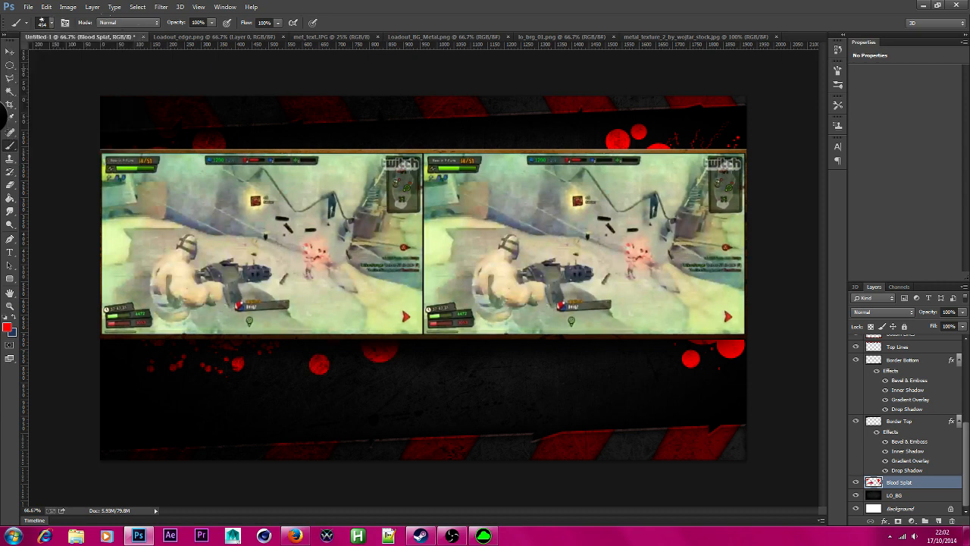
Step: Enlarge the 145 splatter brush to 472 px and stamp it beneath the right game view
click(51, 23)
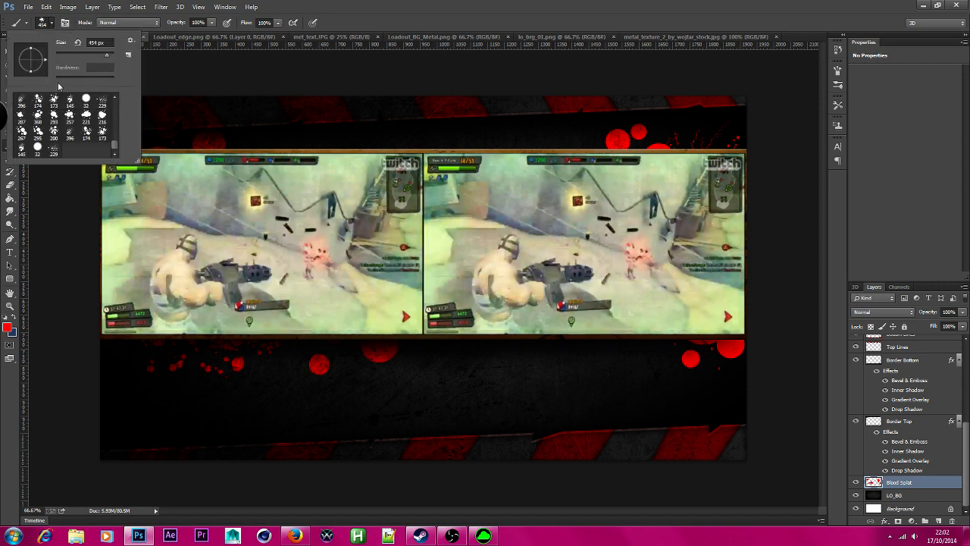
click(20, 151)
drag(91, 55, 107, 58)
click(607, 226)
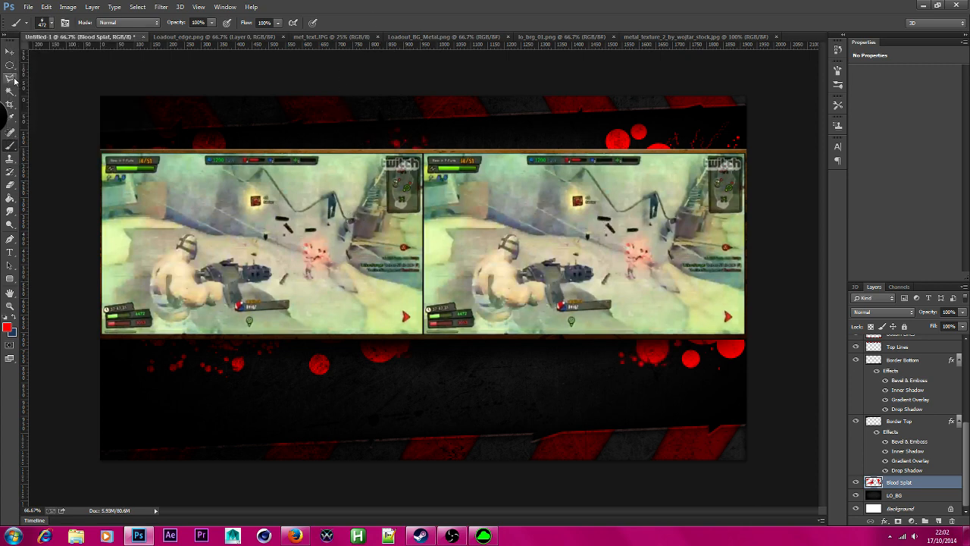
Step: Stamp the 267 px splatter twice above the right game view and add the 173 px splatter above the left one
click(53, 23)
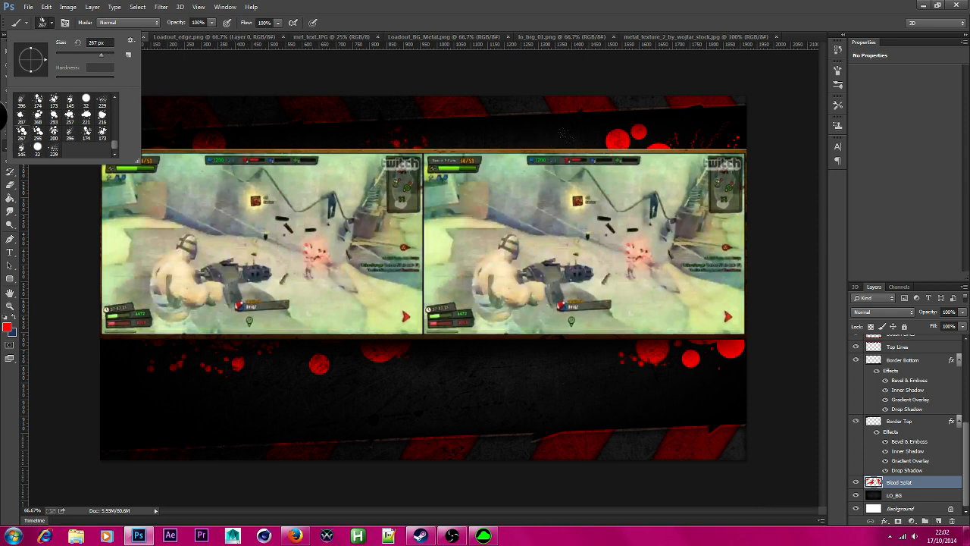
click(569, 137)
click(455, 140)
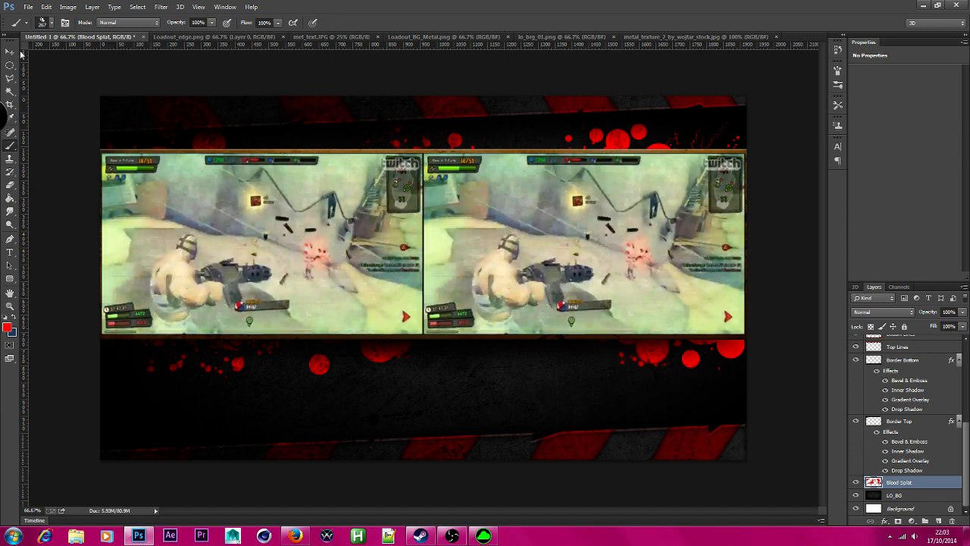
click(51, 23)
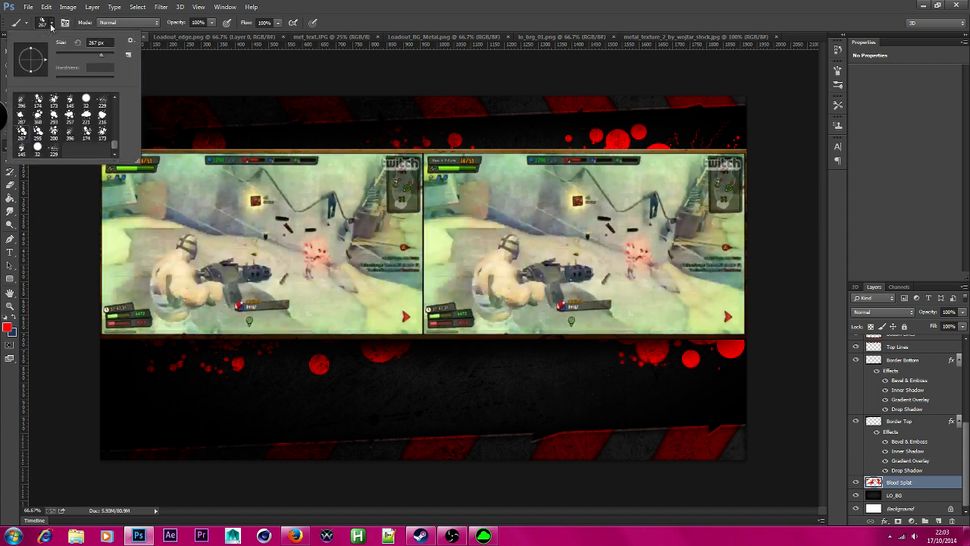
click(104, 133)
click(217, 141)
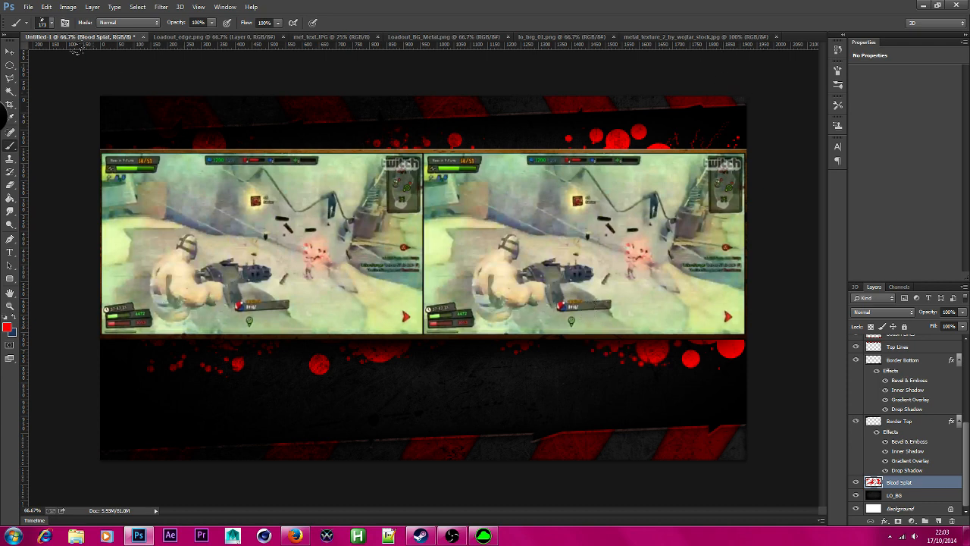
Step: Choose the 216 px splatter brush and stamp it above the right half of the left game view
click(53, 24)
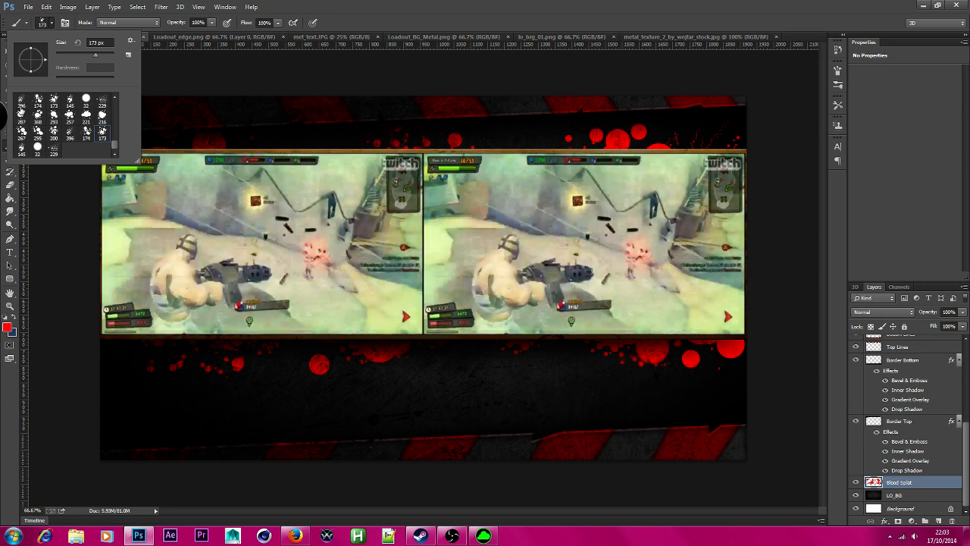
click(22, 132)
click(103, 116)
click(348, 144)
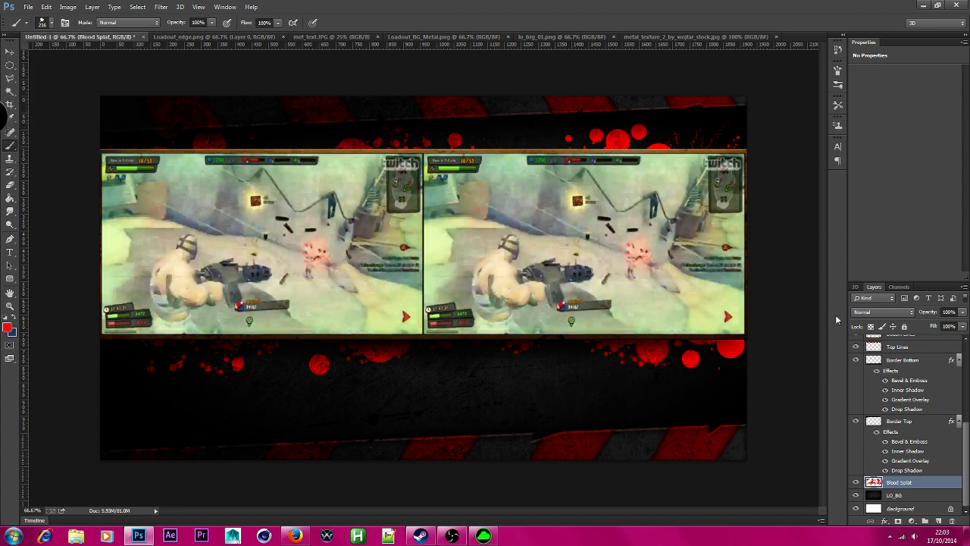
Step: Scale the Blood Splat layer down into the lower left of its bounds using Nearest Neighbor interpolation
click(10, 66)
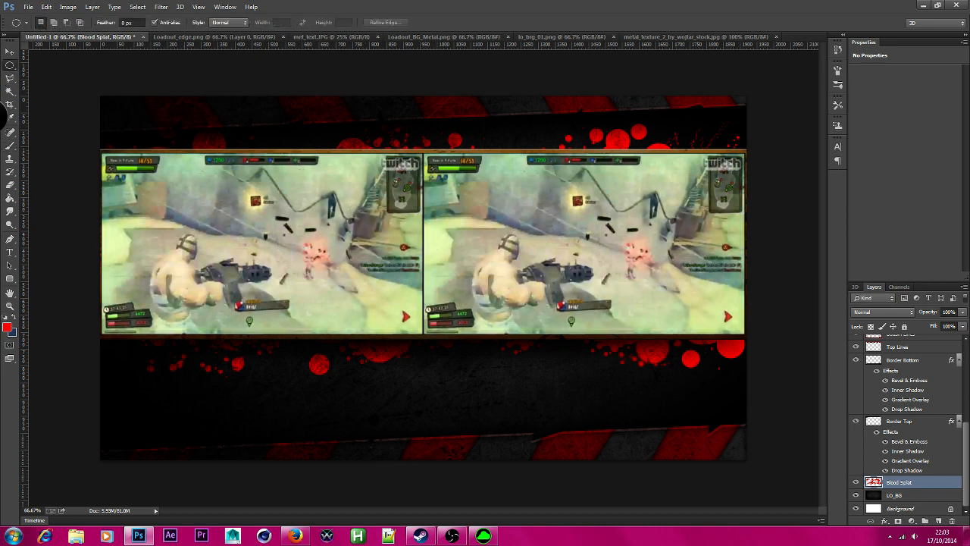
click(46, 7)
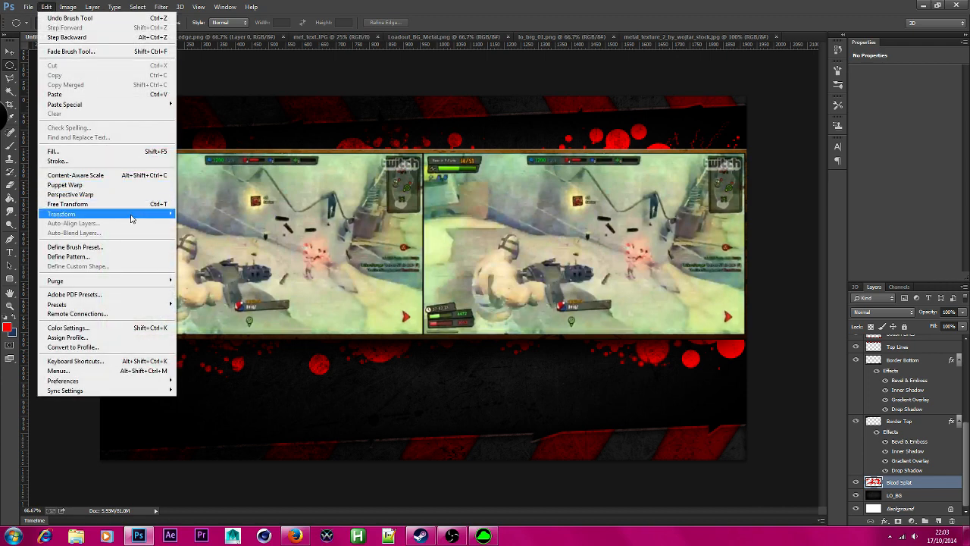
mouse_move(133, 215)
click(209, 228)
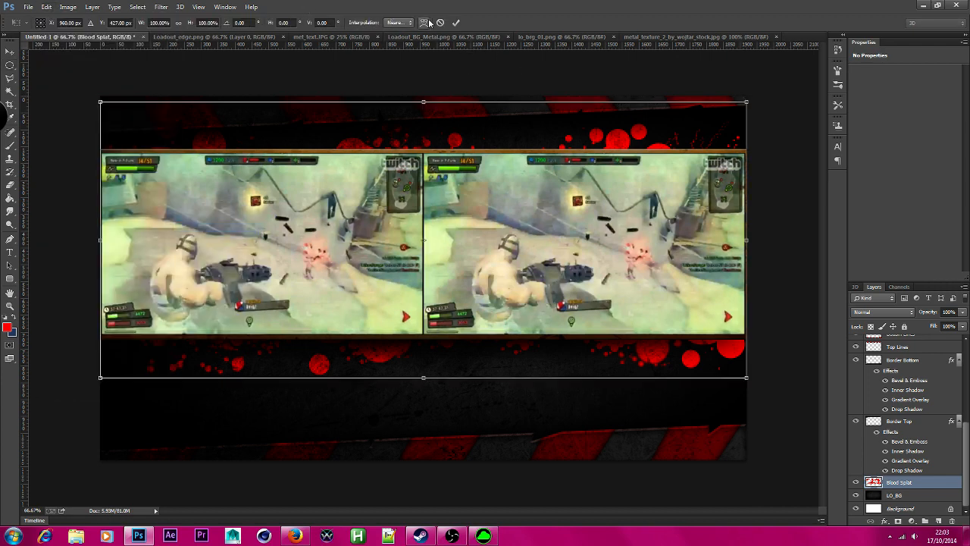
click(403, 23)
click(400, 34)
drag(747, 103, 227, 323)
key(Return)
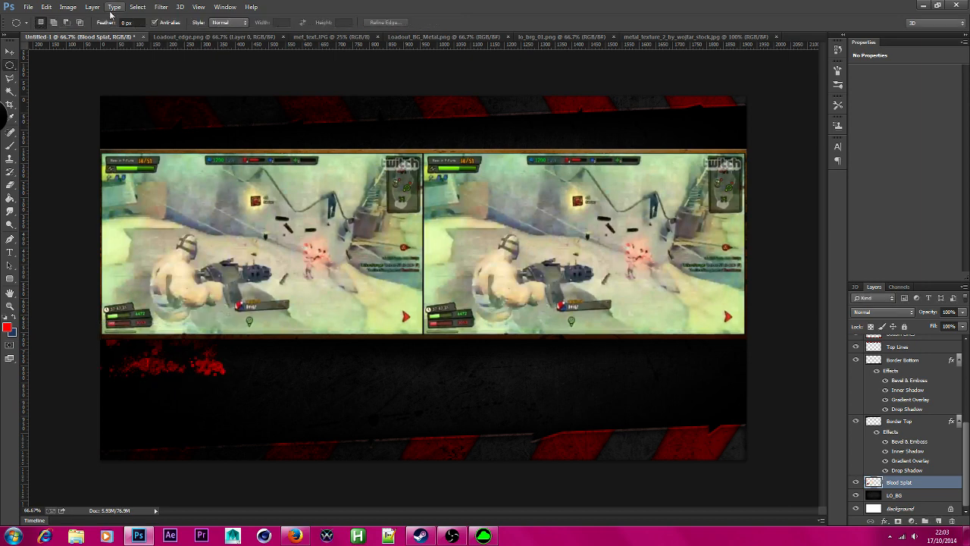
Step: Scale the shrunken Blood Splat layer back up to span the full canvas width around the game views
click(46, 7)
mouse_move(106, 213)
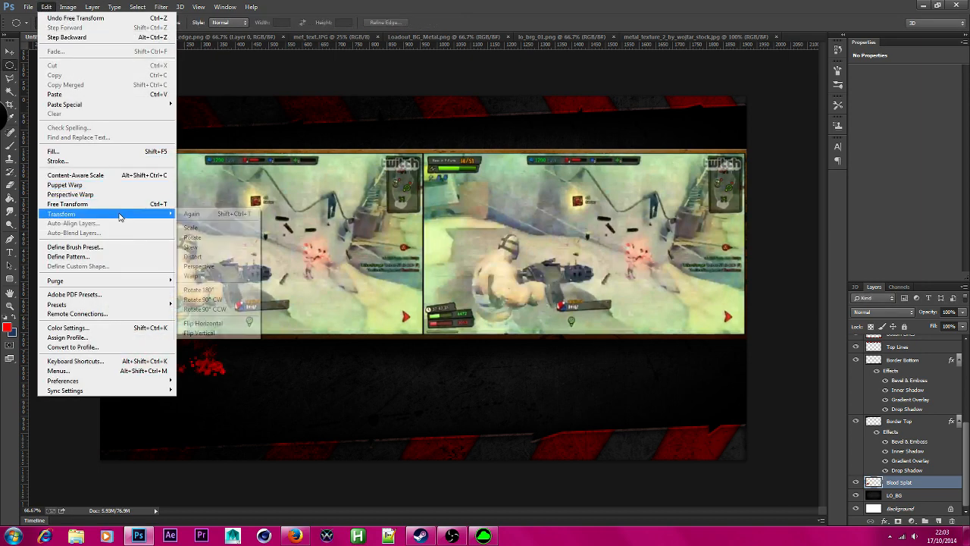
click(193, 230)
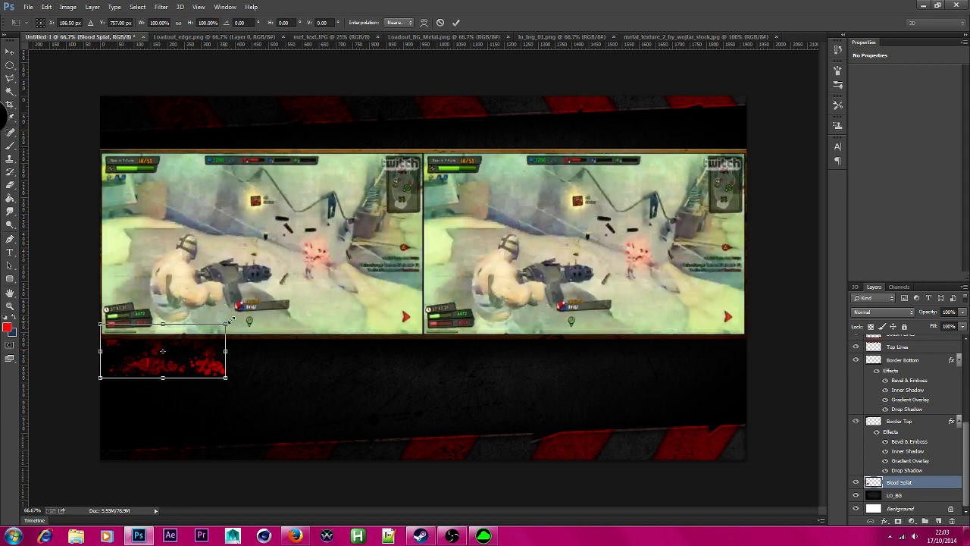
drag(229, 320, 762, 134)
key(Return)
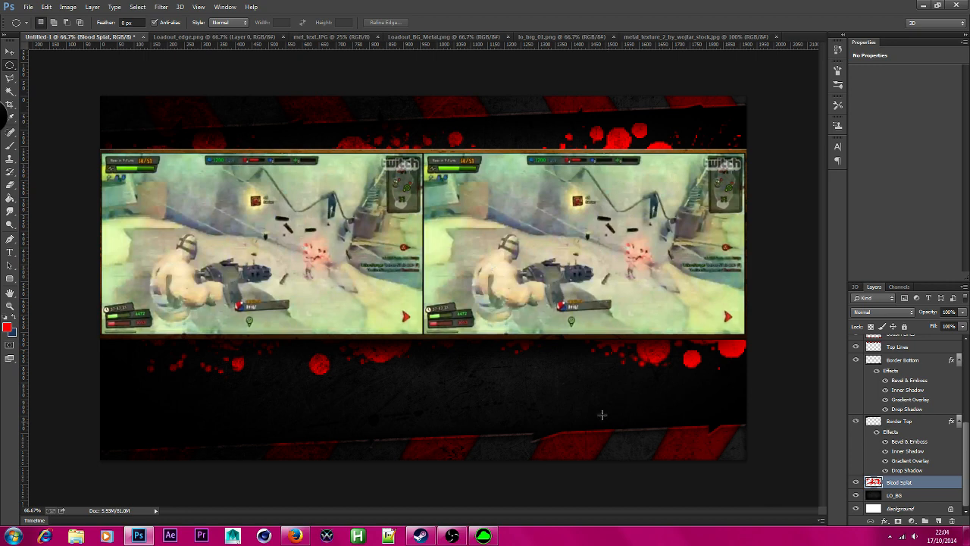
Step: Duplicate the Blood Splat layer as "Blood Splat copy"
right_click(937, 486)
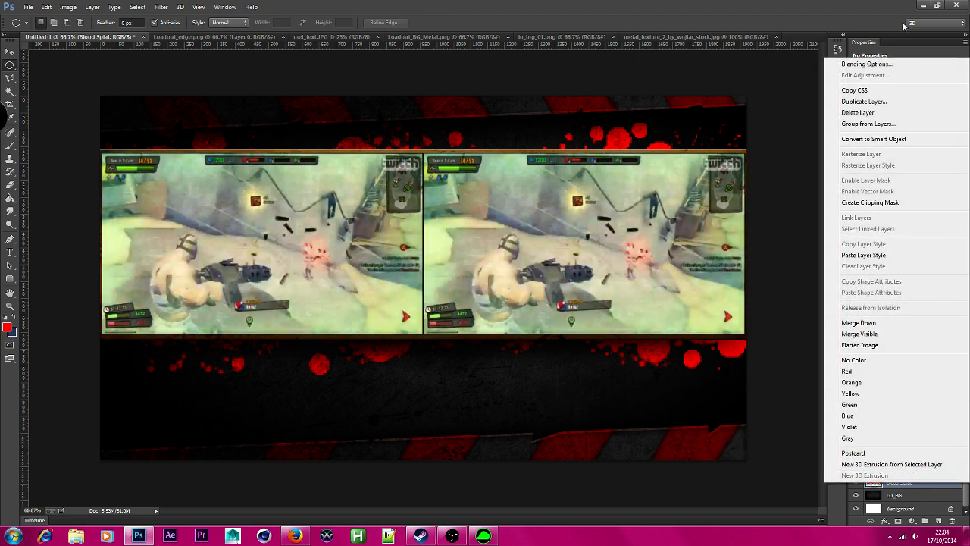
click(901, 103)
click(584, 165)
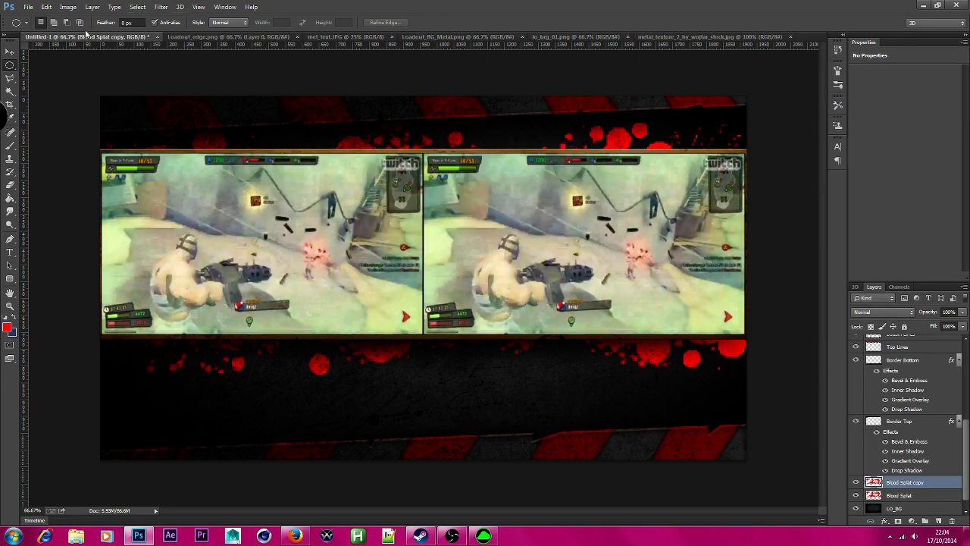
Step: Raise the brightness and contrast of the Blood Splat copy layer with a Brightness/Contrast adjustment
click(68, 7)
mouse_move(91, 33)
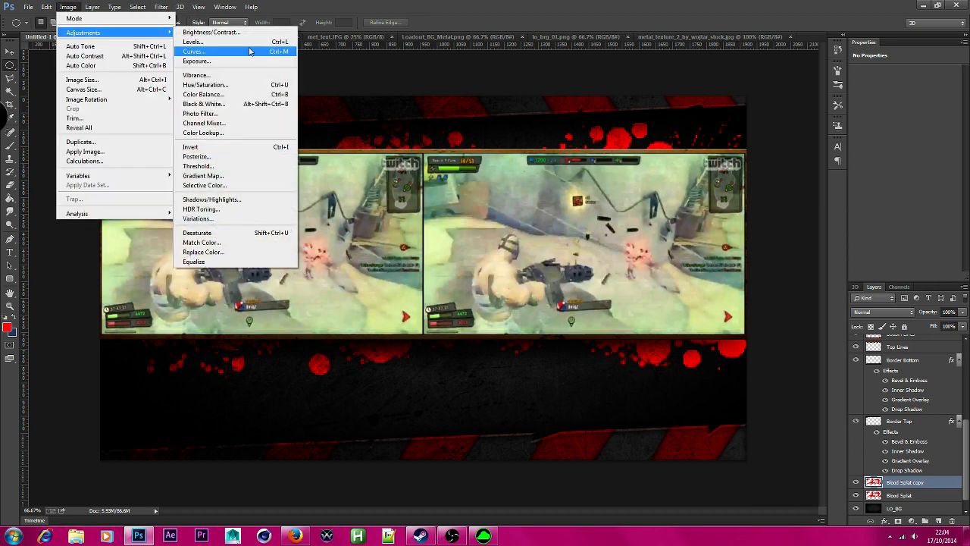
click(219, 32)
drag(468, 182, 482, 210)
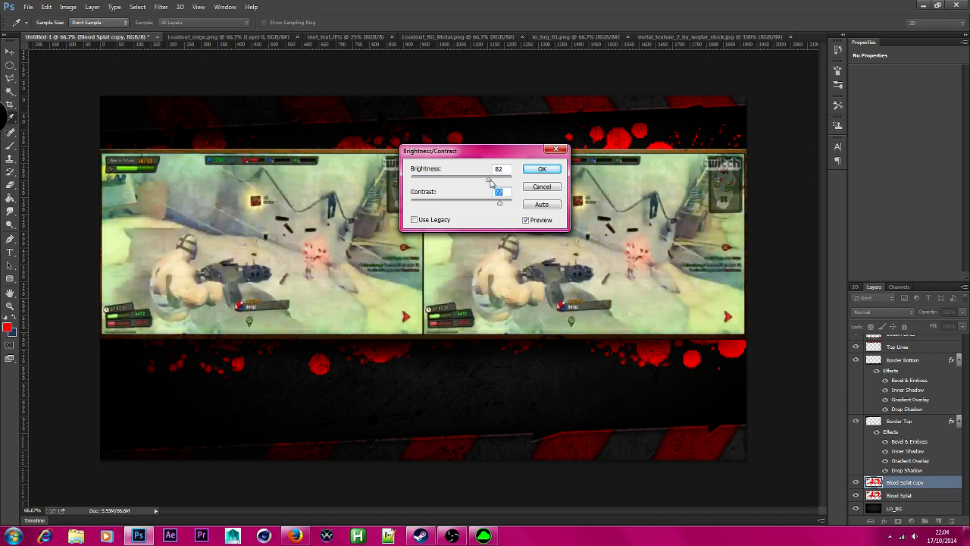
drag(489, 180, 519, 207)
click(542, 168)
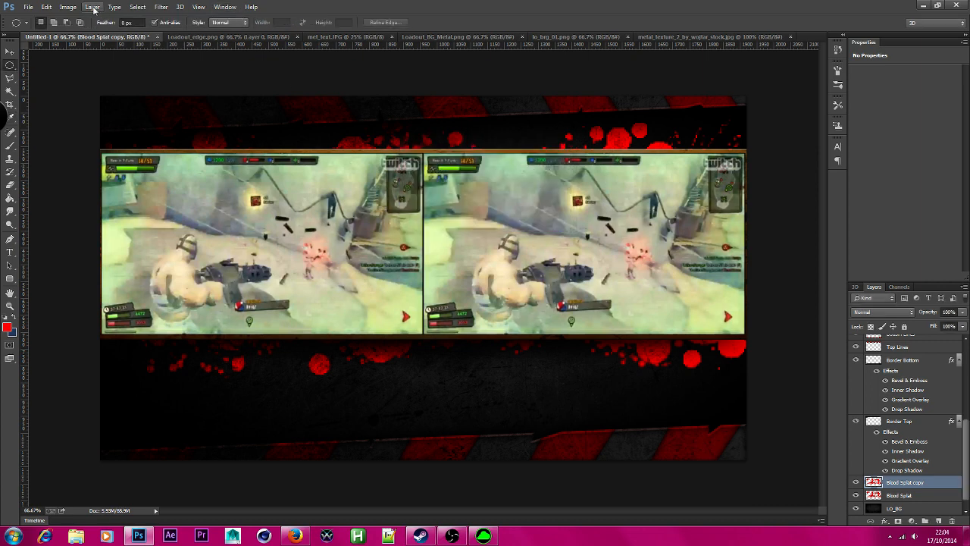
Step: Apply a Gaussian Blur with a radius of 15.5 pixels to the Blood Splat copy layer and lower its opacity to about 52%
click(161, 7)
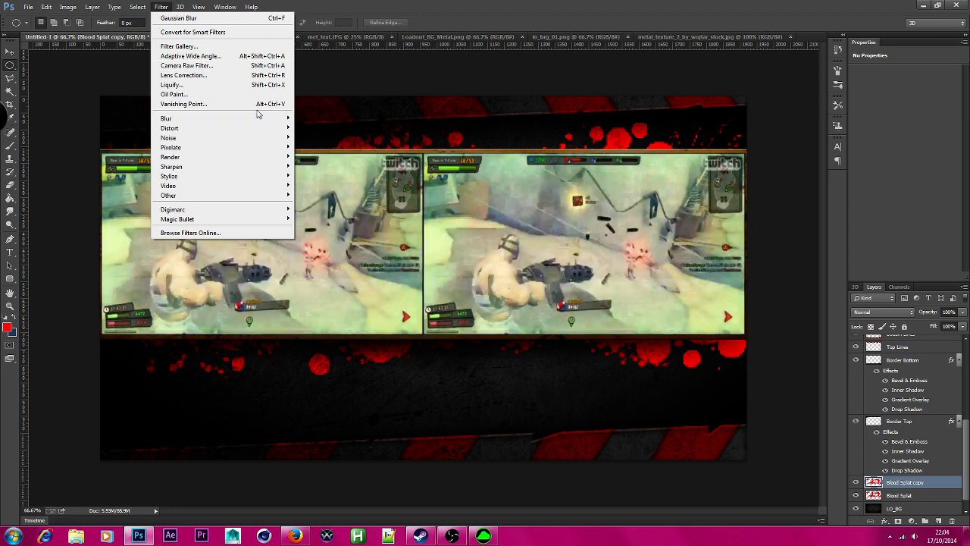
mouse_move(250, 118)
click(332, 189)
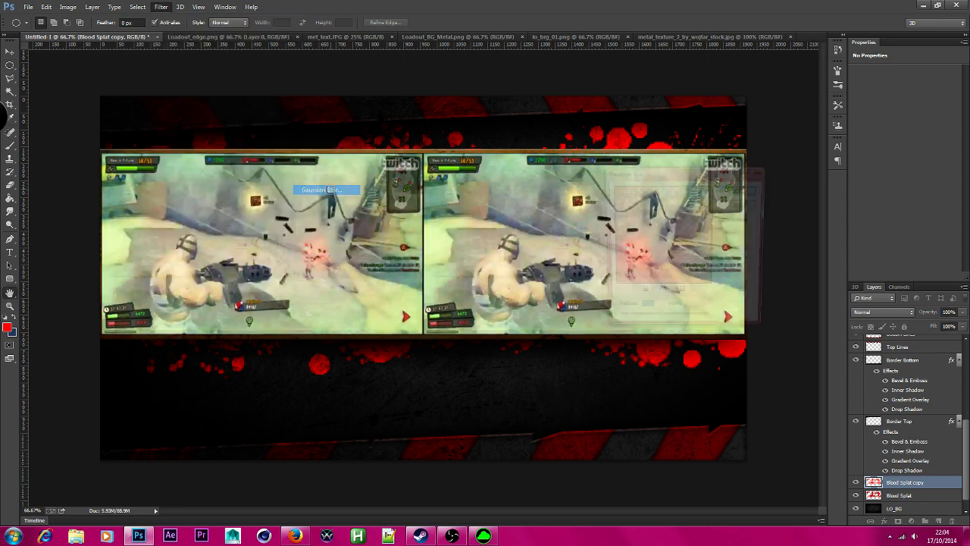
mouse_move(660, 328)
mouse_down()
mouse_move(646, 327)
mouse_move(655, 326)
mouse_up()
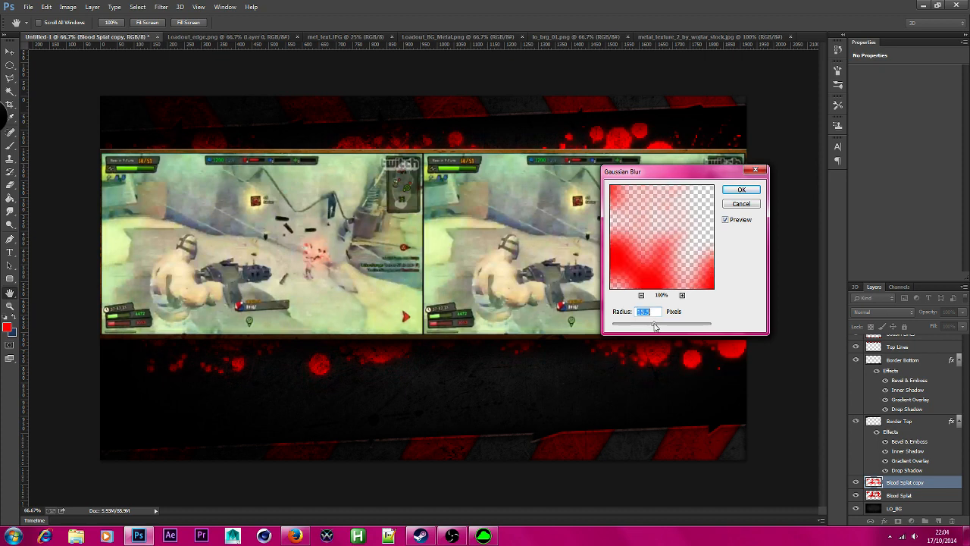
click(742, 190)
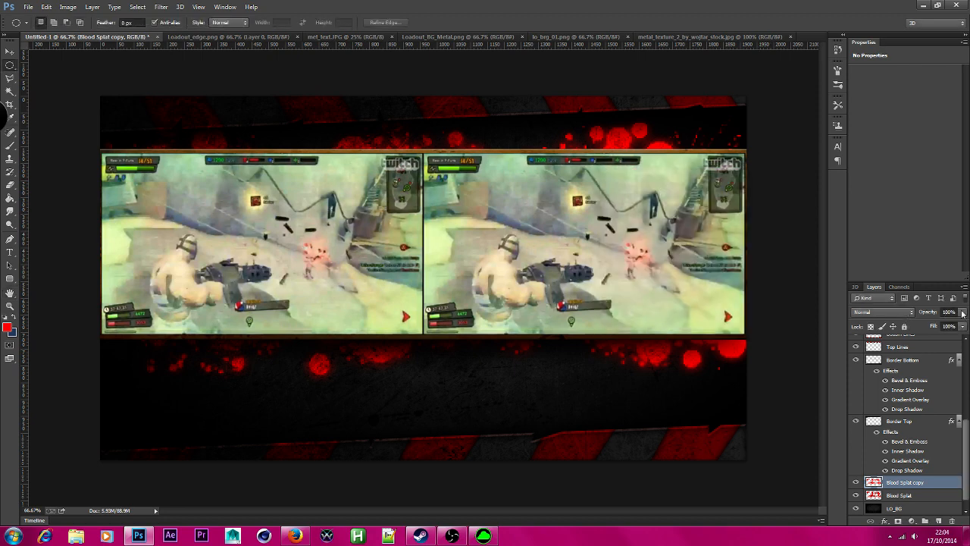
drag(963, 311, 940, 328)
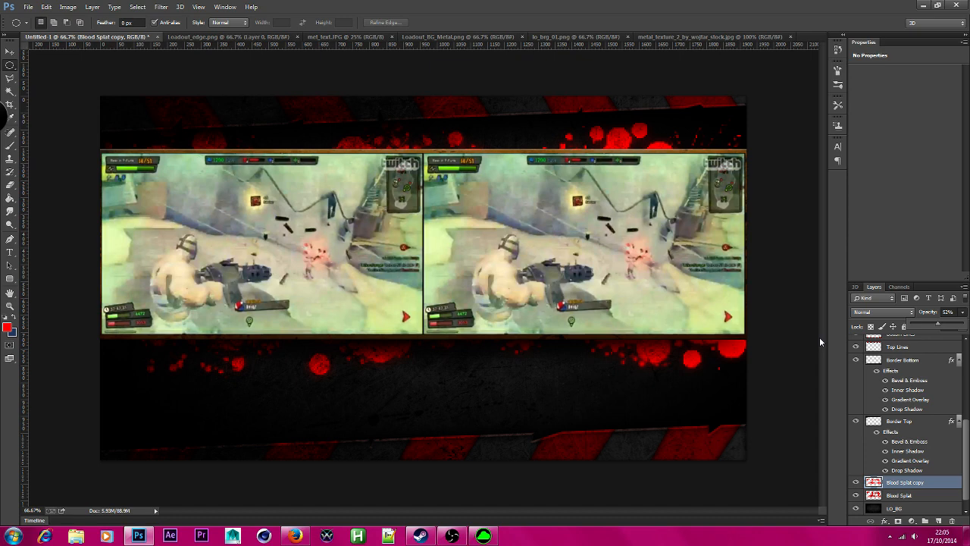
Step: Colorize the Top Lines layer yellow-orange with Hue/Saturation, using hue 45 and saturation 100
scroll(880, 372, up, 2)
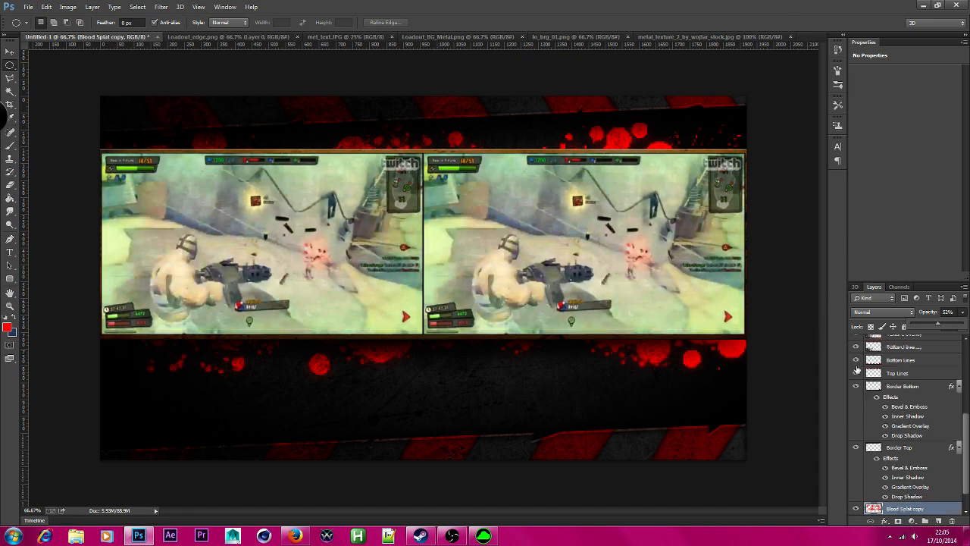
click(909, 387)
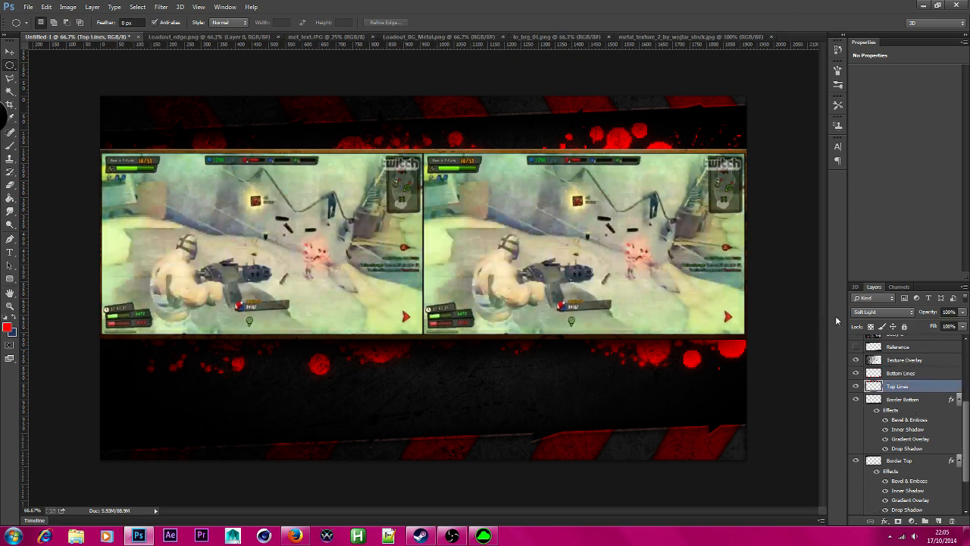
click(67, 7)
mouse_move(122, 34)
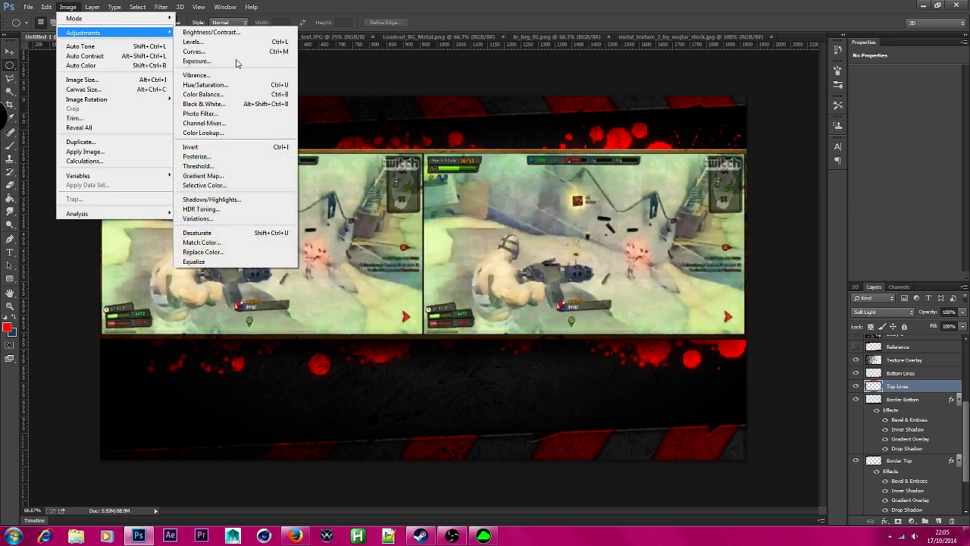
click(320, 84)
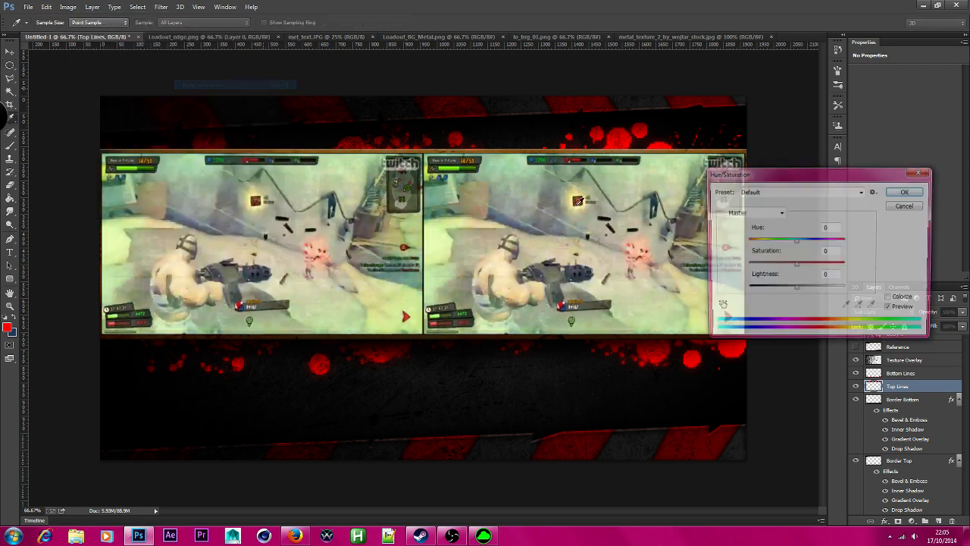
click(892, 300)
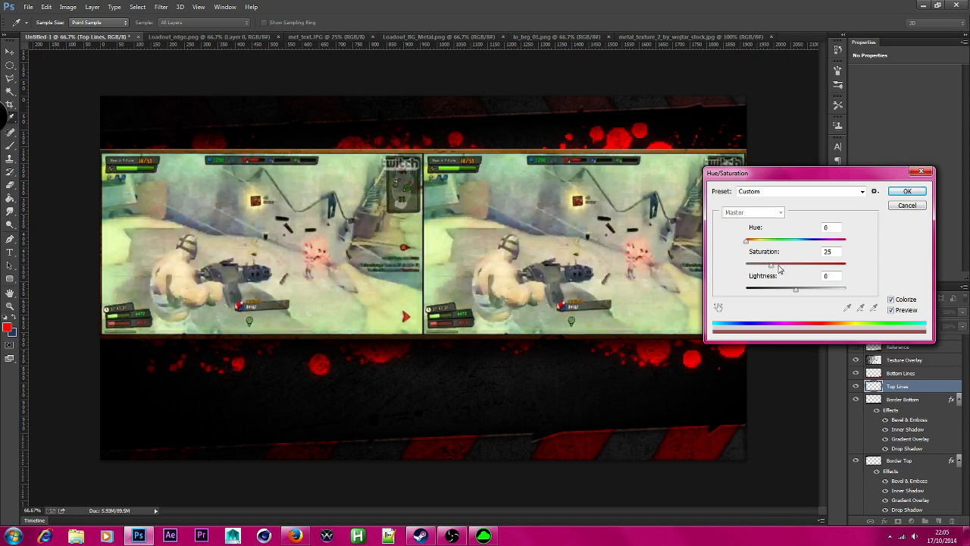
drag(771, 265, 864, 271)
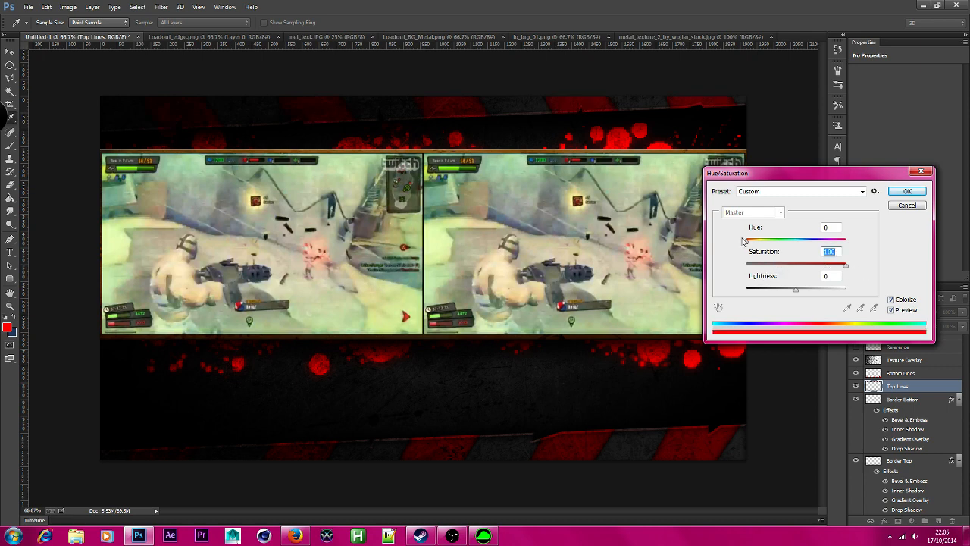
drag(747, 241, 759, 259)
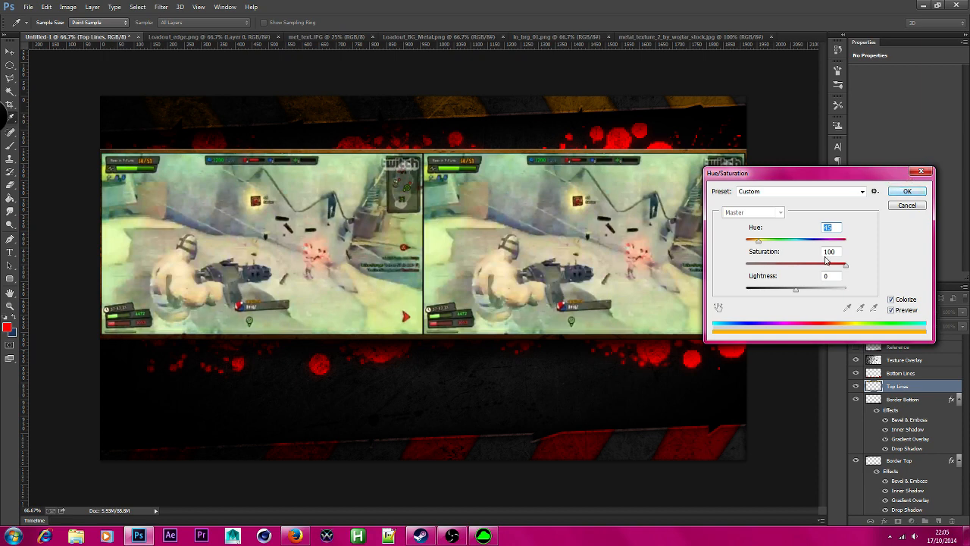
click(902, 194)
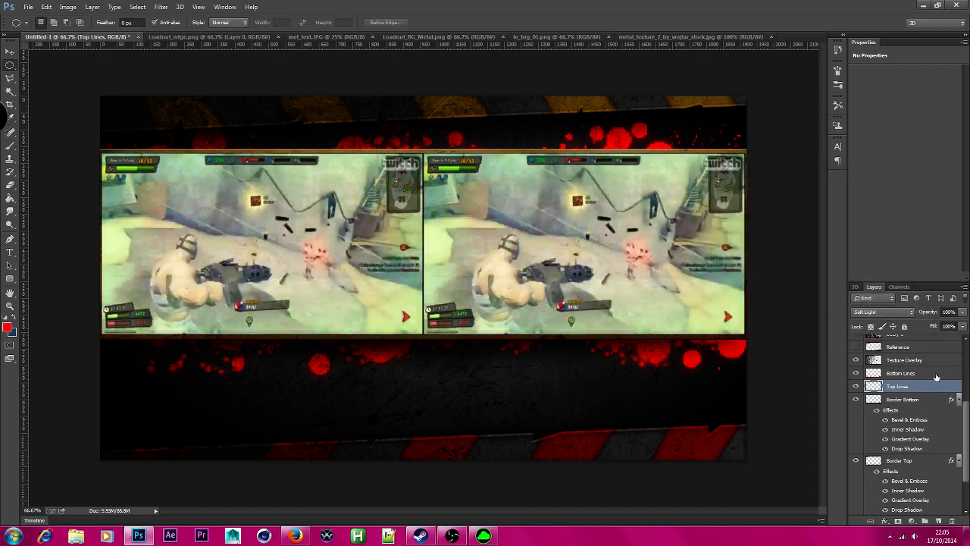
Step: Colorize the Bottom Lines layer to match the top stripes, using Hue/Saturation with hue 45 and saturation 100
right_click(939, 374)
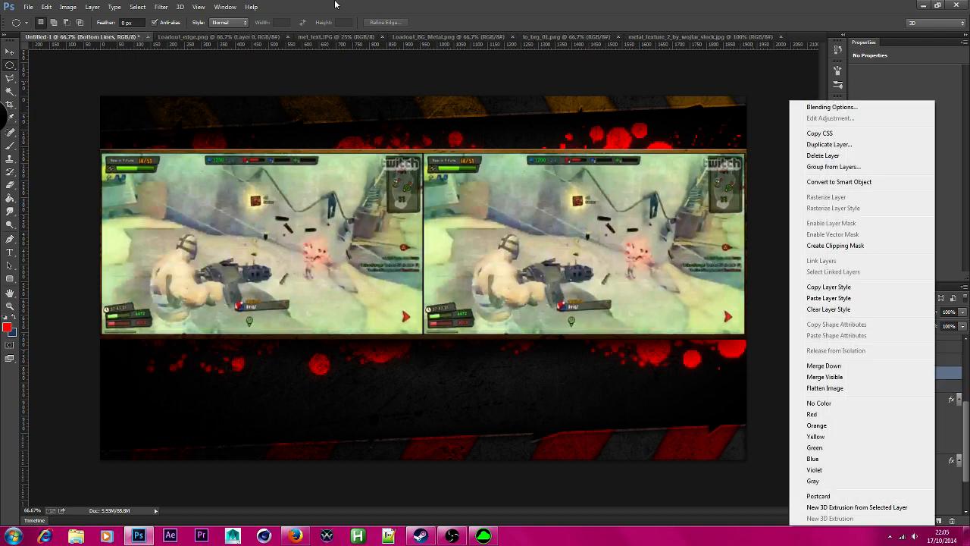
click(66, 9)
click(69, 6)
mouse_move(123, 37)
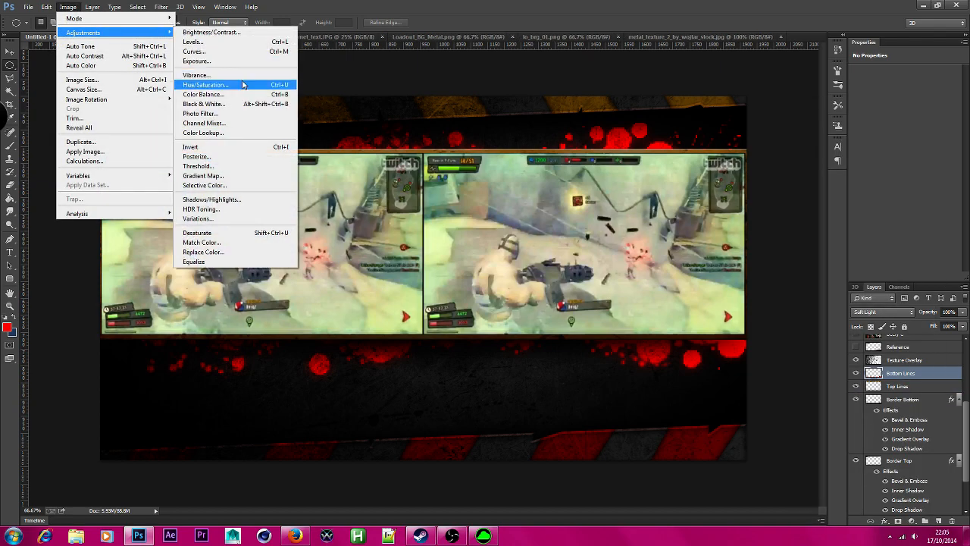
click(227, 84)
click(892, 300)
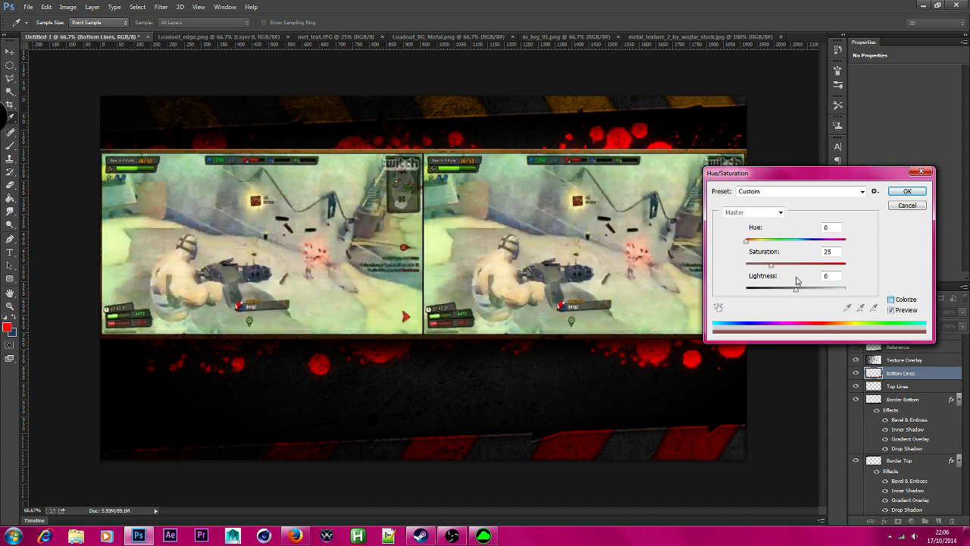
drag(772, 266, 846, 266)
click(830, 228)
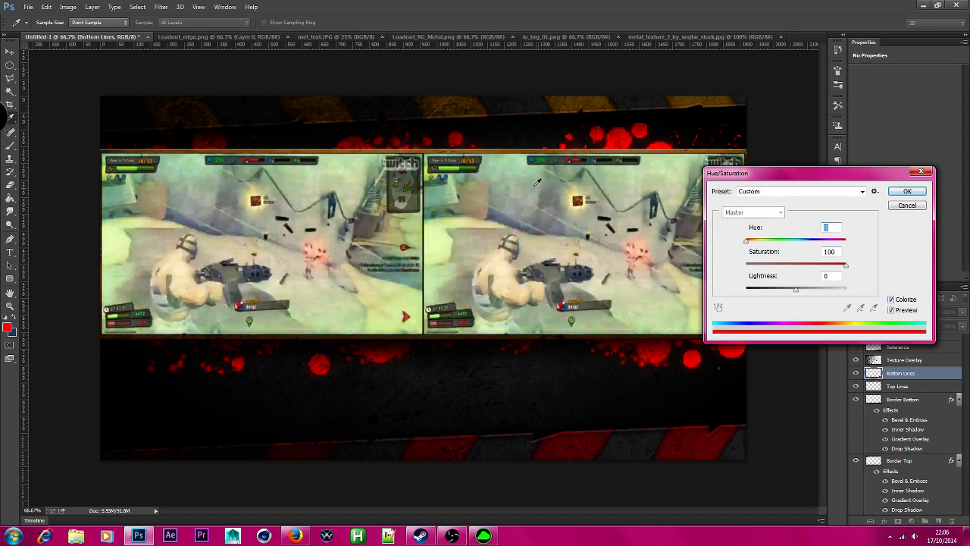
text(45)
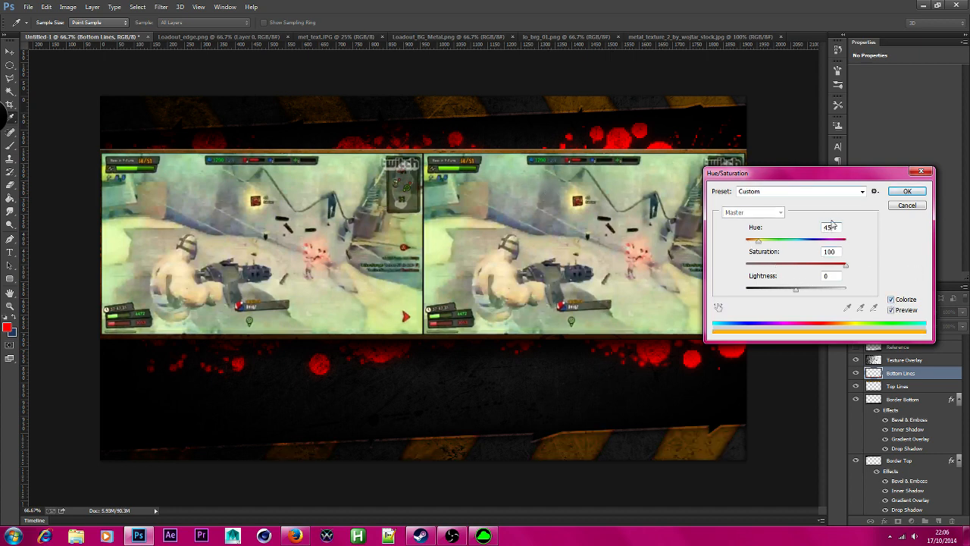
click(908, 191)
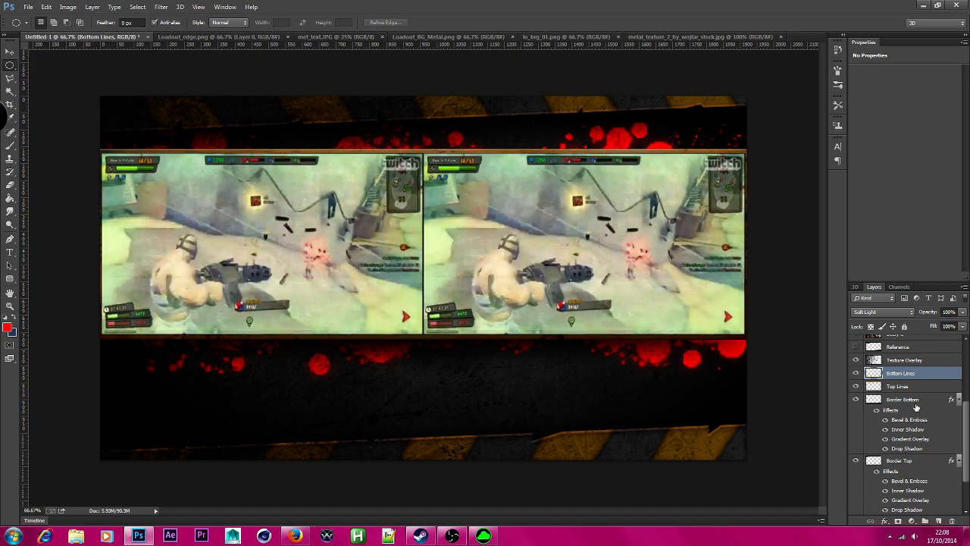
Step: Add an anti-aliased Inner Glow to the Blood Splat layer with reduced opacity, size 49 px and range 100%
scroll(946, 428, down, 3)
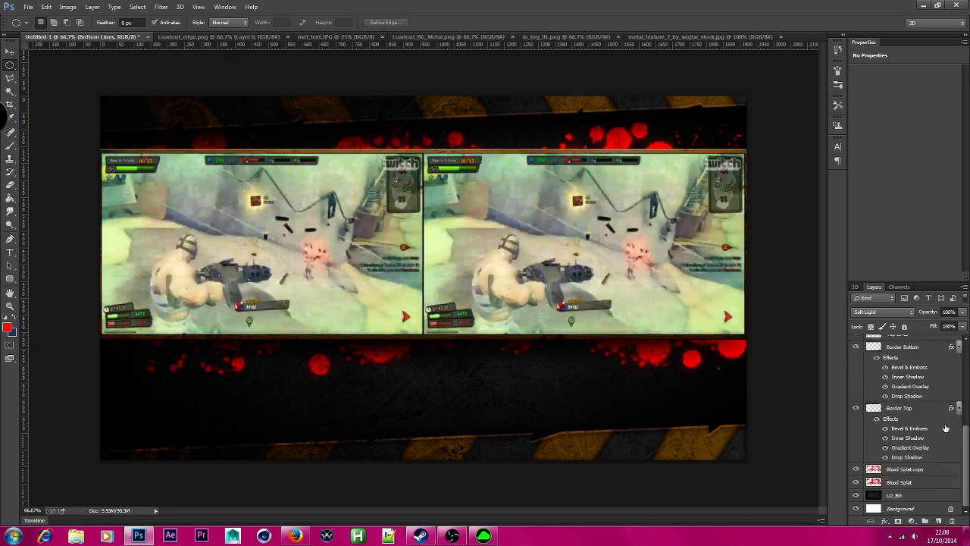
double_click(937, 485)
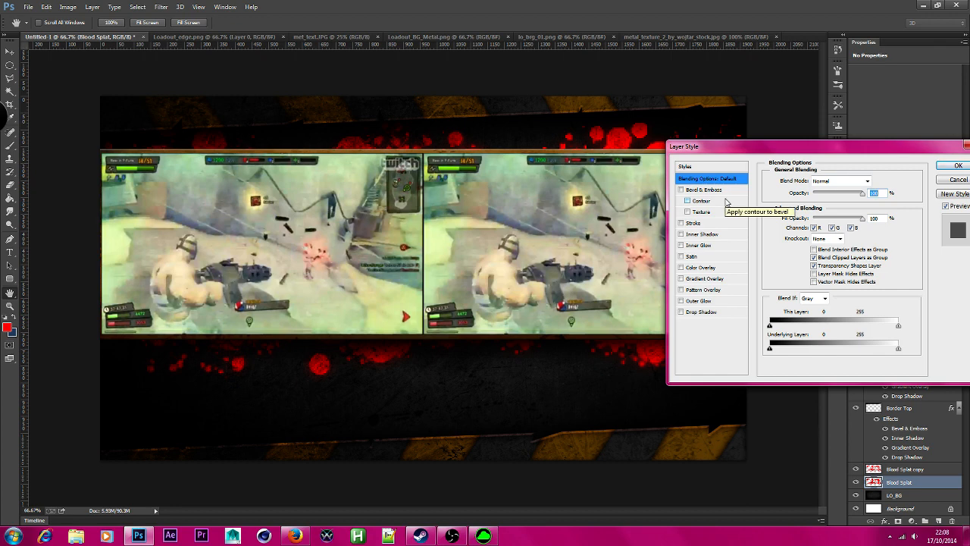
click(712, 246)
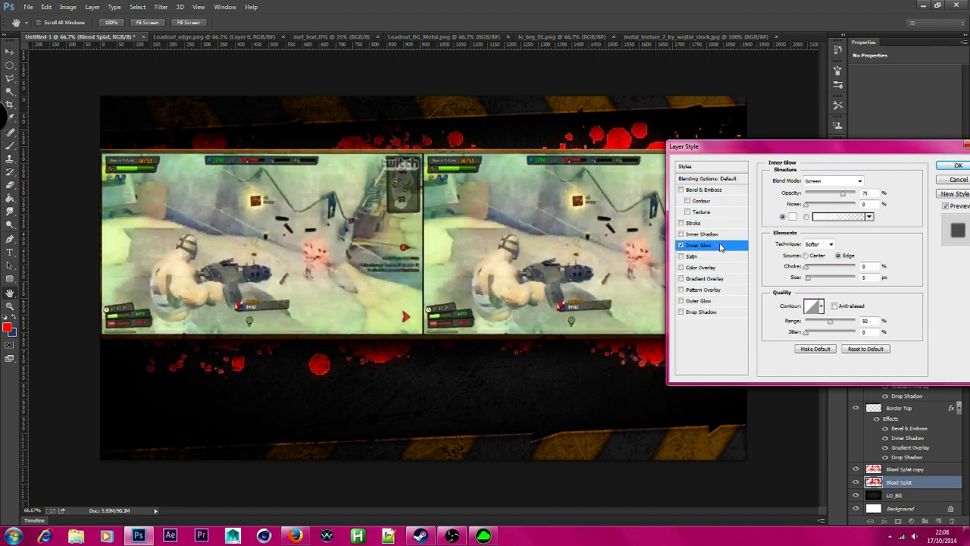
mouse_move(844, 196)
mouse_down()
mouse_move(817, 199)
mouse_move(835, 198)
mouse_up()
click(834, 306)
drag(831, 324, 864, 333)
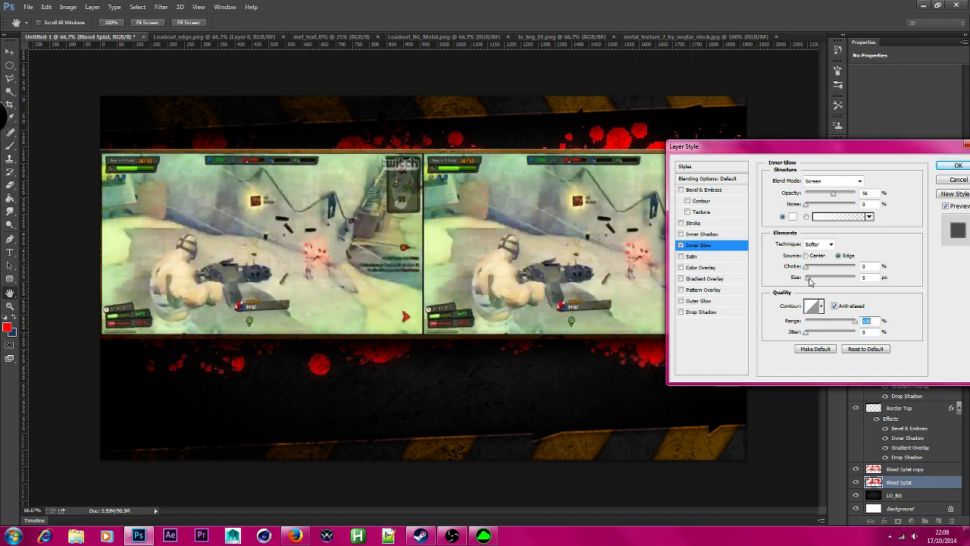
mouse_move(809, 279)
mouse_down()
mouse_move(826, 286)
mouse_move(818, 289)
mouse_up()
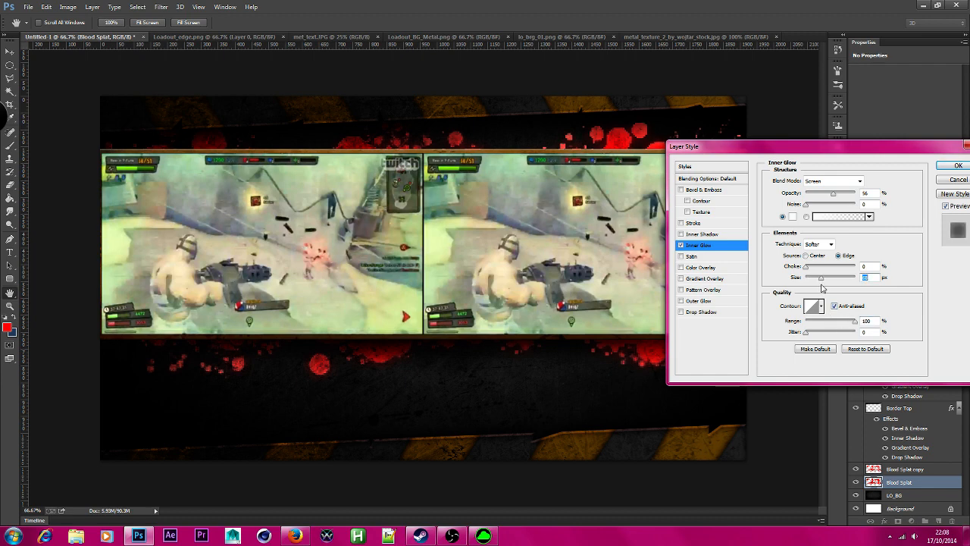
mouse_move(806, 267)
mouse_down()
mouse_move(822, 270)
mouse_move(811, 282)
mouse_move(820, 282)
mouse_move(804, 276)
mouse_up()
mouse_move(835, 194)
mouse_down()
mouse_move(808, 197)
mouse_move(828, 195)
mouse_up()
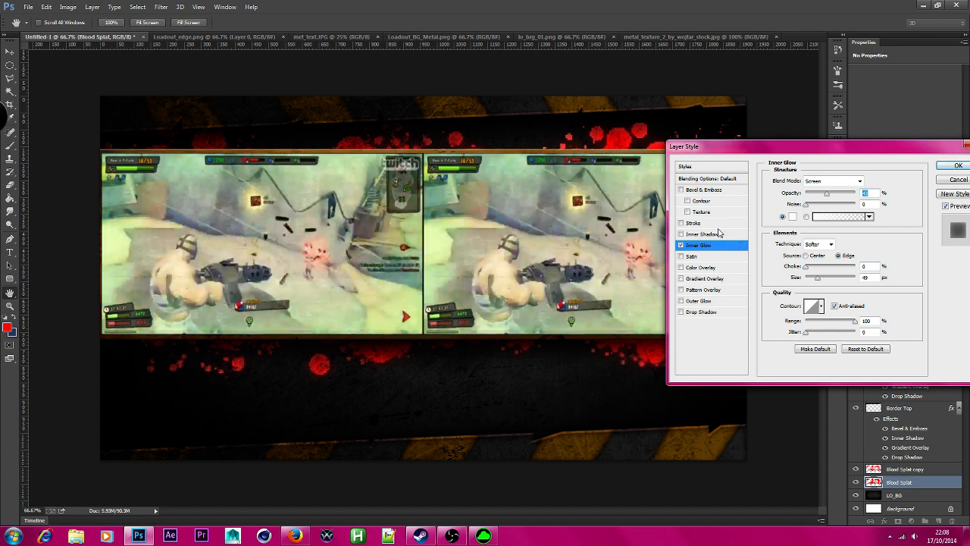
Step: Add an Inner Shadow to the Blood Splat layer with distance 0 px, a very small size, reduced opacity and Global Light off
click(717, 234)
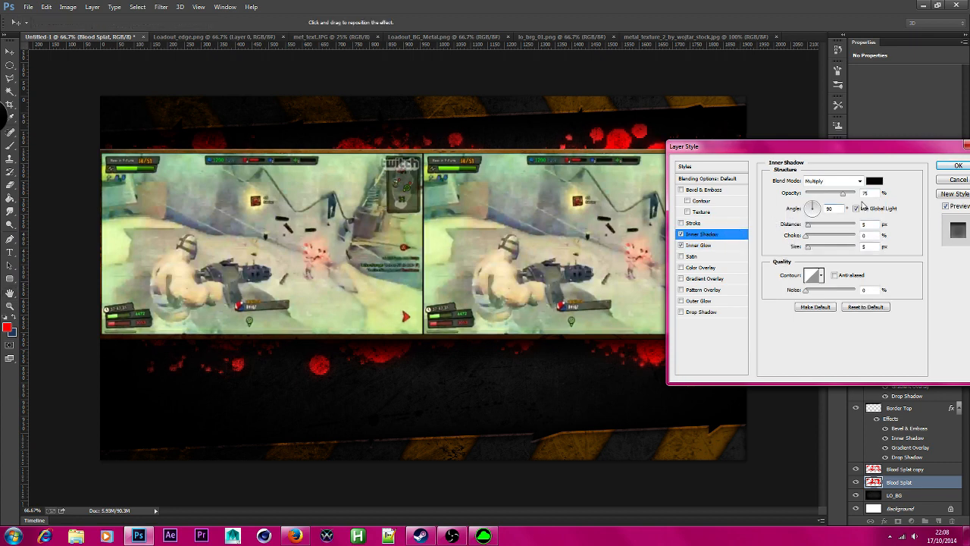
drag(843, 194, 858, 194)
drag(811, 229, 805, 249)
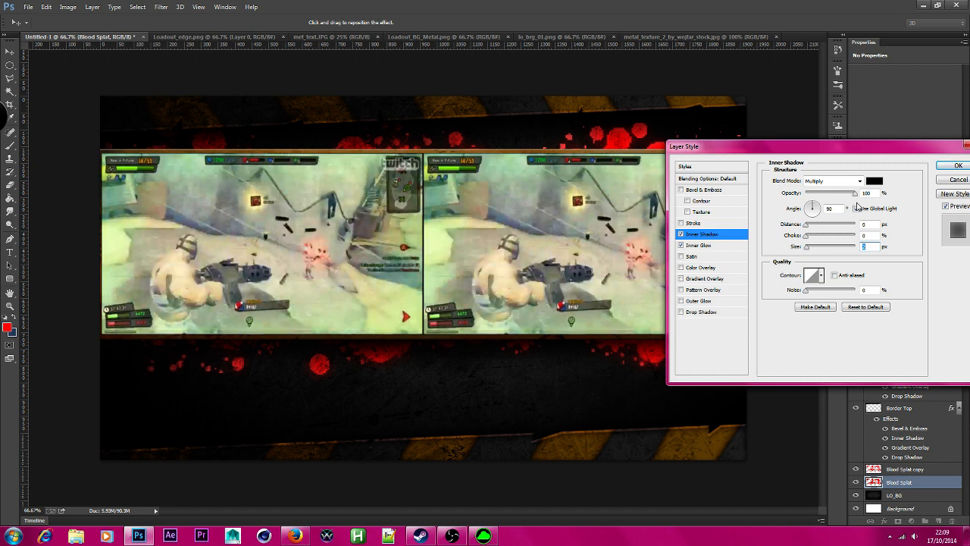
click(856, 208)
drag(855, 193, 824, 191)
click(958, 166)
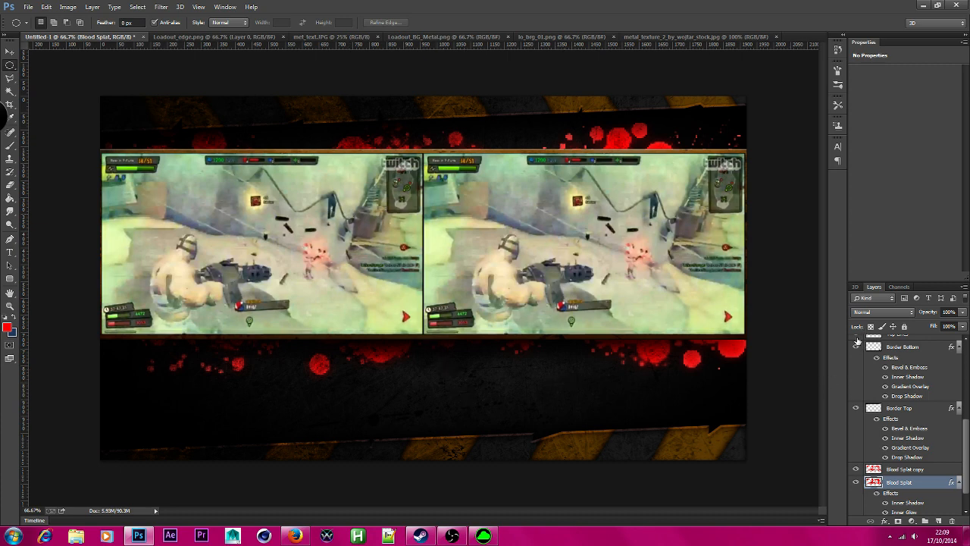
Step: Toggle the Full View layer on and off to compare the full game view with the split-screen layout
drag(967, 442, 968, 356)
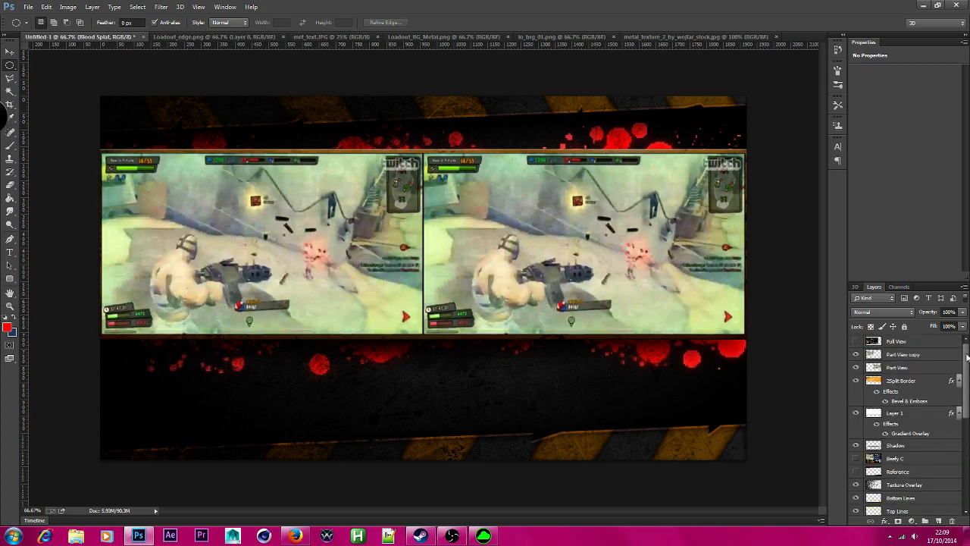
click(855, 341)
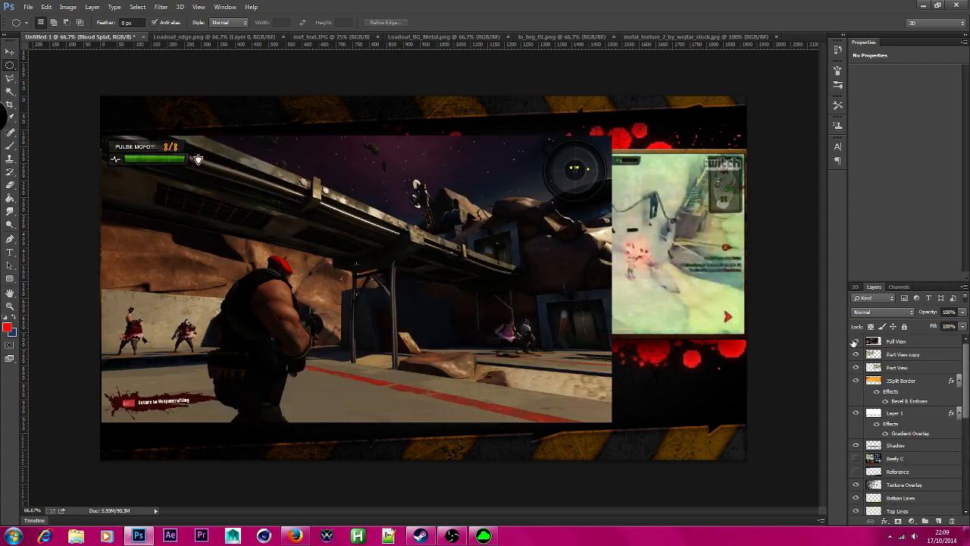
click(855, 341)
click(855, 341)
click(855, 341)
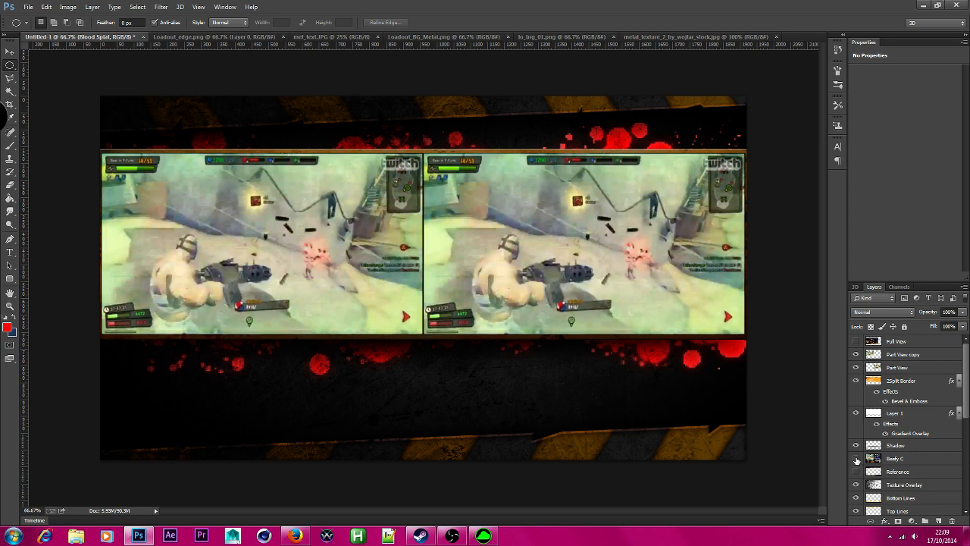
Step: Show the horizontal guide below the game views and check it against the Beefy C reference layer, leaving that layer hidden
click(855, 459)
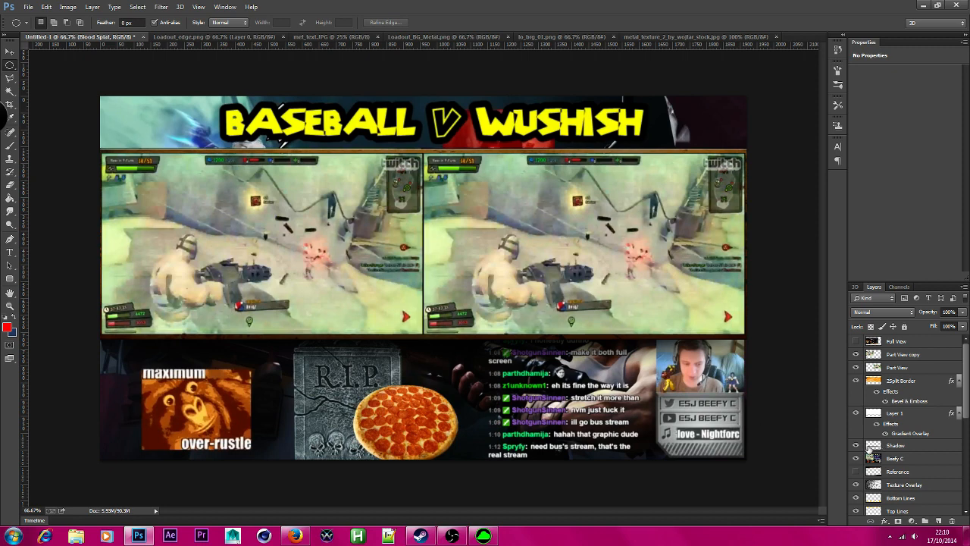
key(ctrl+semicolon)
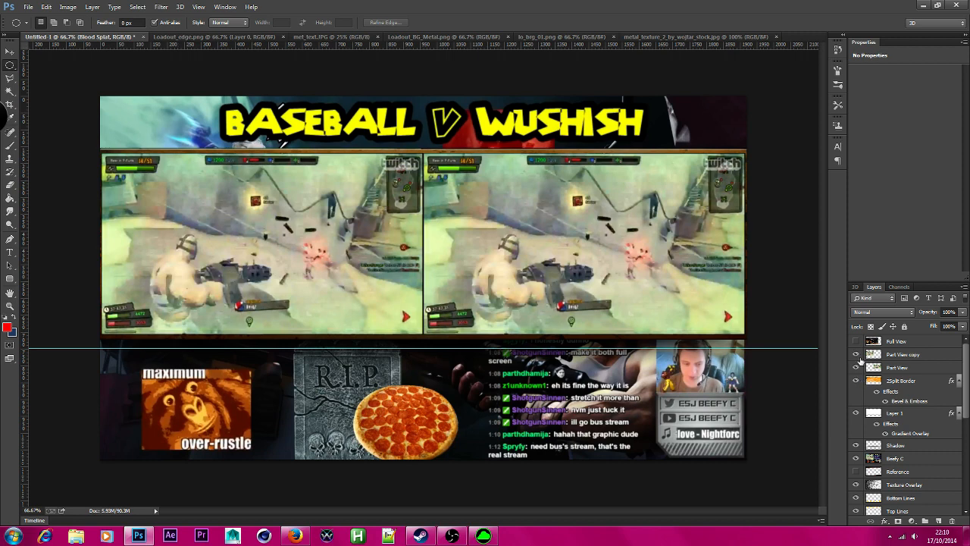
click(856, 460)
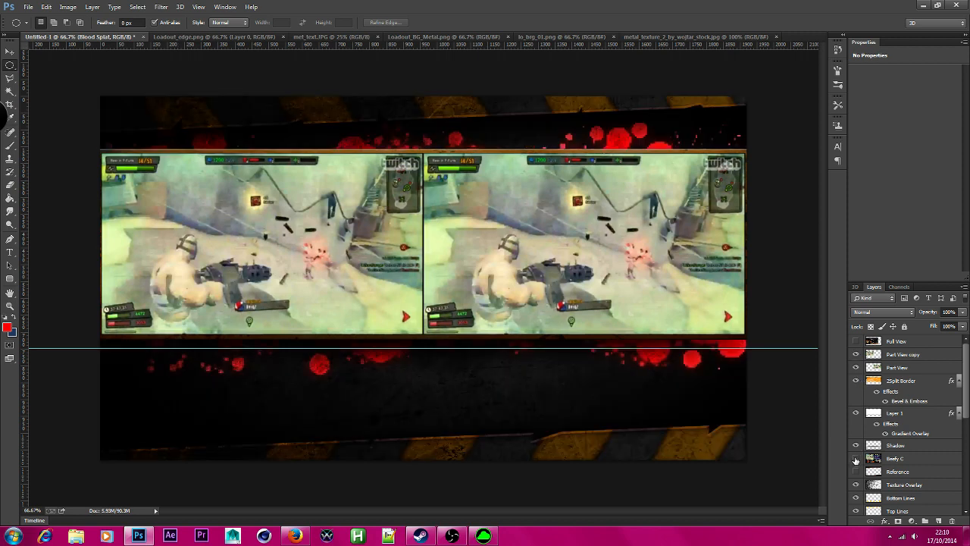
click(855, 459)
click(856, 459)
Step: Make the Part View copy layer active and set the Type tool's font to True Lies
click(9, 68)
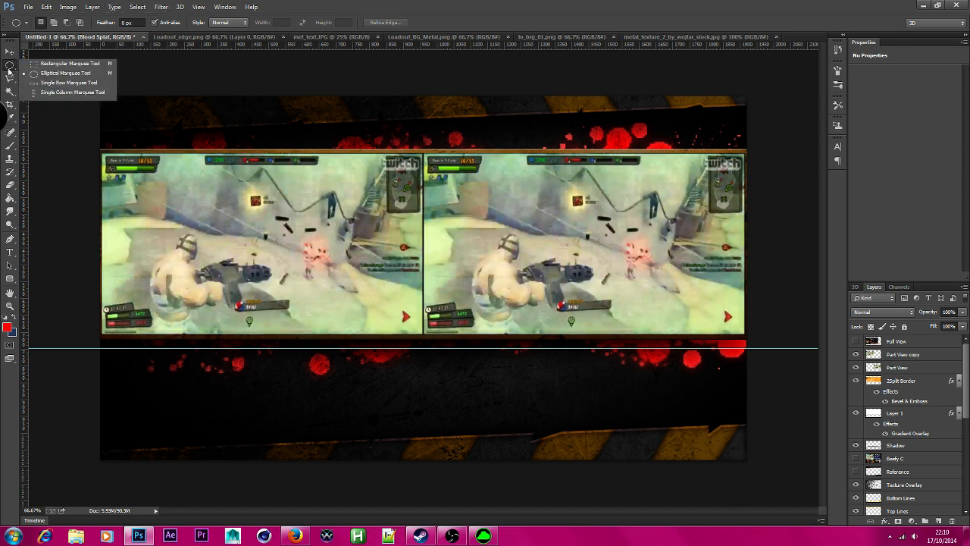
click(48, 67)
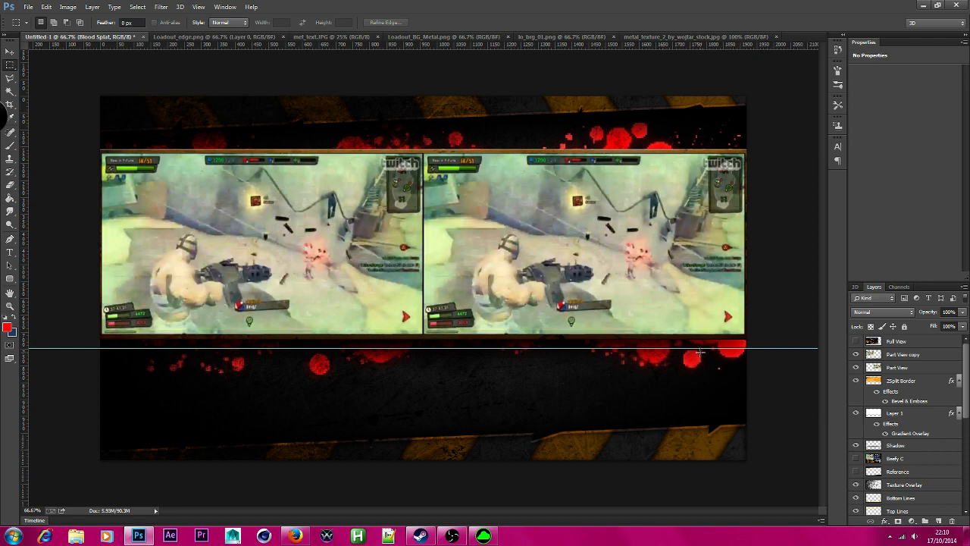
click(928, 354)
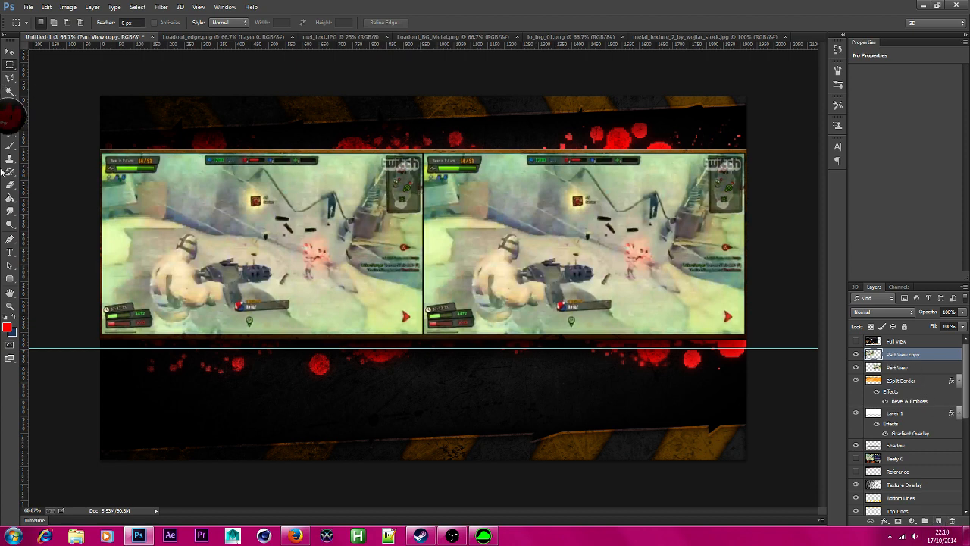
click(10, 251)
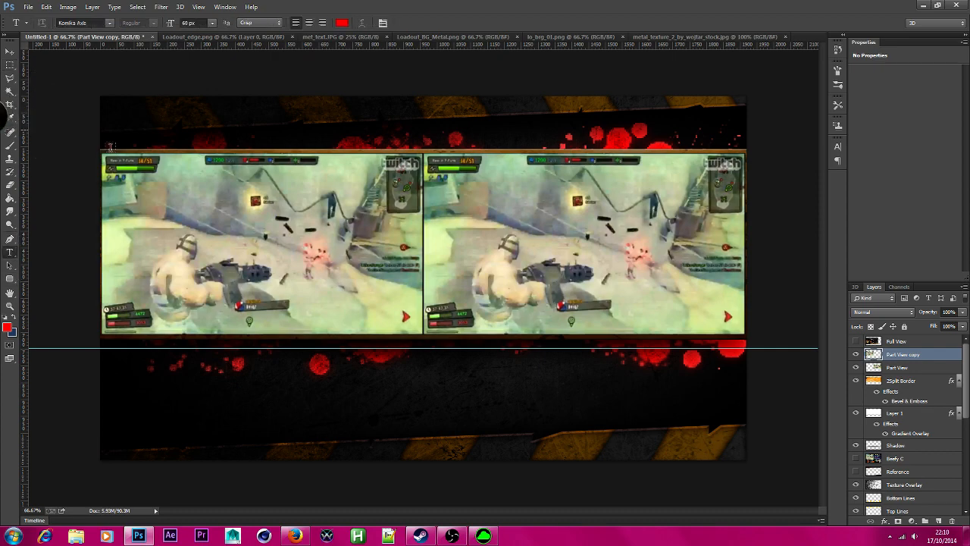
click(110, 22)
scroll(191, 148, down, 10)
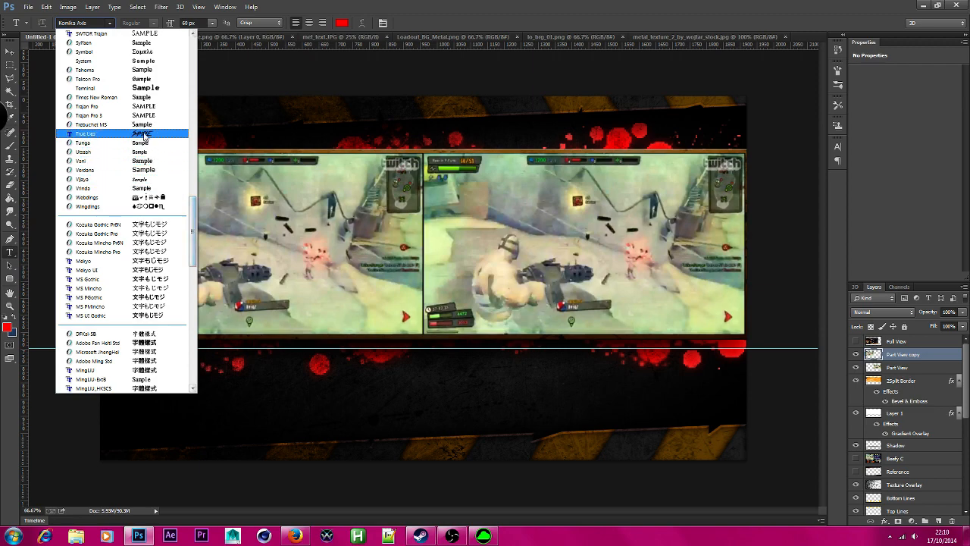
click(114, 133)
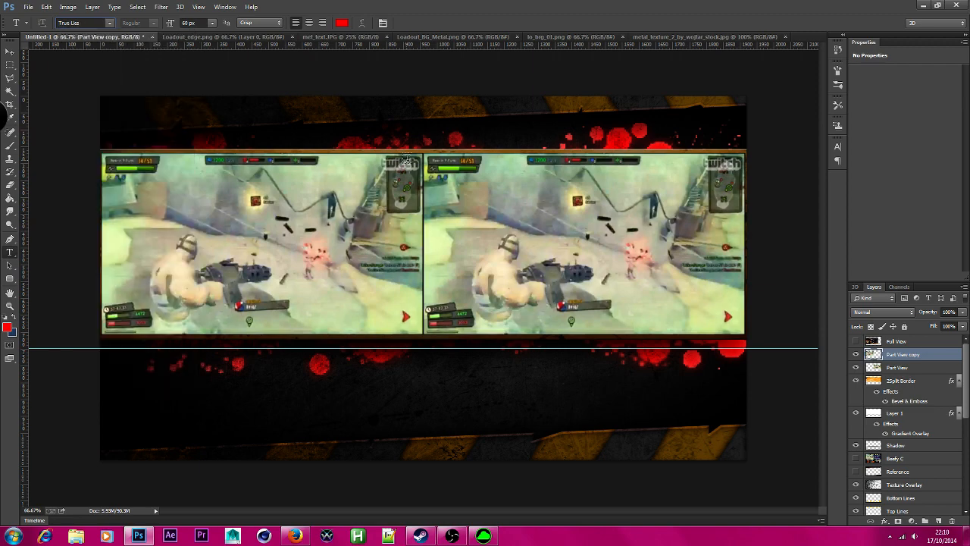
Step: Set the foreground colour to white (ffffff) and add the text "Vs" near the top of the divider between the game views
click(8, 328)
text(ffffff)
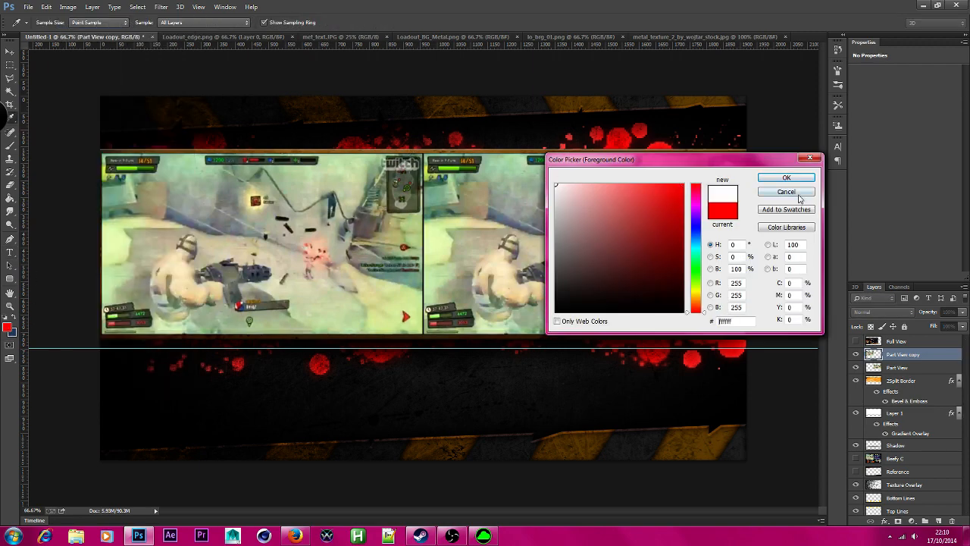
click(787, 177)
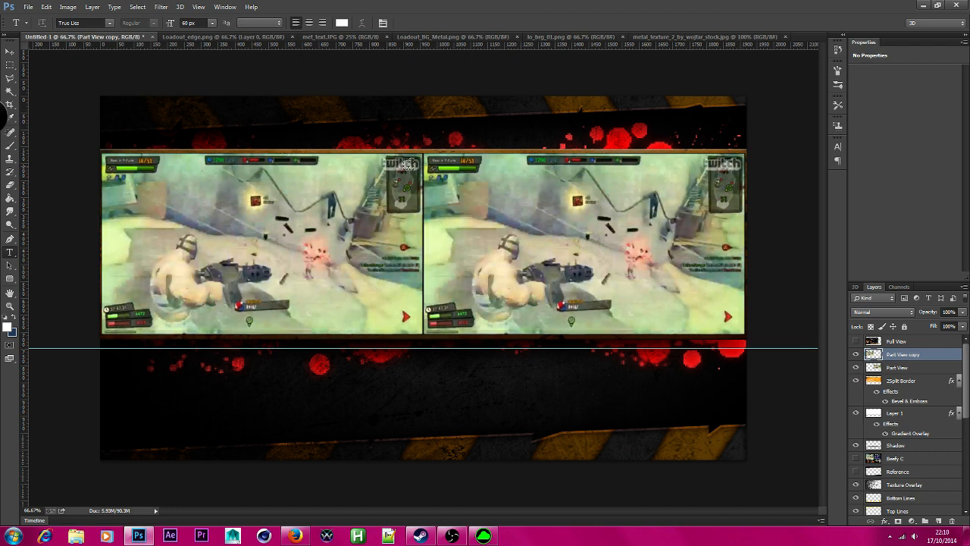
click(404, 165)
text(VS)
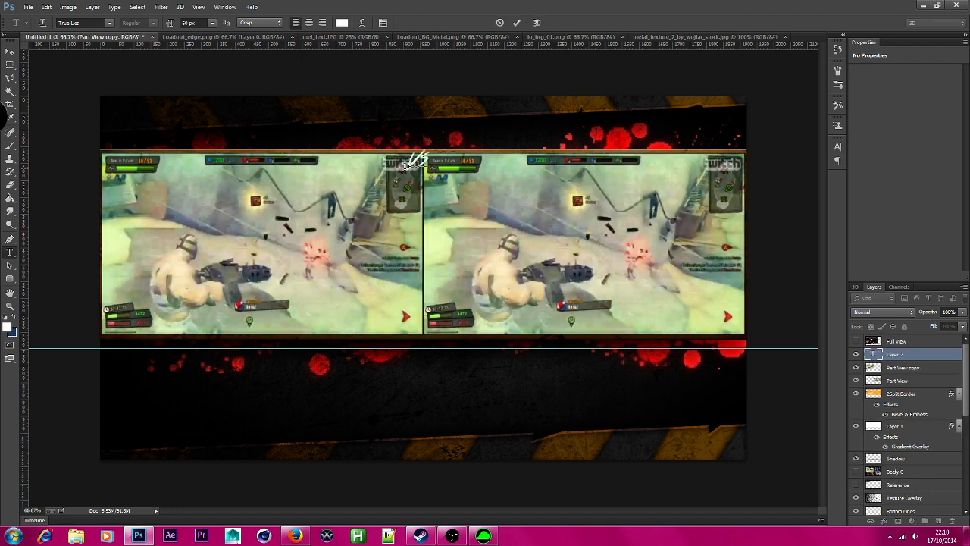
Step: Scale the Vs text to about 180% and place it midway down the divider between the two game views
click(46, 7)
click(121, 204)
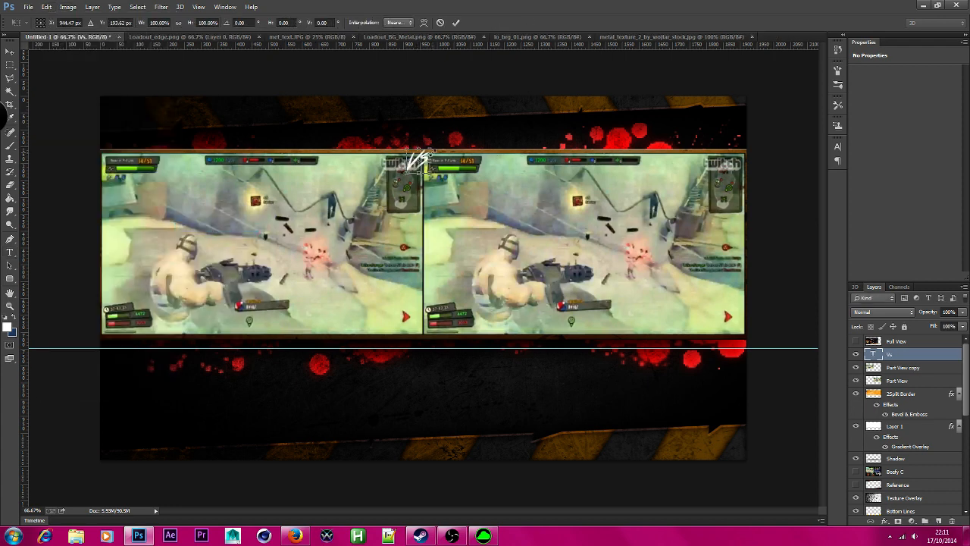
mouse_move(432, 151)
mouse_down()
mouse_move(453, 115)
mouse_move(434, 143)
mouse_move(444, 149)
mouse_up()
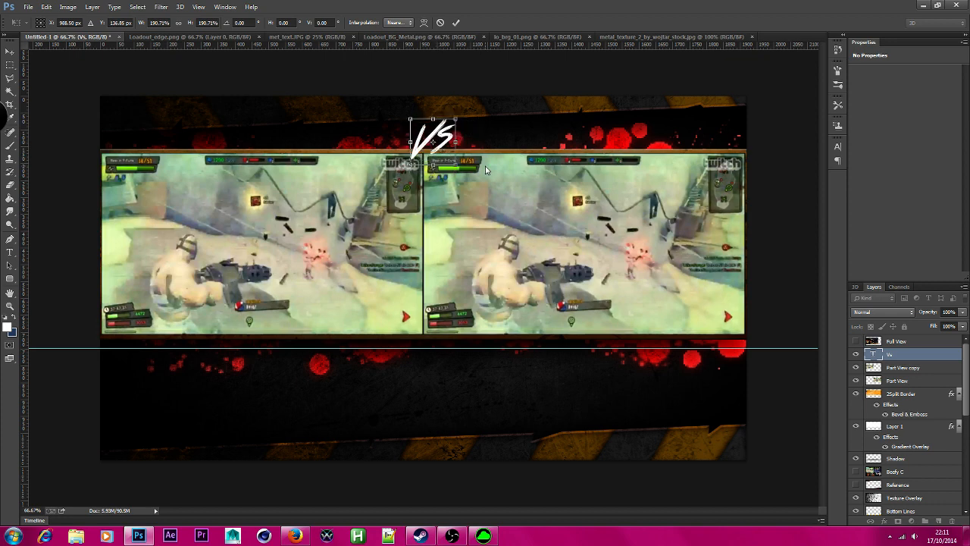
mouse_move(434, 136)
mouse_down()
mouse_move(426, 248)
mouse_move(446, 233)
mouse_move(434, 138)
mouse_up()
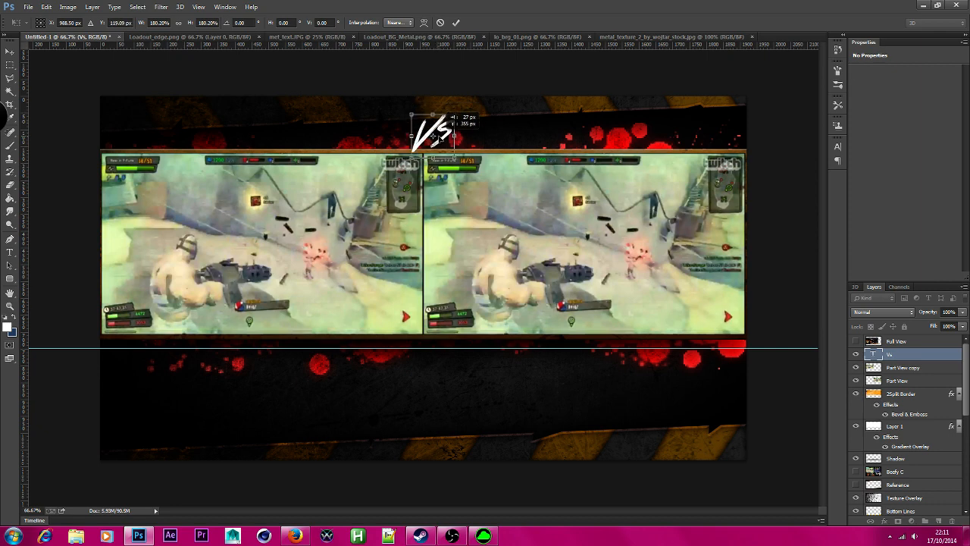
drag(440, 250, 434, 252)
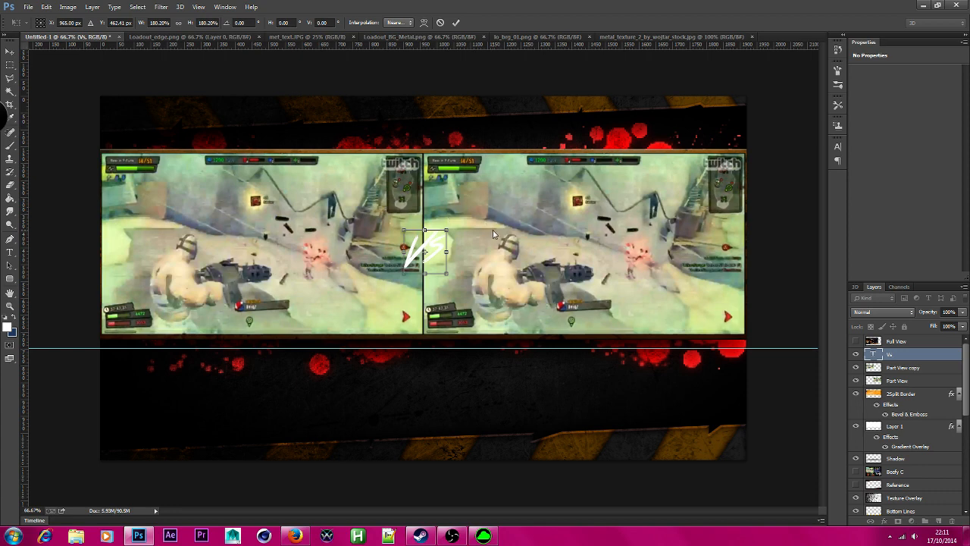
key(Return)
key(t)
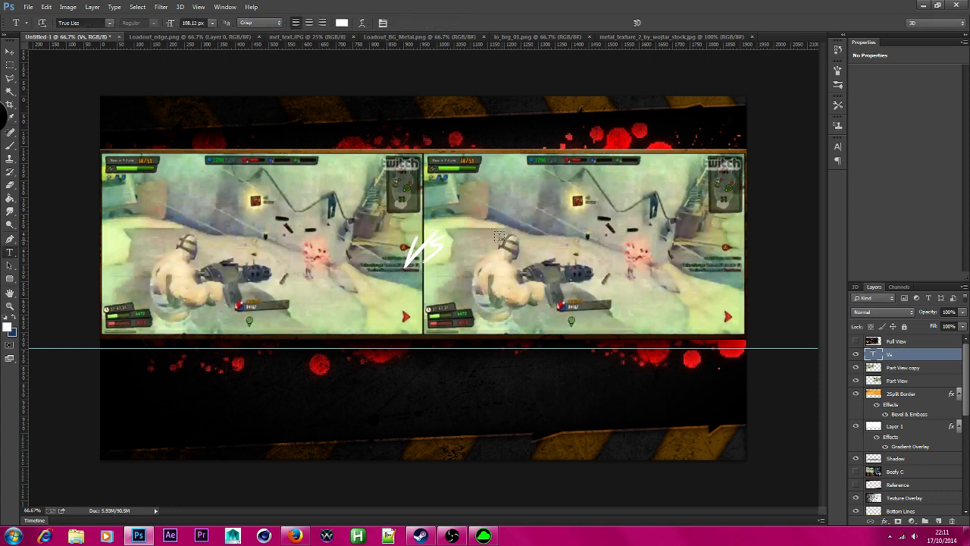
Step: Add a Gradient Overlay to the Vs text layer and set the gradient's starting colour stop to red (ff0000)
double_click(947, 363)
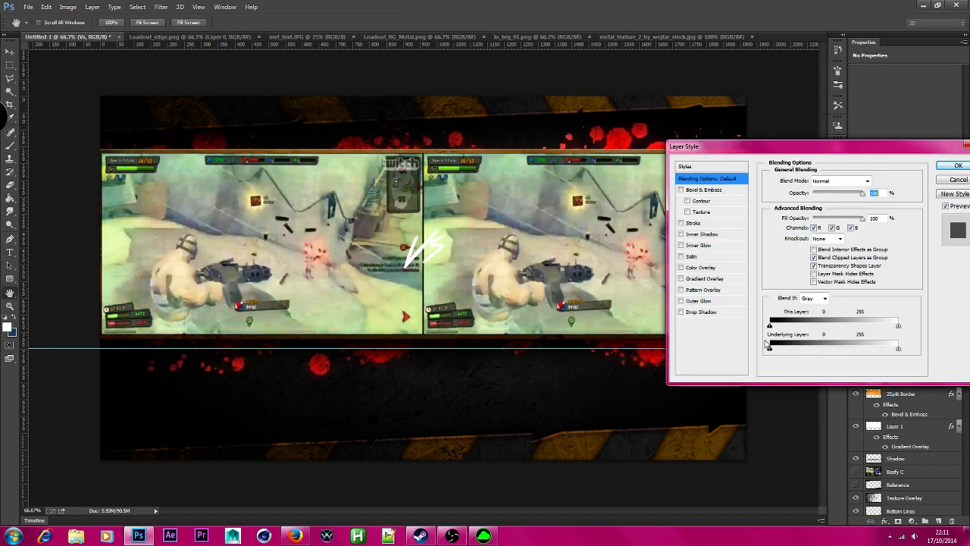
click(717, 279)
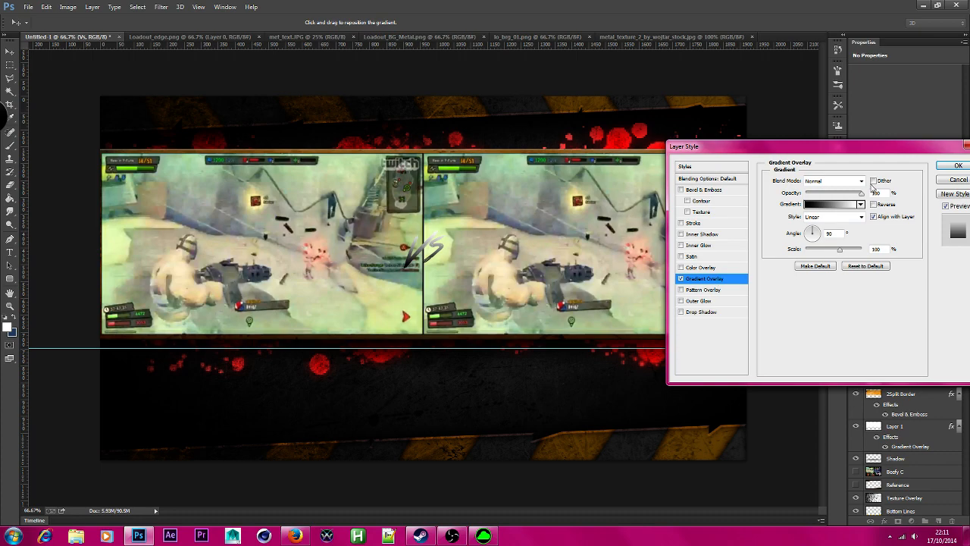
click(834, 208)
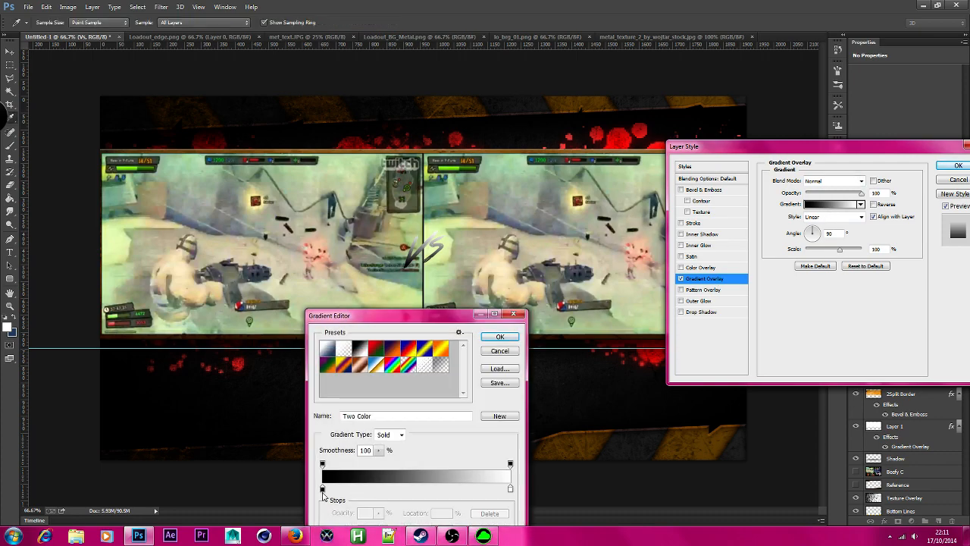
click(322, 489)
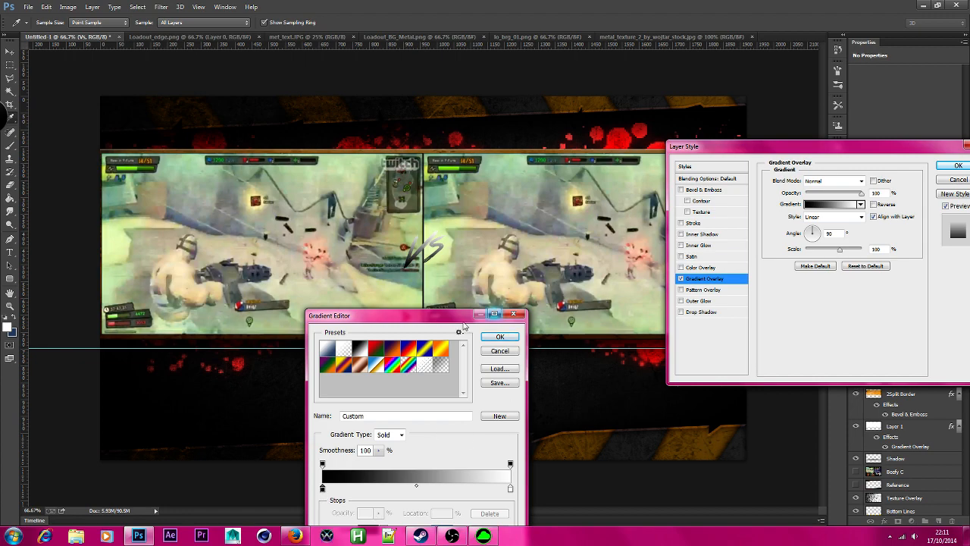
drag(493, 315, 579, 185)
click(452, 399)
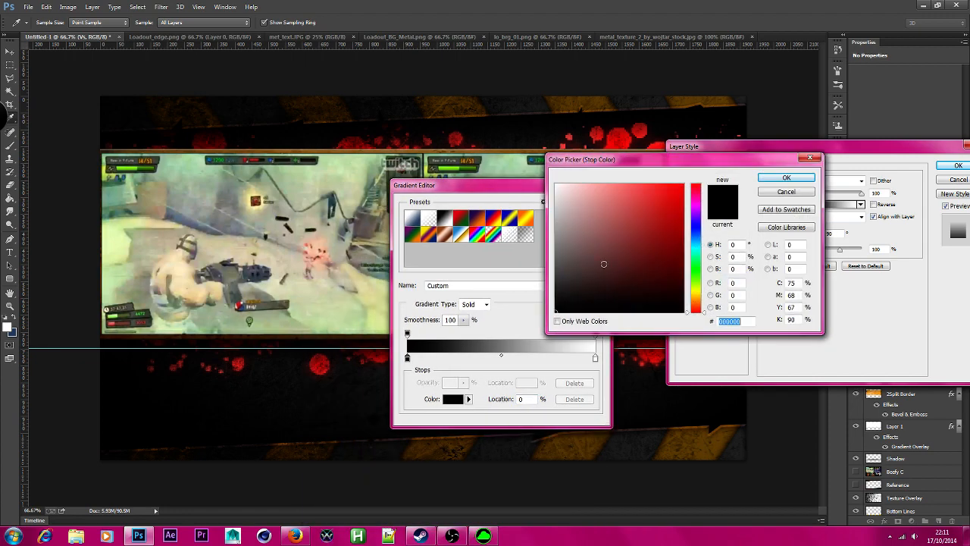
click(686, 240)
click(683, 262)
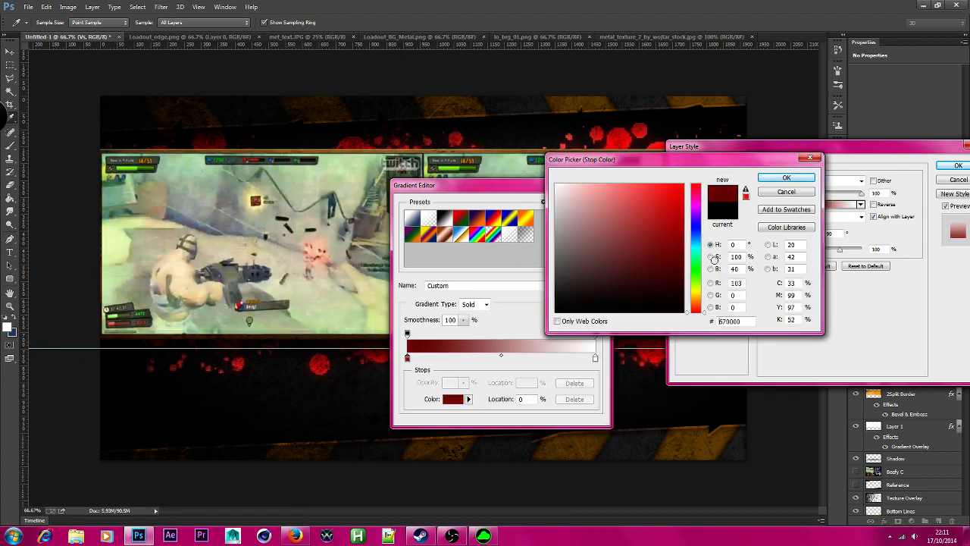
click(698, 298)
drag(699, 301, 696, 322)
drag(661, 254, 685, 184)
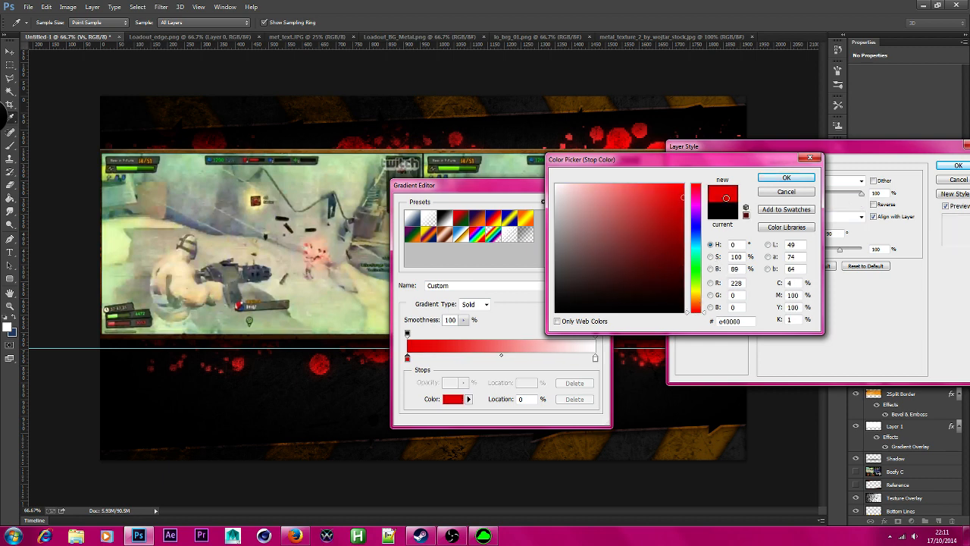
click(788, 179)
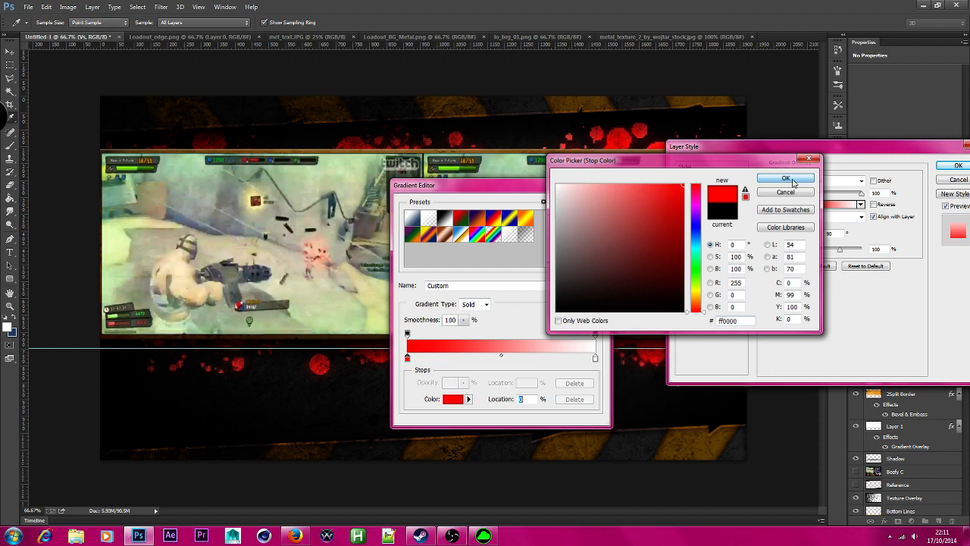
Step: Set the gradient's end colour stop to golden yellow, accept the gradient and enable Dither for the overlay
click(595, 358)
click(453, 400)
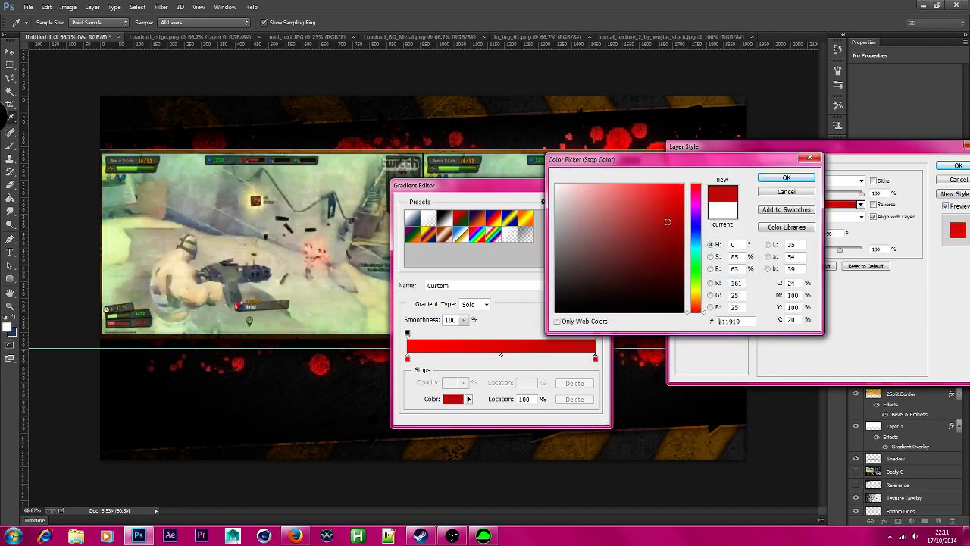
drag(696, 305, 696, 294)
click(784, 180)
drag(525, 186, 628, 250)
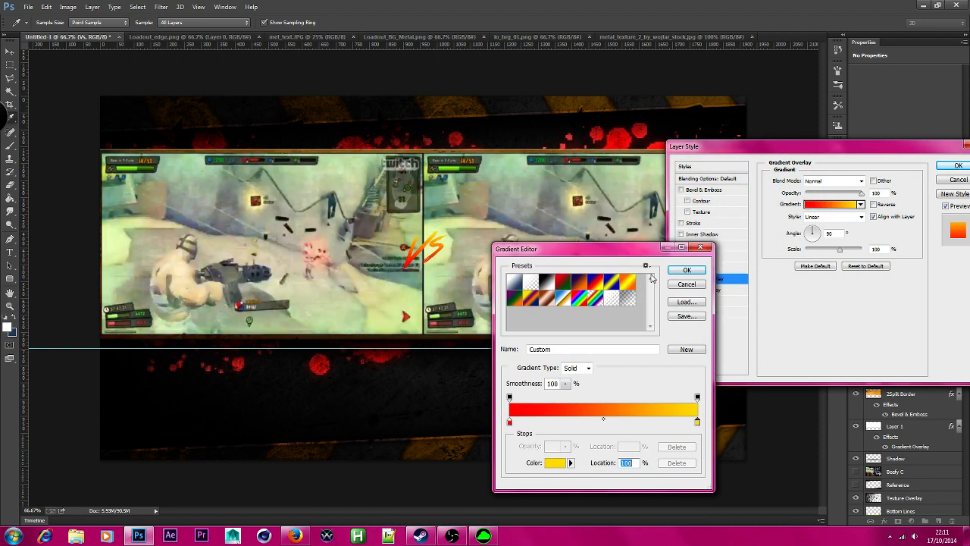
click(694, 272)
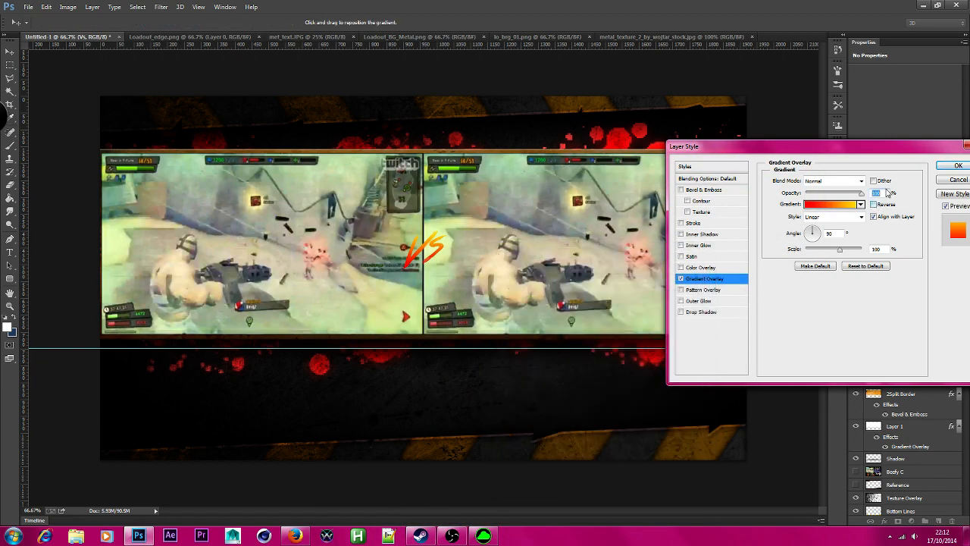
click(874, 182)
Step: Try adding two middle colour stops at 73% and 76% to the Vs gradient, colouring the 73% stop near-black (180000)
click(846, 204)
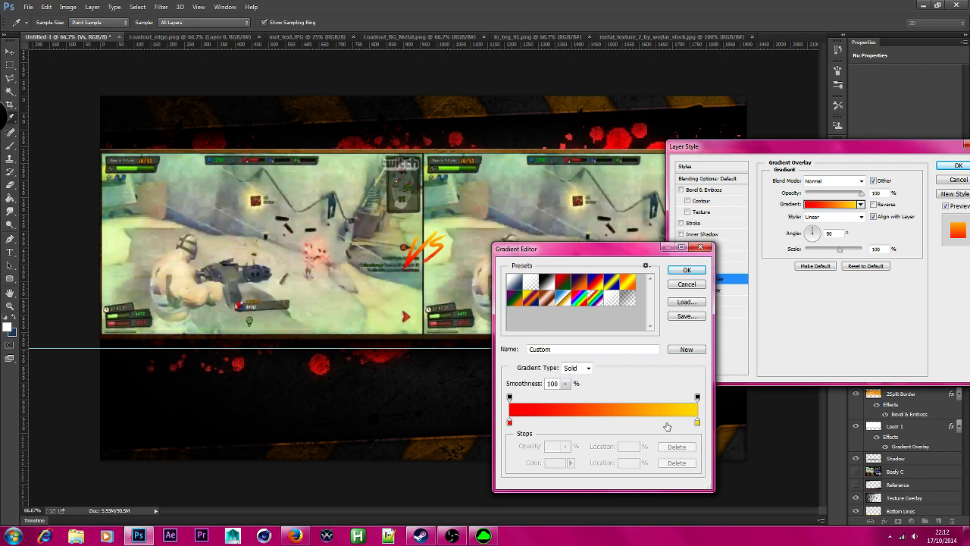
click(666, 423)
mouse_move(666, 423)
mouse_down()
mouse_move(634, 425)
mouse_move(648, 425)
mouse_up()
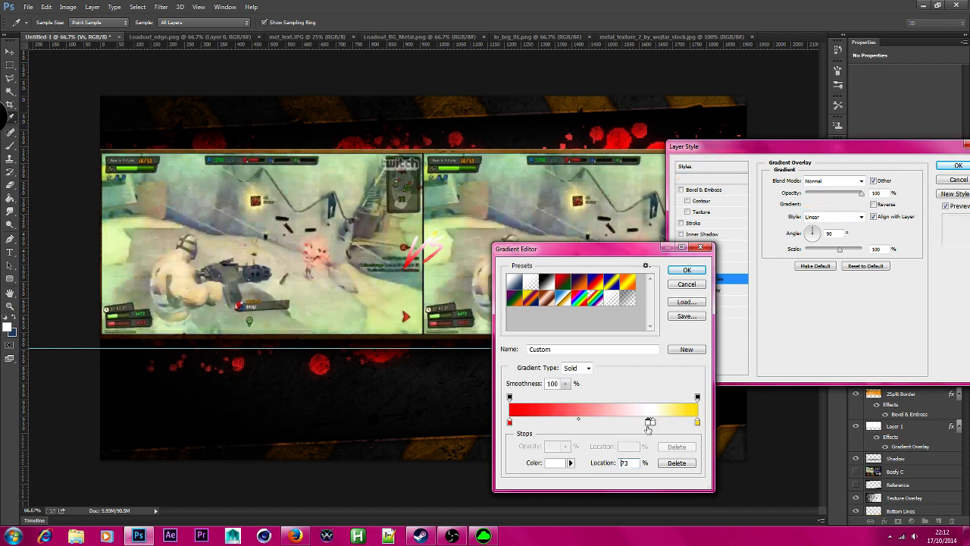
click(556, 466)
drag(643, 275, 707, 295)
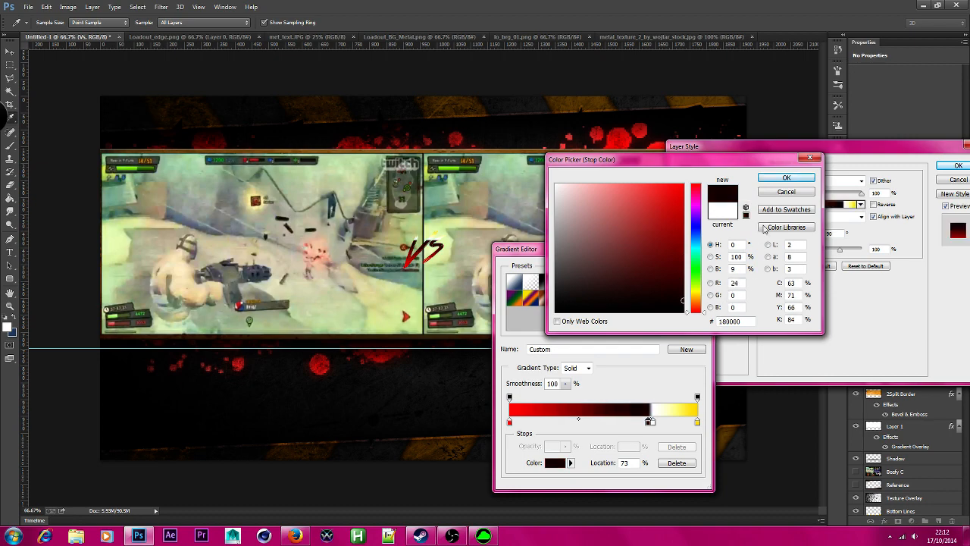
click(787, 177)
Step: Try colouring the gradient's 76% stop pale yellow (ffe490) to form a hard edge against the near-black stop
click(654, 423)
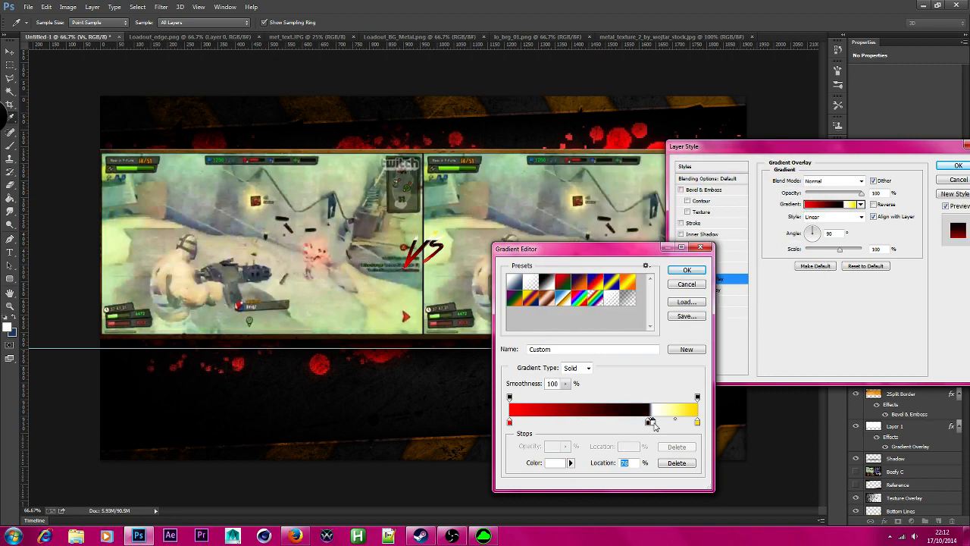
click(557, 462)
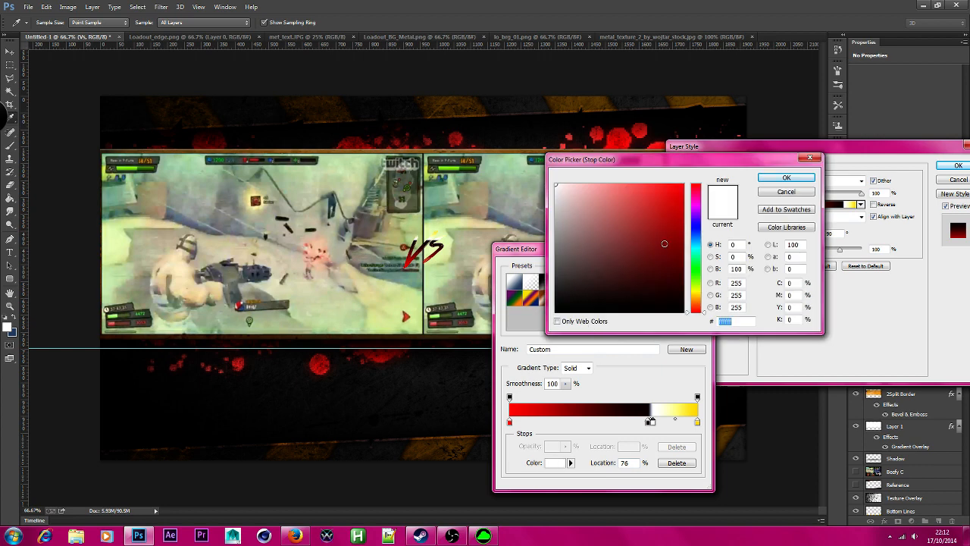
drag(693, 307, 710, 300)
drag(642, 217, 658, 163)
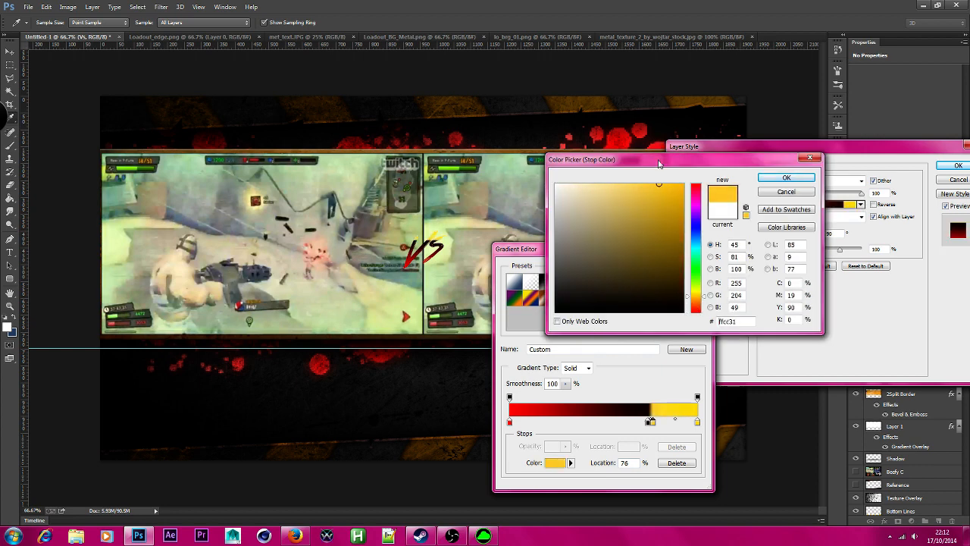
mouse_move(622, 192)
mouse_down()
mouse_move(611, 187)
mouse_move(636, 185)
mouse_move(611, 168)
mouse_up()
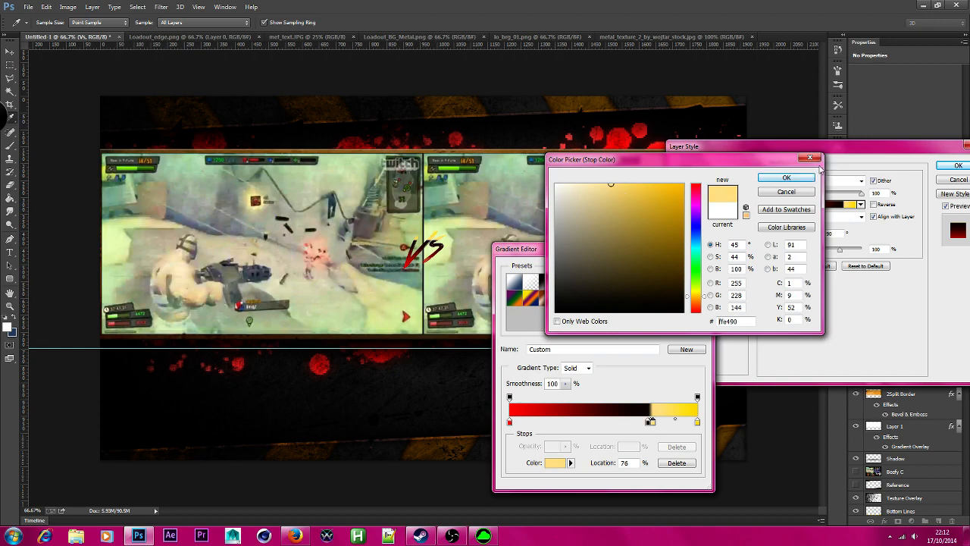
click(787, 177)
Step: Try moving the near-black and pale yellow stops closer to the red end, the pale one to 66%, and remove both
click(651, 421)
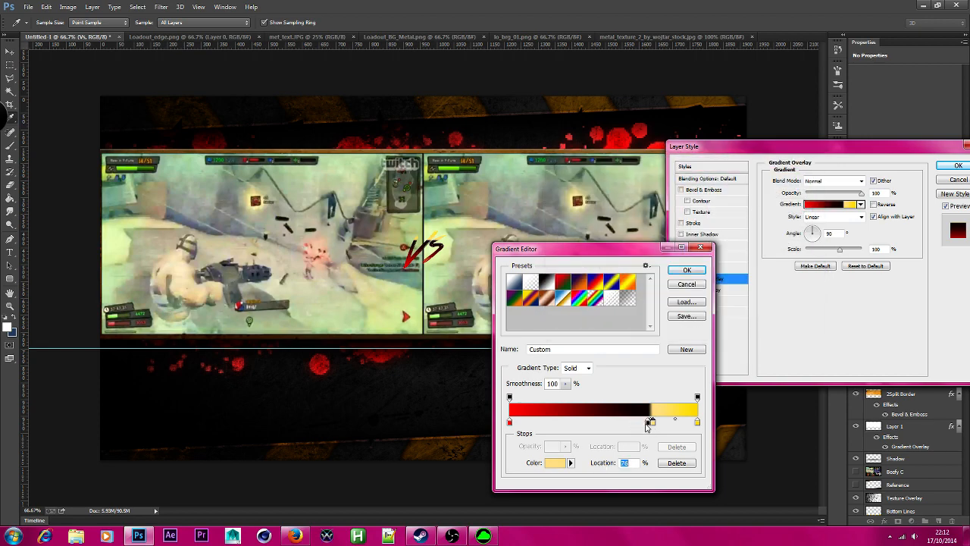
drag(650, 422, 634, 429)
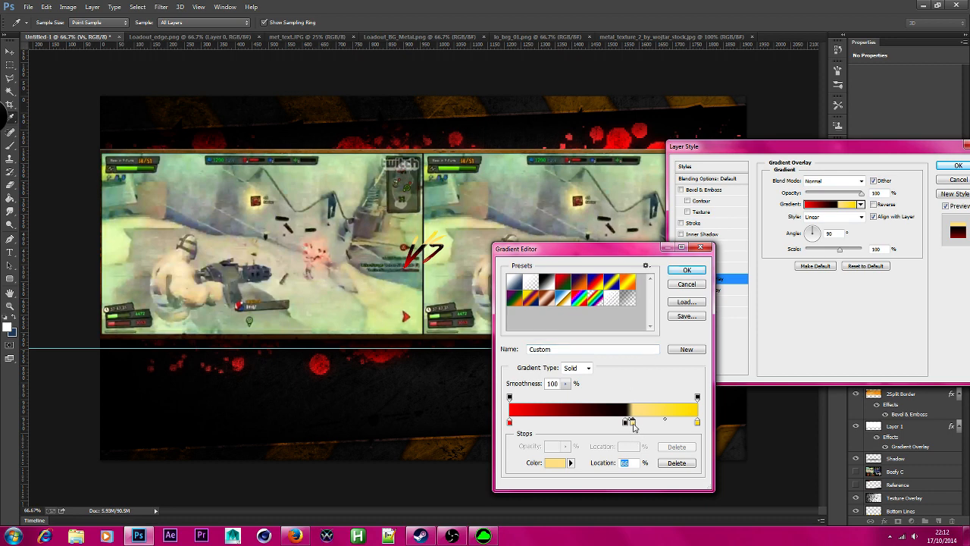
drag(632, 423, 627, 438)
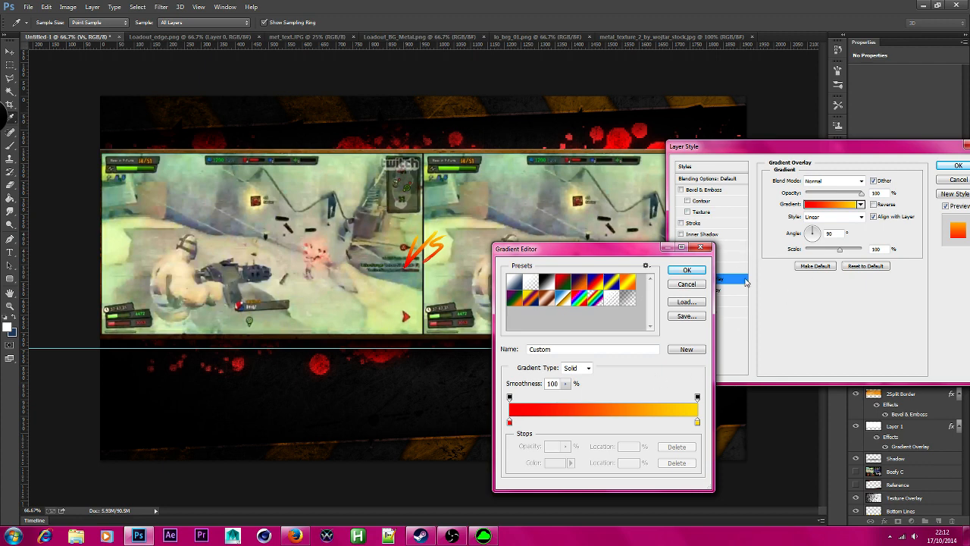
Step: Accept the red-to-yellow gradient and apply the gradient overlay to the Vs text layer
click(687, 270)
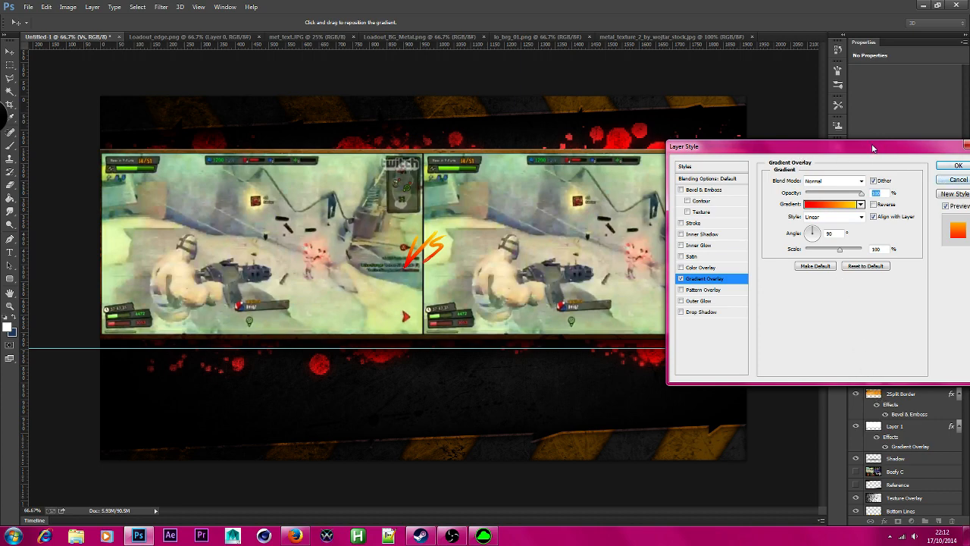
drag(864, 149, 742, 178)
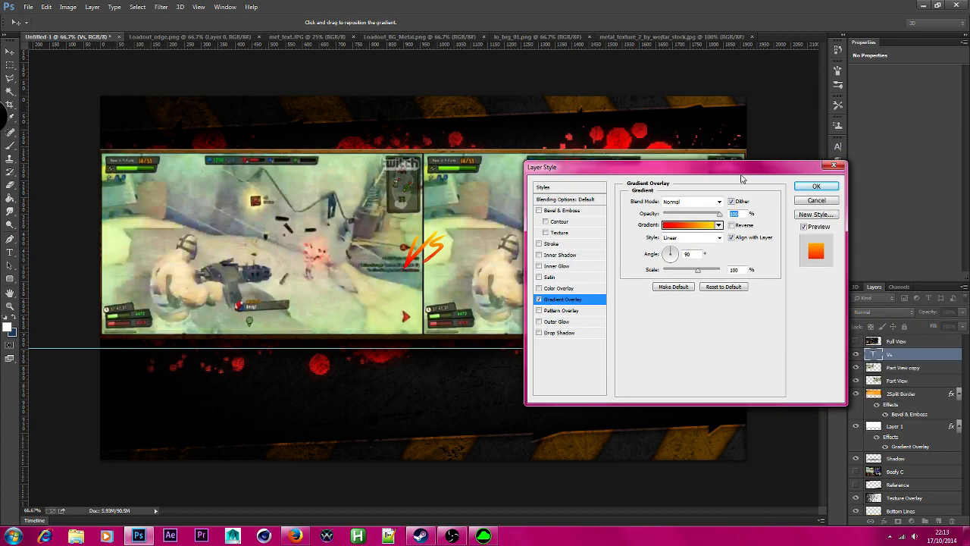
click(816, 186)
Step: Try duplicating the Vs text layer as Vs copy and turning the copy into a 3D extrusion
right_click(938, 363)
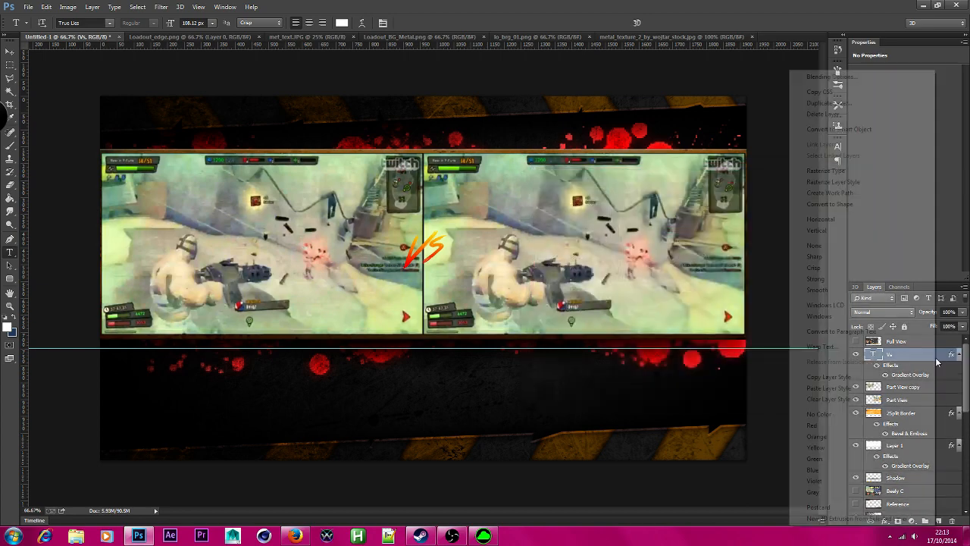
click(862, 103)
click(581, 165)
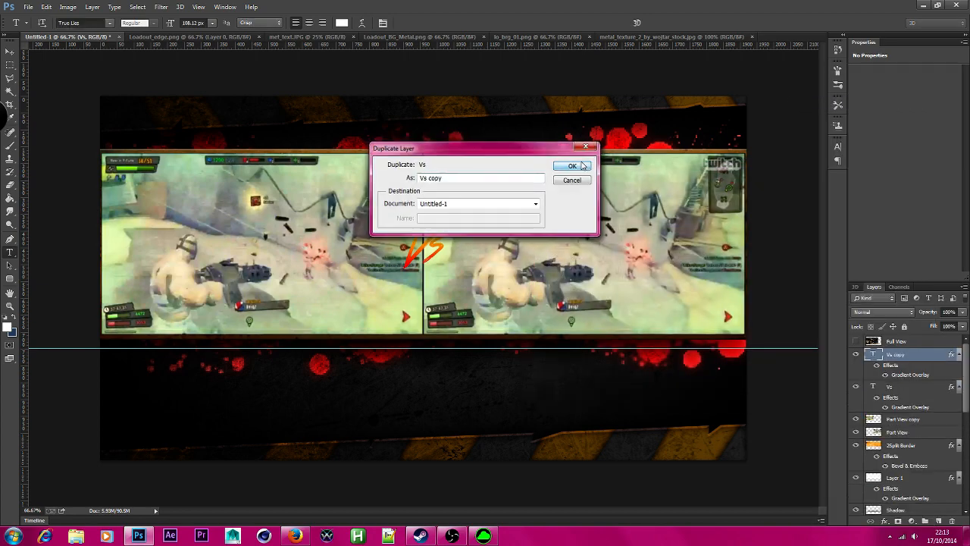
right_click(921, 360)
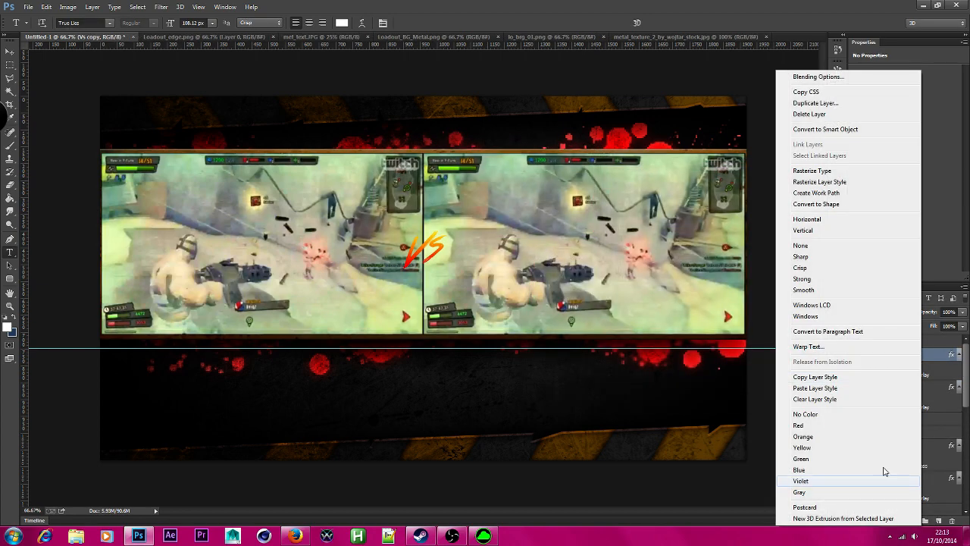
click(845, 519)
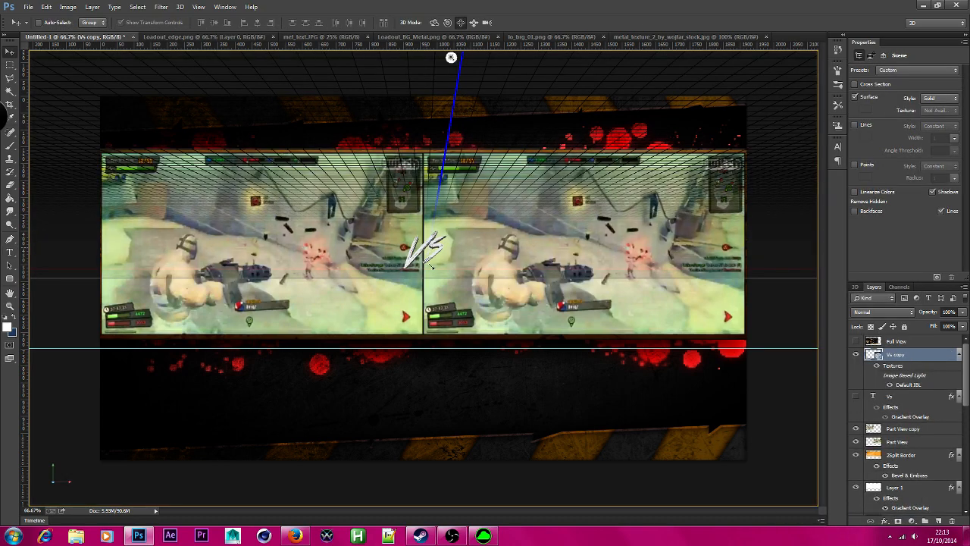
Step: Try enlarging the extruded Vs copy and repositioning it between the game views, and delete its layer
drag(430, 264, 433, 196)
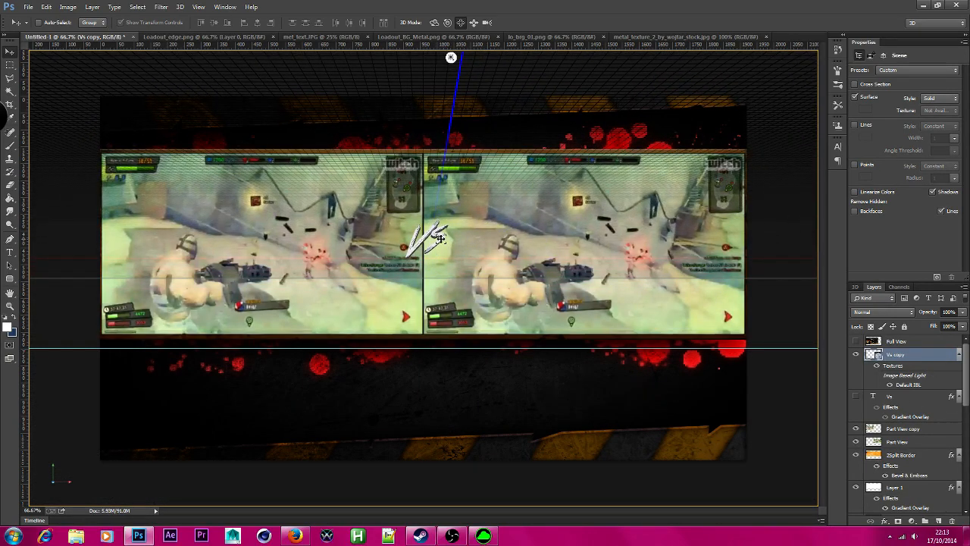
mouse_move(441, 239)
mouse_down()
mouse_move(447, 465)
mouse_move(453, 239)
mouse_up()
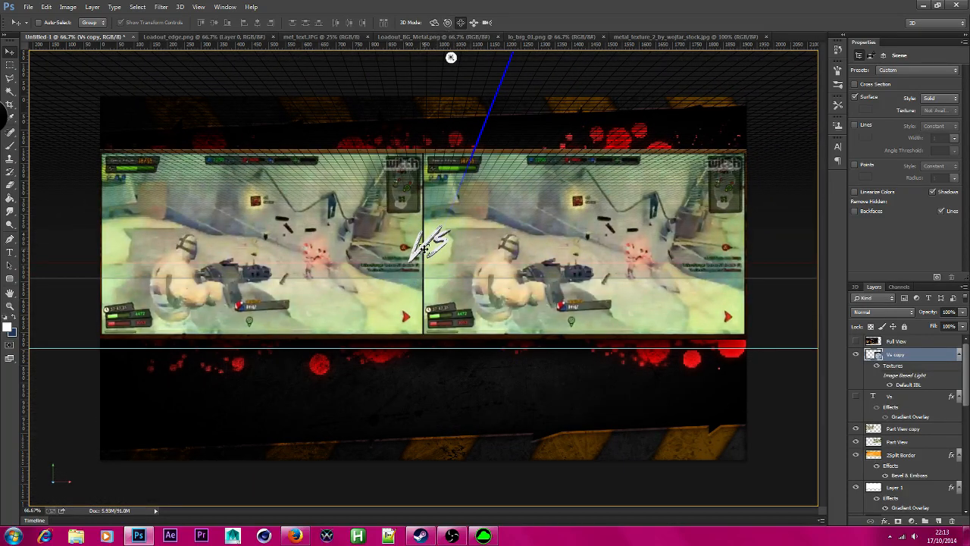
click(425, 249)
click(437, 237)
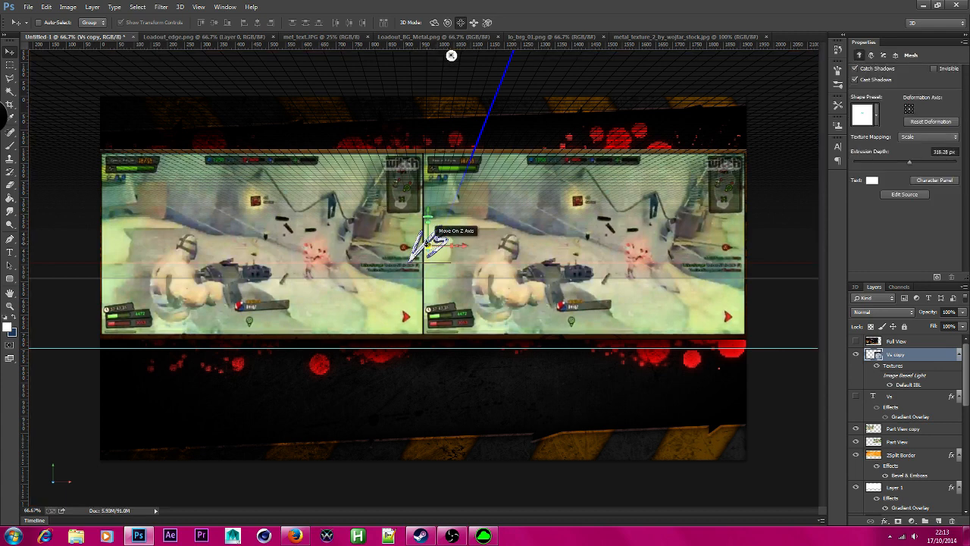
drag(433, 234, 503, 412)
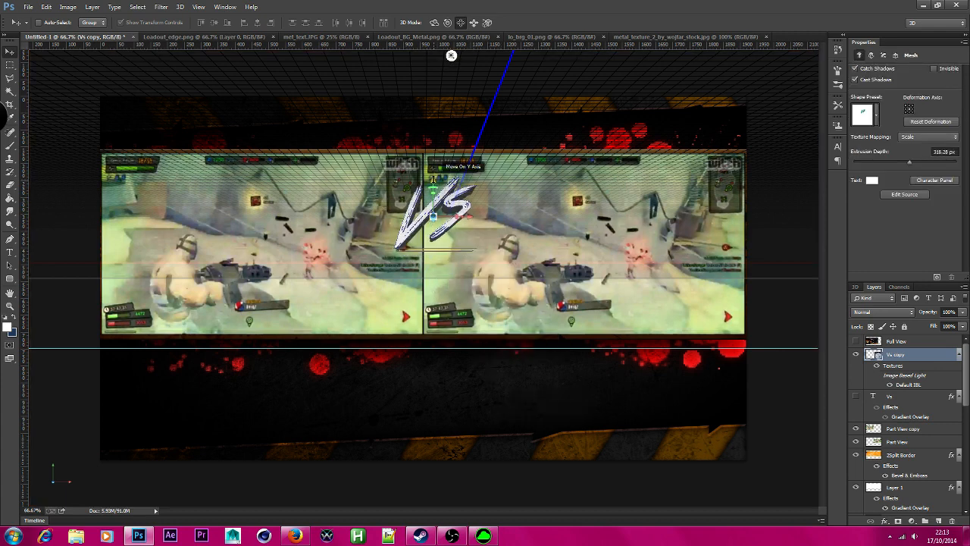
drag(433, 181, 442, 200)
drag(470, 258, 466, 248)
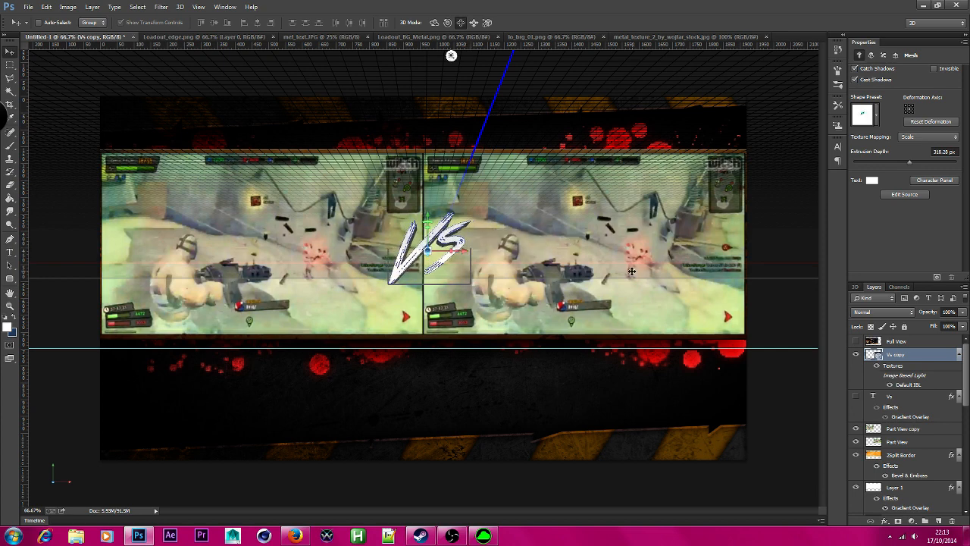
click(952, 521)
click(464, 197)
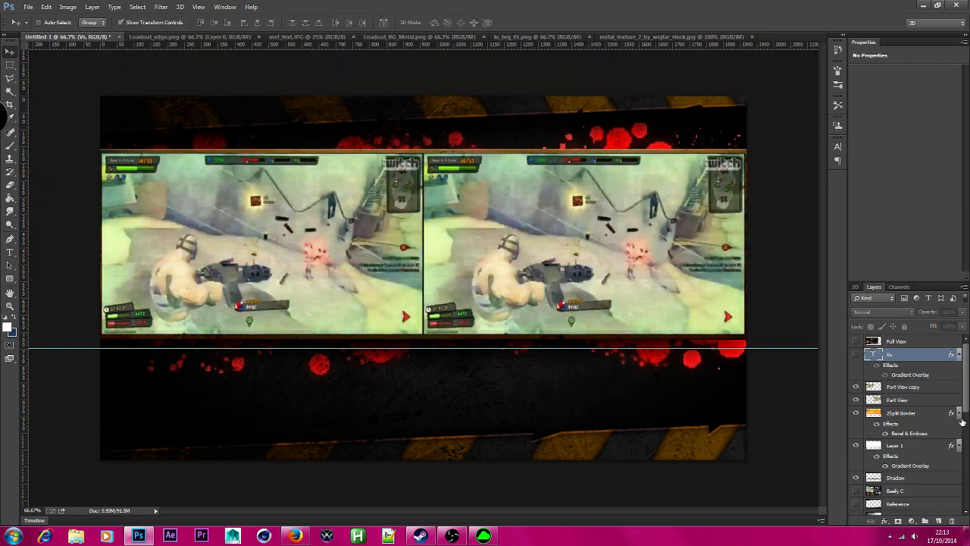
right_click(941, 359)
click(845, 104)
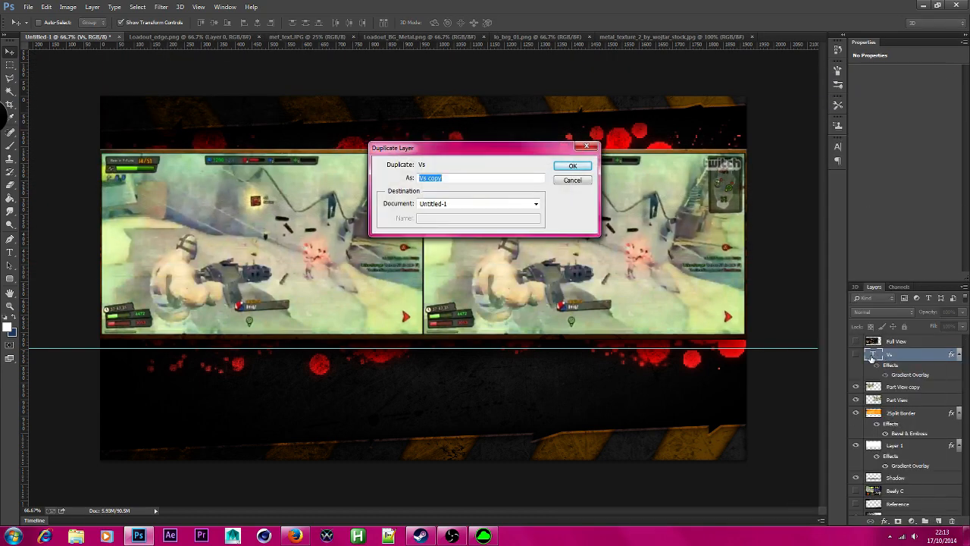
key(Escape)
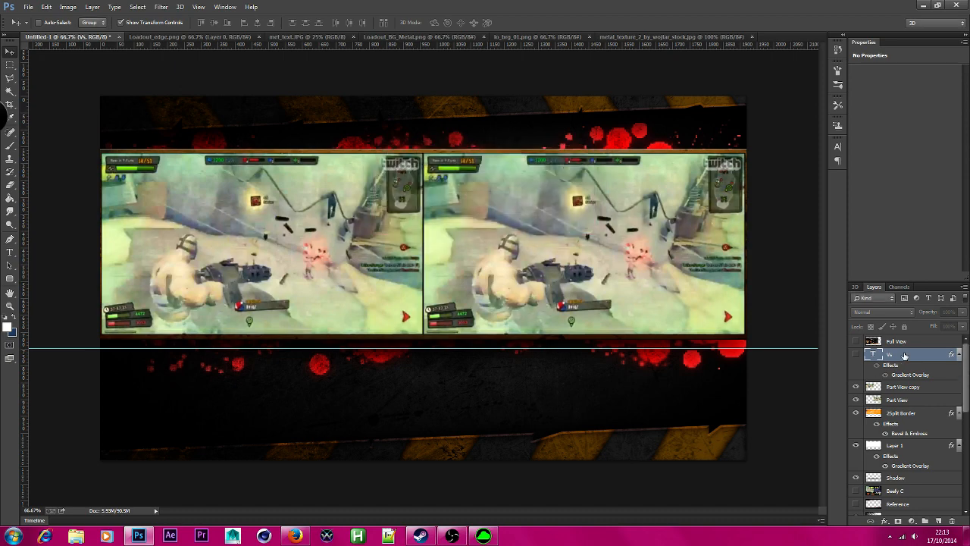
Step: Show the Vs text layer again and duplicate it as a layer named Vs 3D
click(856, 354)
right_click(918, 362)
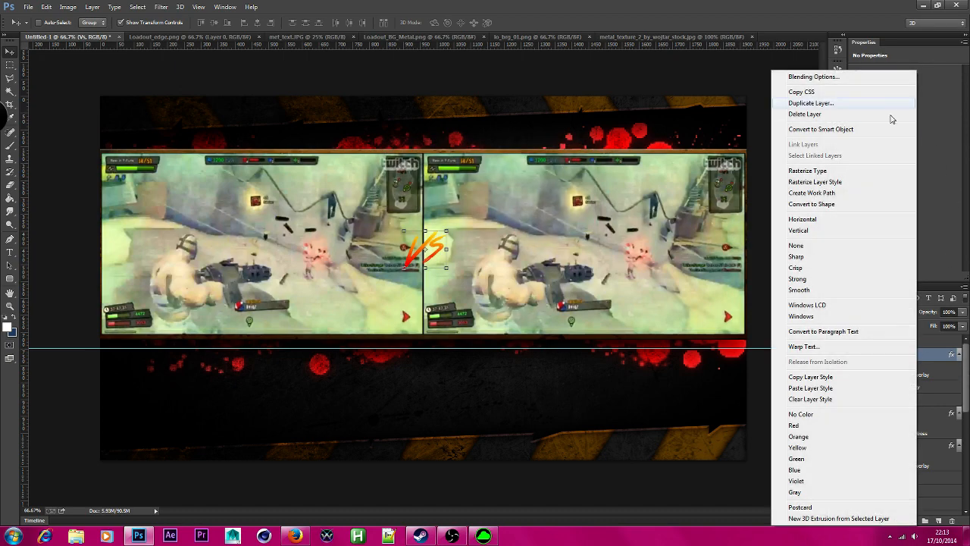
click(834, 103)
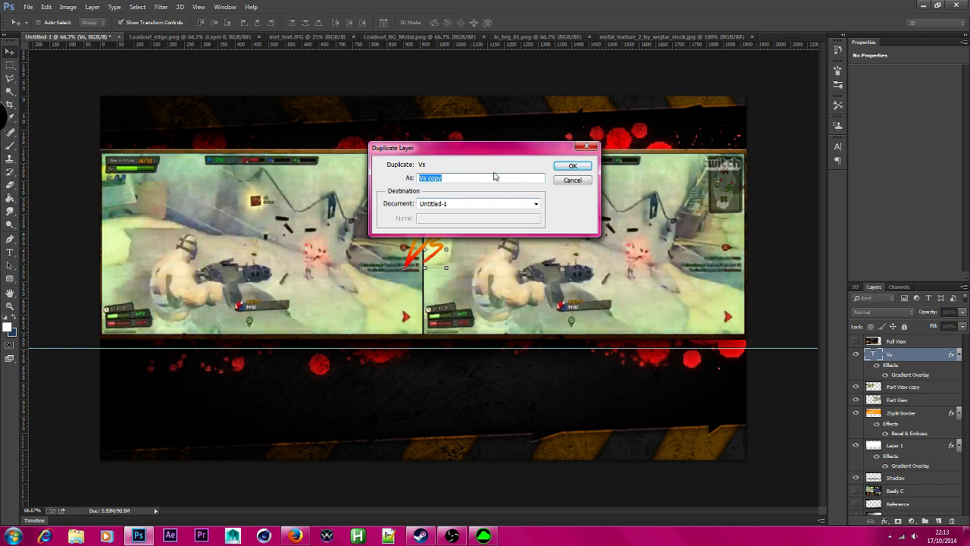
click(495, 175)
key(Return)
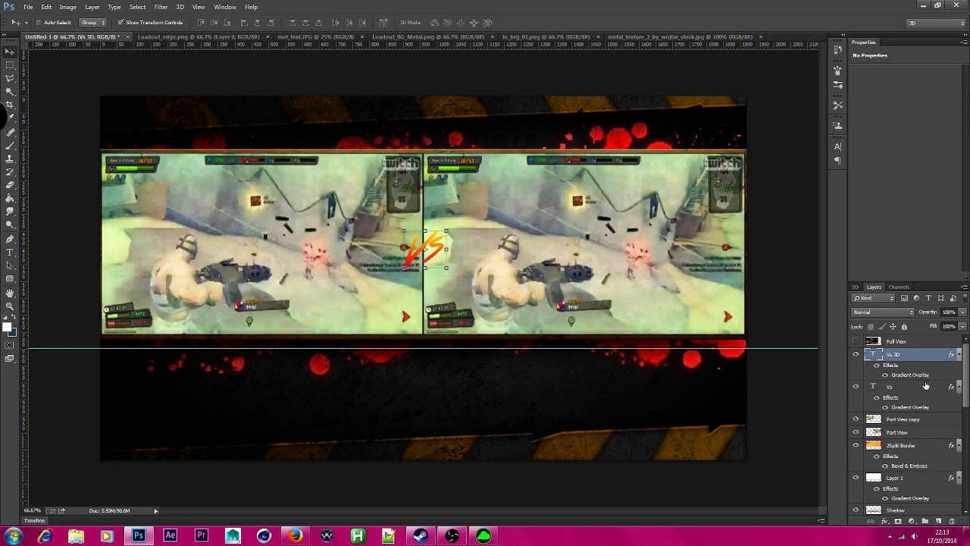
Step: Rasterize the Vs 3D layer's type and create a new 3D extrusion from it
right_click(934, 361)
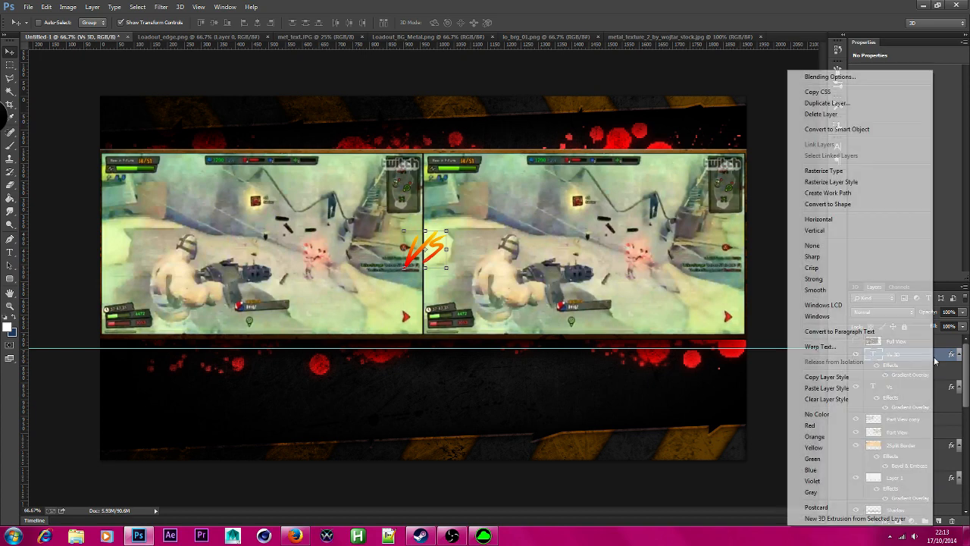
click(873, 173)
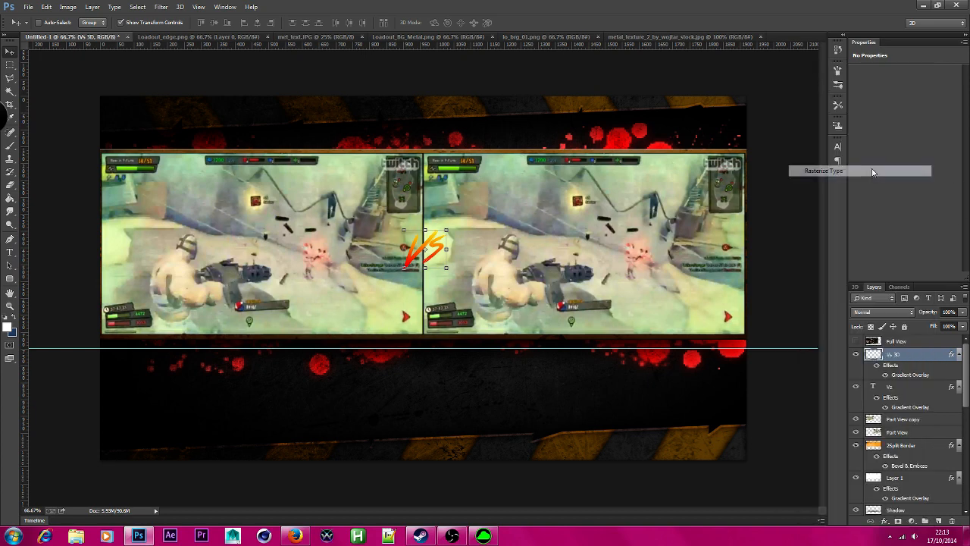
right_click(924, 355)
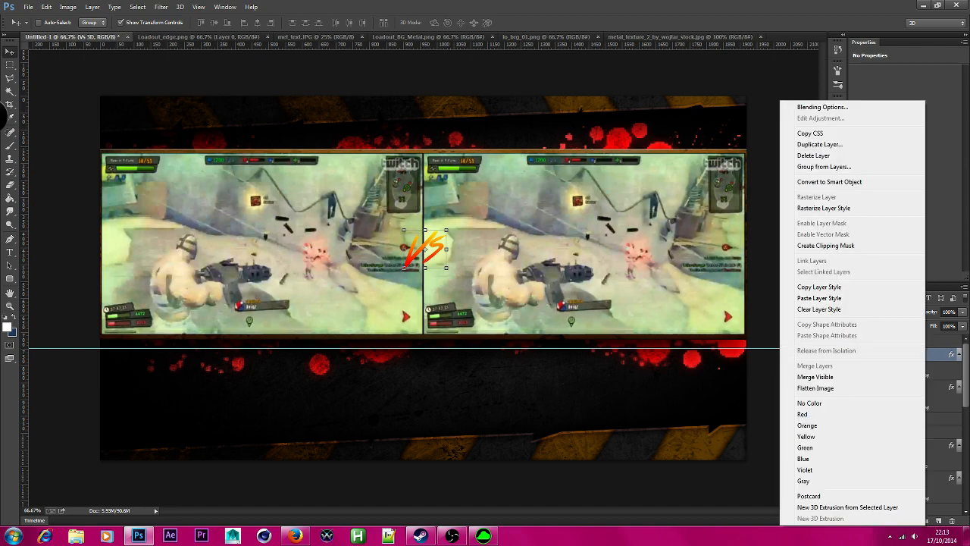
click(847, 507)
Step: Enlarge the 3D Vs mesh and centre it between the two game views, hiding the flat Vs text layer
click(436, 254)
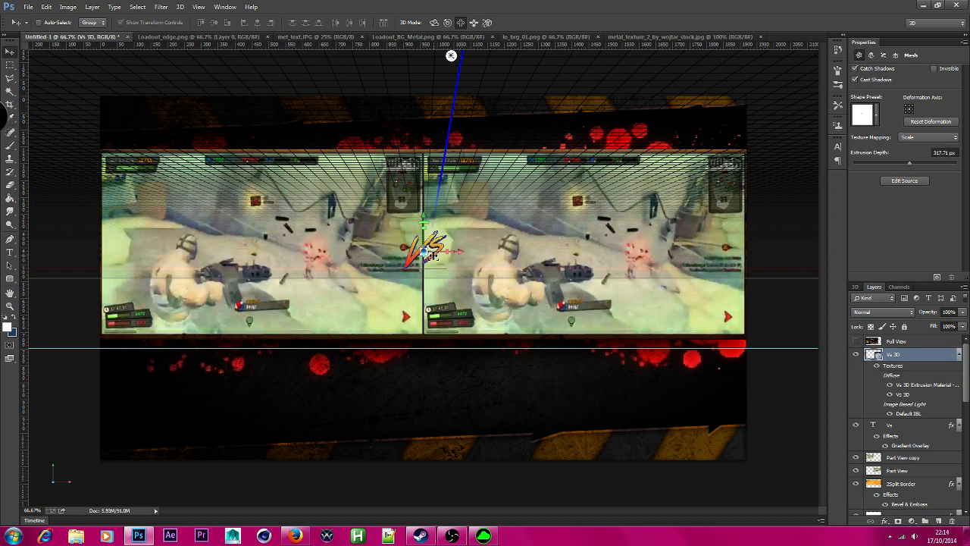
drag(432, 255, 410, 429)
click(855, 423)
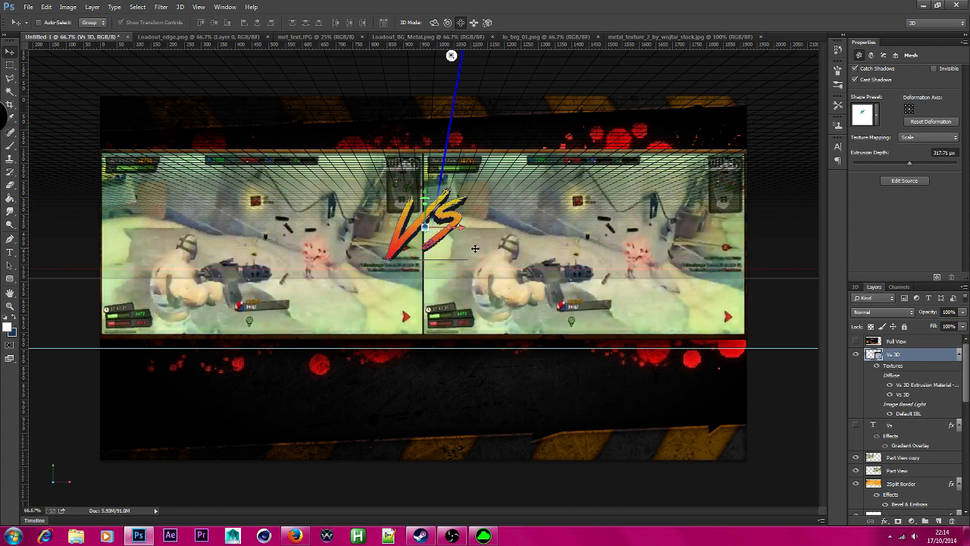
drag(424, 190, 477, 210)
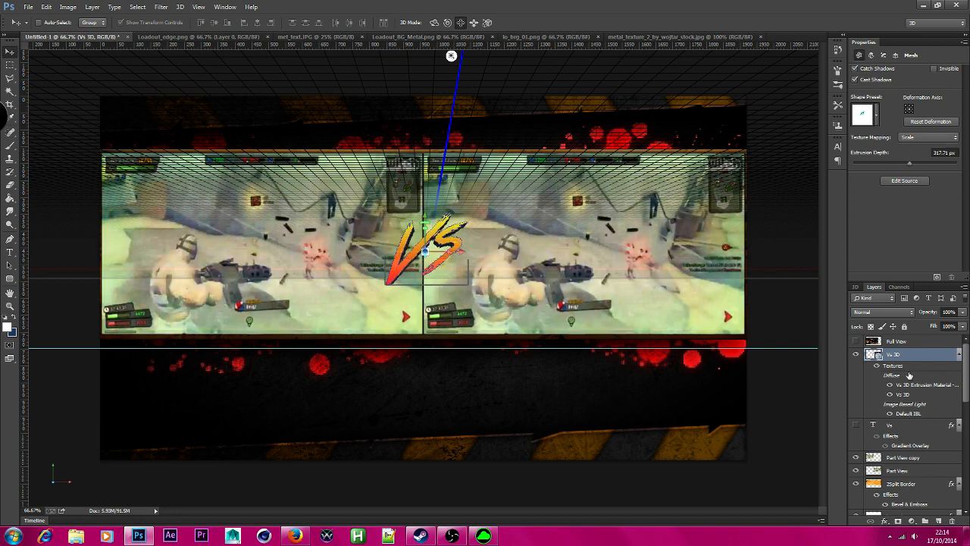
Step: Turn off the environment's shadow in the 3D scene and re-aim the infinite light on the Vs mesh
click(855, 288)
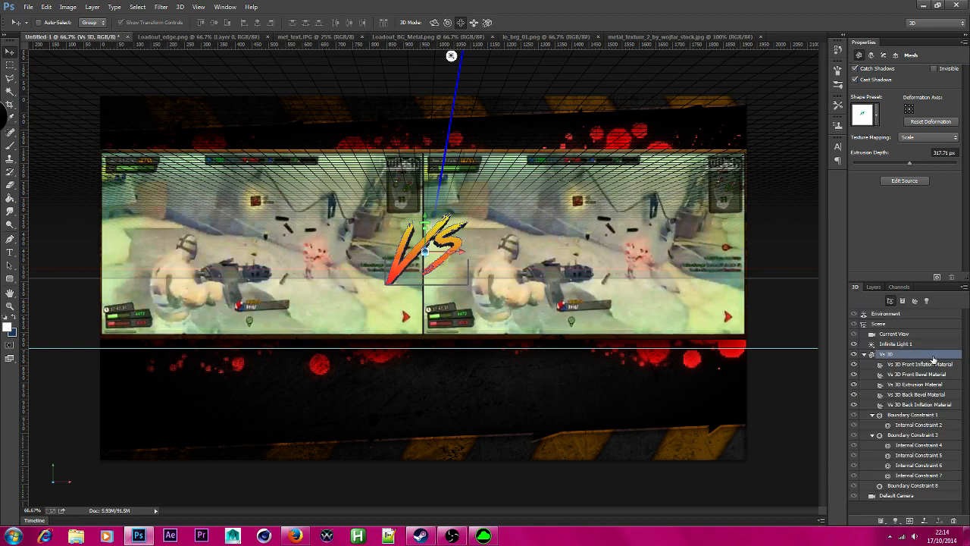
click(889, 325)
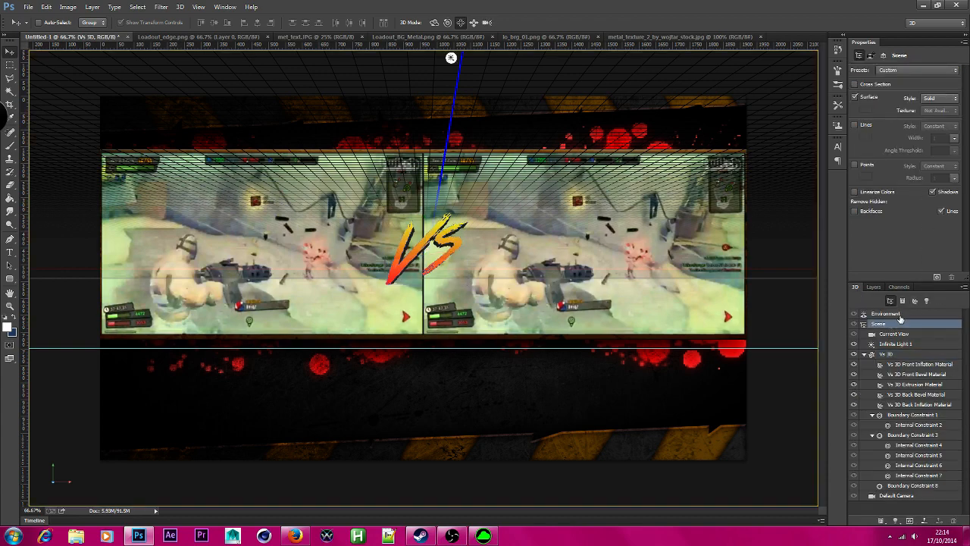
click(887, 314)
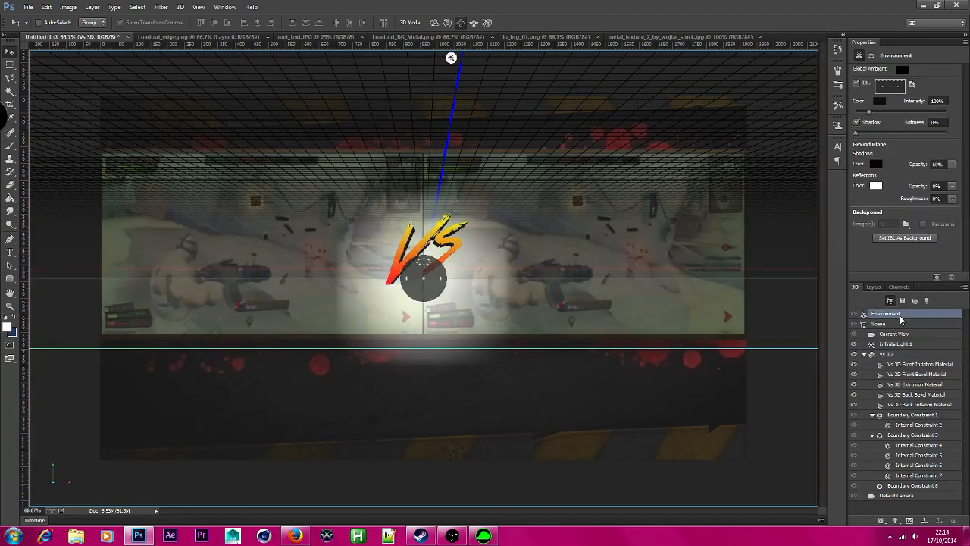
click(856, 122)
click(453, 63)
drag(432, 261, 418, 238)
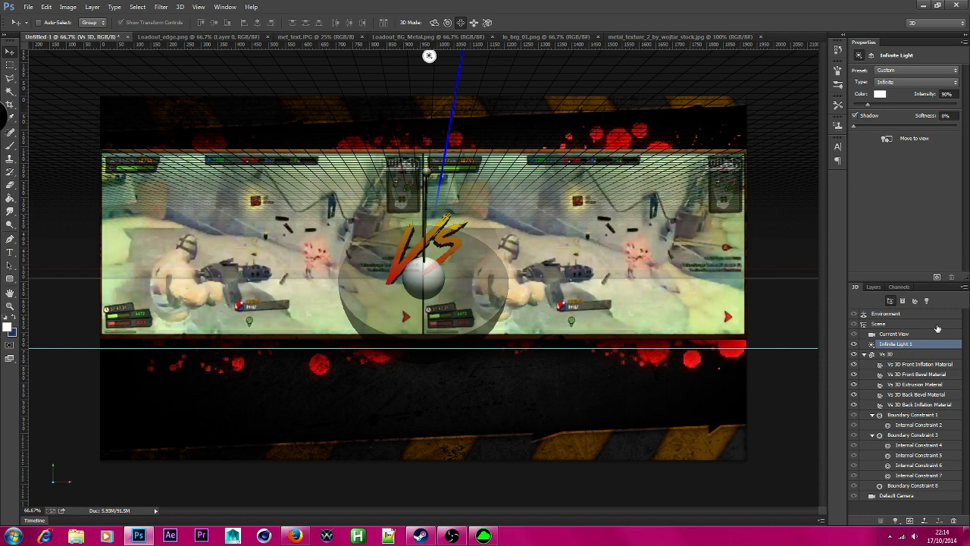
Step: Increase the extrusion depth of the Vs 3D mesh, keeping its current shape preset
click(889, 355)
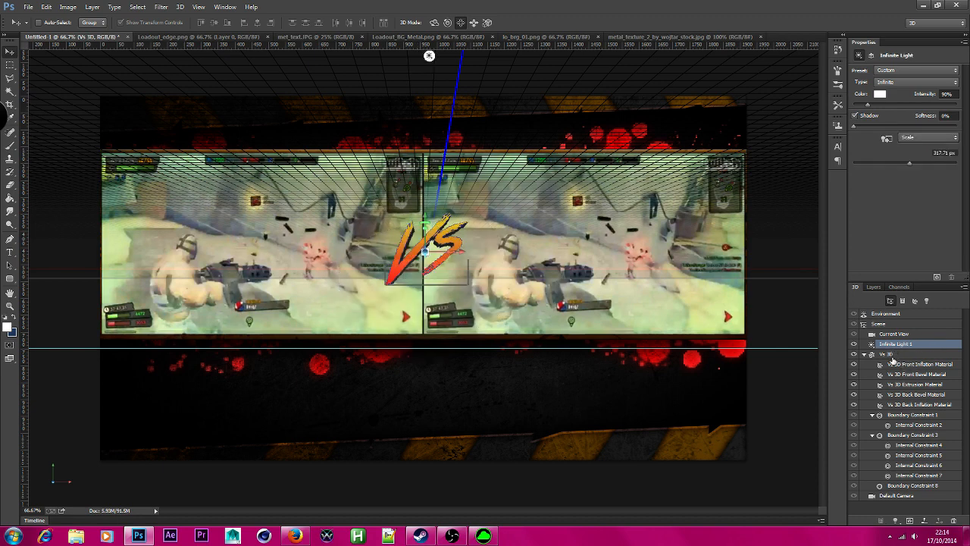
click(876, 115)
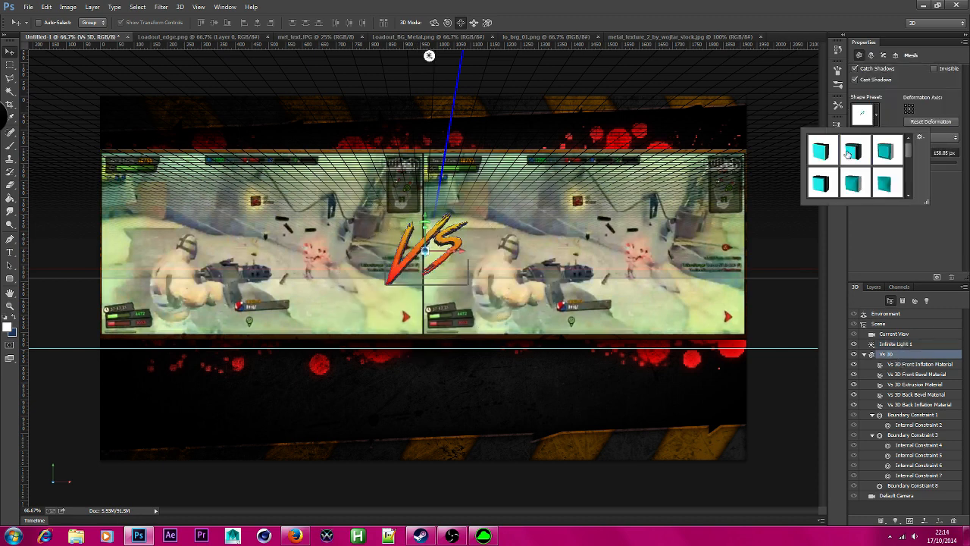
click(906, 262)
drag(906, 165, 921, 157)
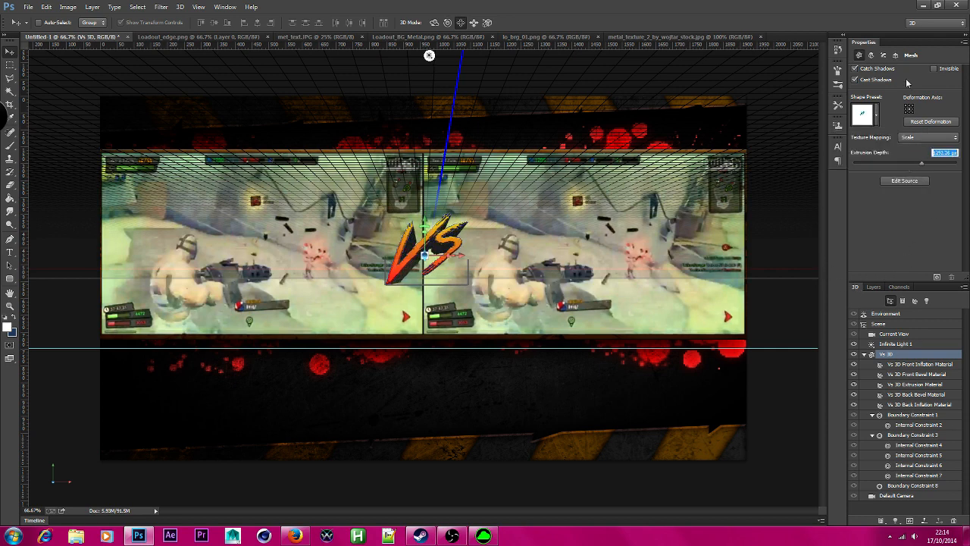
Step: Set the front cap's bevel width to 18% and inflate strength to 22%, and lower its inflate angle below zero
click(883, 55)
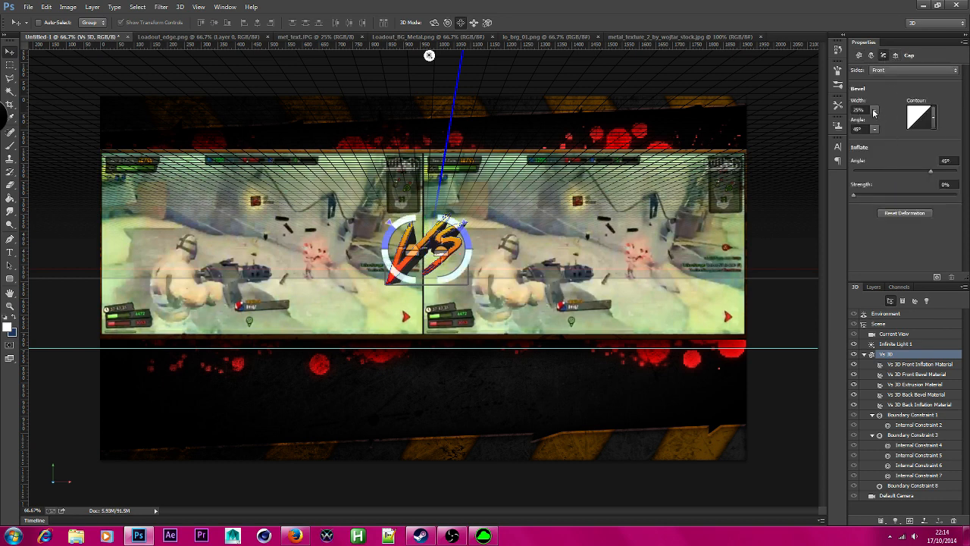
click(875, 110)
mouse_move(874, 122)
mouse_down()
mouse_move(855, 122)
mouse_move(871, 122)
mouse_up()
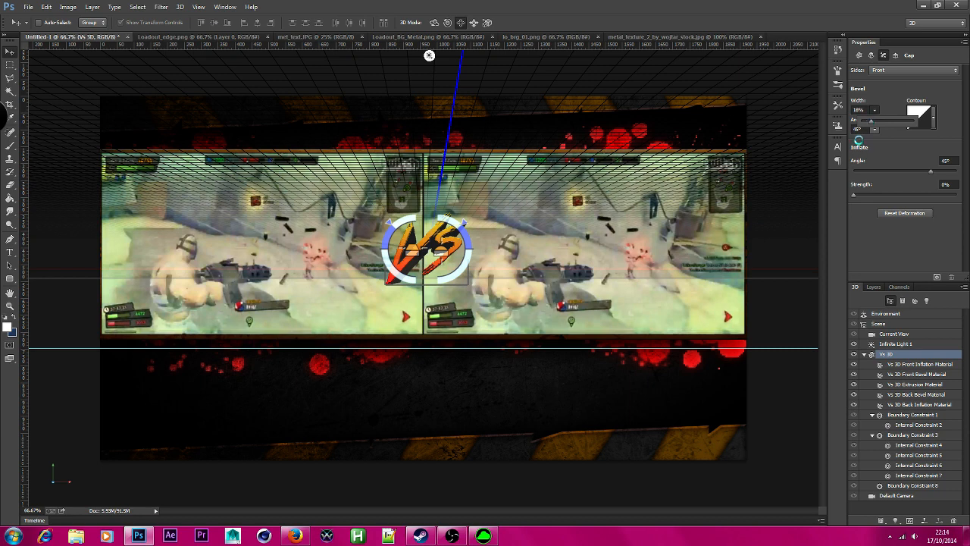
drag(855, 195, 877, 197)
drag(932, 172, 897, 165)
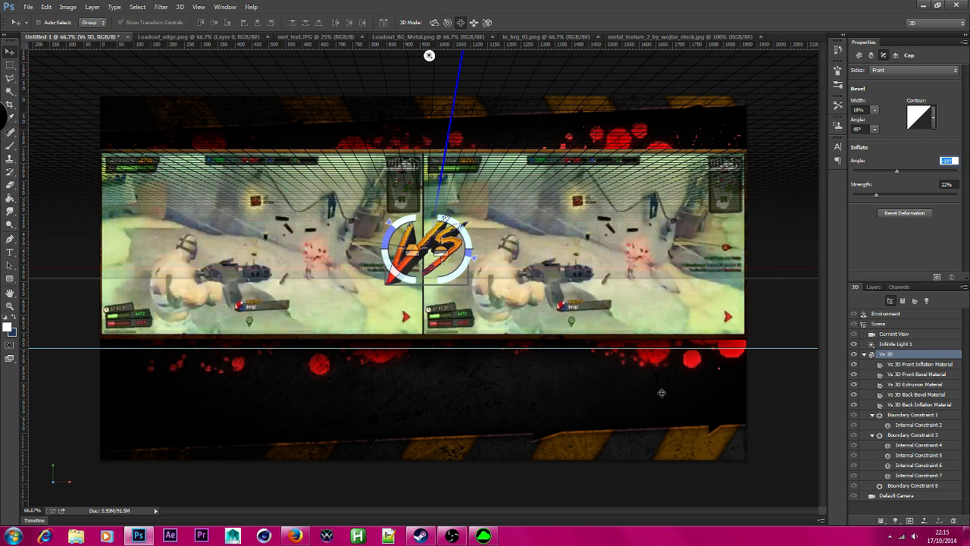
Step: Set the diffuse colour of the Vs mesh's extrusion material to black
click(934, 384)
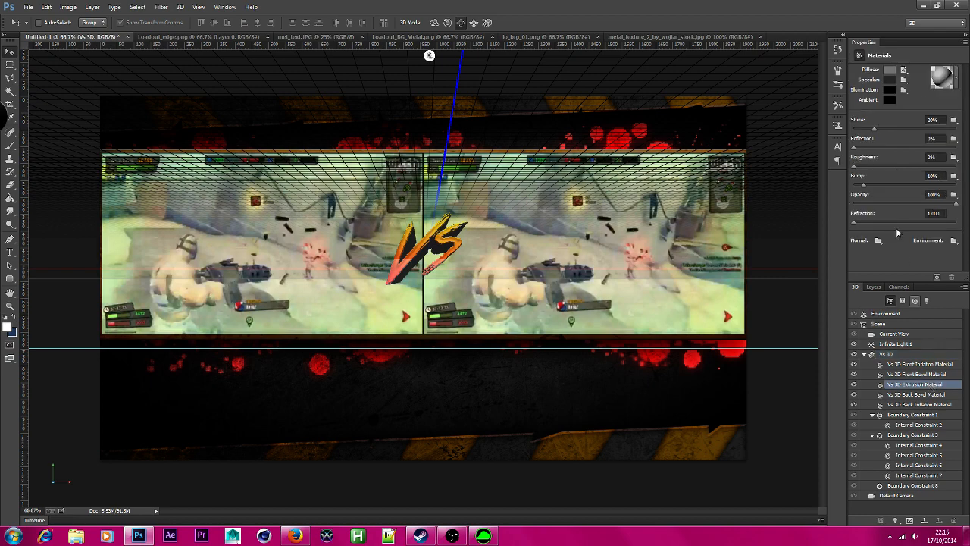
click(887, 70)
click(556, 431)
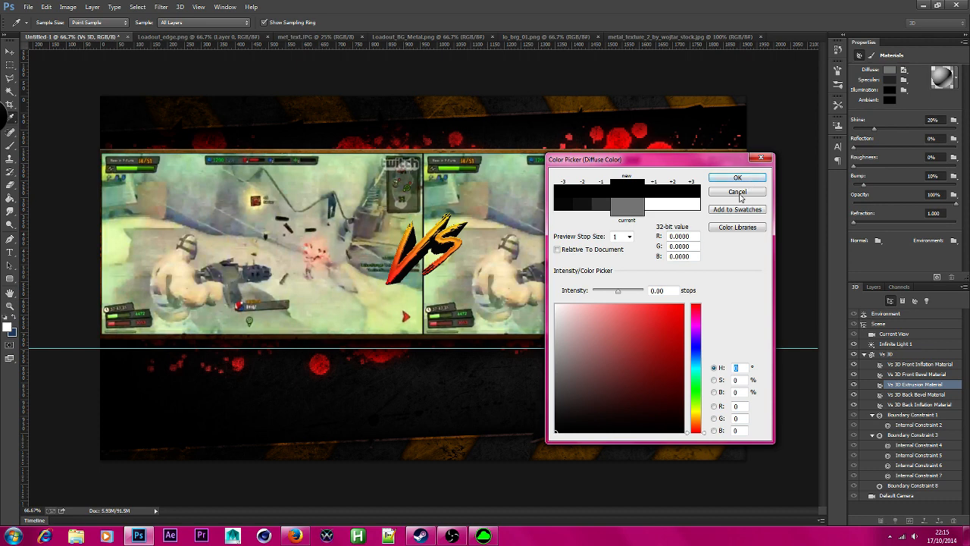
click(699, 420)
drag(579, 396, 754, 242)
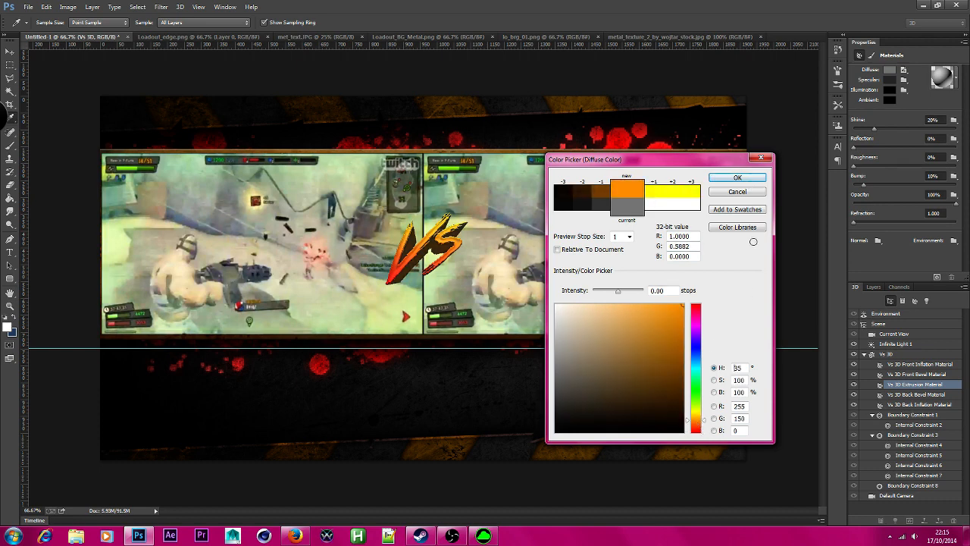
drag(703, 429, 706, 453)
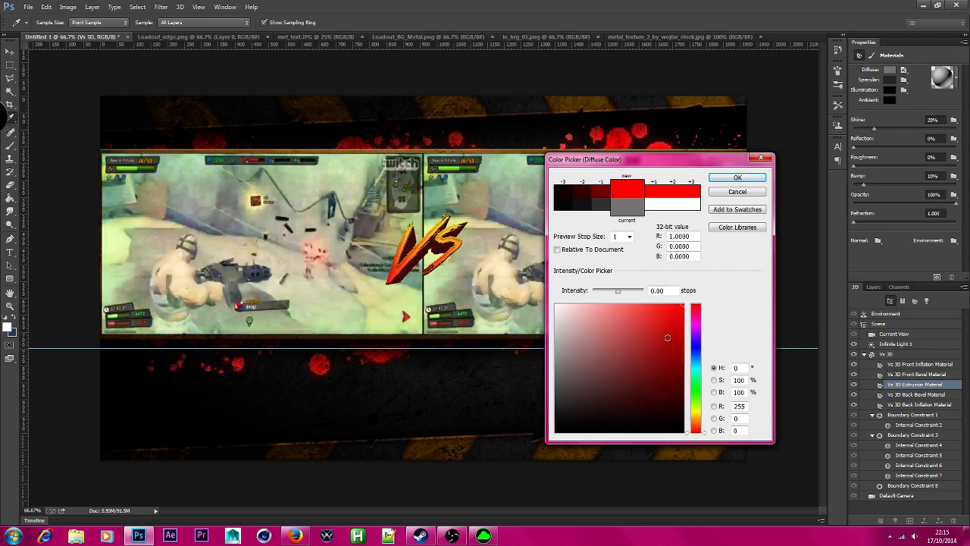
drag(682, 326, 552, 435)
click(737, 177)
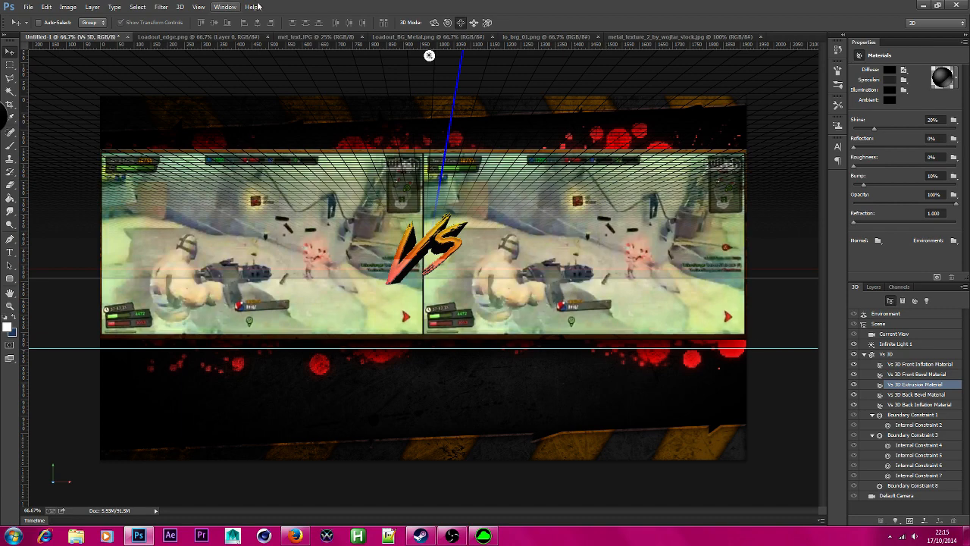
Step: Make a rectangular selection around the Vs and render the 3D layer within that area
click(180, 7)
click(201, 286)
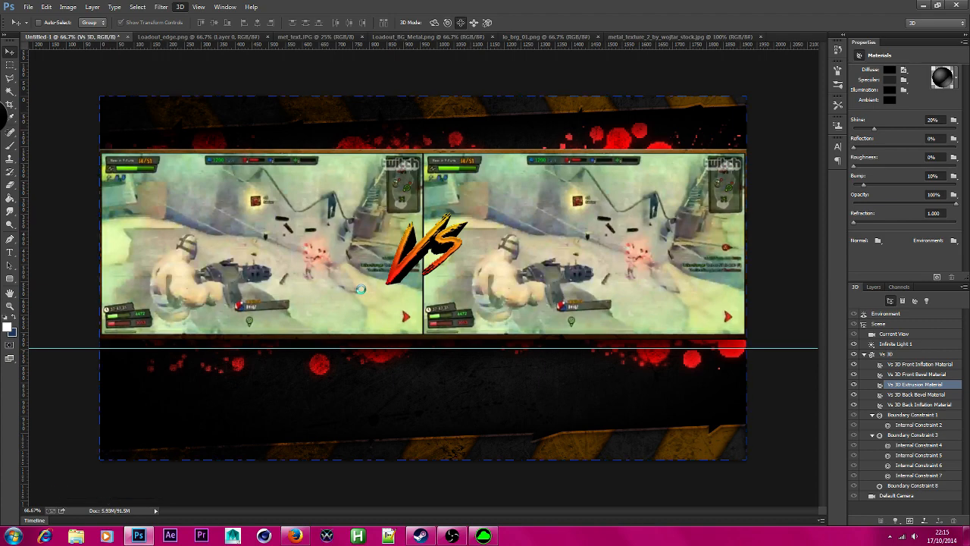
click(10, 65)
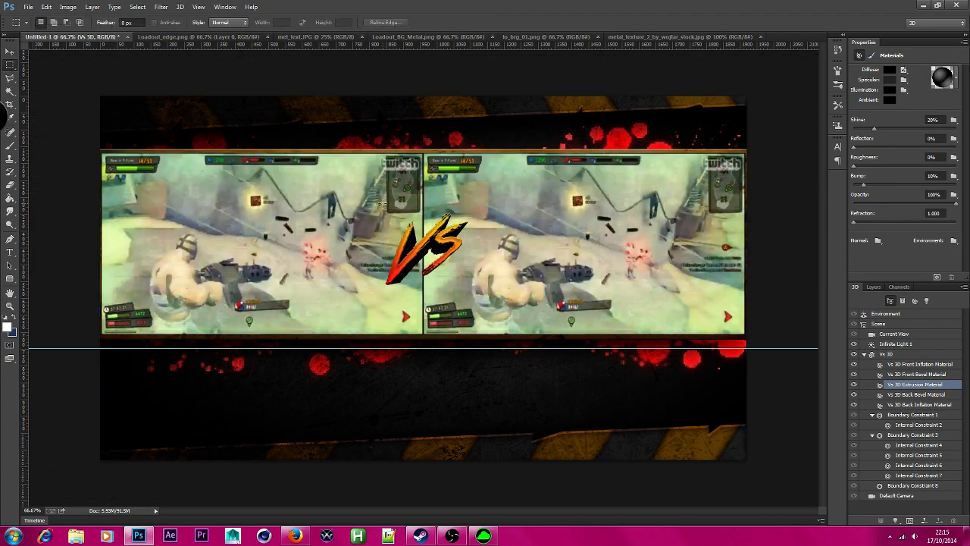
drag(379, 203, 471, 300)
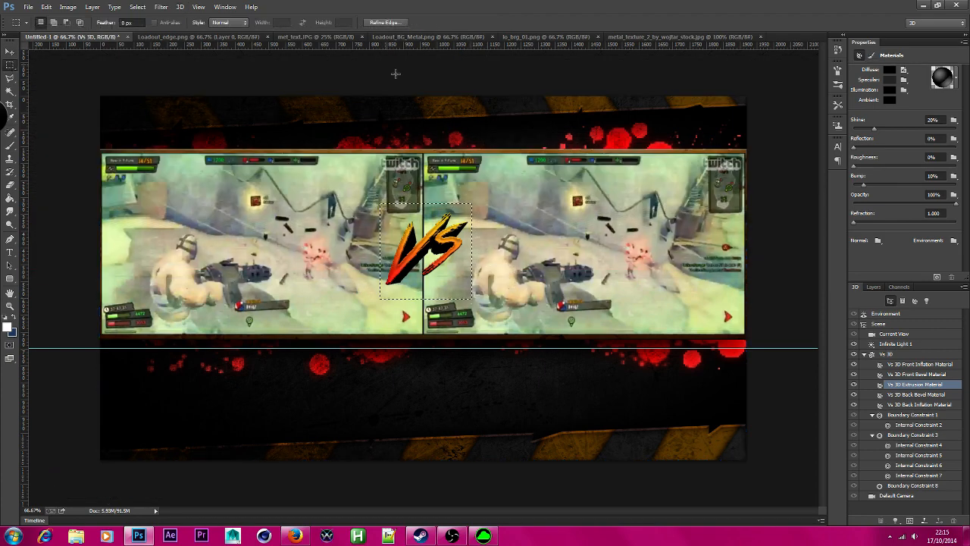
click(180, 7)
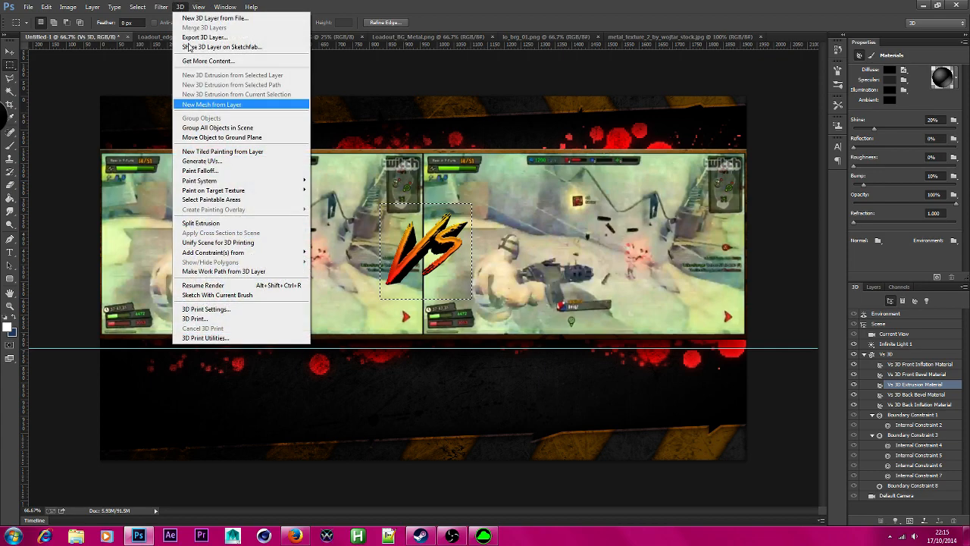
click(227, 286)
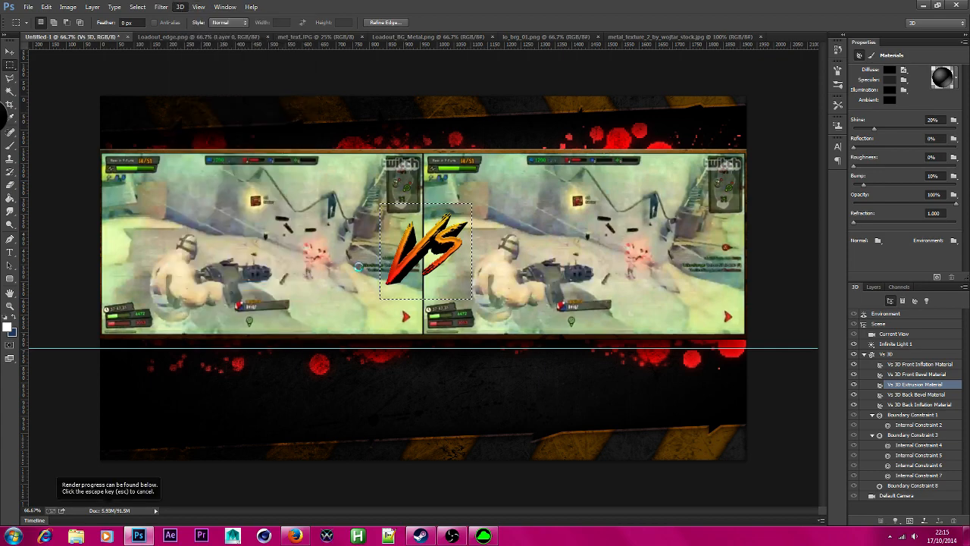
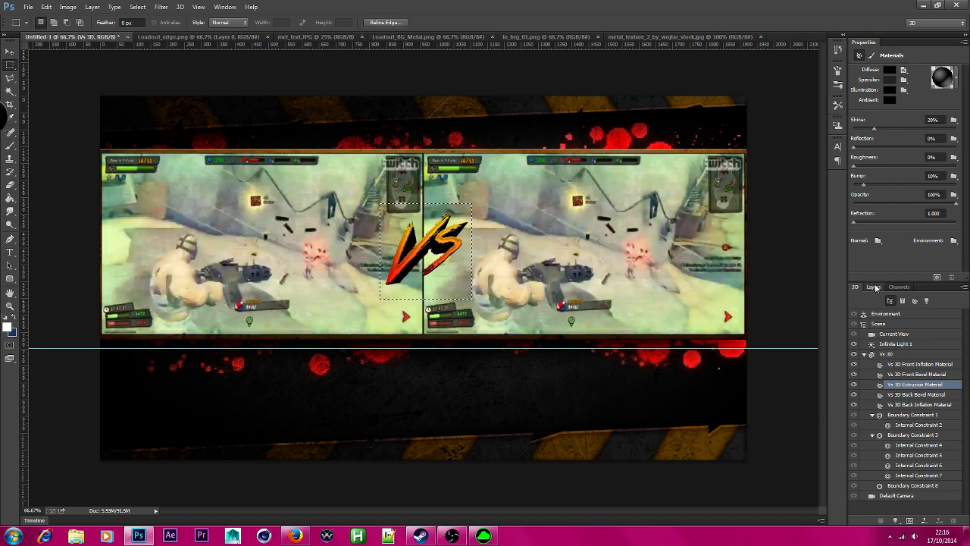
Step: Duplicate the Vs 3D layer as Vs 3D 2 and hide the original
click(874, 287)
right_click(924, 354)
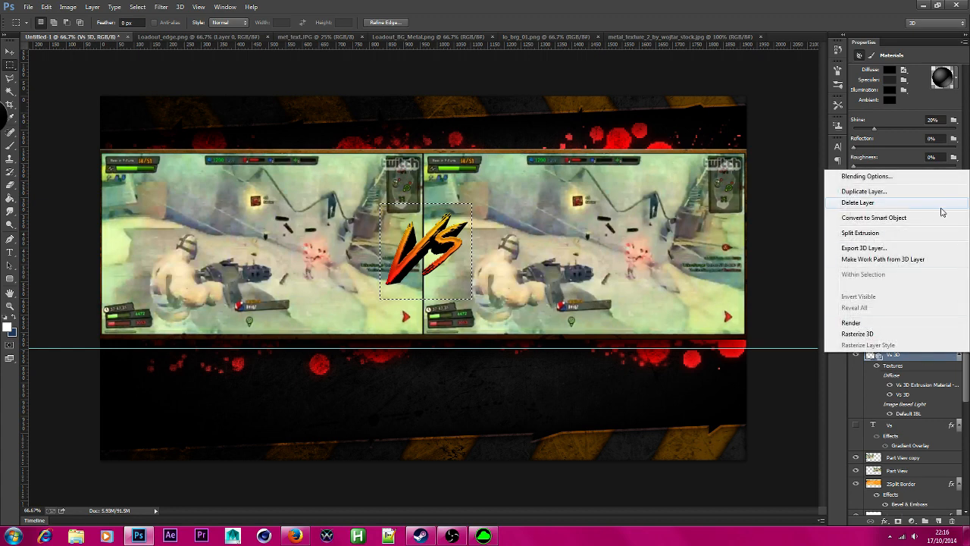
click(900, 194)
click(483, 179)
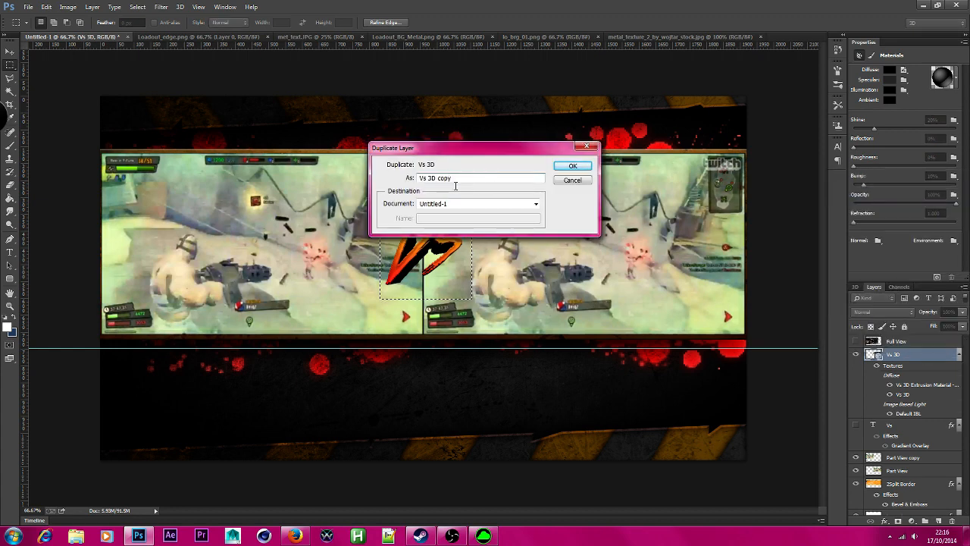
key(Return)
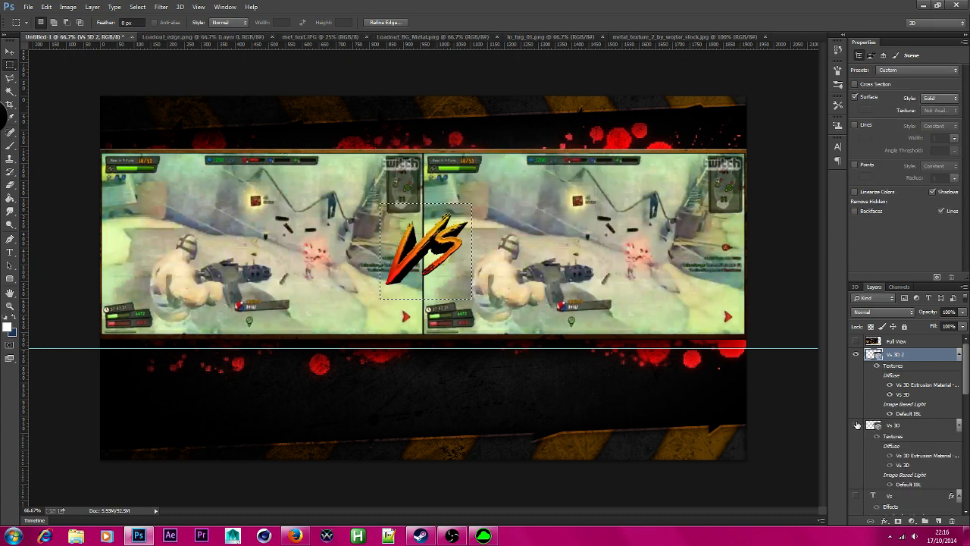
Step: Rasterize the Vs 3D 2 layer and give it a drop shadow with 14 px distance and 17% opacity
right_click(941, 356)
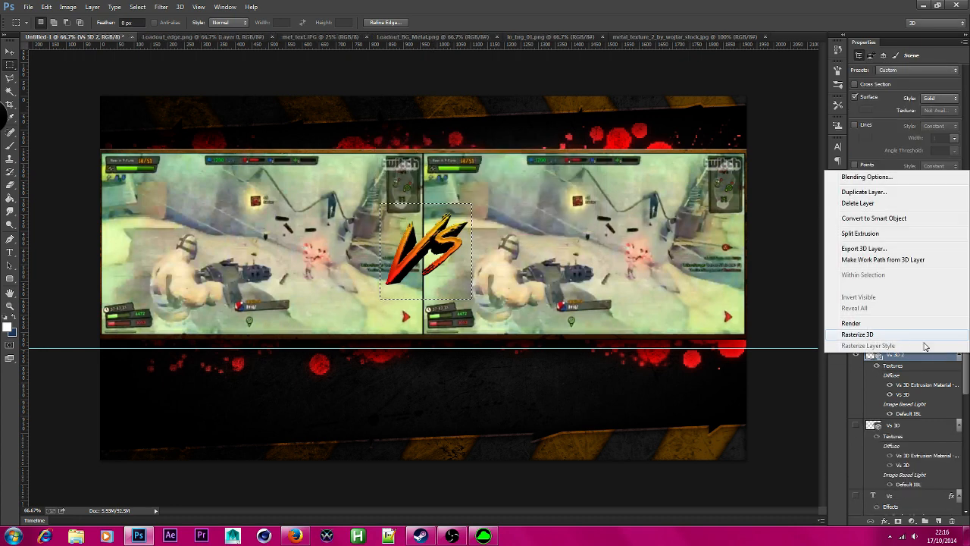
click(881, 336)
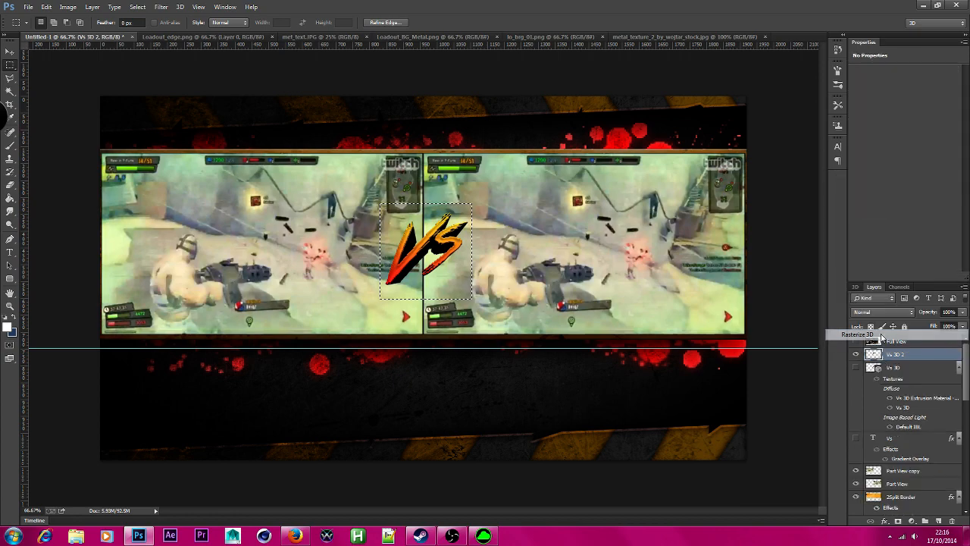
double_click(946, 359)
click(590, 333)
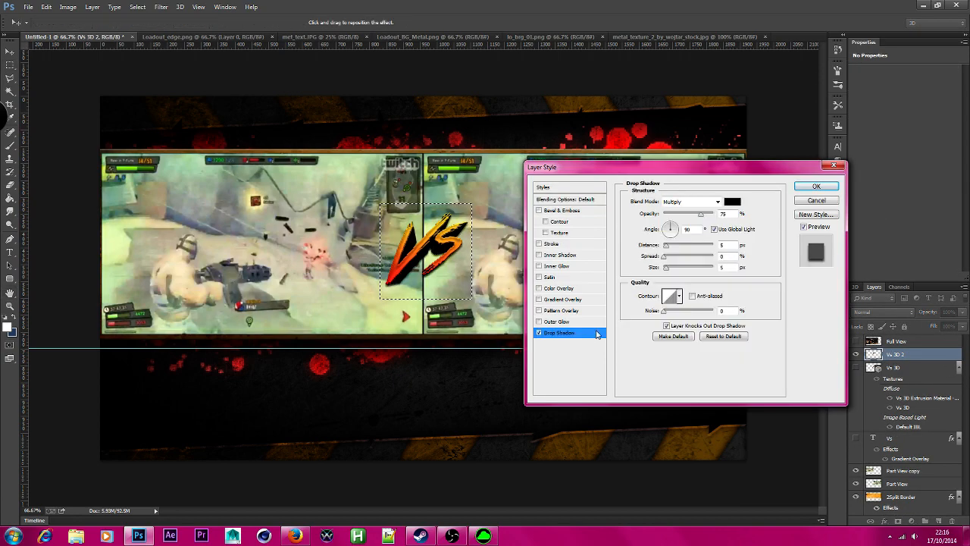
click(670, 246)
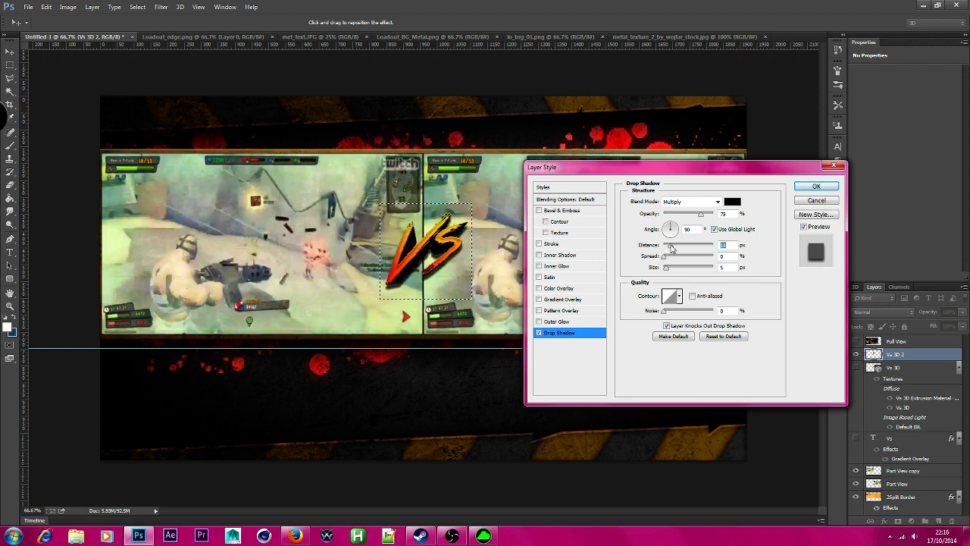
drag(700, 215, 673, 217)
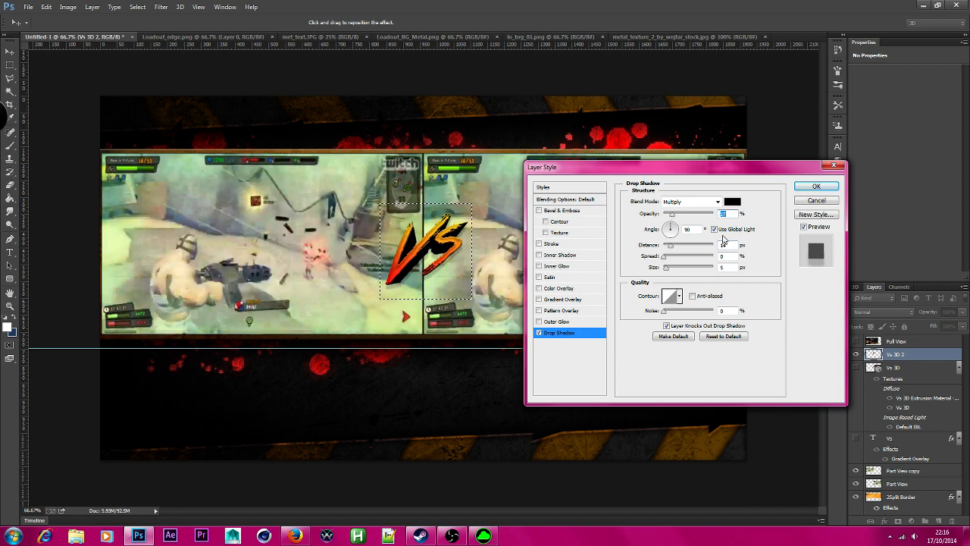
Step: Add a 2 px black outside stroke to Vs 3D 2, and set the drop shadow's spread to 74% with a smaller size
click(565, 243)
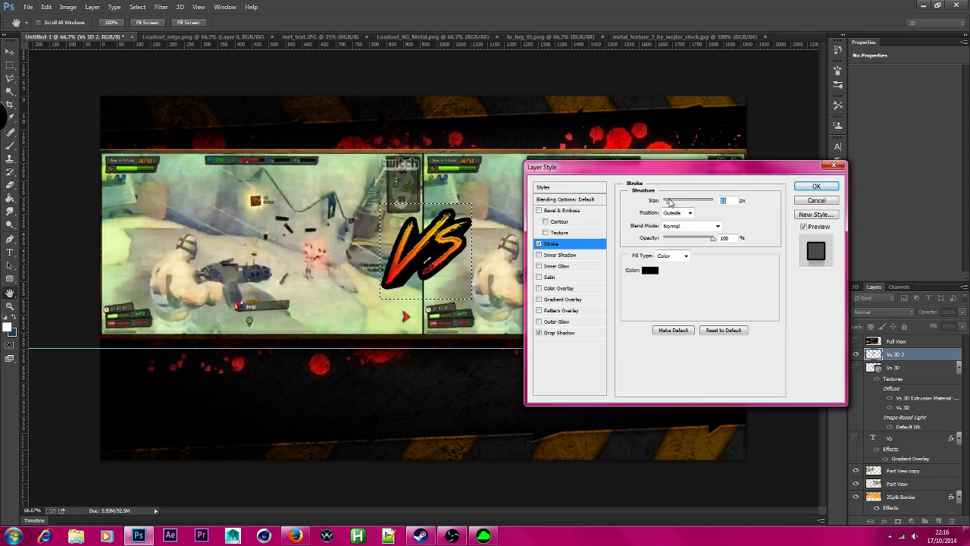
drag(669, 202, 667, 202)
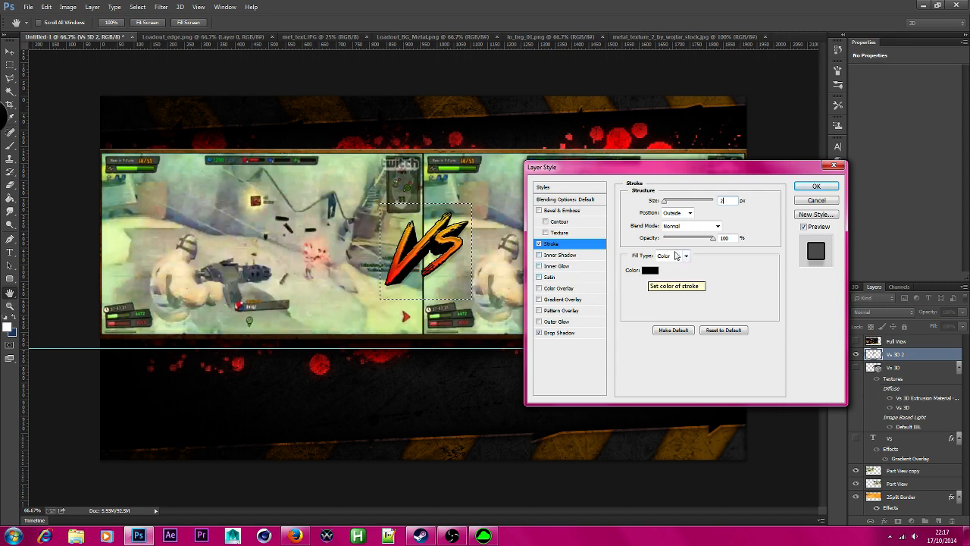
click(567, 333)
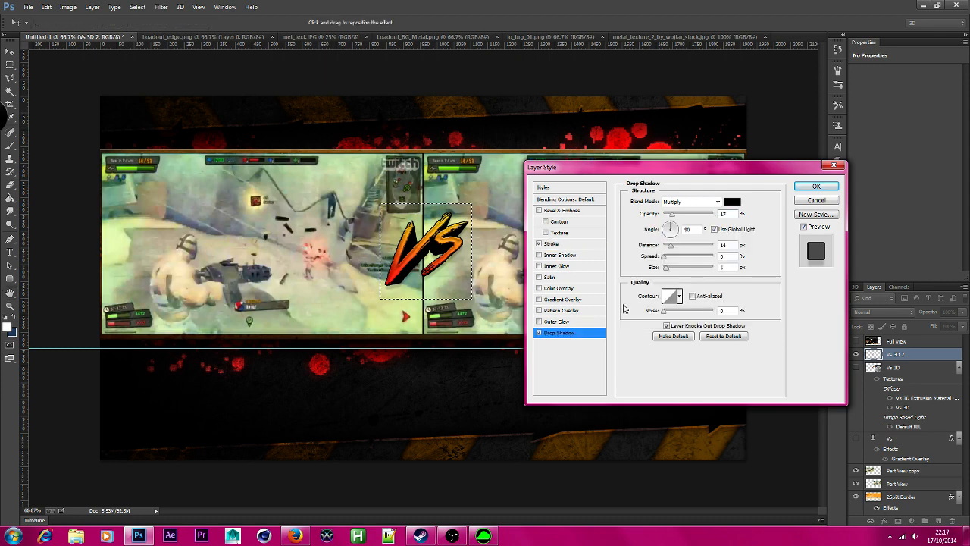
drag(665, 256, 700, 256)
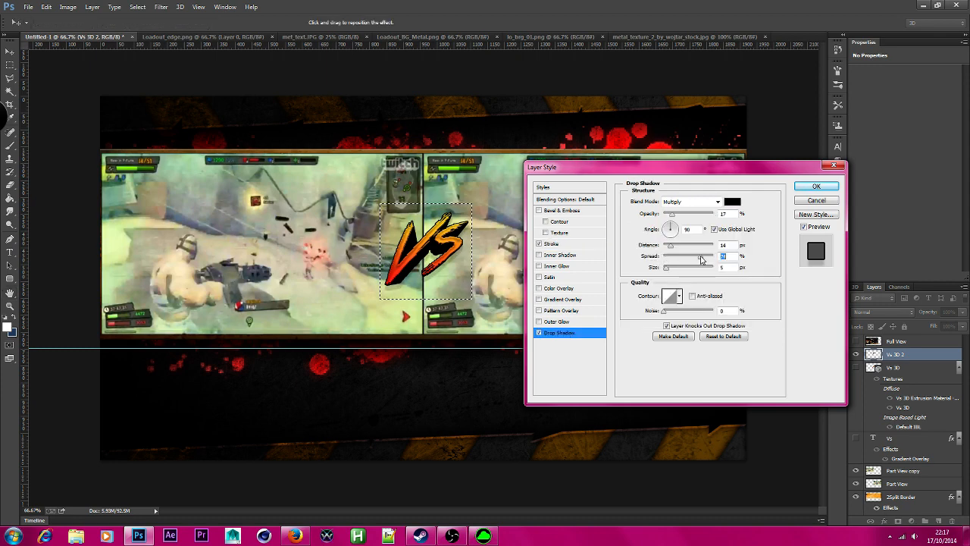
click(666, 268)
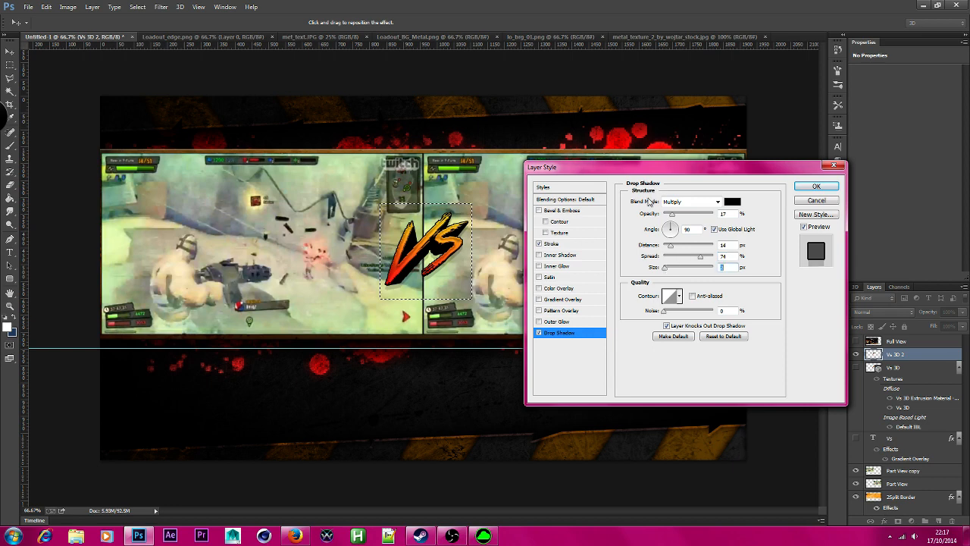
click(570, 258)
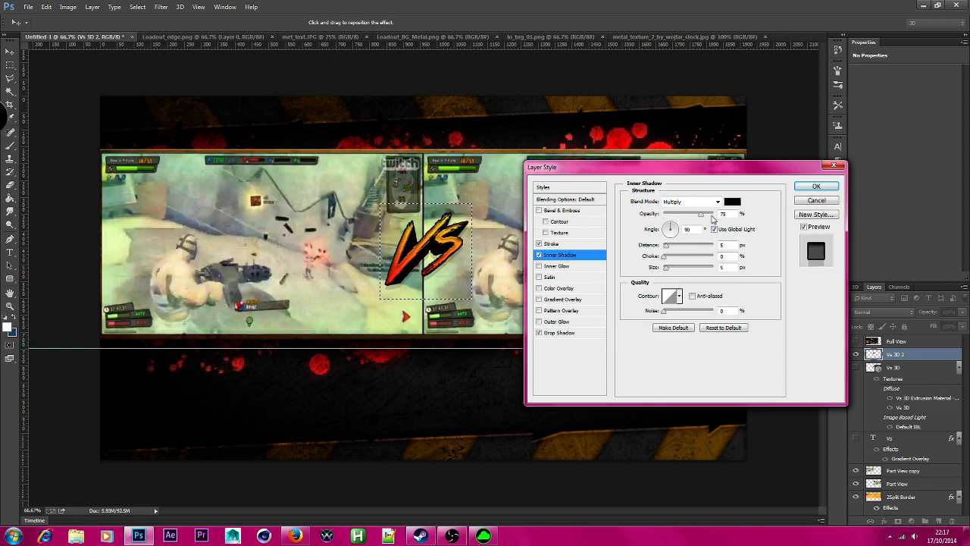
drag(667, 246, 638, 245)
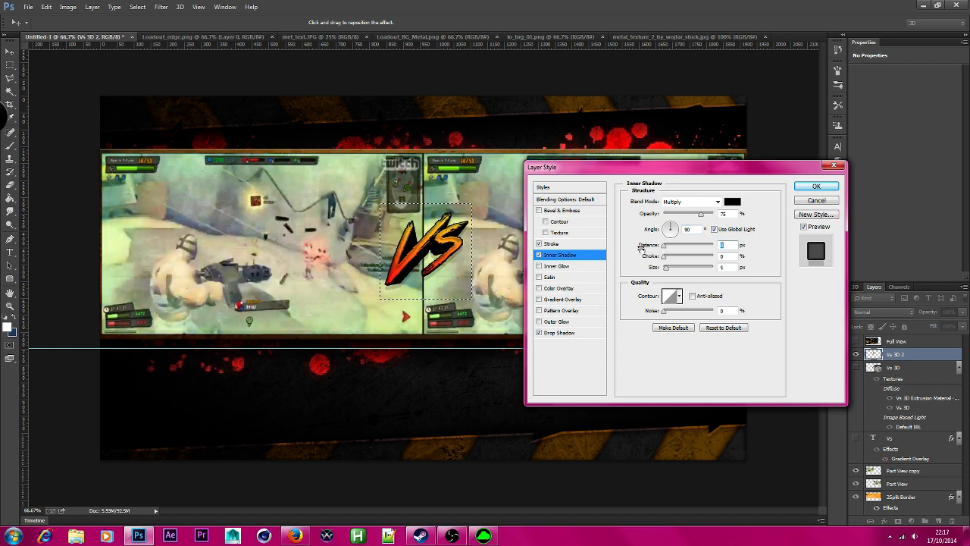
click(539, 255)
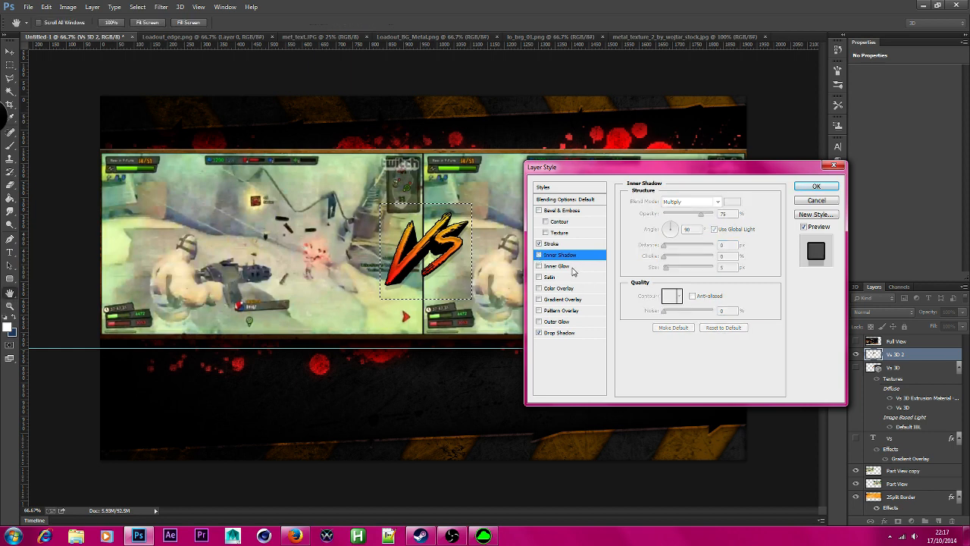
Step: Add an inner glow to Vs 3D 2 with 93% opacity, an anti-aliased contour and a slightly larger size
click(573, 267)
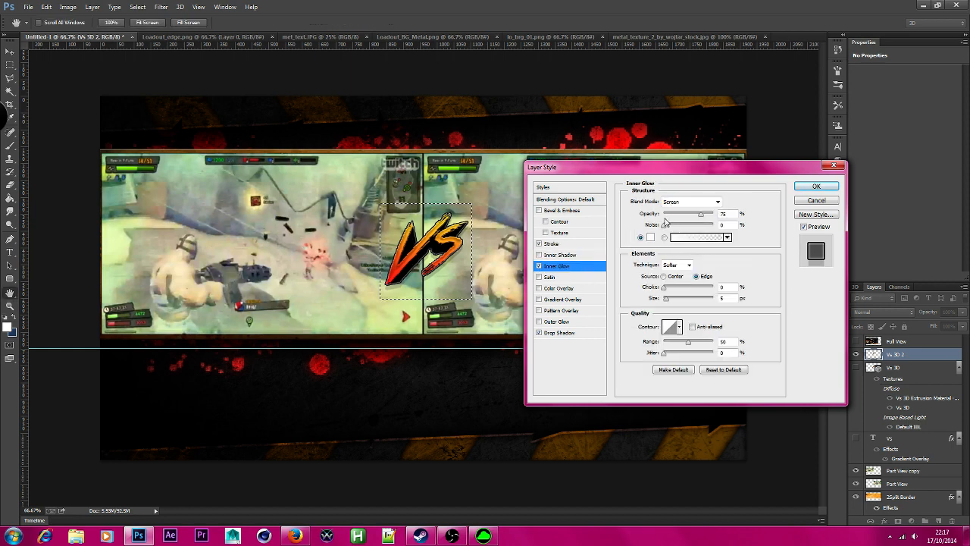
mouse_move(701, 216)
mouse_down()
mouse_move(674, 216)
mouse_move(767, 208)
mouse_move(709, 211)
mouse_up()
click(691, 326)
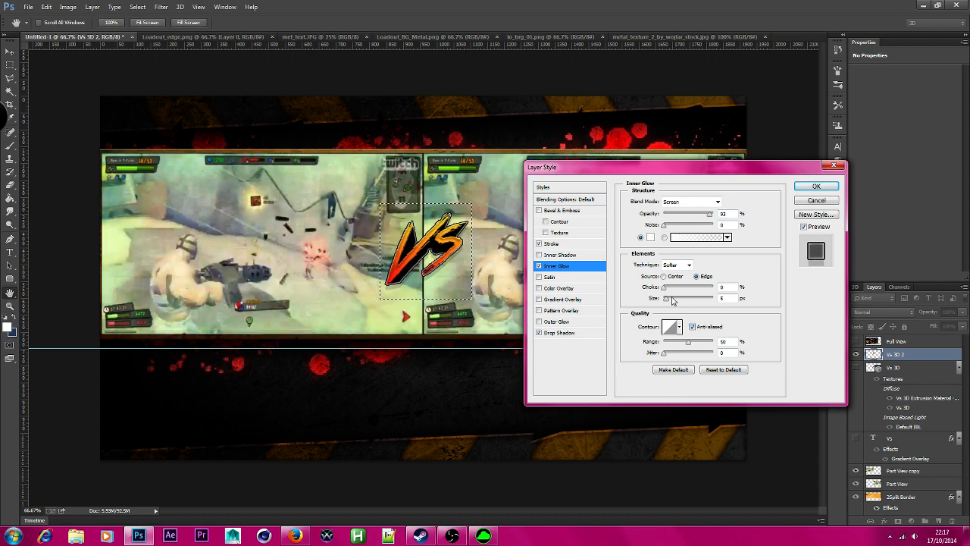
click(668, 299)
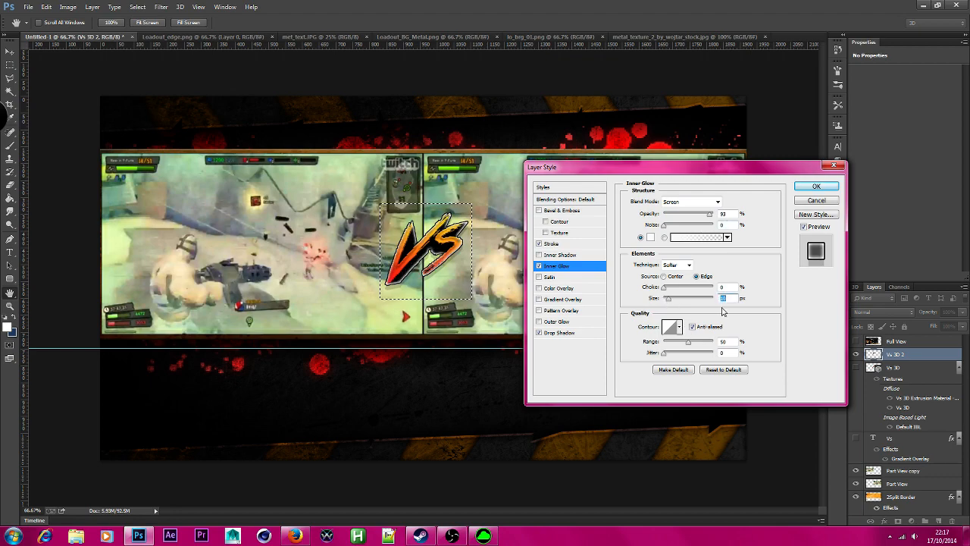
Step: Set the inner glow's colour to orange-red ff5a00
click(650, 238)
drag(590, 266, 765, 159)
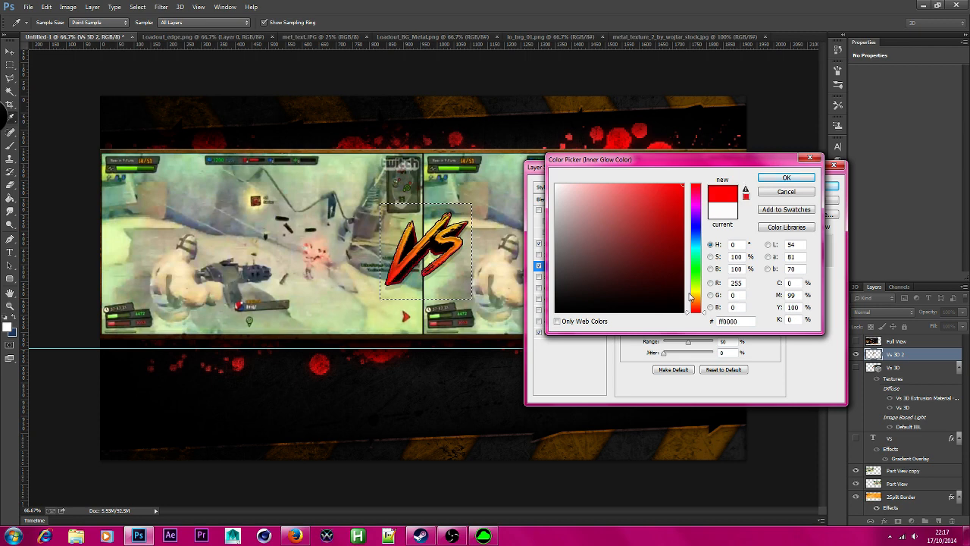
mouse_move(691, 296)
mouse_down()
mouse_move(701, 293)
mouse_move(698, 307)
mouse_up()
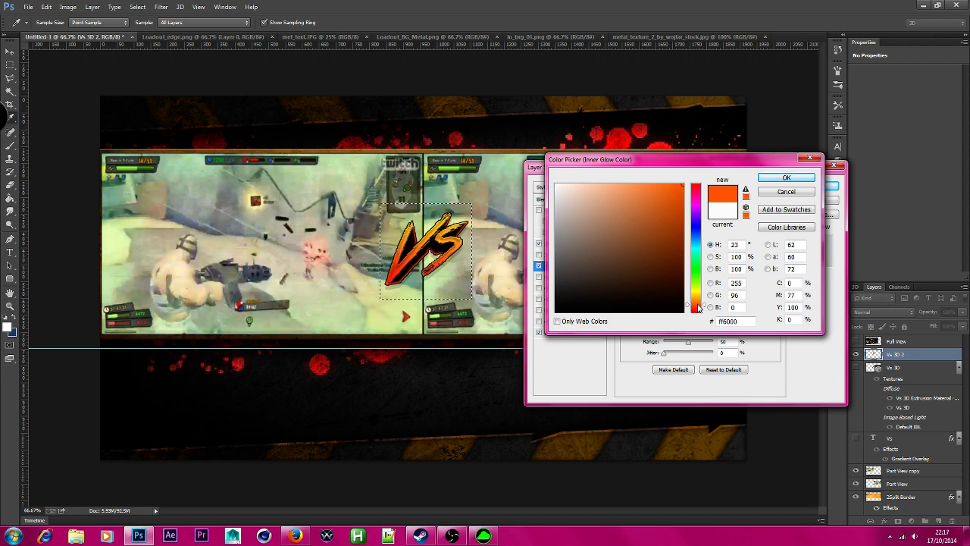
drag(704, 306, 705, 304)
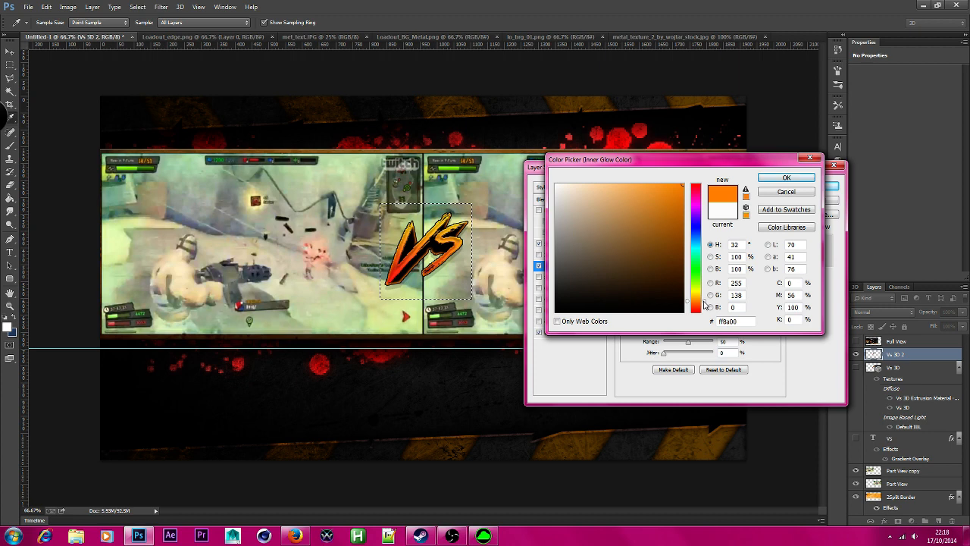
drag(705, 305, 706, 309)
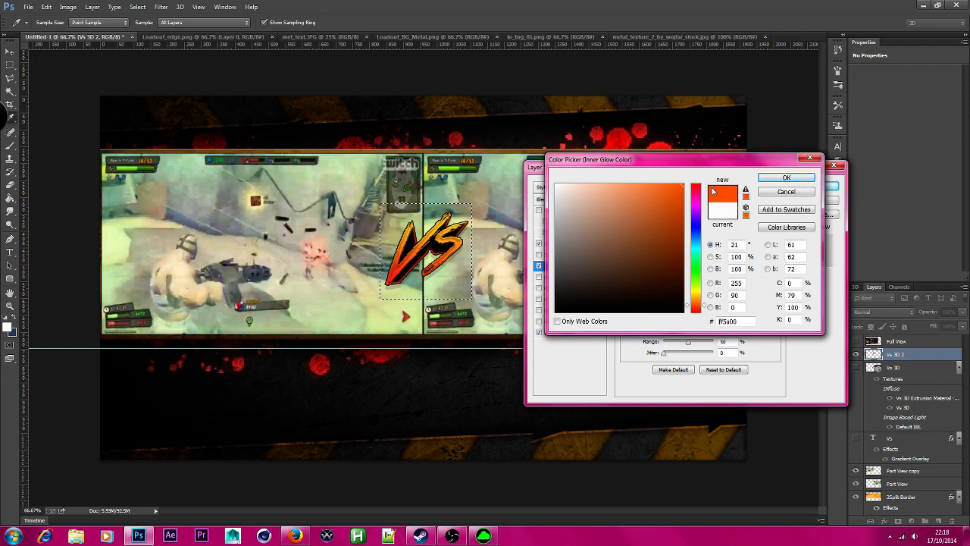
click(789, 178)
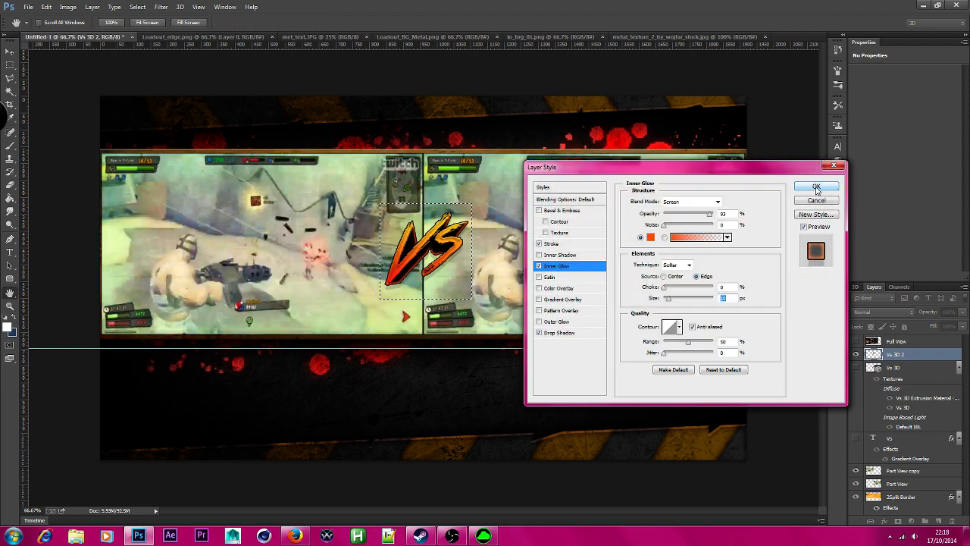
Step: Apply the stroke, inner glow and drop shadow layer style to Vs 3D 2
click(816, 188)
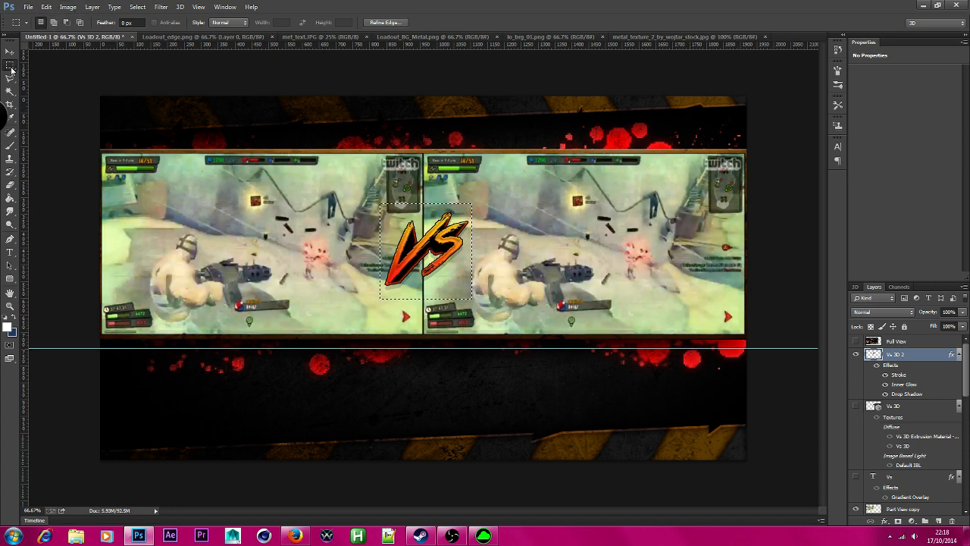
Step: Add a white text layer reading G7 on the dark band above the first game view
click(10, 56)
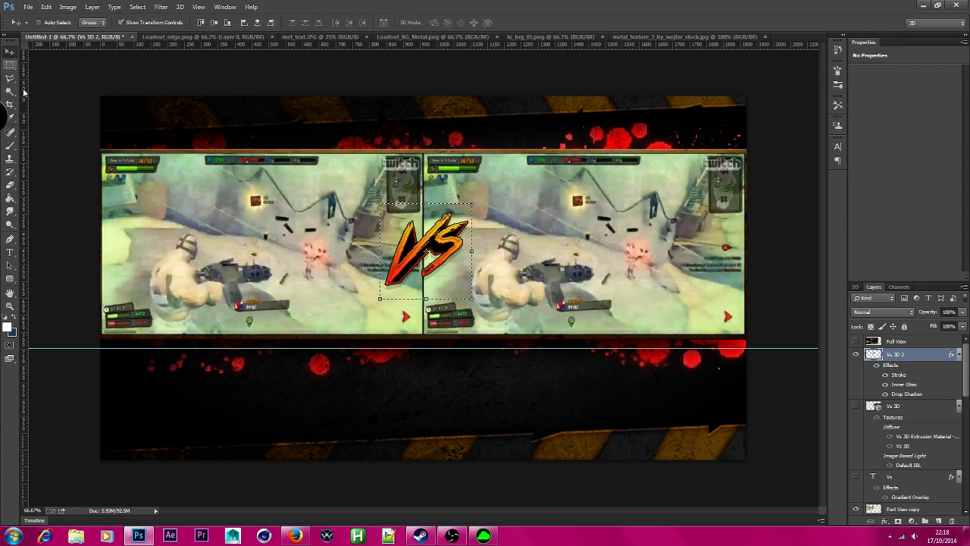
click(10, 252)
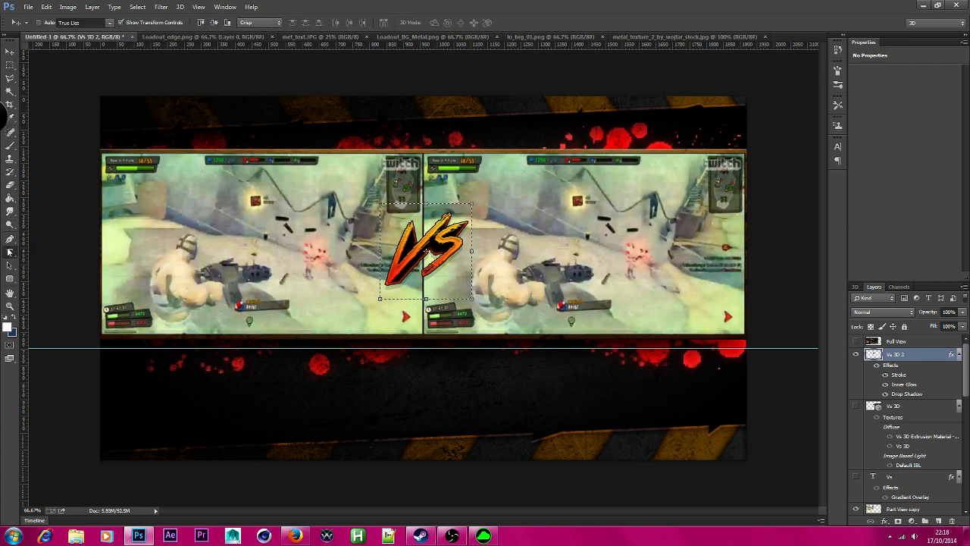
click(183, 142)
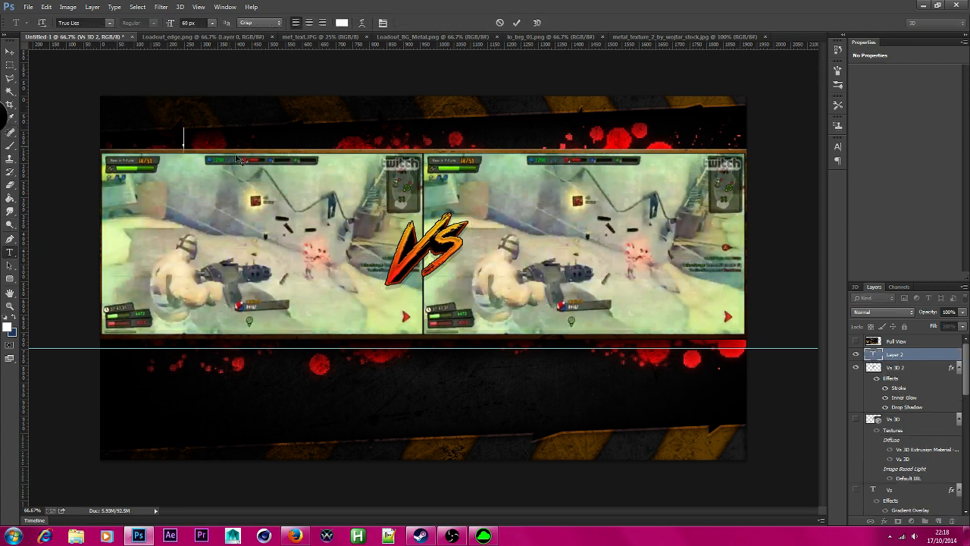
text(GZ)
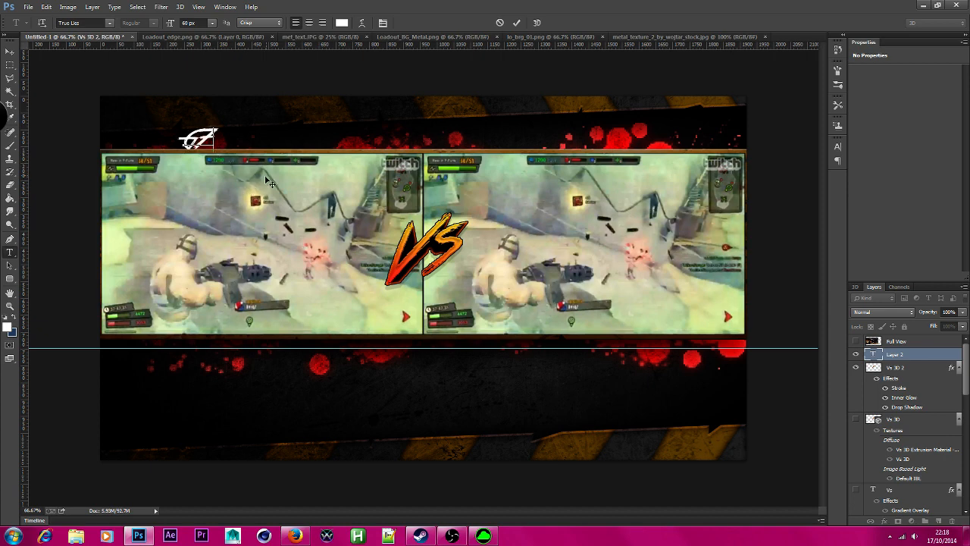
click(10, 51)
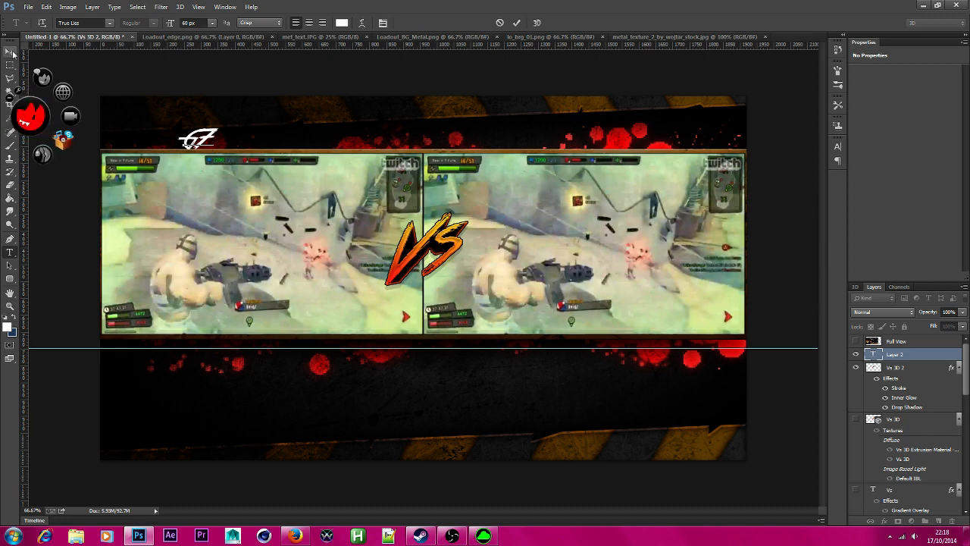
Step: Add a second white text layer reading WUS on the dark band above the other game view
click(10, 252)
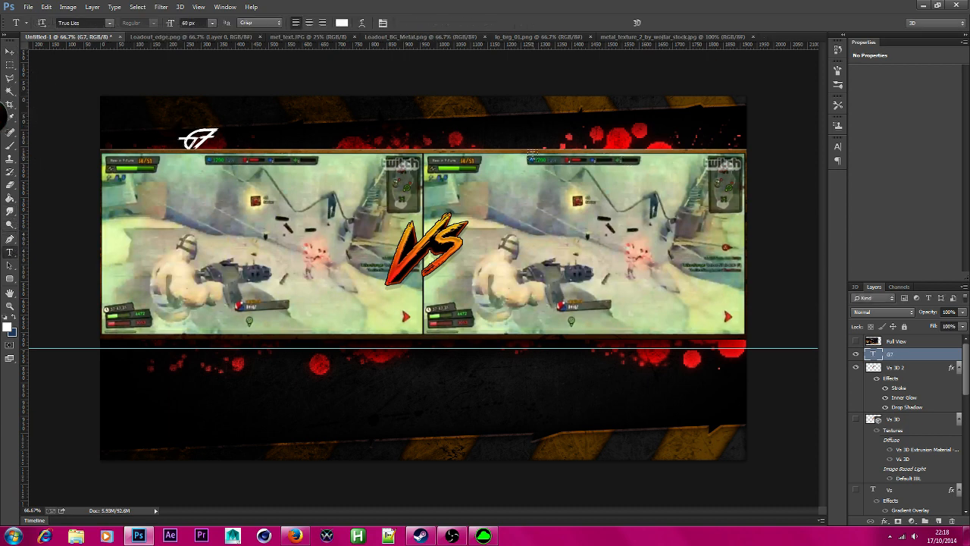
click(573, 141)
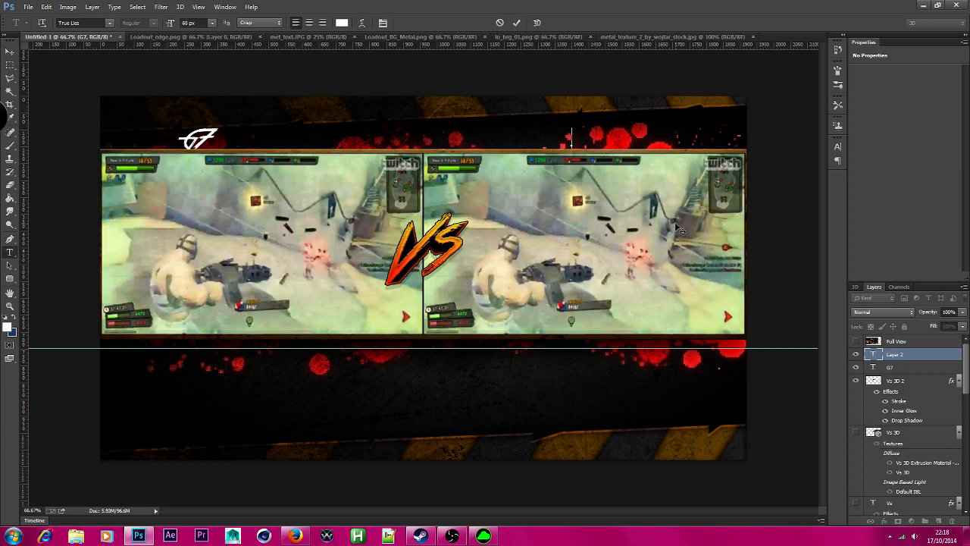
text(WS)
key(ctrl+a)
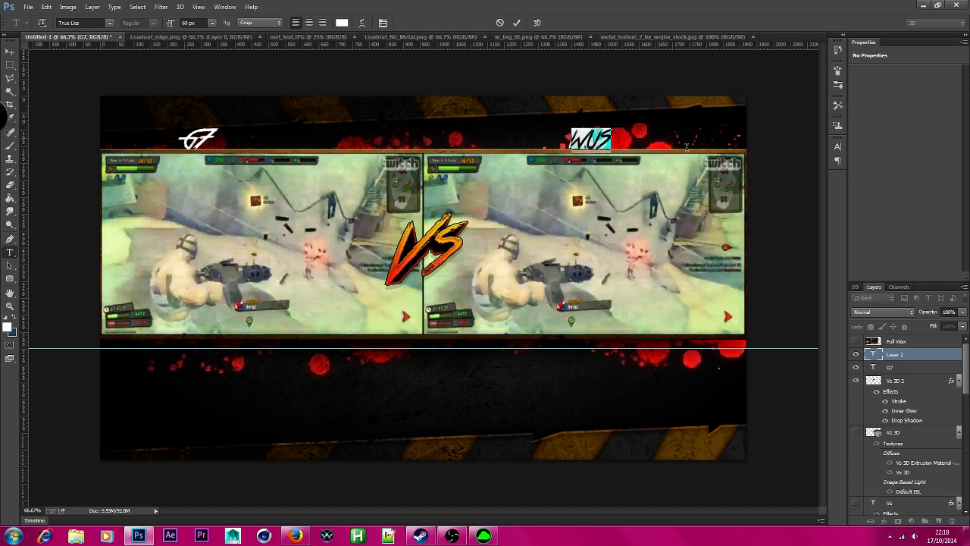
Step: Copy the gradient overlay style from the Vs text layer and paste it onto the G7 and WUS layers
scroll(931, 505, down, 2)
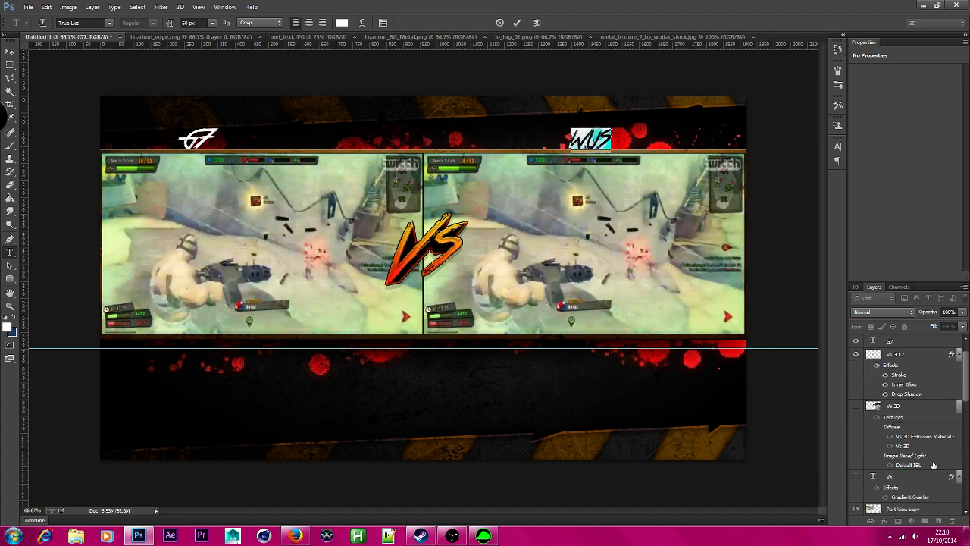
right_click(917, 478)
click(915, 496)
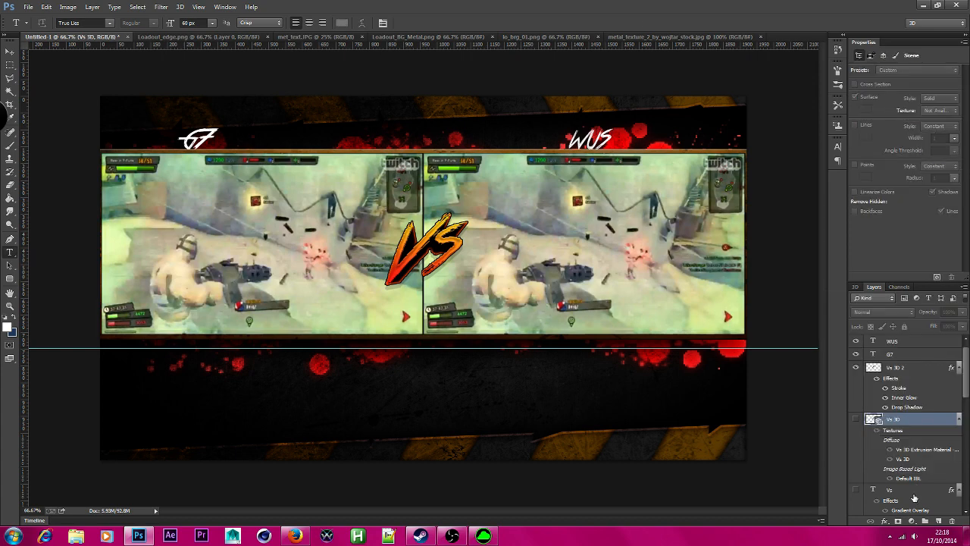
right_click(920, 493)
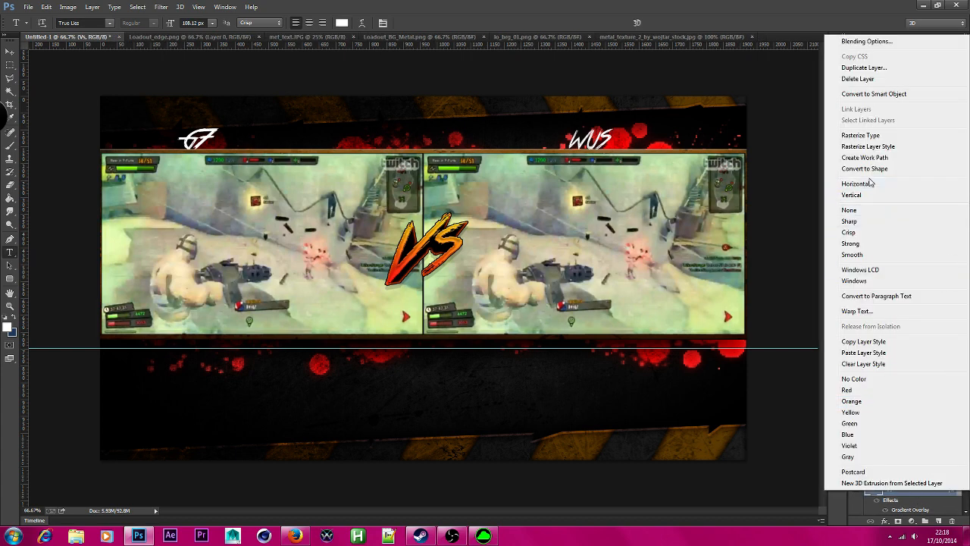
click(871, 342)
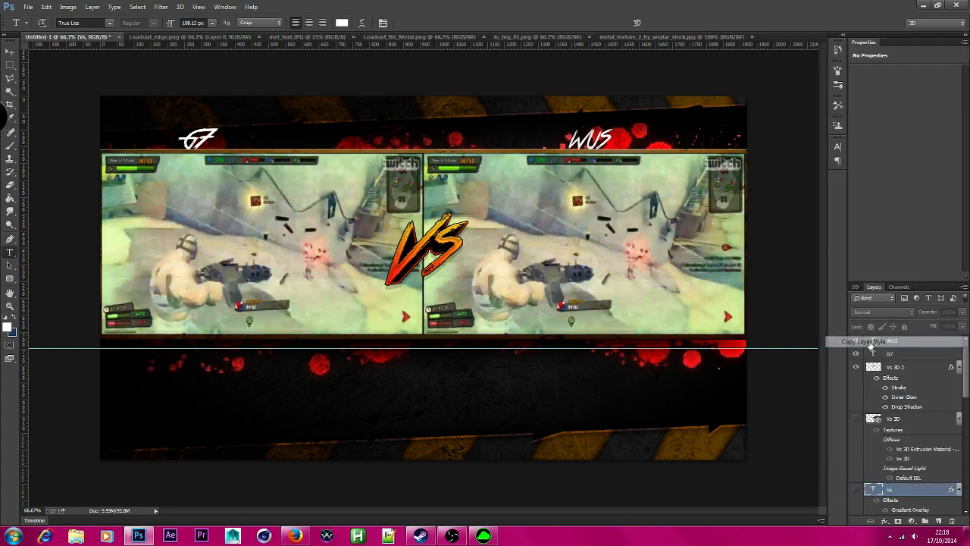
click(922, 371)
scroll(917, 367, up, 1)
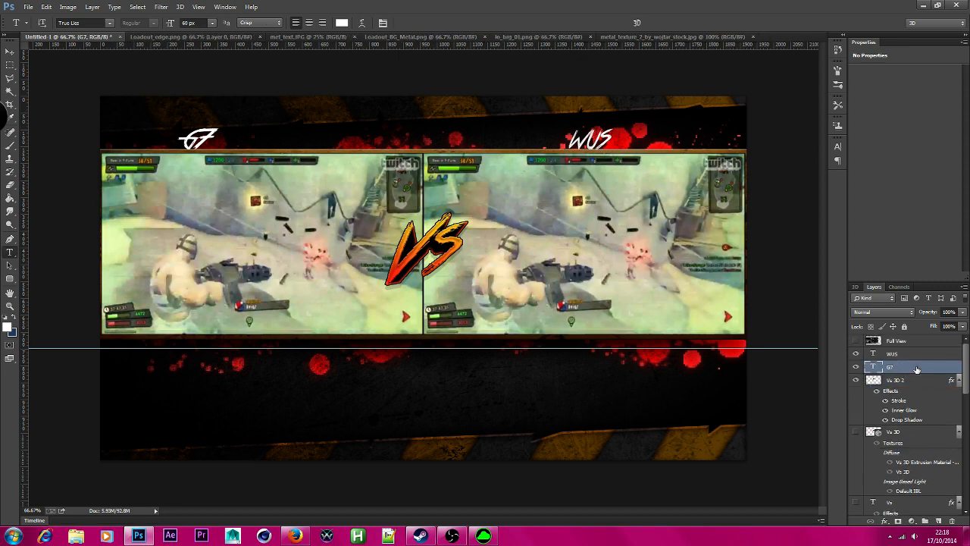
right_click(917, 368)
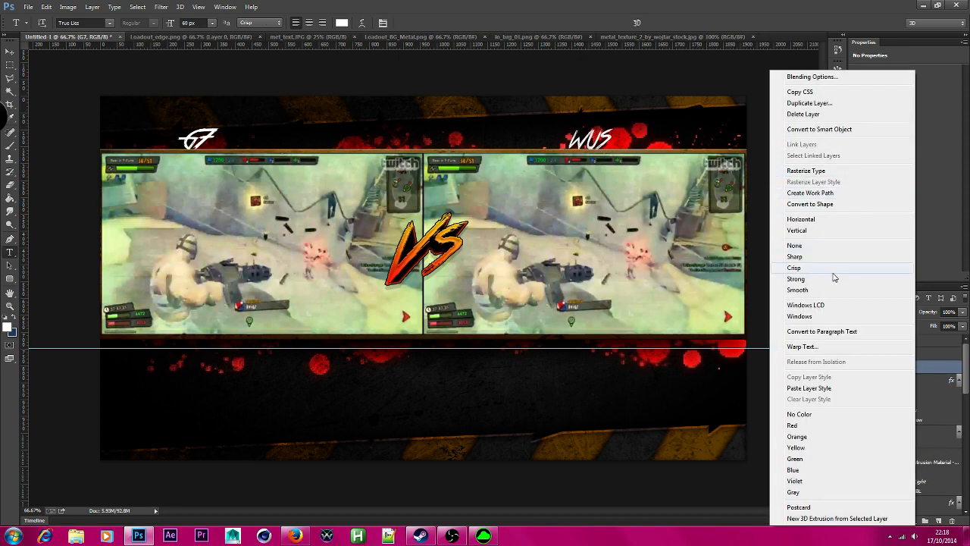
click(825, 386)
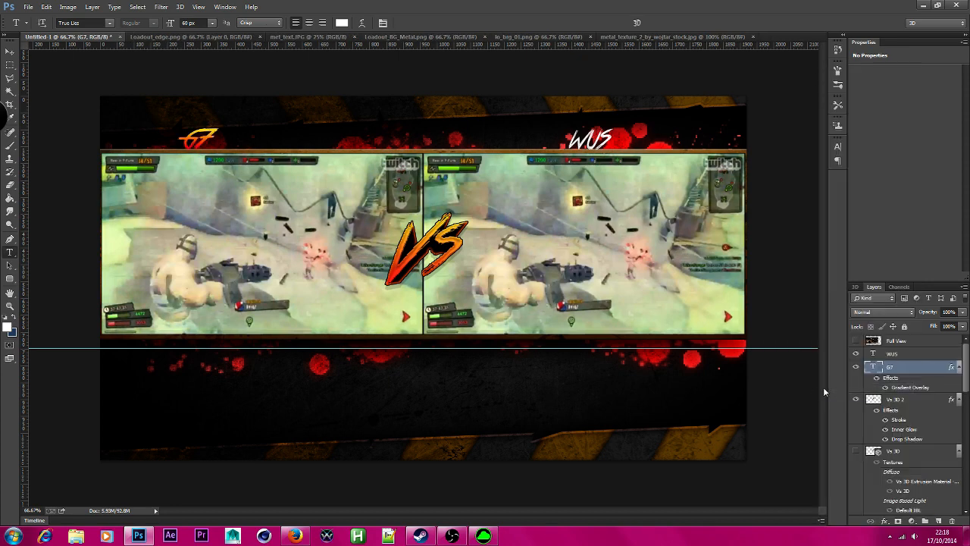
right_click(935, 355)
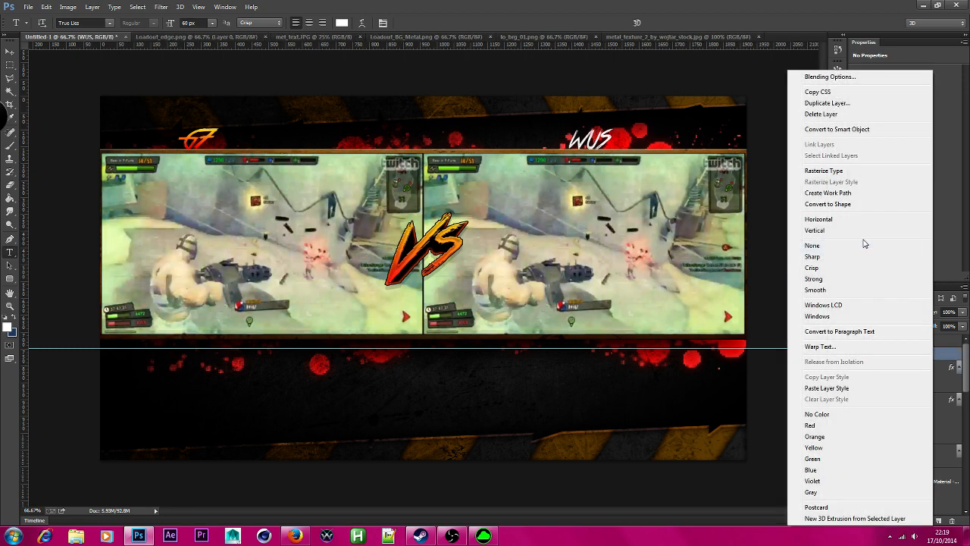
click(827, 387)
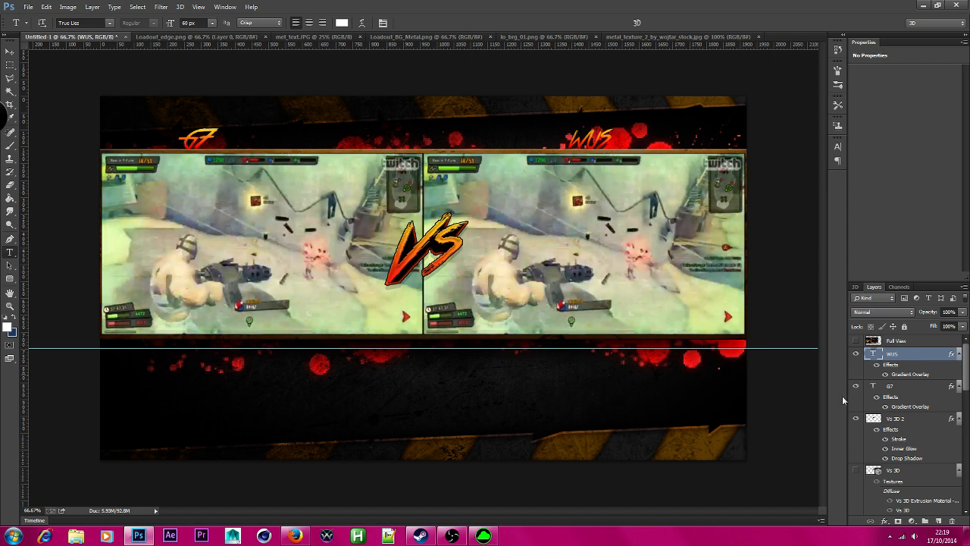
Step: Shift the G7 and WUS text layers together slightly within the band above the game views
ctrl+click(910, 387)
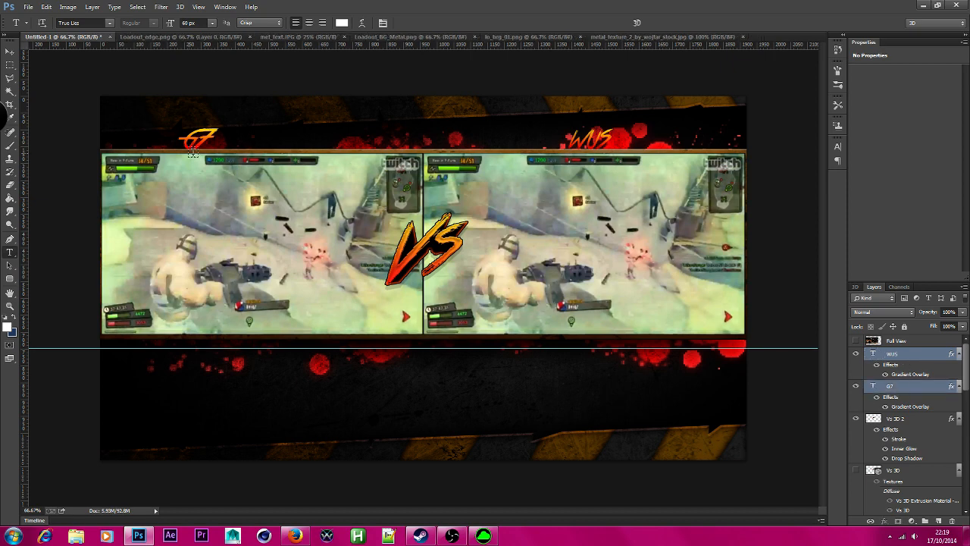
click(10, 51)
mouse_move(215, 149)
mouse_down()
mouse_move(219, 358)
mouse_move(250, 219)
mouse_move(242, 118)
mouse_move(249, 237)
mouse_move(246, 161)
mouse_move(131, 327)
mouse_move(138, 329)
mouse_move(153, 160)
mouse_move(220, 138)
mouse_up()
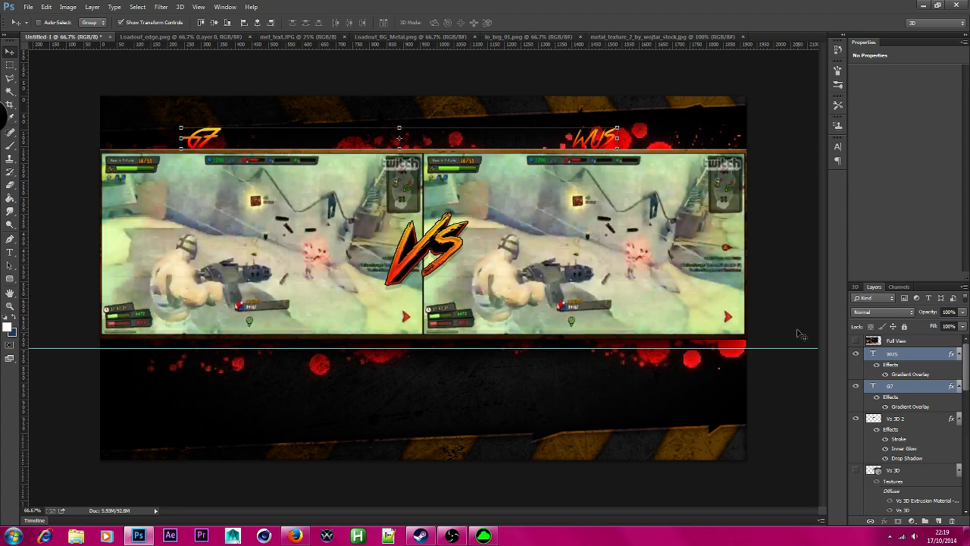
double_click(944, 359)
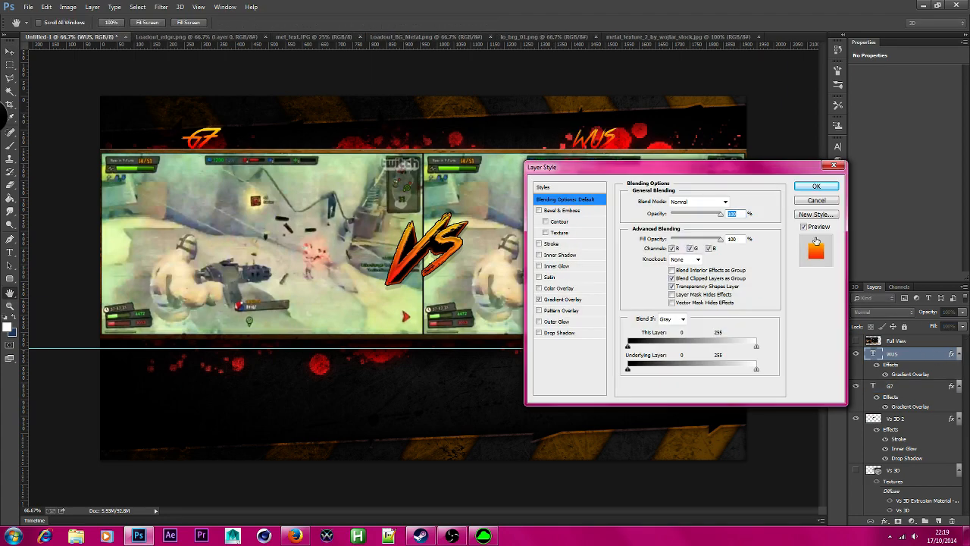
click(572, 244)
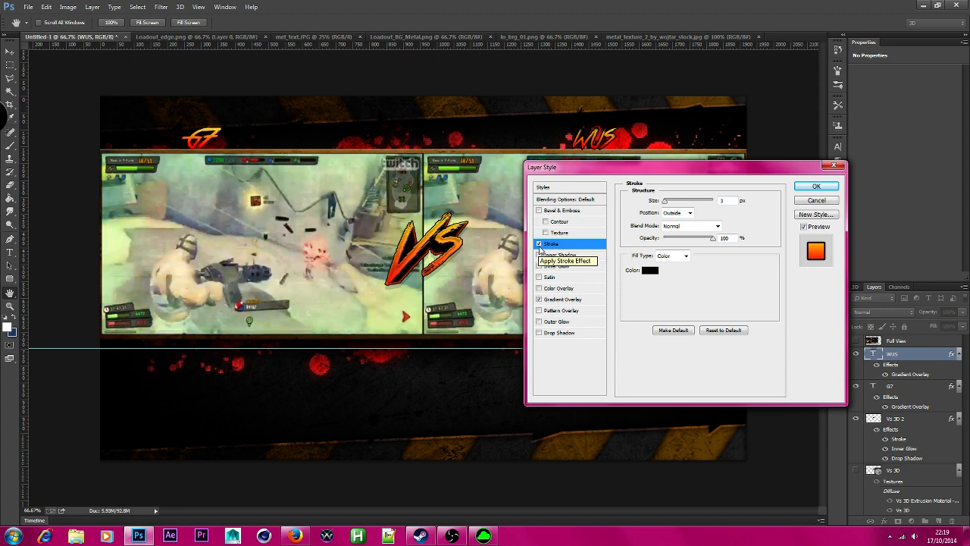
click(539, 243)
click(812, 202)
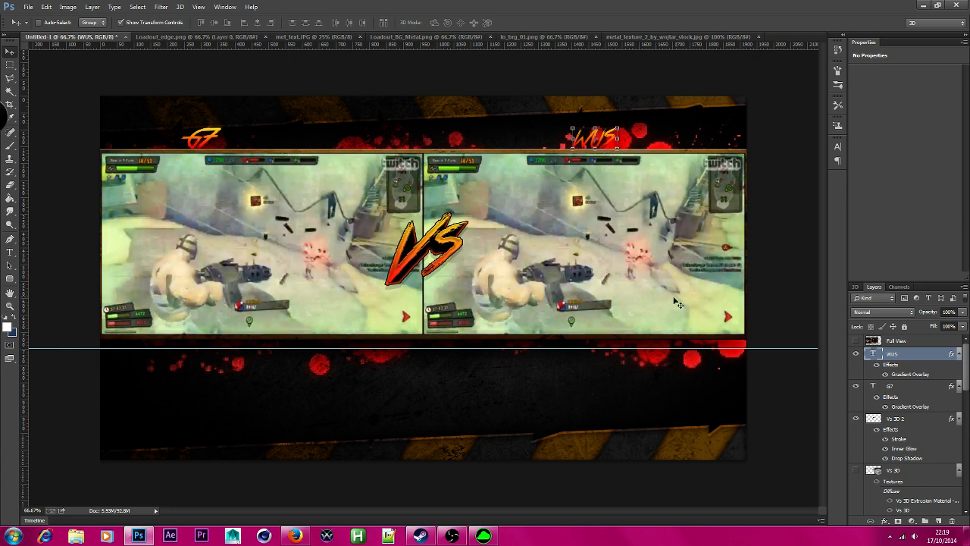
Step: Delete the G7 and WUS text layers together
shift+click(913, 386)
key(4)
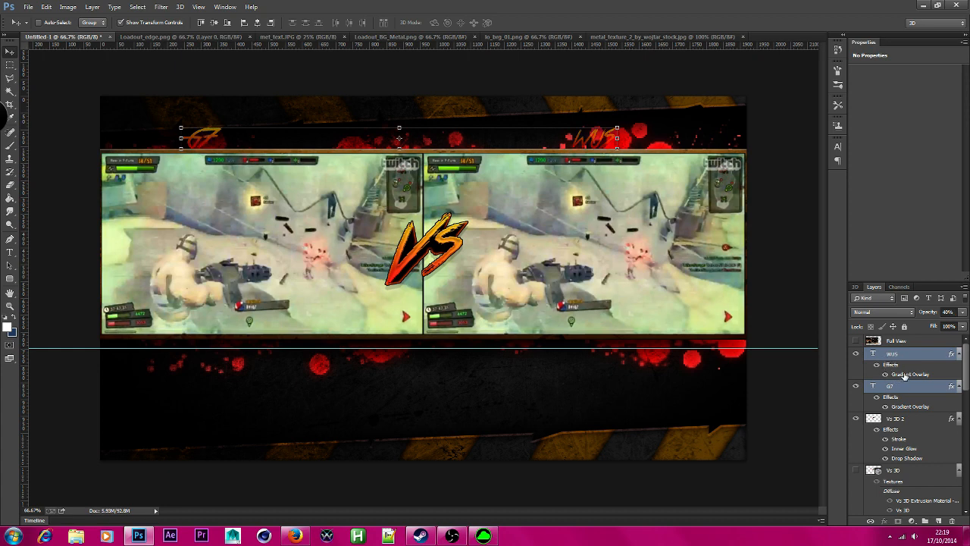
click(952, 520)
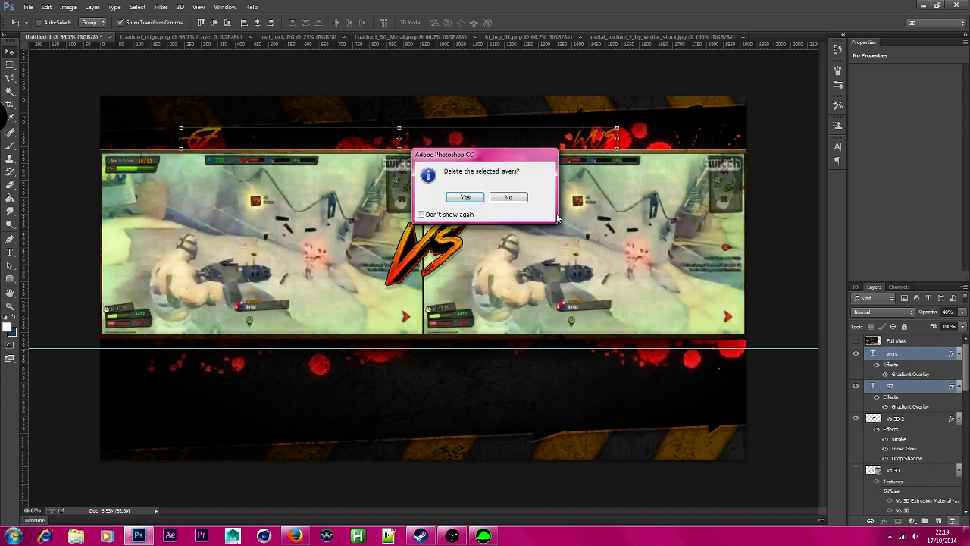
click(462, 196)
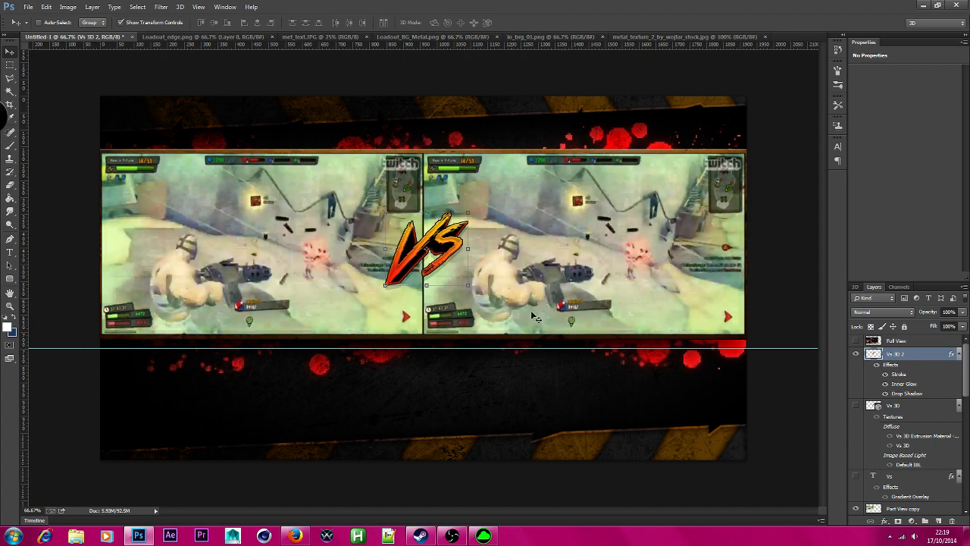
Step: Add a text layer reading Loadout on the dark band above the first game view and select all its characters
click(10, 66)
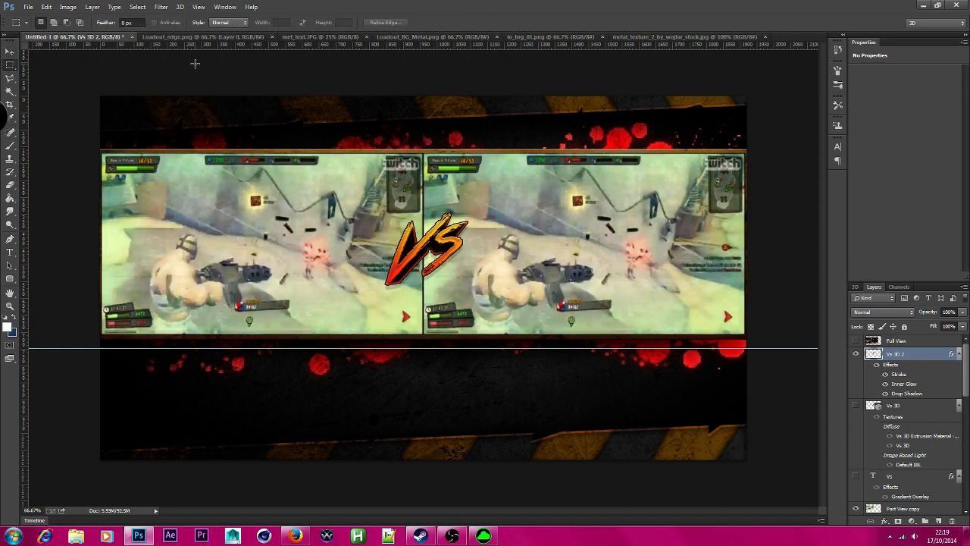
click(10, 253)
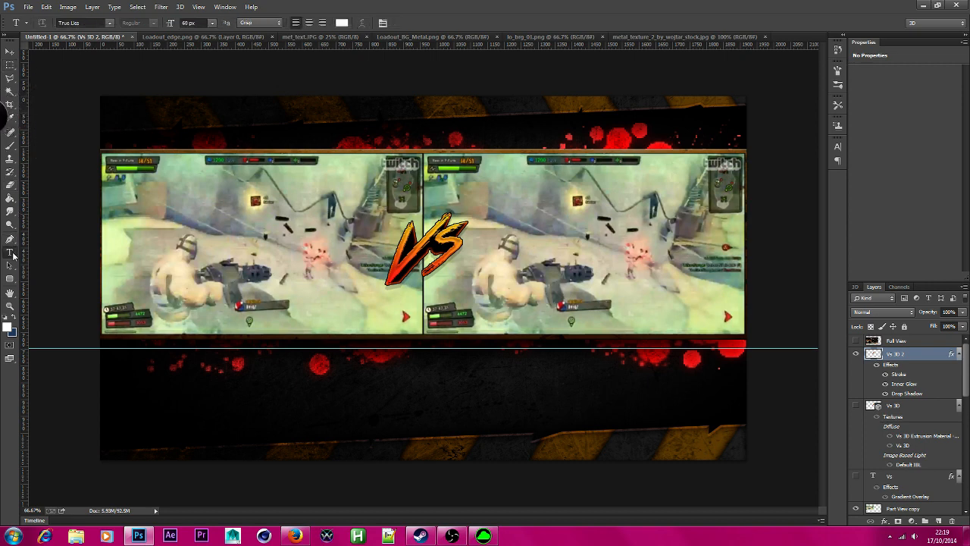
click(182, 136)
text(Lo)
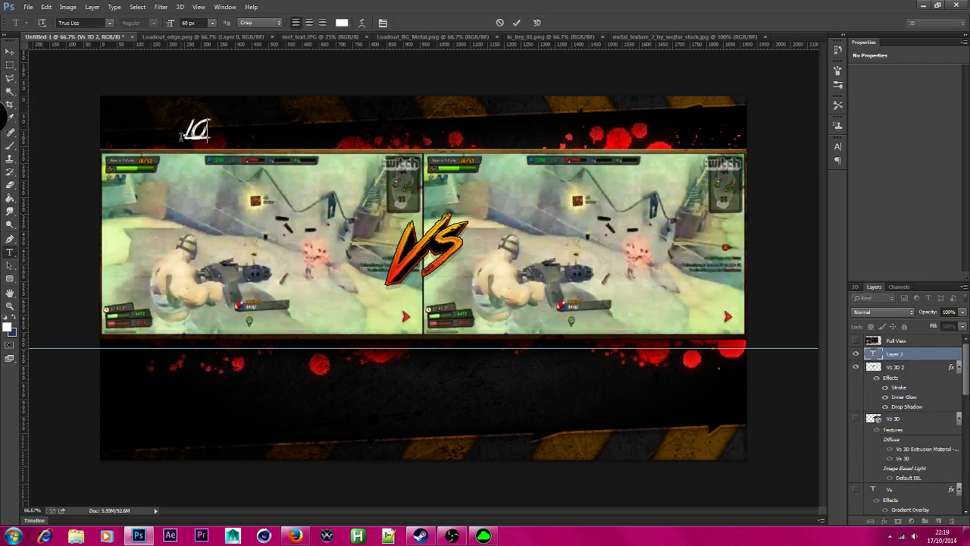
key(BackSpace)
text(oadout)
key(BackSpace)
key(BackSpace)
key(BackSpace)
key(BackSpace)
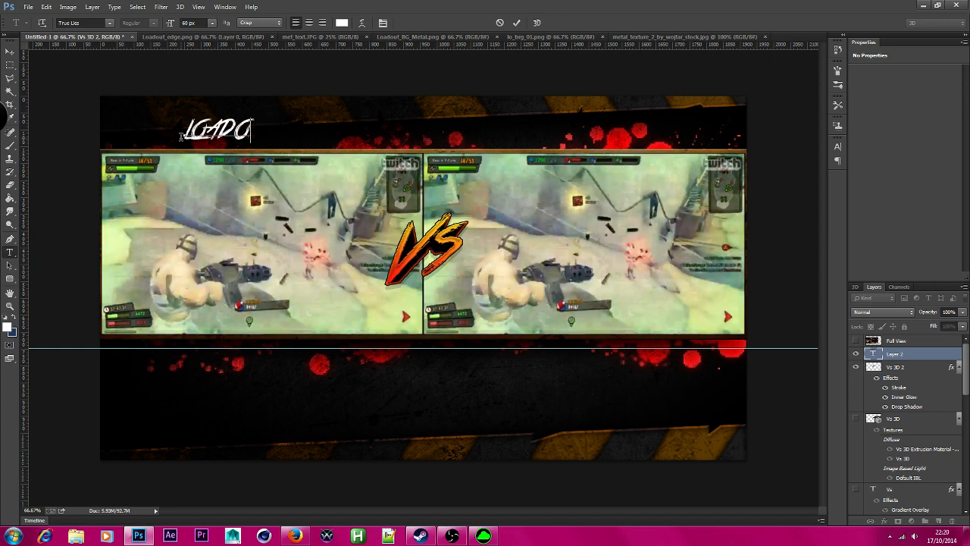
text(dout)
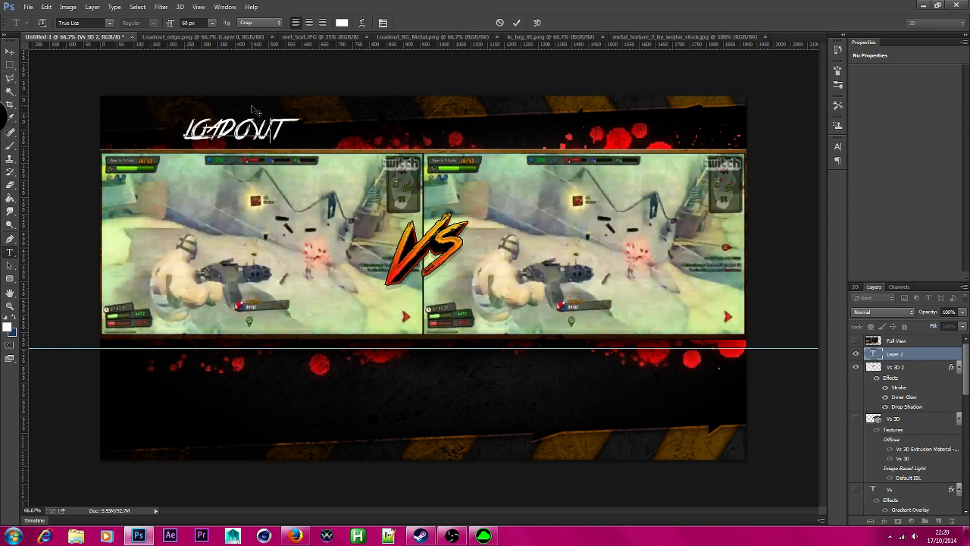
key(BackSpace)
key(BackSpace)
text(ut)
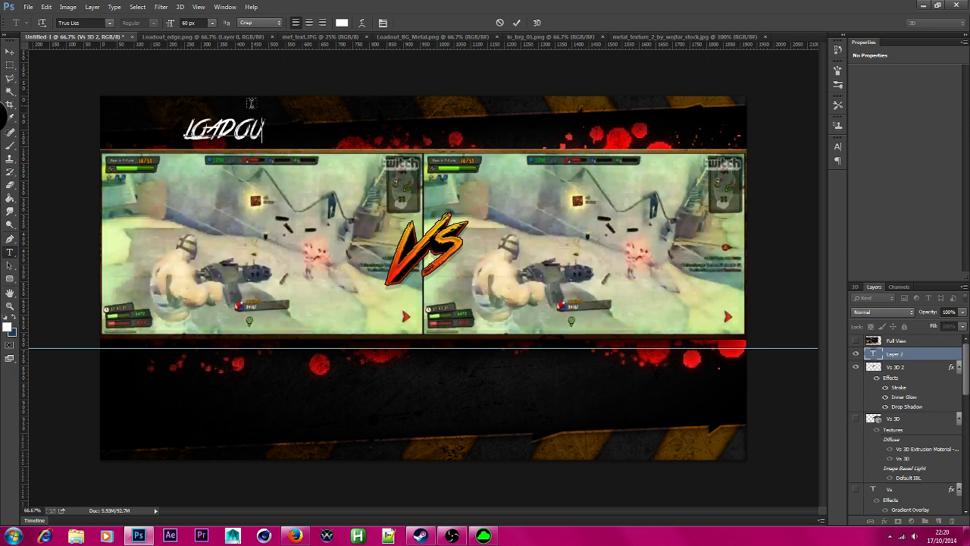
drag(184, 130, 288, 130)
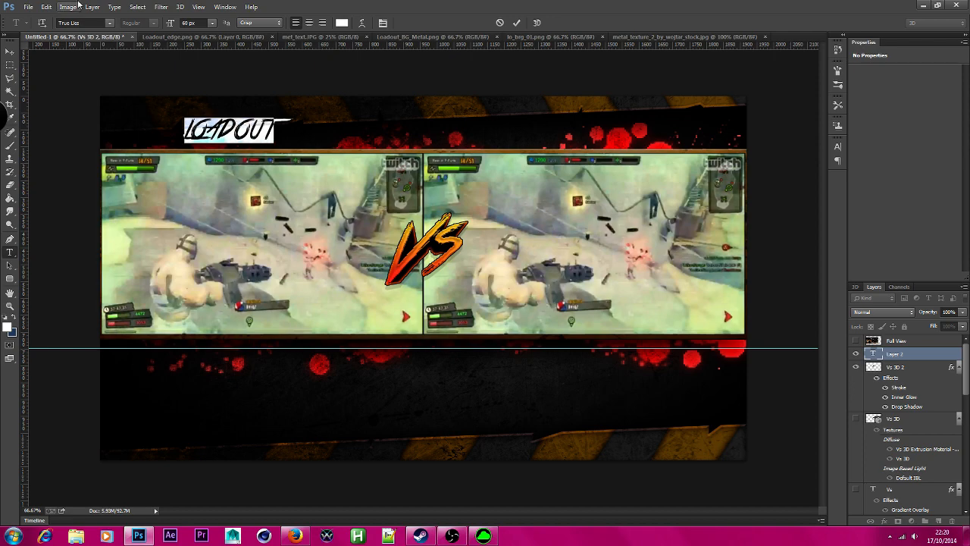
Step: Change the font of the selected LOADOUT title text to LuchitaPayol-LaRuda
click(110, 23)
drag(195, 227, 199, 135)
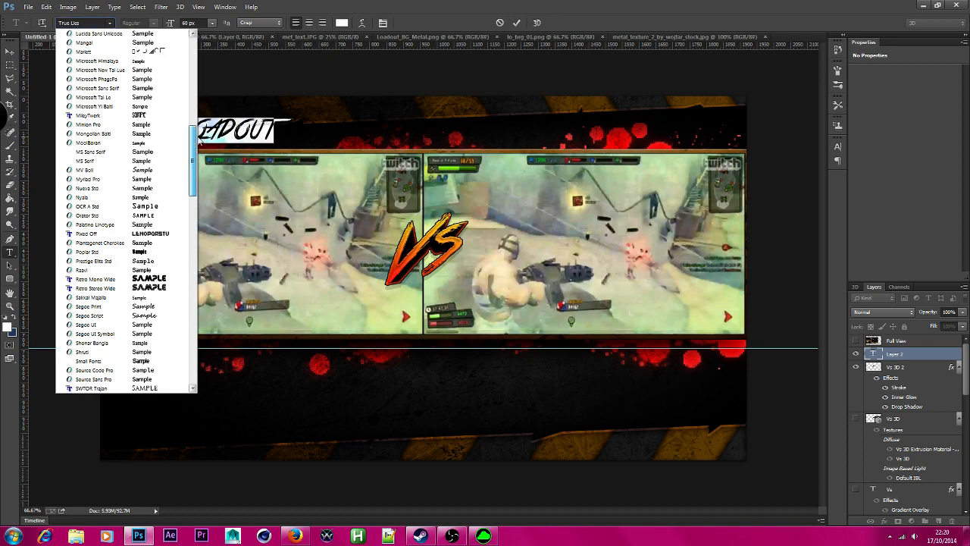
click(199, 135)
click(110, 23)
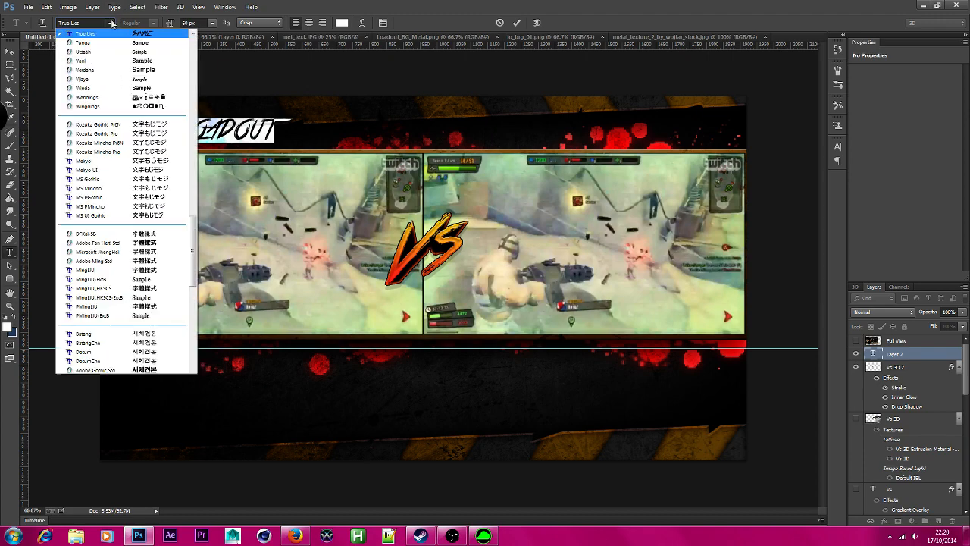
drag(196, 228, 197, 116)
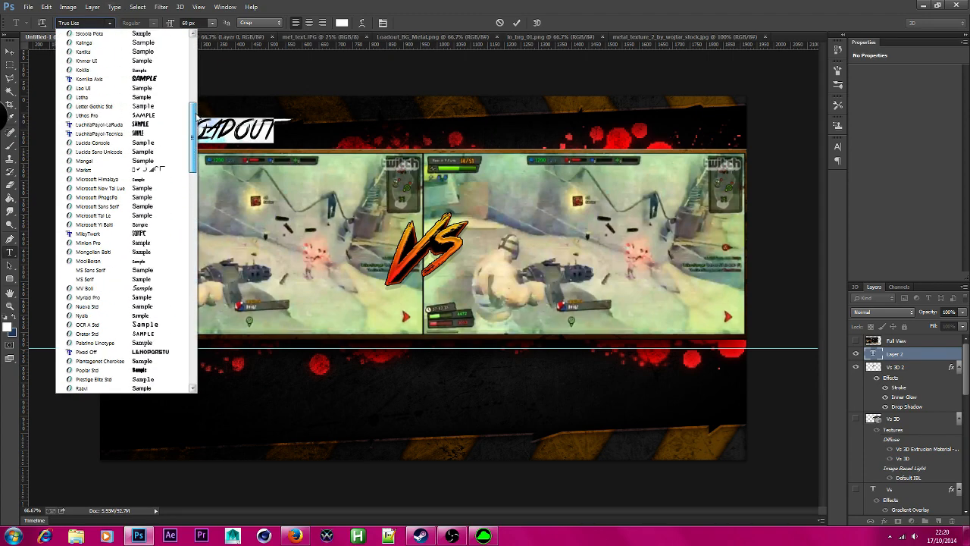
click(150, 128)
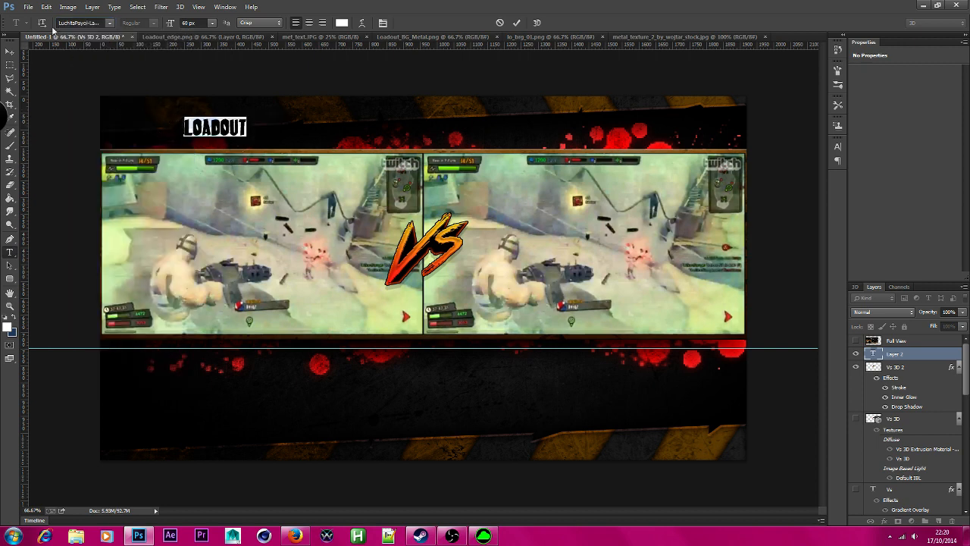
Step: Enlarge the LOADOUT title to about 141% and place it in the middle of the canvas's upper edge
click(11, 52)
drag(237, 132, 461, 120)
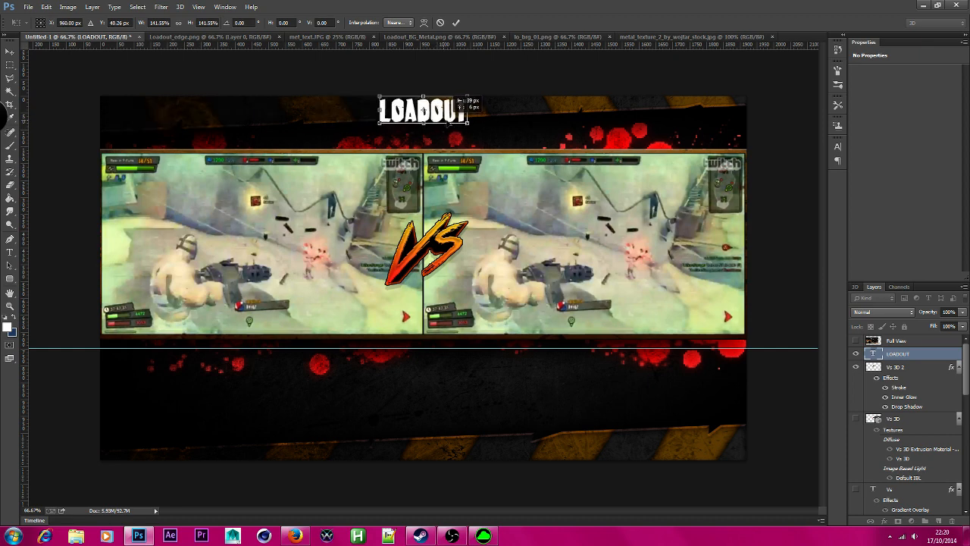
key(Return)
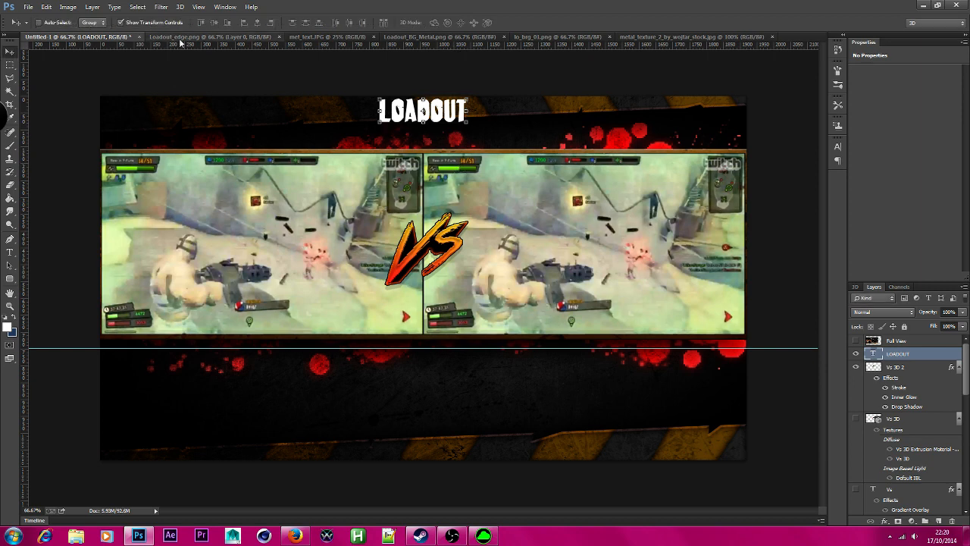
Step: Align the LOADOUT title to the horizontal center of the whole canvas, then clear the selection
click(137, 7)
click(148, 18)
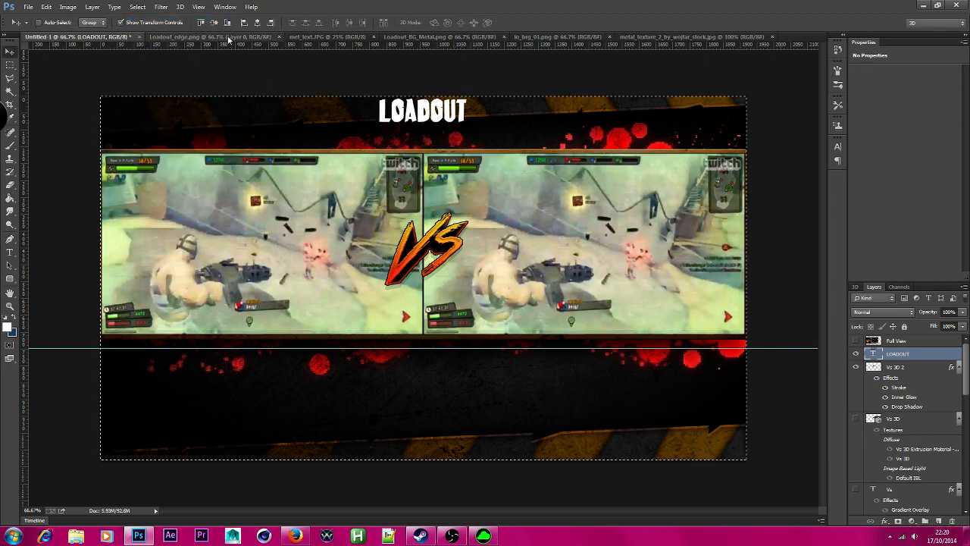
click(255, 25)
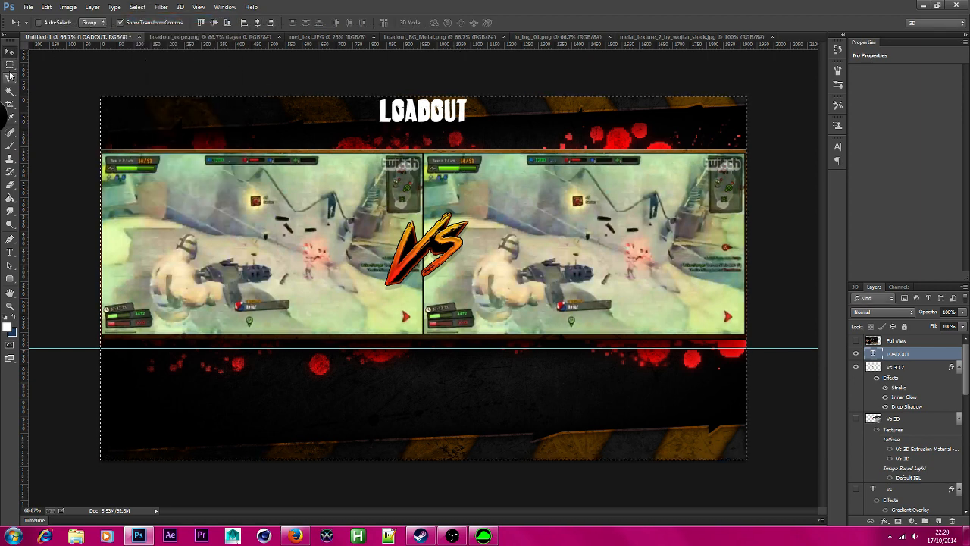
click(10, 78)
click(194, 72)
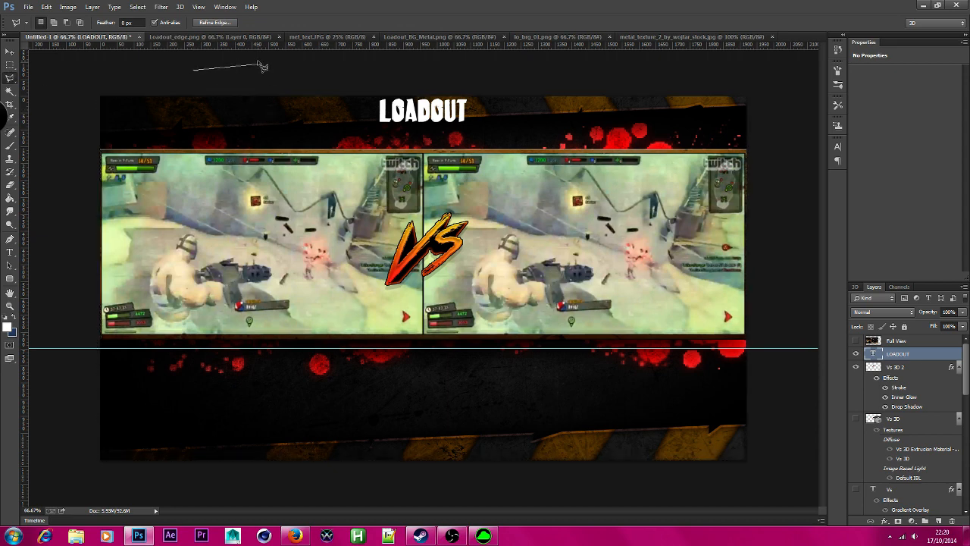
key(Escape)
Step: Add a Gradient Overlay to the LOADOUT layer and set the gradient's starting color stop to red ff1200
double_click(950, 356)
click(565, 300)
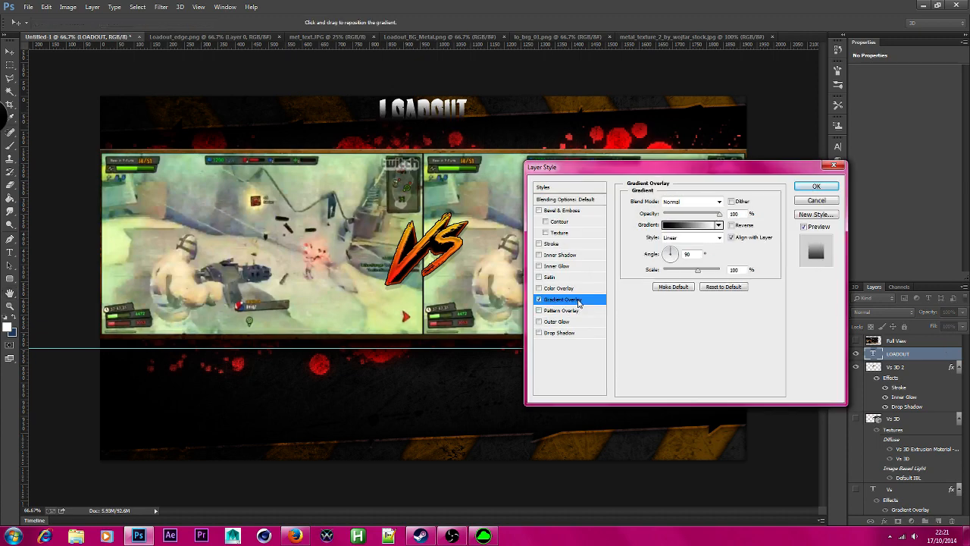
click(686, 225)
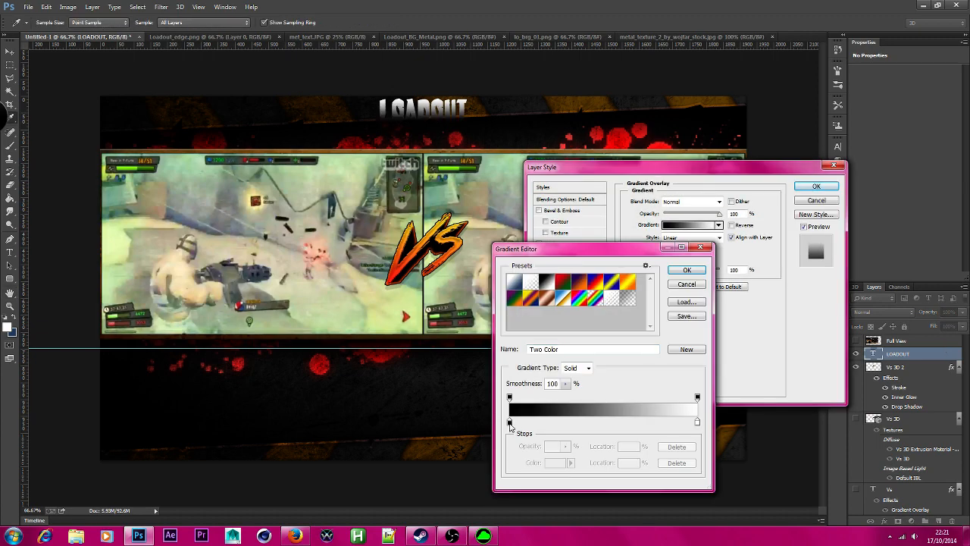
click(509, 422)
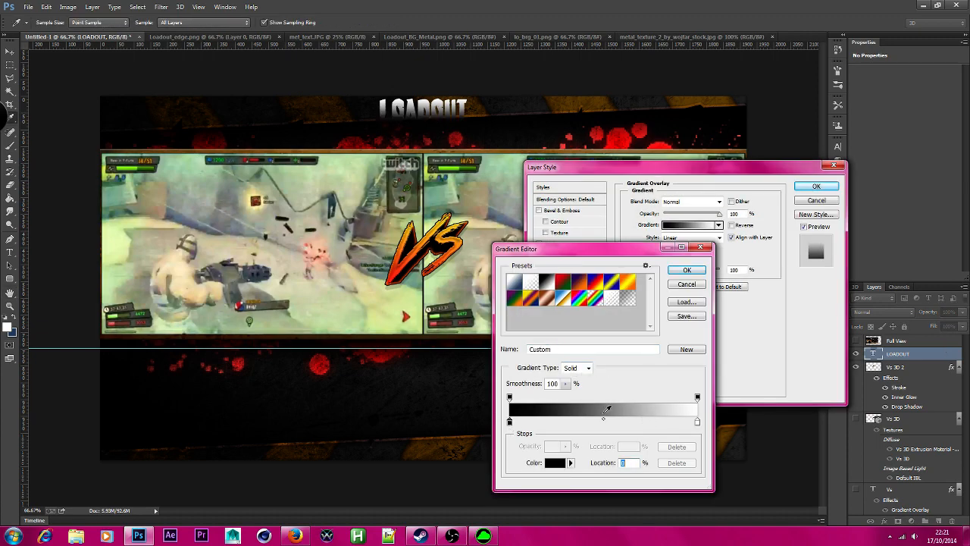
click(554, 463)
click(683, 185)
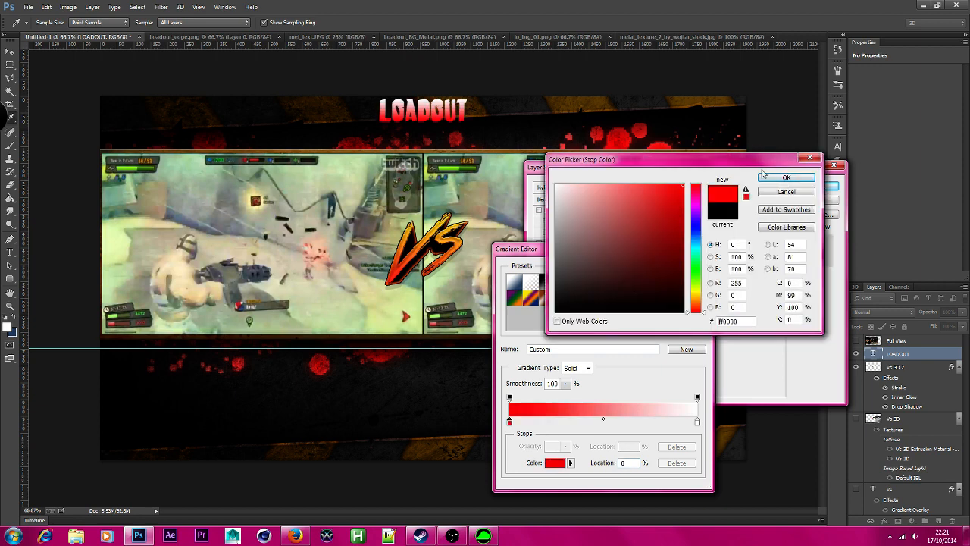
click(703, 311)
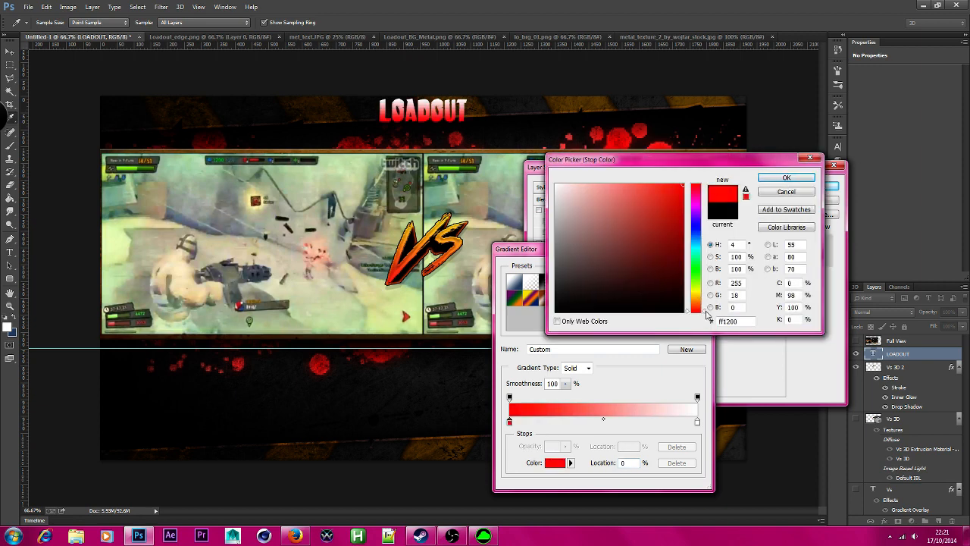
click(787, 178)
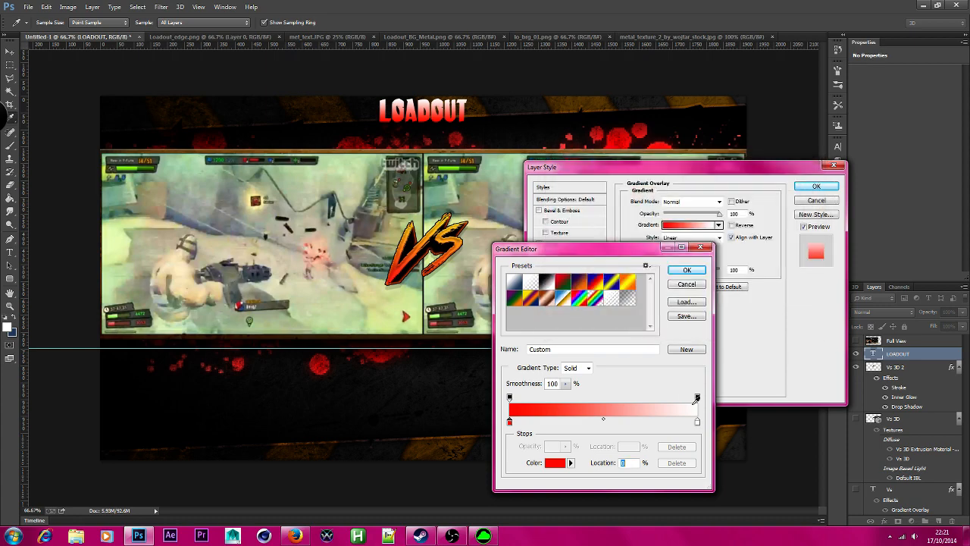
Step: Set the gradient's end color stop to orange-red ff3600 and accept the gradient
click(698, 423)
click(555, 464)
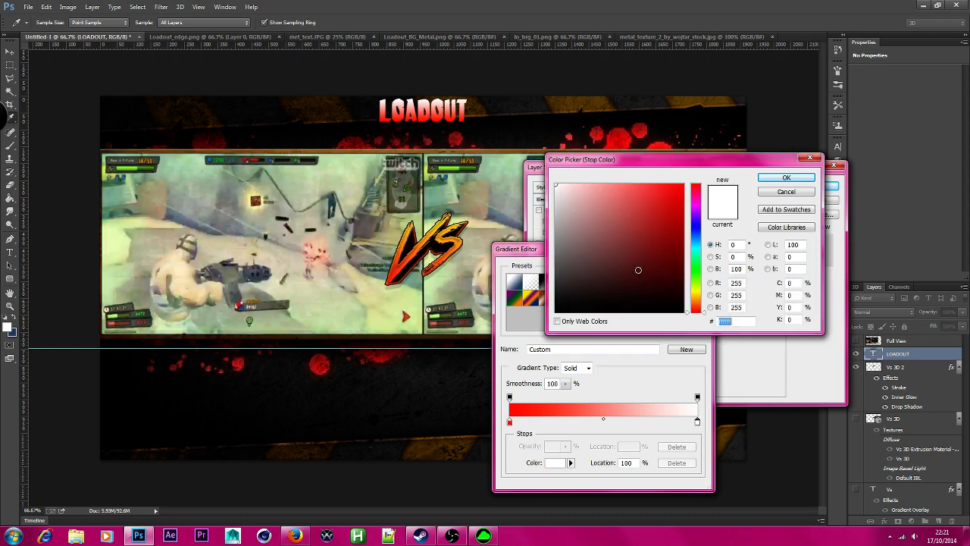
drag(706, 311, 710, 306)
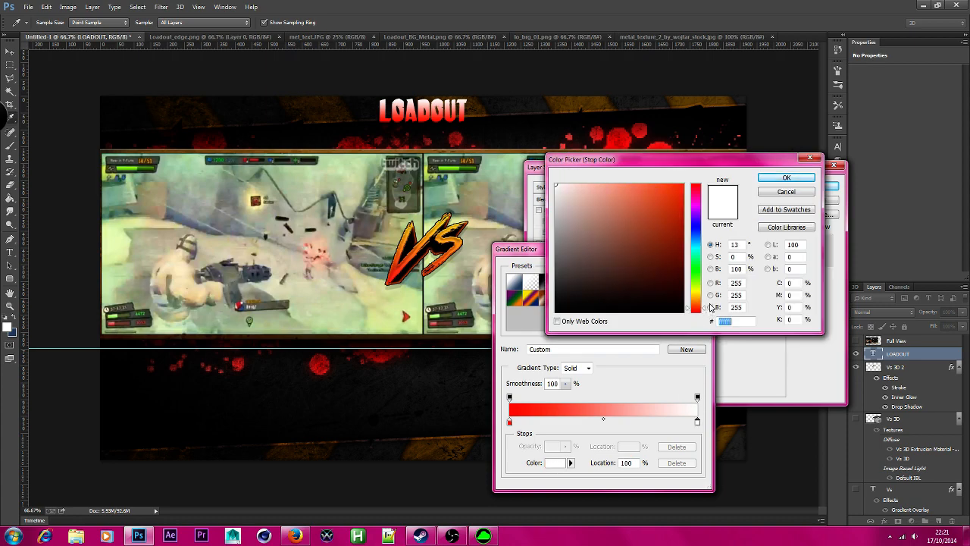
drag(678, 236, 779, 105)
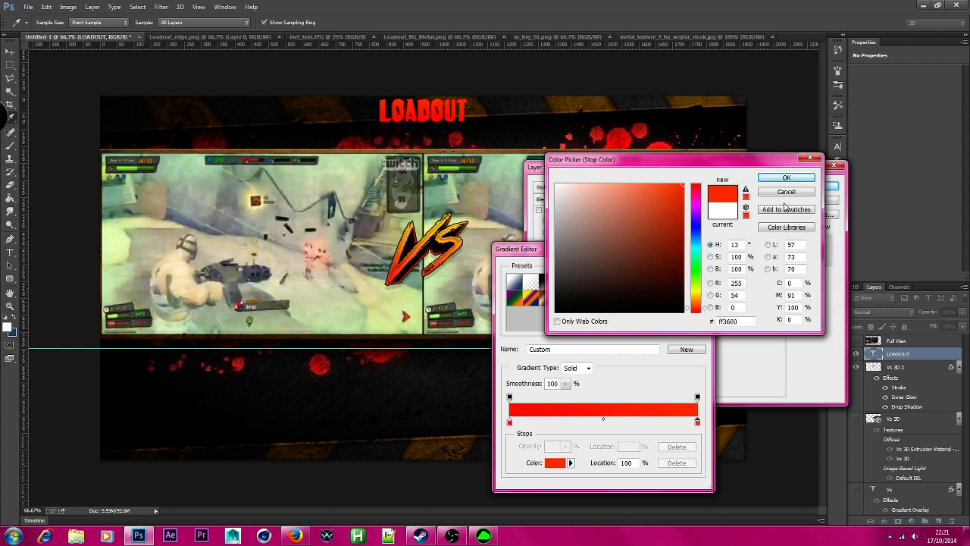
click(798, 179)
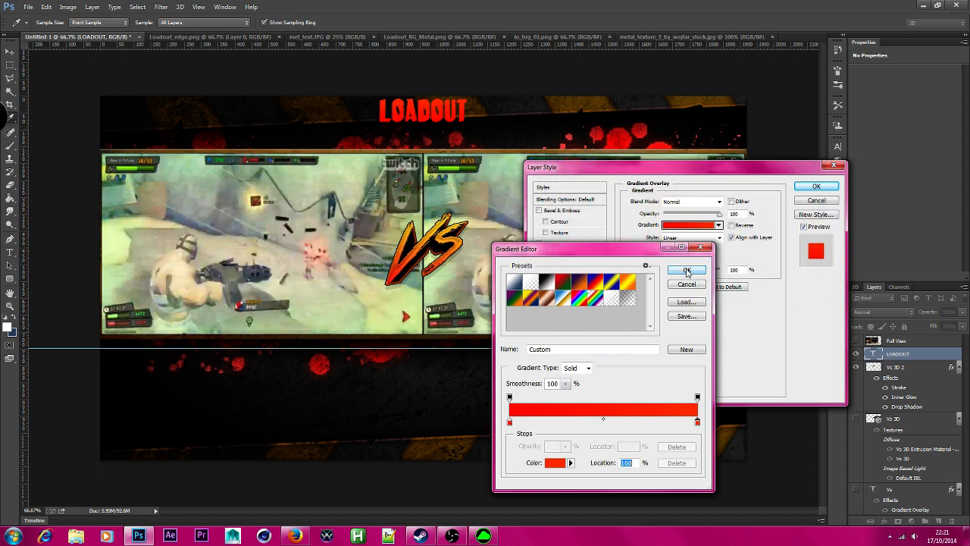
click(688, 272)
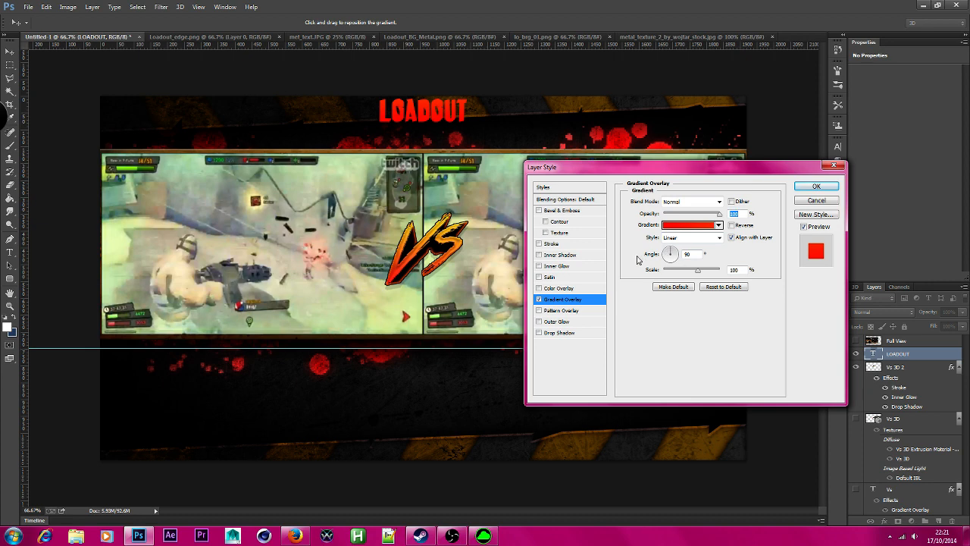
Step: Try an Inner Shadow on the title with 100% opacity, 0 px distance, 29% choke and 0 px size
click(580, 256)
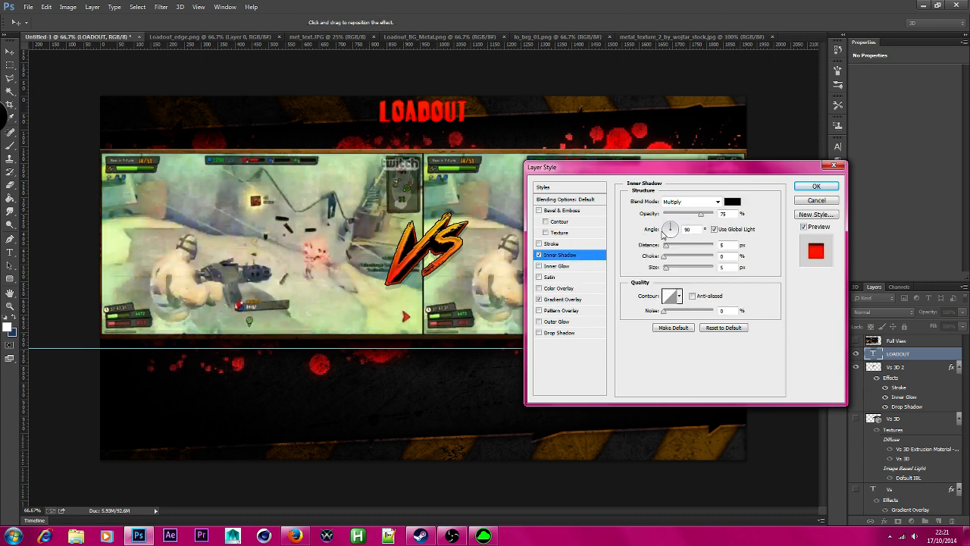
mouse_move(666, 267)
mouse_down()
mouse_move(685, 271)
mouse_move(657, 272)
mouse_move(667, 269)
mouse_up()
drag(702, 215, 750, 228)
mouse_move(665, 259)
mouse_down()
mouse_move(679, 259)
mouse_move(668, 271)
mouse_up()
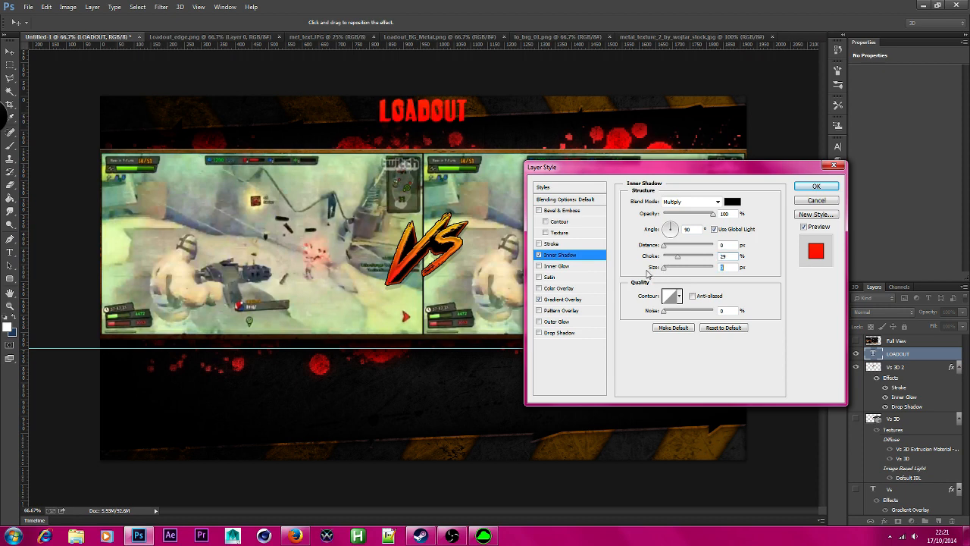
click(539, 255)
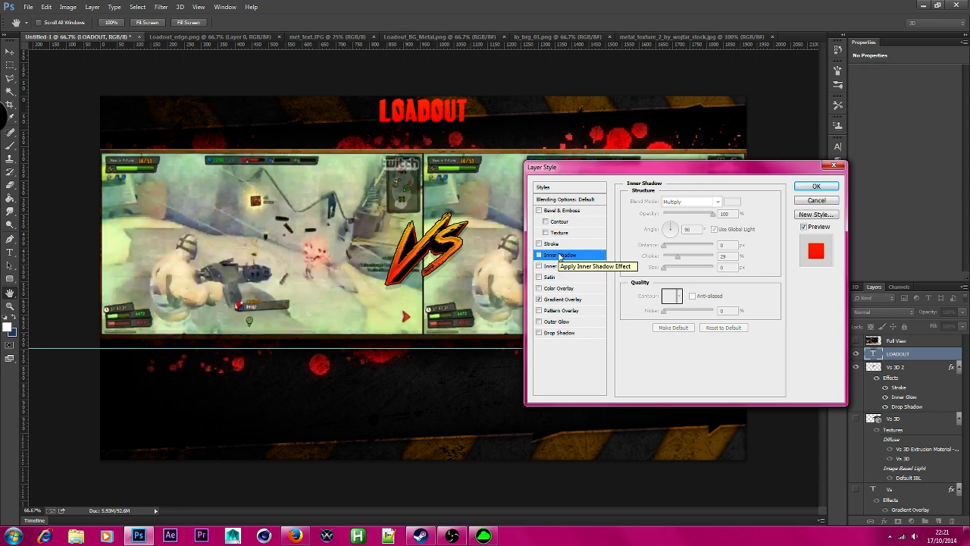
Step: Apply a Chisel Hard Bevel & Emboss to the title with 113% depth, 1 px size and reduced shading opacity
click(588, 212)
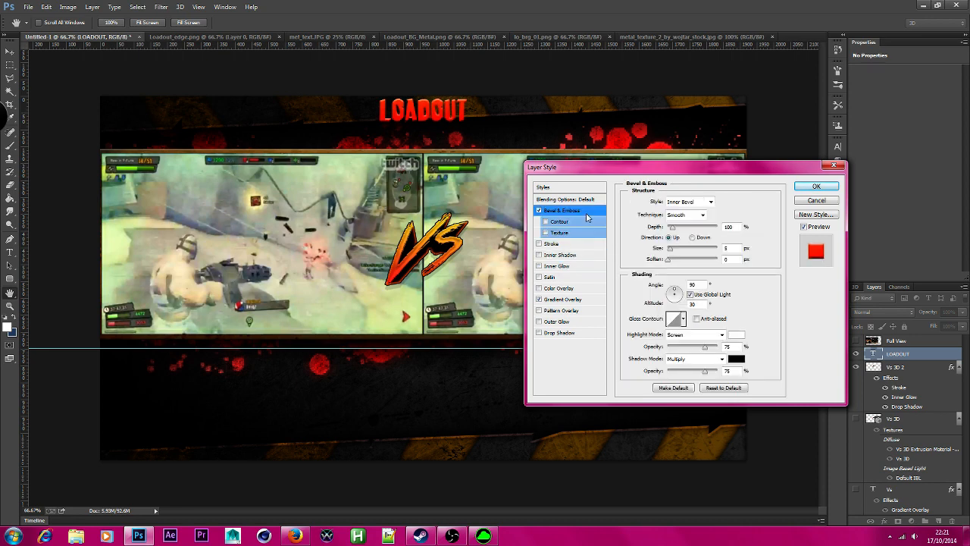
click(692, 216)
click(681, 225)
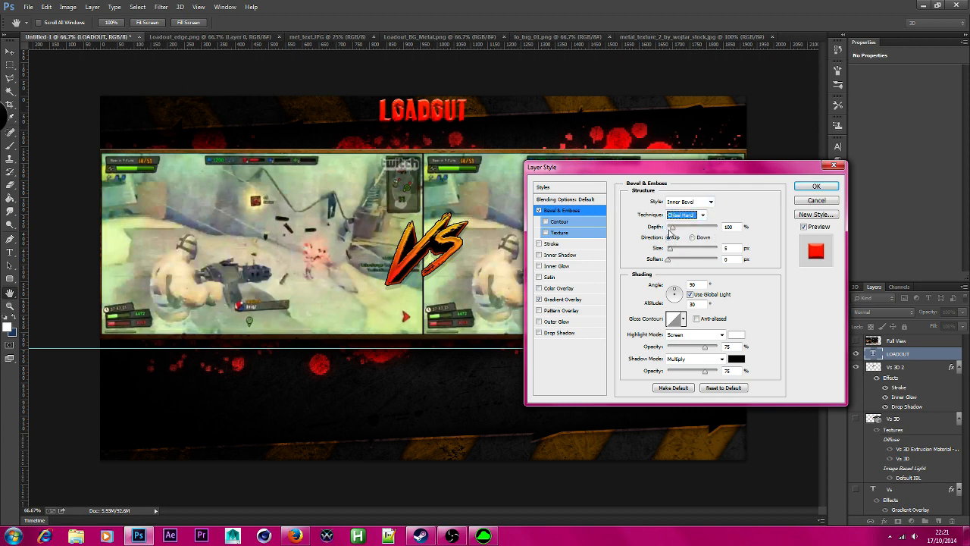
drag(674, 231, 670, 253)
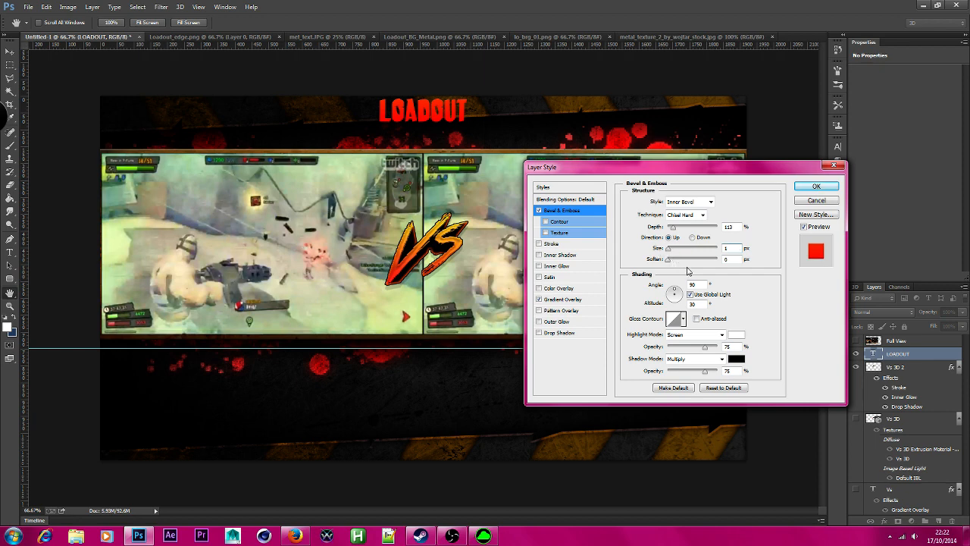
drag(702, 349, 686, 374)
click(816, 186)
Step: Duplicate the LOADOUT text layer as LOADOUT 3D
right_click(927, 360)
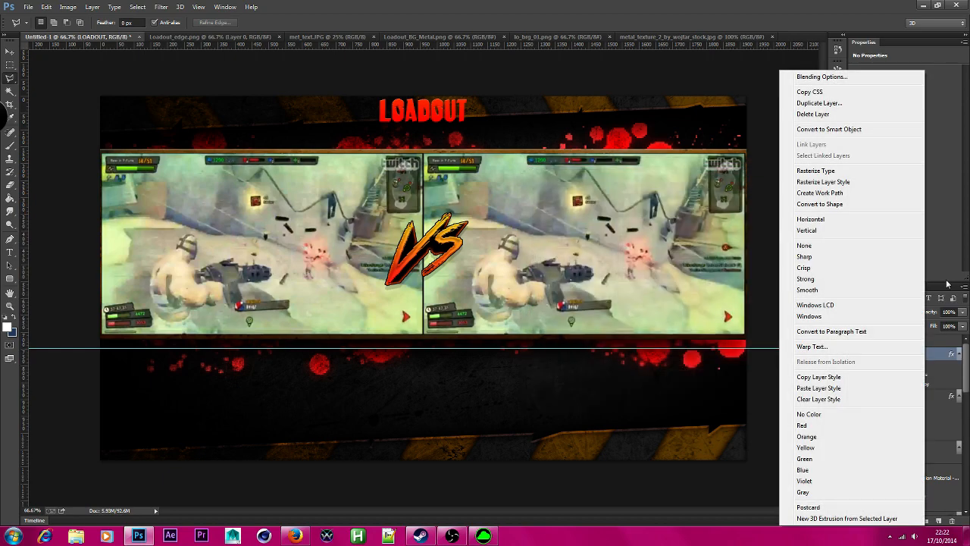
click(855, 101)
click(485, 177)
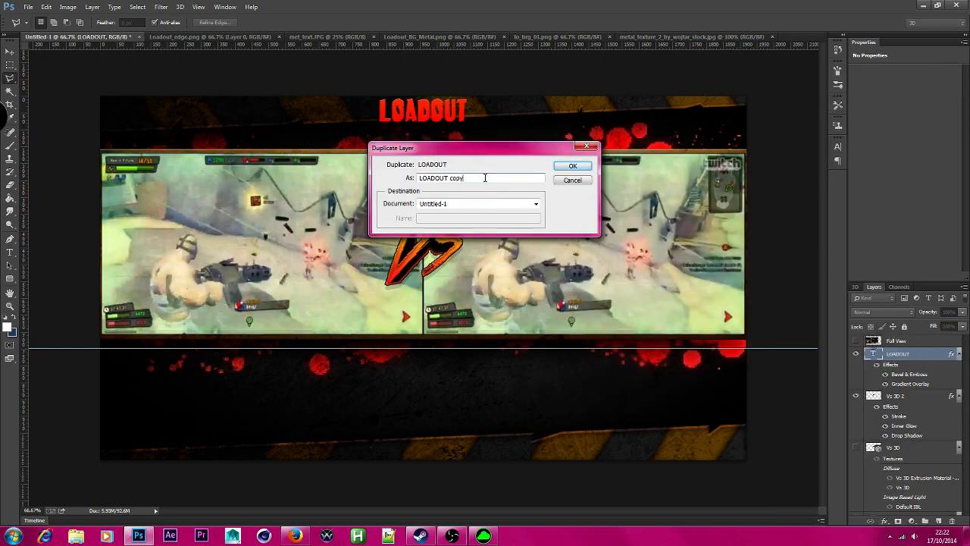
key(BackSpace)
key(BackSpace)
text(3D)
key(Return)
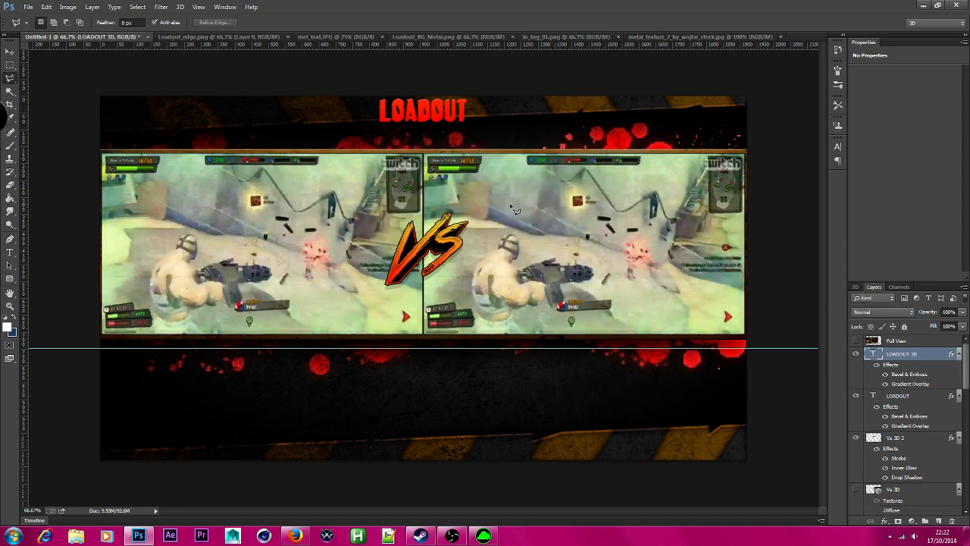
Step: Save the document as Loadout_Tourney_Overlay in Photoshop format with Maximize Compatibility on
click(29, 7)
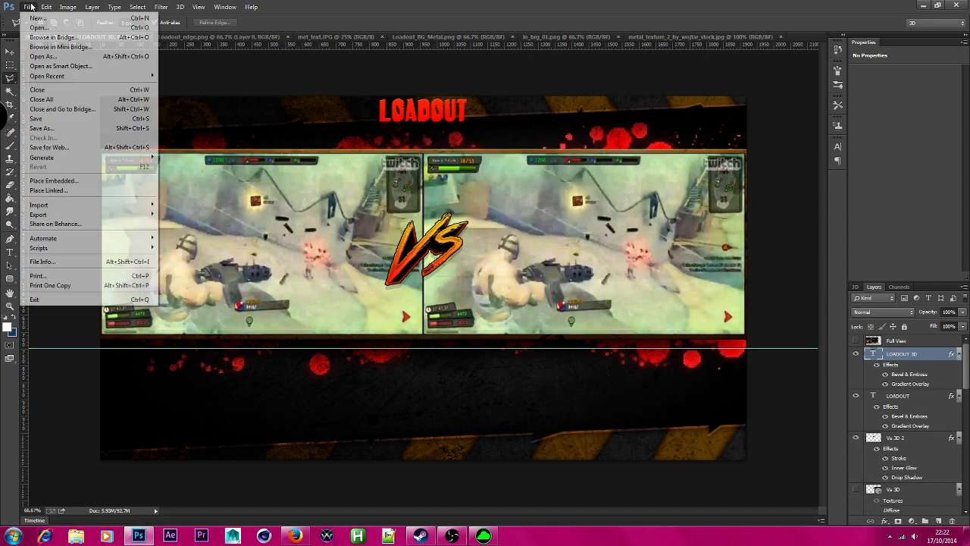
click(69, 131)
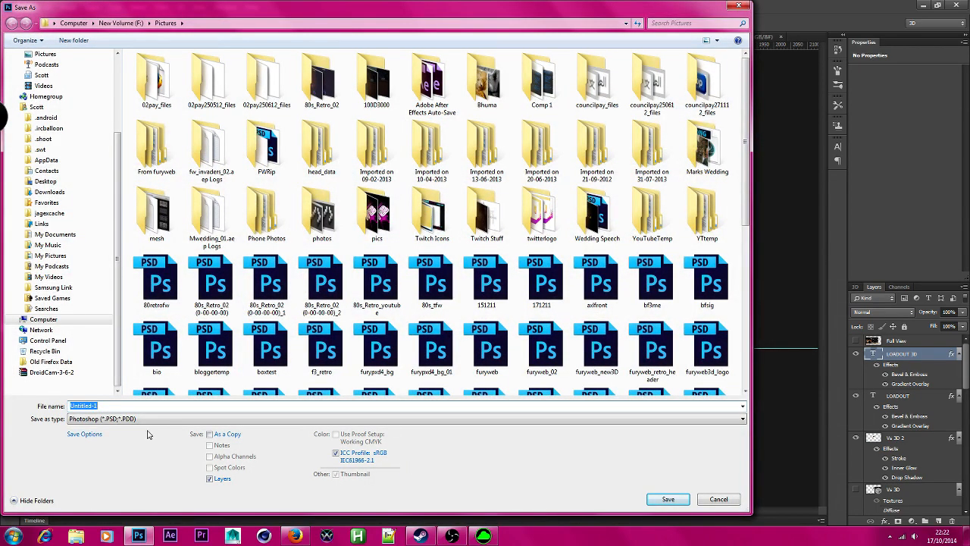
text(Loadout_)
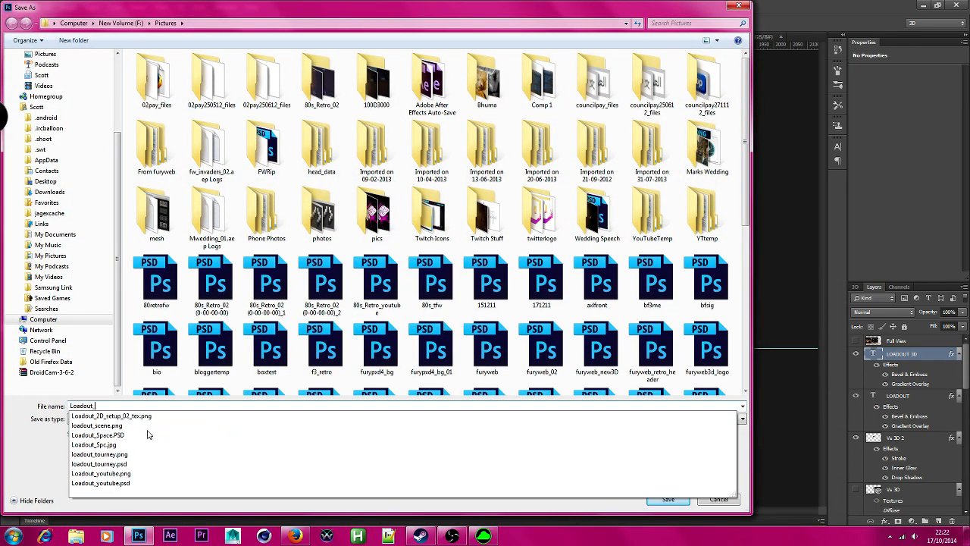
text(Tourney)
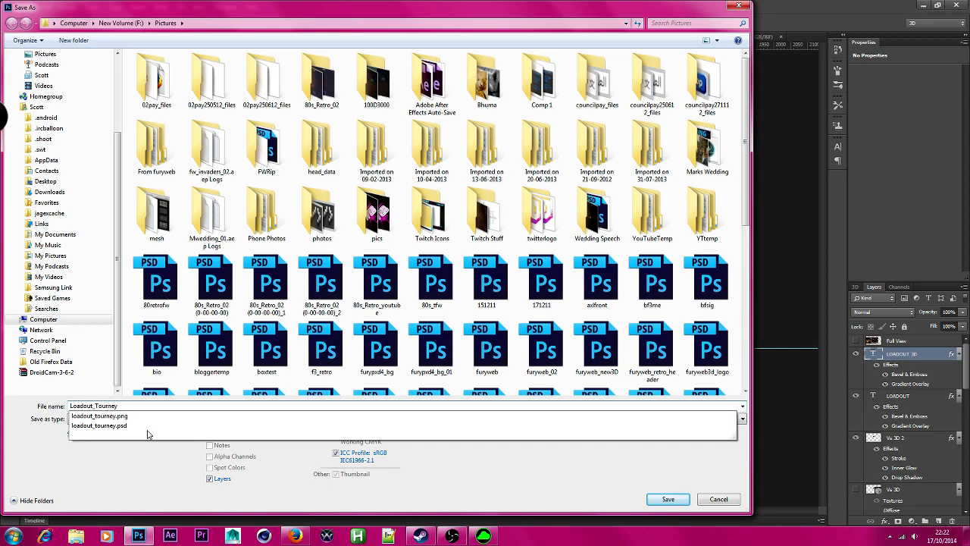
text(_Overlay)
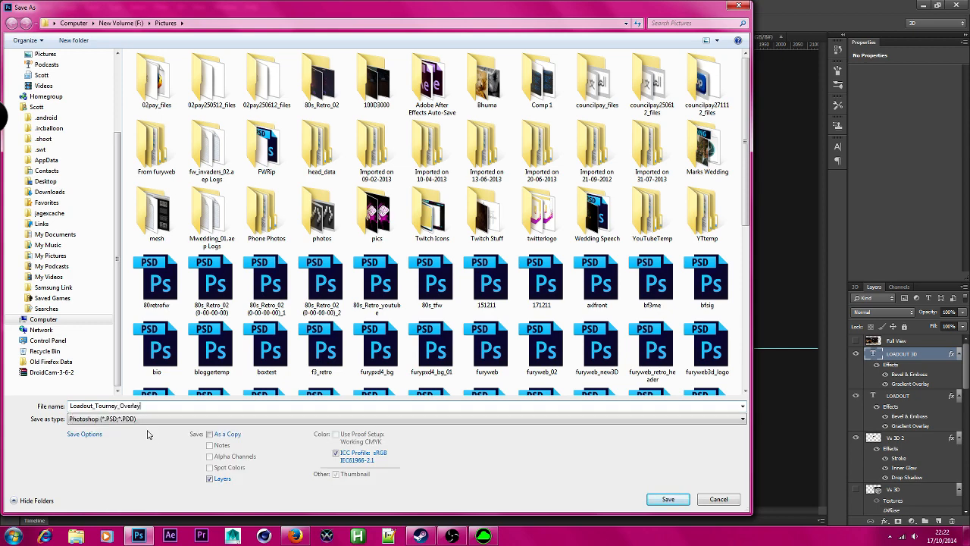
key(Return)
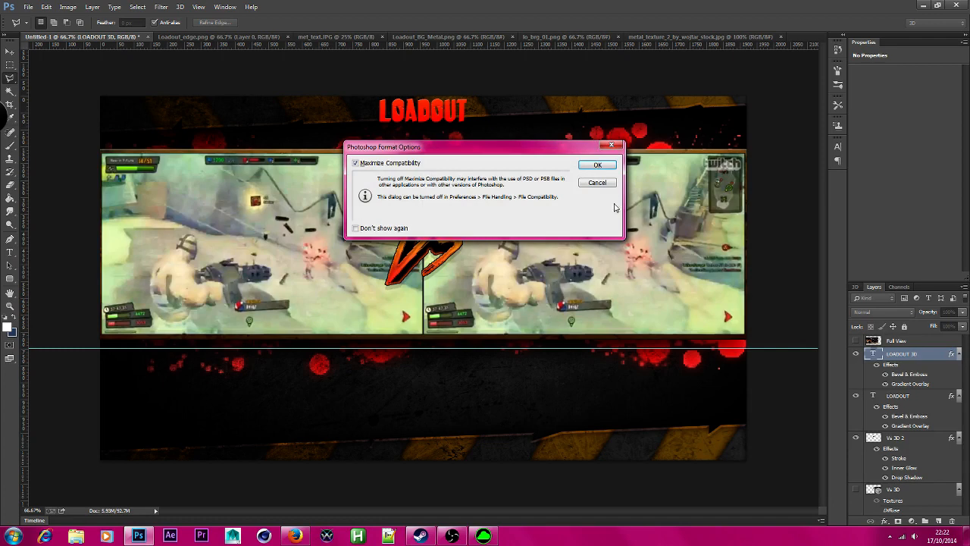
click(598, 166)
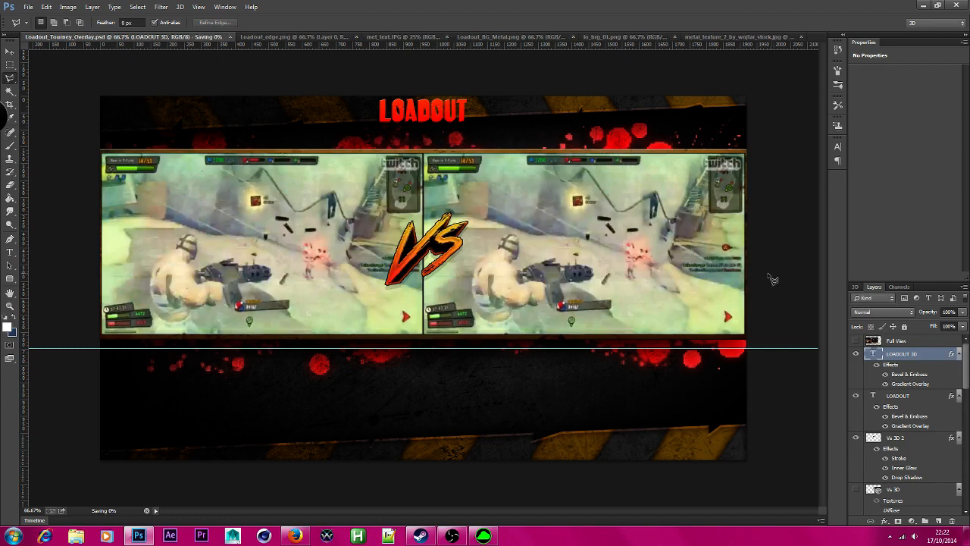
right_click(928, 359)
click(838, 522)
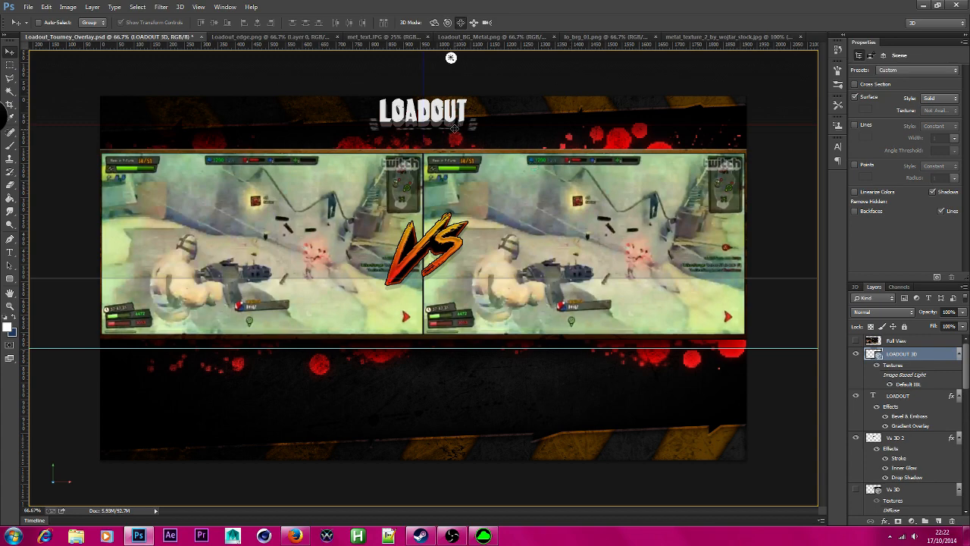
click(47, 7)
click(55, 18)
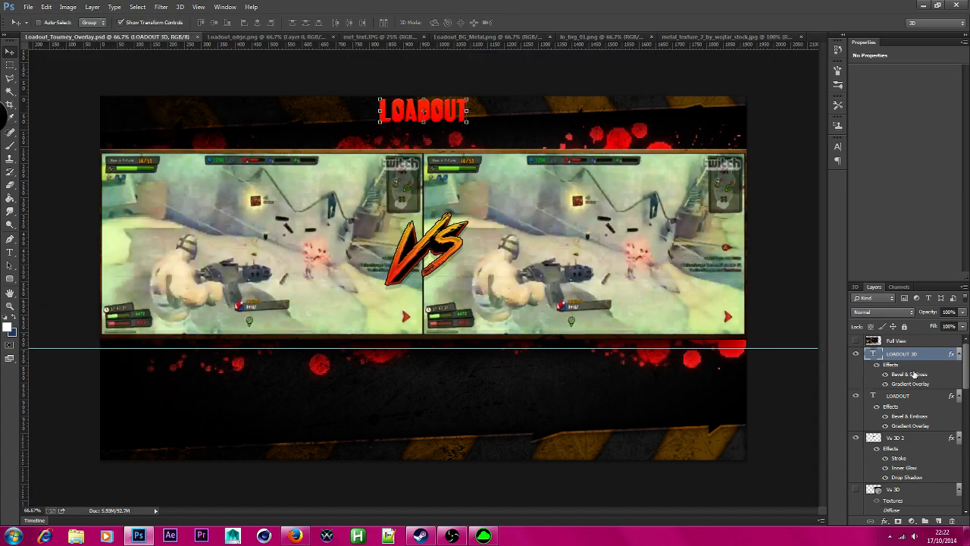
Step: Rasterize the LOADOUT 3D text layer and create a new 3D extrusion from it
right_click(936, 354)
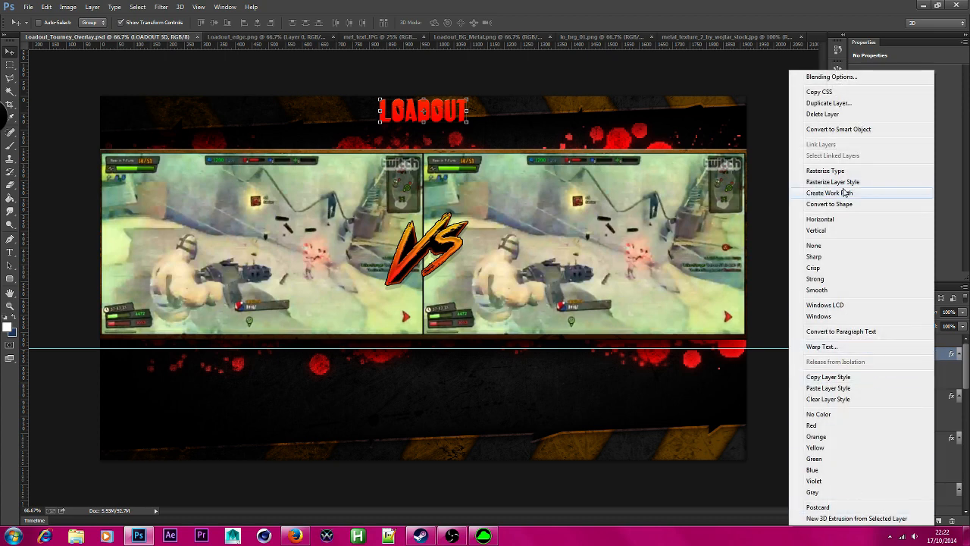
click(864, 171)
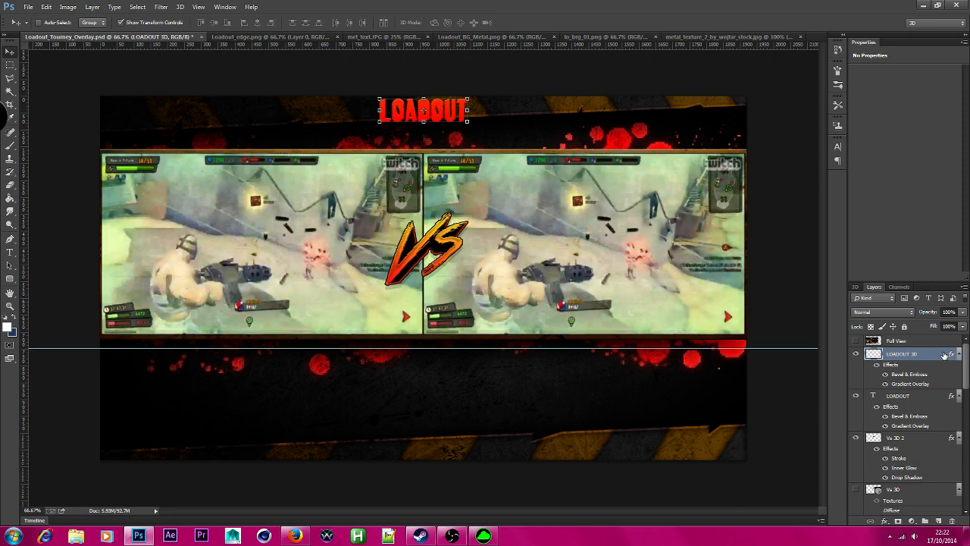
right_click(946, 354)
click(860, 507)
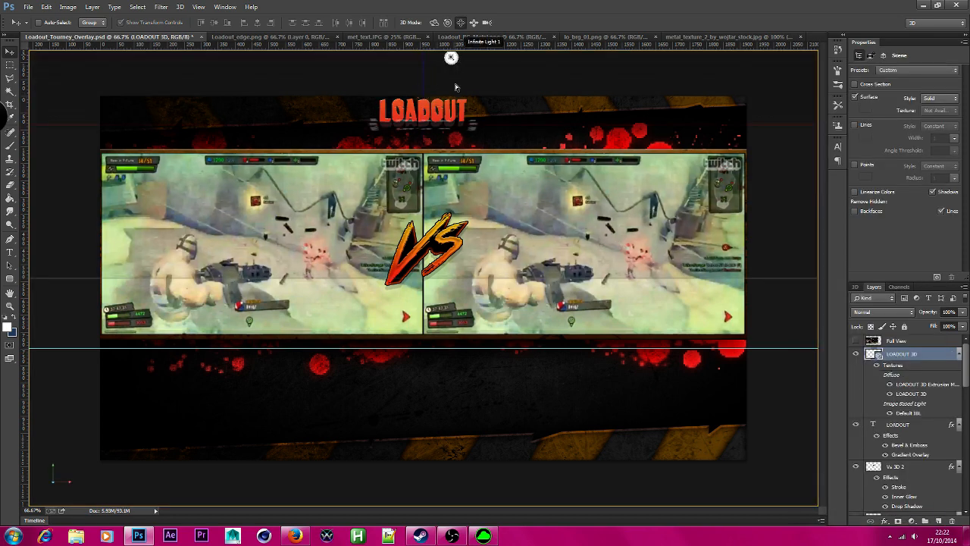
Step: Redirect the infinite light shining on the 3D title and apply the second extrusion shape preset to the LOADOUT 3D mesh
click(451, 57)
mouse_move(388, 389)
mouse_down()
mouse_move(374, 383)
mouse_move(429, 206)
mouse_move(466, 235)
mouse_move(460, 242)
mouse_move(470, 237)
mouse_up()
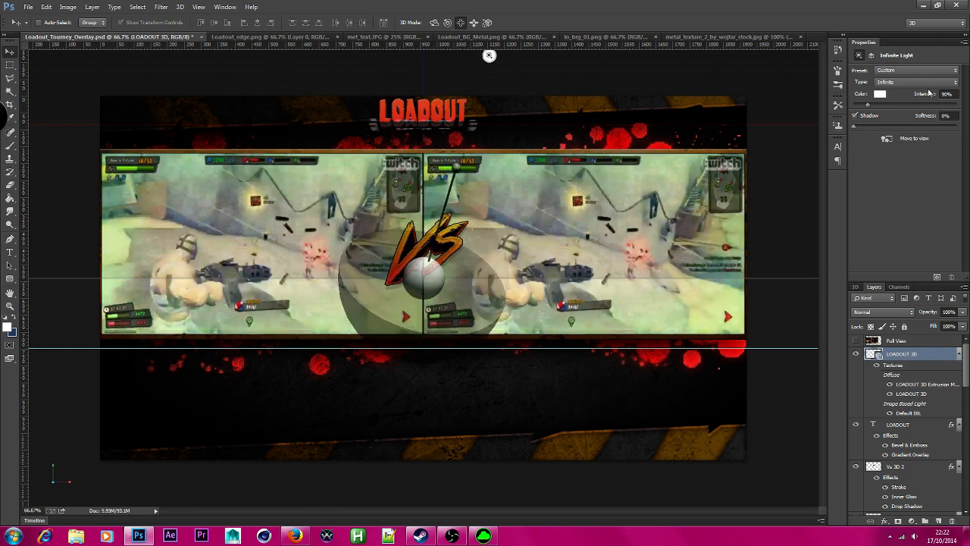
click(855, 286)
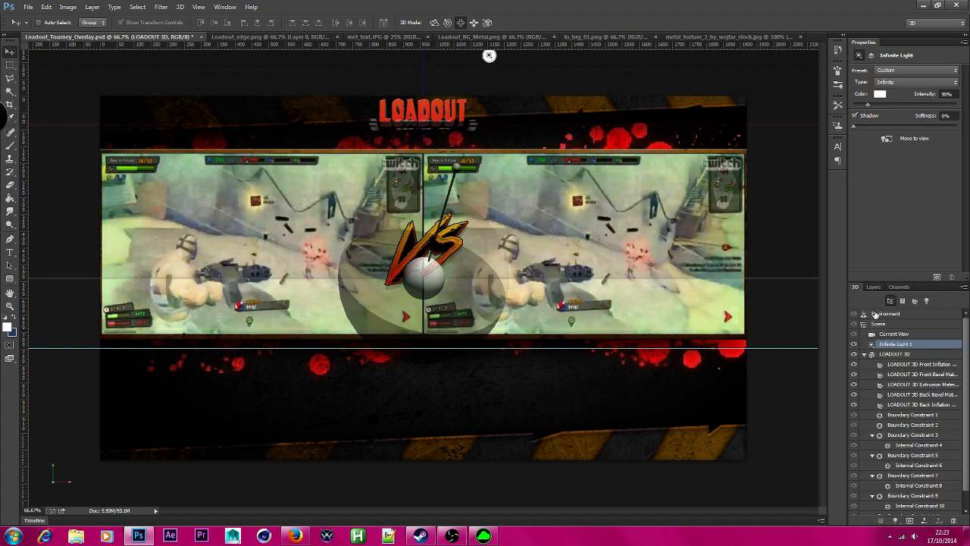
click(899, 354)
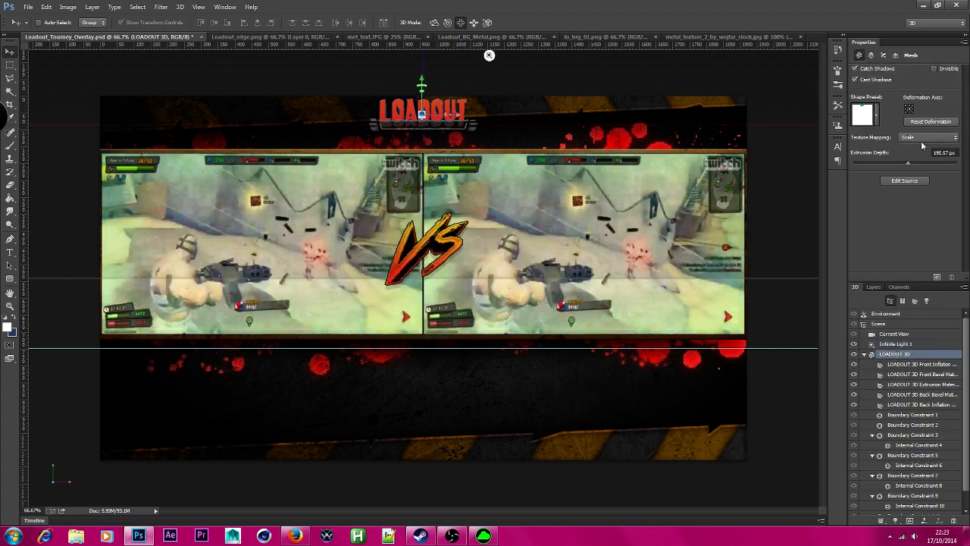
click(878, 113)
click(854, 153)
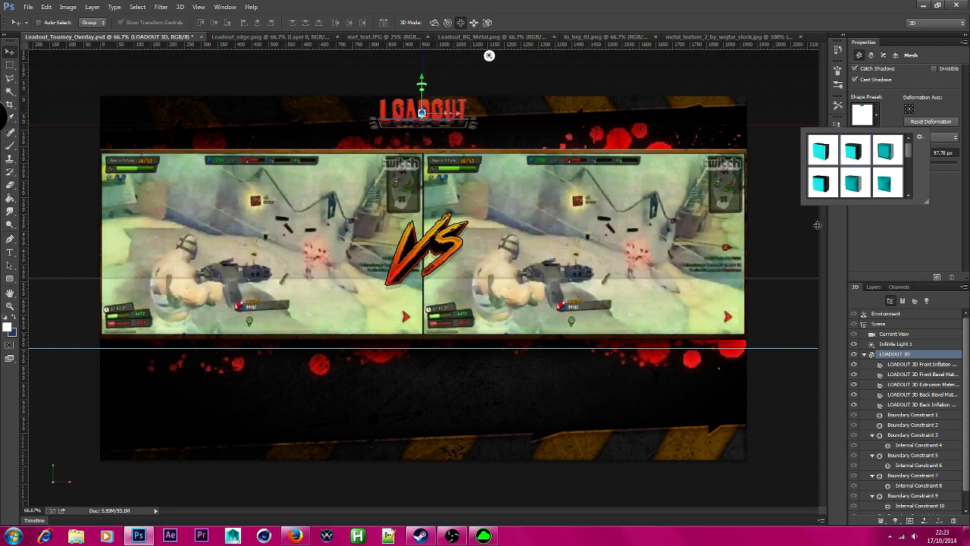
click(886, 225)
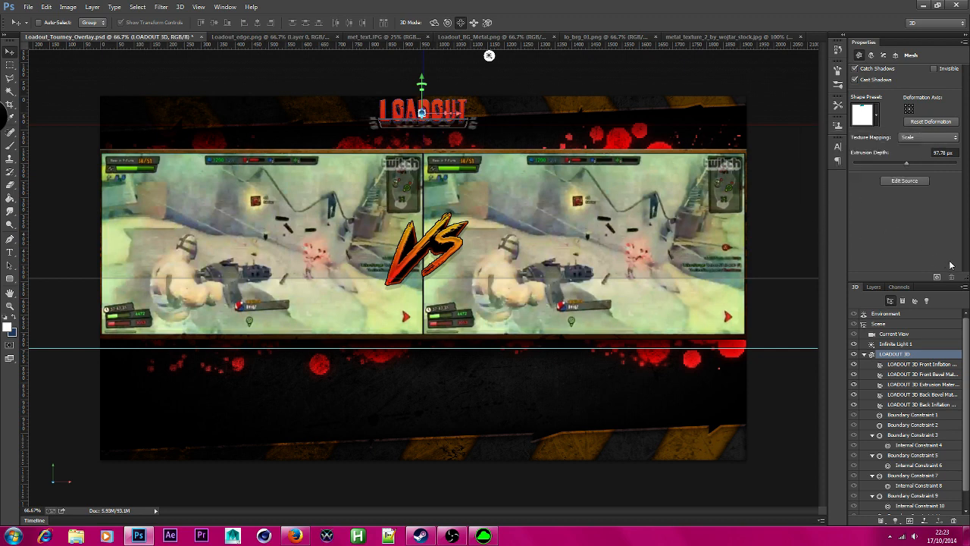
Step: Set the front cap's bevel width to 27% on the LOADOUT 3D mesh
click(883, 55)
click(875, 112)
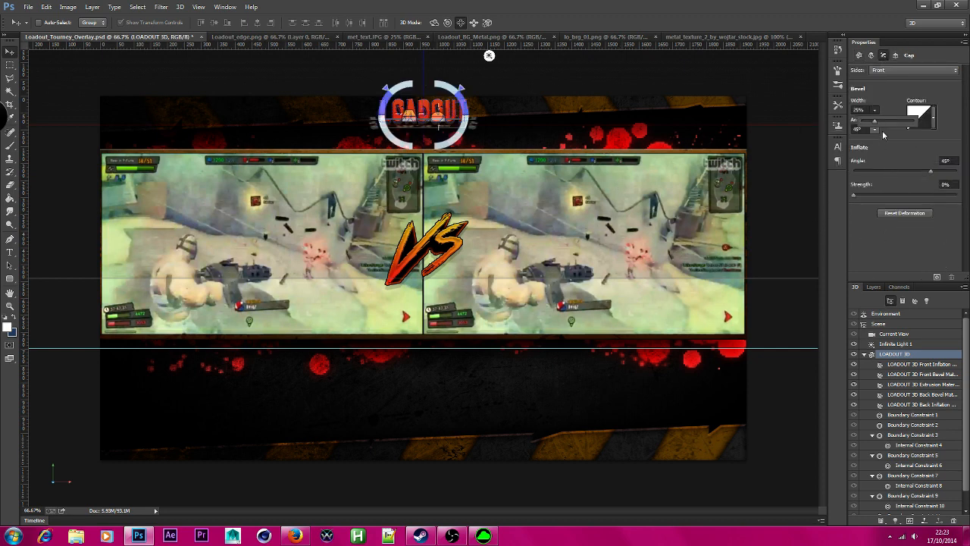
mouse_move(877, 124)
mouse_down()
mouse_move(863, 128)
mouse_move(876, 126)
mouse_up()
click(901, 248)
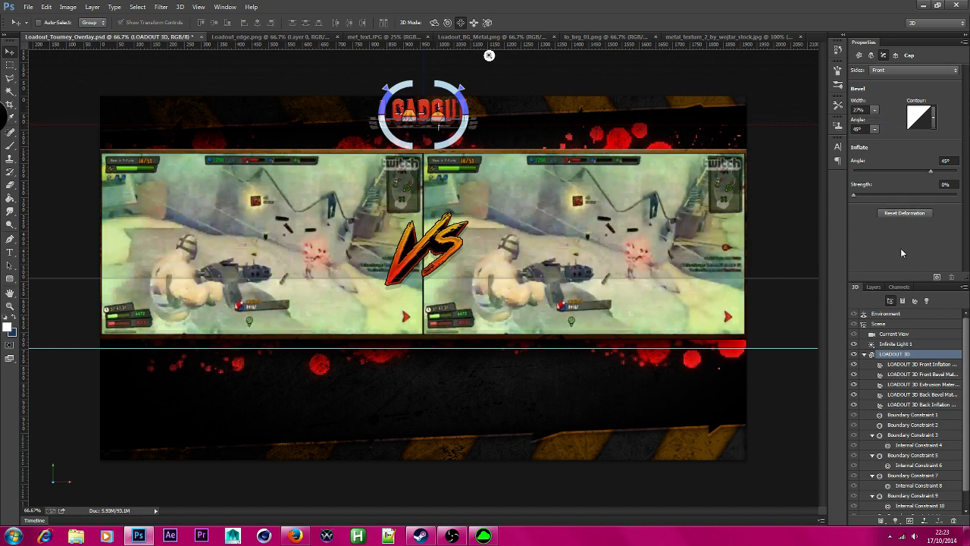
Step: Inflate the 3D title's front cap with 20% strength and a -13° angle
click(873, 194)
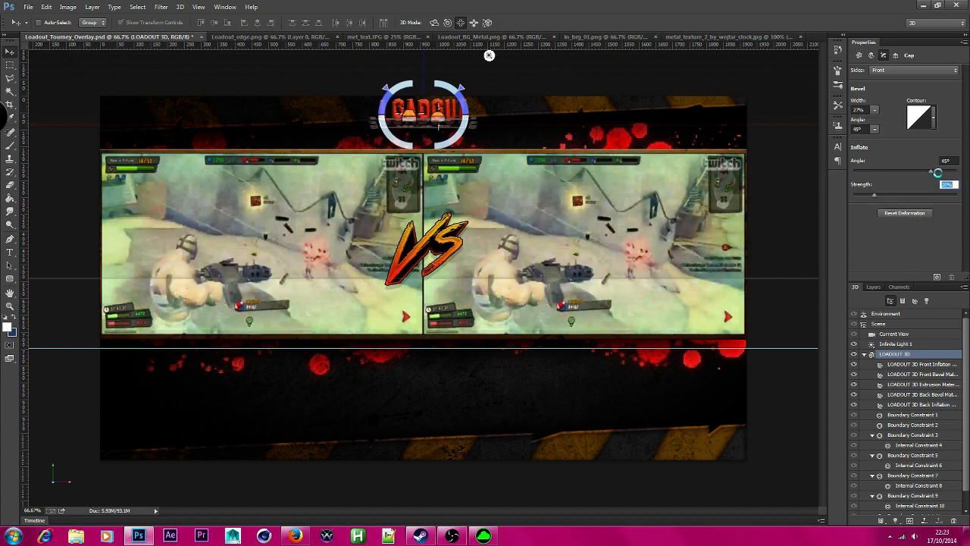
mouse_move(932, 172)
mouse_down()
mouse_move(874, 173)
mouse_move(891, 173)
mouse_up()
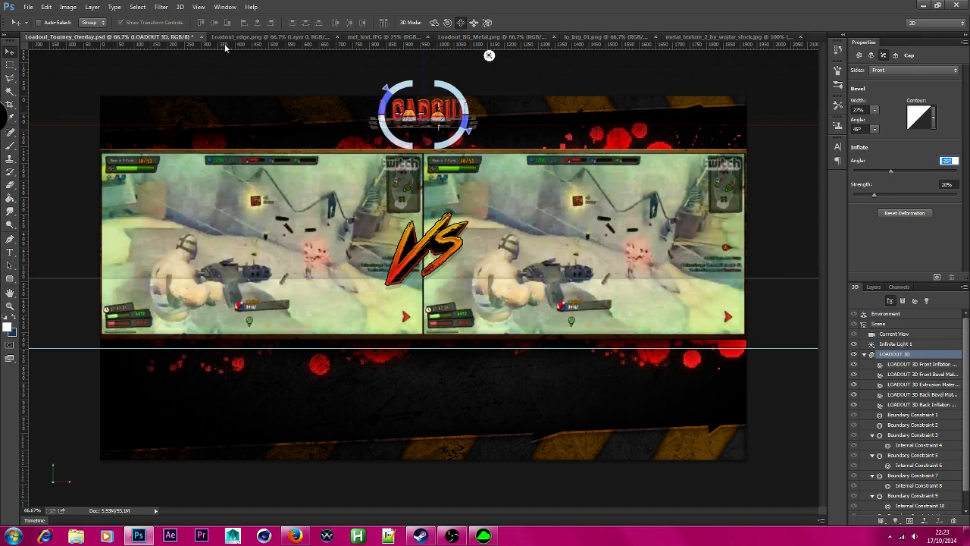
click(10, 66)
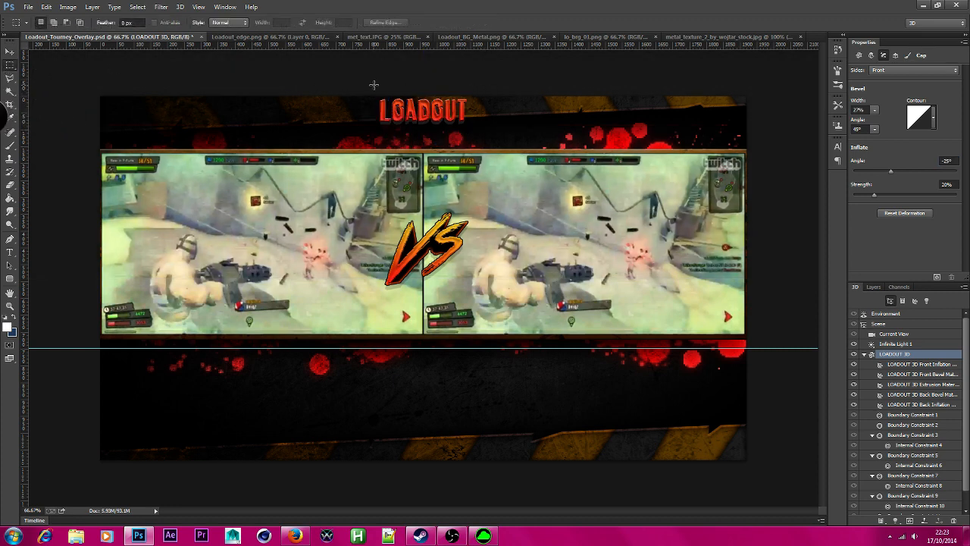
mouse_move(894, 173)
mouse_down()
mouse_move(940, 172)
mouse_move(896, 170)
mouse_up()
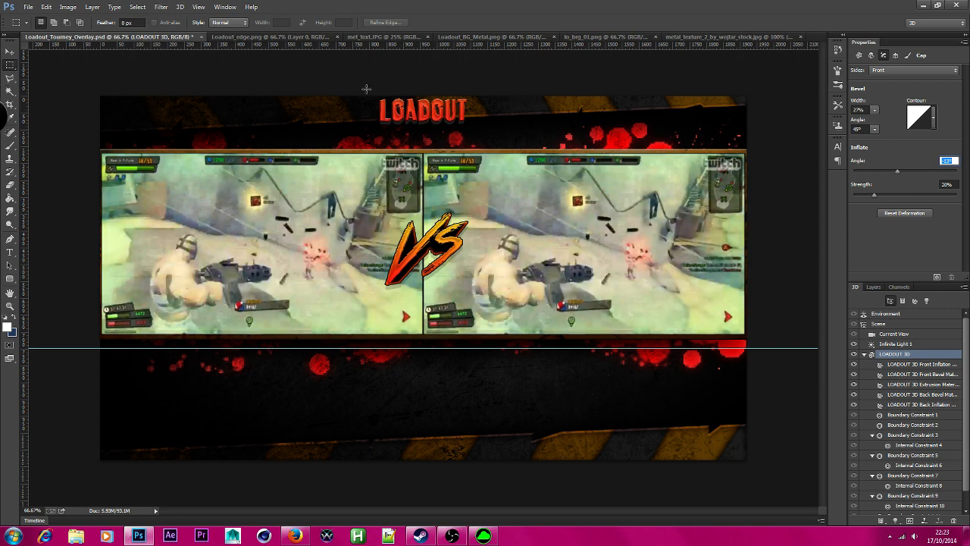
Step: Draw a rectangular selection around the LOADOUT title and render the 3D layer inside it
mouse_move(372, 96)
mouse_down()
mouse_move(485, 125)
mouse_move(473, 129)
mouse_up()
click(180, 6)
click(227, 285)
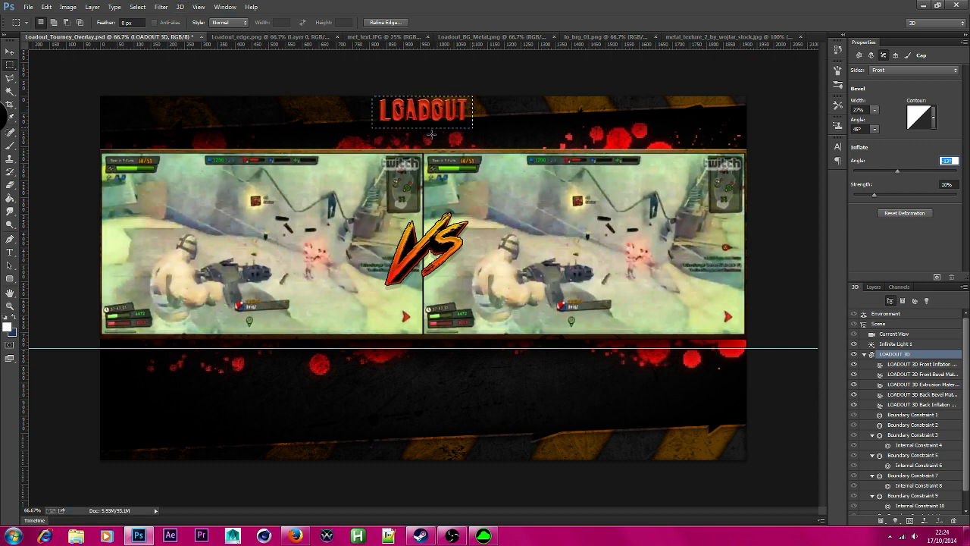
Step: Shift the 3D title down to expose the flat text beneath it, and hide the original LOADOUT layer
click(10, 51)
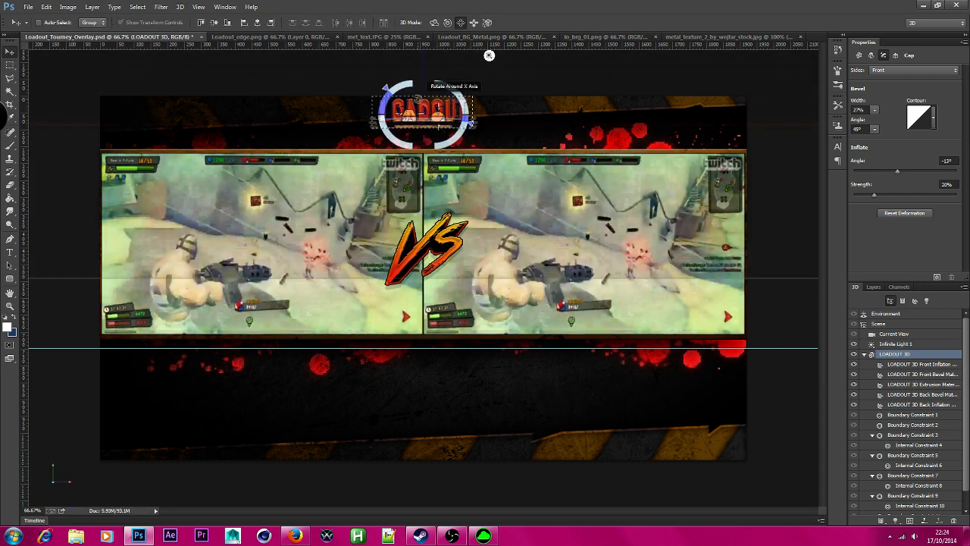
click(447, 115)
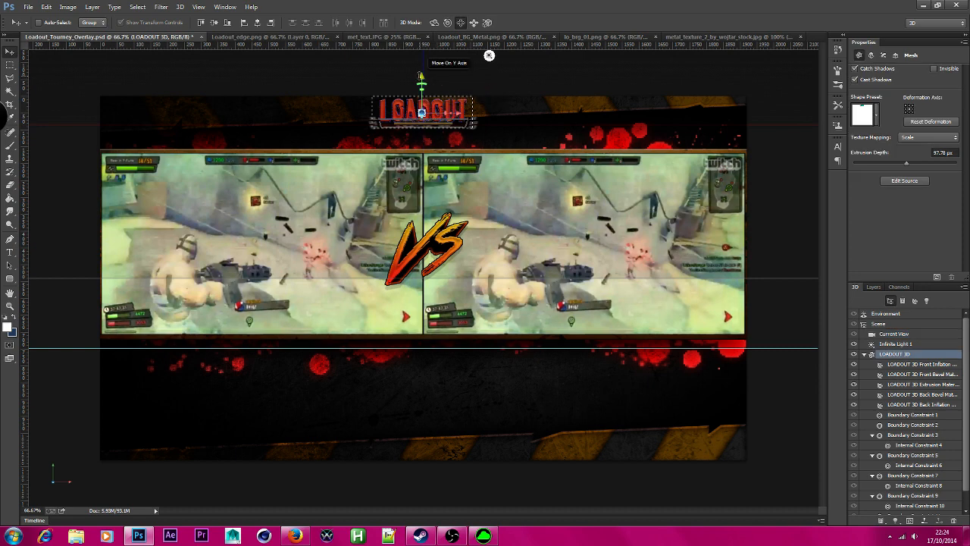
drag(421, 75, 421, 110)
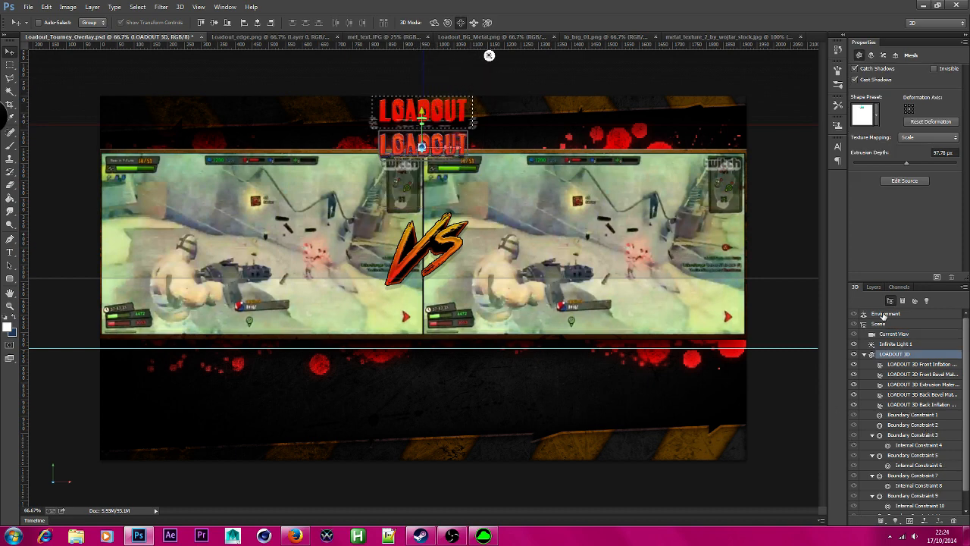
click(874, 288)
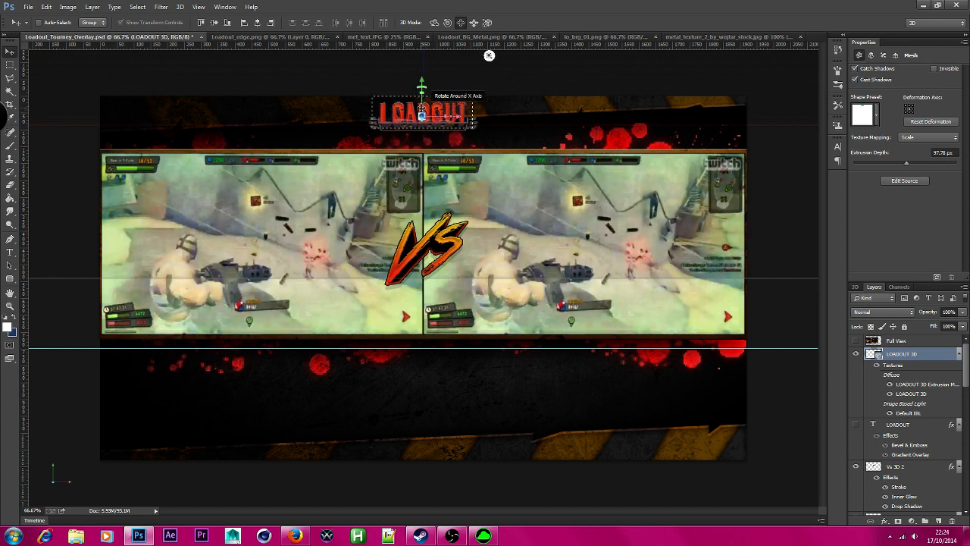
Step: Rotate the 3D title around its X axis and move it into the overlay's upper-left corner
drag(419, 128, 474, 104)
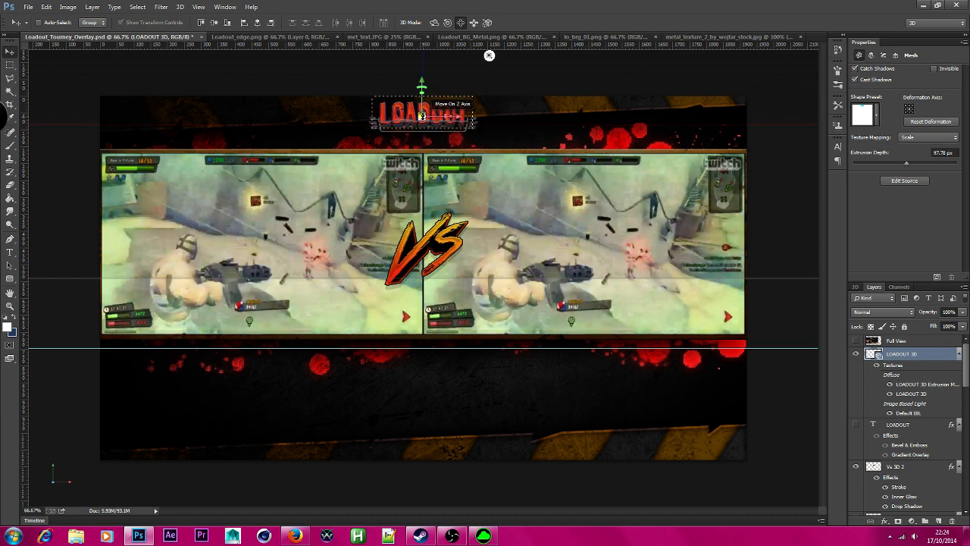
drag(422, 80, 422, 64)
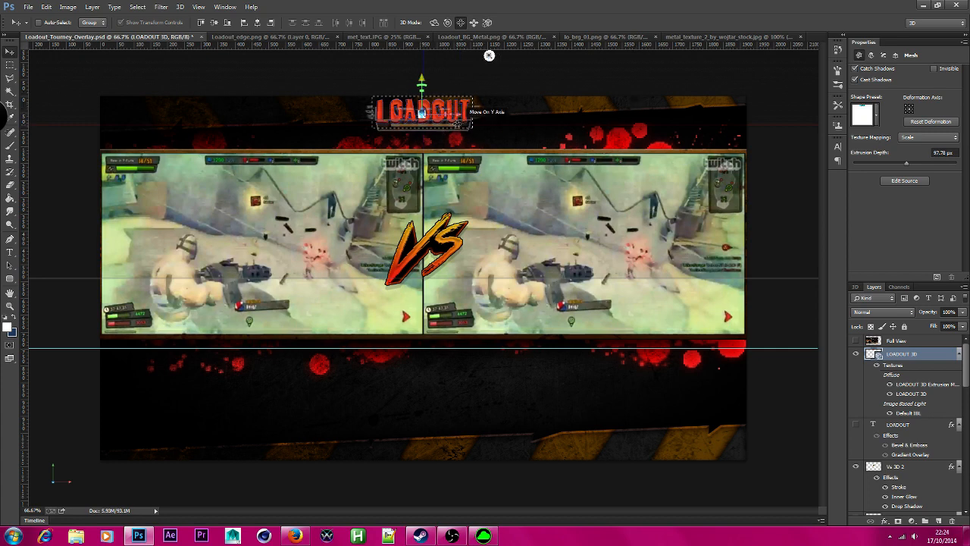
drag(457, 115, 192, 114)
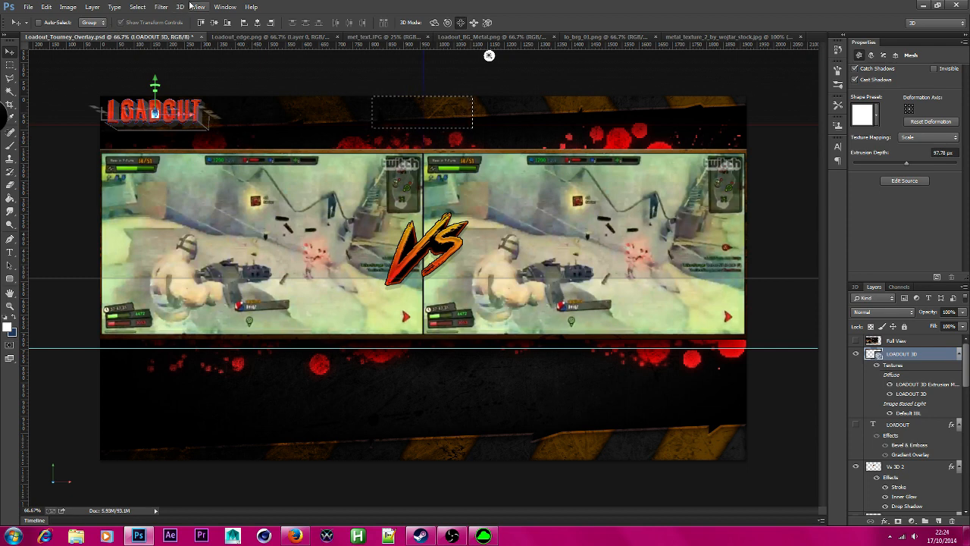
Step: Draw a rectangular selection around the 3D title and set its extrusion material's diffuse colour to dark red, RGB 110, 0, 0
click(10, 65)
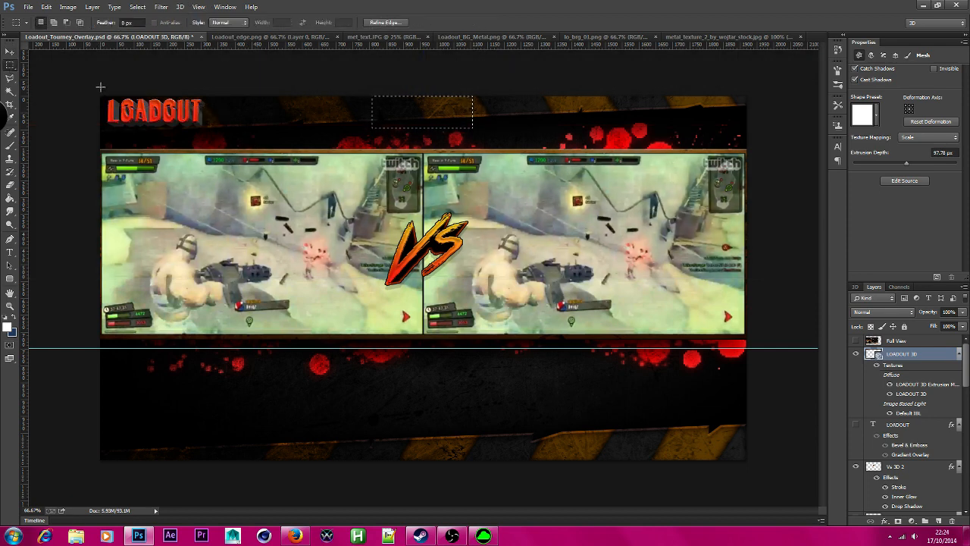
drag(100, 95, 234, 149)
click(854, 287)
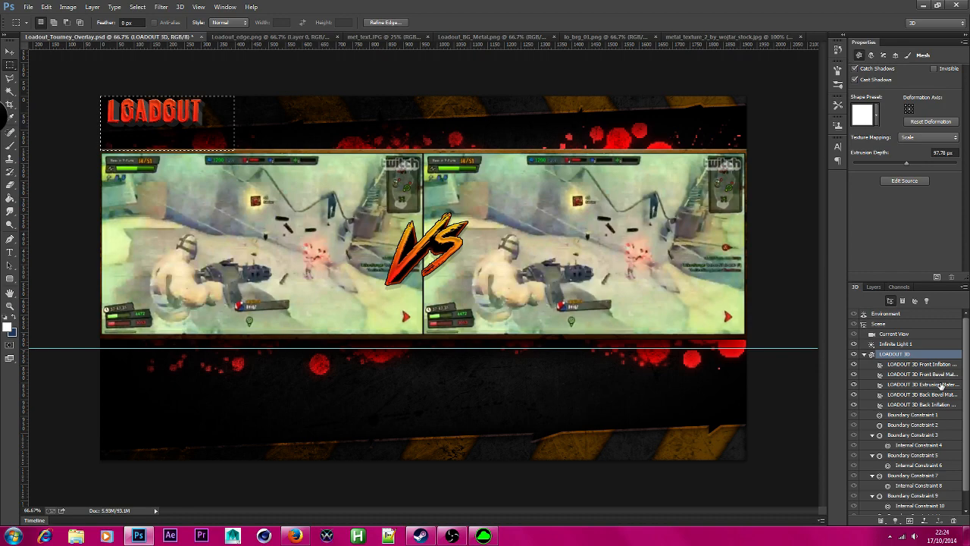
click(931, 384)
click(891, 69)
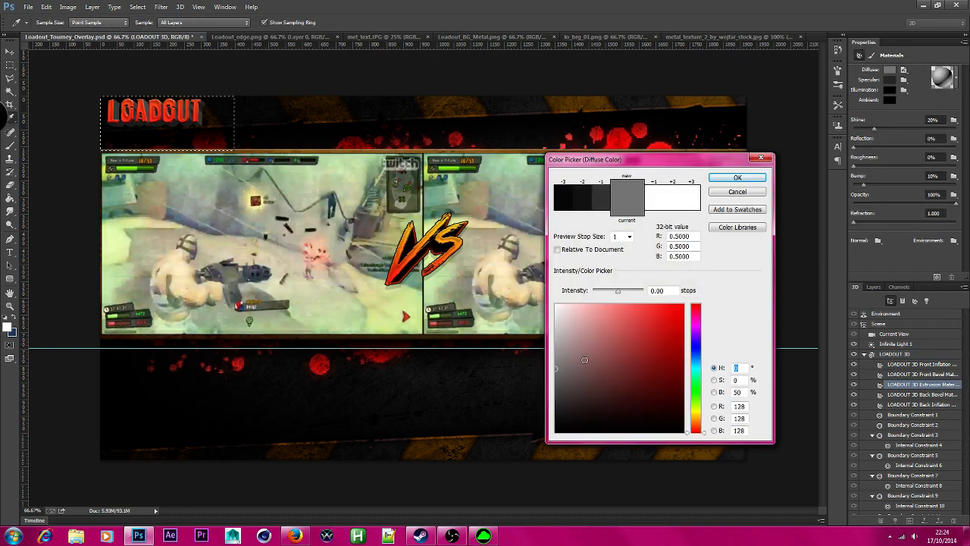
mouse_move(631, 387)
mouse_down()
mouse_move(717, 293)
mouse_move(645, 383)
mouse_move(691, 331)
mouse_move(766, 377)
mouse_move(771, 356)
mouse_up()
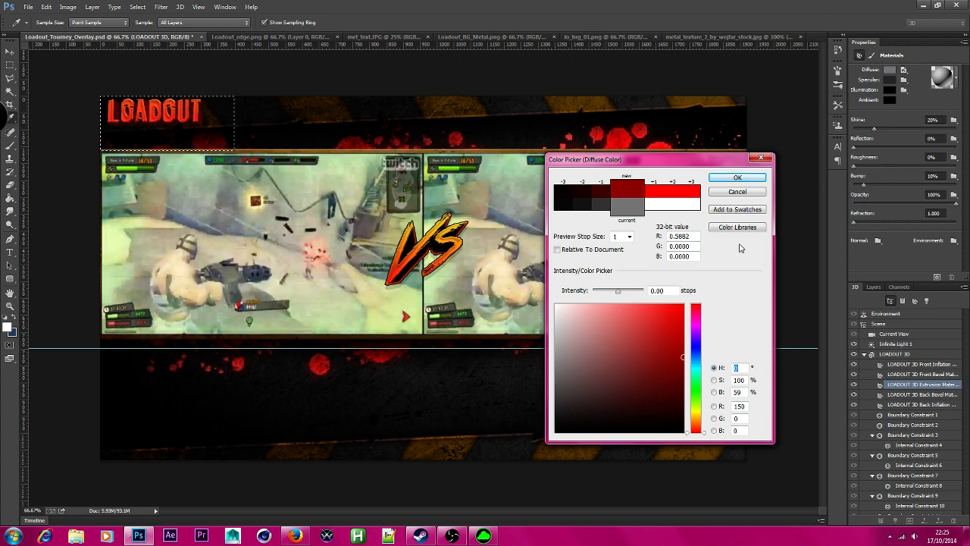
drag(702, 432, 715, 478)
mouse_move(617, 386)
mouse_down()
mouse_move(477, 496)
mouse_move(616, 359)
mouse_move(808, 271)
mouse_up()
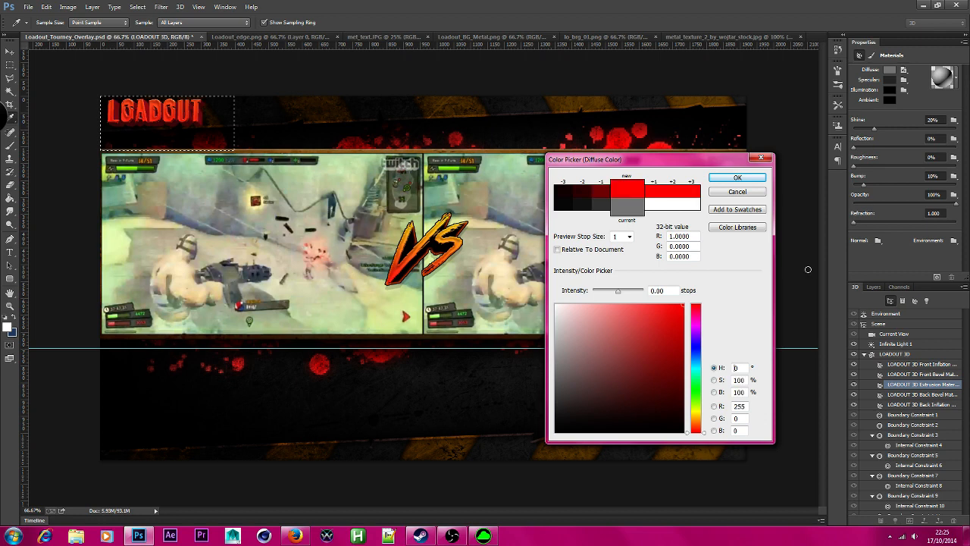
mouse_move(662, 340)
mouse_down()
mouse_move(759, 379)
mouse_move(791, 377)
mouse_up()
click(737, 177)
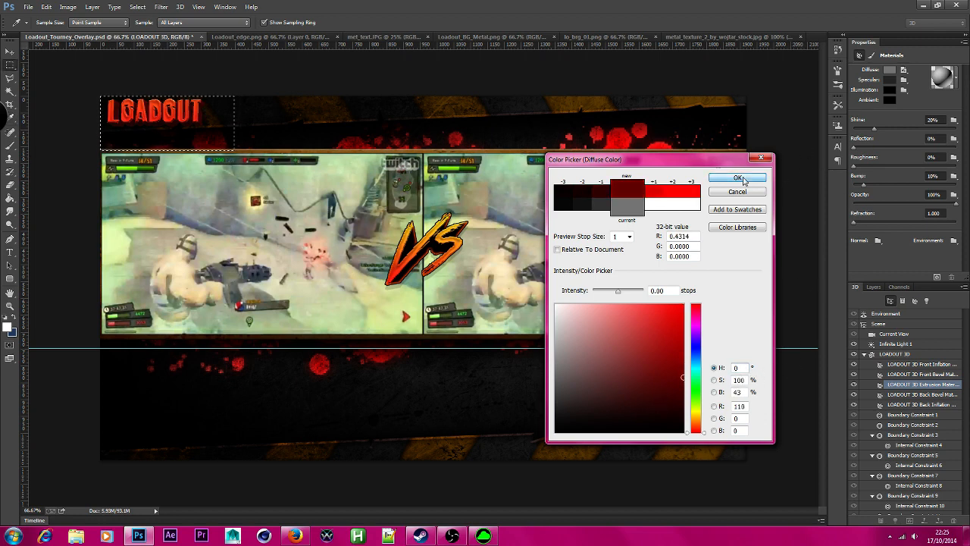
Step: Render the 3D title inside the selection twice, checking the title's mesh and the environment settings in between
click(186, 9)
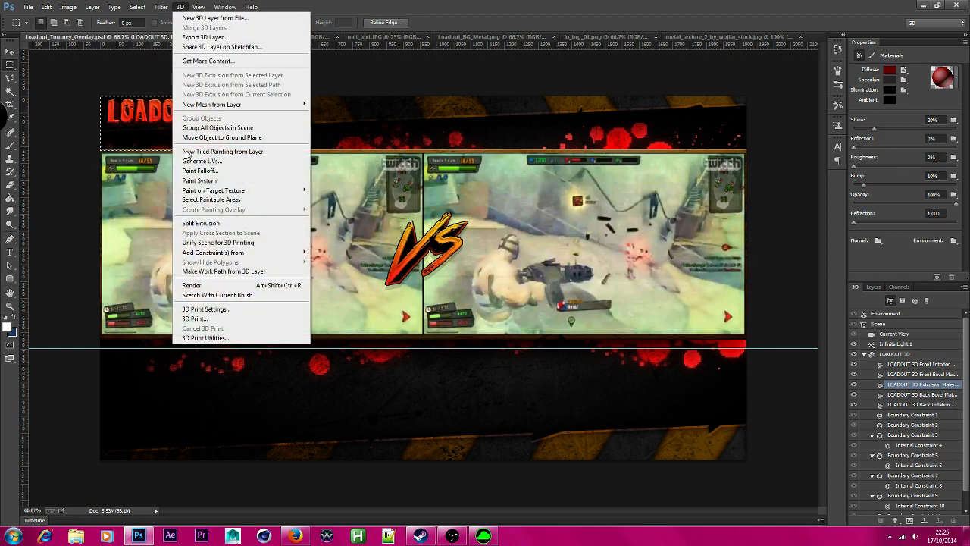
click(273, 283)
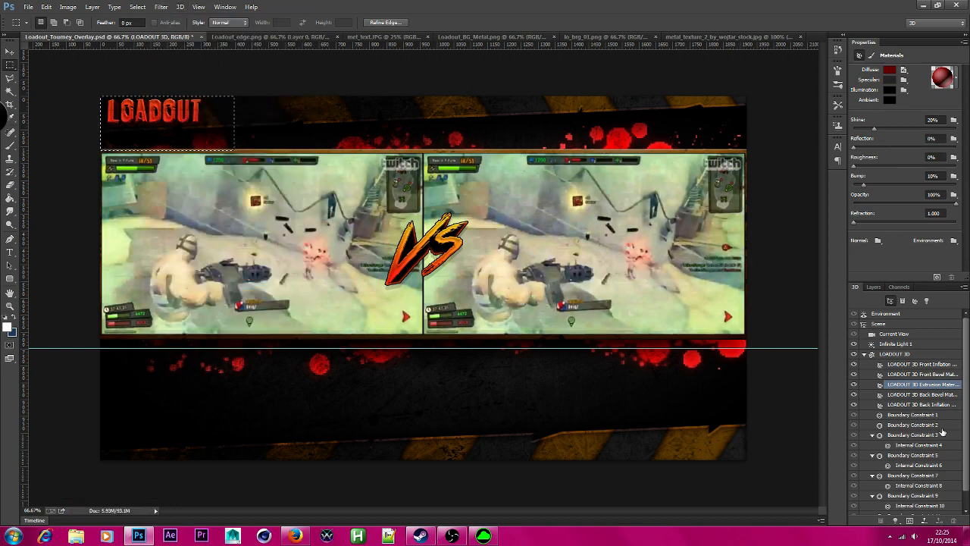
click(908, 355)
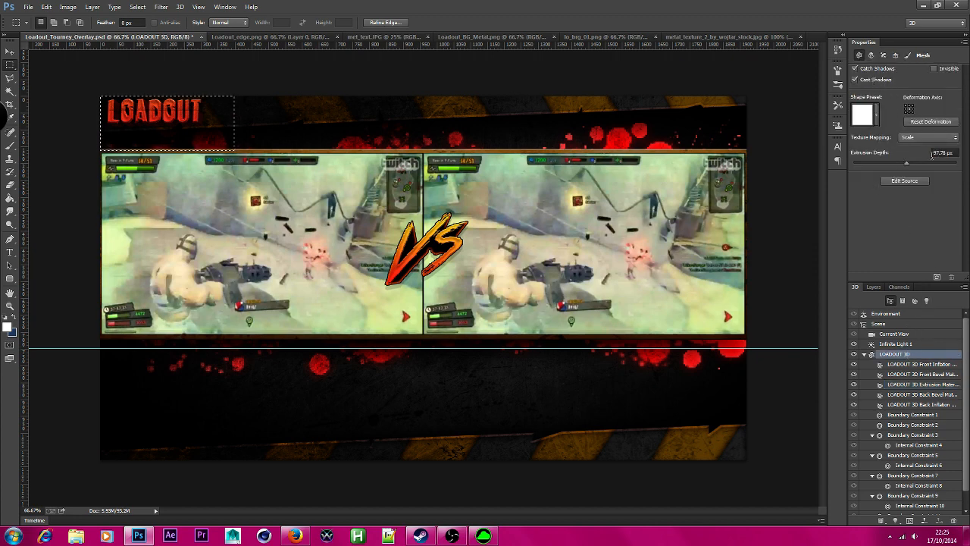
click(889, 314)
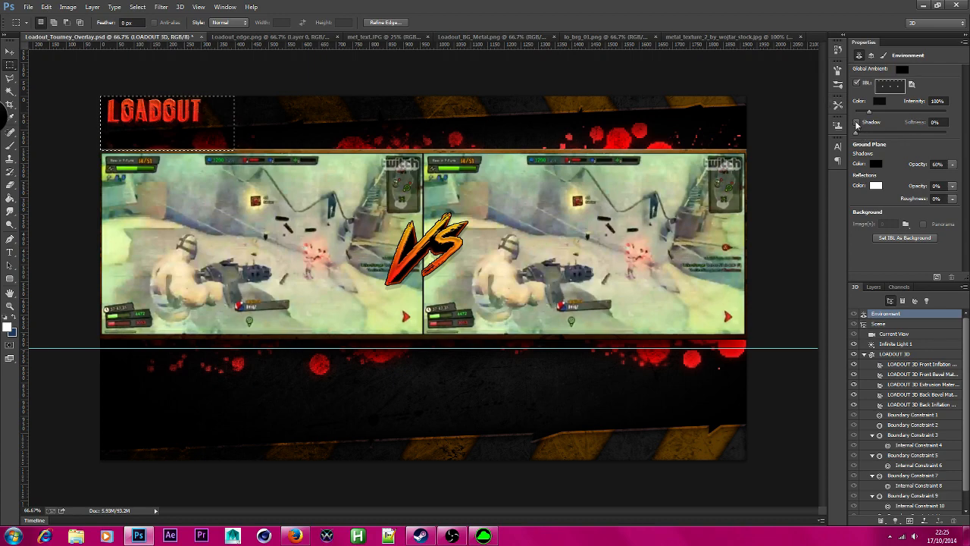
click(179, 6)
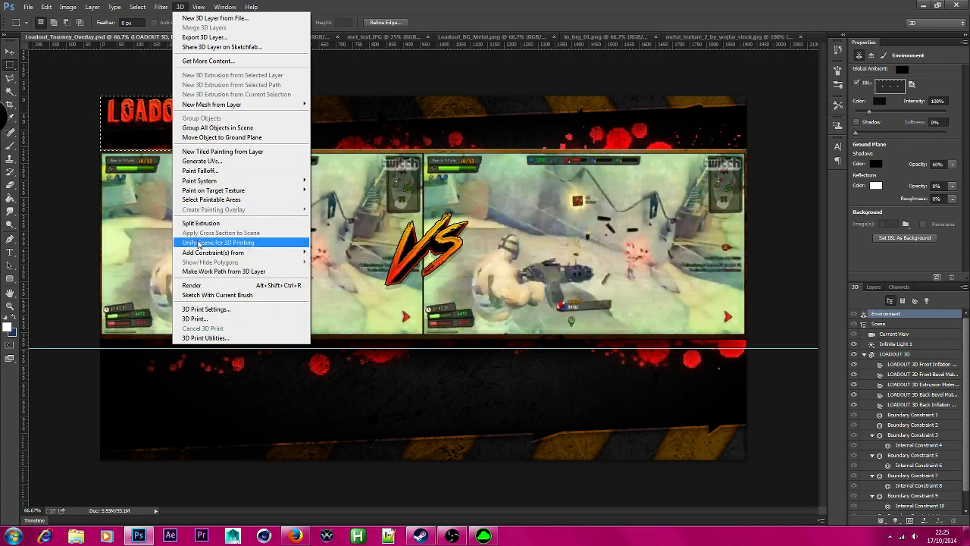
click(216, 286)
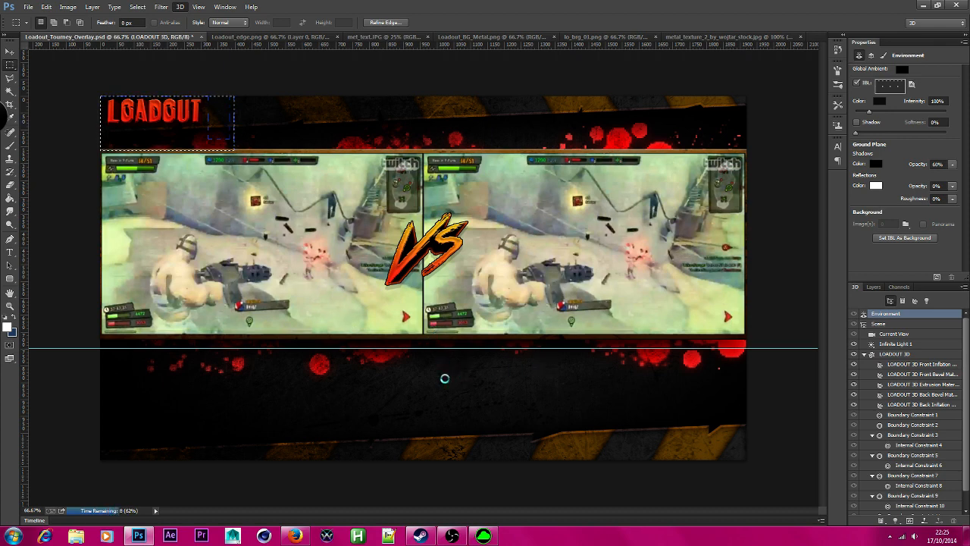
key(Escape)
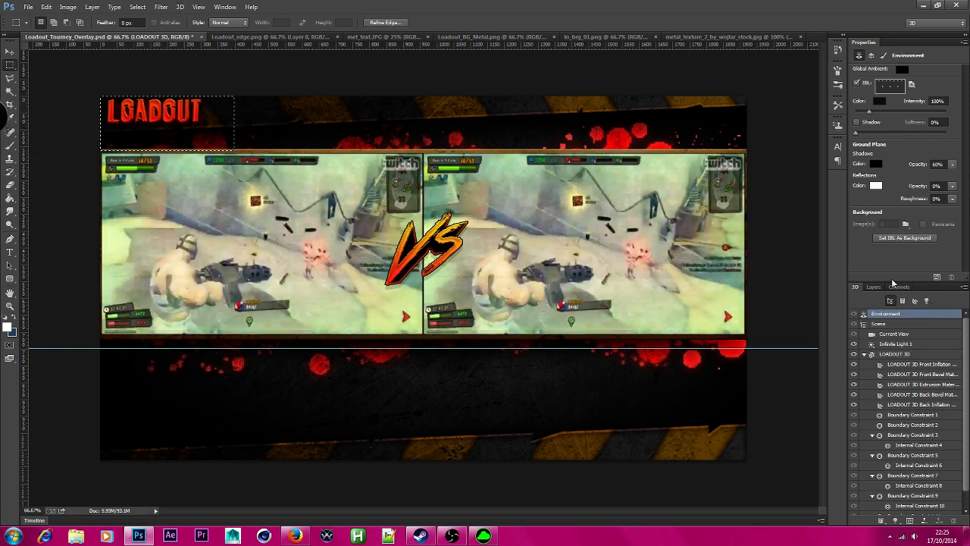
Step: Add a new layer above the 3D title and start a text line in the header, to the right of the title
click(874, 287)
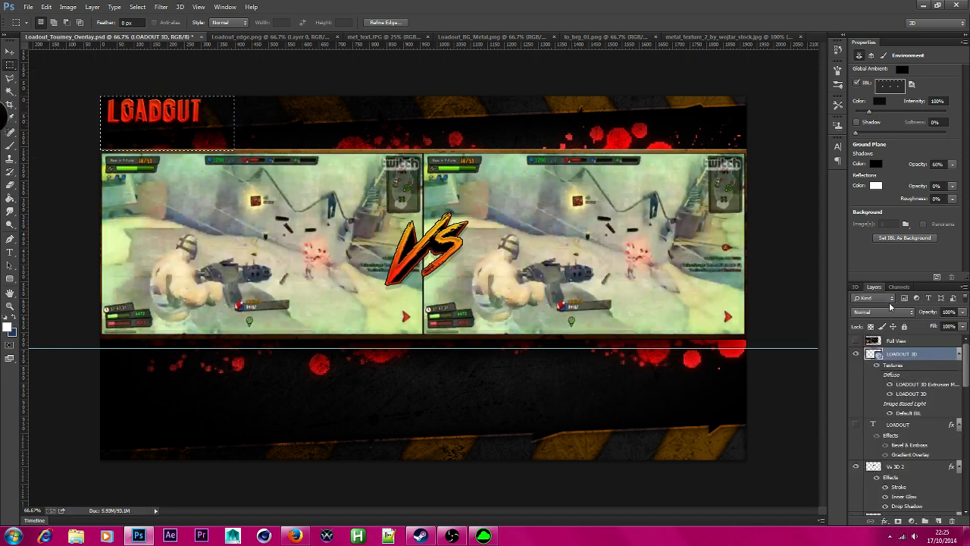
click(939, 521)
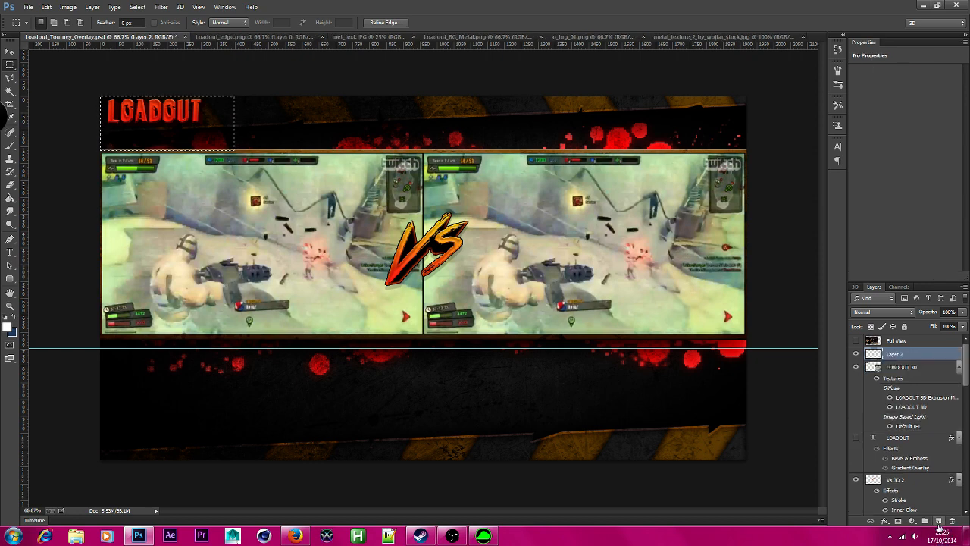
click(9, 252)
click(276, 112)
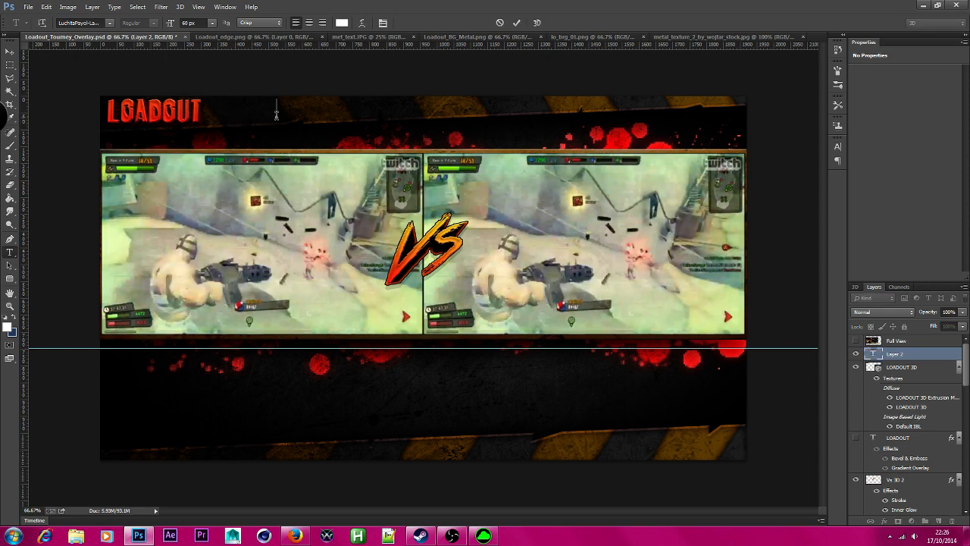
text(TOURN)
key(BackSpace)
key(BackSpace)
key(BackSpace)
key(BackSpace)
key(BackSpace)
Step: Switch to Firefox and open the Loadout Forums in a new tab
click(295, 537)
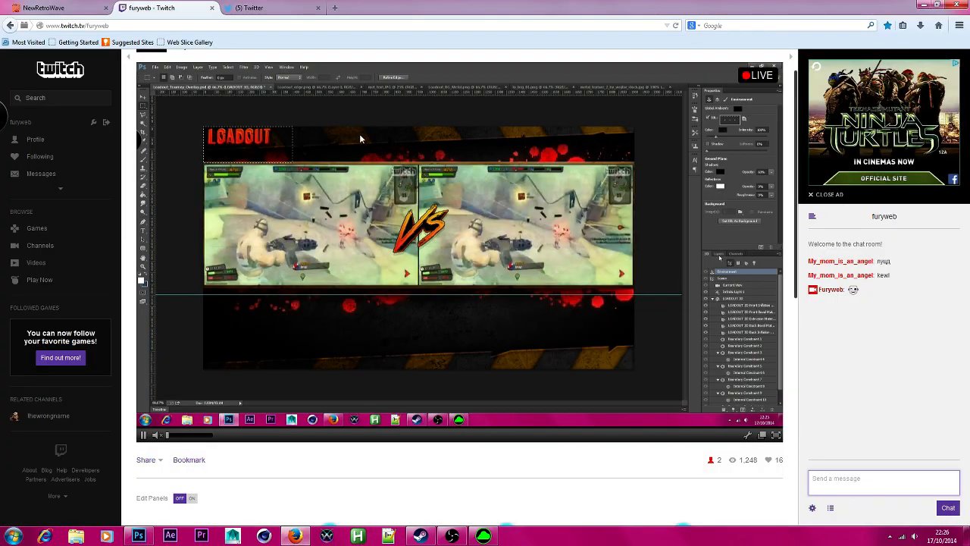
click(42, 10)
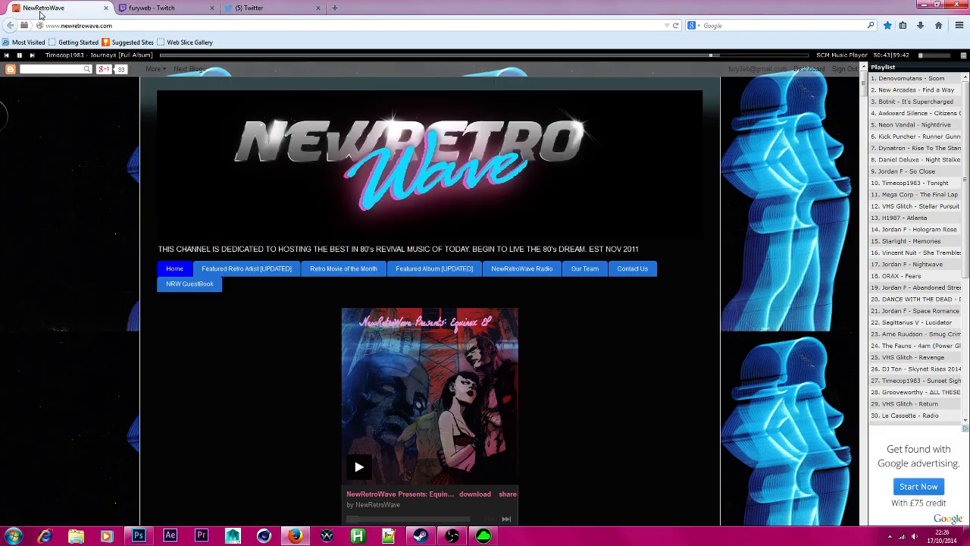
click(261, 7)
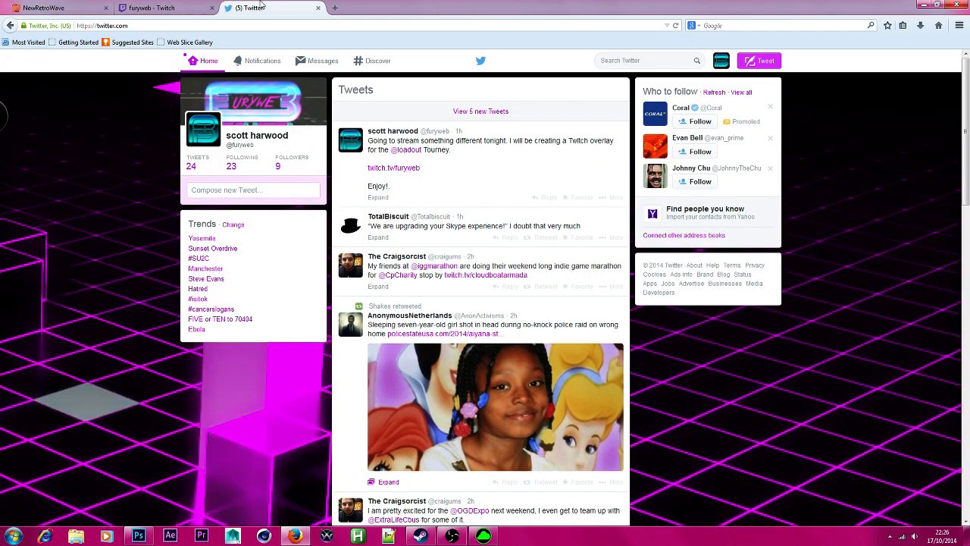
click(46, 8)
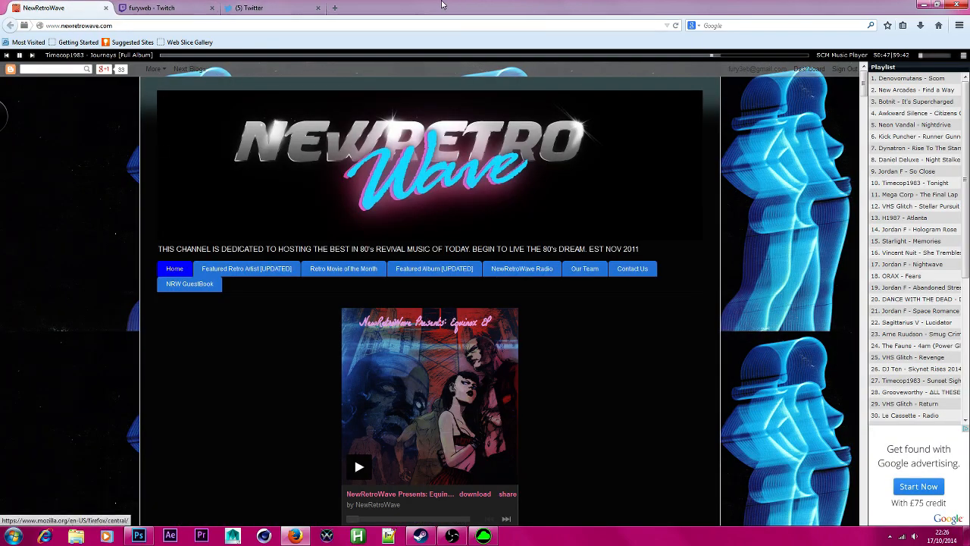
click(334, 7)
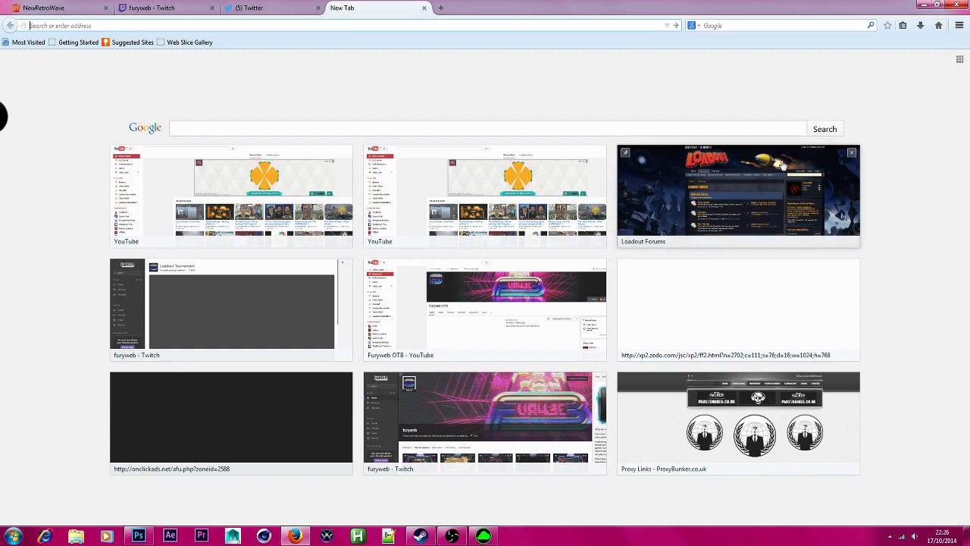
click(781, 168)
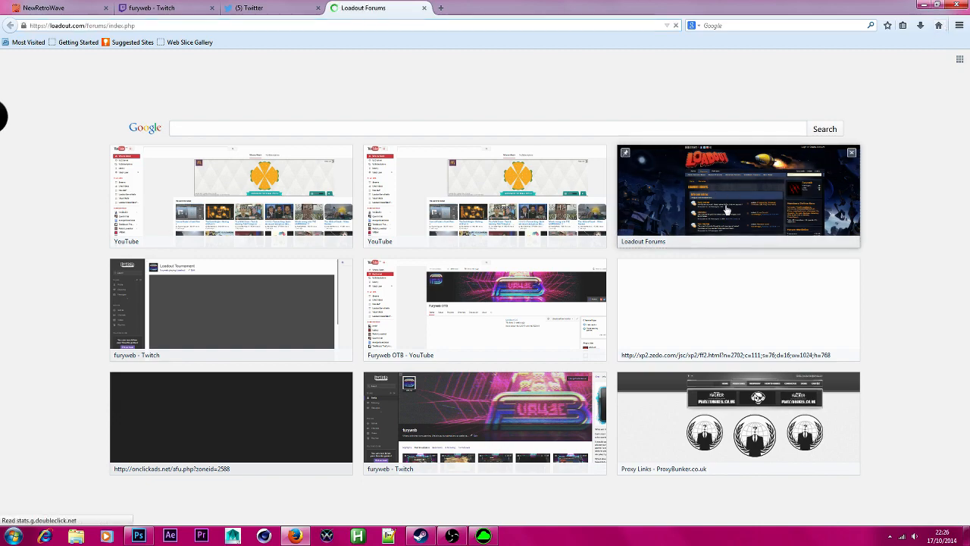
Step: Look up the tournament's full name in the Events forum thread "Offical Next Tournament Announce LL:MT", and return to Photoshop
scroll(396, 419, down, 10)
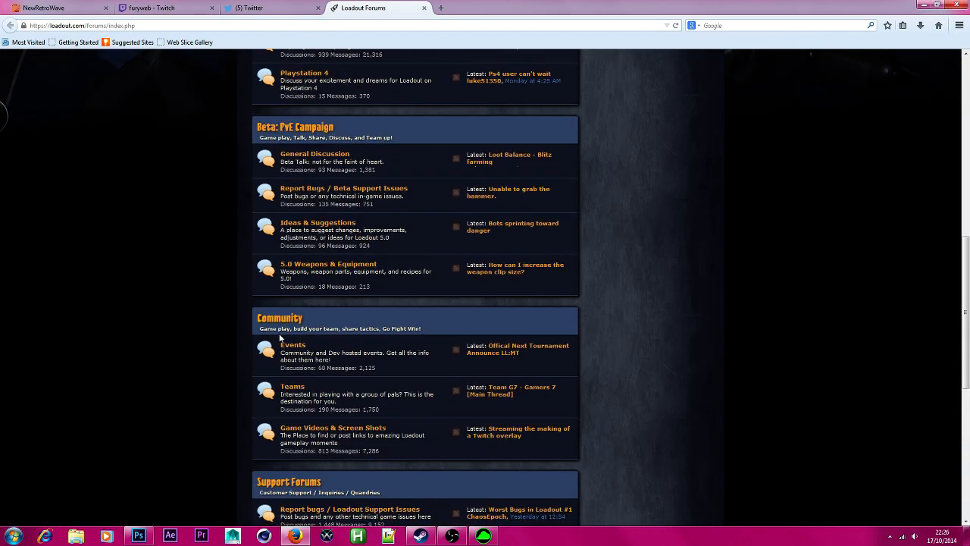
click(301, 345)
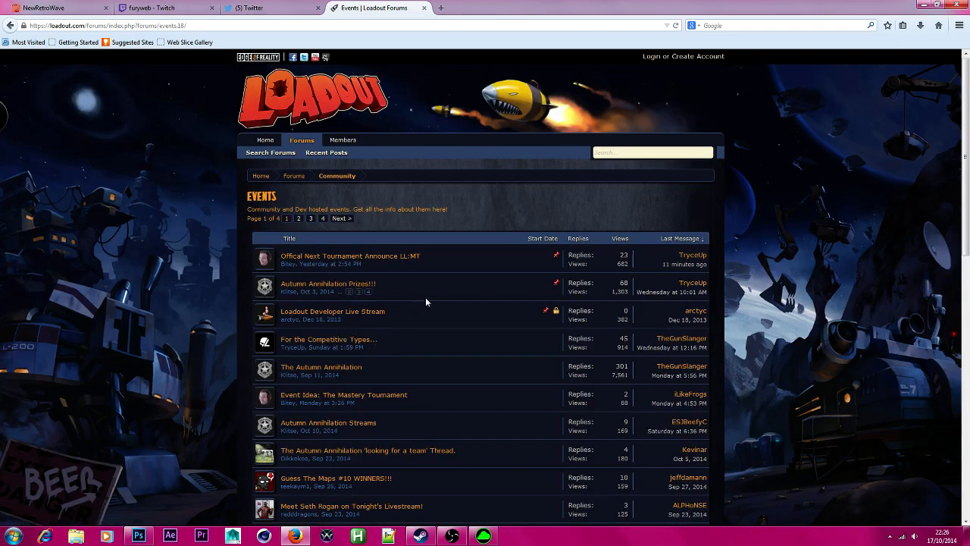
click(383, 256)
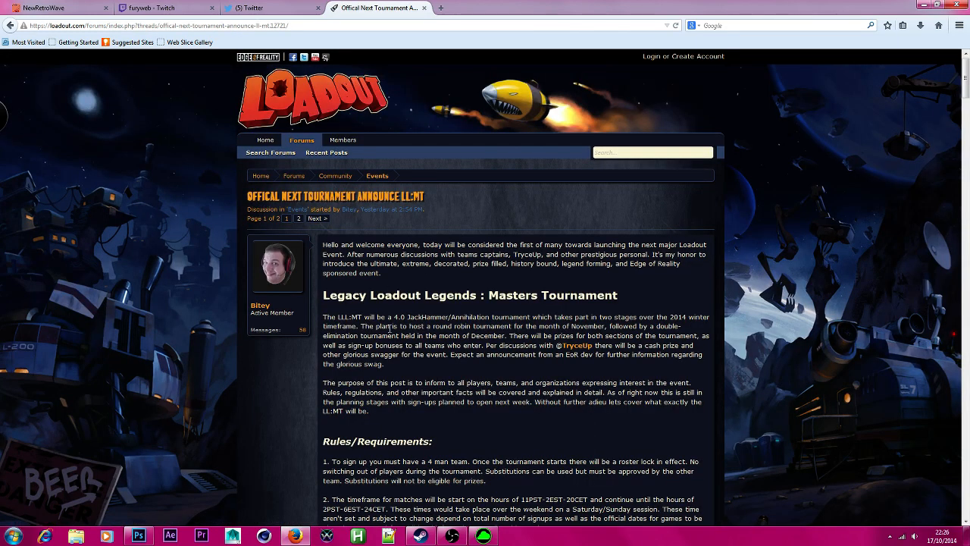
triple_click(326, 301)
click(503, 314)
click(924, 4)
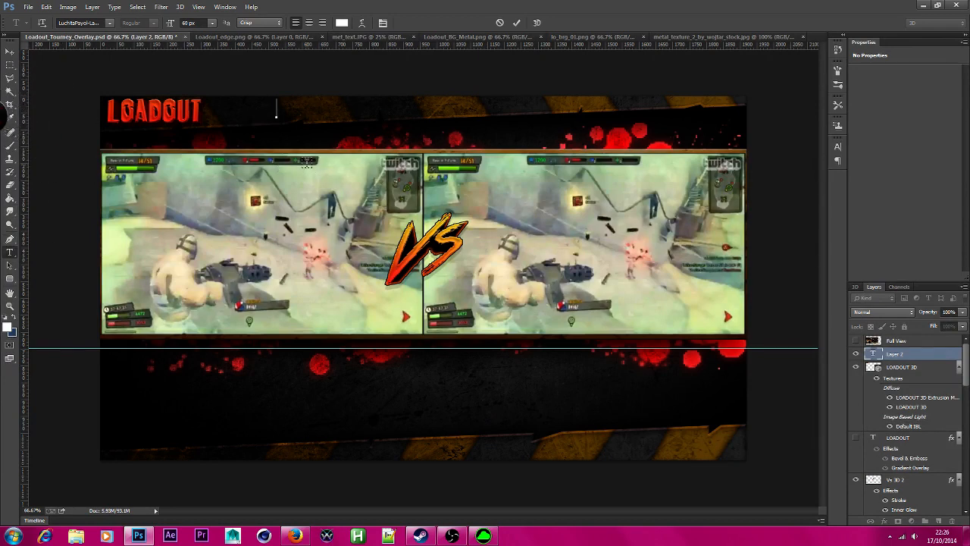
Step: Enter the text "Legacy" and move it to the horizontal centre of the overlay, just above the game views
text(LEGACY)
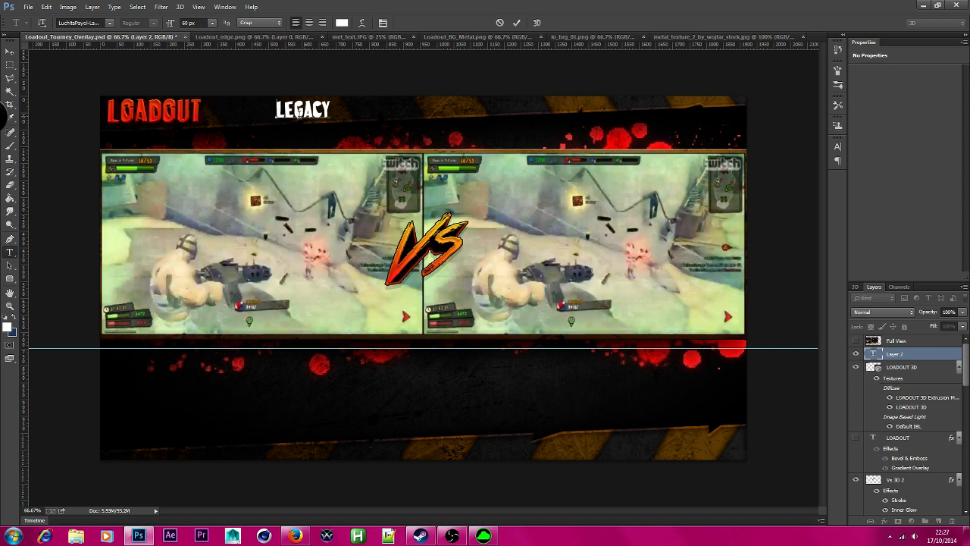
click(10, 51)
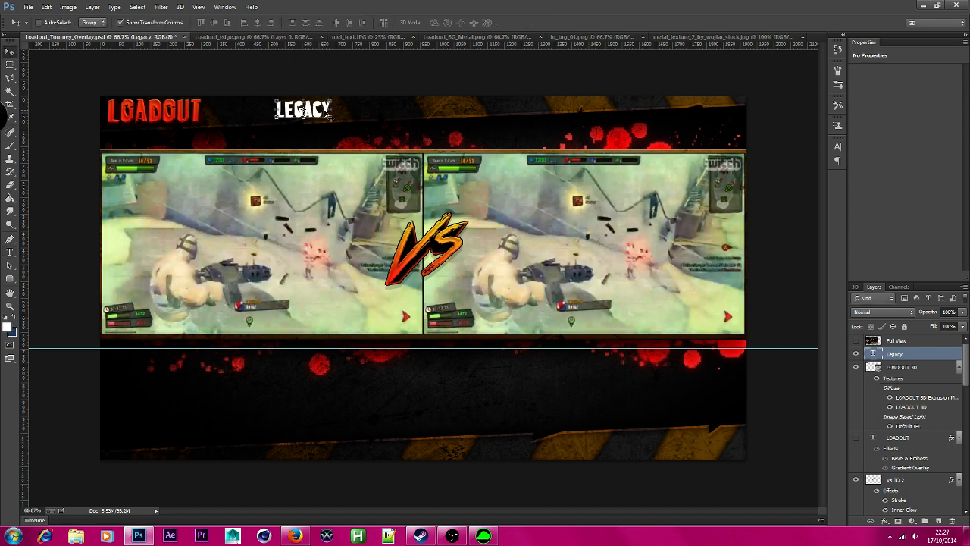
drag(318, 111, 441, 143)
Step: Move the 3D LOADOUT title to the centre of the header and place the Legacy text directly above it
click(916, 370)
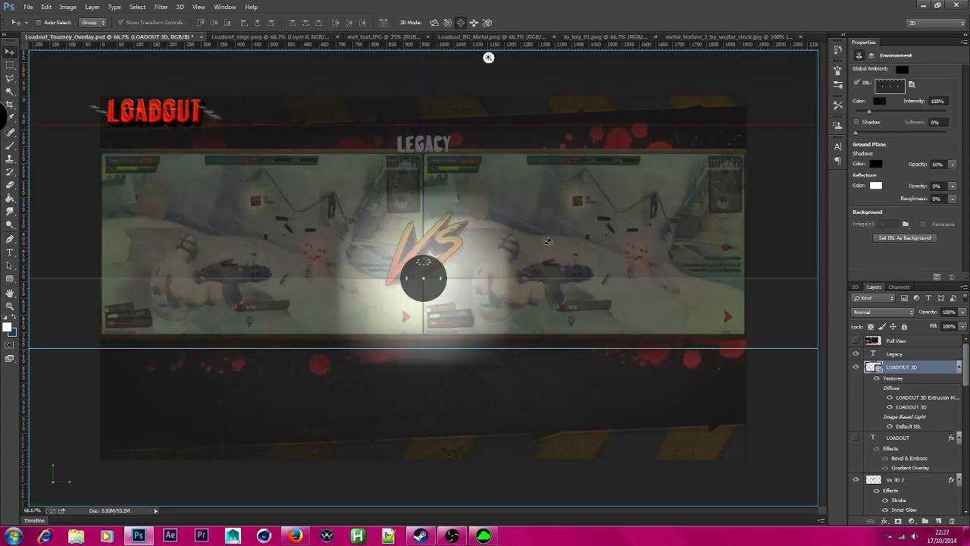
click(178, 104)
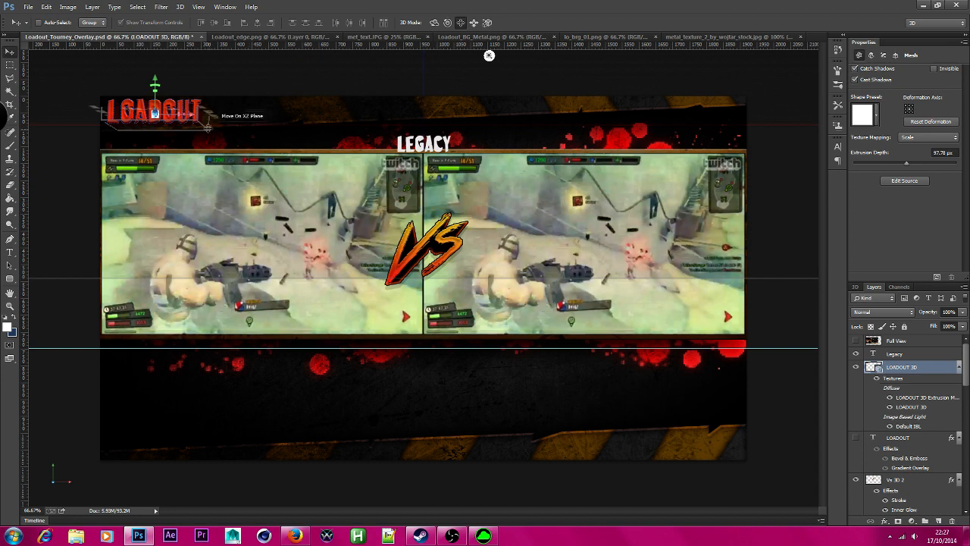
drag(194, 114, 464, 114)
drag(427, 87, 428, 122)
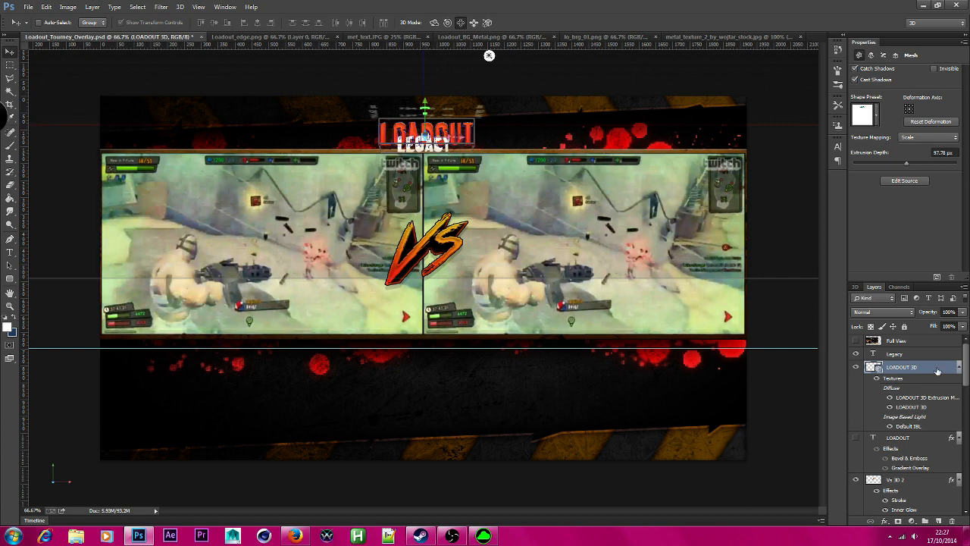
click(889, 354)
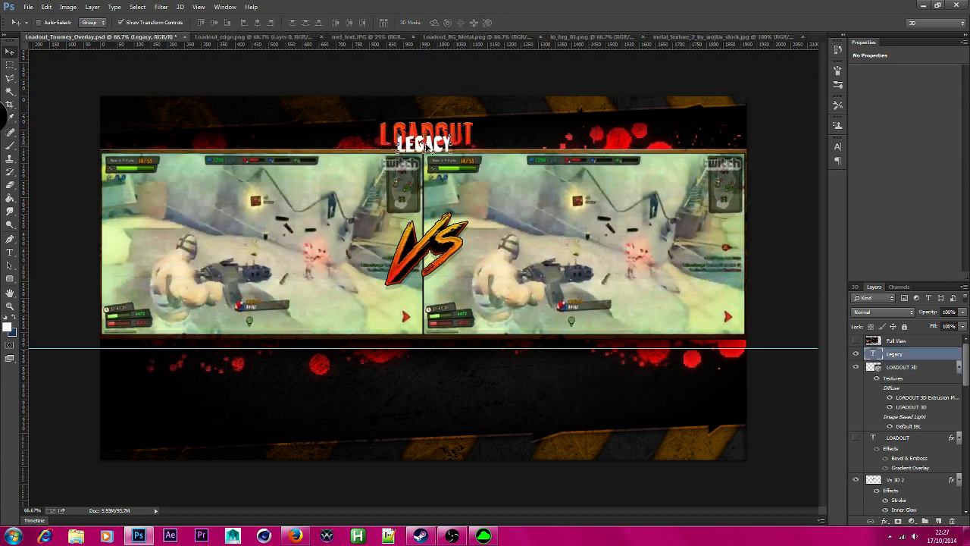
drag(446, 148, 438, 117)
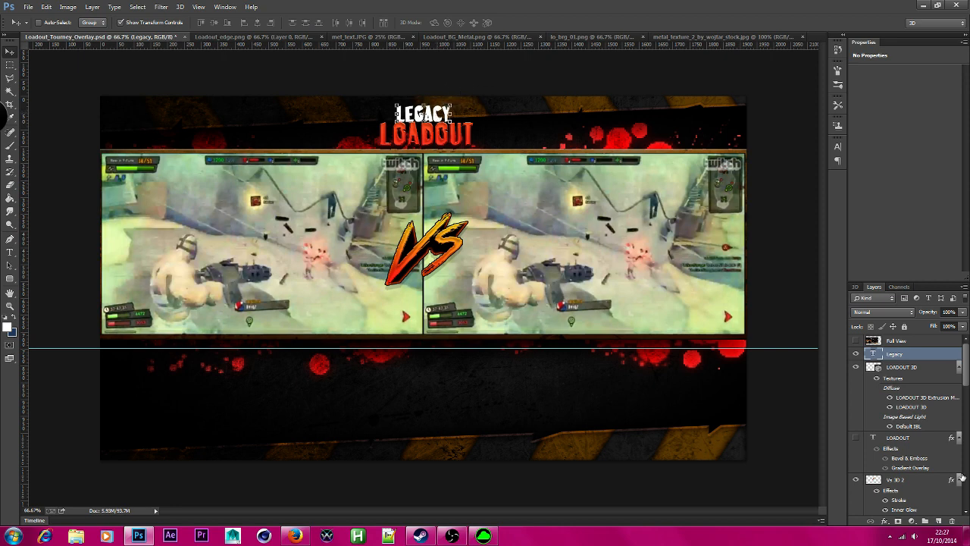
Step: Copy the layer style of the flat LOADOUT text layer onto the Legacy text layer
click(921, 441)
right_click(921, 441)
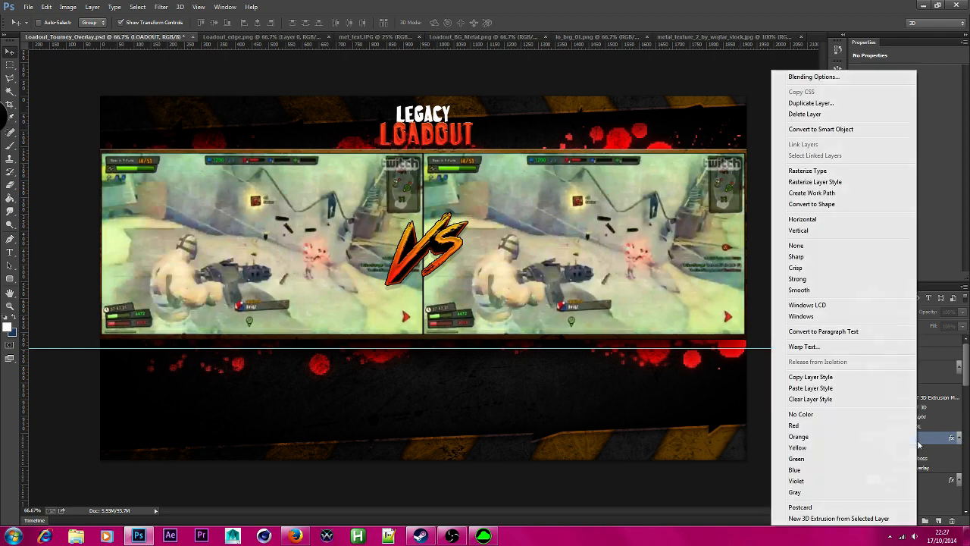
click(840, 379)
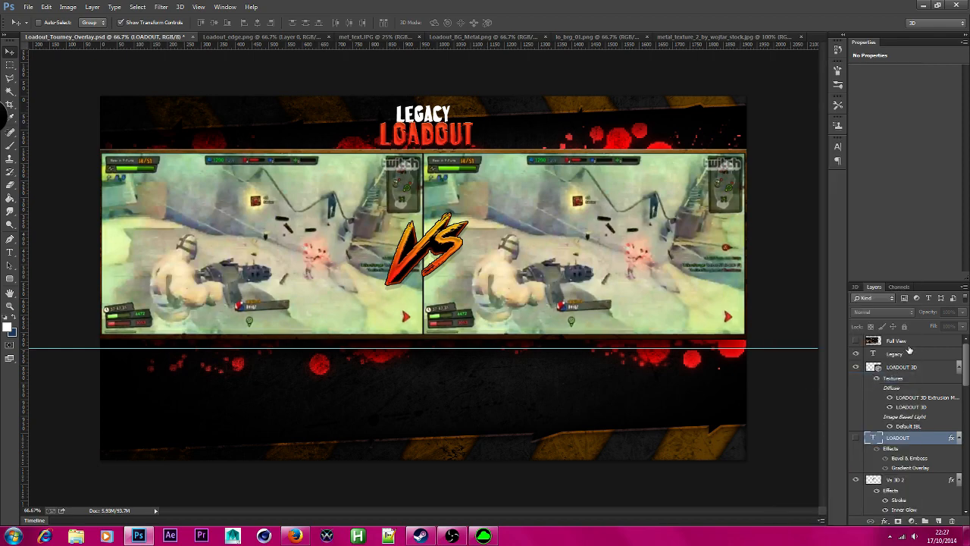
click(931, 356)
right_click(931, 356)
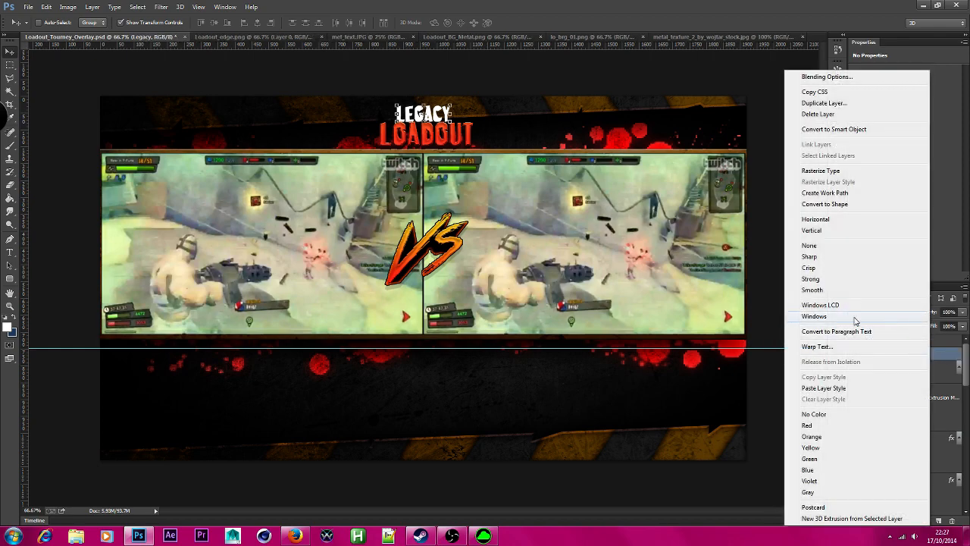
click(849, 389)
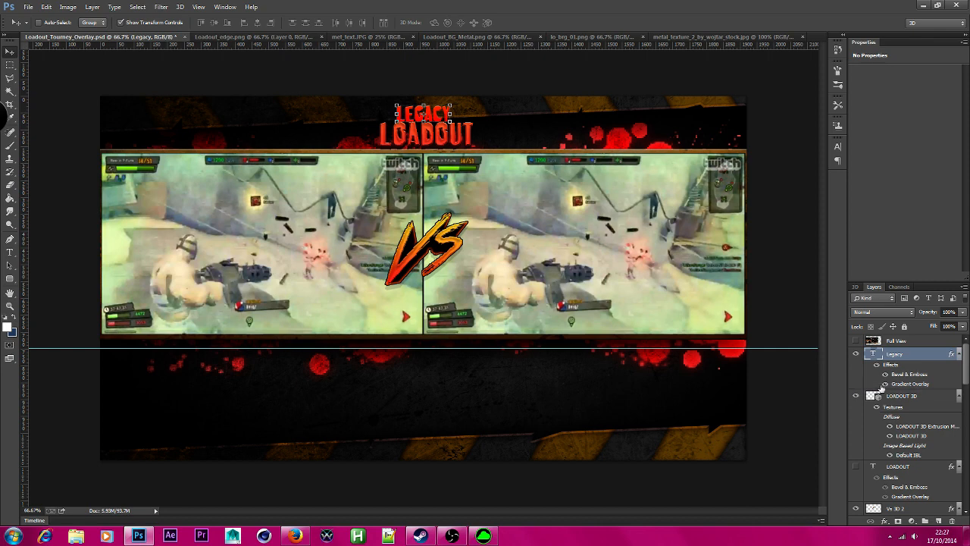
Step: Set the starting colour stop of the Legacy text's gradient overlay to dark grey 2a2a2a
double_click(933, 364)
click(565, 301)
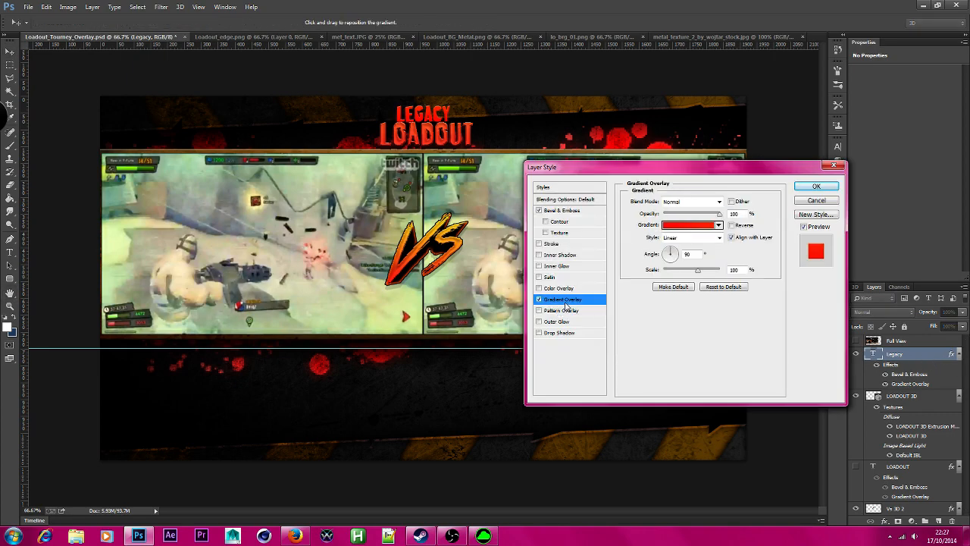
click(690, 225)
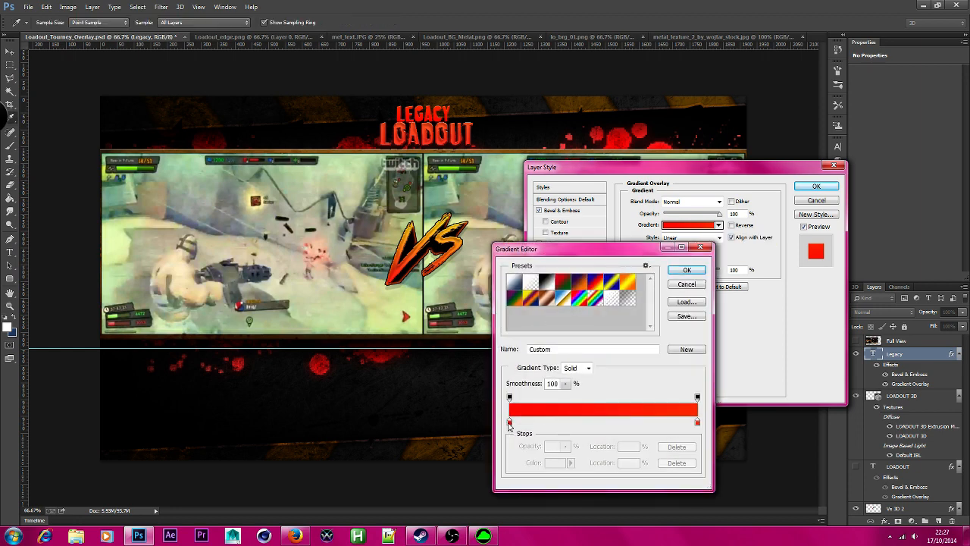
click(509, 421)
click(560, 462)
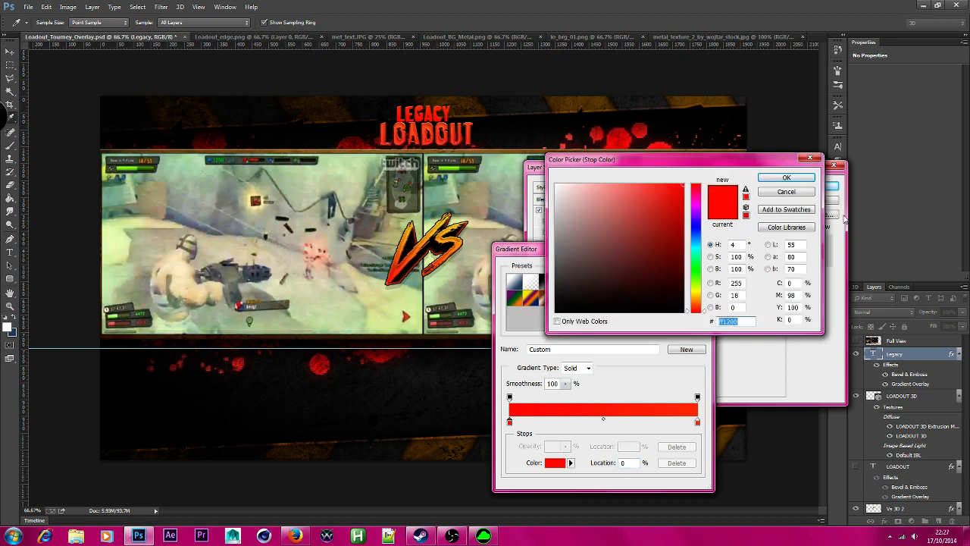
mouse_move(608, 283)
mouse_down()
mouse_move(544, 293)
mouse_move(570, 286)
mouse_move(555, 291)
mouse_up()
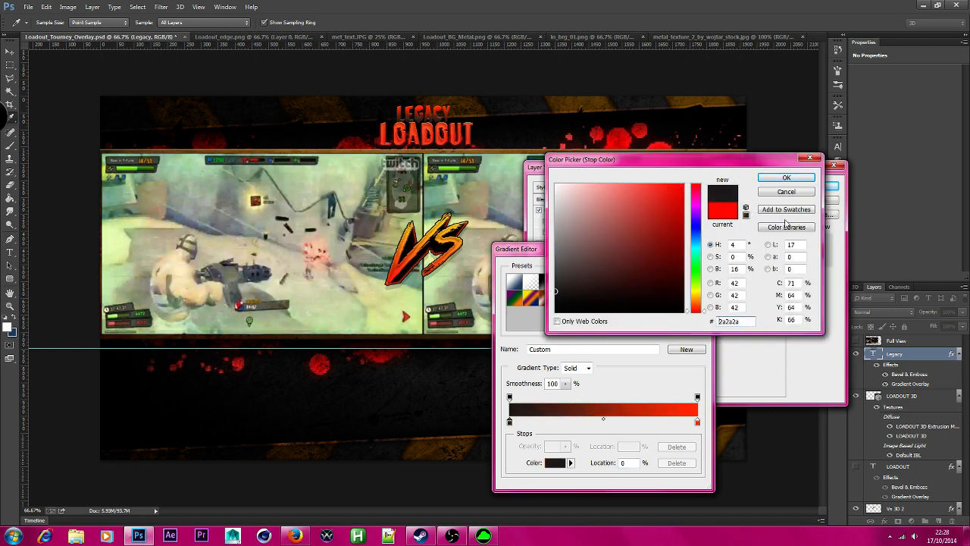
click(787, 176)
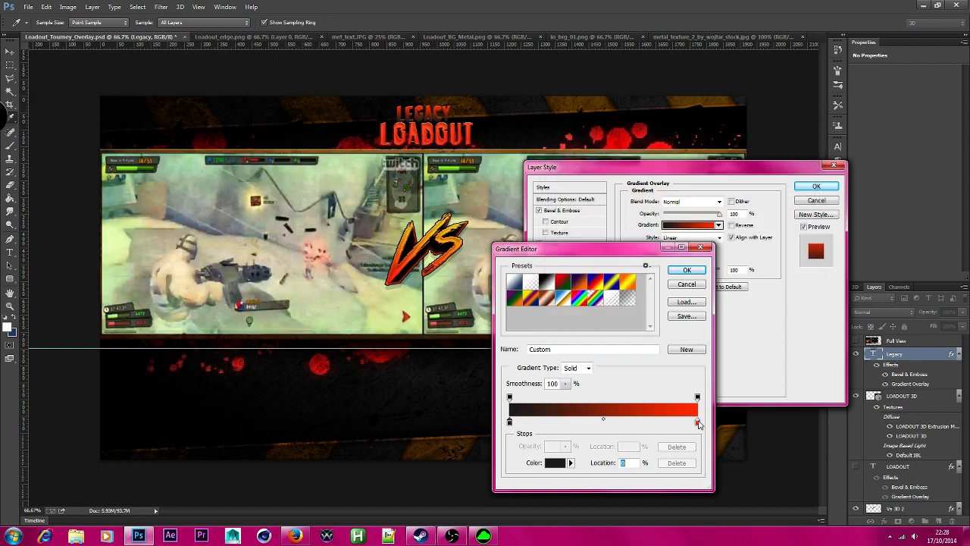
Step: Set the end colour stop of the Legacy gradient to mid grey 959595
click(697, 423)
click(555, 462)
mouse_move(576, 288)
mouse_down()
mouse_move(581, 277)
mouse_move(534, 228)
mouse_move(551, 240)
mouse_up()
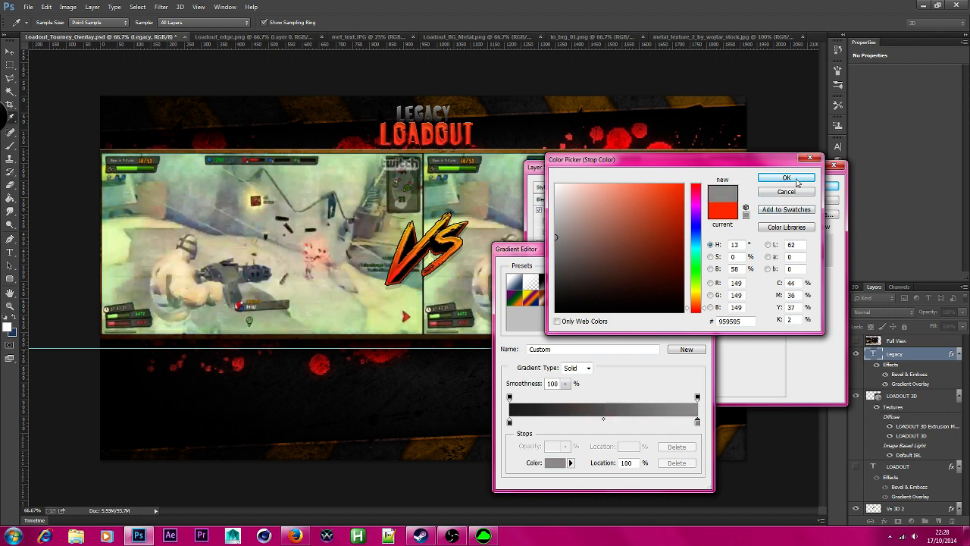
click(795, 180)
Step: Add a light grey cacaca colour stop at 68% in the Legacy gradient and apply the layer style
click(661, 426)
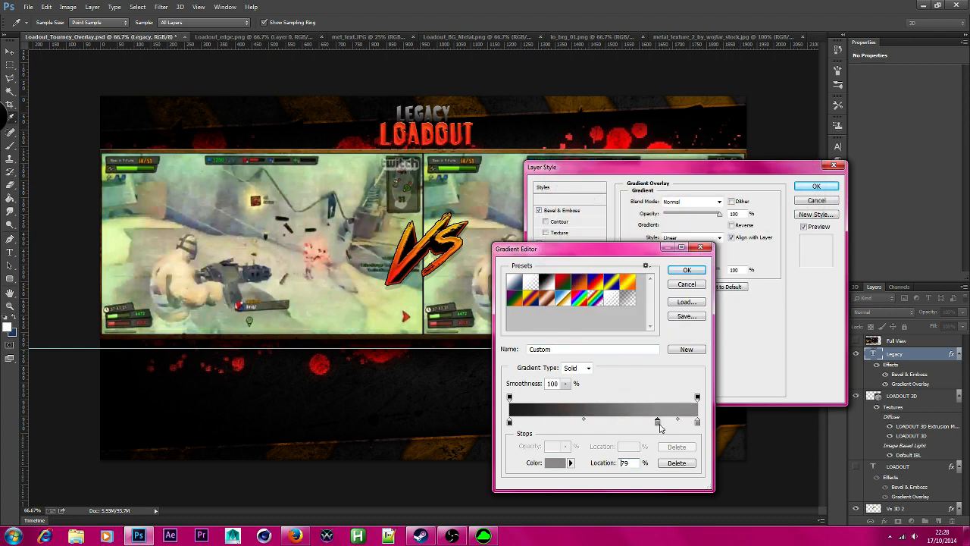
drag(661, 426, 638, 464)
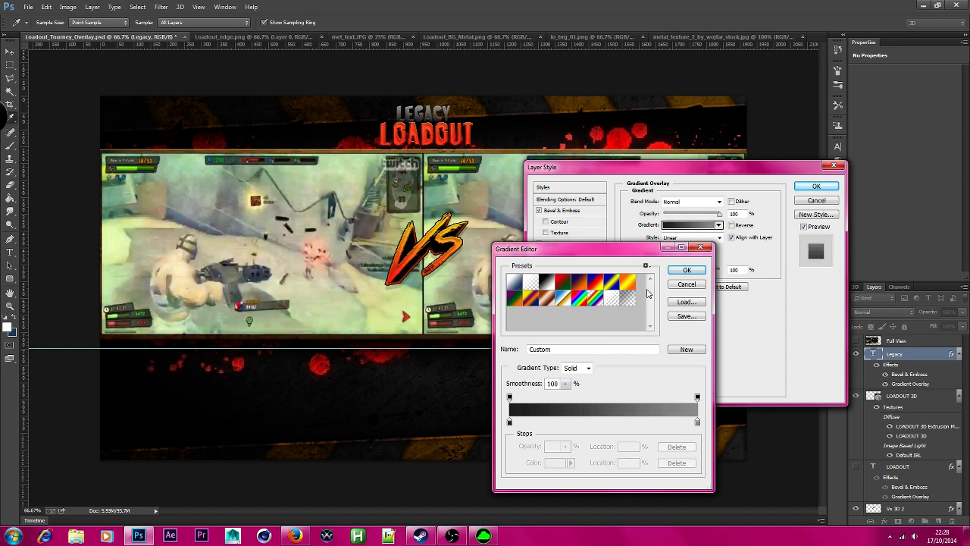
drag(629, 422, 637, 422)
double_click(637, 422)
mouse_move(565, 243)
mouse_down()
mouse_move(557, 251)
mouse_move(554, 188)
mouse_move(542, 211)
mouse_up()
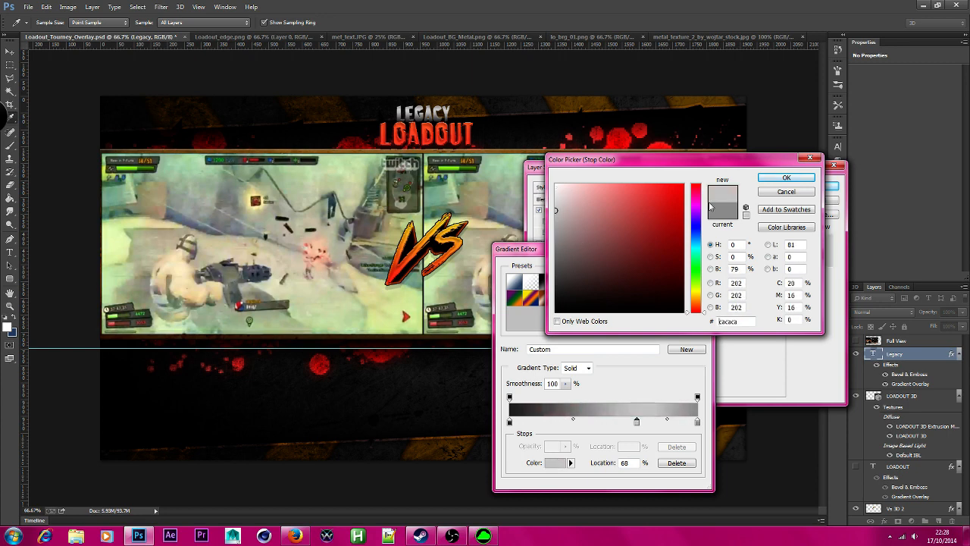
click(785, 181)
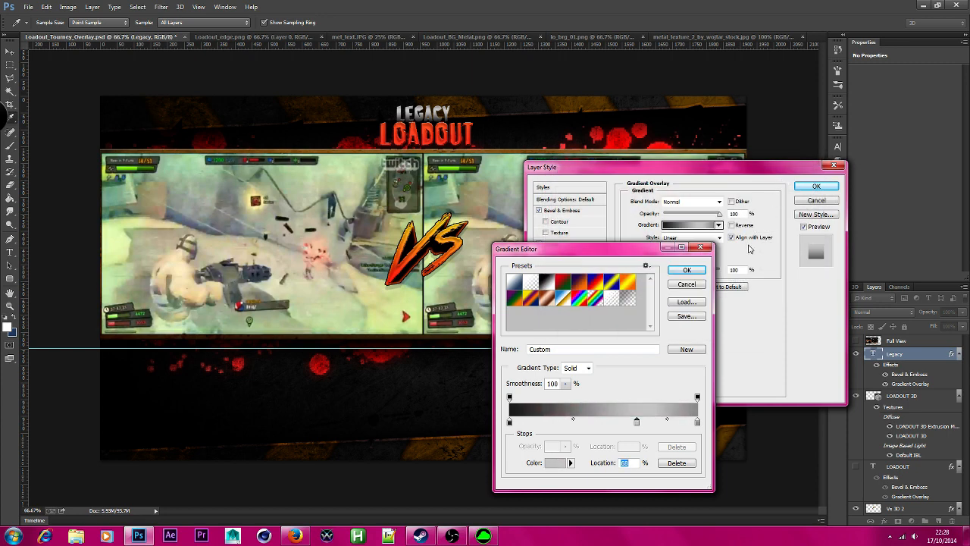
click(686, 273)
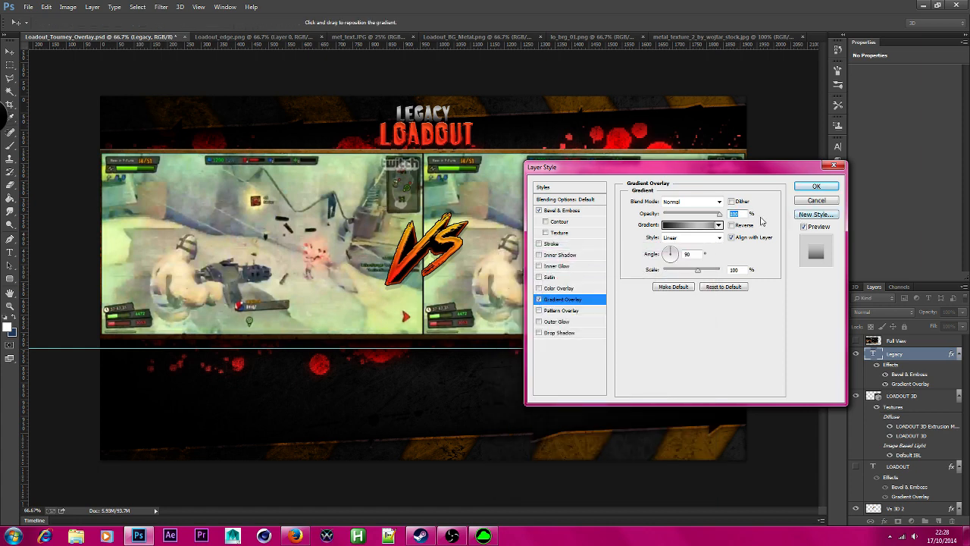
click(574, 213)
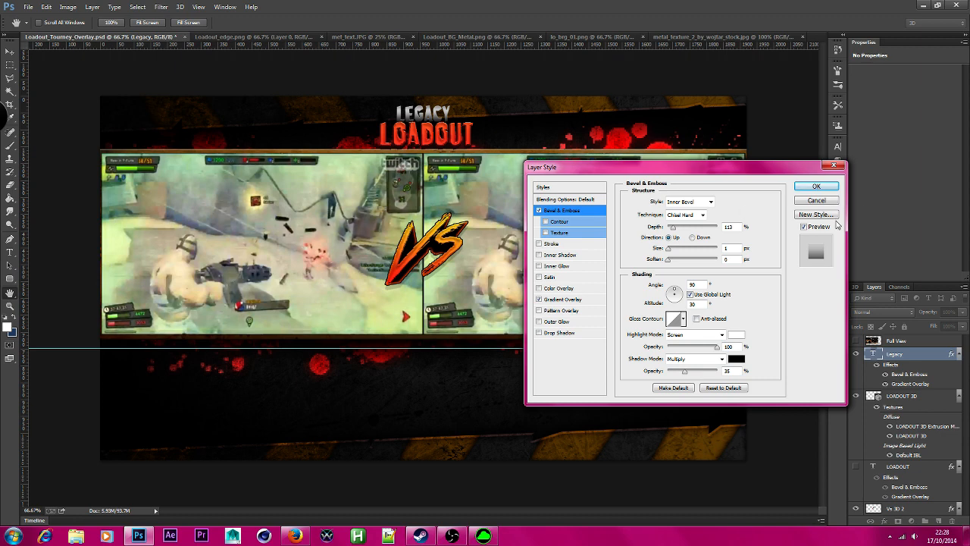
click(818, 187)
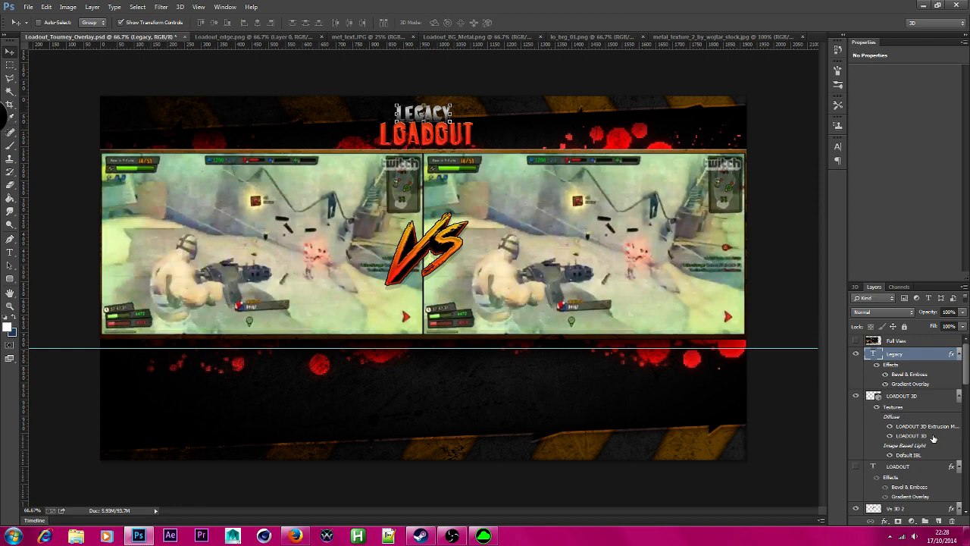
Step: Duplicate the Legacy text layer as "Legacy 3D" and hide the original Legacy layer
right_click(932, 361)
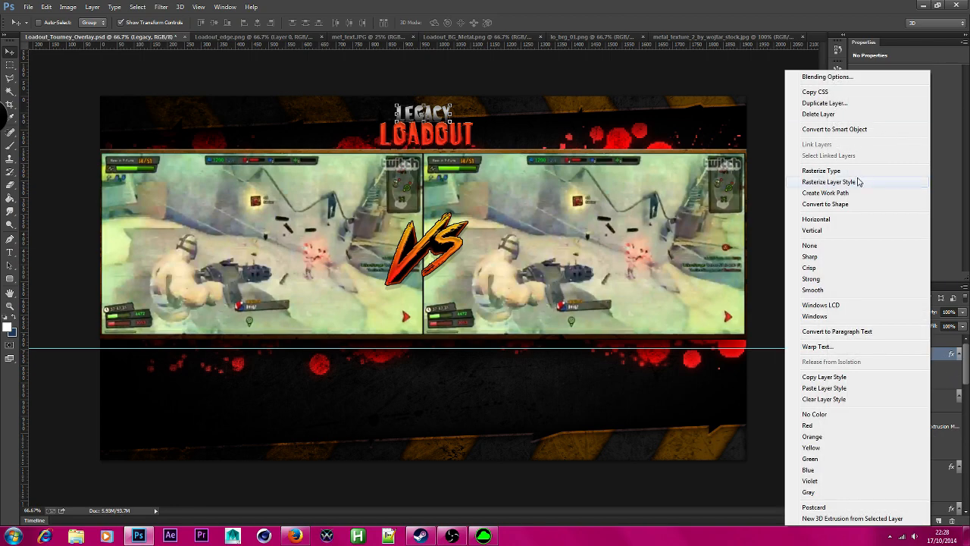
click(825, 102)
click(477, 180)
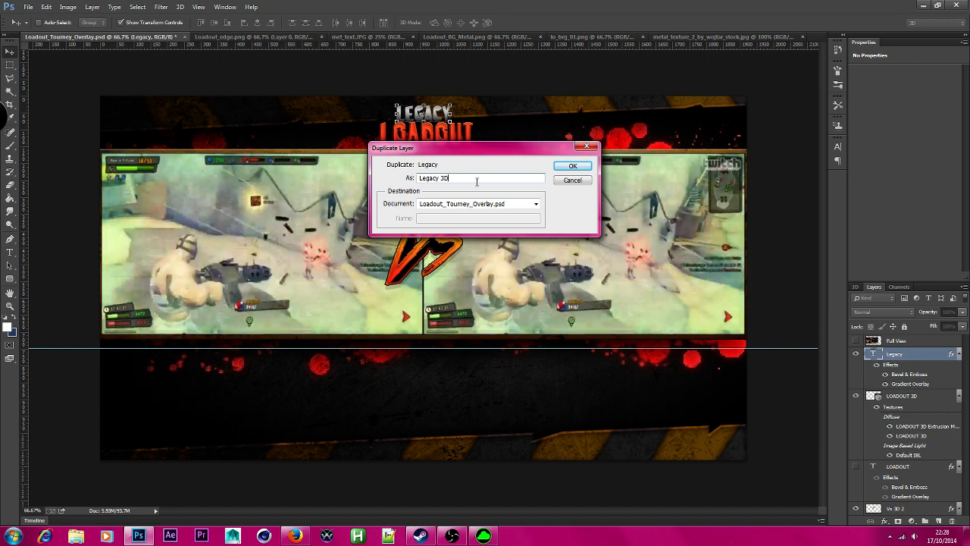
click(573, 166)
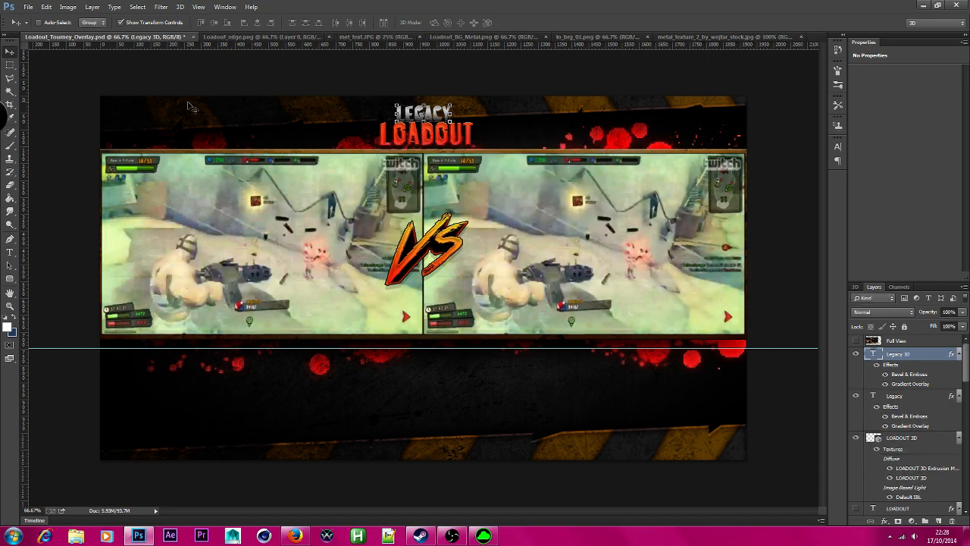
right_click(939, 355)
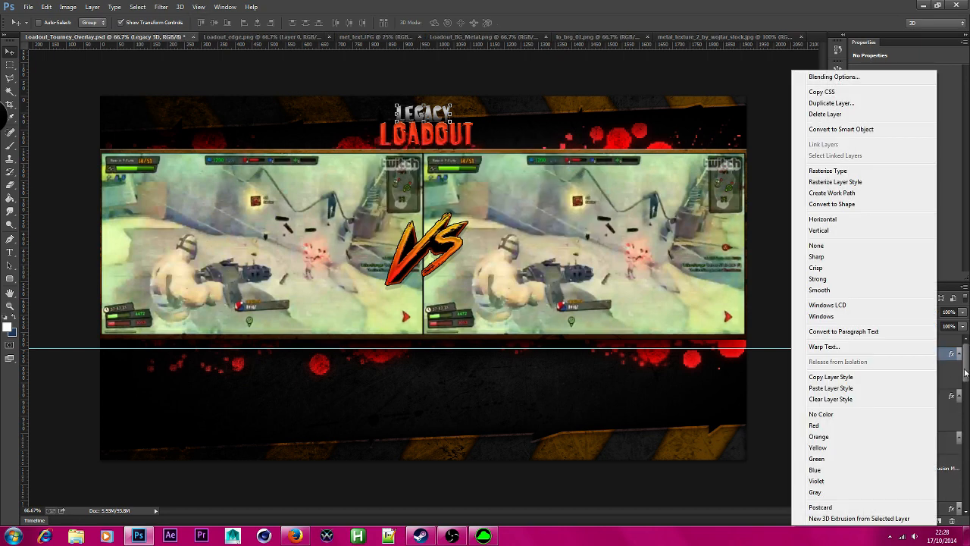
click(967, 367)
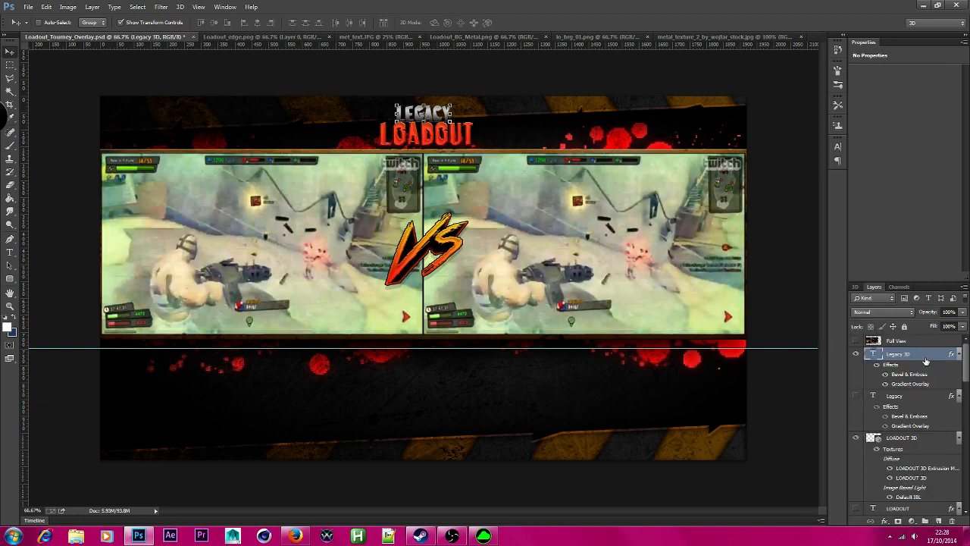
Step: Try to create a 3D extrusion from the Legacy 3D text layer and move its mesh up along Y
right_click(925, 362)
click(847, 518)
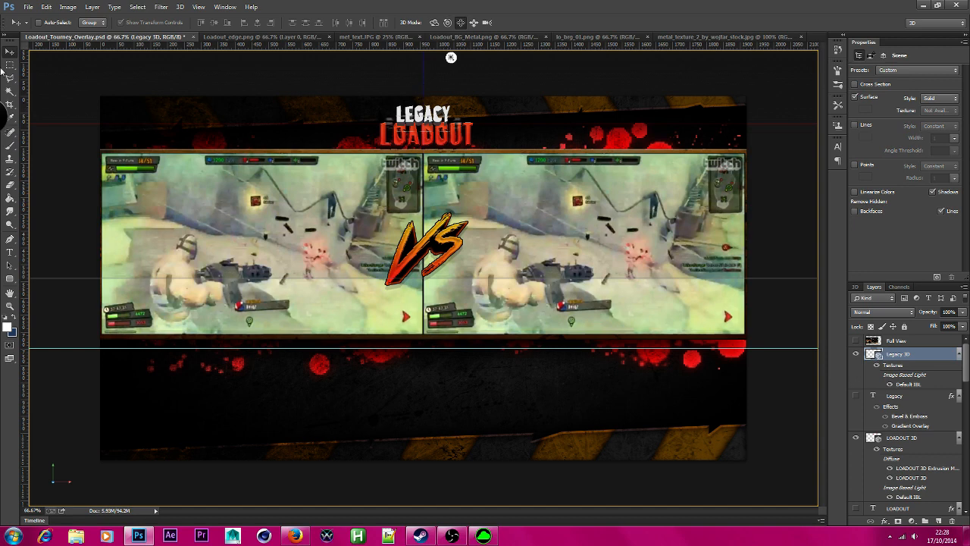
click(421, 112)
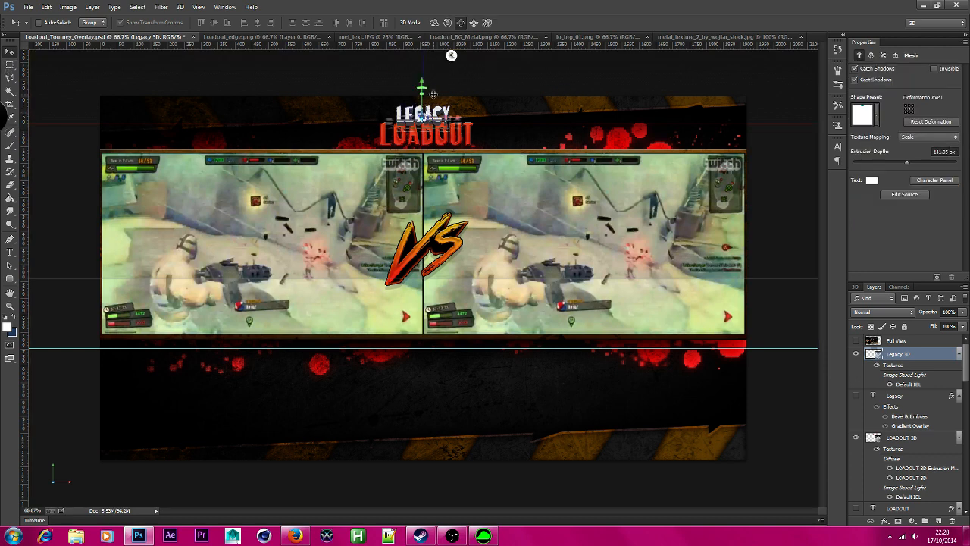
mouse_move(433, 94)
mouse_down()
mouse_move(435, 72)
mouse_move(428, 78)
mouse_up()
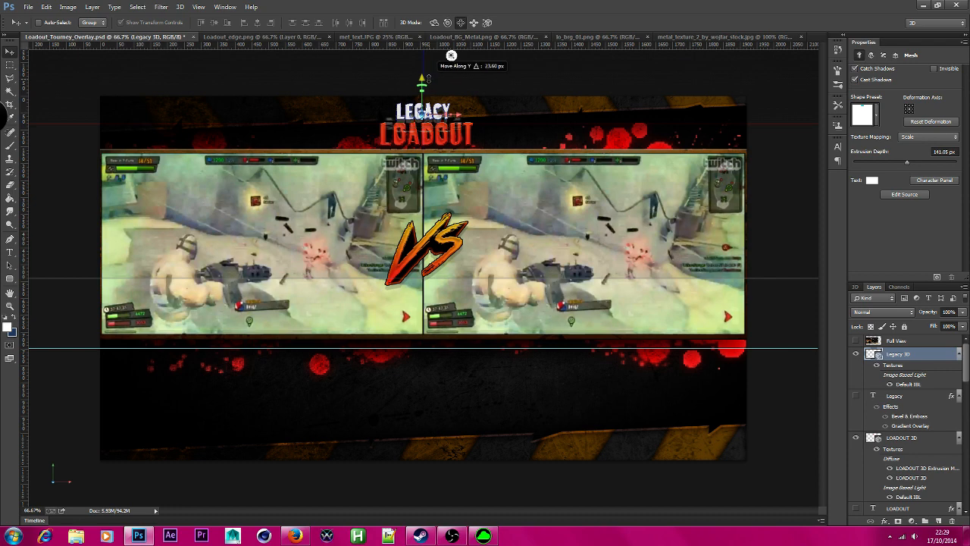
Step: Undo the mesh move and the 3D extrusion of the Legacy 3D layer
click(46, 6)
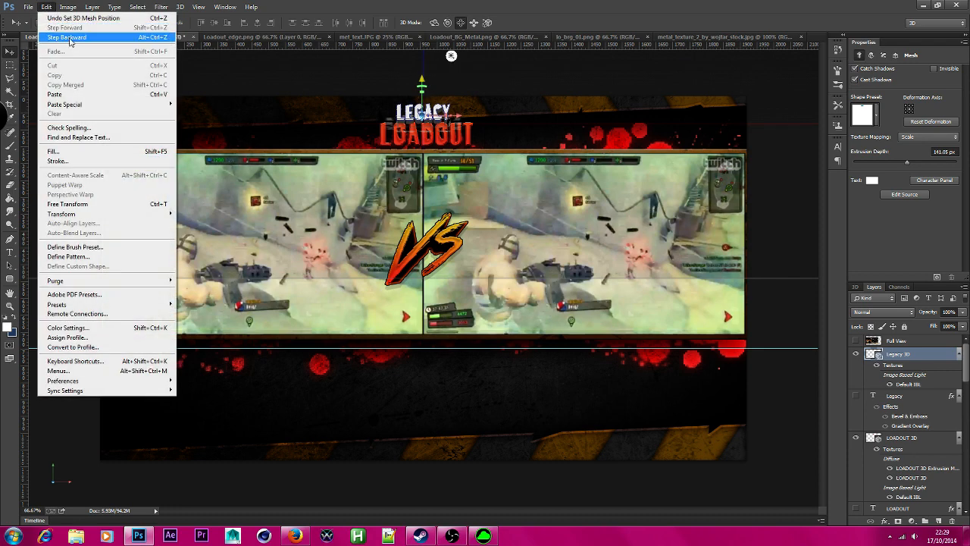
click(69, 38)
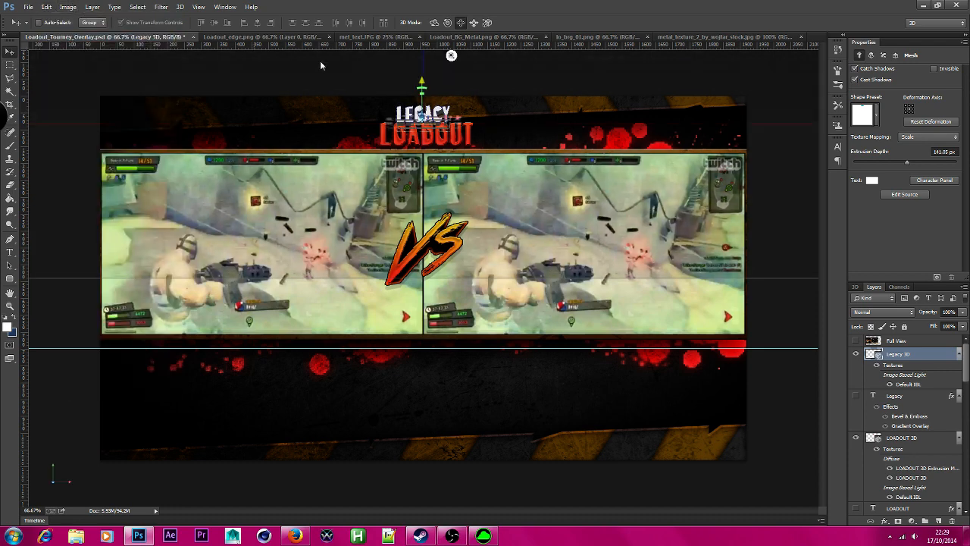
click(46, 7)
click(69, 38)
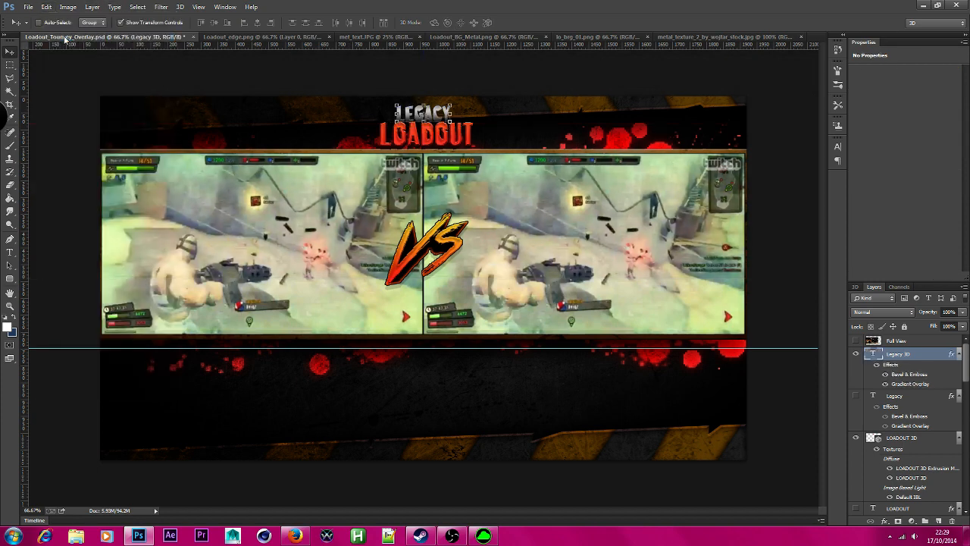
Step: Duplicate the Legacy 3D text layer as "Legacy 3D 2" and hide the Legacy 3D layer
right_click(931, 362)
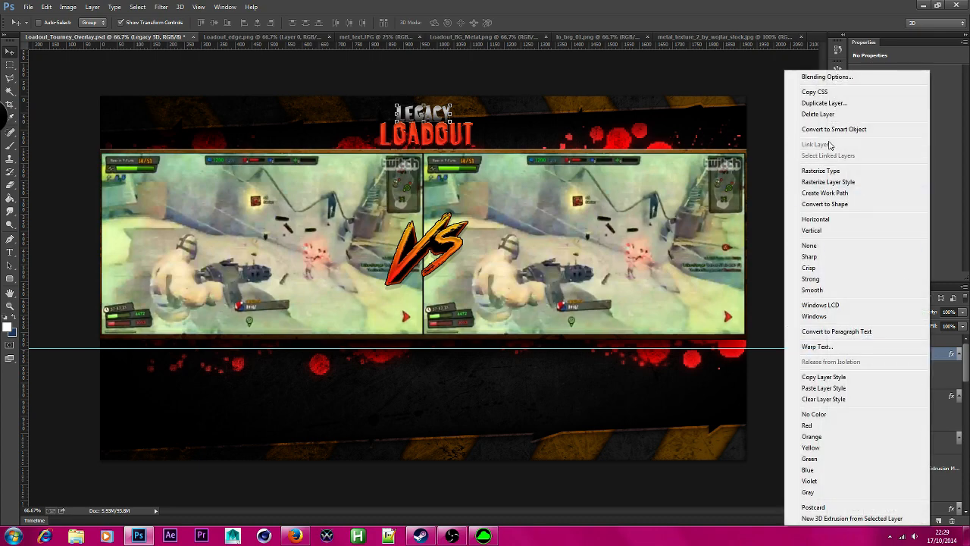
click(849, 109)
click(487, 176)
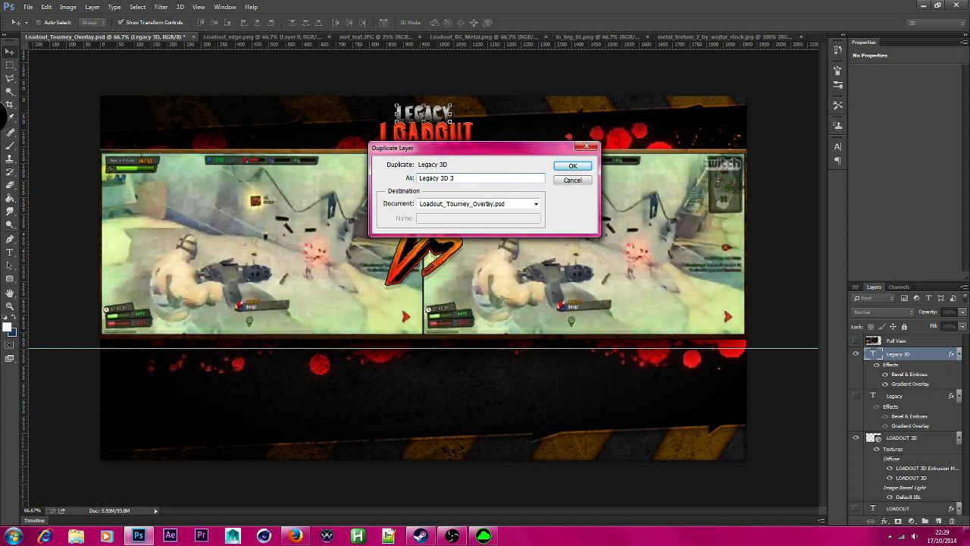
key(Return)
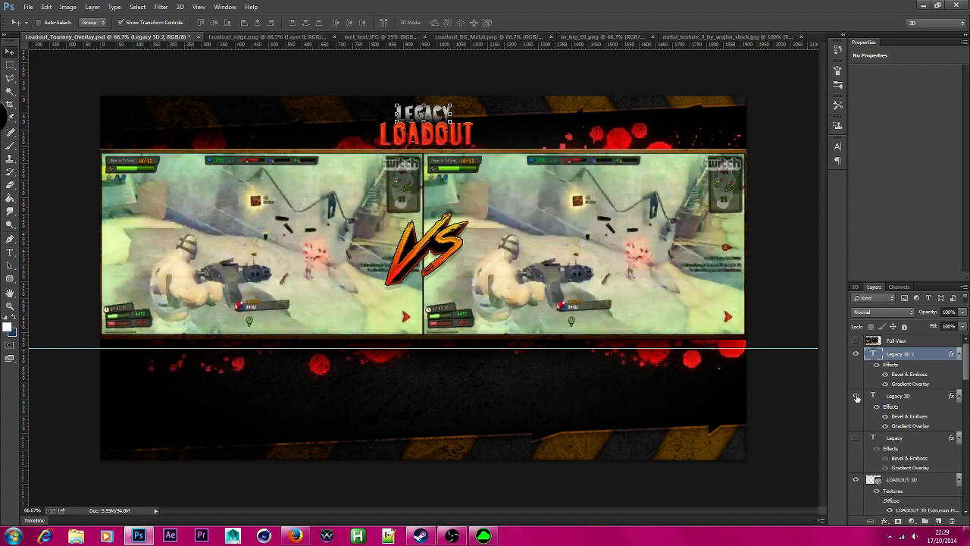
Step: Rasterize the Legacy 3D 2 text layer, and create a 3D extrusion from it with its mesh selected
right_click(928, 354)
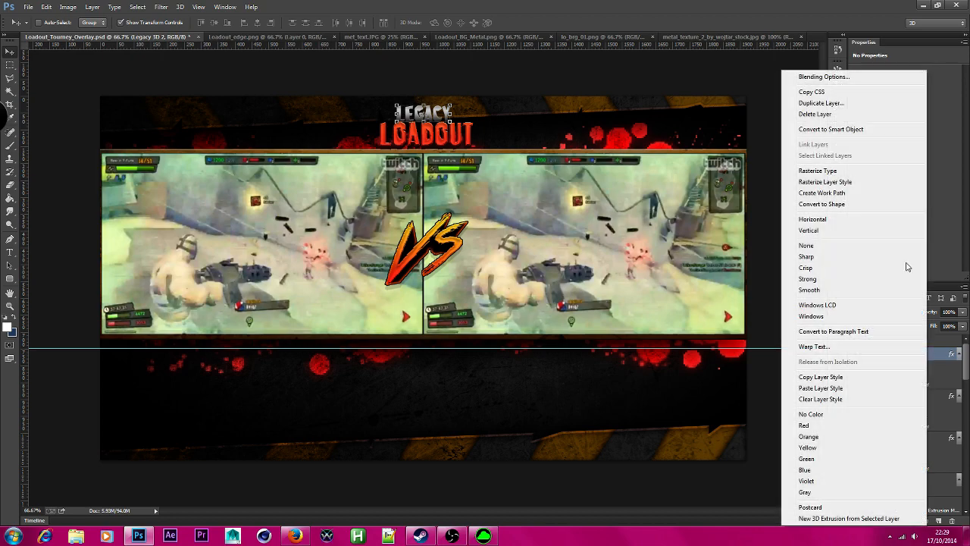
click(841, 170)
right_click(936, 356)
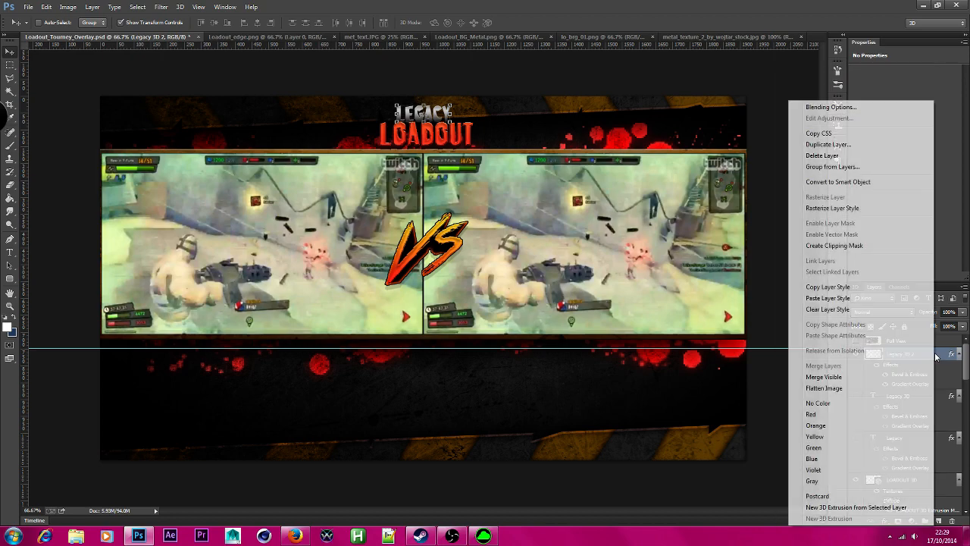
click(856, 507)
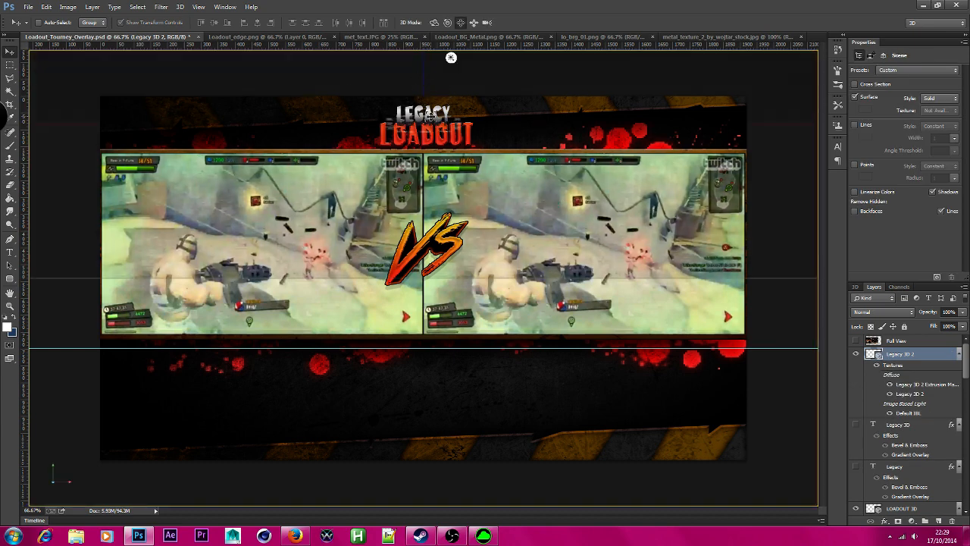
click(429, 115)
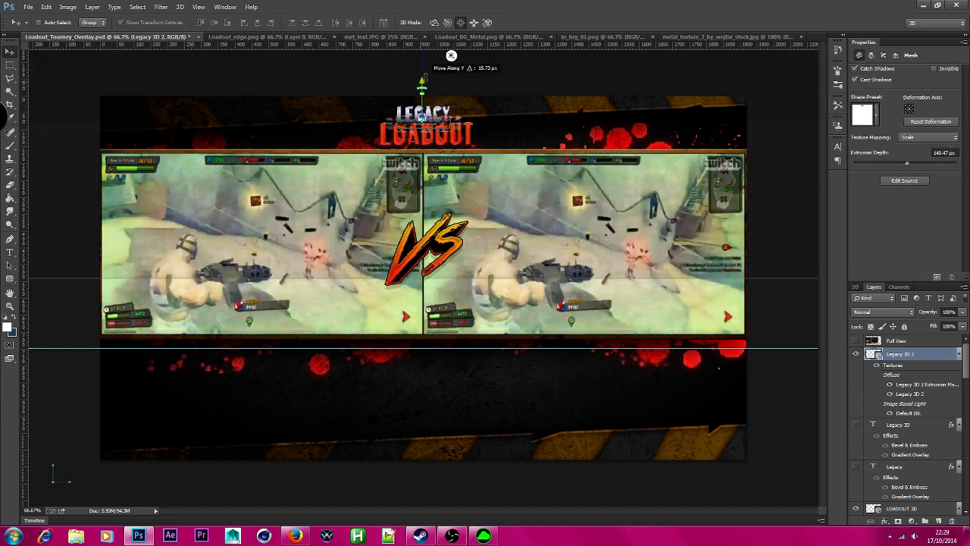
Step: Reposition the Legacy 3D 2 mesh slightly along Y above the LOADOUT title and set its extrusion depth to 70.23 px
drag(421, 116, 422, 113)
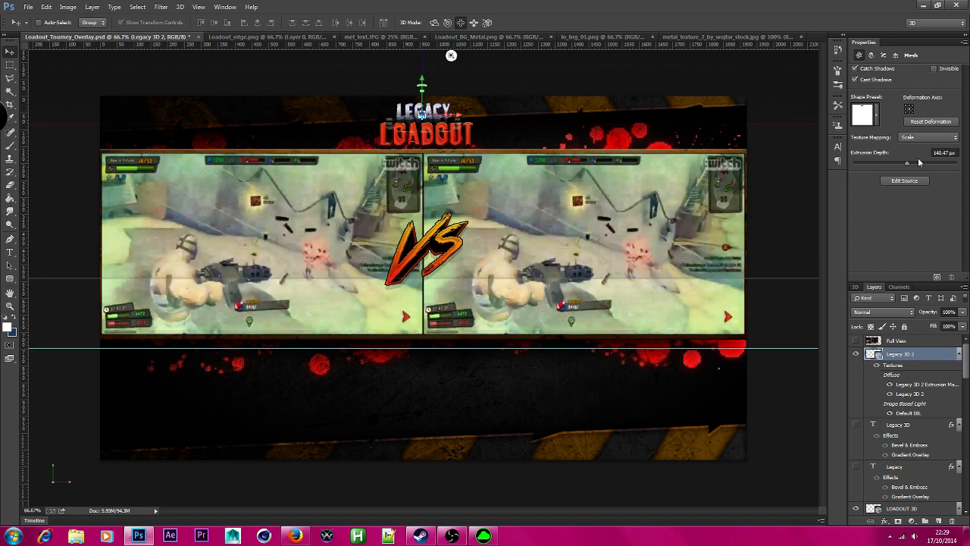
drag(912, 165, 910, 162)
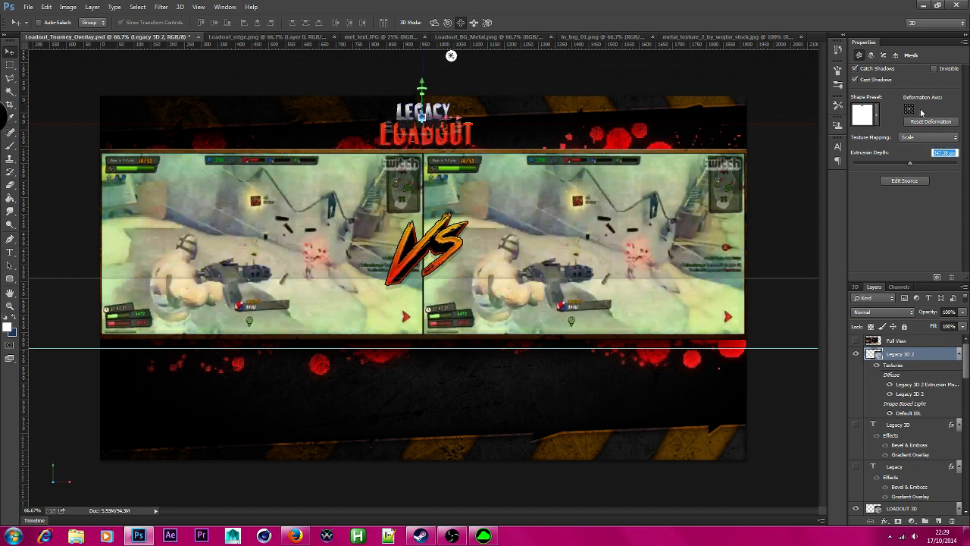
click(876, 120)
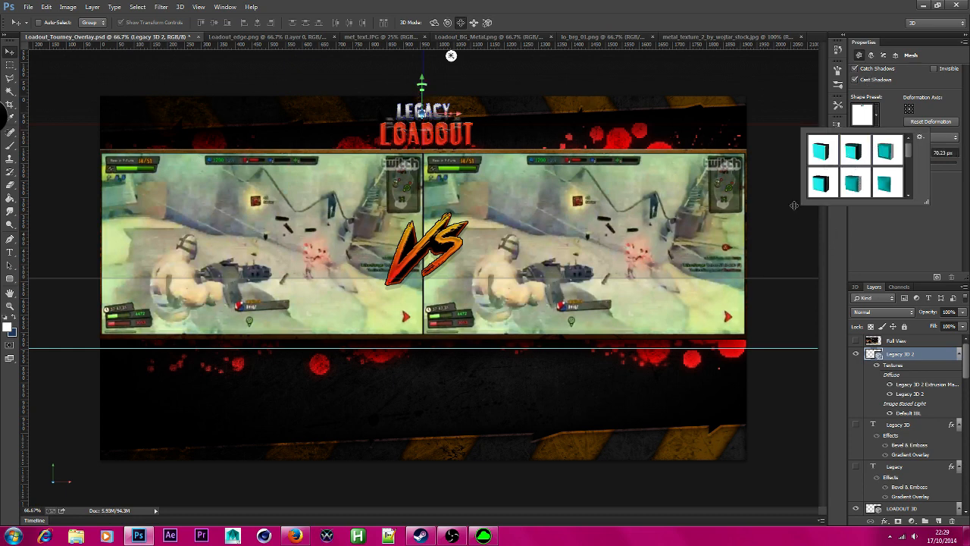
click(862, 232)
click(879, 124)
click(919, 270)
click(876, 120)
click(916, 246)
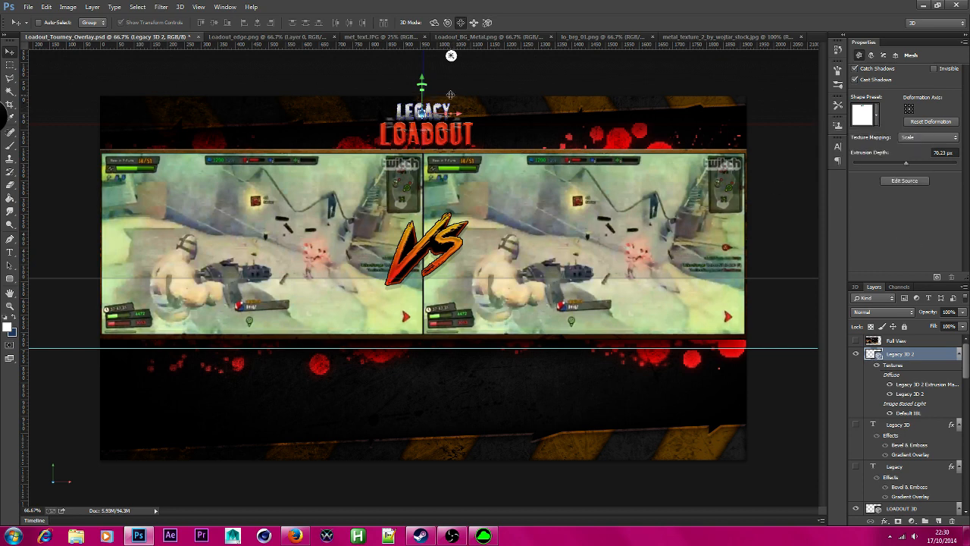
mouse_move(423, 78)
mouse_down()
mouse_move(429, 66)
mouse_move(429, 80)
mouse_up()
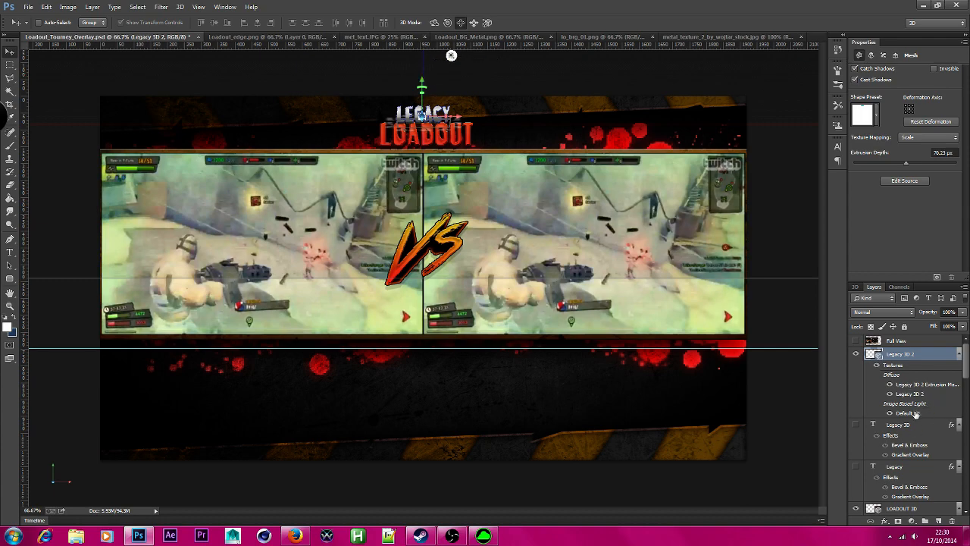
scroll(945, 441, down, 1)
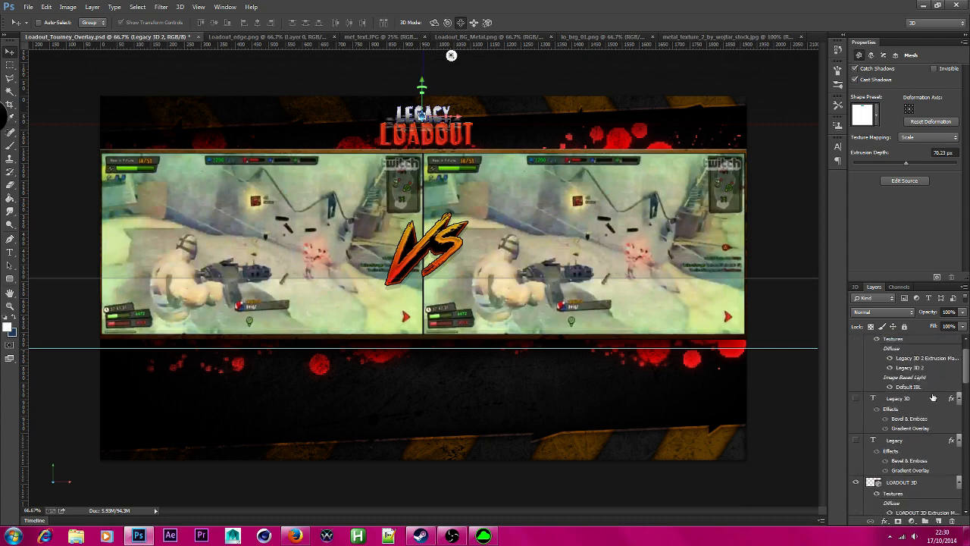
click(453, 536)
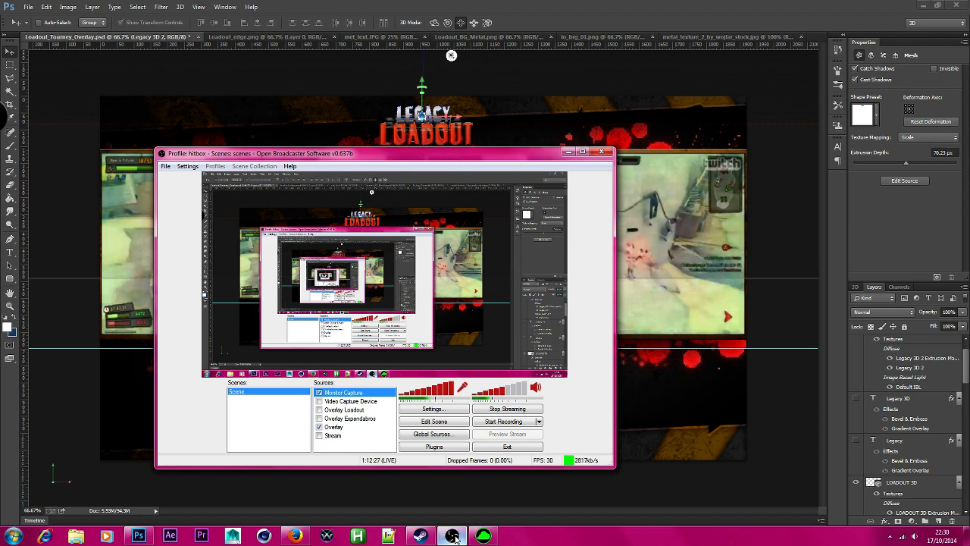
click(452, 536)
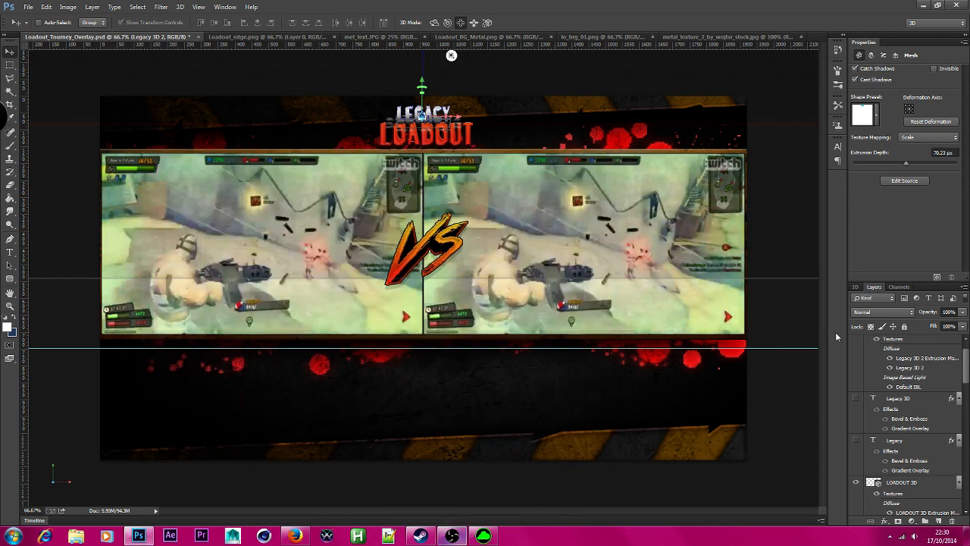
click(876, 121)
click(912, 227)
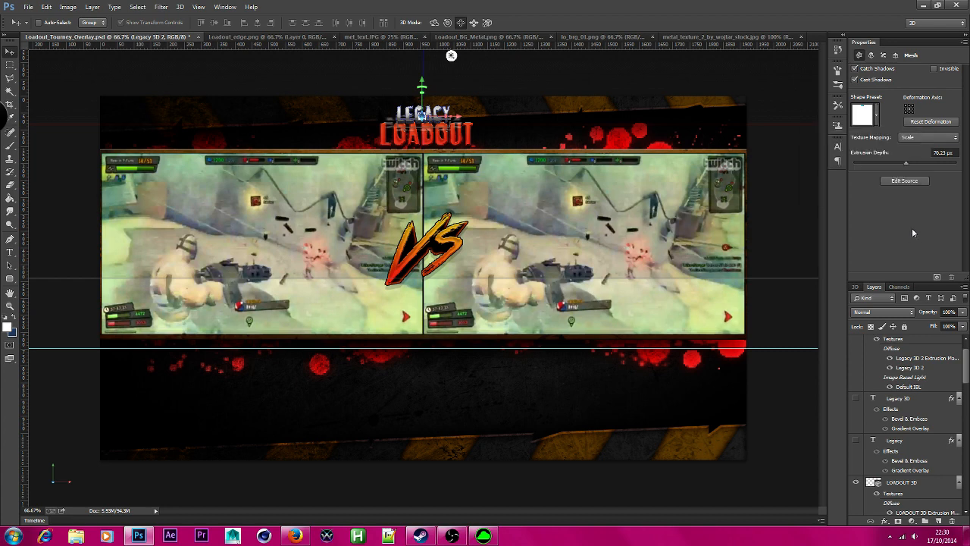
Step: Set the Legacy 3D 2 extrusion depth to 347.38 px and its front cap to 19% bevel width, 7% inflate strength and -28° inflate angle
drag(903, 164, 910, 164)
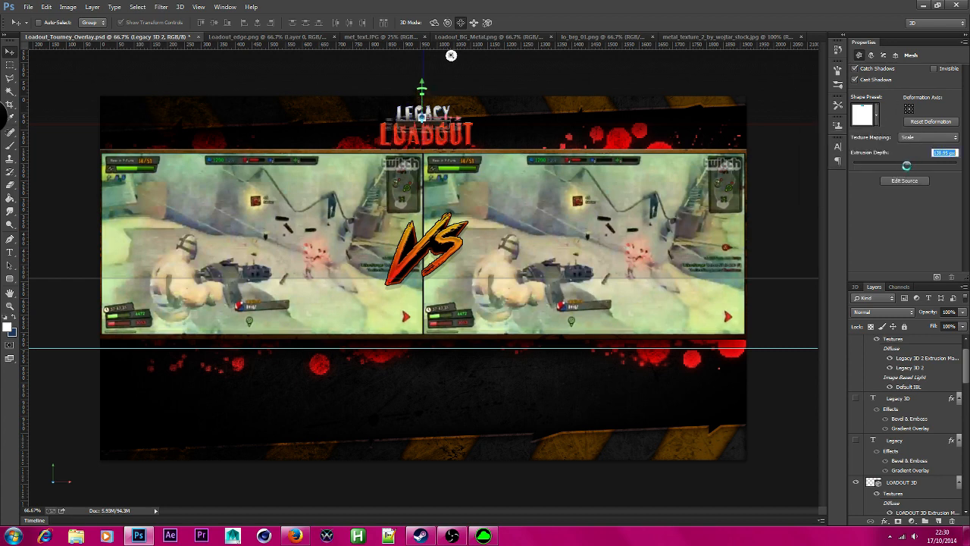
click(883, 56)
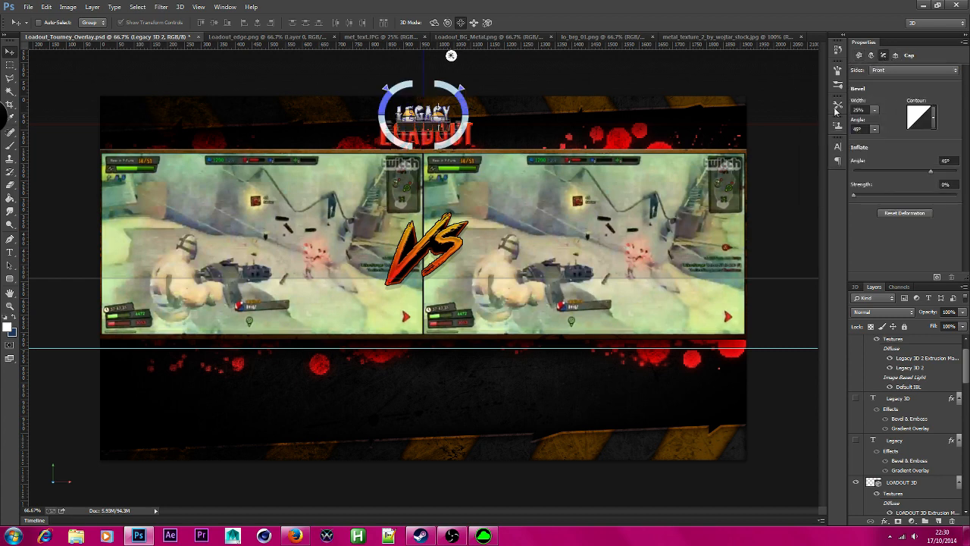
scroll(409, 108, up, 1)
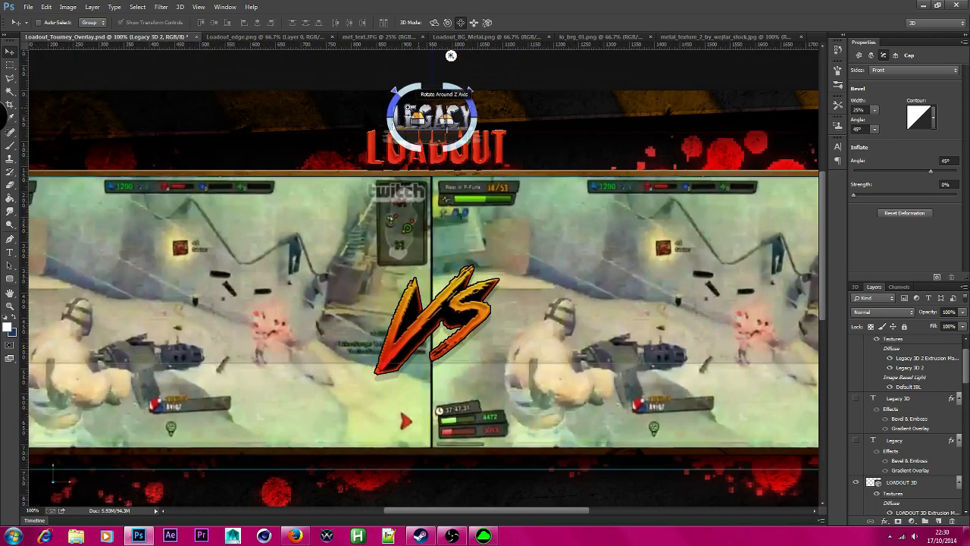
scroll(502, 107, up, 2)
scroll(462, 152, up, 1)
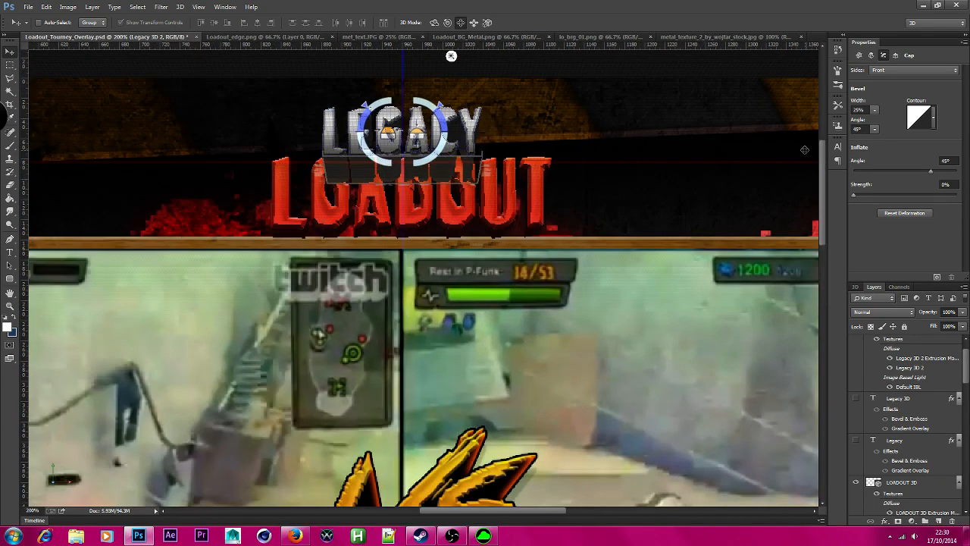
click(875, 111)
drag(877, 123, 872, 121)
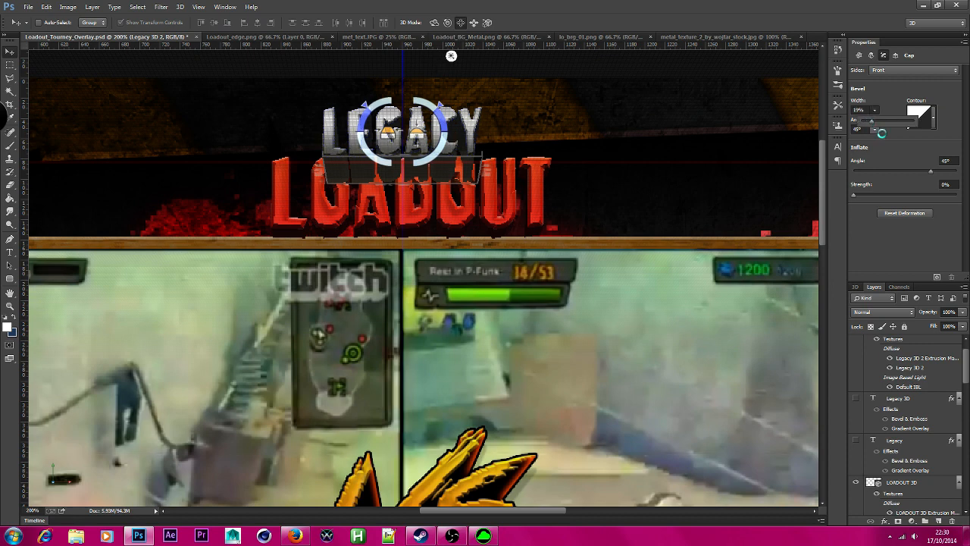
drag(855, 196, 861, 196)
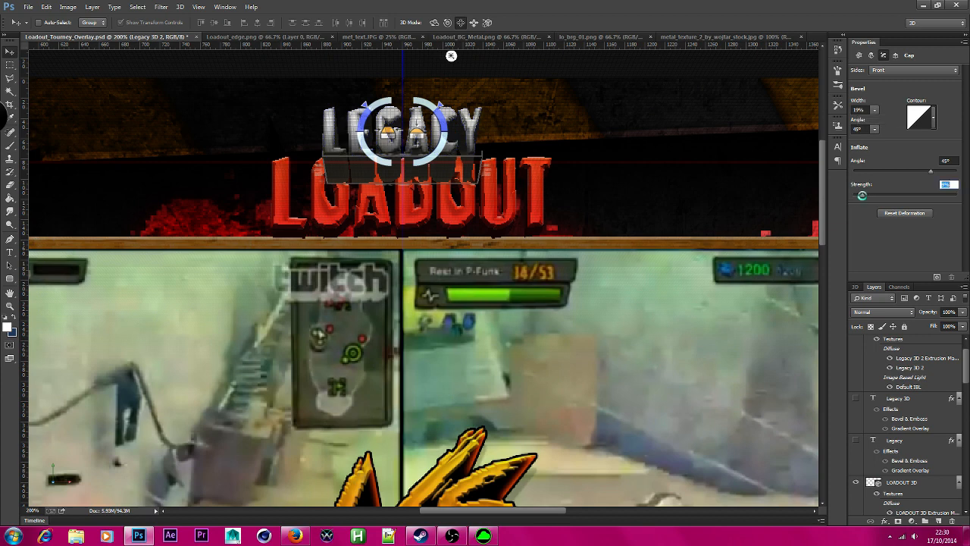
drag(929, 174, 888, 169)
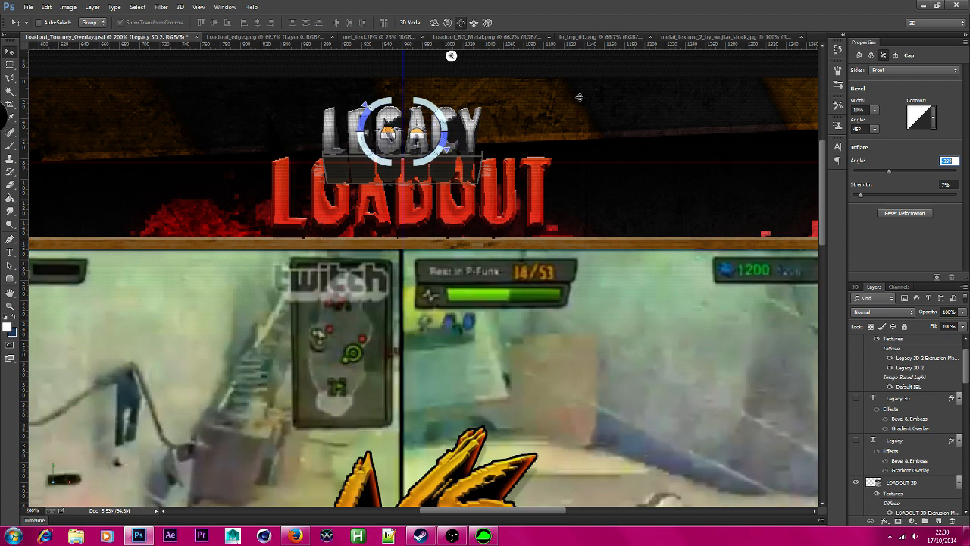
Step: Select a rectangular area around the Legacy and LOADOUT titles and render the Legacy 3D 2 layer within it
click(8, 66)
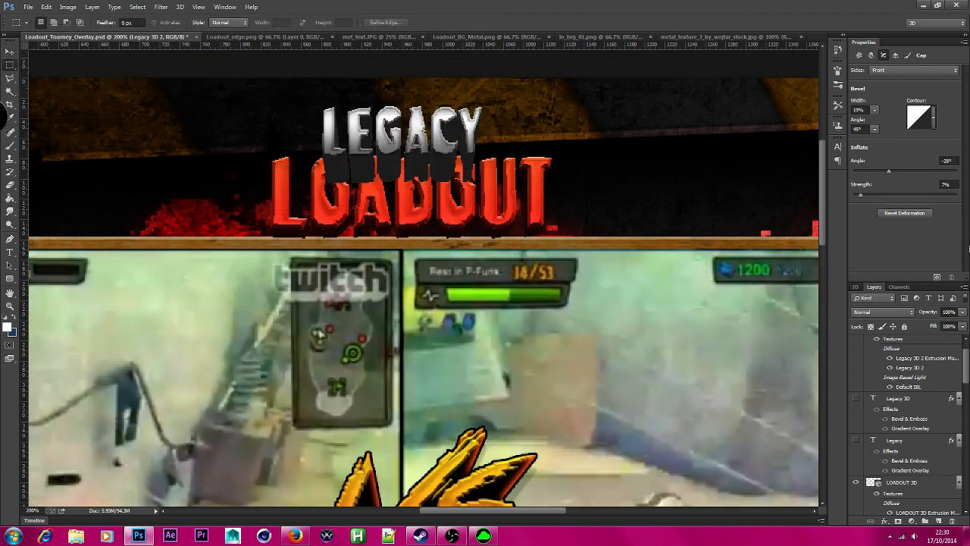
drag(299, 97, 543, 235)
click(180, 6)
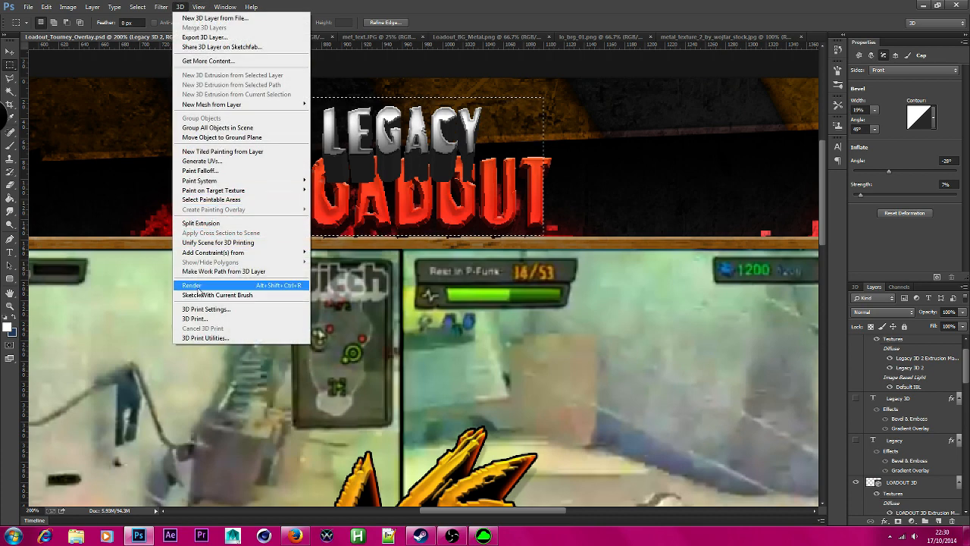
click(194, 285)
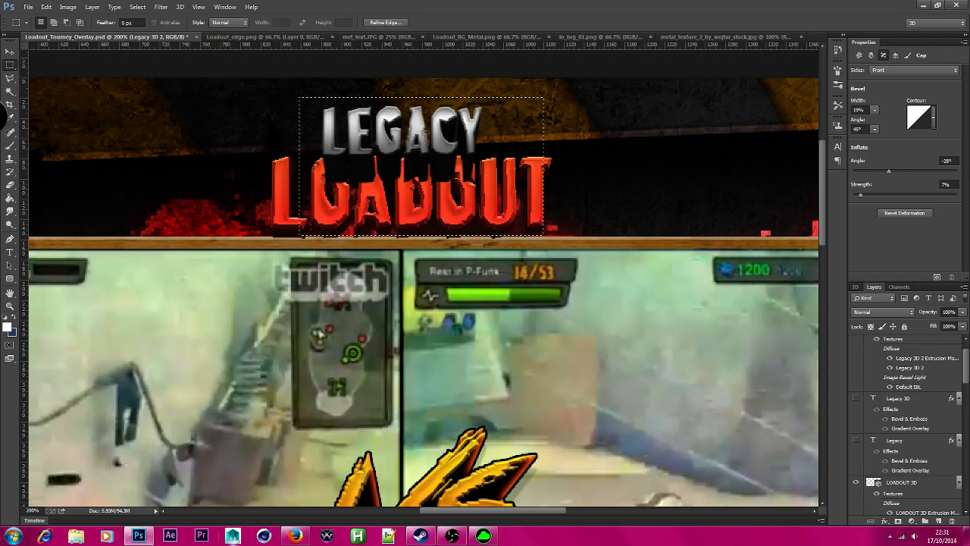
Step: Switch to Firefox to check the Twitch stream, the Loadout tournament forum thread and the Twitter feed, and return to Photoshop
click(294, 533)
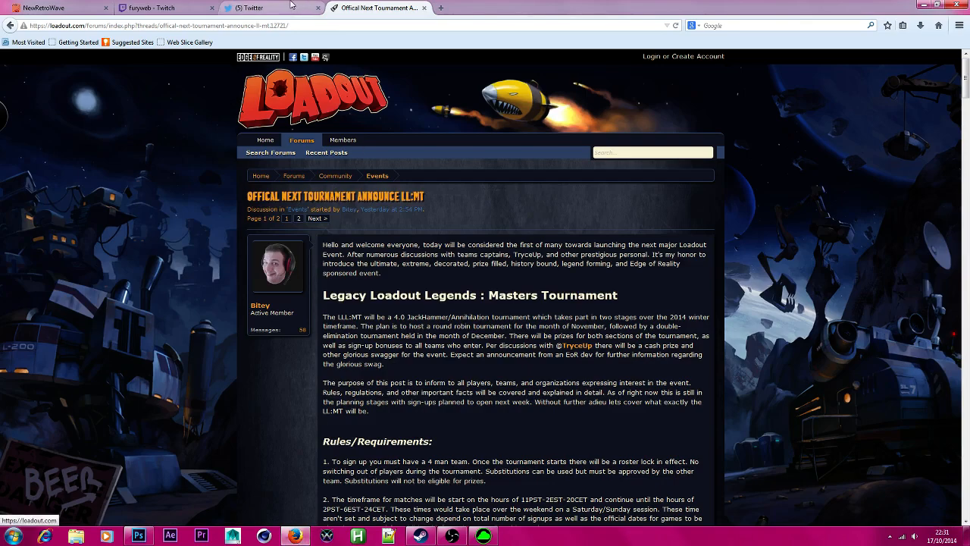
click(175, 7)
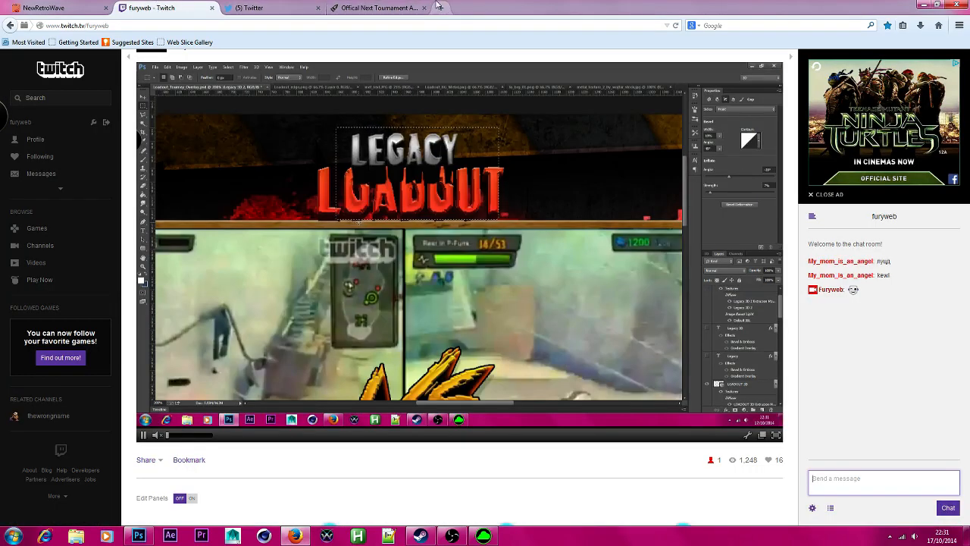
click(375, 7)
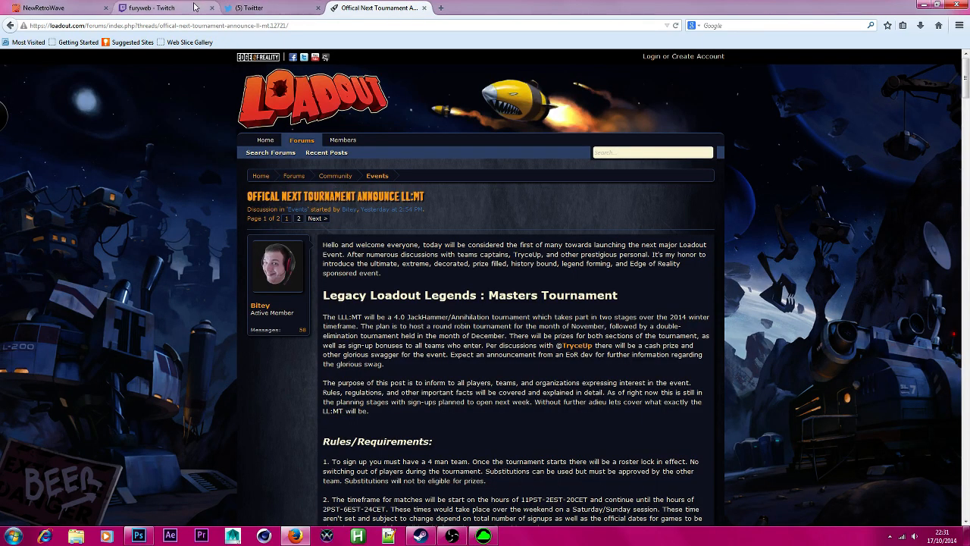
click(253, 7)
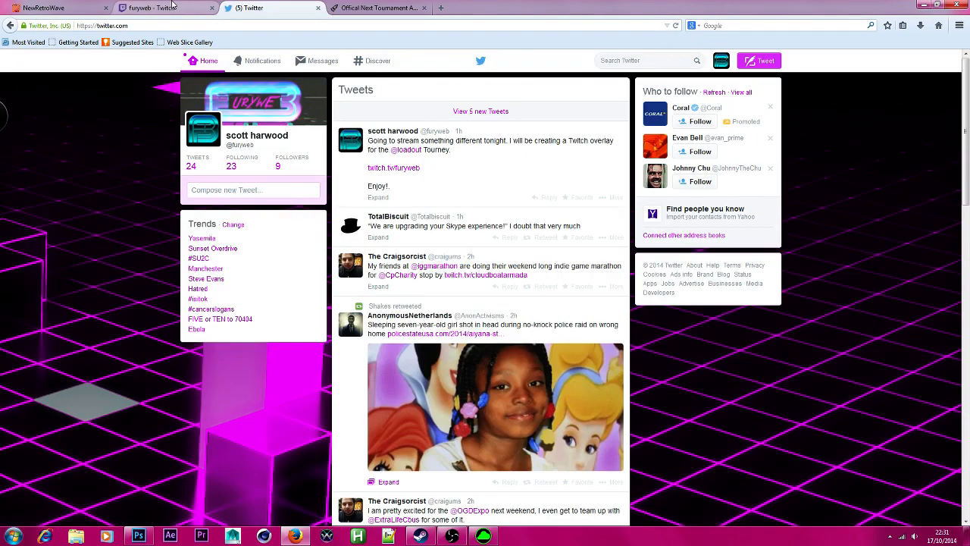
click(205, 64)
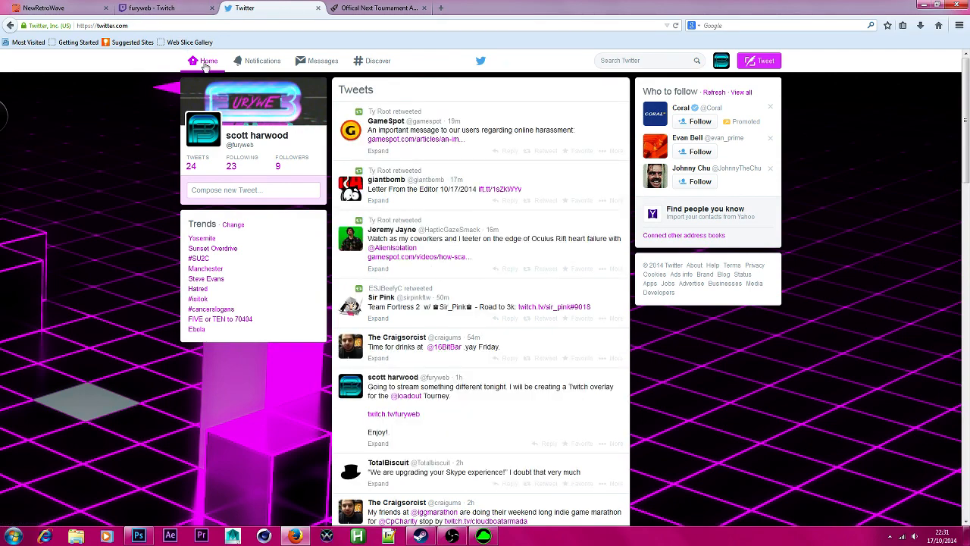
click(255, 65)
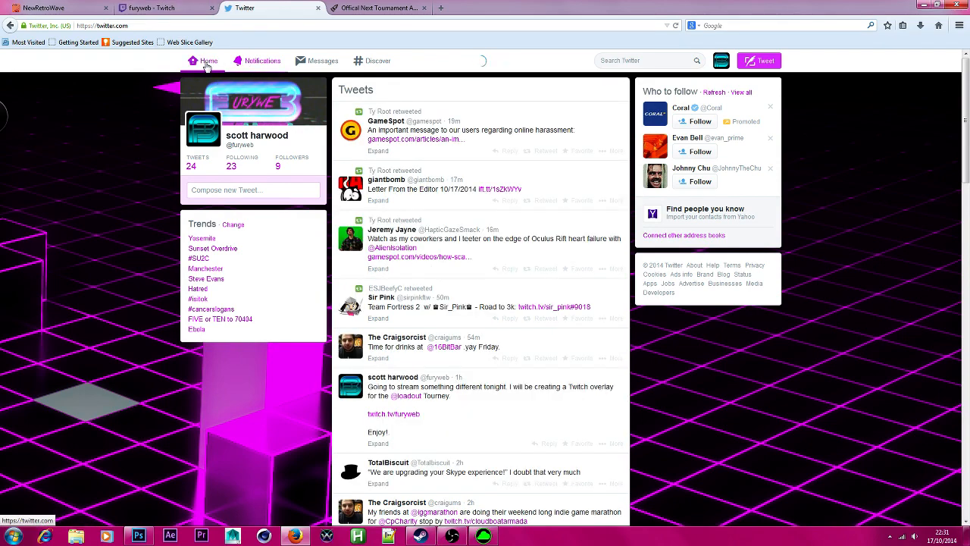
click(204, 65)
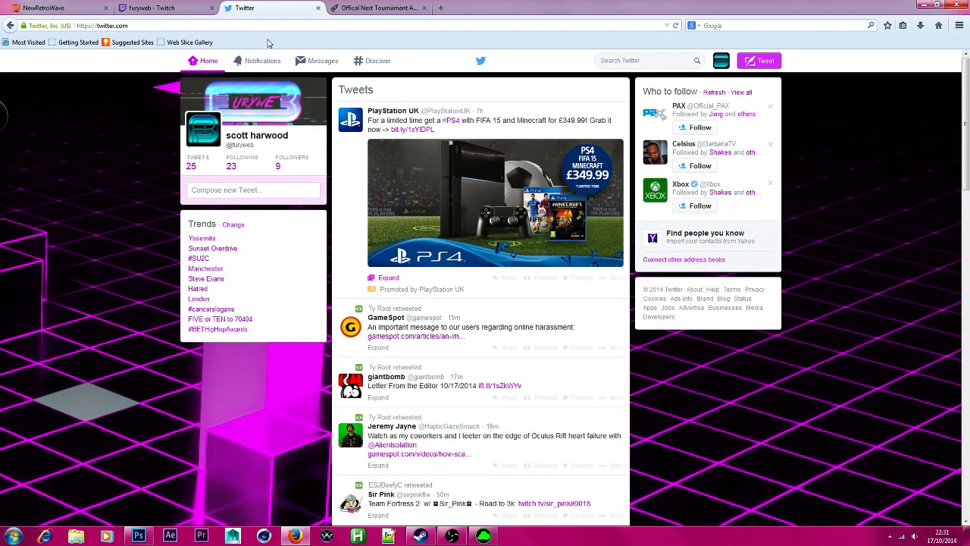
click(185, 12)
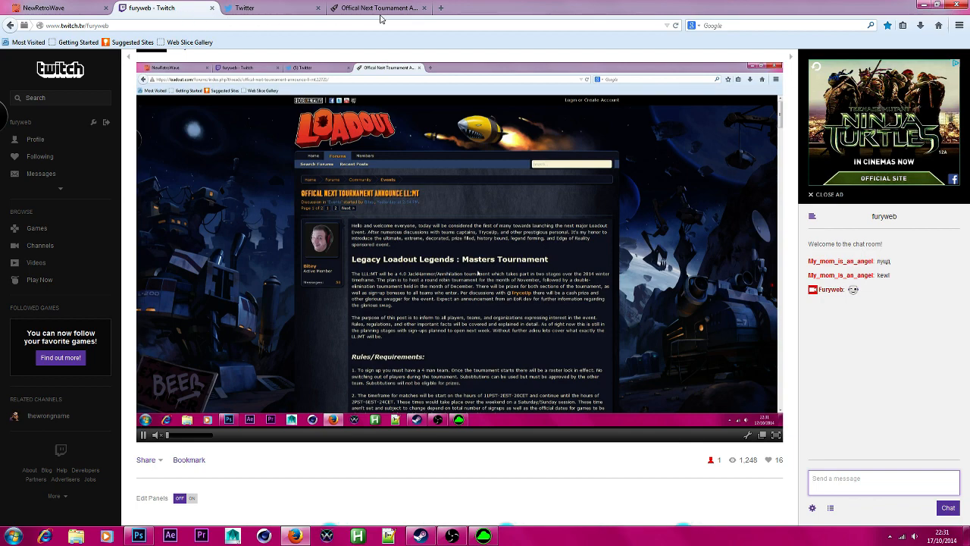
click(922, 5)
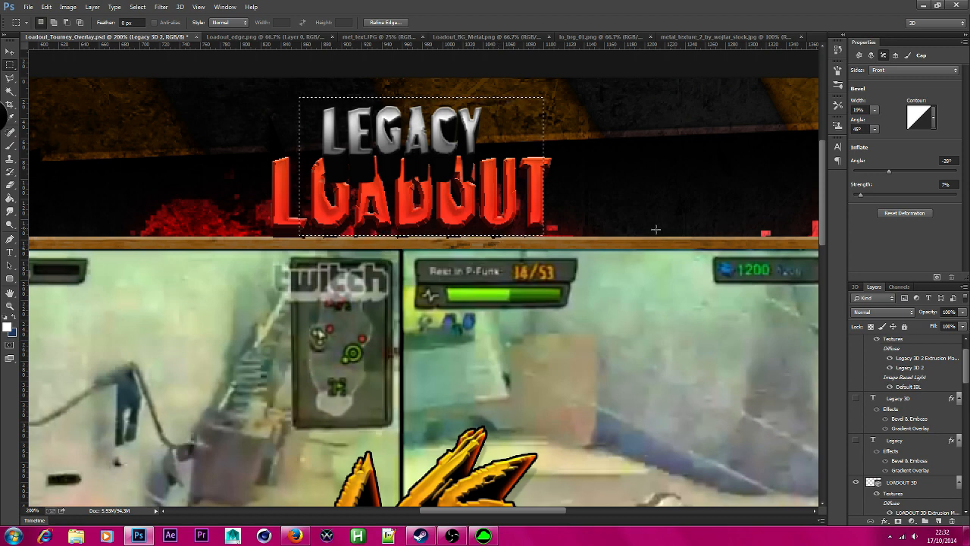
Step: Set the extrusion depth of the LOADOUT 3D layer's mesh to 100 px
scroll(913, 448, down, 2)
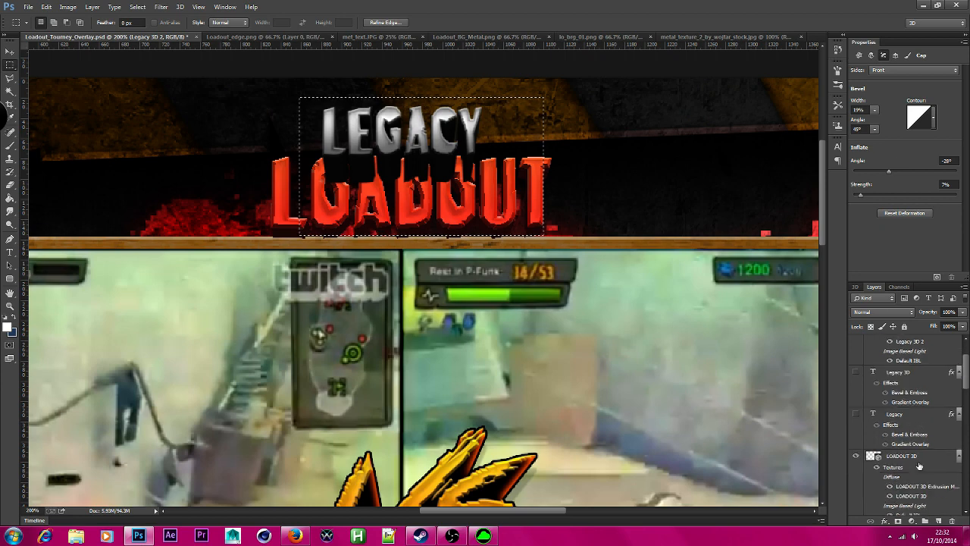
click(915, 452)
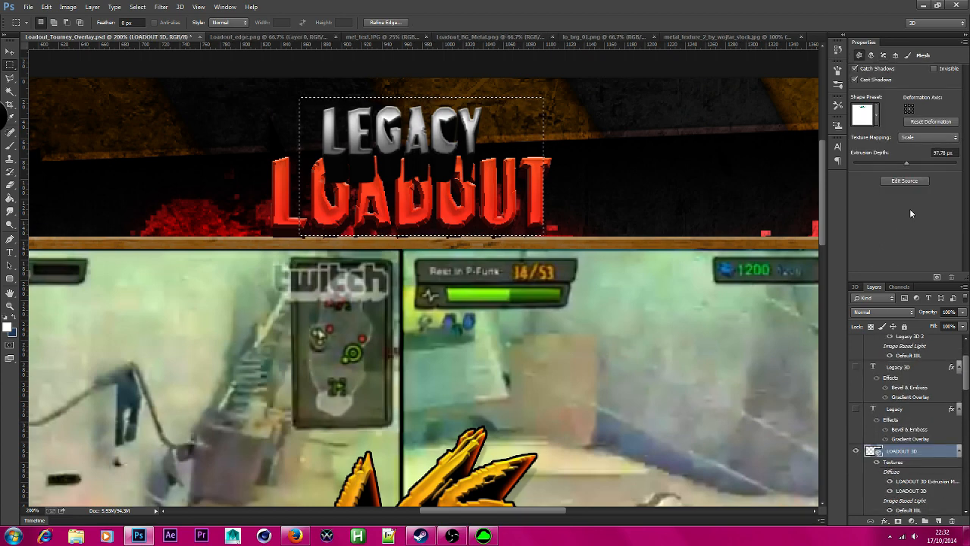
click(944, 152)
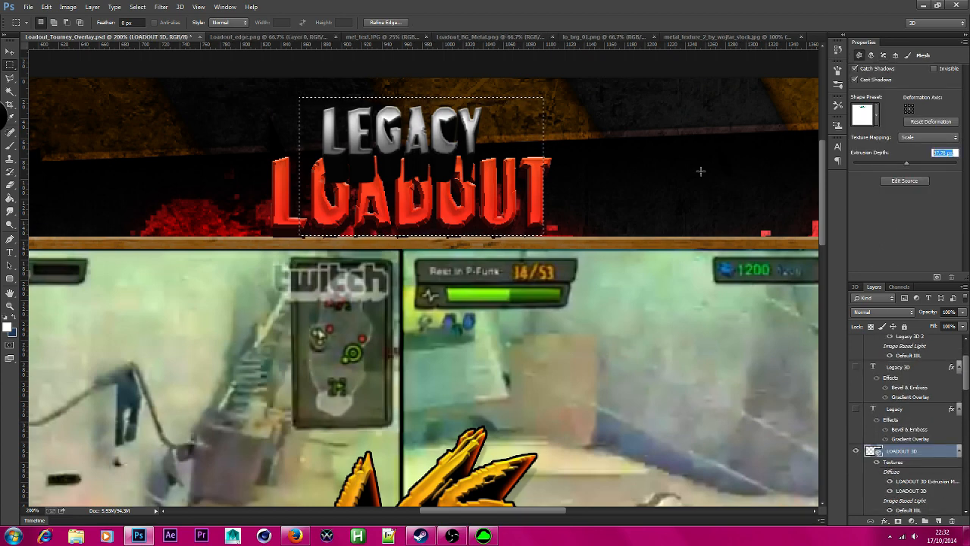
text(100)
key(Return)
Step: Set the extrusion depth of the Legacy 3D 2 layer's mesh to 100 px
click(929, 369)
scroll(940, 383, up, 1)
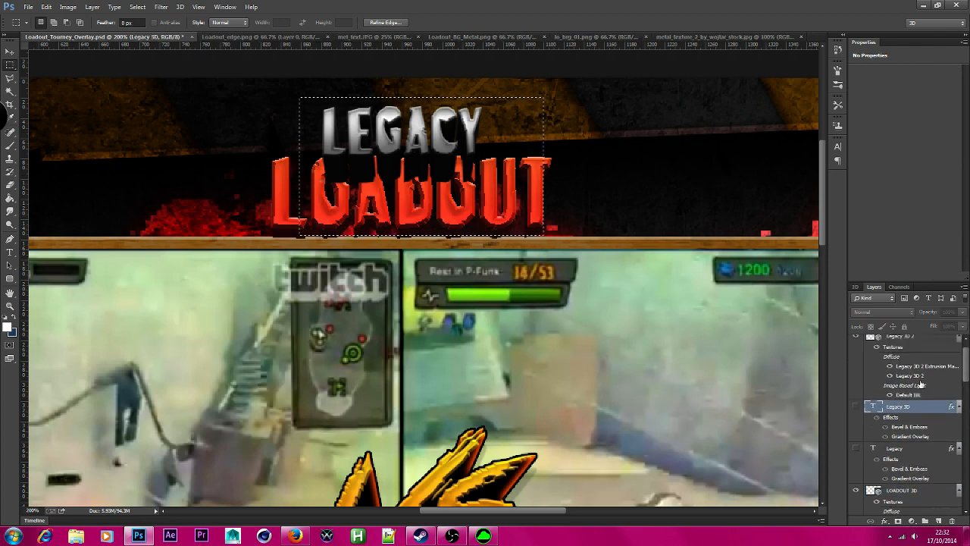
scroll(909, 358, up, 2)
click(910, 356)
click(859, 56)
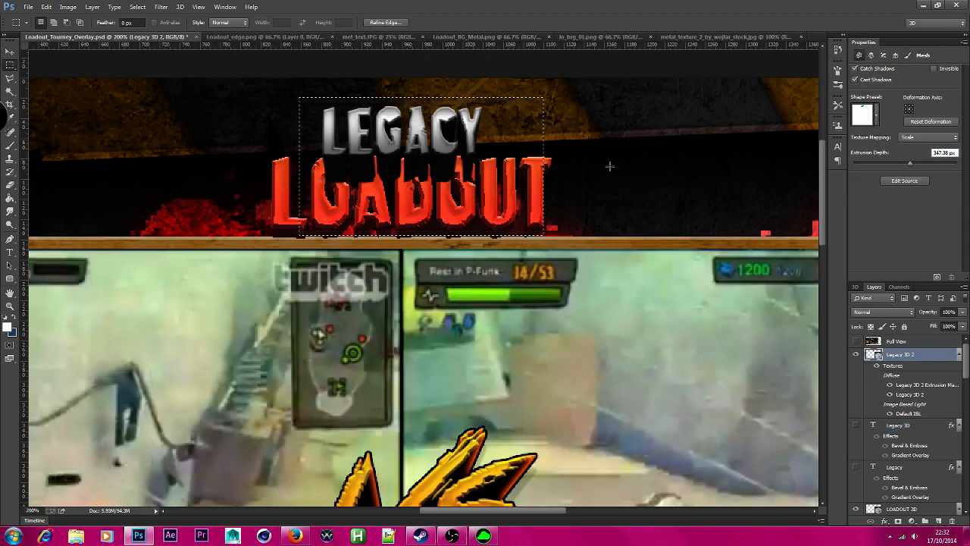
text(50)
key(Return)
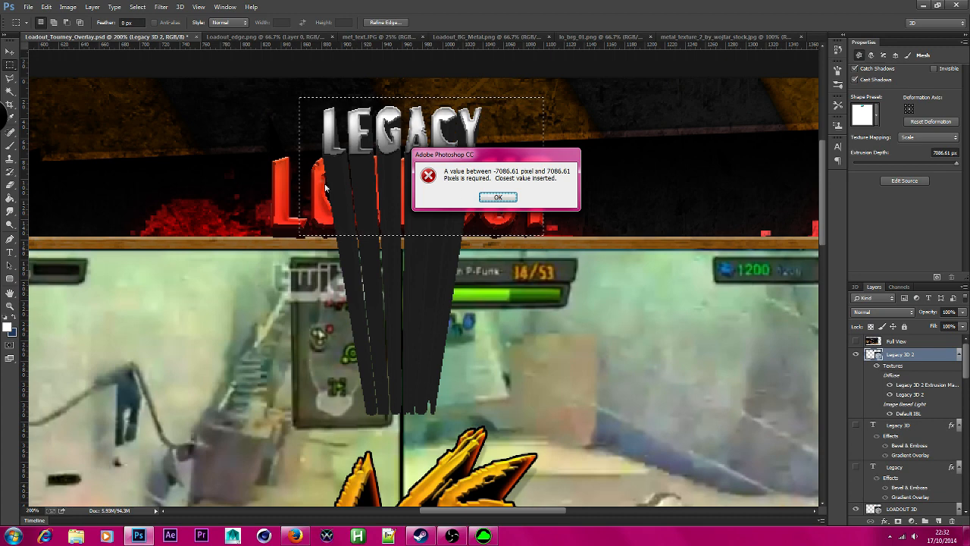
click(498, 197)
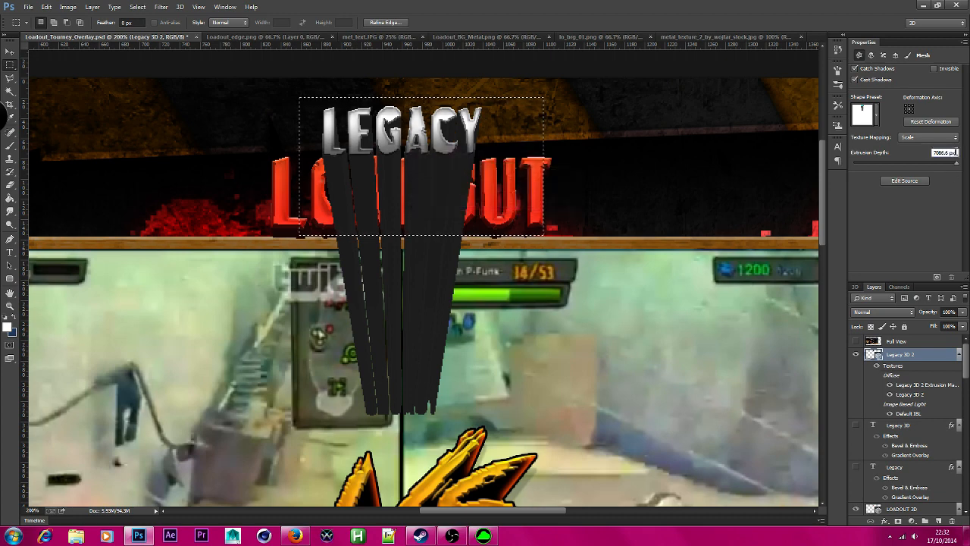
text(100)
key(Return)
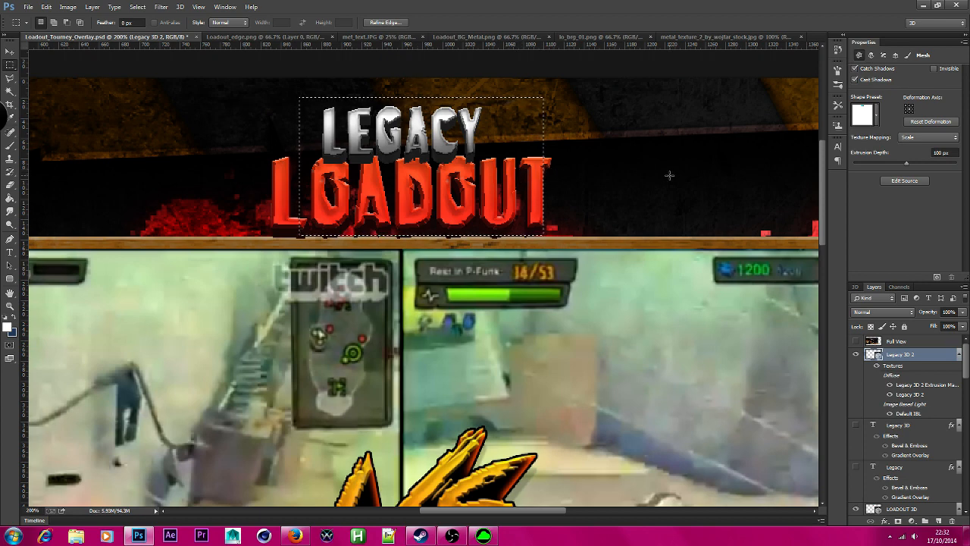
Step: Set the mesh extrusion depth to 200 px on both the Legacy 3D 2 and LOADOUT 3D layers
click(951, 153)
text(200)
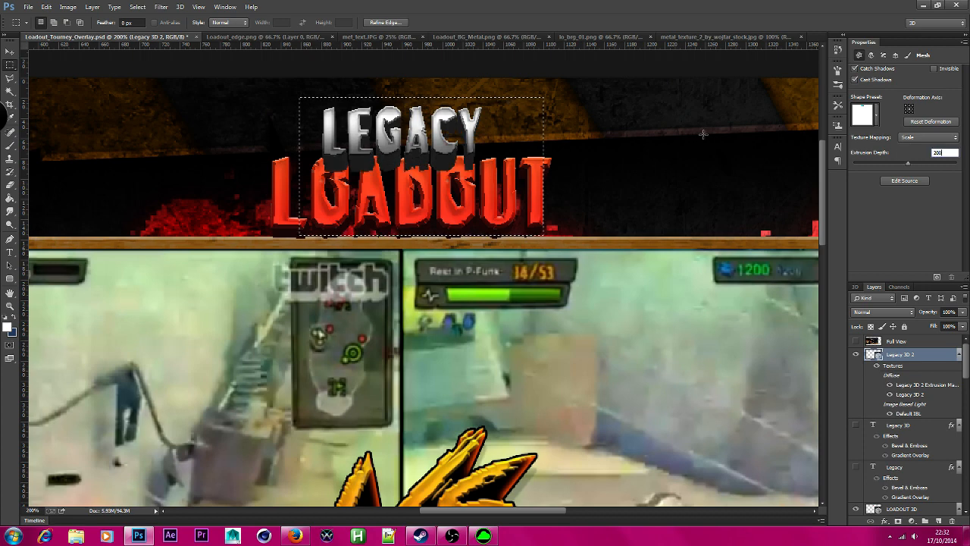
key(Return)
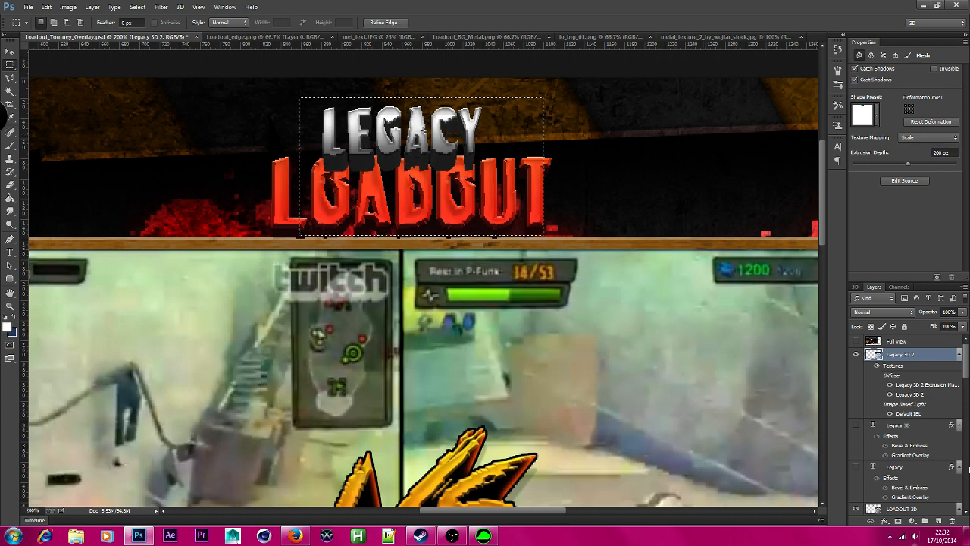
click(913, 509)
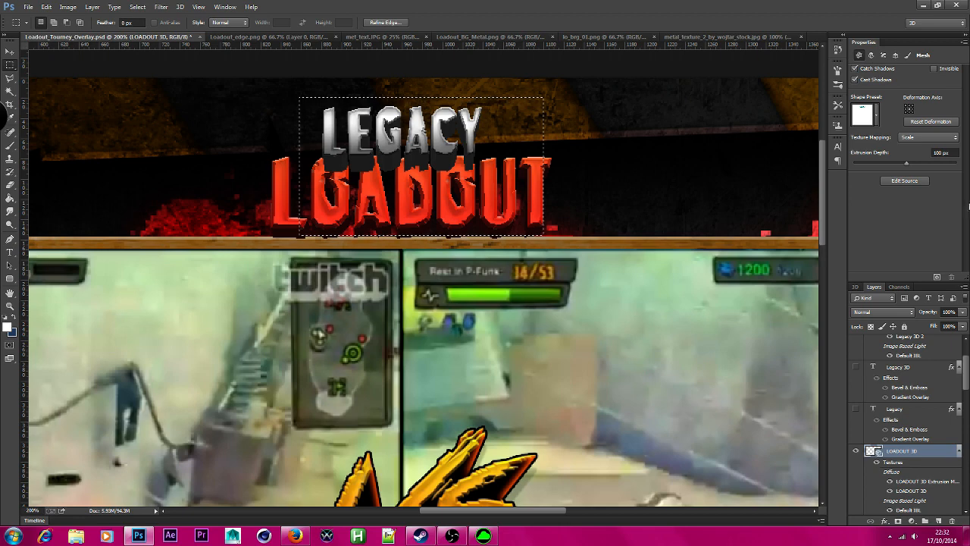
click(952, 152)
text(200)
key(Return)
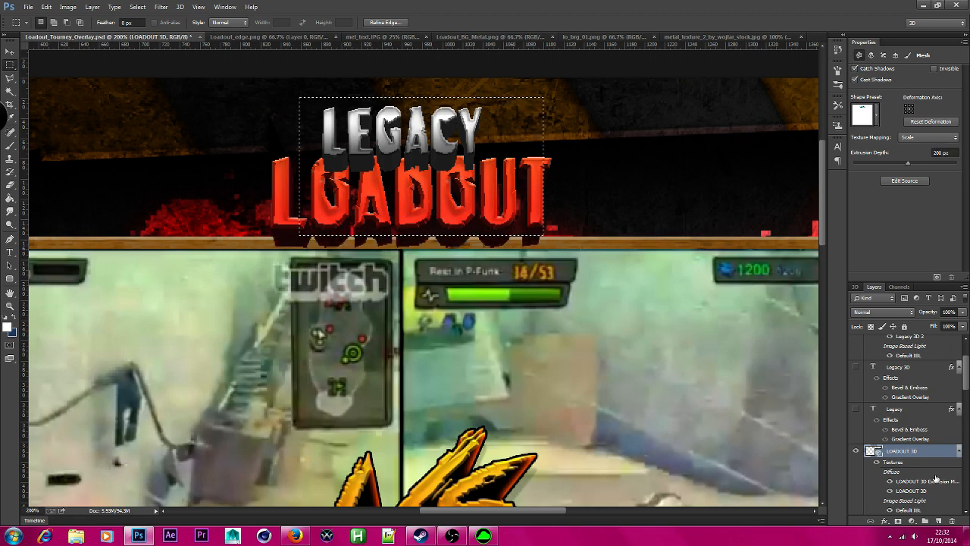
Step: Clear the rectangular selection and merge the Legacy 3D 2 and LOADOUT 3D layers into one 3D layer
scroll(925, 462, up, 2)
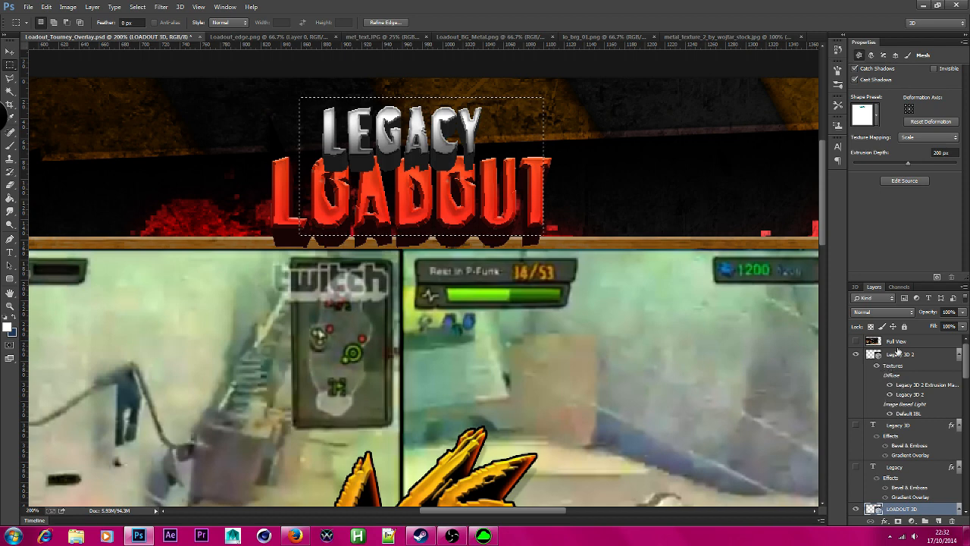
click(899, 354)
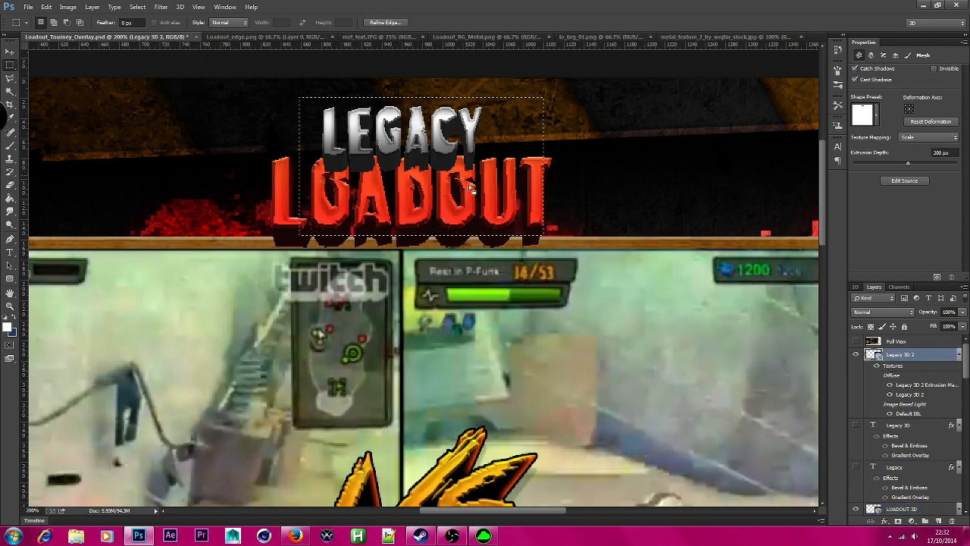
click(169, 152)
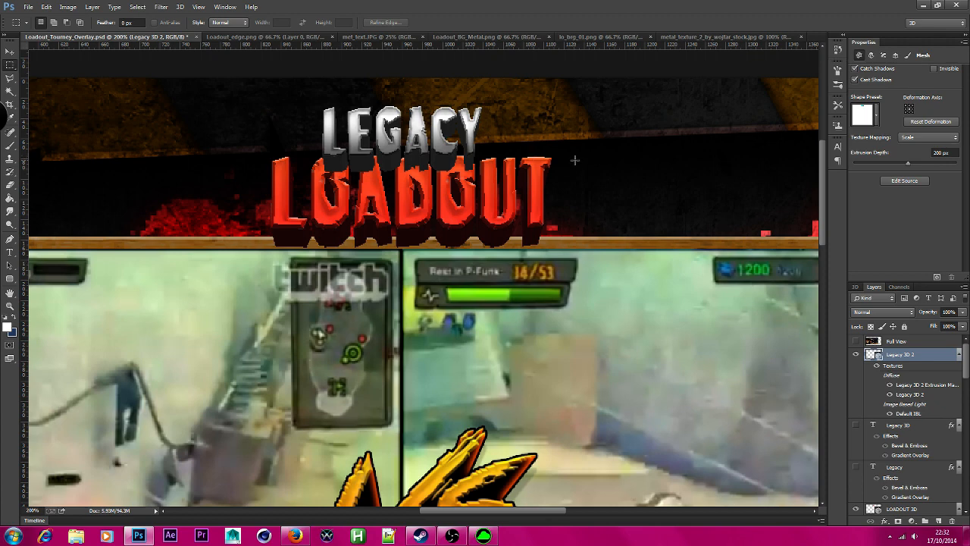
scroll(897, 449, down, 1)
ctrl+click(899, 483)
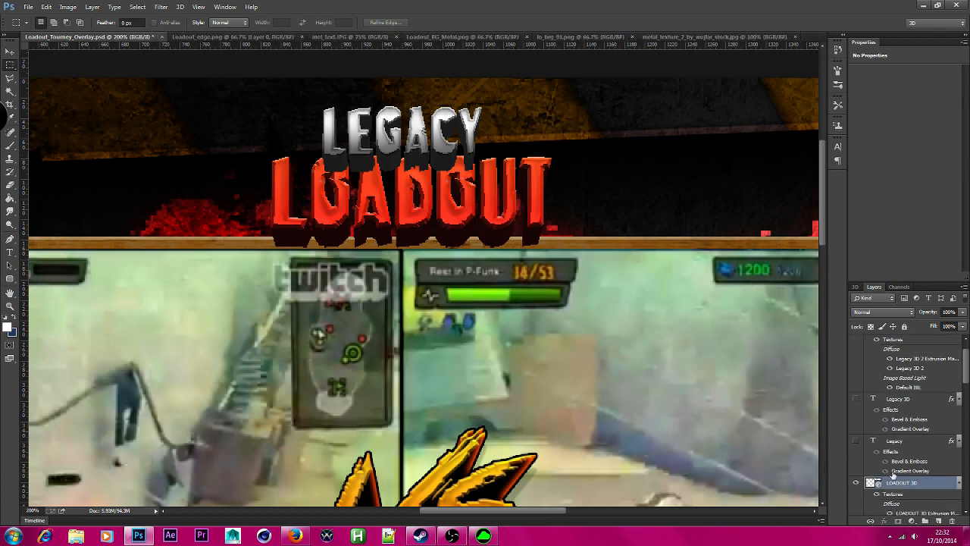
scroll(899, 483, up, 1)
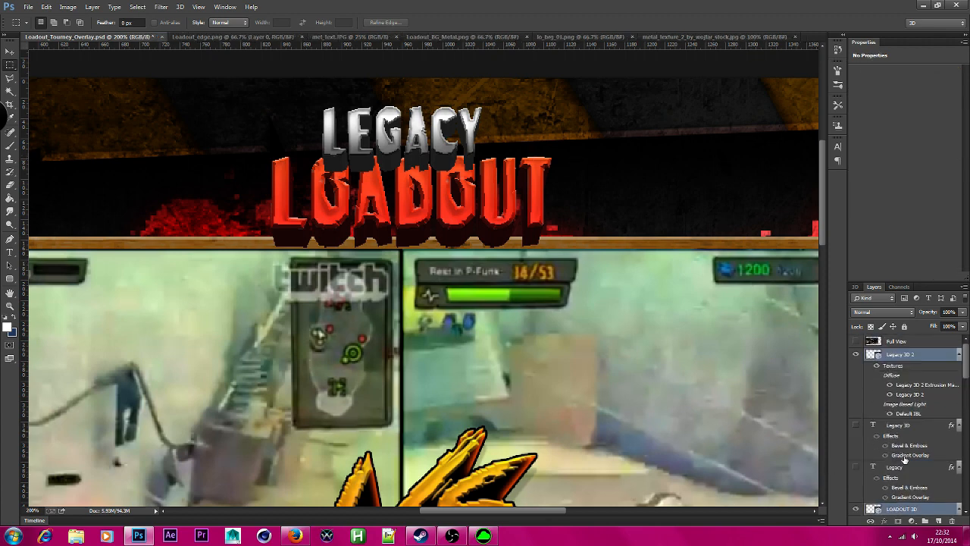
click(180, 6)
click(203, 29)
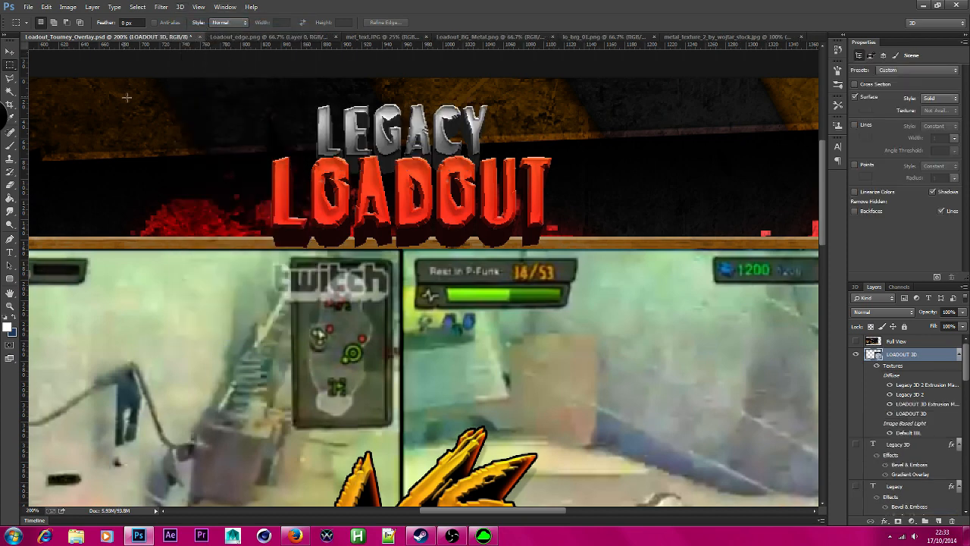
Step: Move the Legacy 3D 2 mesh up about 30 px along the Y axis, away from the LOADOUT title
click(10, 51)
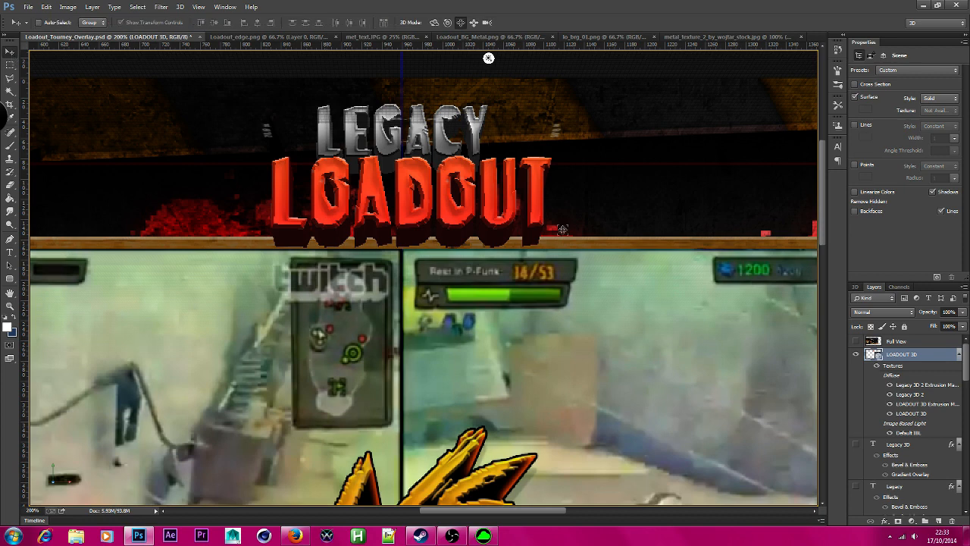
click(855, 287)
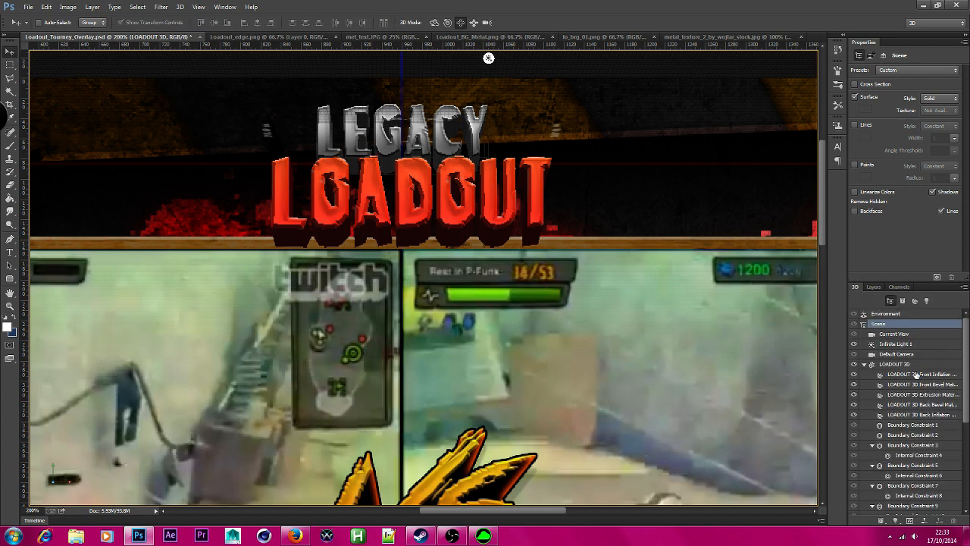
scroll(916, 373, down, 4)
click(888, 426)
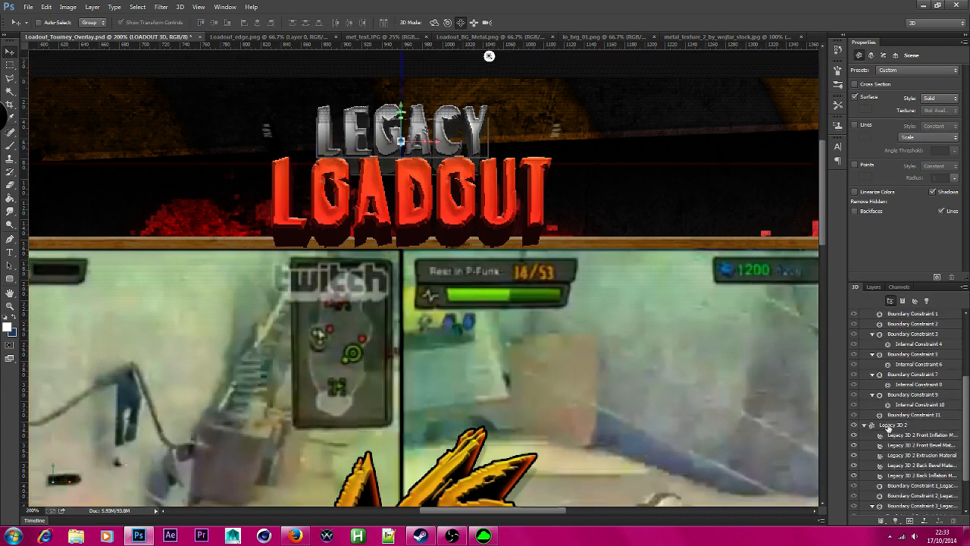
drag(967, 427, 960, 324)
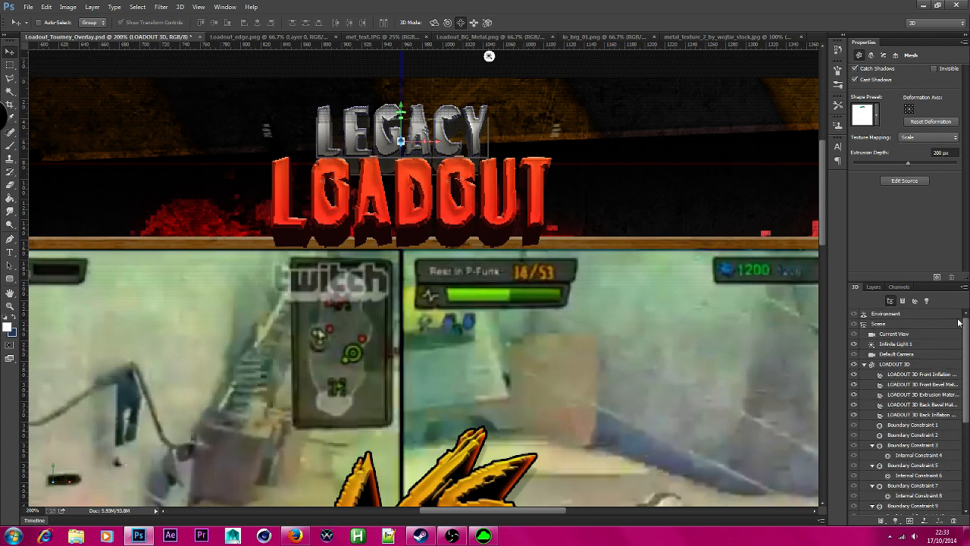
click(895, 364)
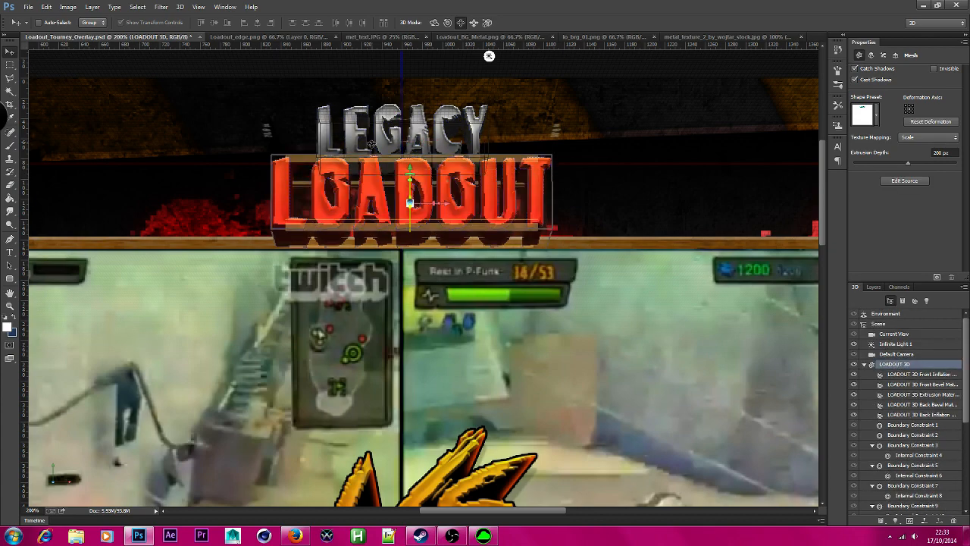
click(407, 128)
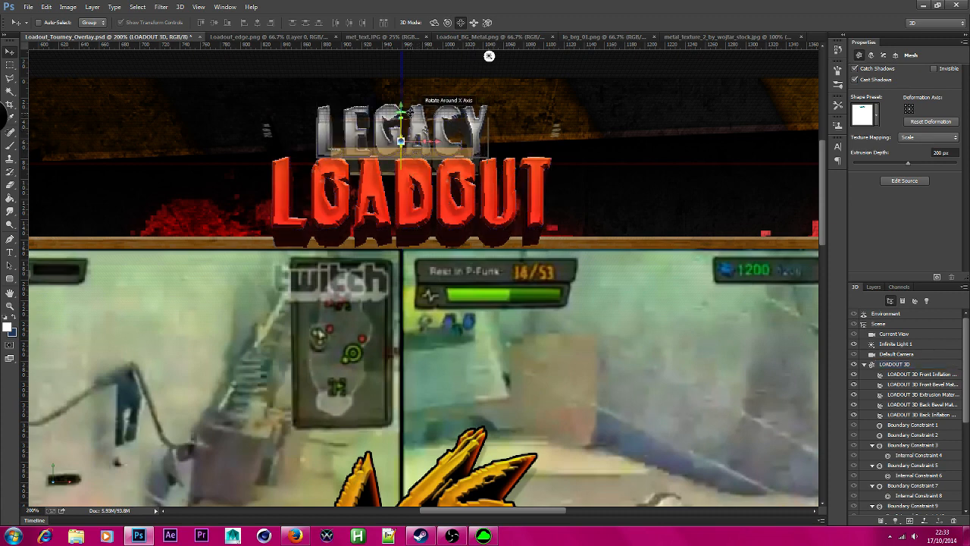
drag(402, 108, 402, 96)
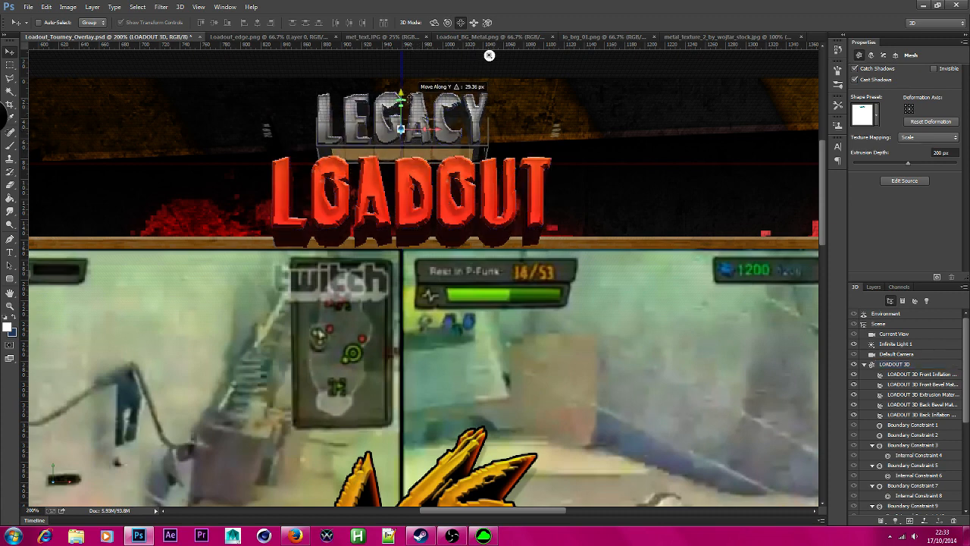
Step: Raise the LOADOUT and Legacy meshes along the Y axis so both titles sit close together above the wooden border
click(412, 137)
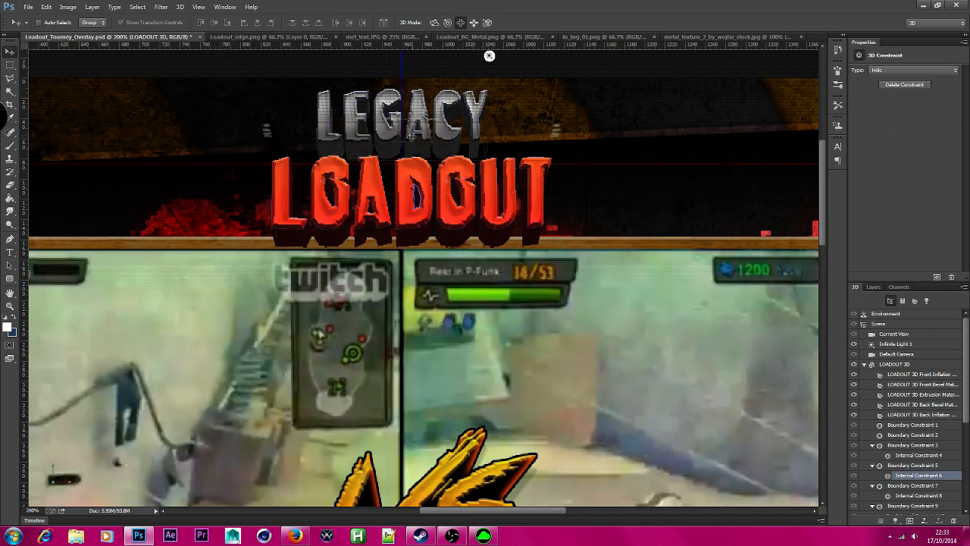
click(415, 196)
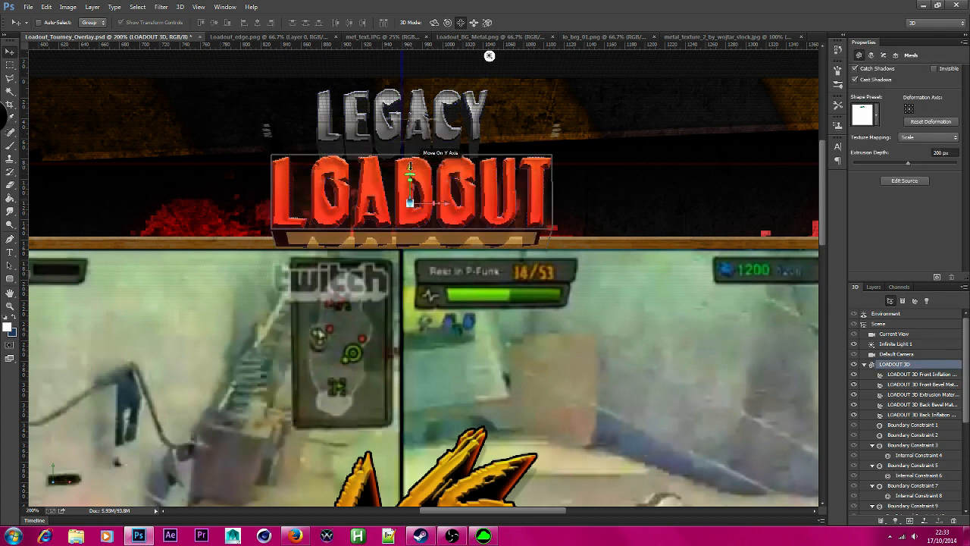
drag(410, 165, 417, 158)
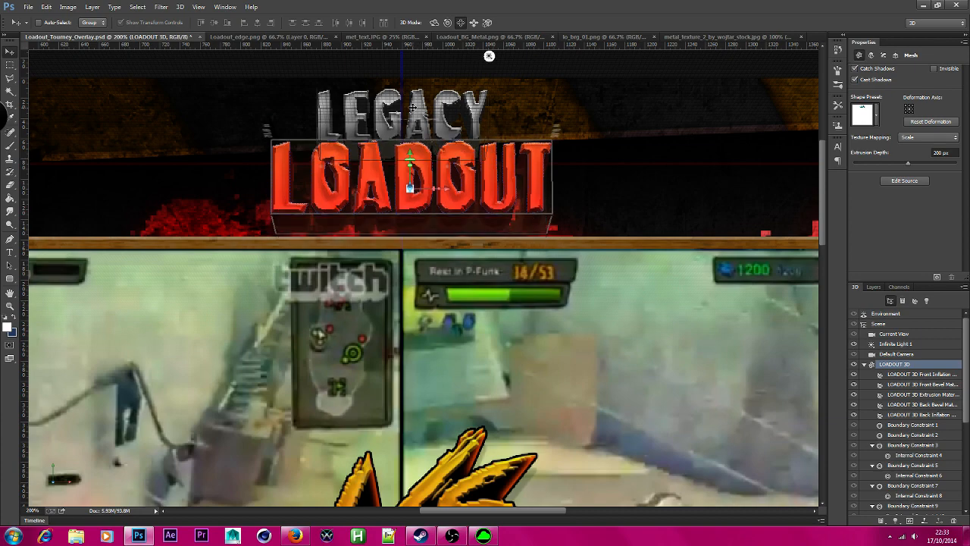
click(400, 114)
drag(401, 91, 402, 84)
click(414, 150)
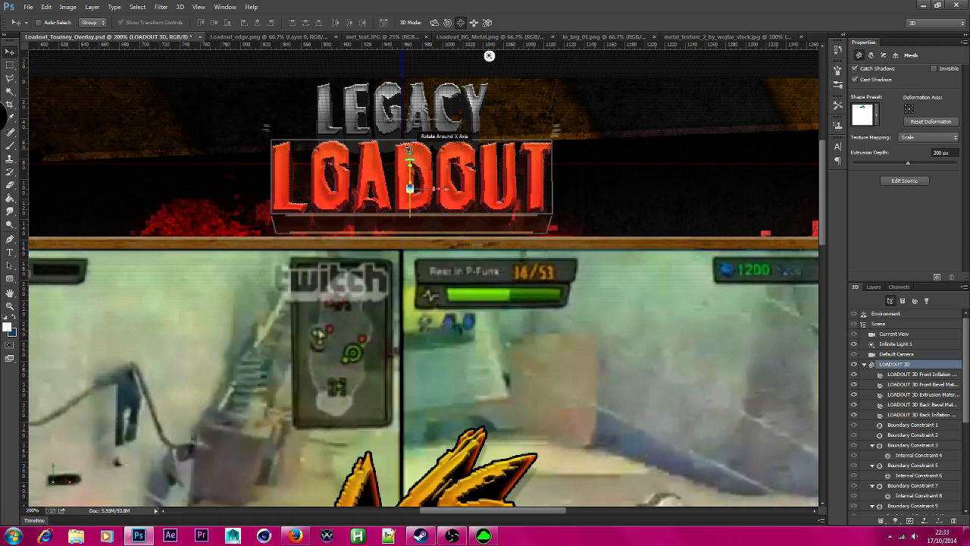
drag(409, 157, 410, 152)
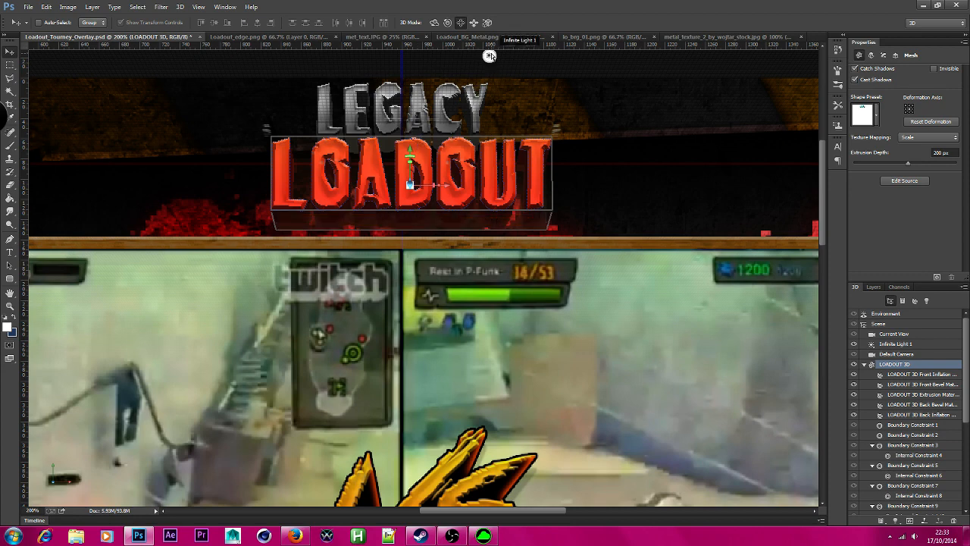
Step: Rotate Infinite Light 1 to change the lighting direction on both titles
click(490, 57)
mouse_move(446, 231)
mouse_down()
mouse_move(386, 266)
mouse_move(264, 188)
mouse_move(172, 234)
mouse_move(153, 208)
mouse_move(474, 210)
mouse_move(504, 243)
mouse_move(466, 262)
mouse_move(467, 247)
mouse_up()
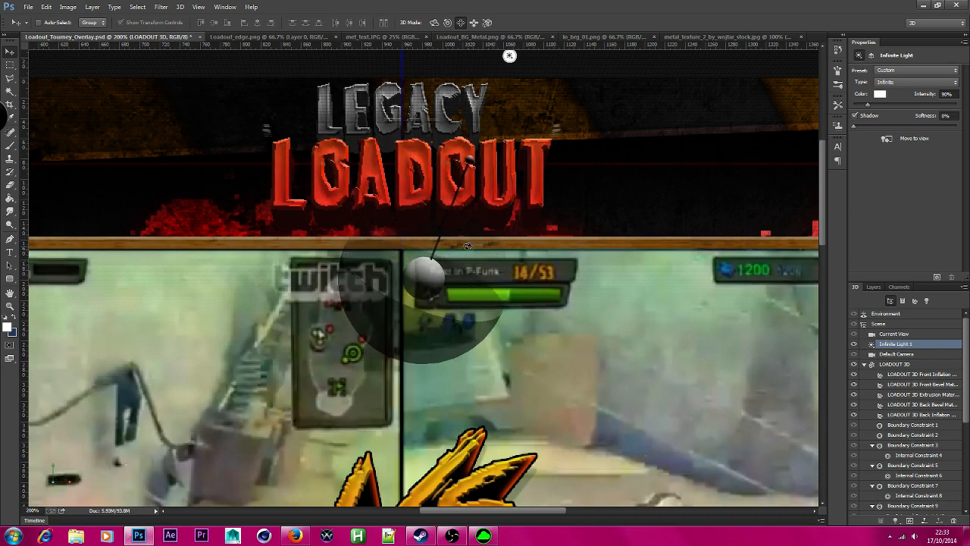
Step: Select a rectangular area around the Legacy and LOADOUT titles, render the merged 3D layer within it, and stop the render partway
click(10, 308)
alt+click(376, 279)
click(12, 66)
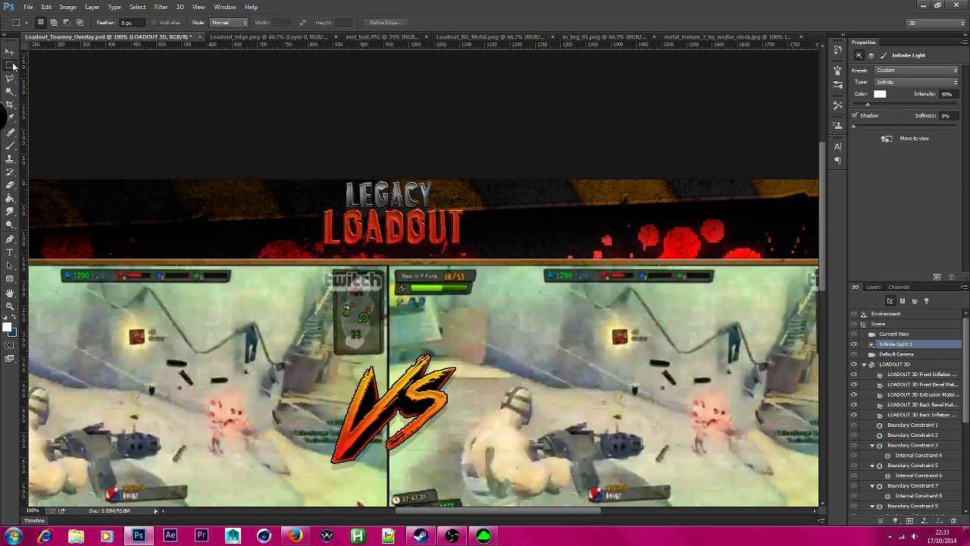
drag(315, 179, 468, 285)
click(180, 6)
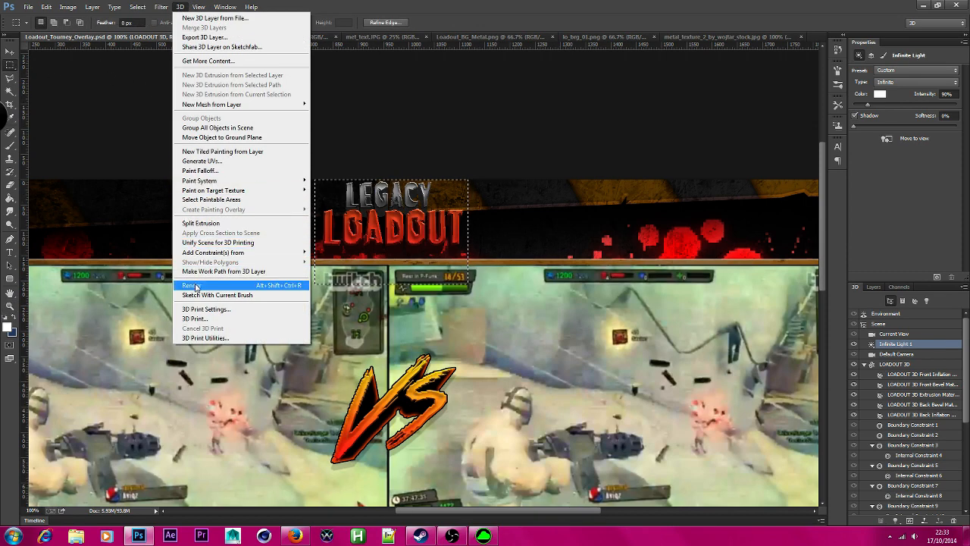
click(220, 285)
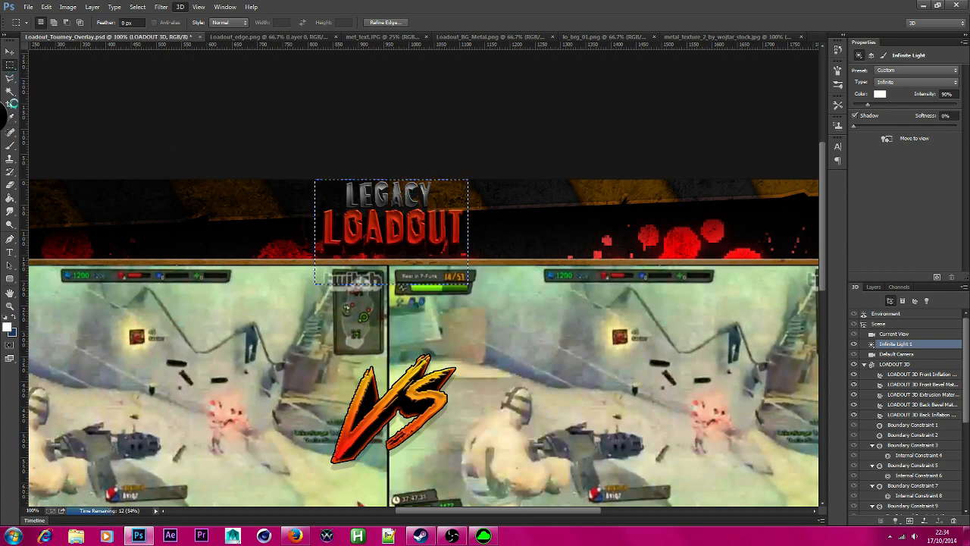
key(Escape)
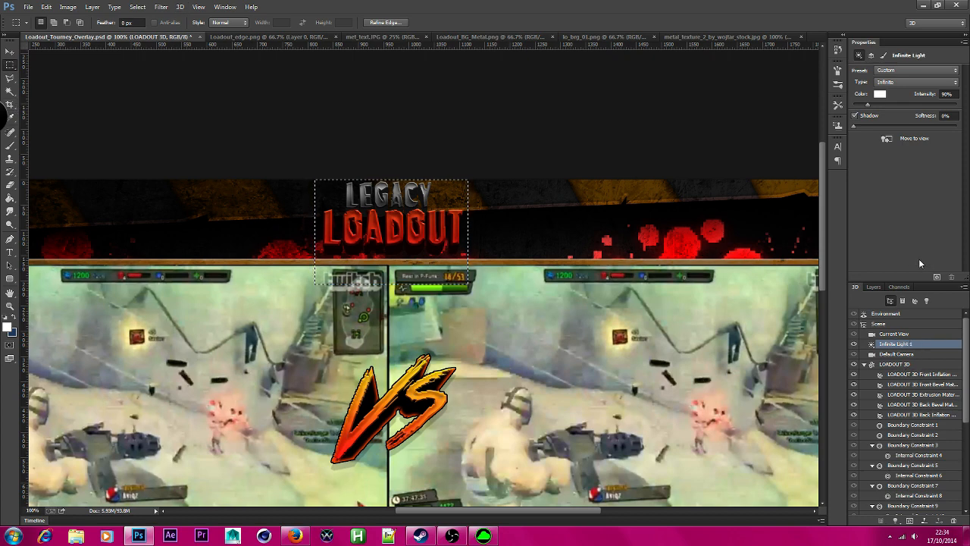
Step: Adjust the inflate angle of the Legacy 3D 2 mesh's front cap
scroll(968, 362, down, 5)
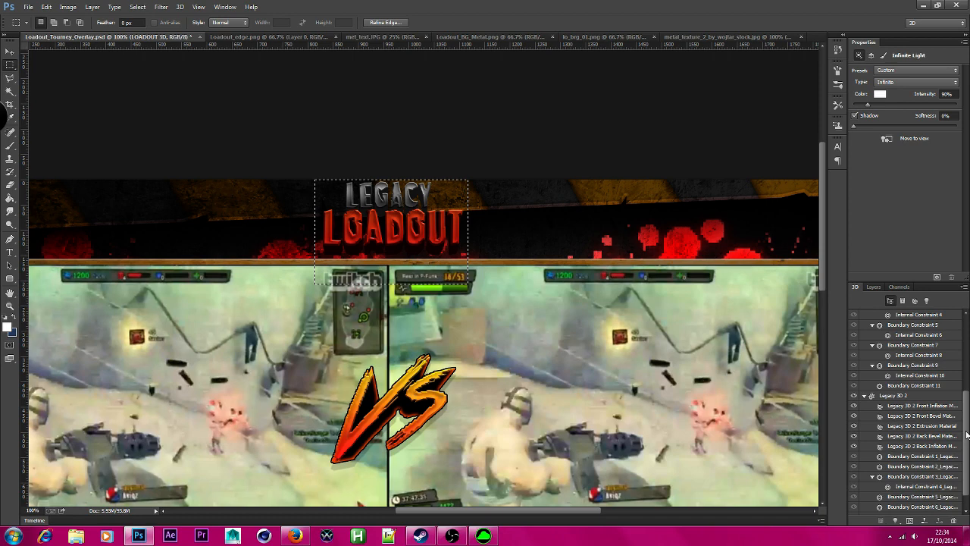
click(887, 395)
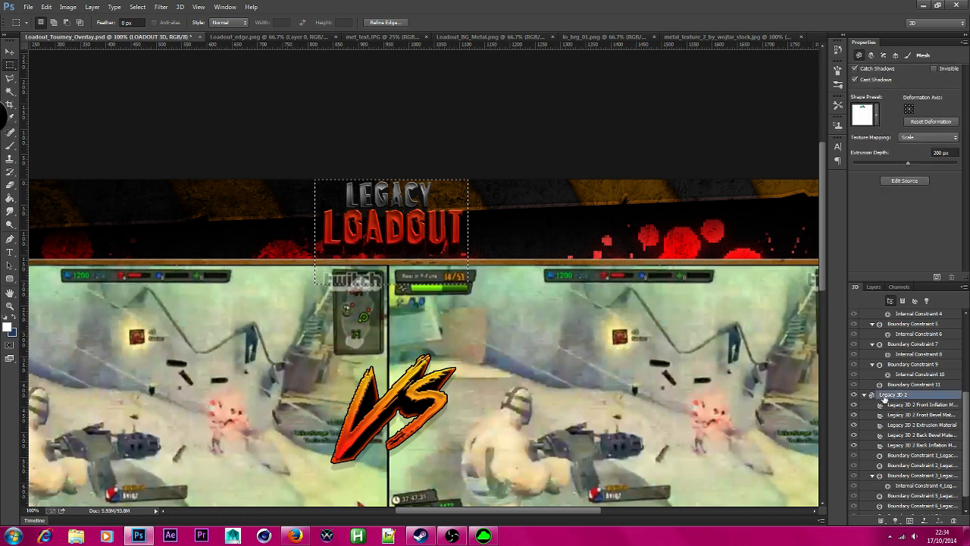
click(883, 55)
mouse_move(890, 176)
mouse_down()
mouse_move(906, 173)
mouse_move(896, 173)
mouse_up()
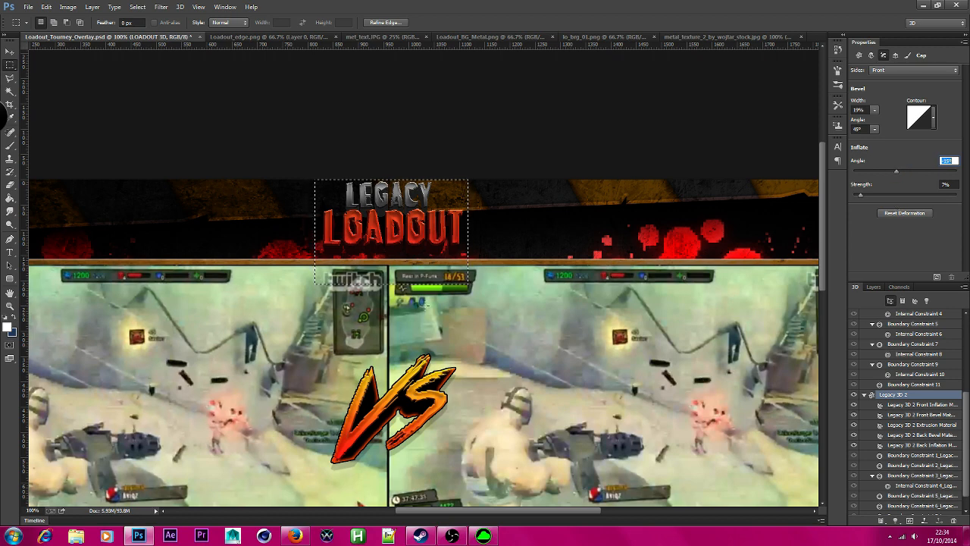
Step: Set the diffuse color of the Legacy 3D 2 extrusion material to dark gray, RGB 46, 46, 46
click(937, 425)
click(891, 69)
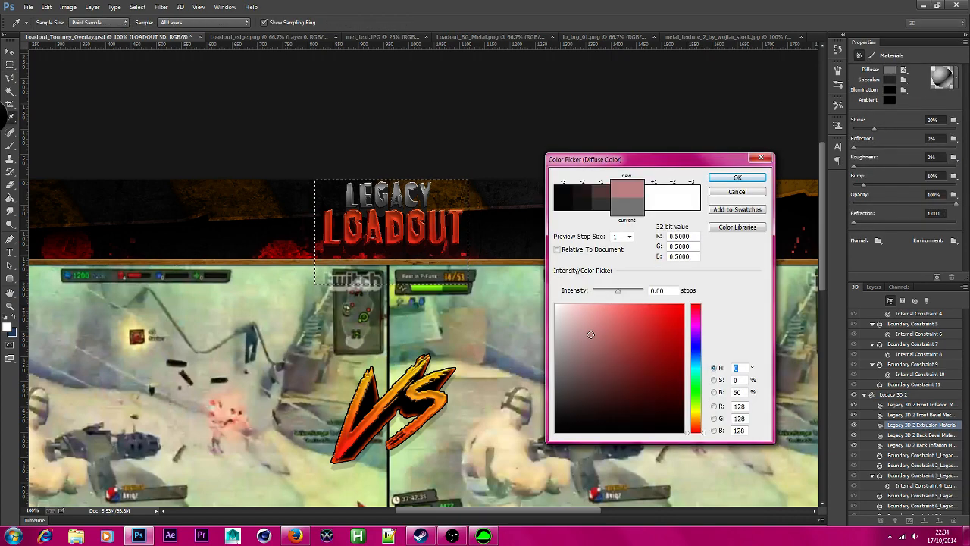
drag(528, 418, 479, 475)
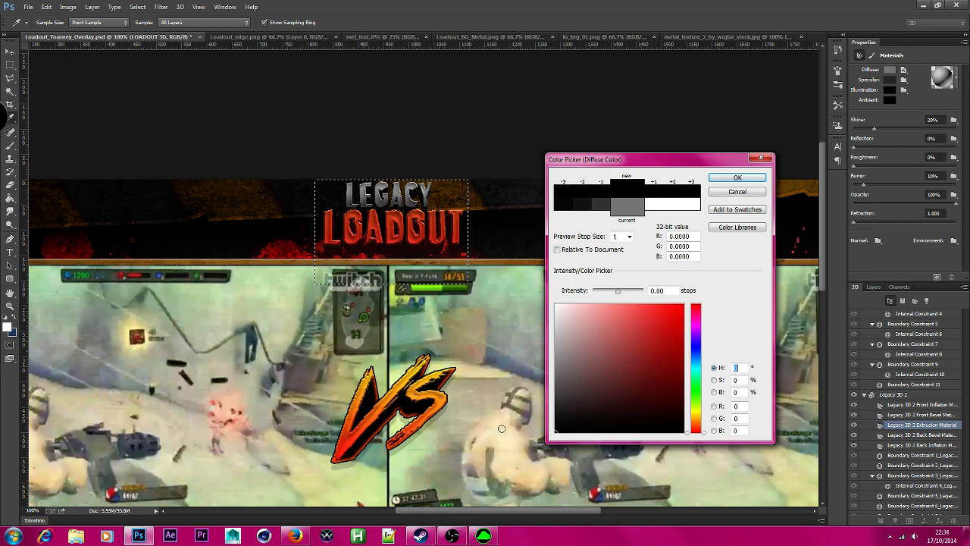
drag(502, 429, 478, 410)
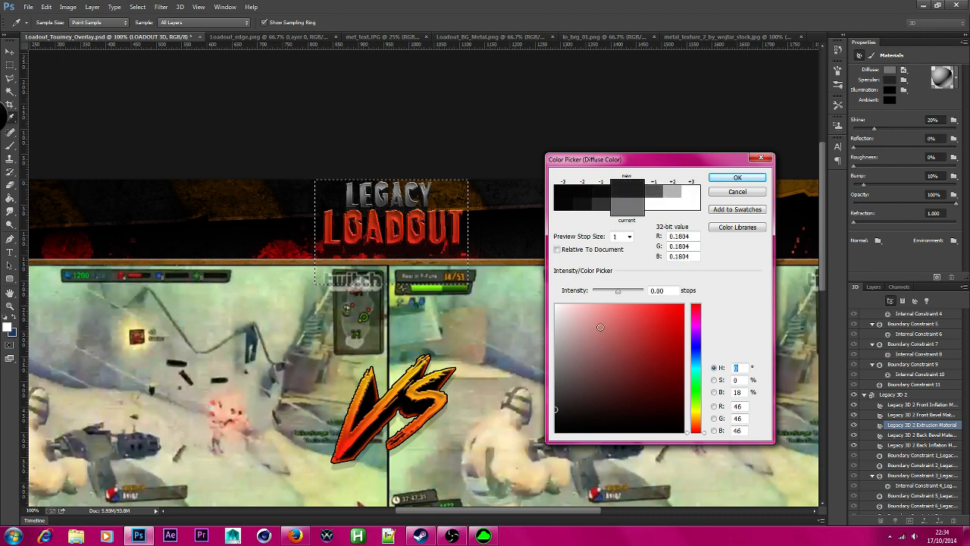
click(740, 180)
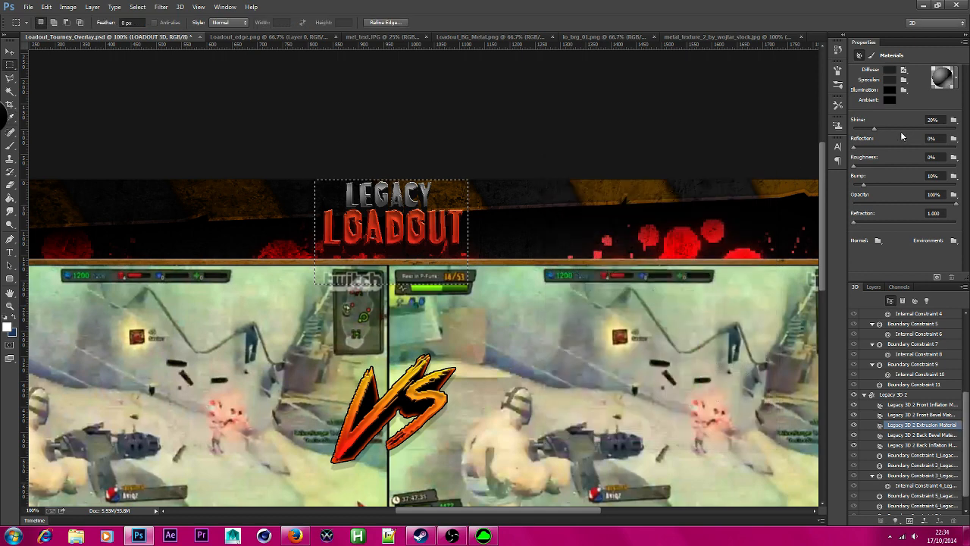
Step: Set the Legacy 3D 2 extrusion material's shine to 60%, reflection to about 15% and bump to 0%
drag(887, 132, 918, 130)
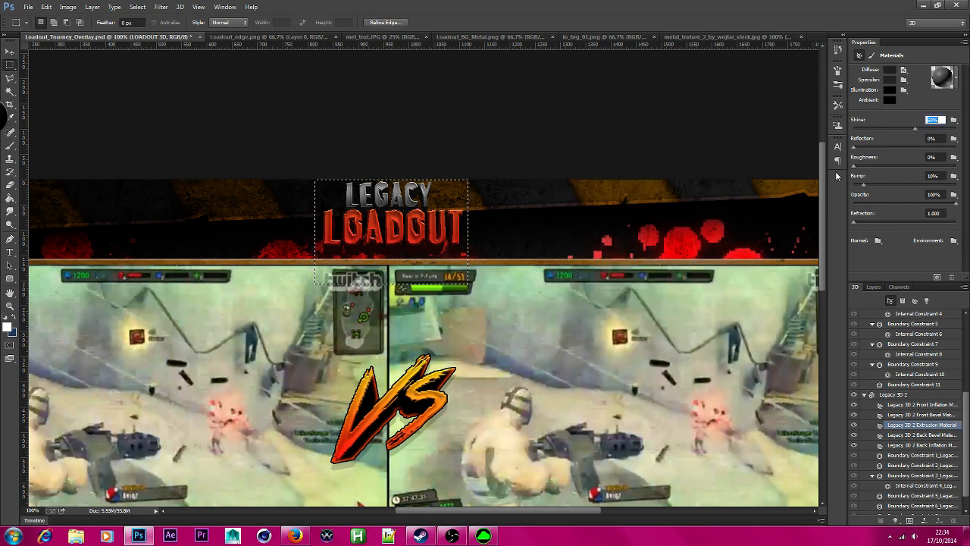
key(Tab)
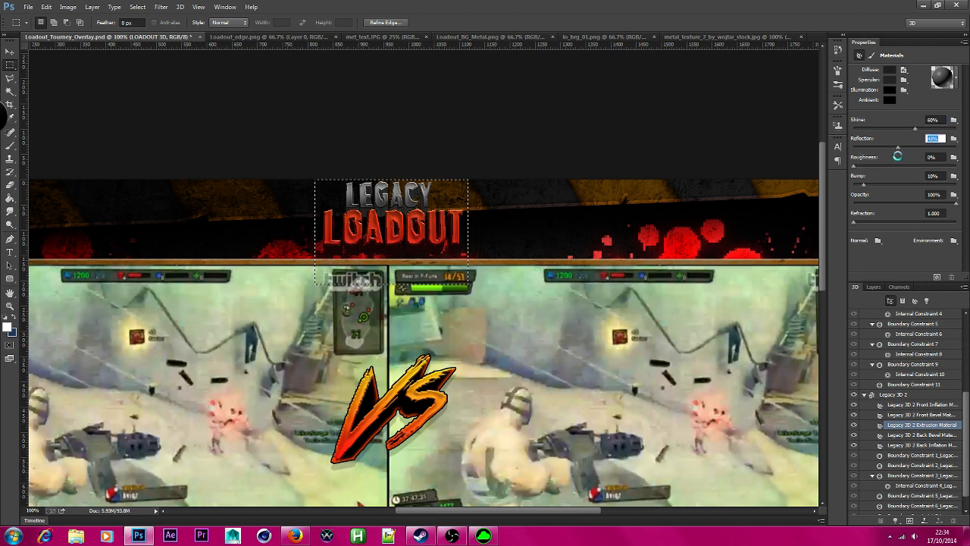
drag(897, 155, 890, 153)
drag(866, 186, 846, 188)
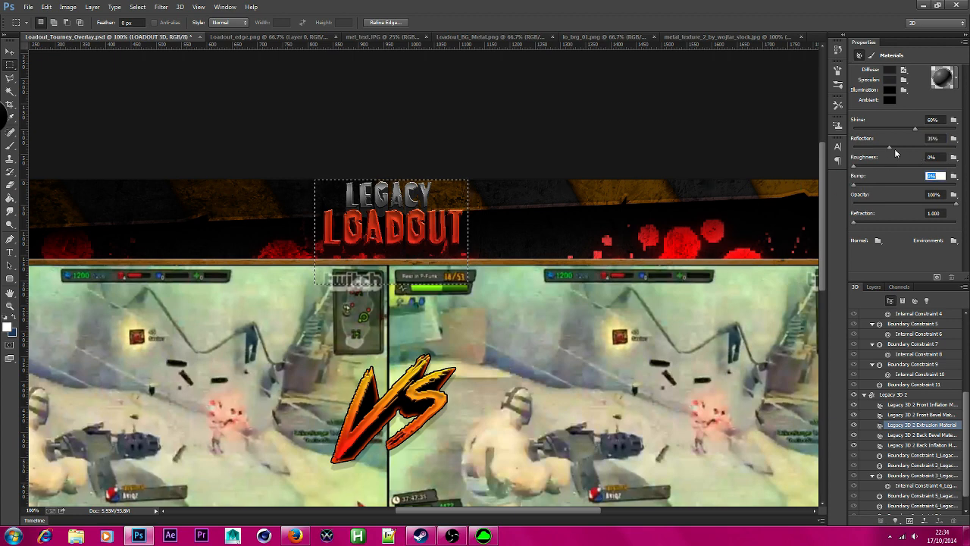
drag(895, 149, 868, 151)
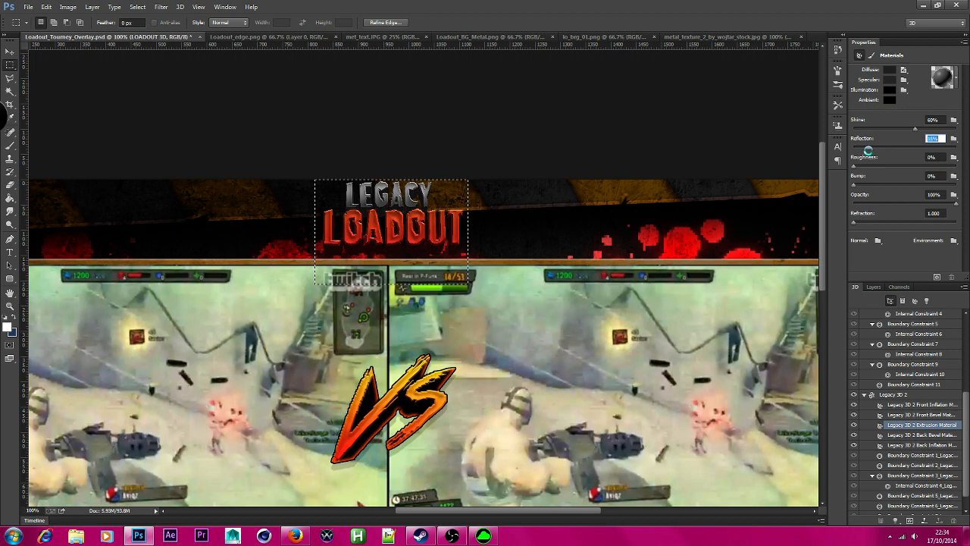
Step: Render the merged 3D layer within the selection around the titles, and save the document
click(181, 7)
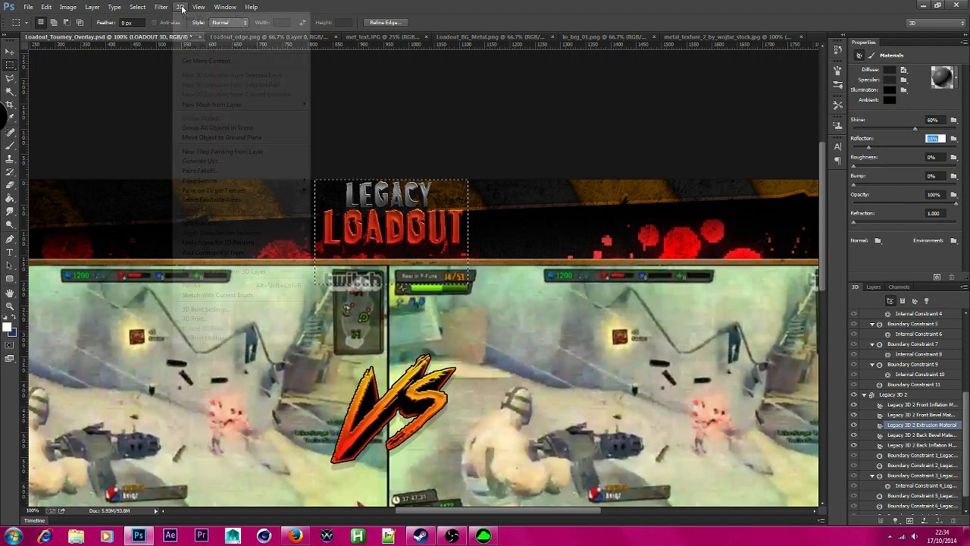
click(201, 285)
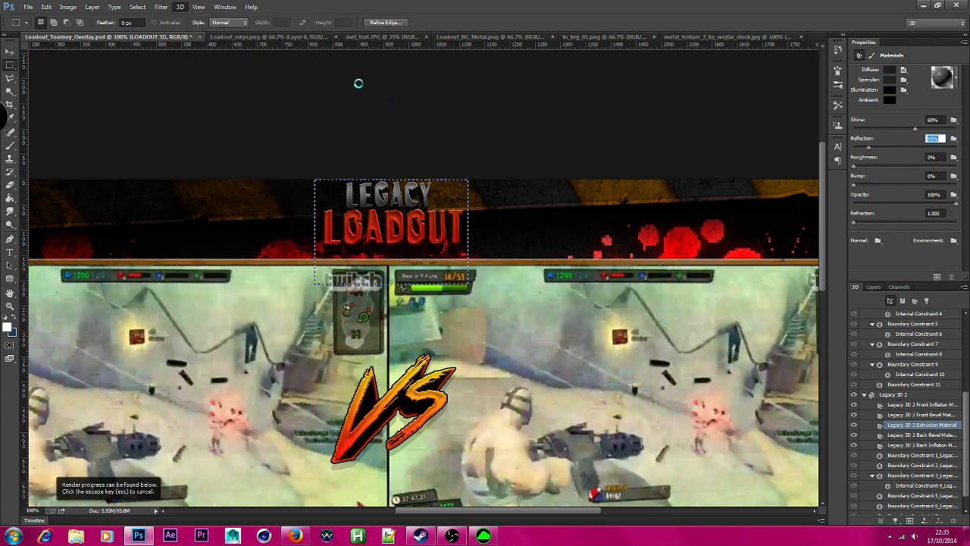
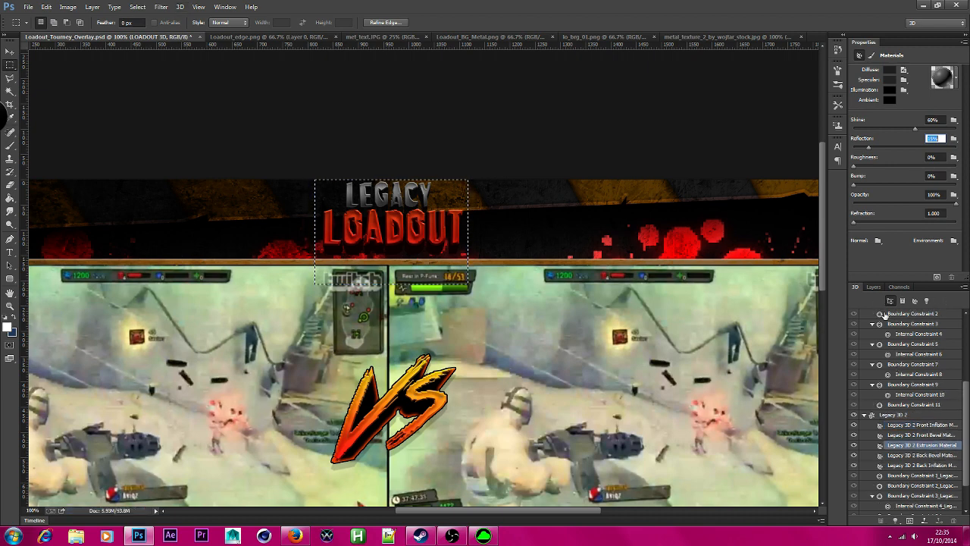
click(874, 287)
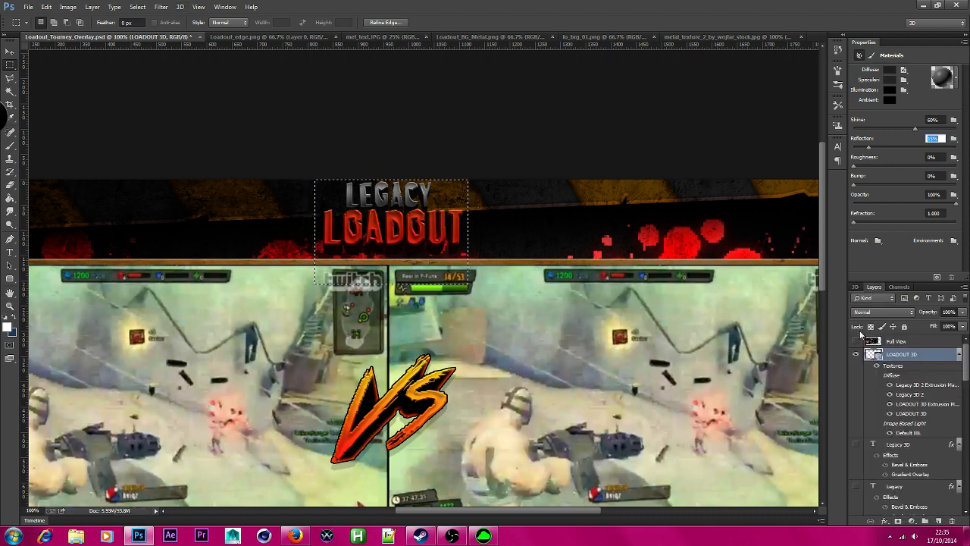
click(28, 7)
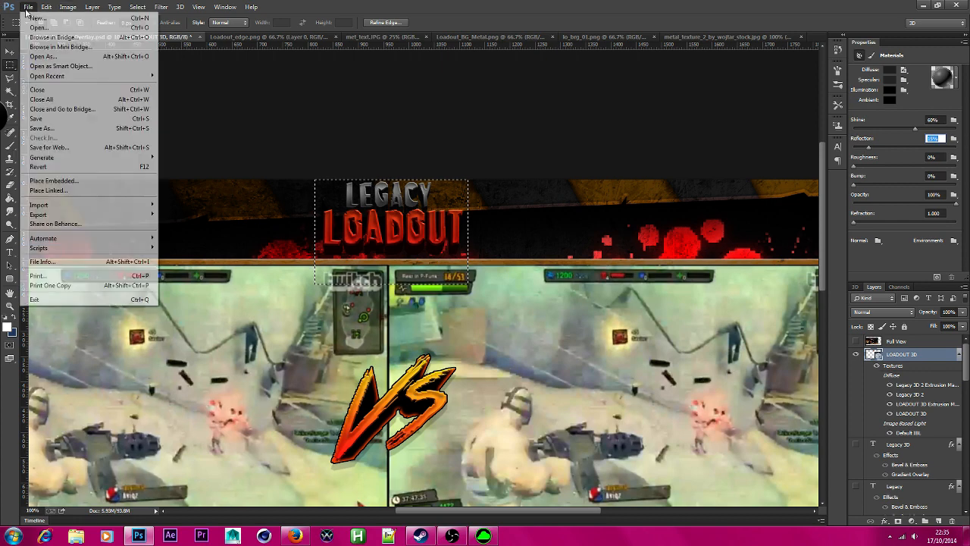
click(50, 119)
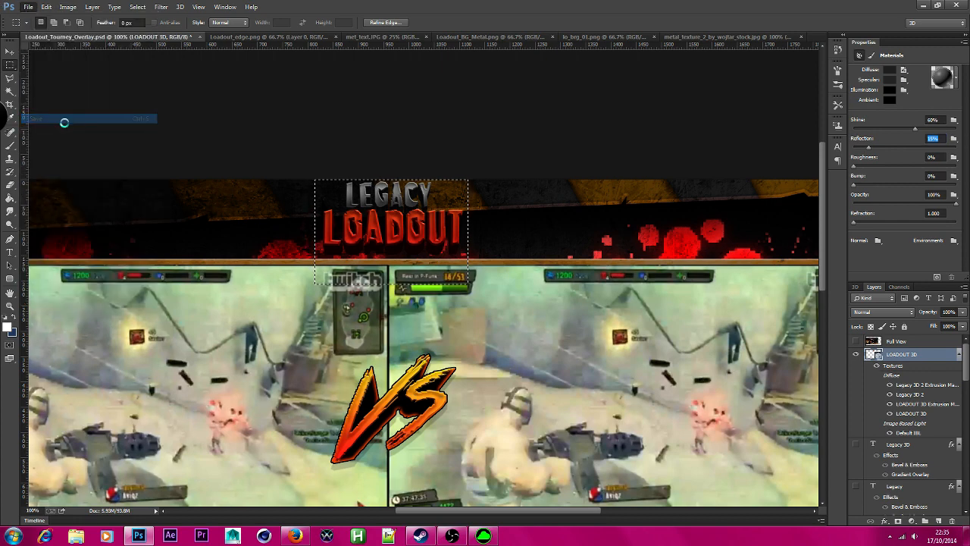
Step: Add a new layer above LOADOUT 3D and create the text LEGENDS on it at 60 px
click(939, 522)
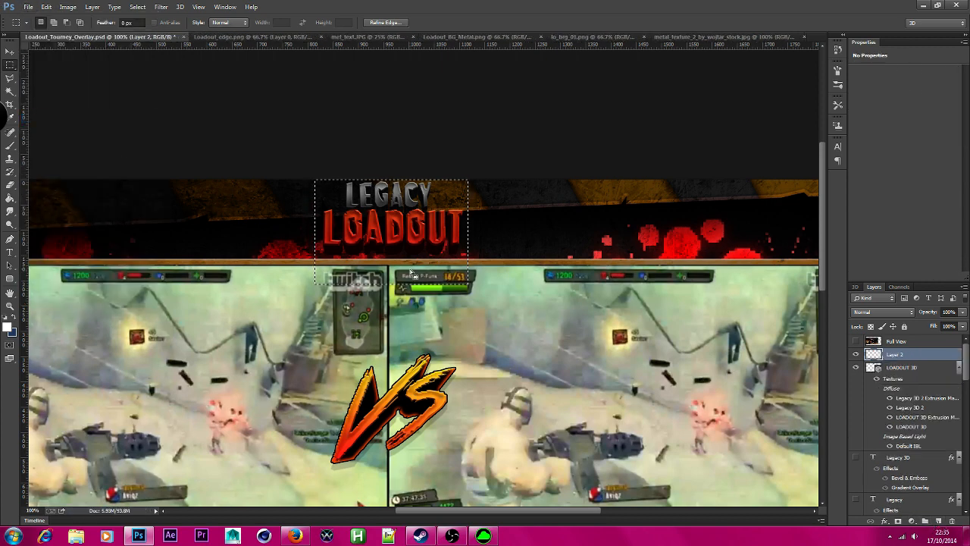
click(9, 251)
click(425, 332)
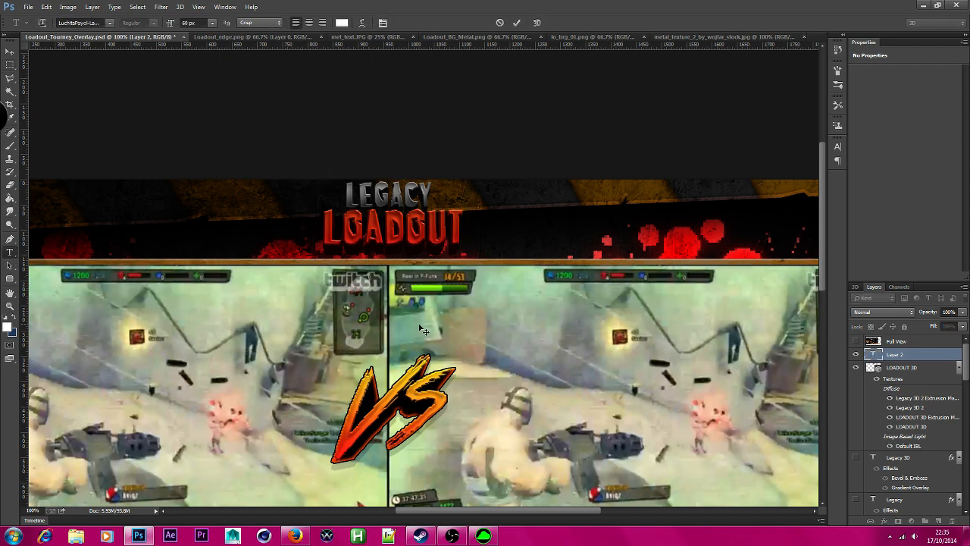
text(LEGEND)
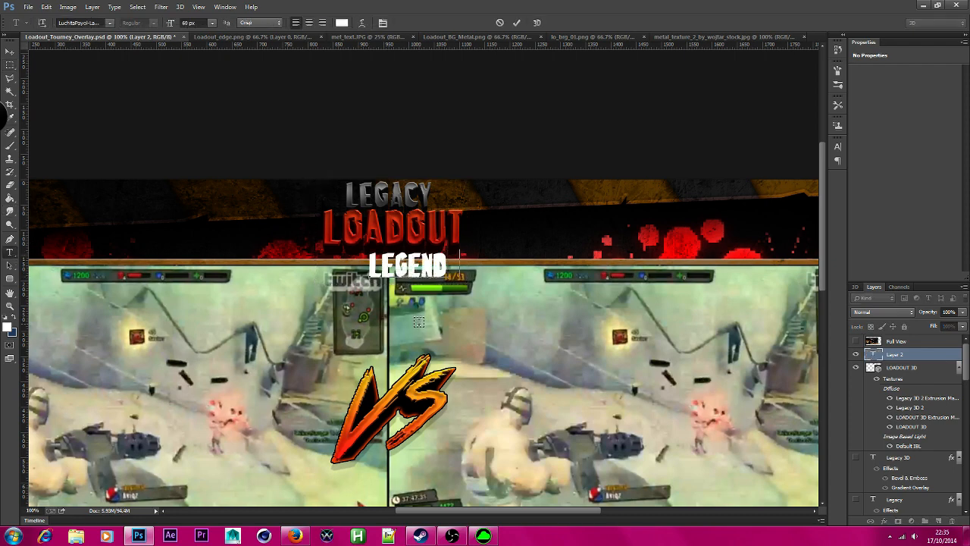
text(S)
key(ctrl+a)
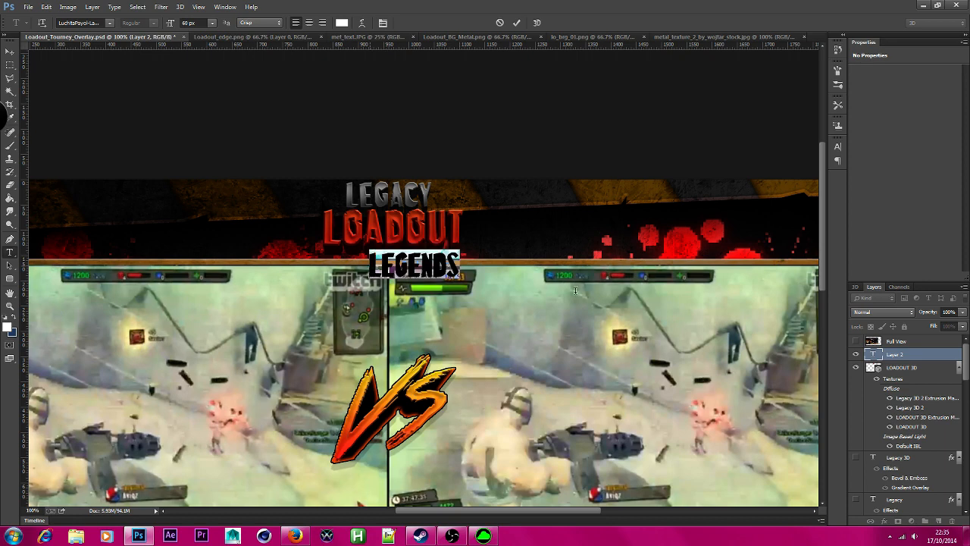
Step: Move the LEGENDS text directly beneath the LOADOUT title and apply the transformation
click(10, 52)
key(ctrl+t)
drag(414, 266, 386, 267)
click(137, 7)
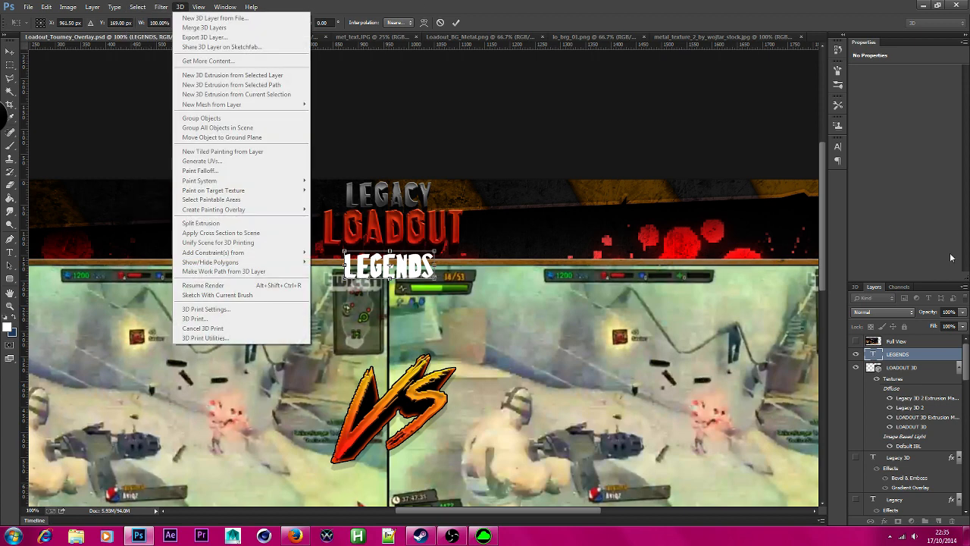
click(931, 357)
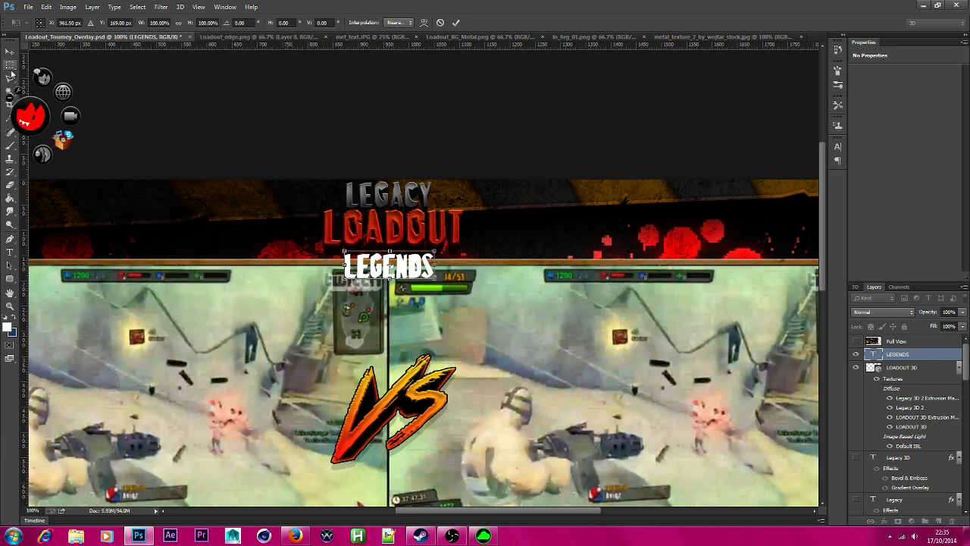
click(10, 69)
click(470, 197)
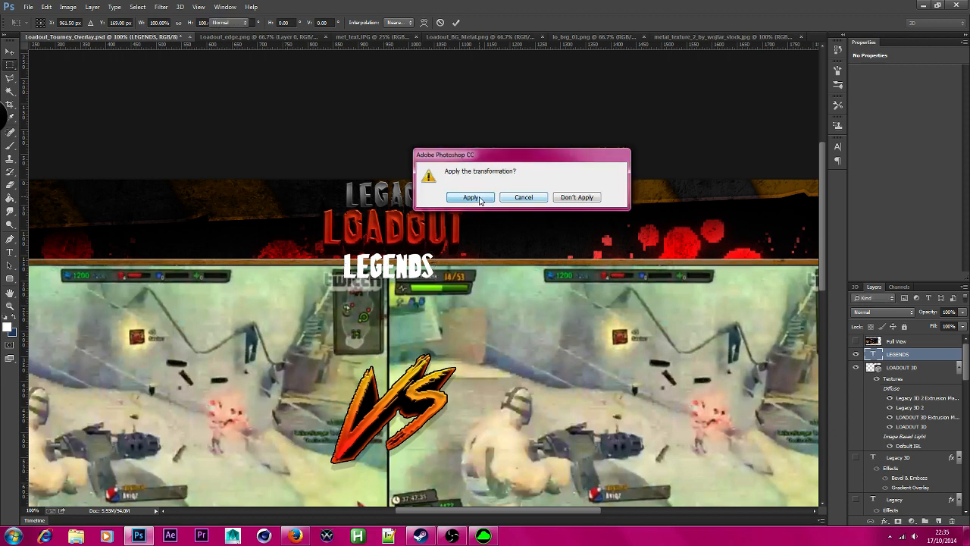
Step: Select the whole canvas and align the LEGENDS text to its horizontal center
click(137, 7)
click(146, 17)
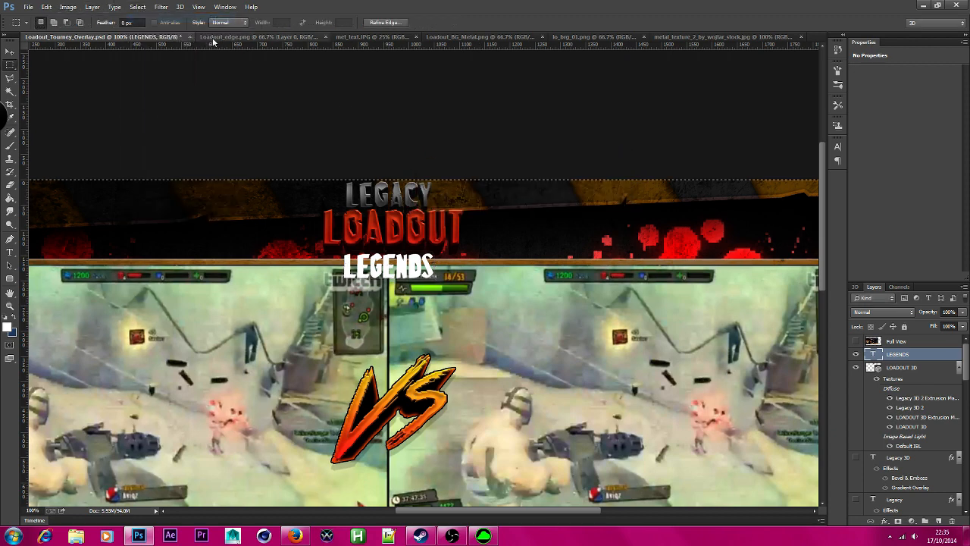
click(10, 50)
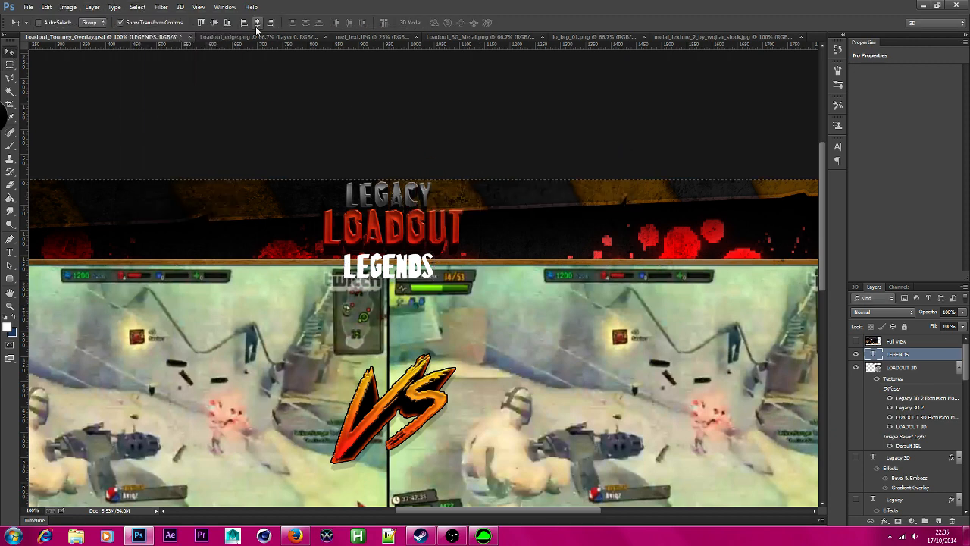
click(11, 65)
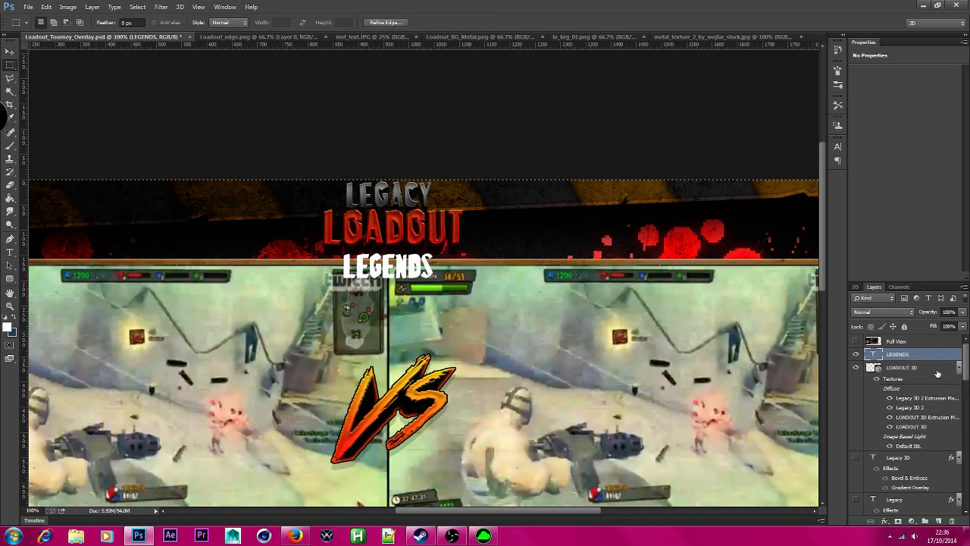
Step: Copy the layer style of the Legacy text layer and paste it onto the LEGENDS layer
scroll(922, 445, down, 4)
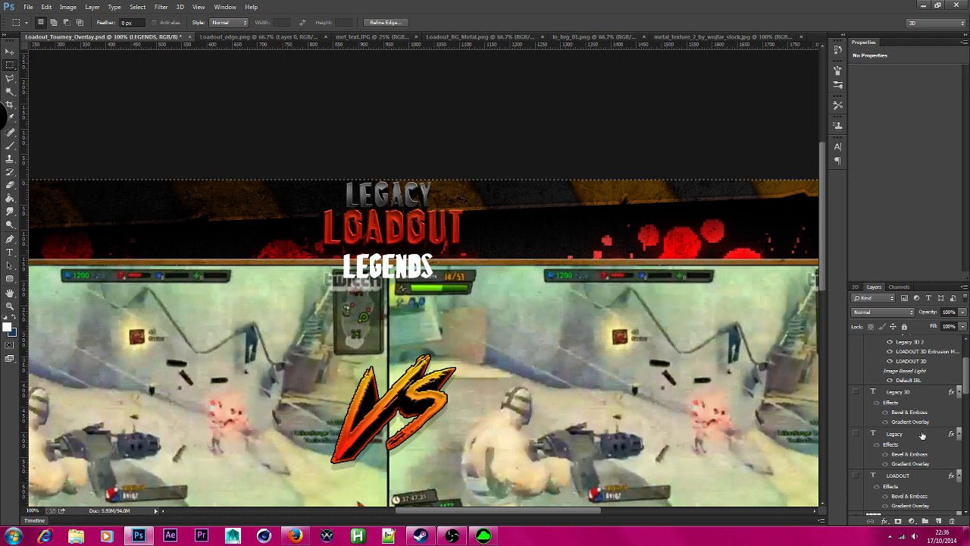
right_click(922, 433)
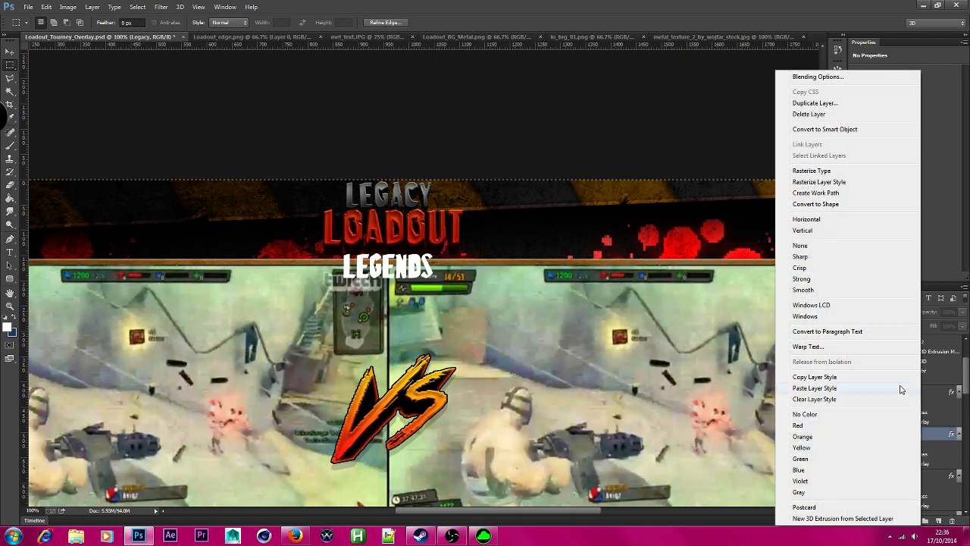
click(853, 378)
scroll(901, 379, up, 4)
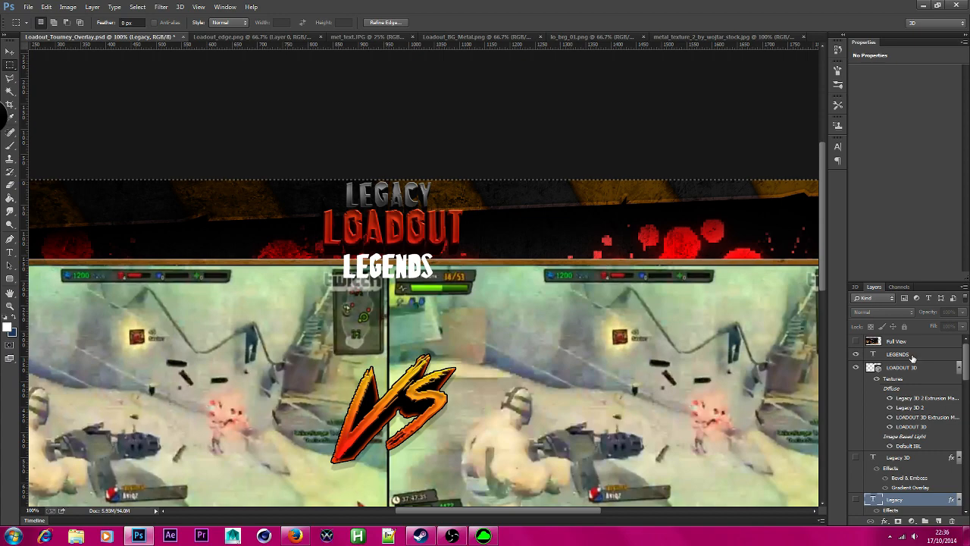
right_click(912, 355)
click(838, 388)
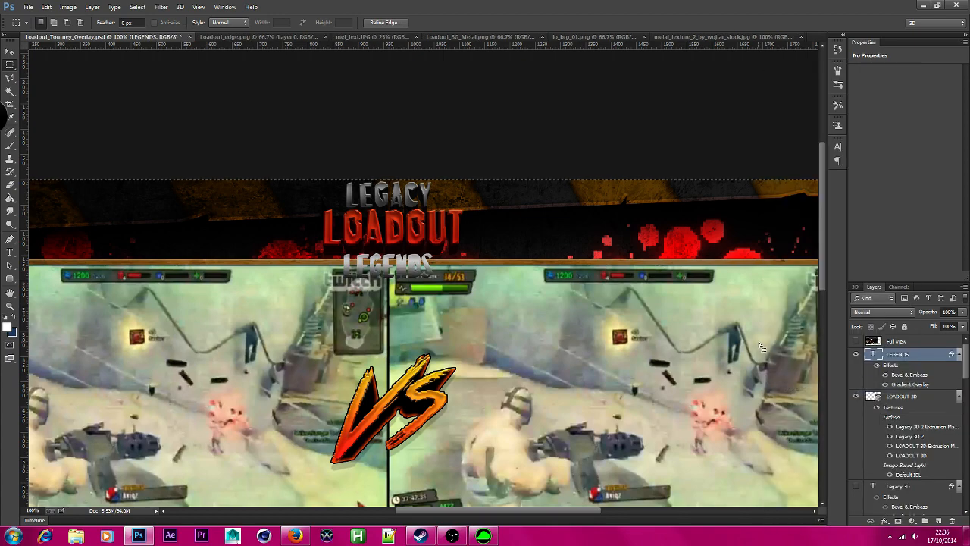
Step: Change the first color stop of the LEGENDS layer's gradient overlay to a fully saturated orange with hue 31°
double_click(941, 357)
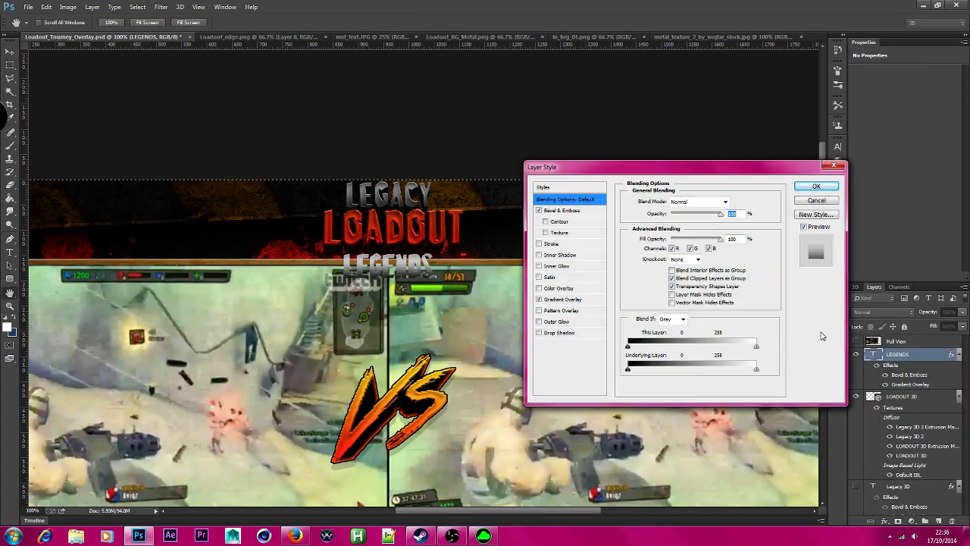
click(570, 301)
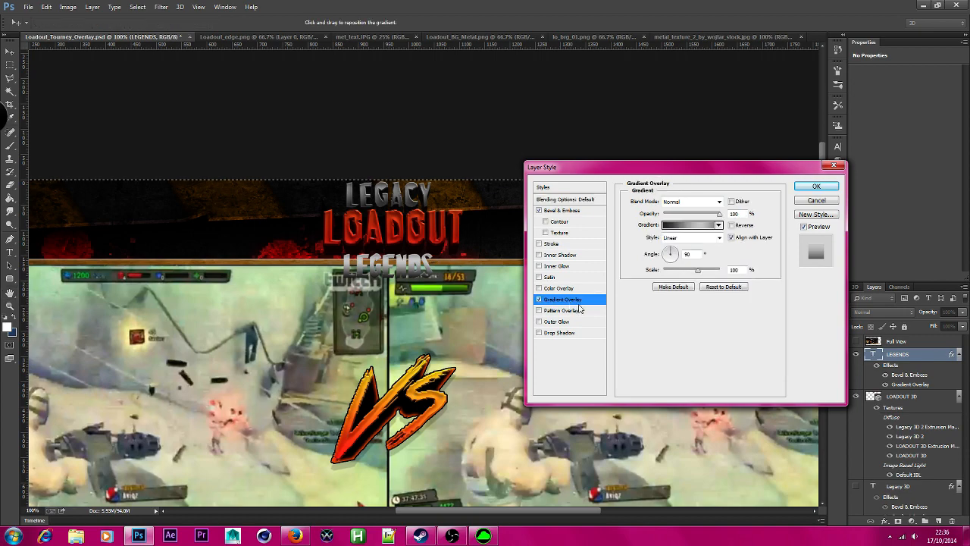
click(685, 227)
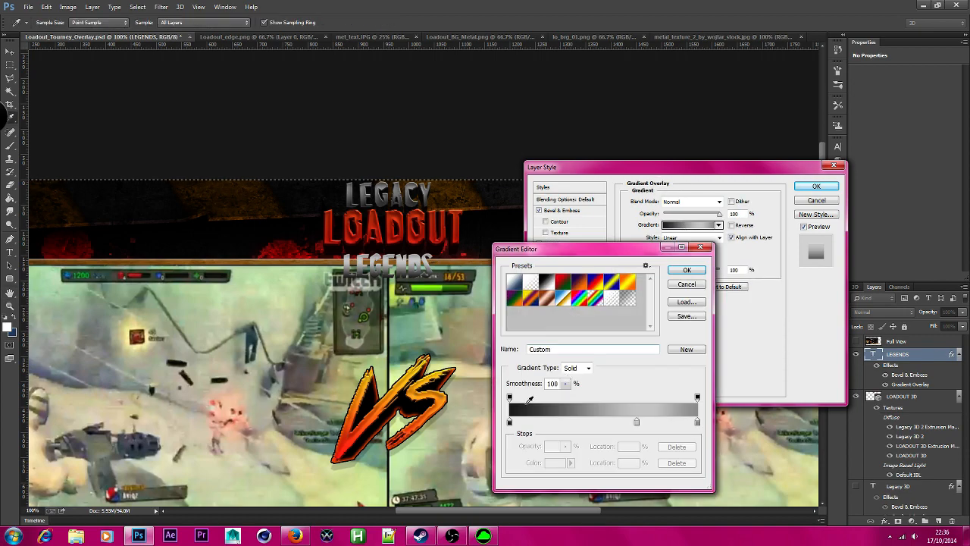
click(509, 421)
click(556, 462)
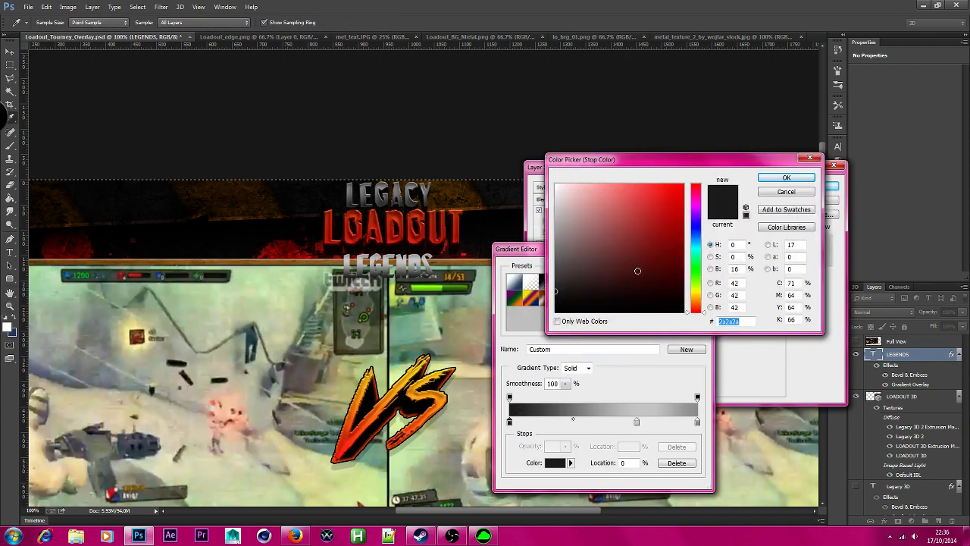
drag(706, 317, 705, 303)
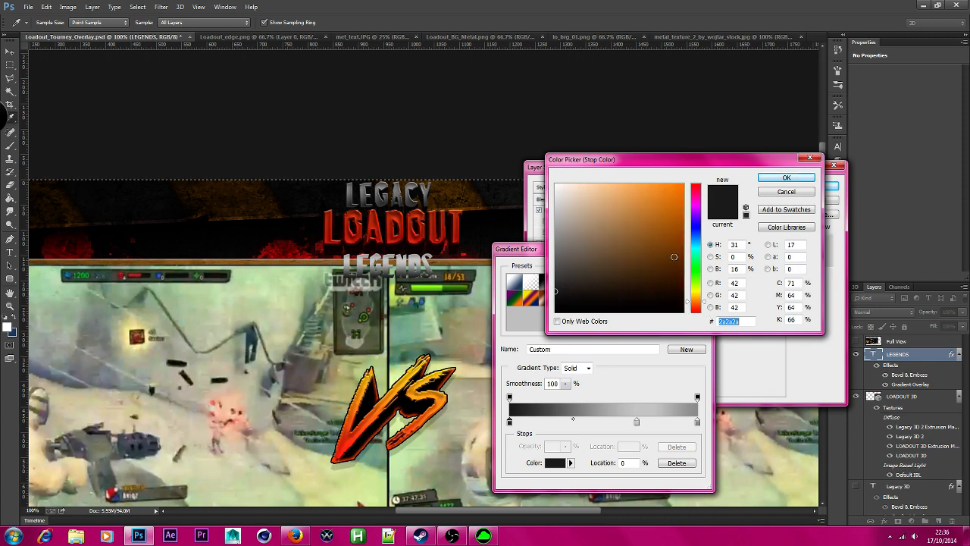
click(683, 185)
click(811, 177)
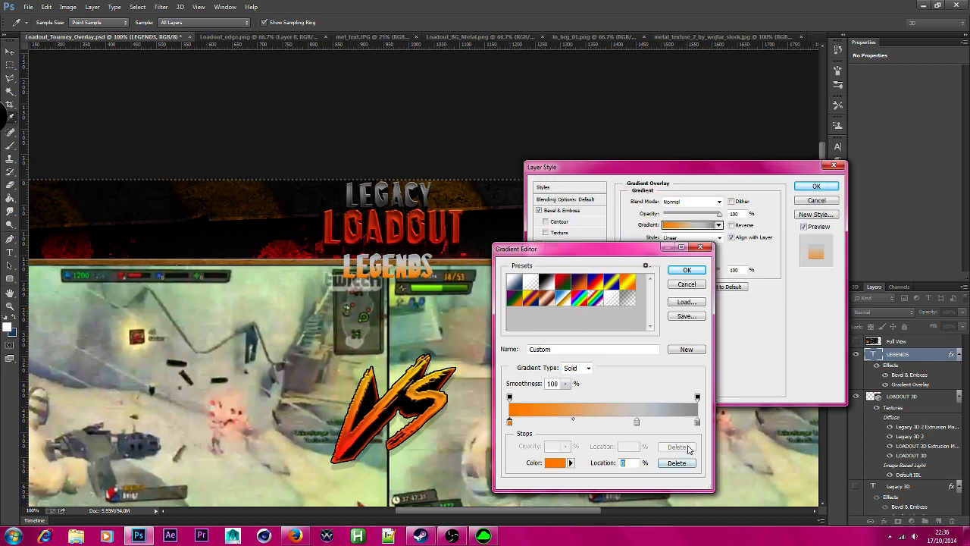
Step: Change the last color stop of the LEGENDS gradient overlay to a fully saturated yellow with hue 54°
click(697, 423)
click(555, 462)
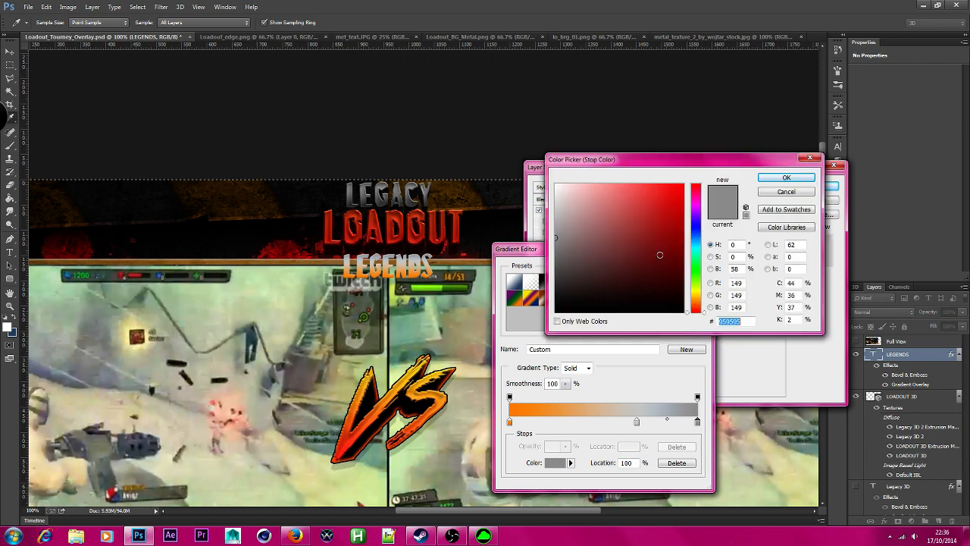
click(682, 184)
drag(690, 292, 693, 292)
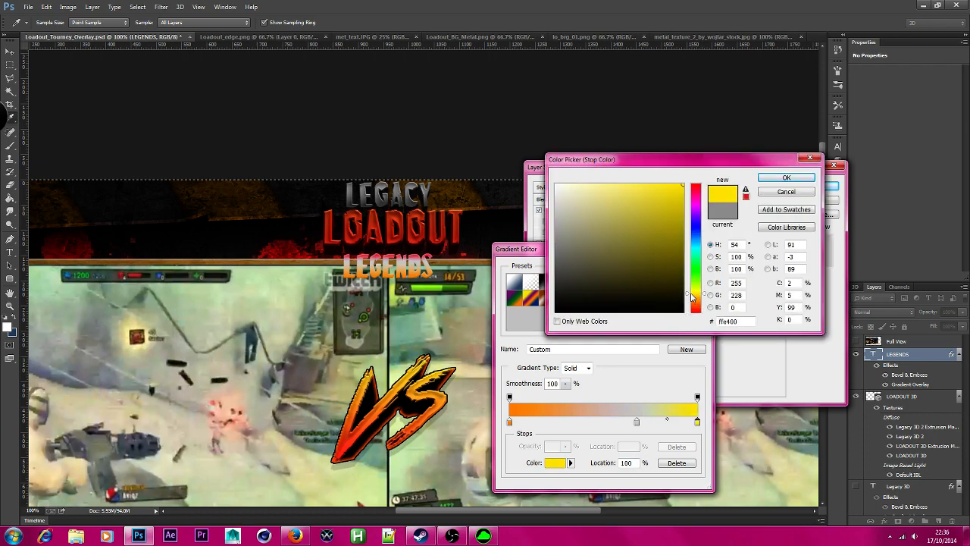
click(786, 177)
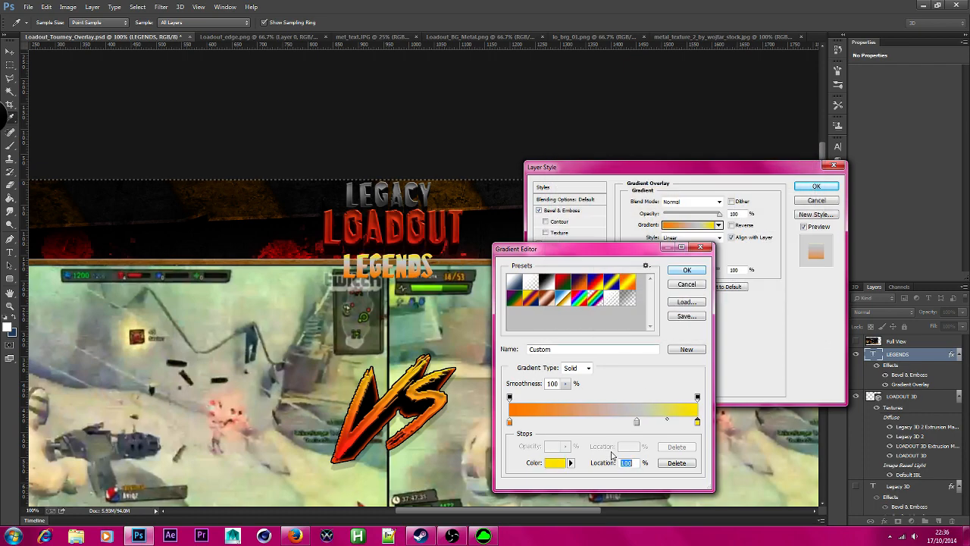
Step: Change the gradient's middle color stop at 68% to a light yellow with hue 56° and apply the layer style
click(637, 422)
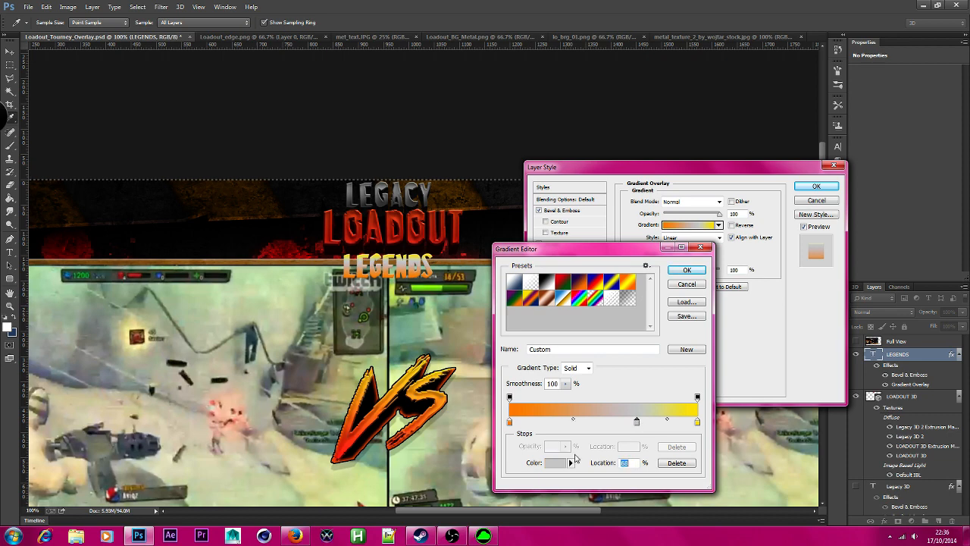
click(555, 462)
drag(701, 307, 704, 294)
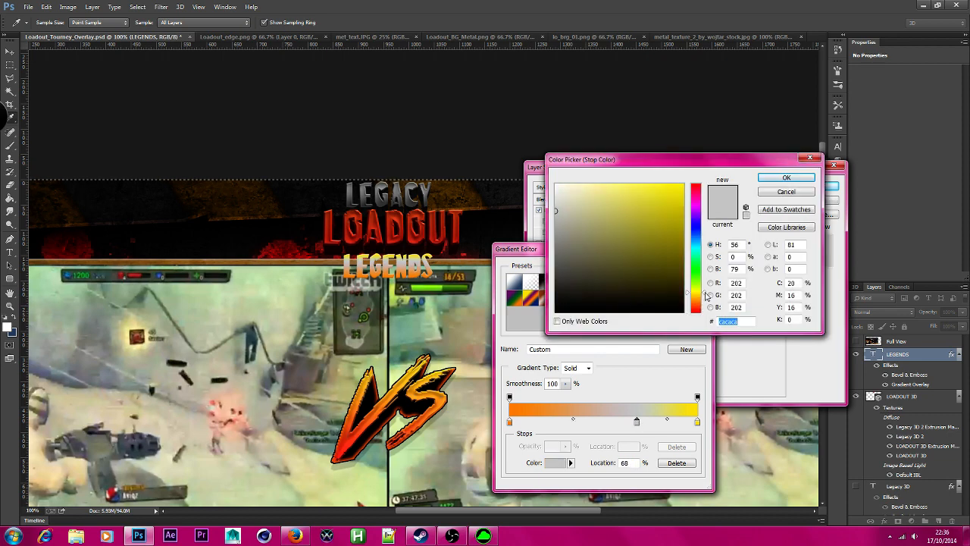
click(608, 201)
mouse_move(609, 201)
mouse_down()
mouse_move(582, 160)
mouse_move(629, 166)
mouse_move(609, 173)
mouse_move(626, 183)
mouse_move(629, 176)
mouse_up()
click(785, 179)
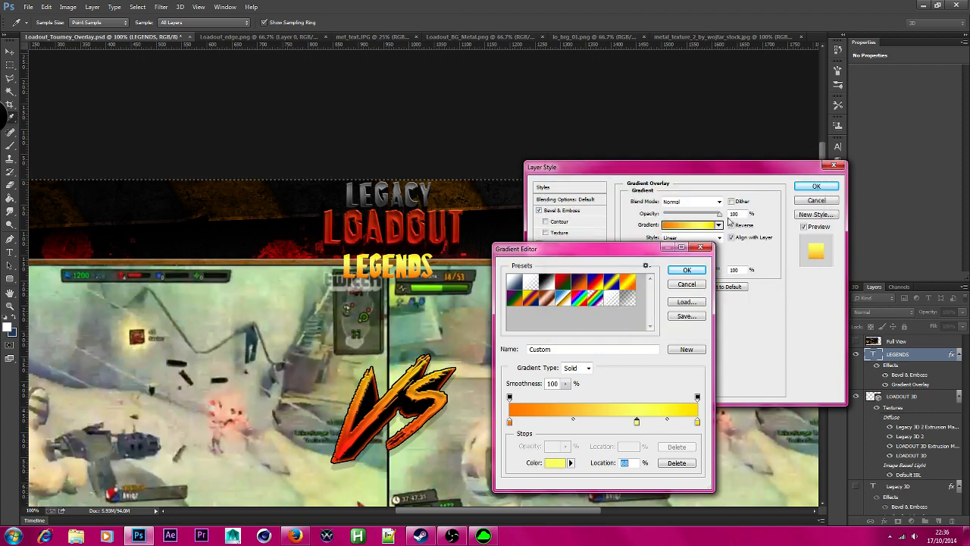
click(681, 270)
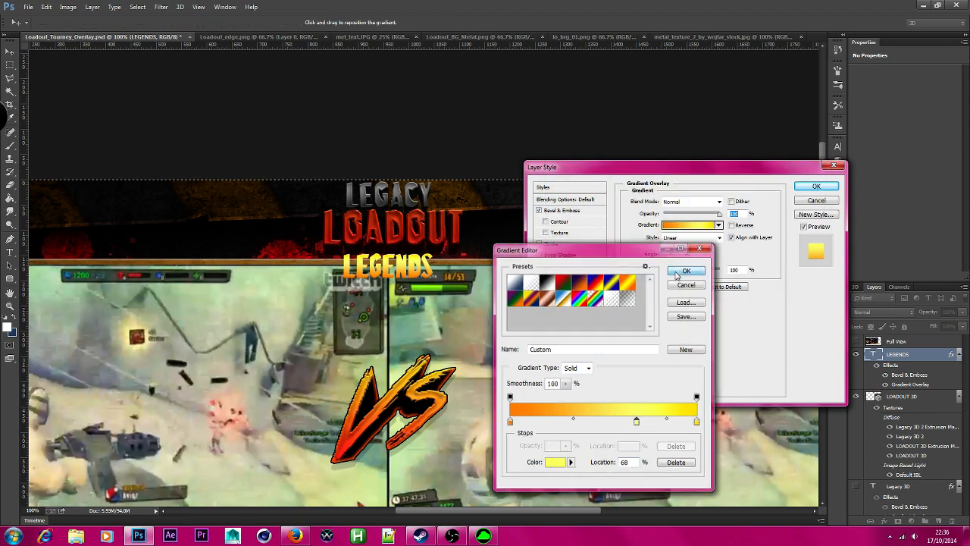
click(821, 188)
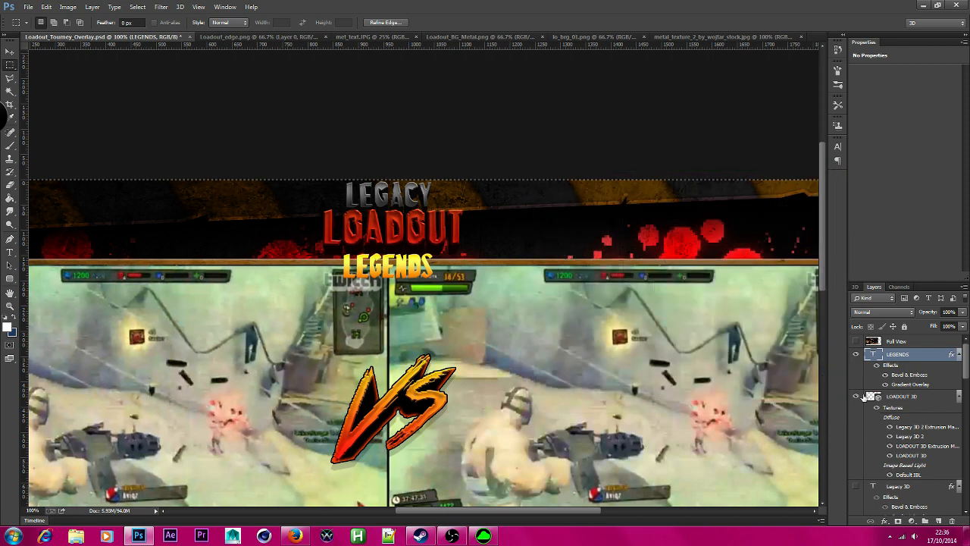
Step: Duplicate the LEGENDS text layer under the name LEGENDS 3D
right_click(930, 358)
click(843, 103)
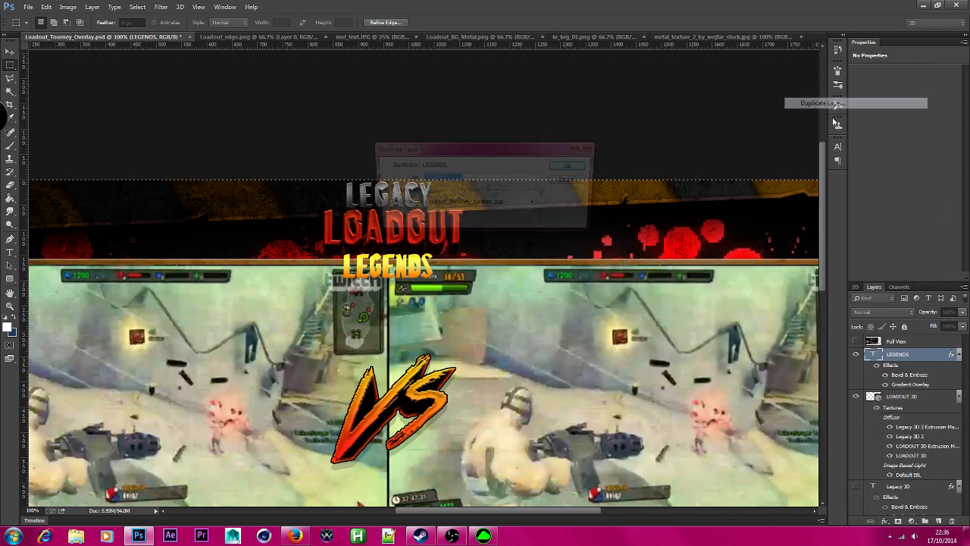
key(BackSpace)
key(BackSpace)
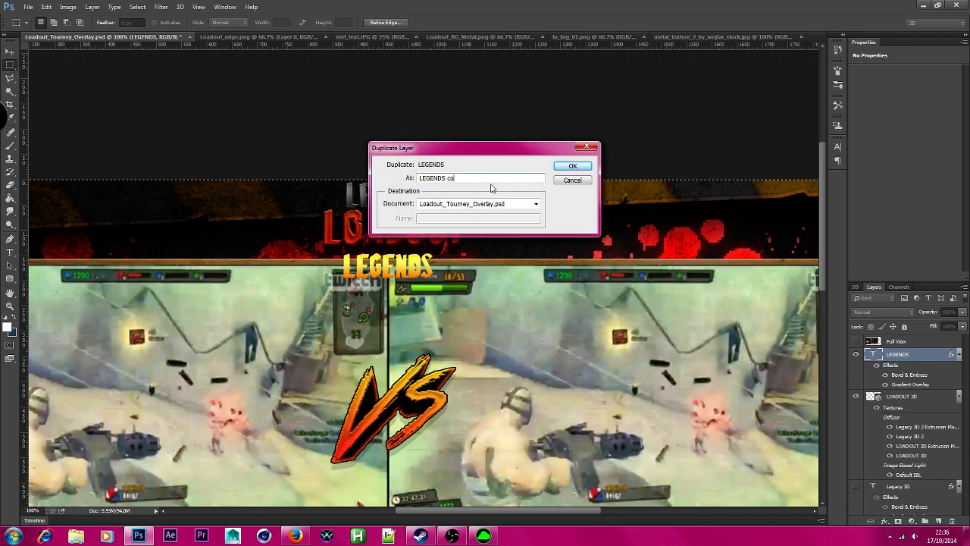
key(Return)
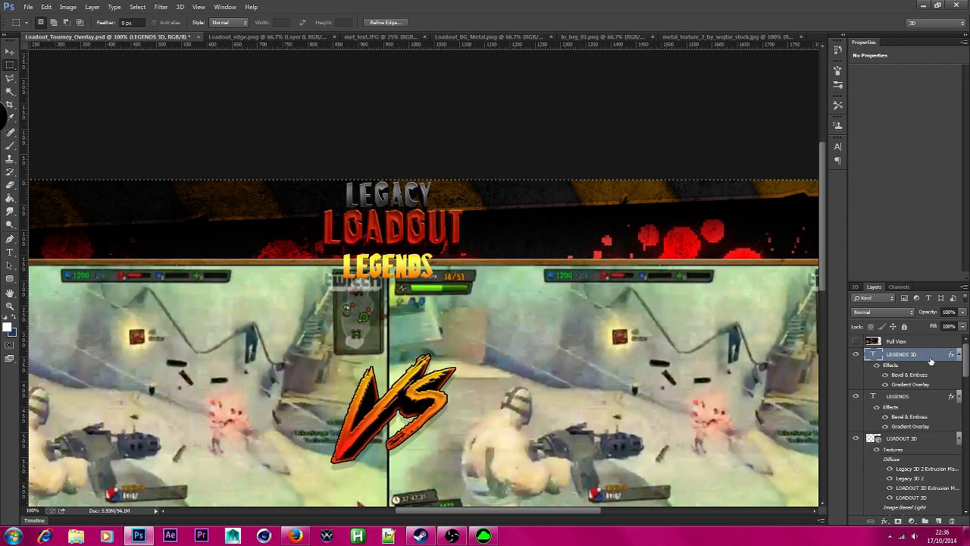
Step: Rasterize the type of the LEGENDS 3D layer
scroll(962, 430, down, 1)
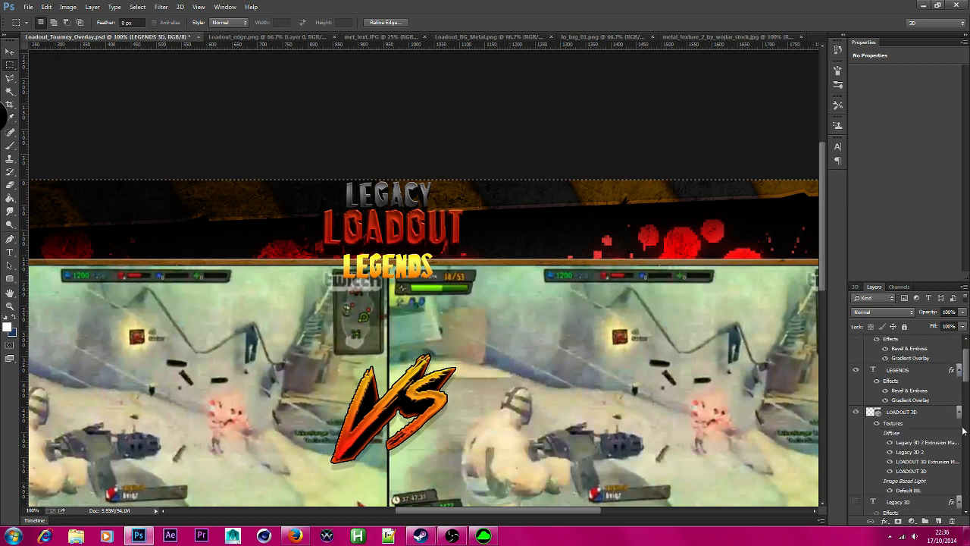
scroll(962, 431, up, 1)
right_click(926, 358)
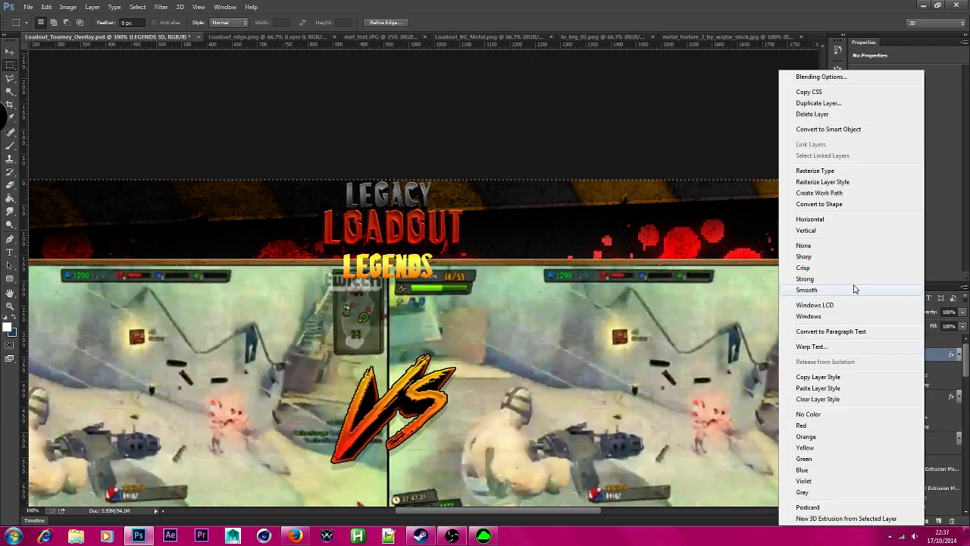
click(864, 171)
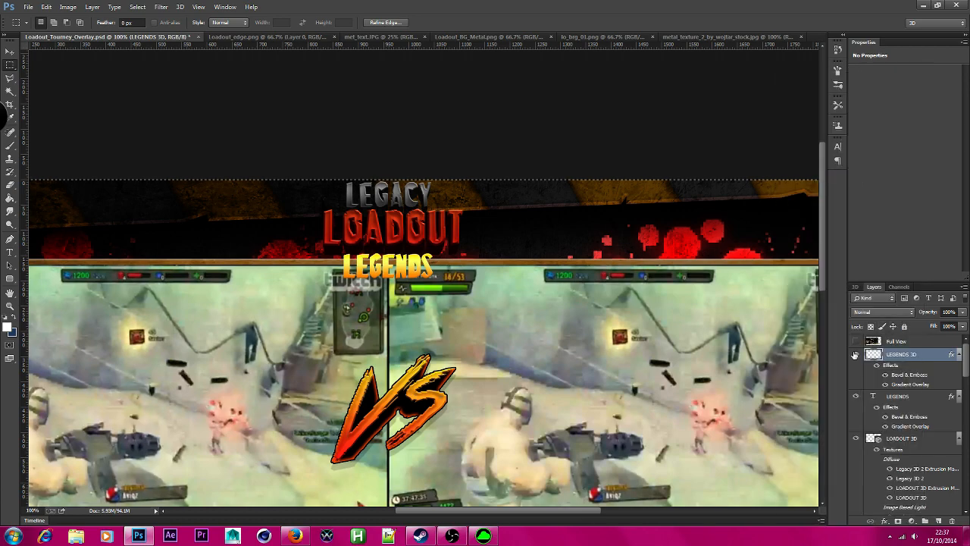
Step: Duplicate the rasterized LEGENDS 3D layer and rename the copy LEGENDS 3D 2
right_click(933, 357)
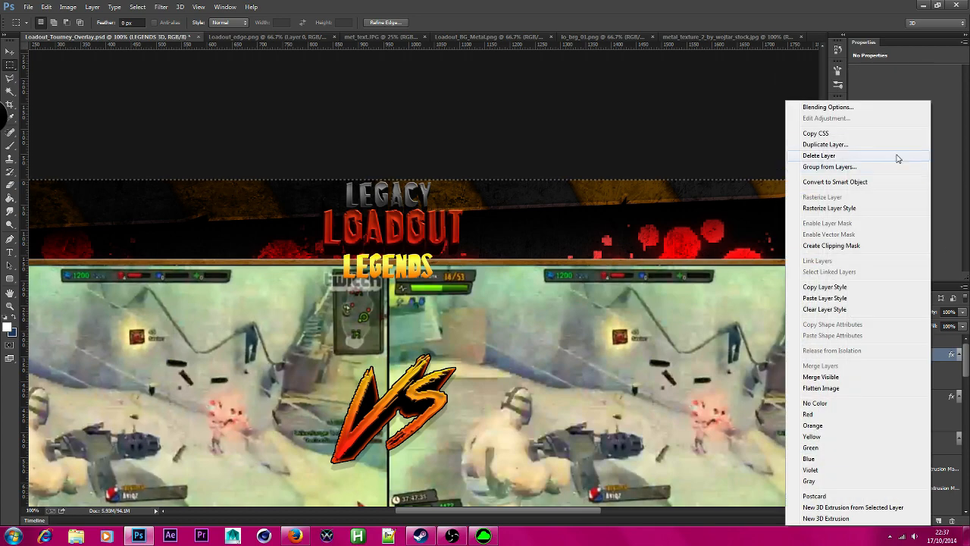
click(864, 150)
click(579, 169)
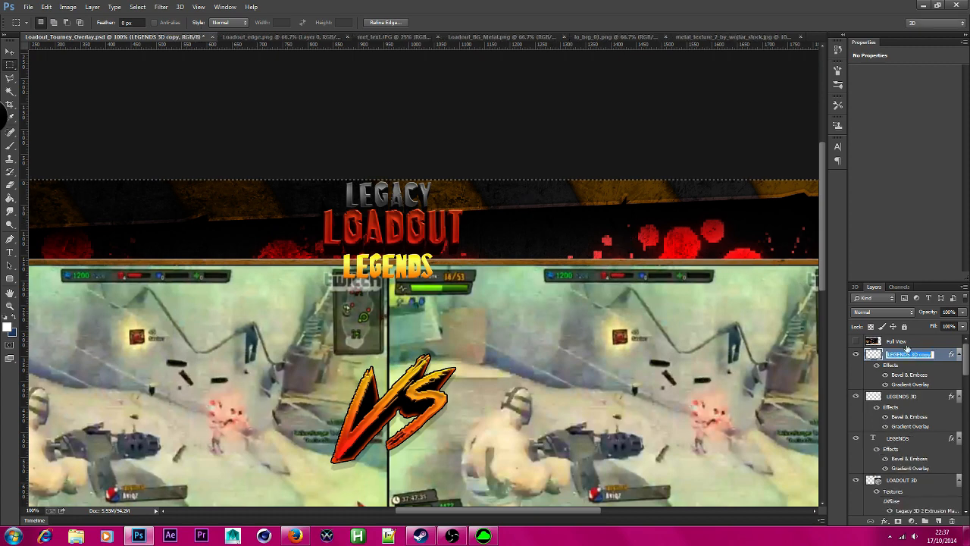
double_click(917, 355)
key(BackSpace)
key(BackSpace)
key(BackSpace)
key(BackSpace)
text(2)
key(Return)
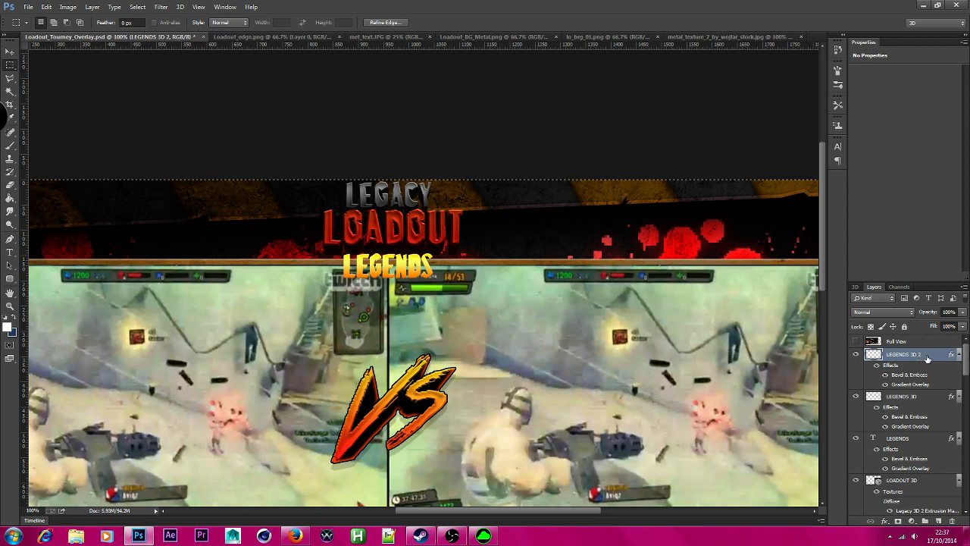
Step: Hide the LEGENDS 3D and LEGENDS layers and create a new 3D extrusion from the LEGENDS 3D 2 layer
right_click(937, 359)
click(968, 366)
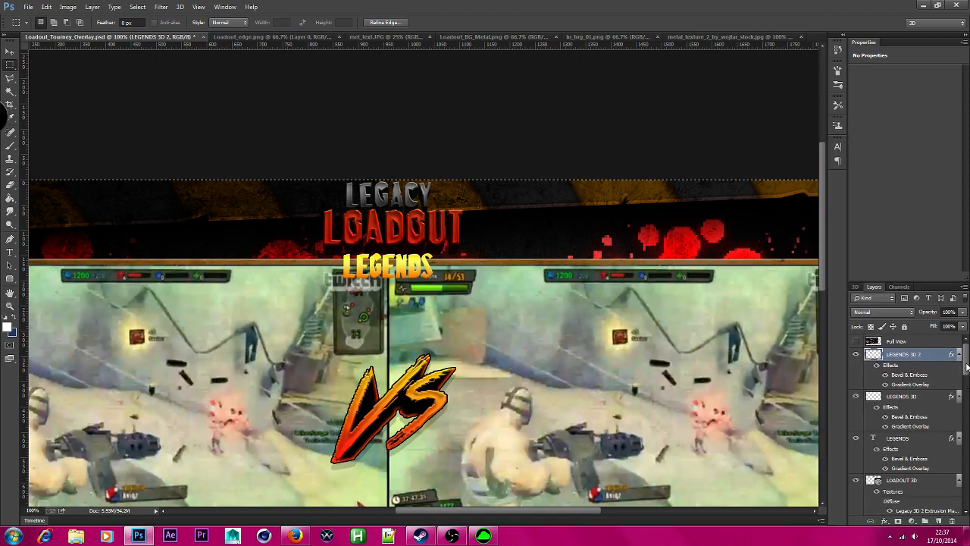
click(857, 398)
click(854, 440)
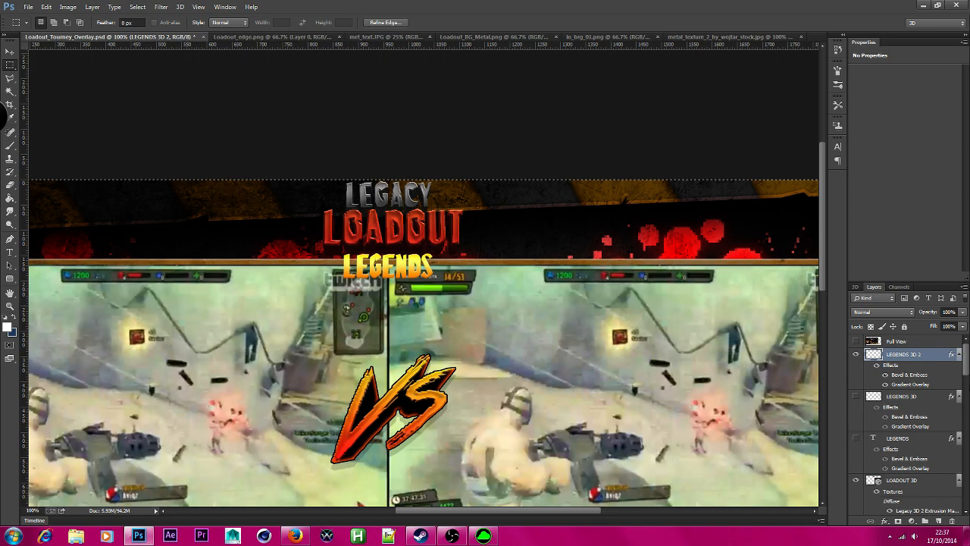
right_click(931, 356)
click(845, 509)
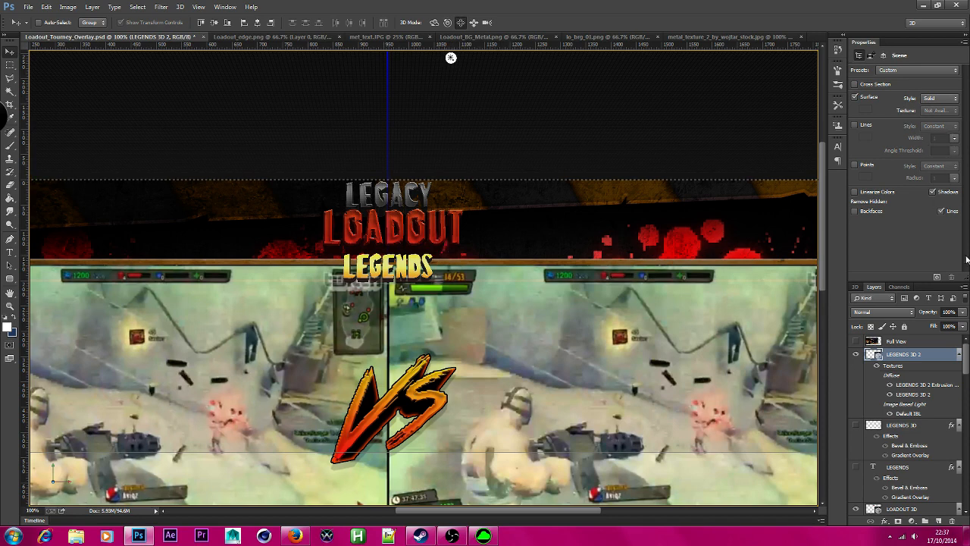
Step: Select the LEGENDS 3D 2 mesh in the scene and apply the second shape preset of the first row
click(855, 287)
click(903, 354)
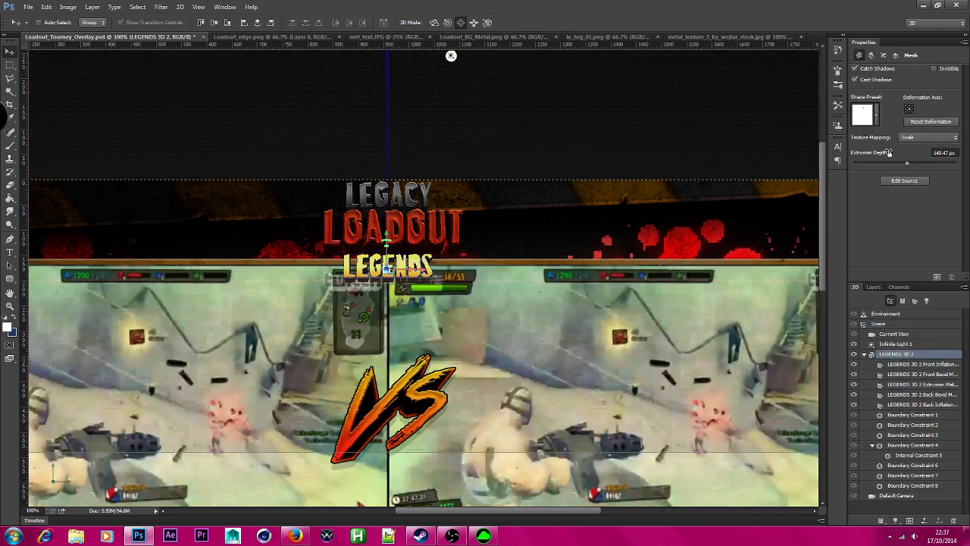
click(877, 118)
click(854, 159)
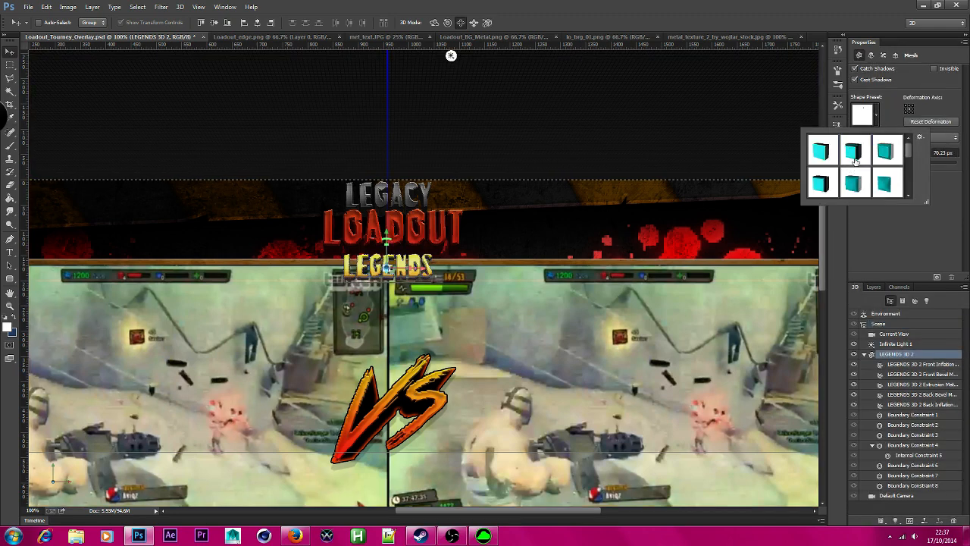
click(899, 245)
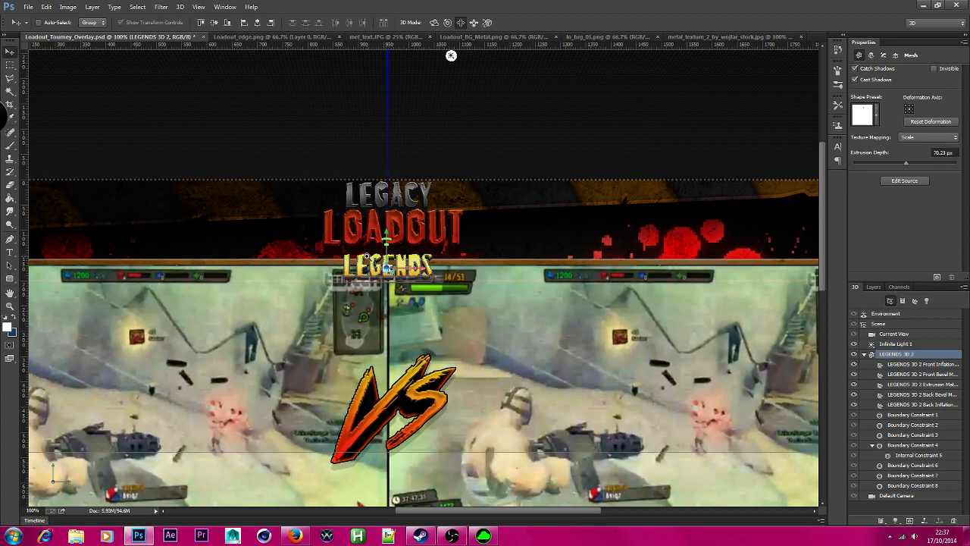
Step: Set the extrusion depth of the LEGENDS 3D 2 mesh to 200 px
key(ctrl+plus)
key(ctrl+plus)
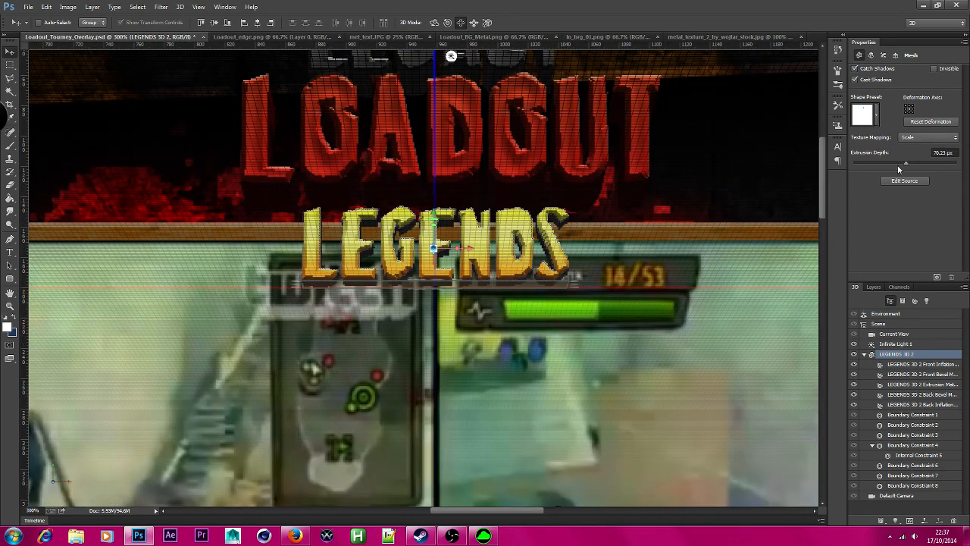
click(956, 153)
text(200)
key(Return)
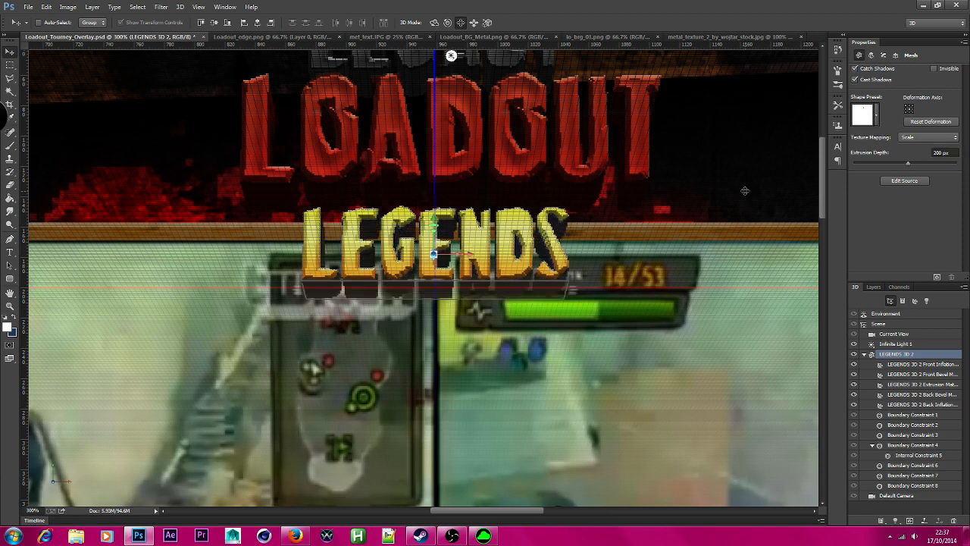
Step: Set the front cap's bevel width to 15%, inflate strength to 14% and inflate angle to about -18°
click(883, 56)
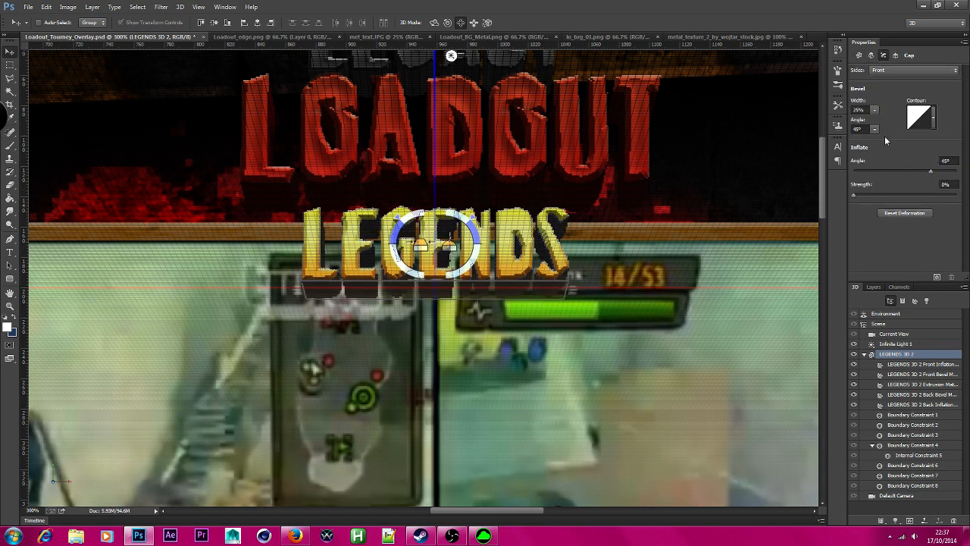
drag(876, 124, 869, 121)
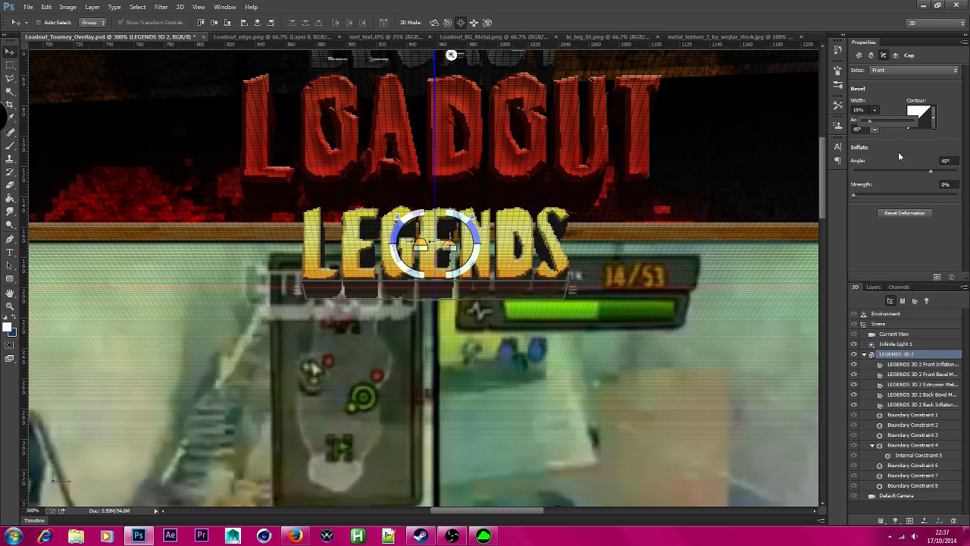
drag(861, 197, 868, 195)
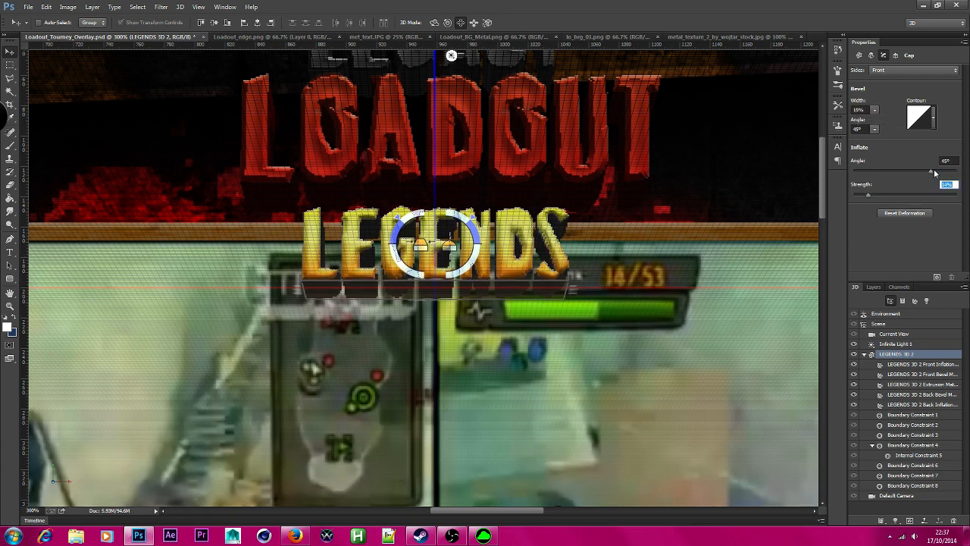
drag(935, 173, 894, 161)
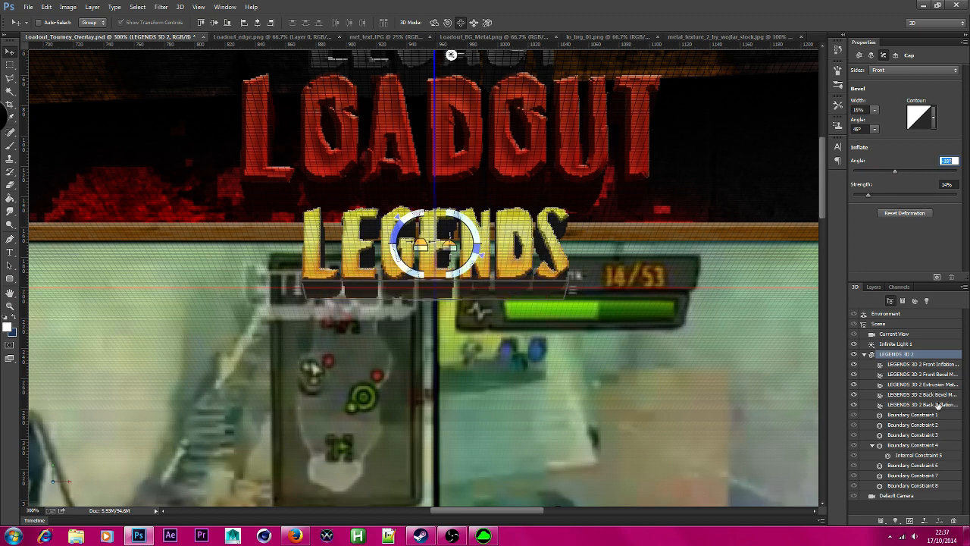
Step: Set the diffuse color of the LEGENDS 3D 2 extrusion material to orange, RGB 255, 120, 0, and return to the layer list
click(913, 384)
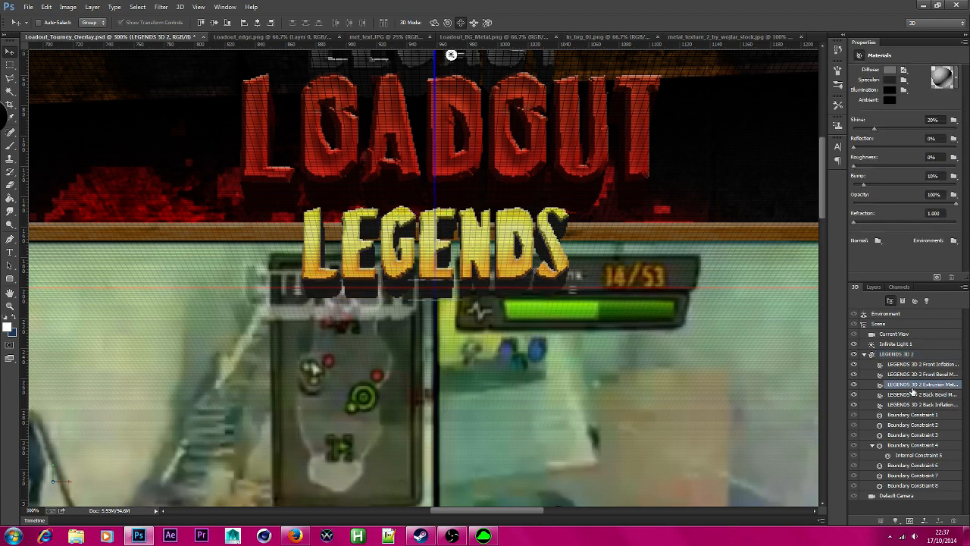
click(892, 69)
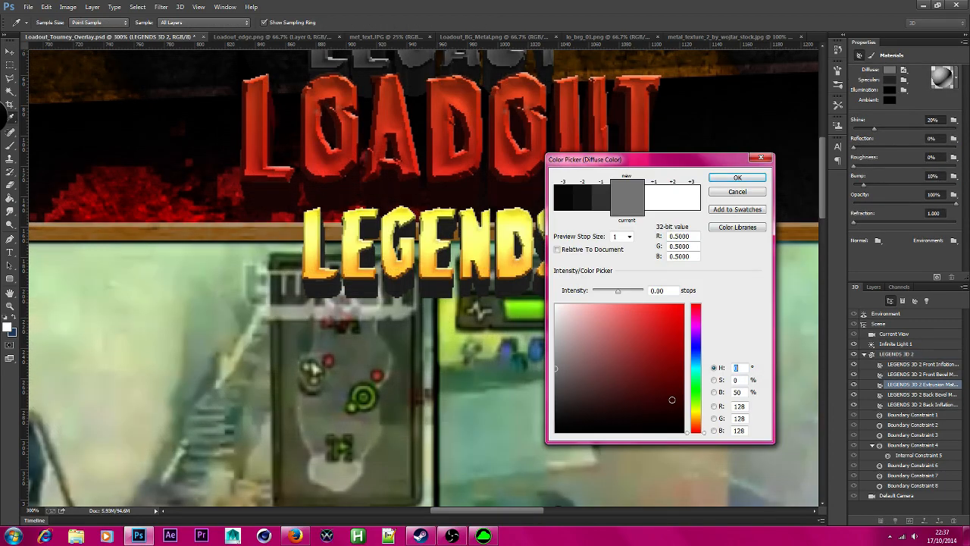
click(702, 423)
drag(631, 392, 791, 266)
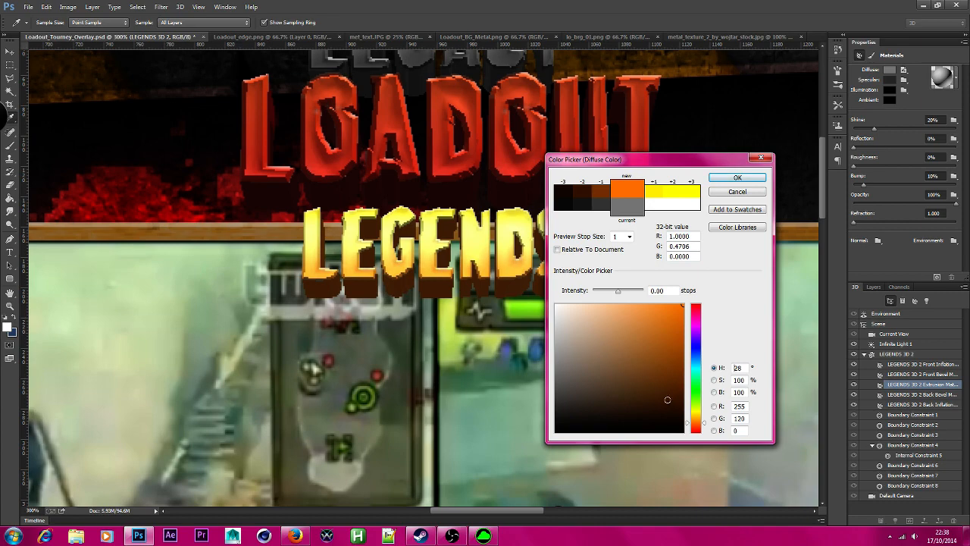
click(737, 177)
key(v)
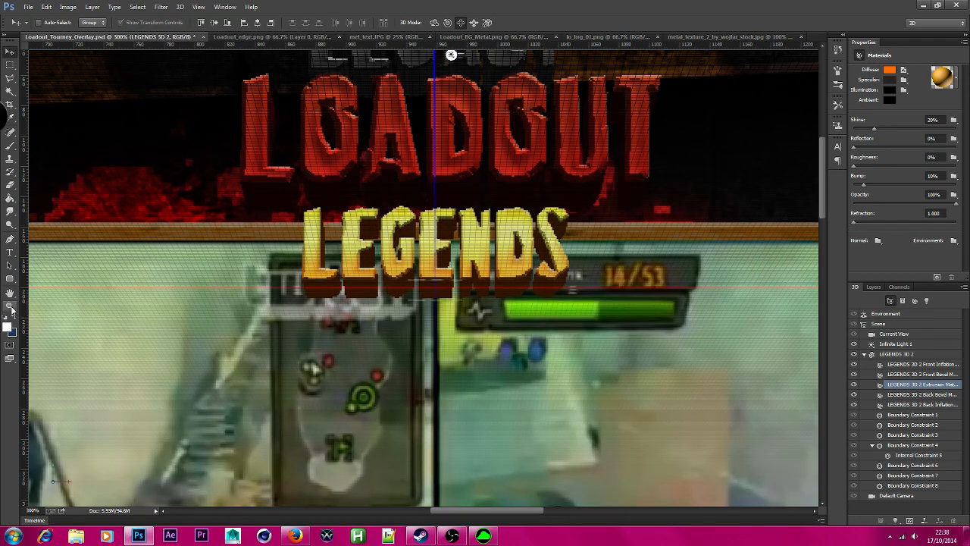
click(10, 306)
alt+click(332, 305)
alt+click(332, 305)
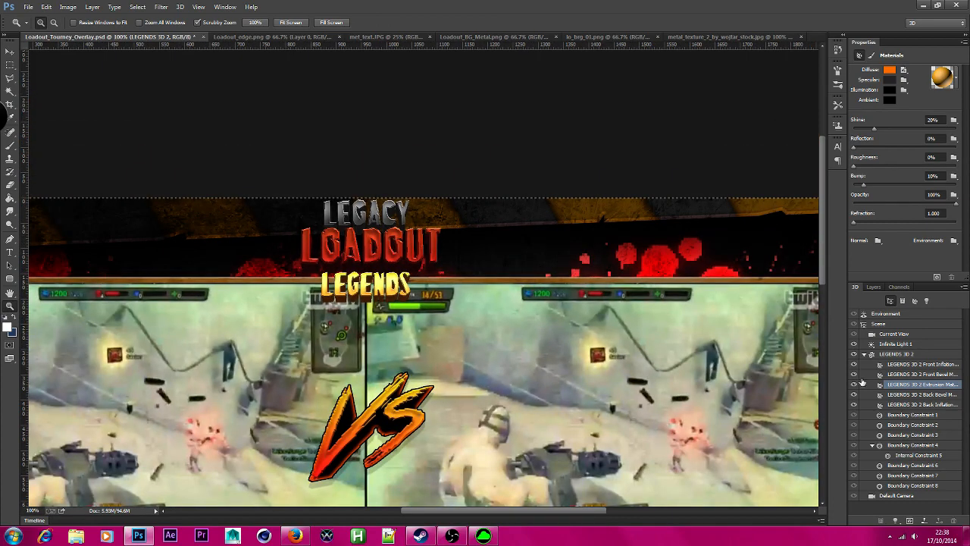
click(874, 287)
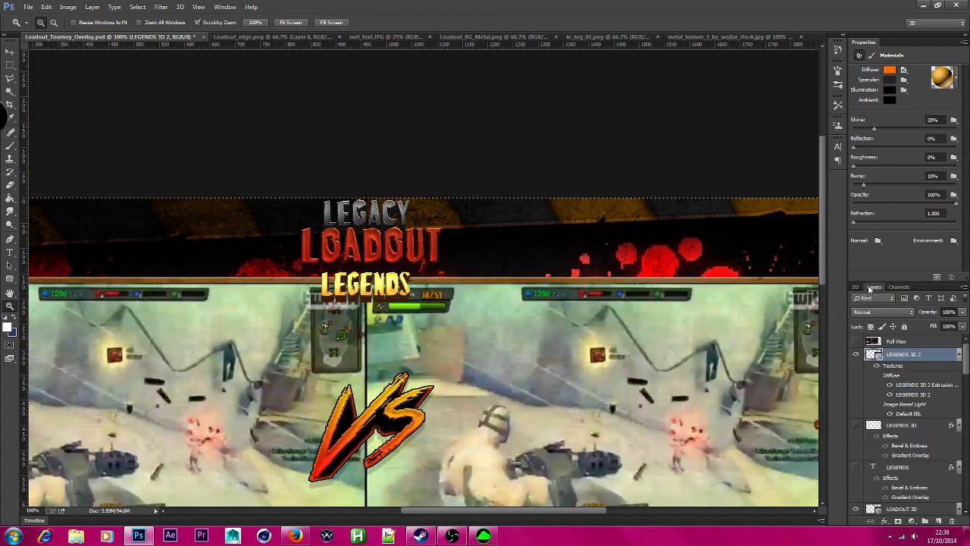
Step: Look through the layer list for the 3D title layers, checking the Vs 3D 2 layer by hiding and showing it
scroll(921, 481, down, 1)
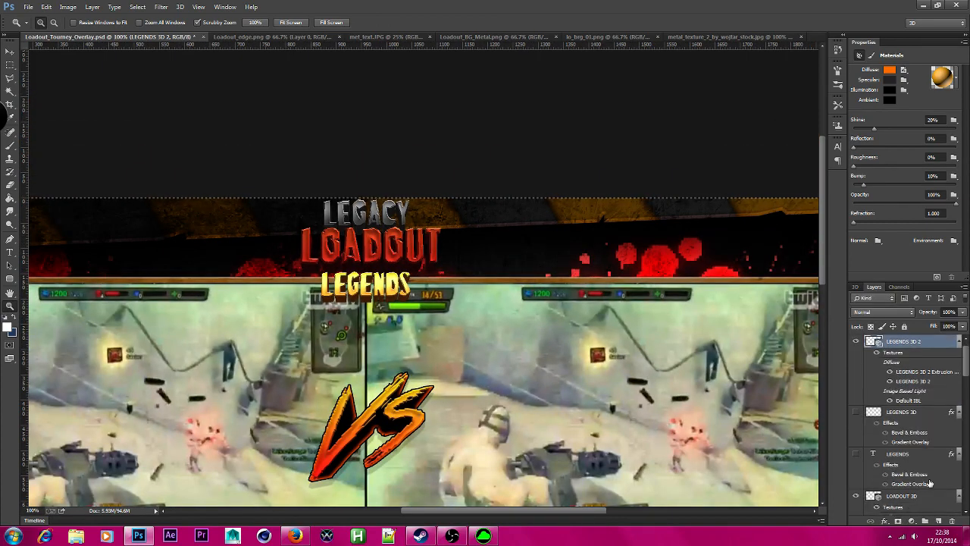
click(921, 496)
scroll(919, 497, down, 2)
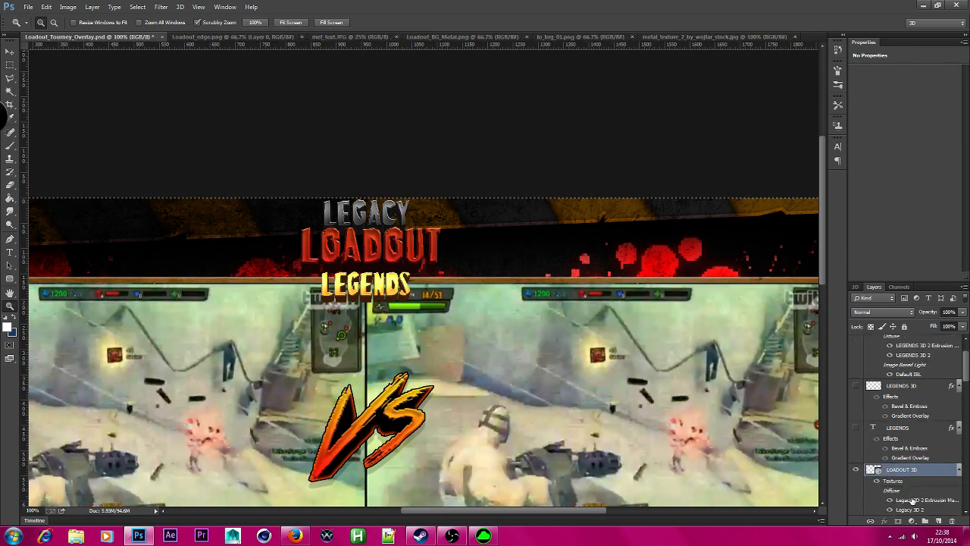
scroll(921, 466, down, 3)
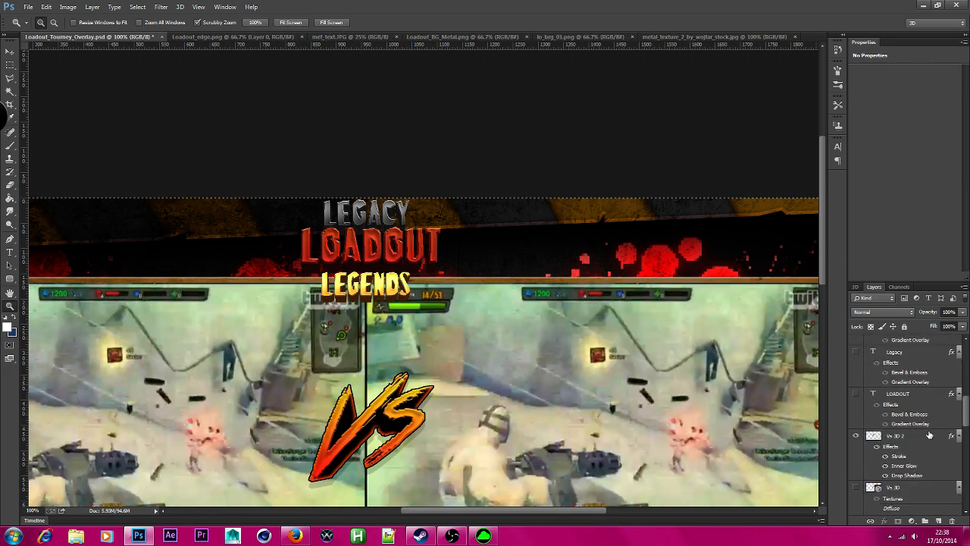
scroll(921, 409, down, 1)
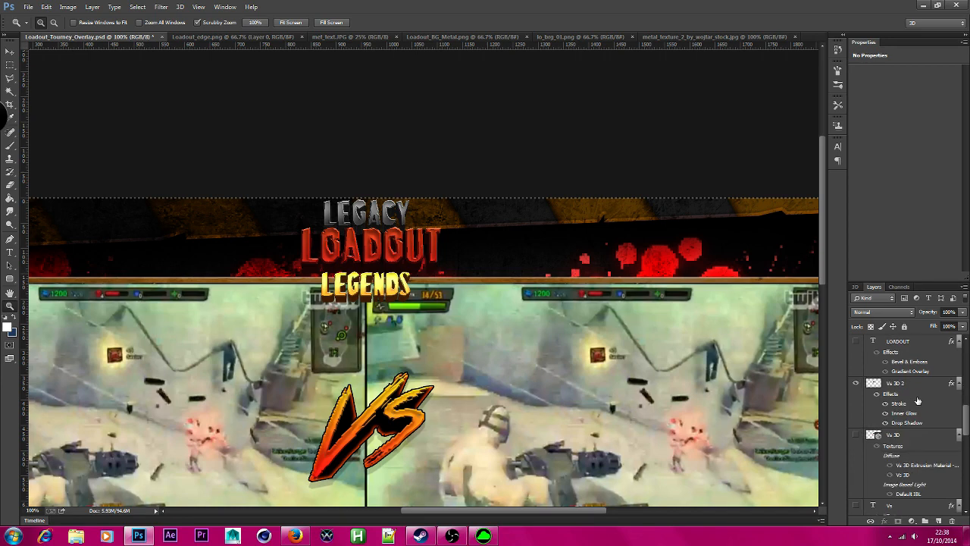
click(909, 383)
click(179, 7)
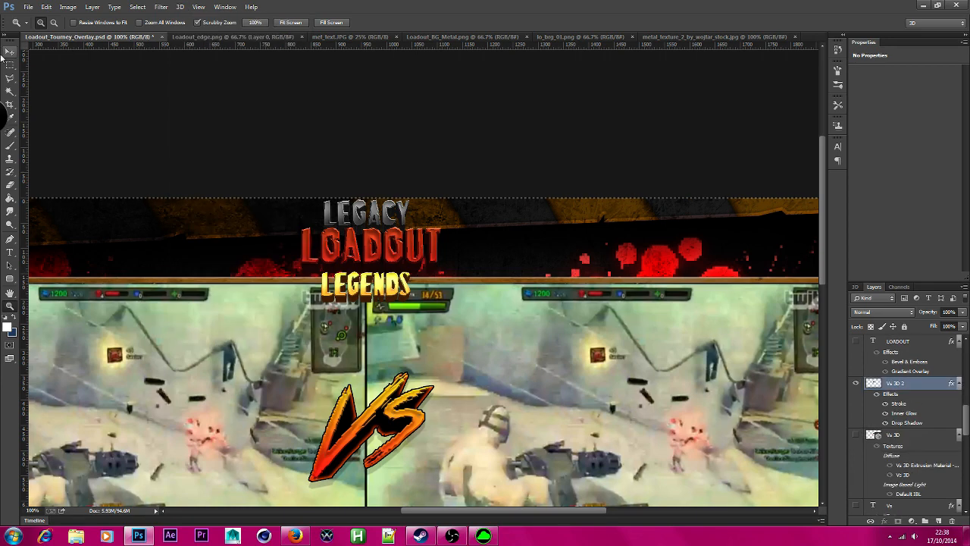
click(9, 51)
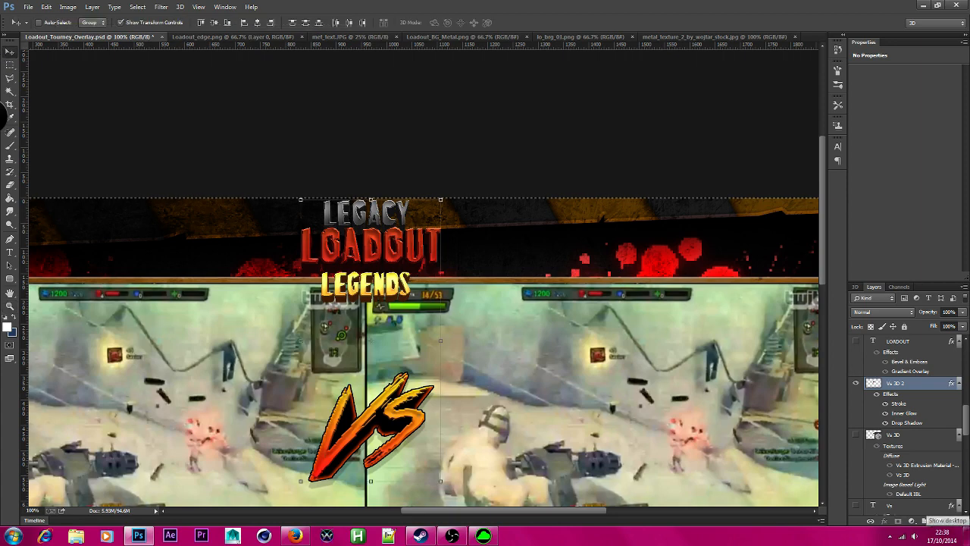
scroll(968, 413, up, 3)
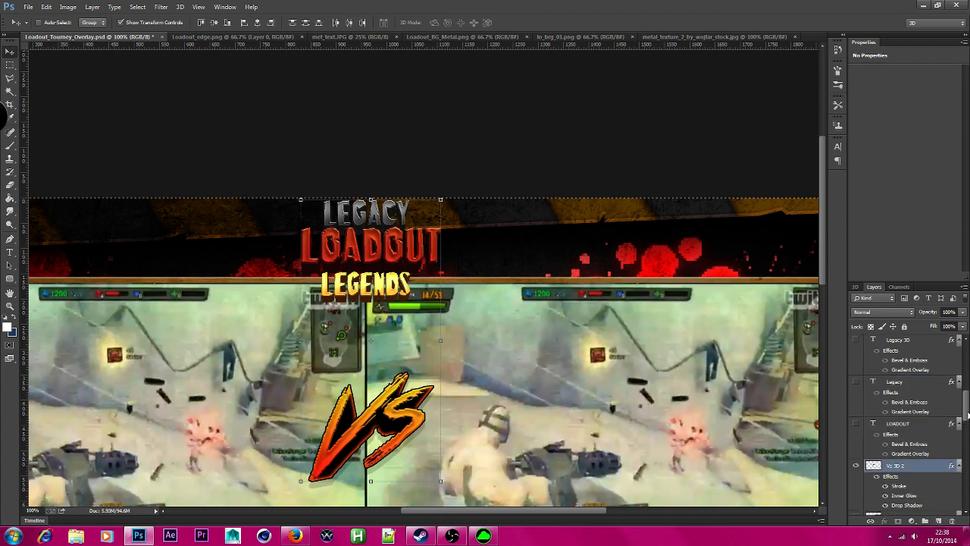
scroll(963, 421, down, 3)
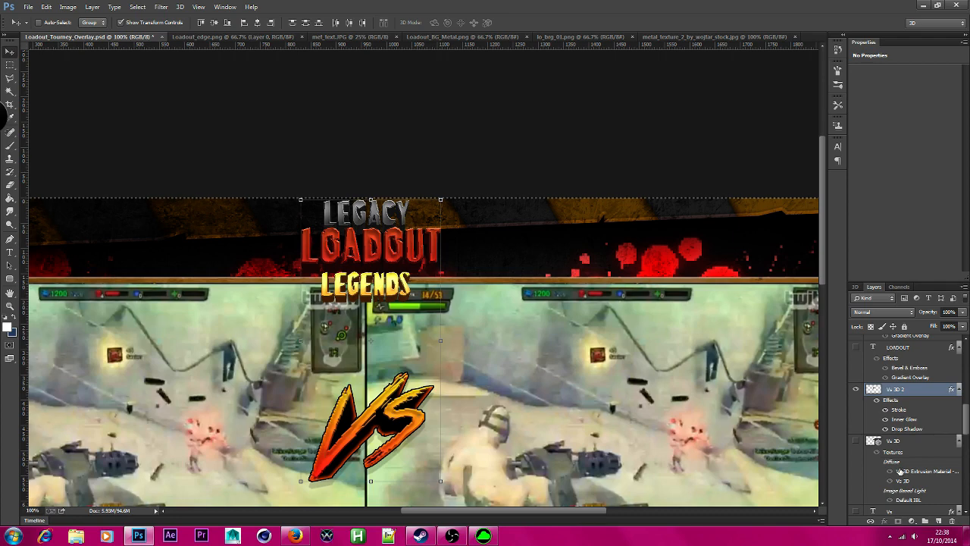
scroll(899, 471, up, 2)
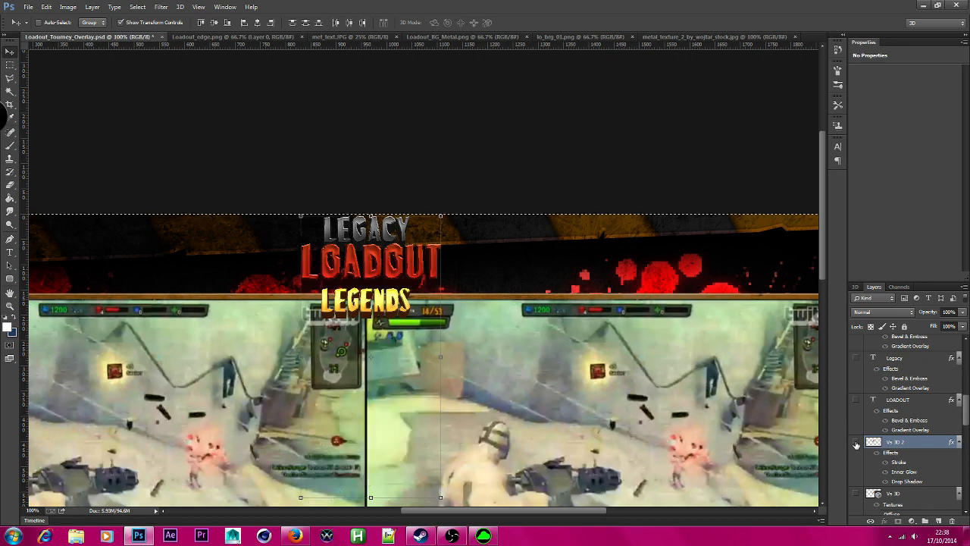
click(856, 445)
scroll(902, 420, up, 2)
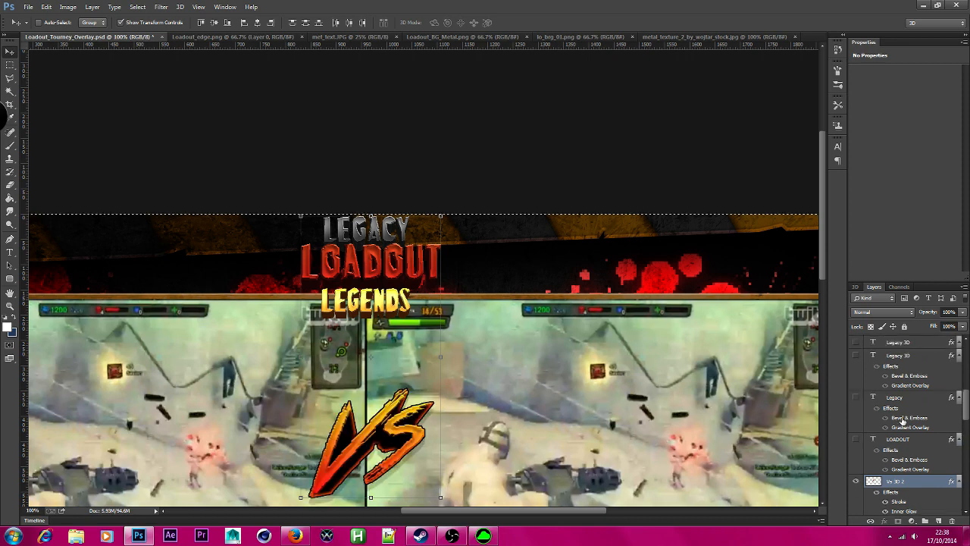
scroll(921, 438, up, 4)
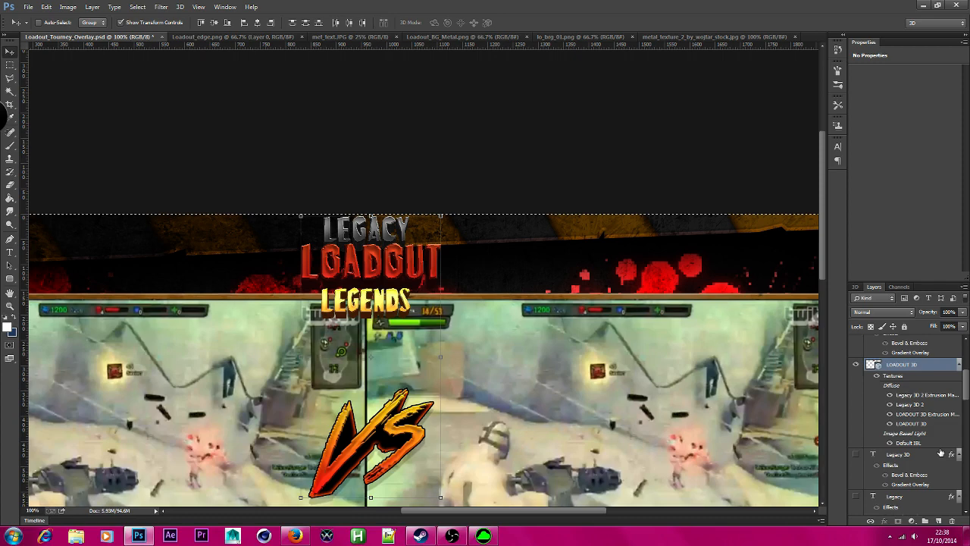
Step: Merge the LEGENDS 3D 2 and LOADOUT 3D layers into one 3D scene and slightly rotate its infinite light
scroll(941, 453, down, 4)
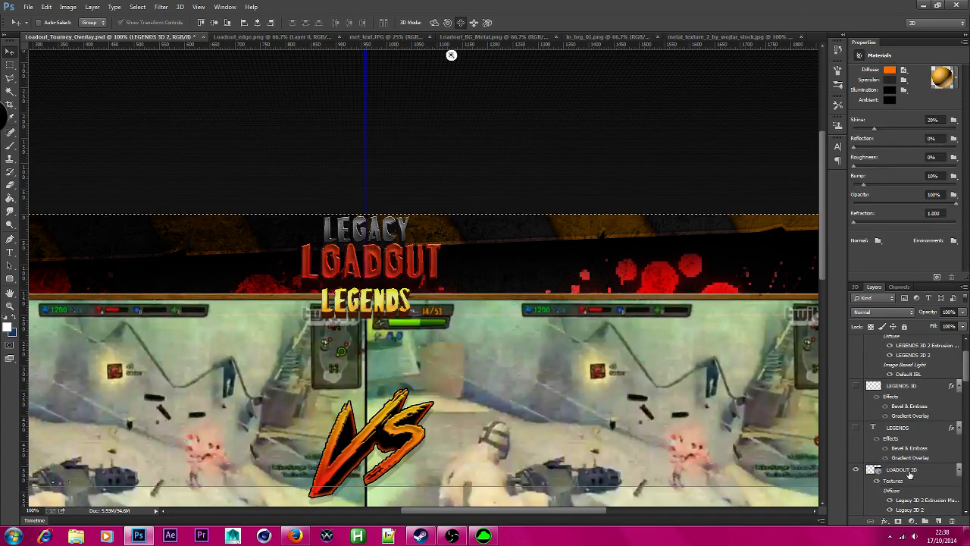
click(910, 475)
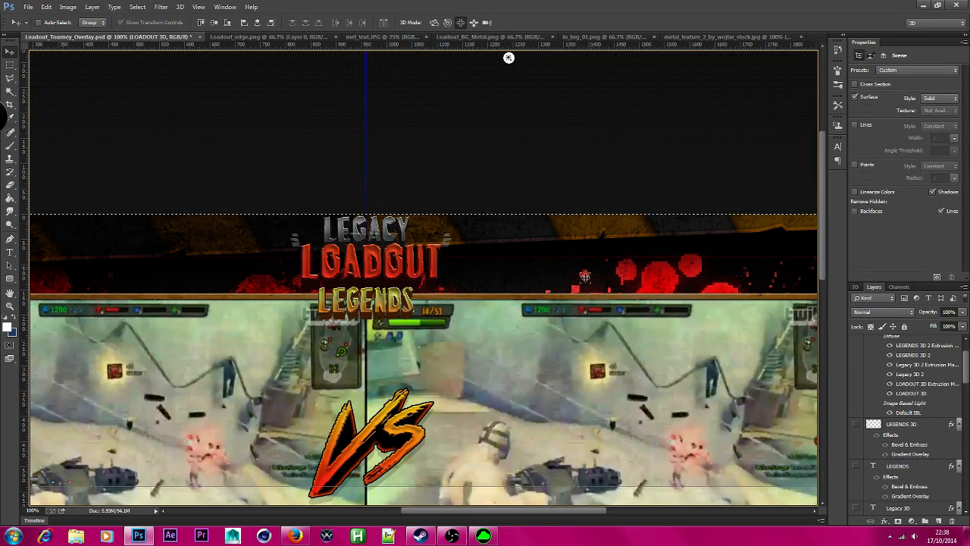
click(418, 292)
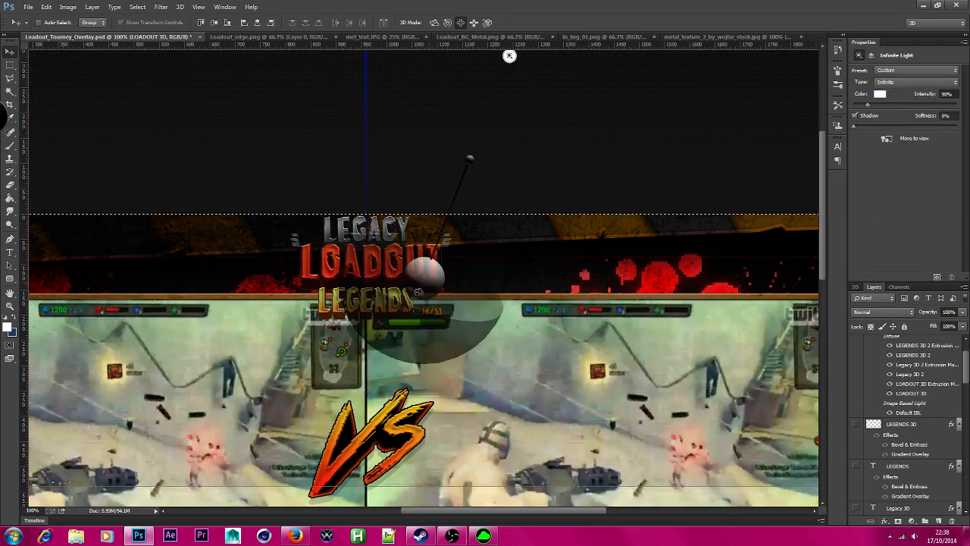
drag(418, 292, 401, 292)
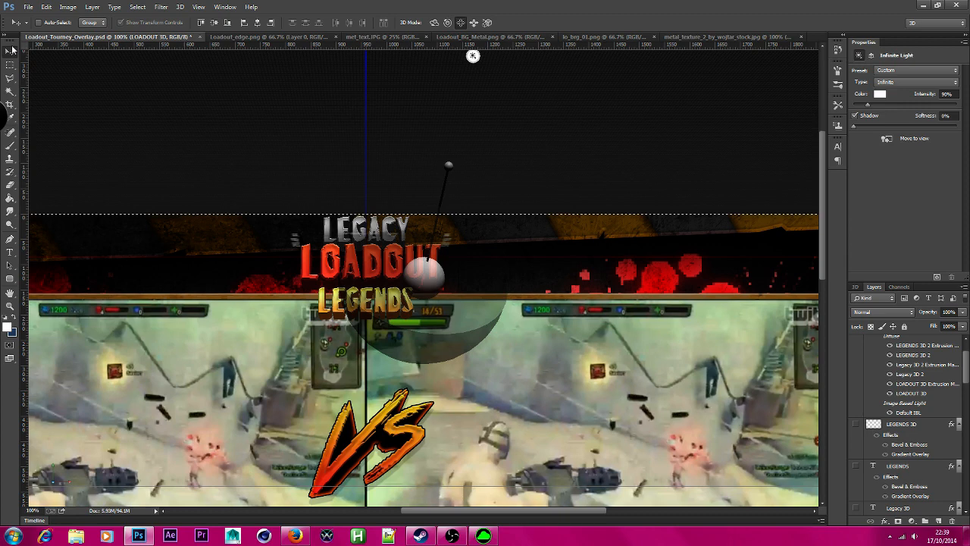
Step: Raise the LEGENDS mesh about 39 px along the Y axis to sit just under LOADOUT, and nudge the LEGACY mesh vertically
click(368, 251)
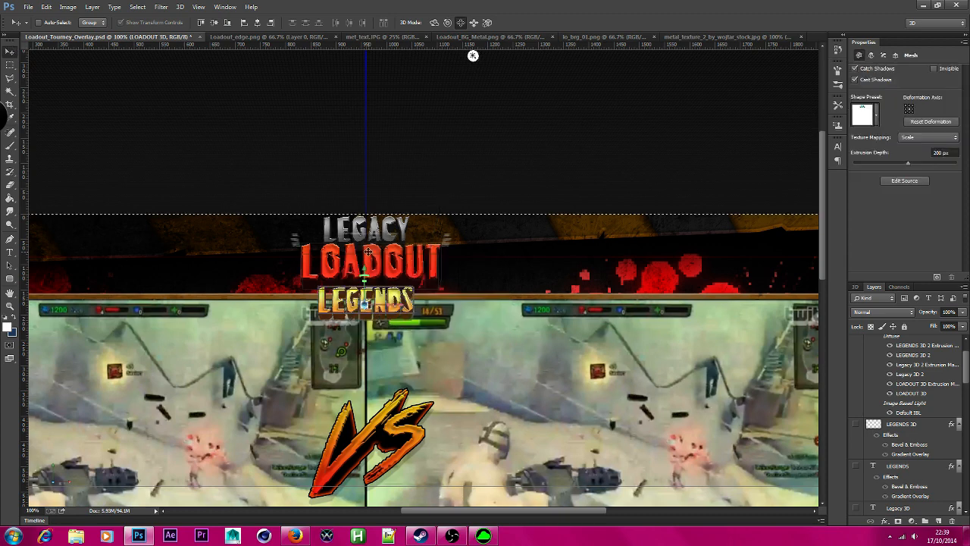
drag(368, 252, 364, 266)
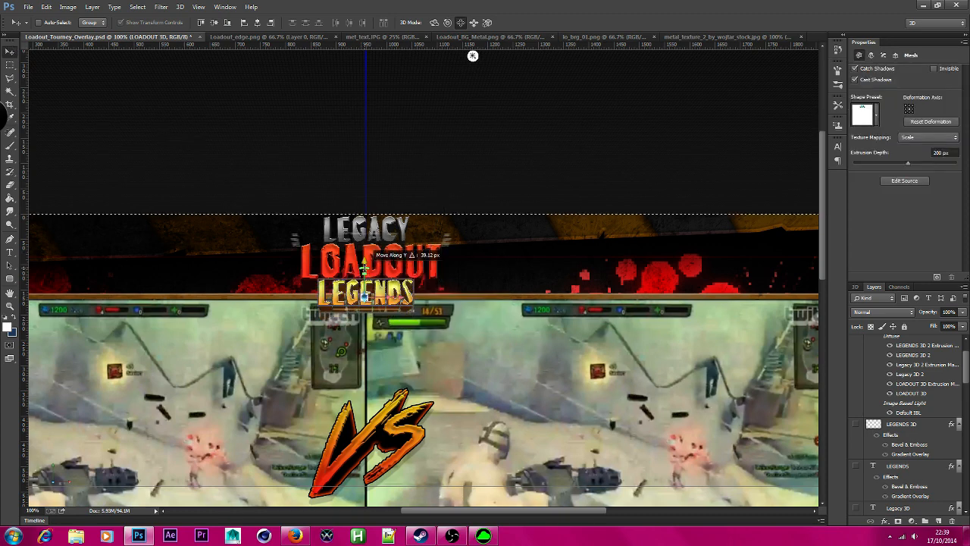
click(365, 232)
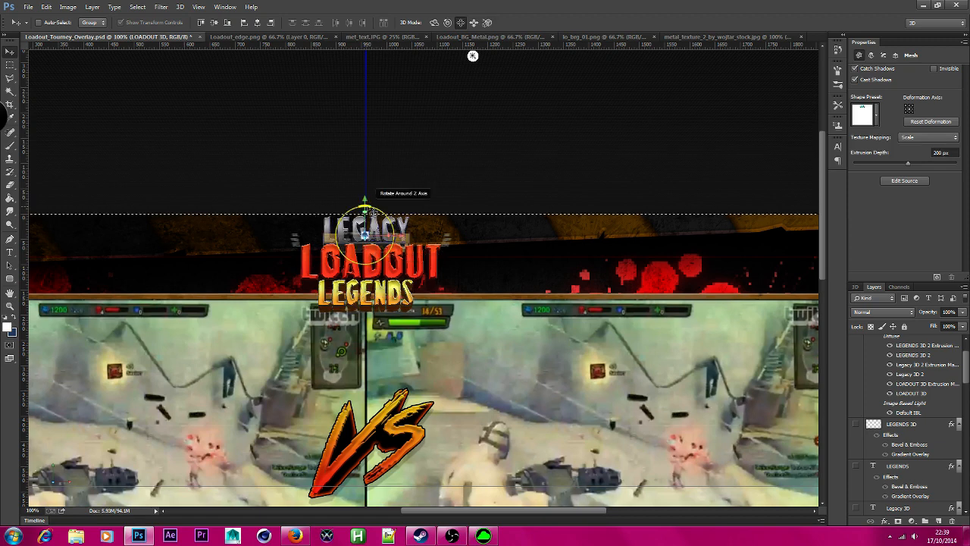
drag(365, 204, 364, 202)
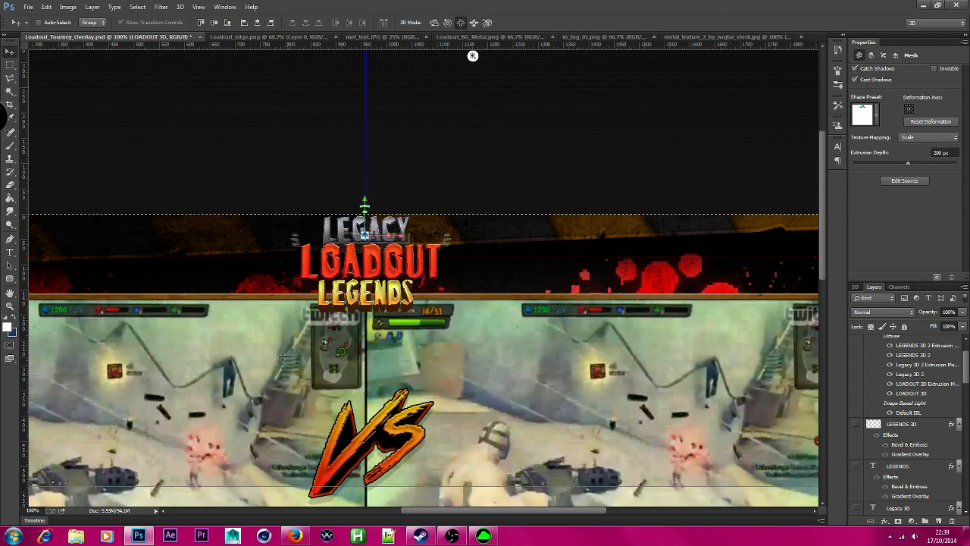
Step: Move the LEGACY mesh about -2262 px along the X axis to the header's upper-left corner and lower it slightly
key(z)
alt+click(342, 324)
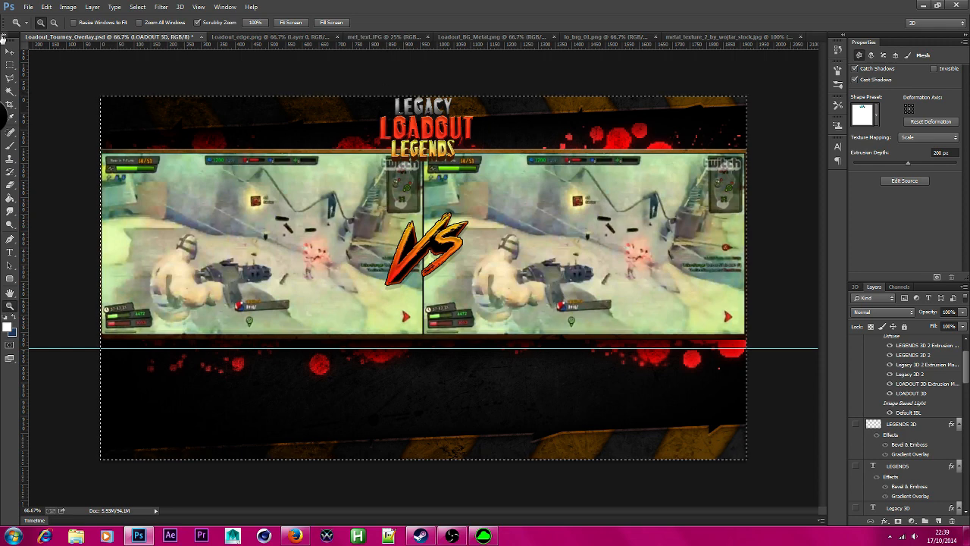
click(10, 51)
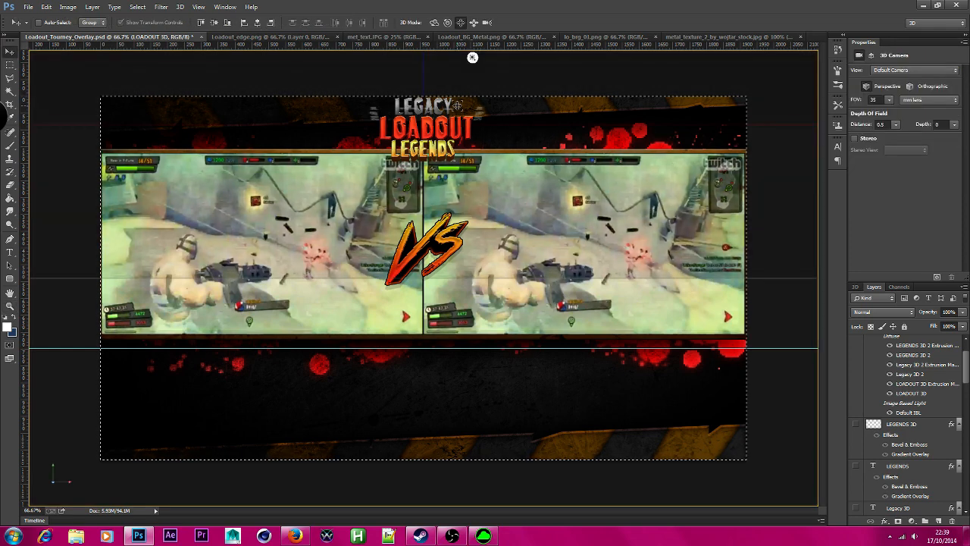
click(456, 106)
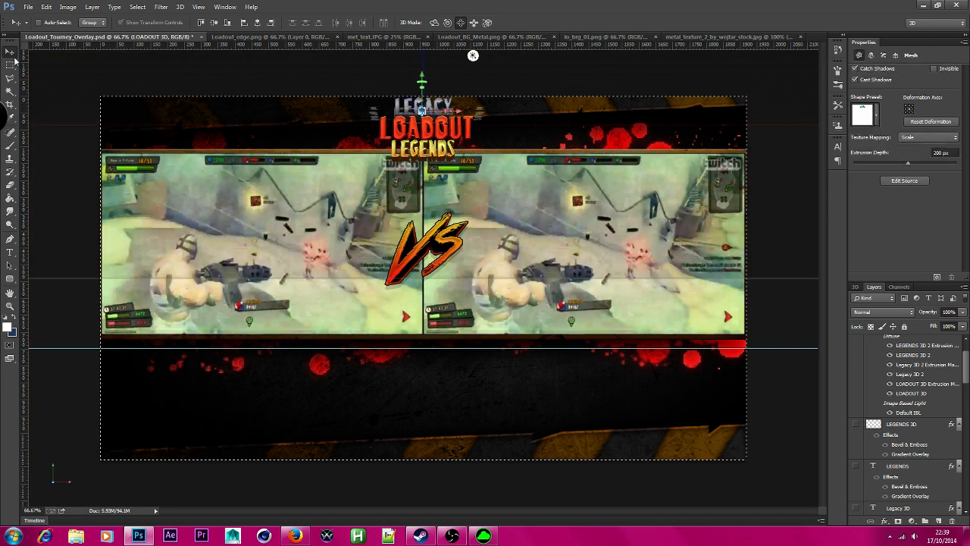
drag(460, 111, 176, 112)
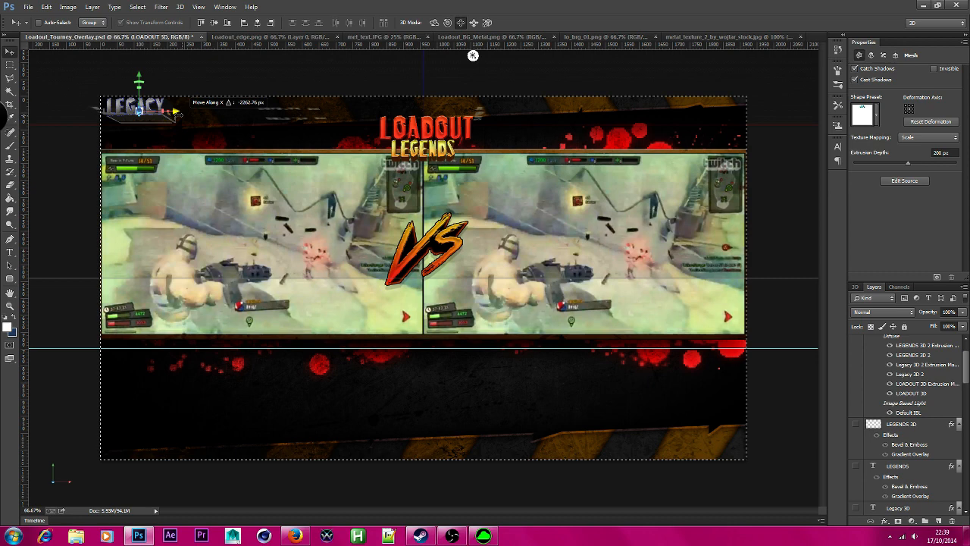
drag(139, 79, 138, 76)
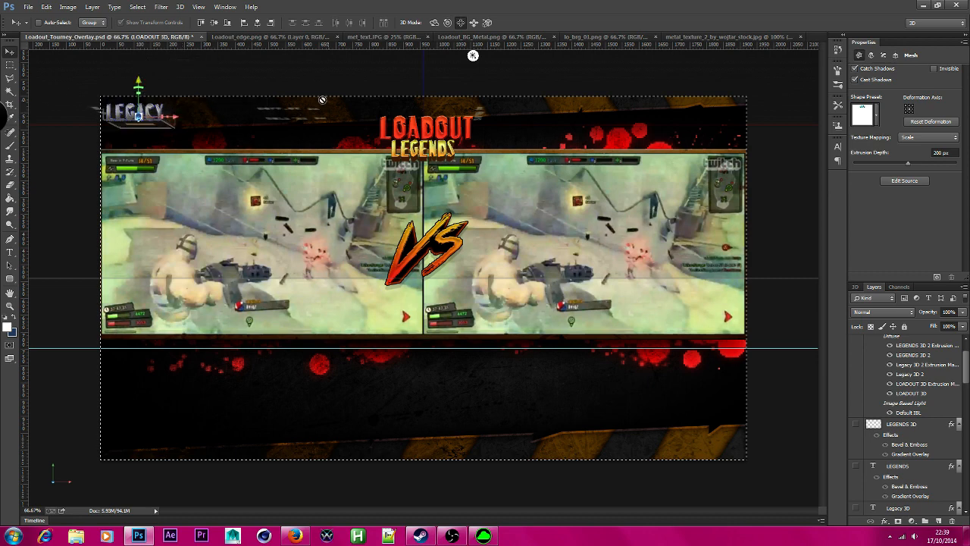
Step: Move the LOADOUT mesh directly beside LEGACY and the LEGENDS mesh directly after LOADOUT, forming one title row along the header
click(425, 127)
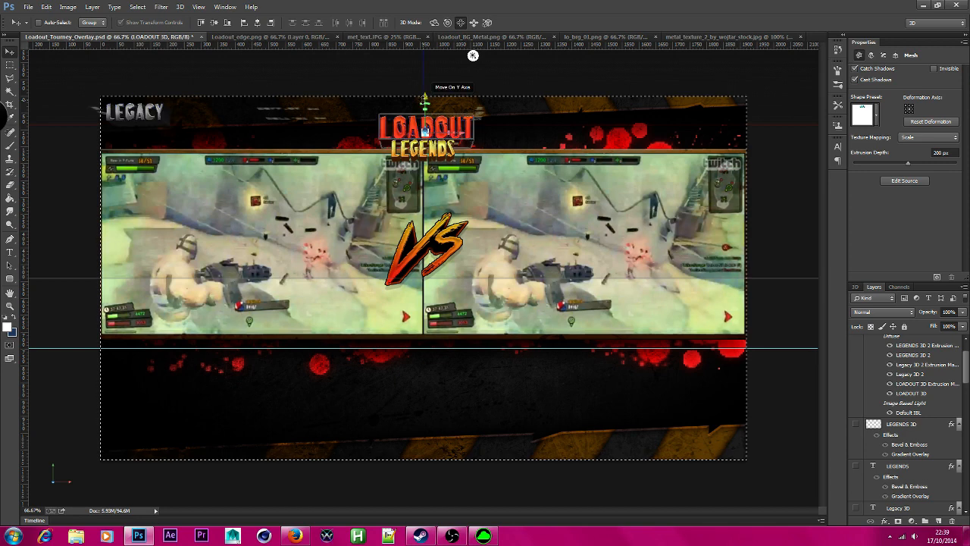
drag(424, 131, 215, 116)
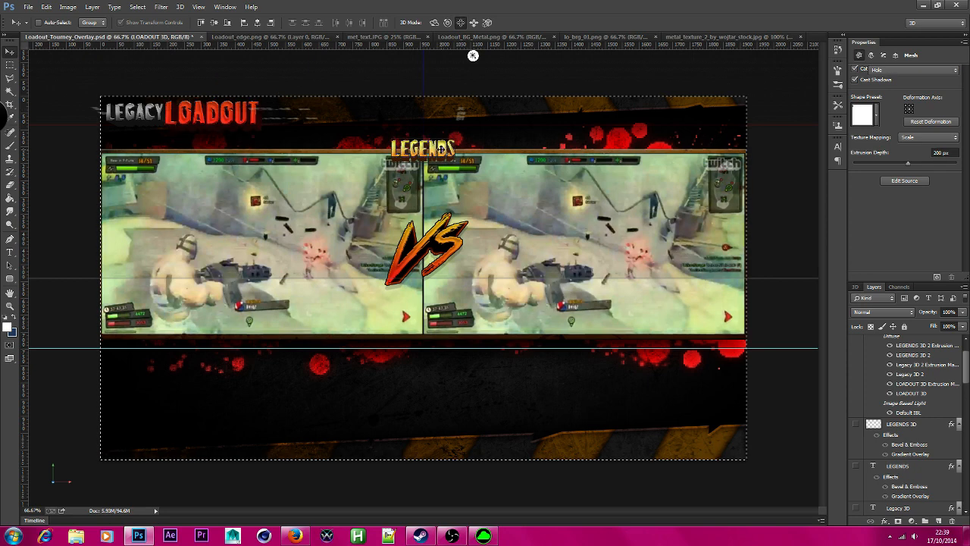
click(473, 56)
drag(447, 147, 343, 153)
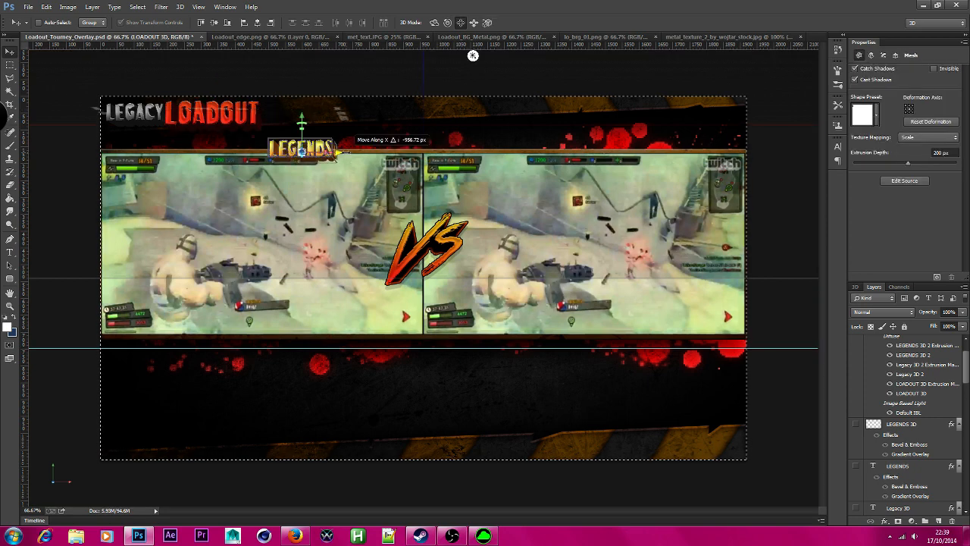
drag(302, 120, 302, 88)
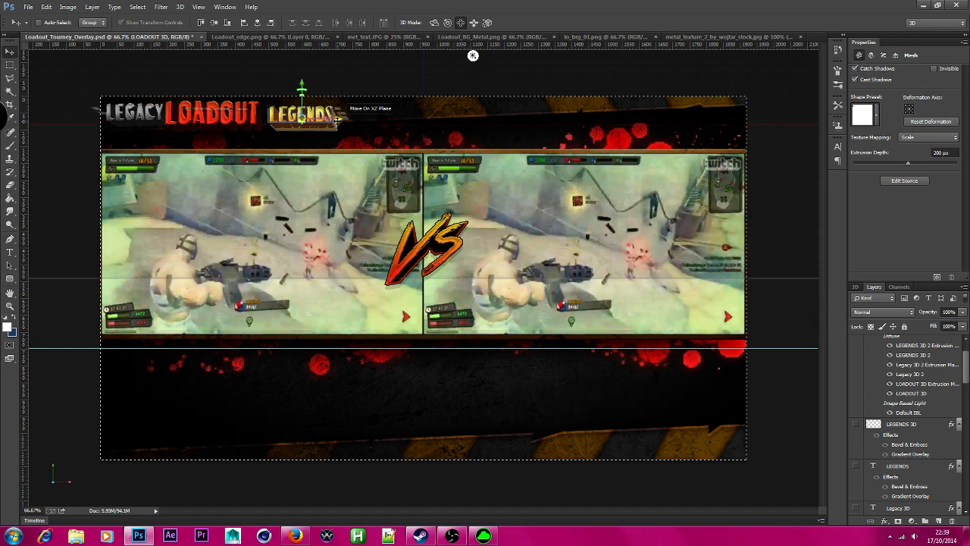
drag(337, 120, 329, 120)
click(405, 122)
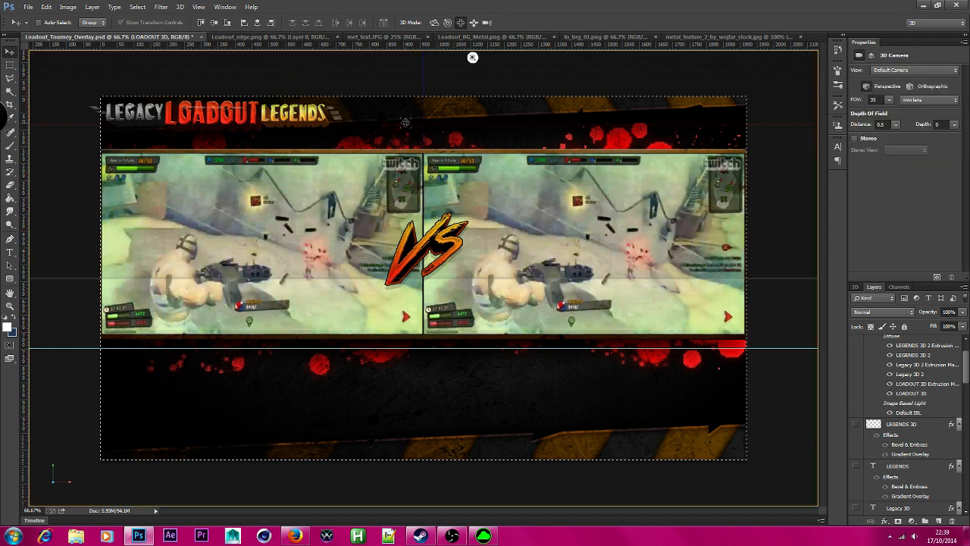
Step: Fine-tune the LEGACY mesh's height, then shift the LEGENDS mesh about -17 px along X and -15 px along Y
click(127, 87)
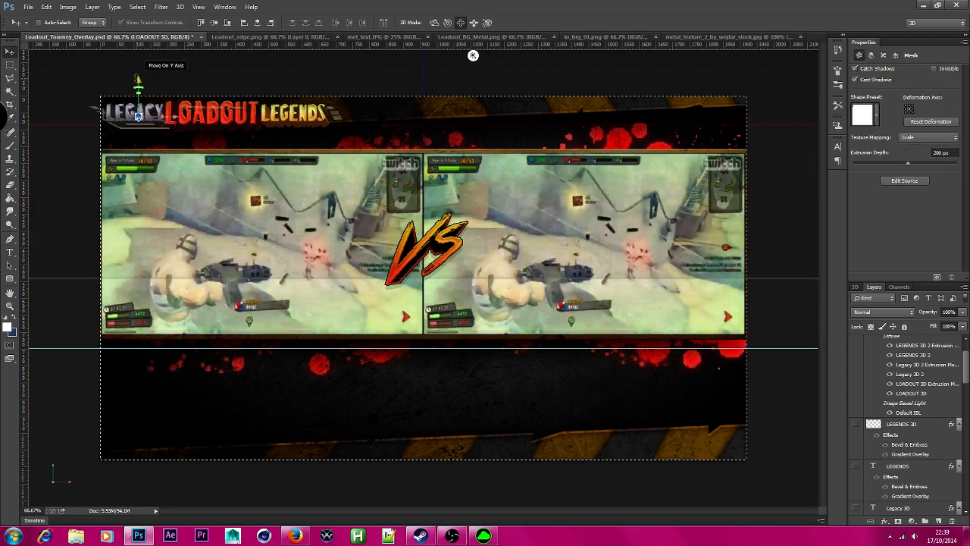
drag(137, 79, 140, 76)
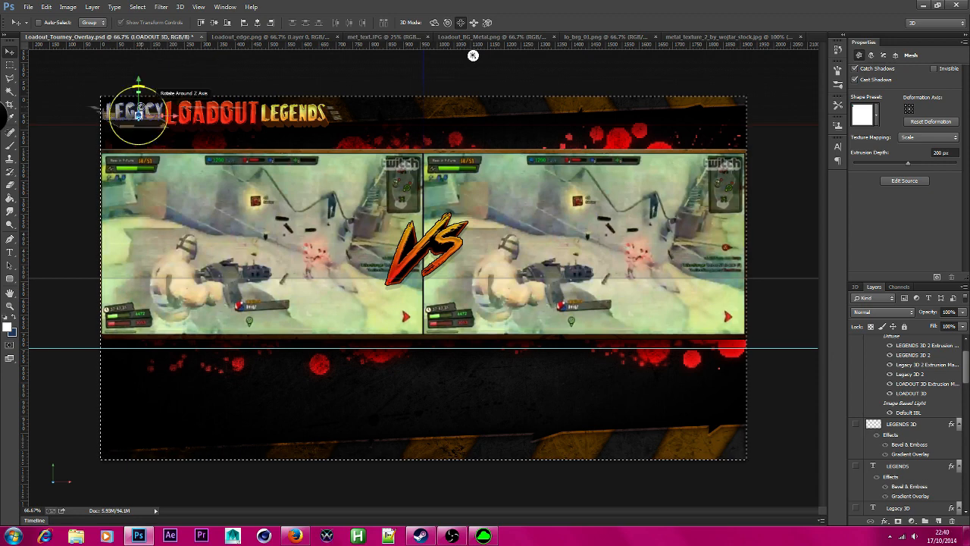
click(325, 118)
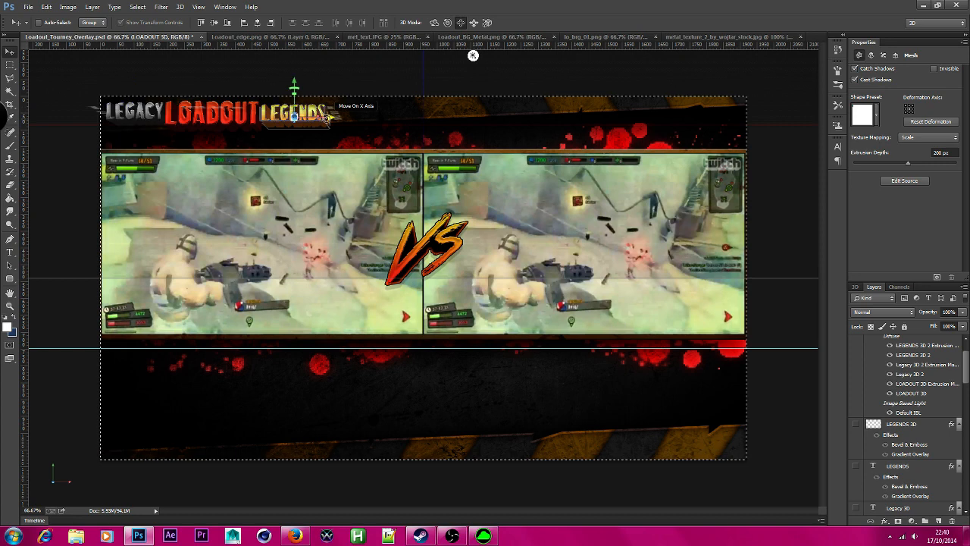
drag(326, 117, 329, 115)
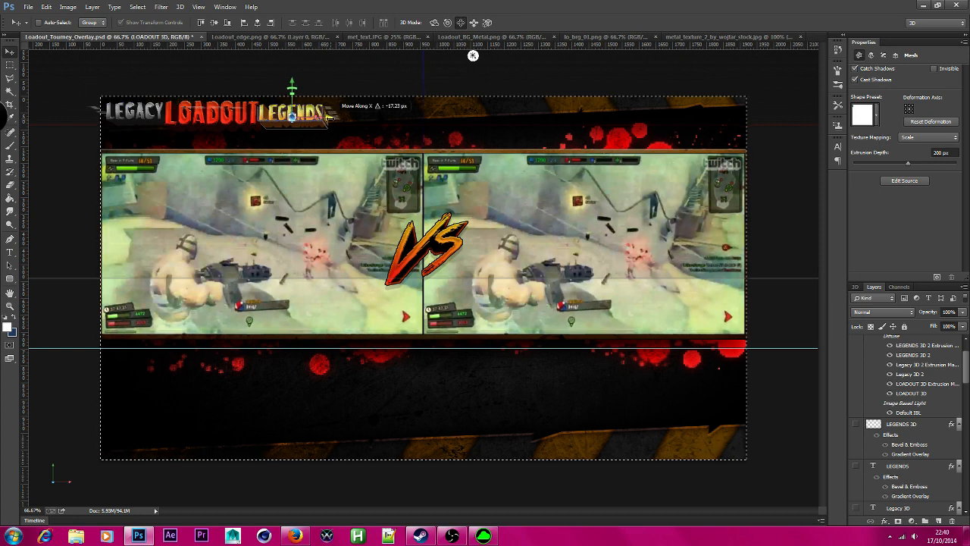
drag(291, 88, 291, 81)
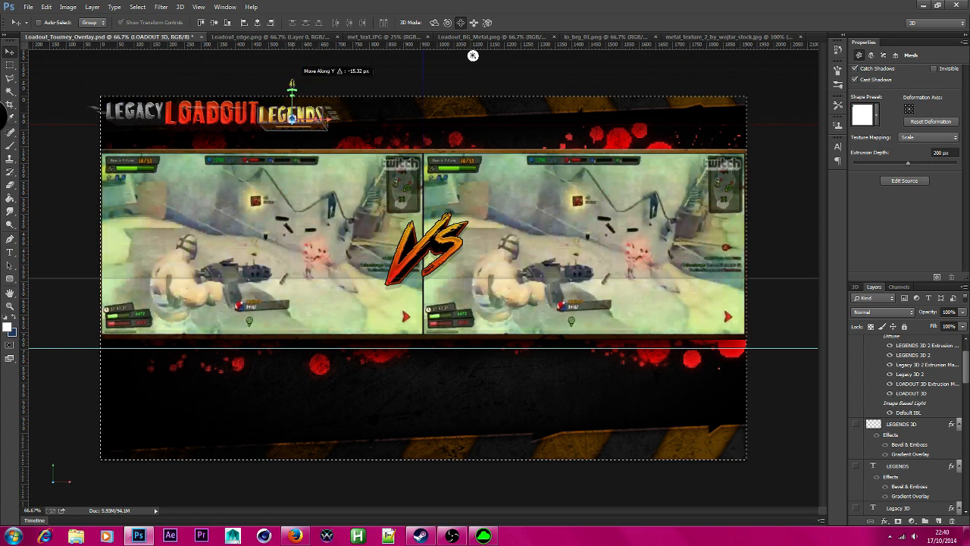
click(500, 93)
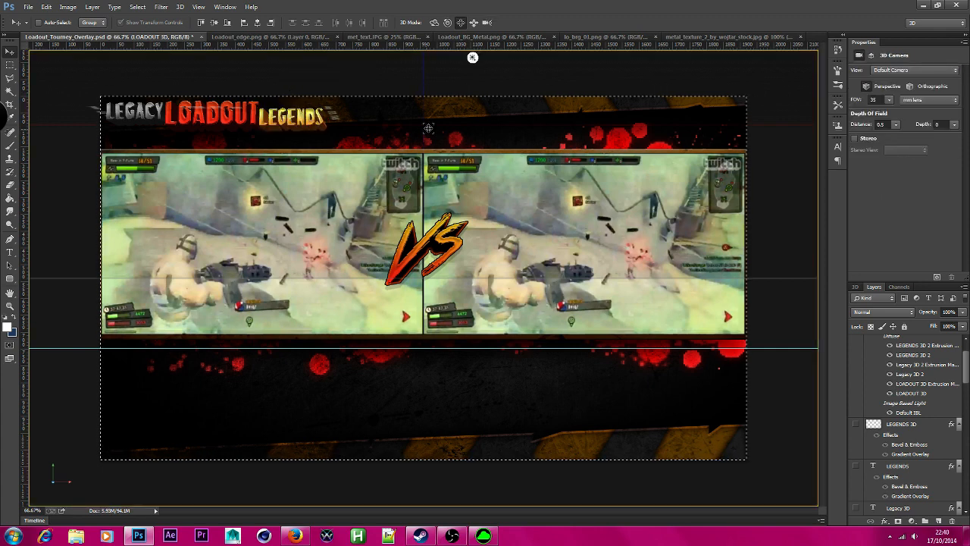
Step: Set the LEGENDS mesh's front inflation material to 59% shine, 20% reflection and 0% bump
click(292, 118)
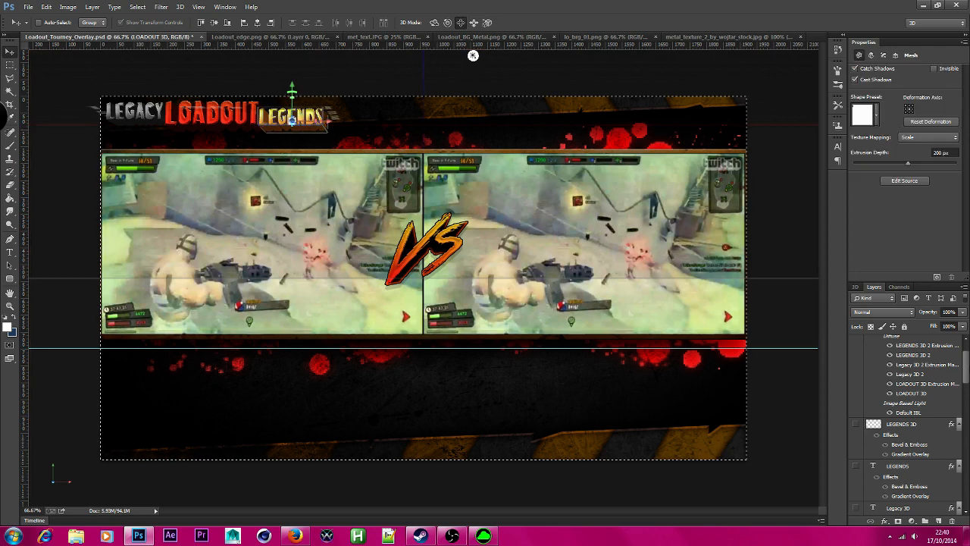
click(856, 288)
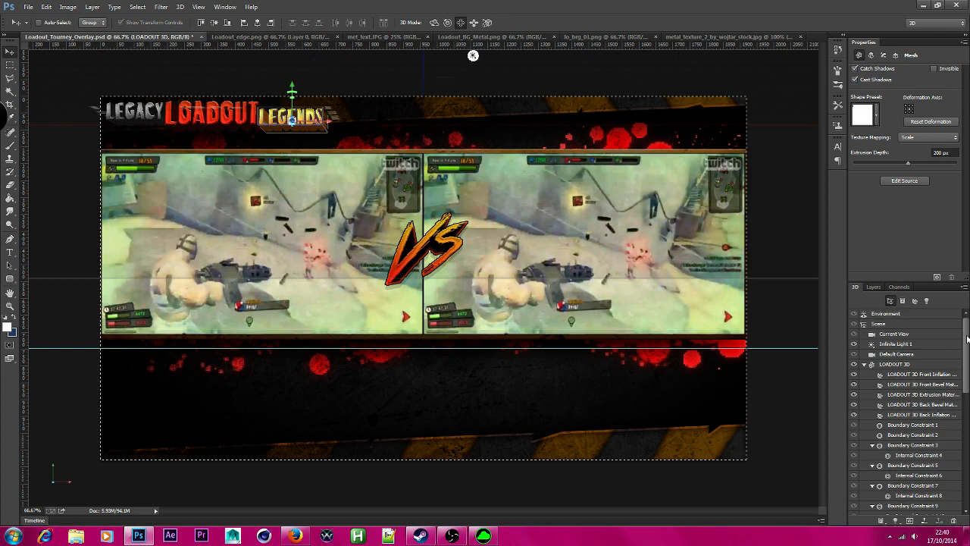
drag(967, 340, 926, 370)
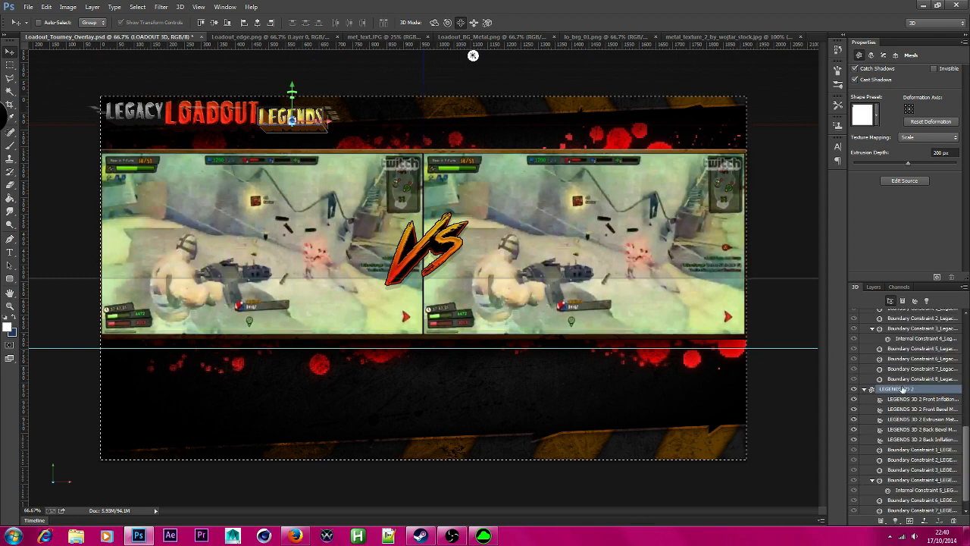
click(909, 399)
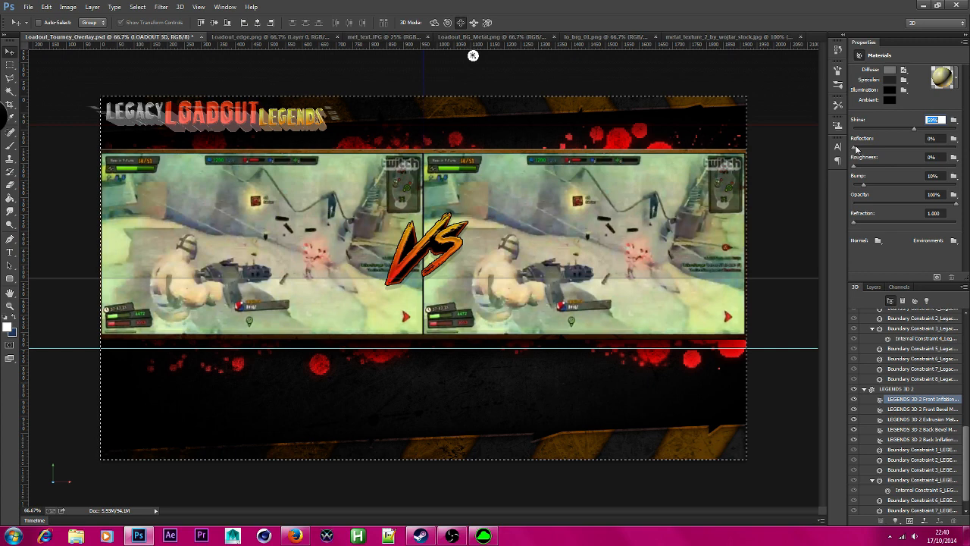
drag(855, 148, 840, 189)
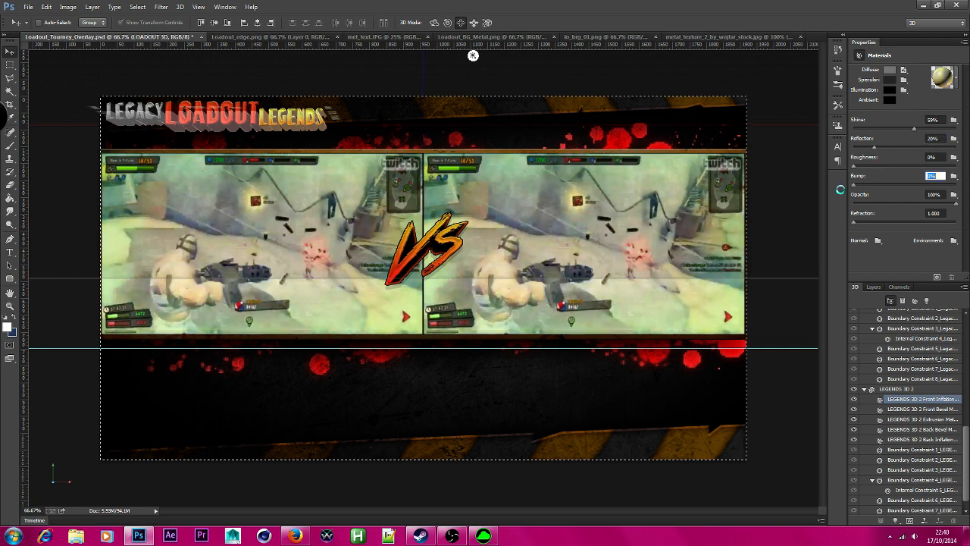
Step: Set the LEGENDS mesh's extrusion material to 40% shine, 20% roughness and 0% bump, keeping reflection at 0%
click(923, 419)
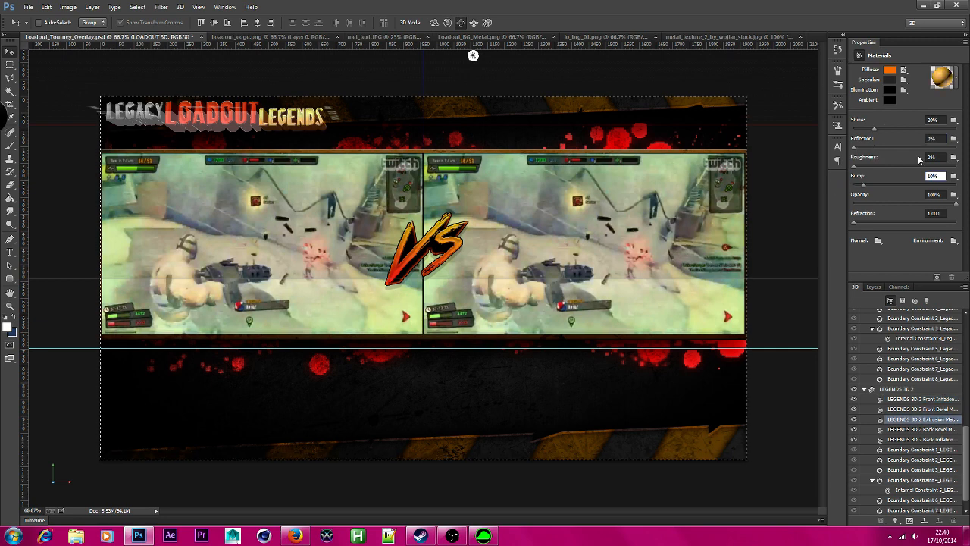
click(895, 131)
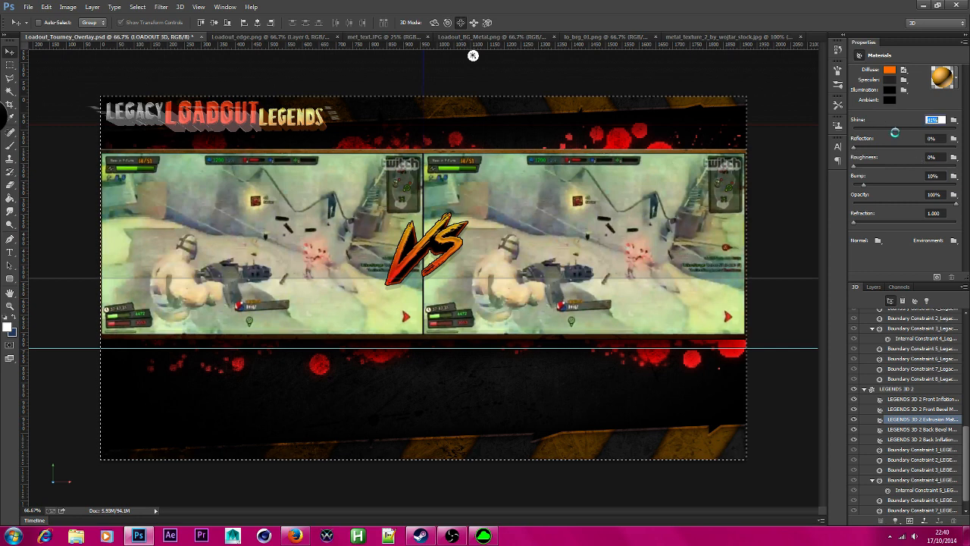
drag(863, 185, 853, 175)
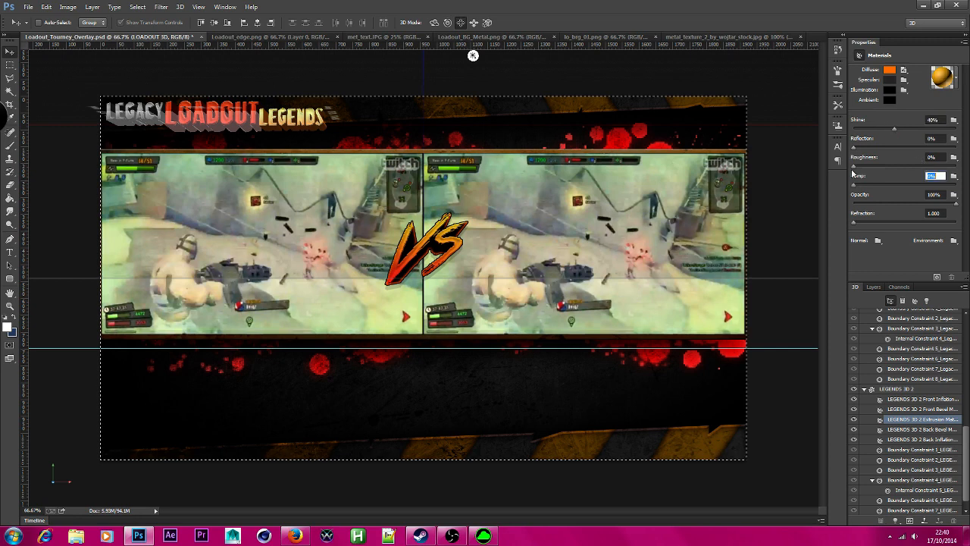
click(881, 166)
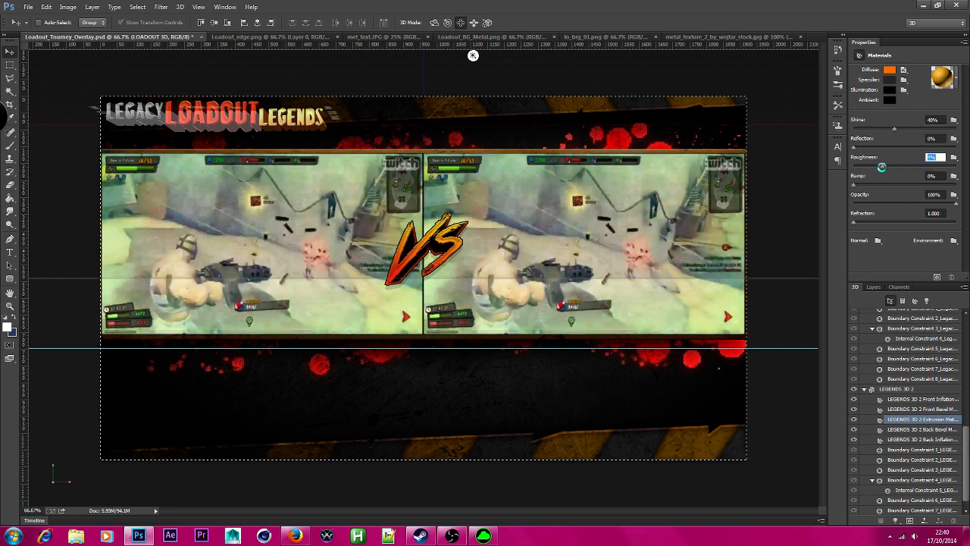
drag(882, 167, 895, 166)
click(934, 138)
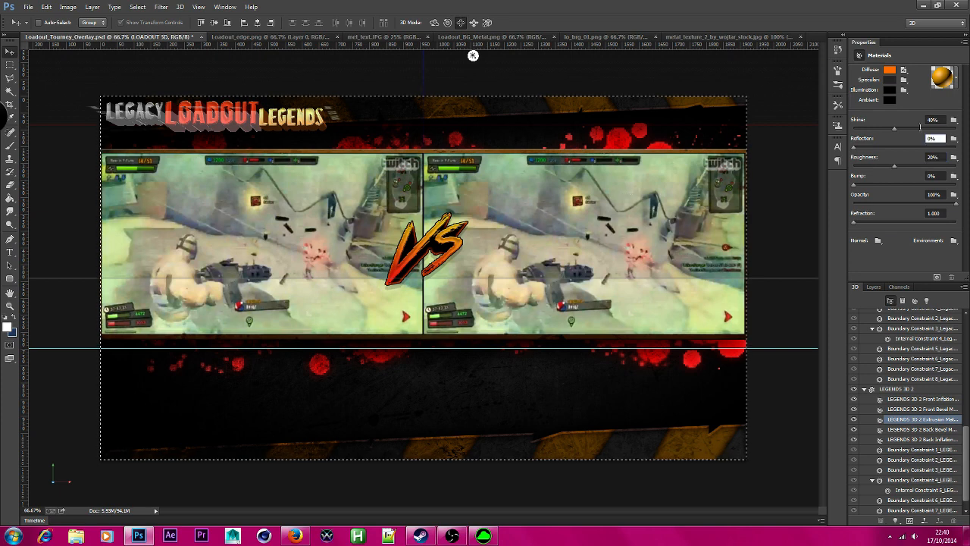
Step: Make a rectangular selection around the LEGACY LOADOUT LEGENDS title row and render that 3D area
key(m)
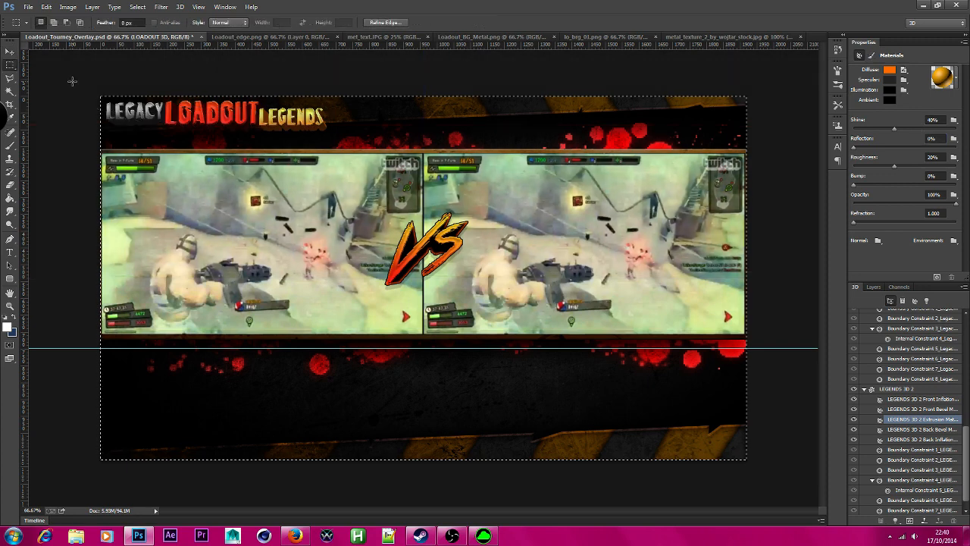
drag(72, 81, 351, 138)
click(181, 7)
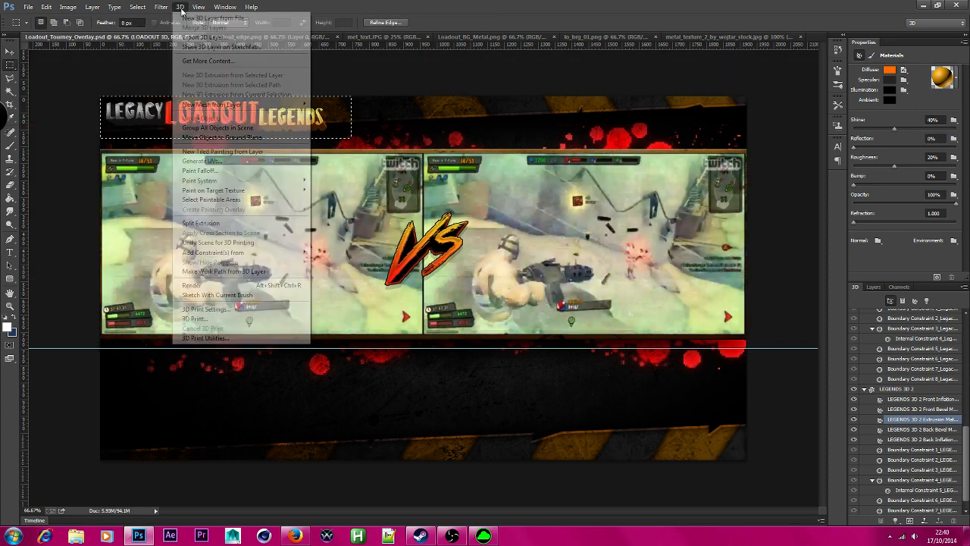
click(192, 286)
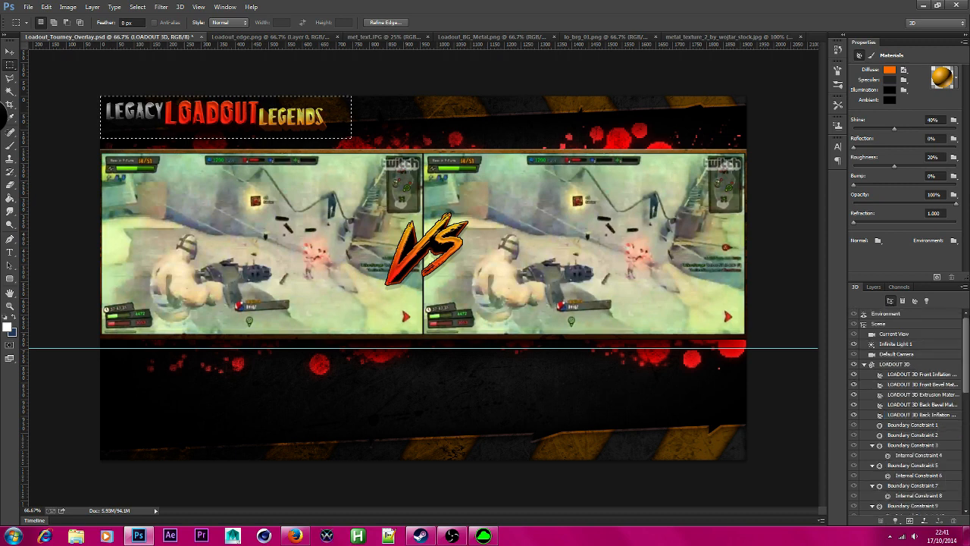
Step: Add a 6 px outside Stroke effect to the LOADOUT 3D layer
click(874, 286)
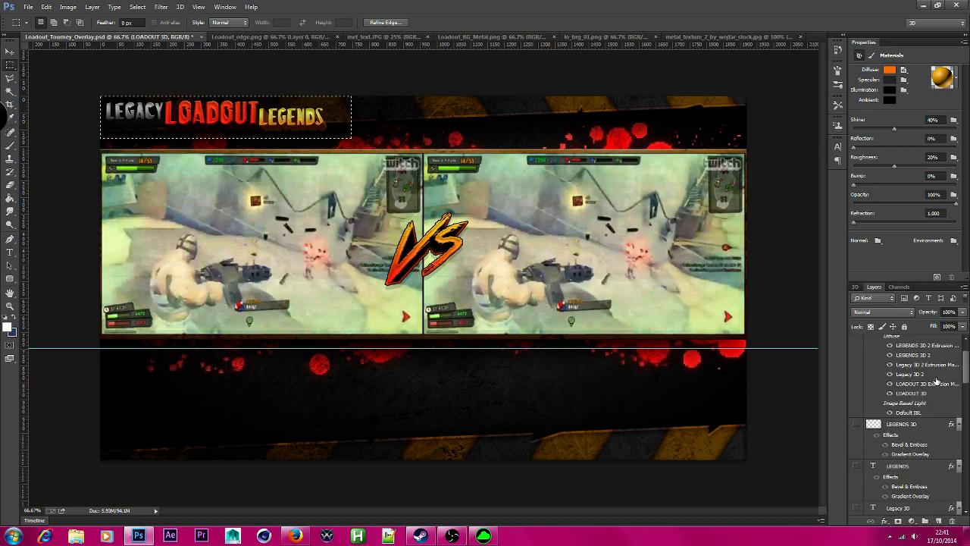
scroll(937, 381, up, 1)
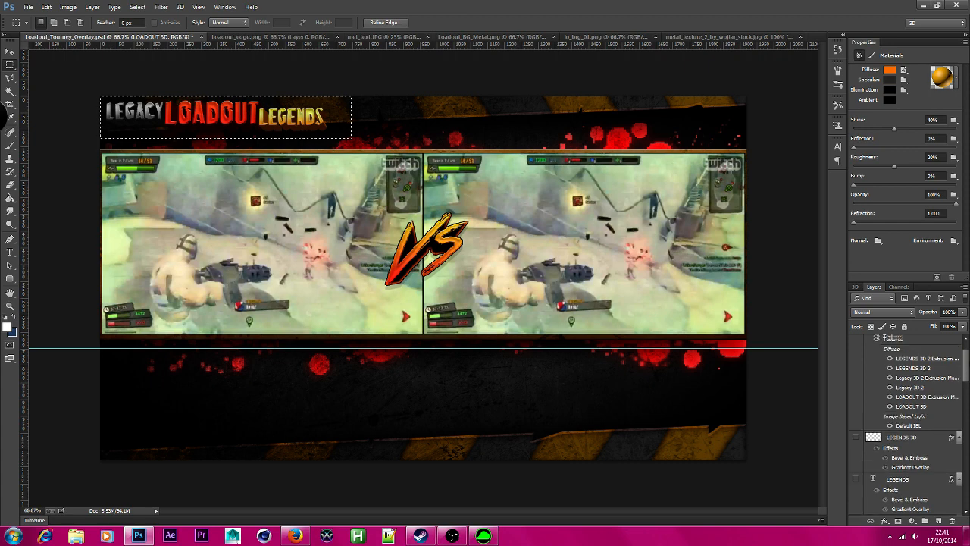
scroll(908, 342, up, 2)
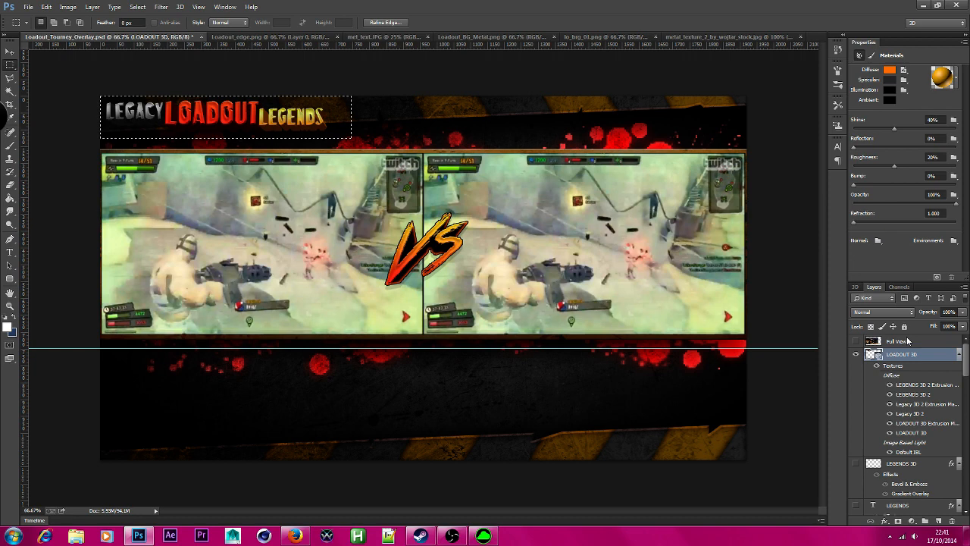
double_click(945, 355)
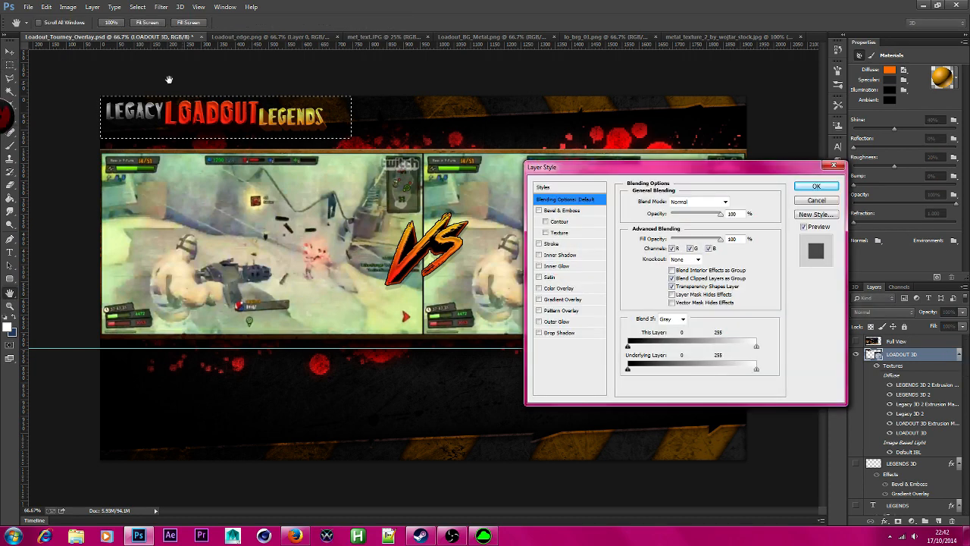
key(Return)
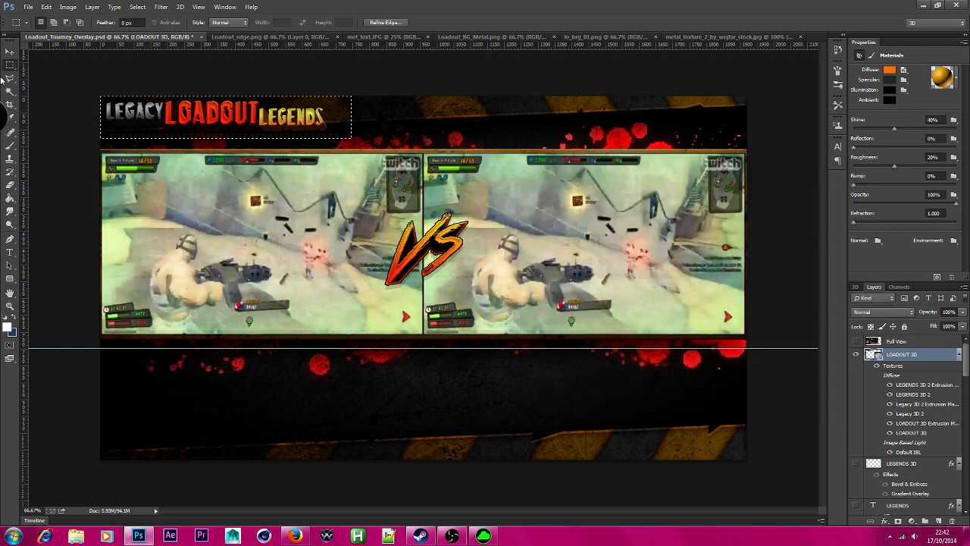
double_click(934, 354)
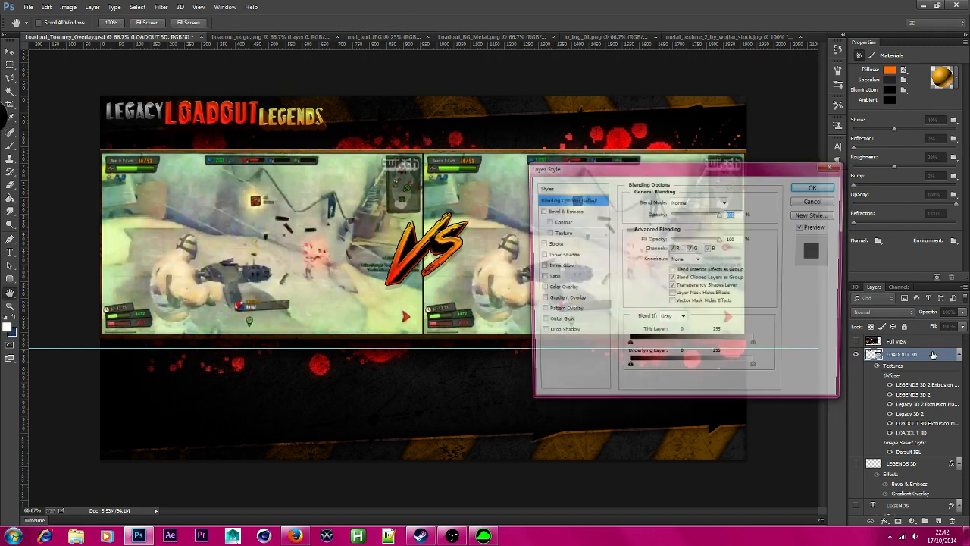
click(562, 244)
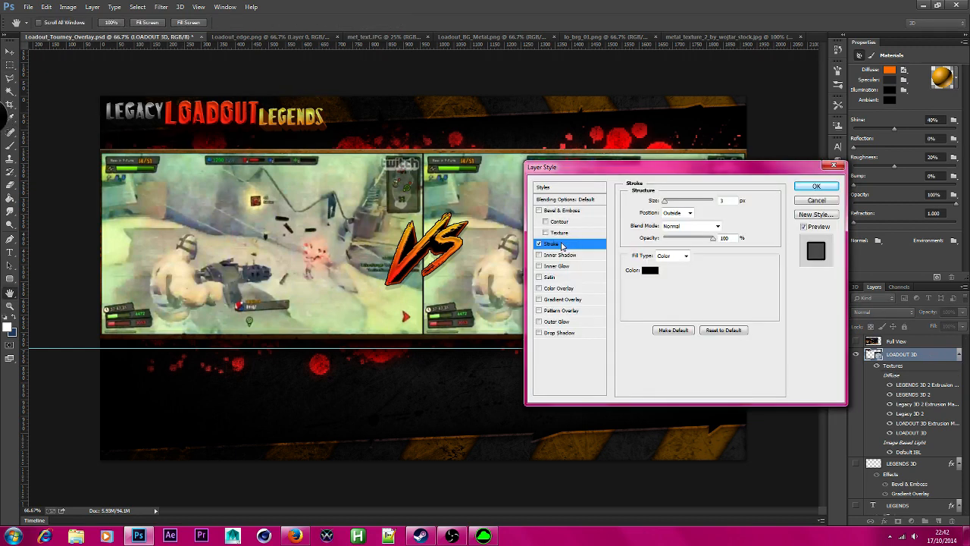
drag(664, 201, 668, 201)
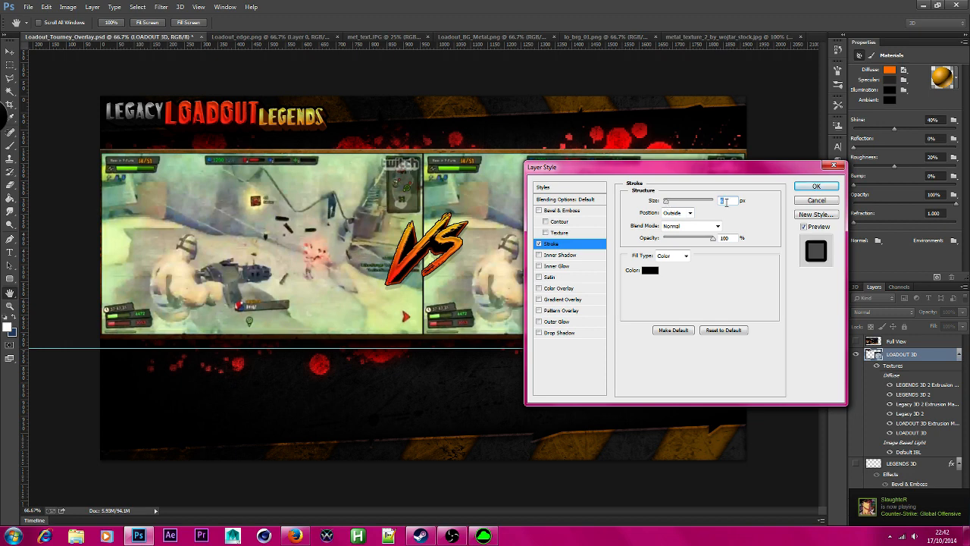
Step: Try red and grey tones for the title stroke, then set its color to 1b1b1b
click(650, 270)
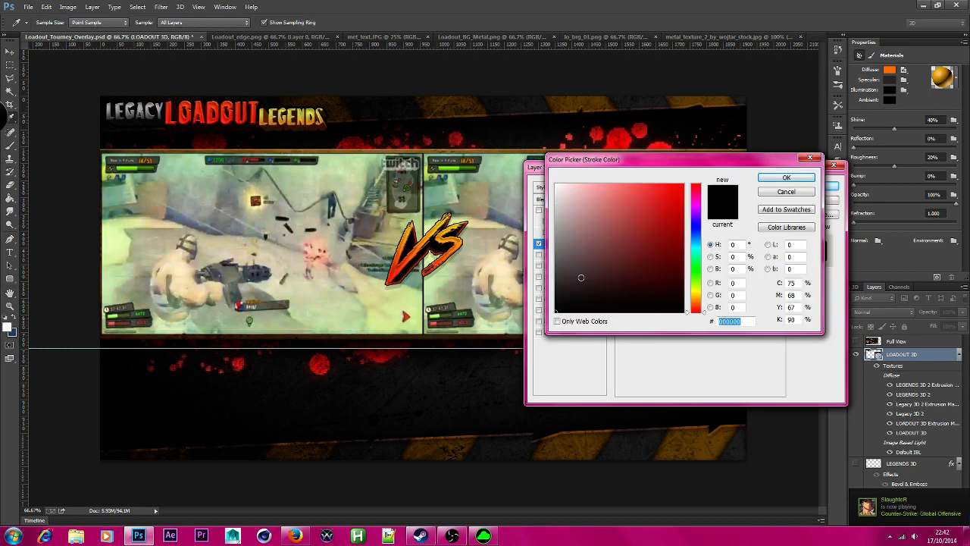
mouse_move(580, 277)
mouse_down()
mouse_move(554, 297)
mouse_move(683, 184)
mouse_up()
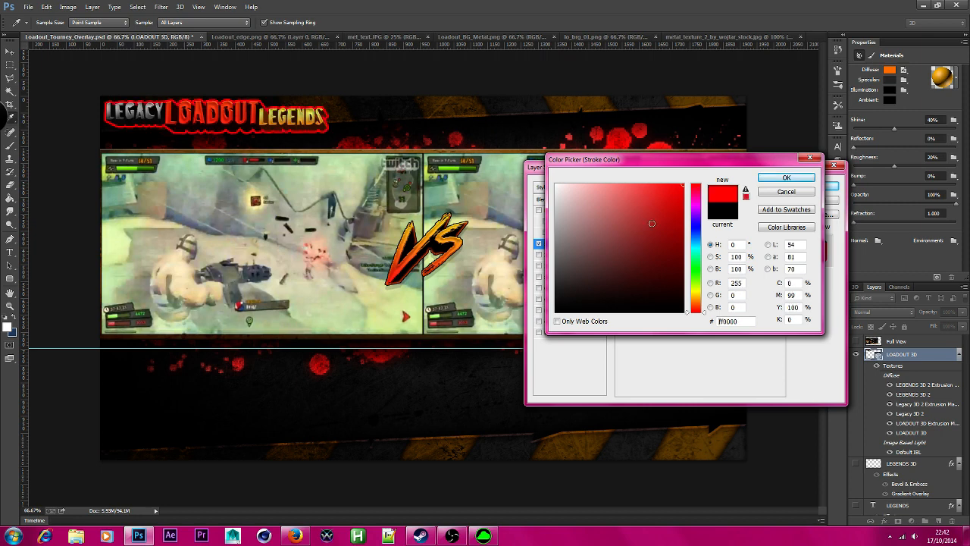
drag(652, 223, 555, 286)
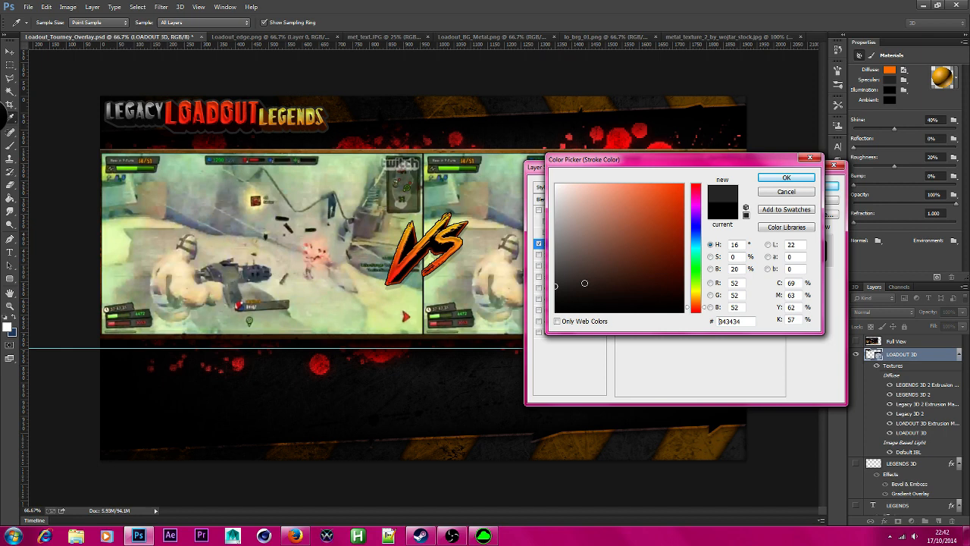
click(675, 296)
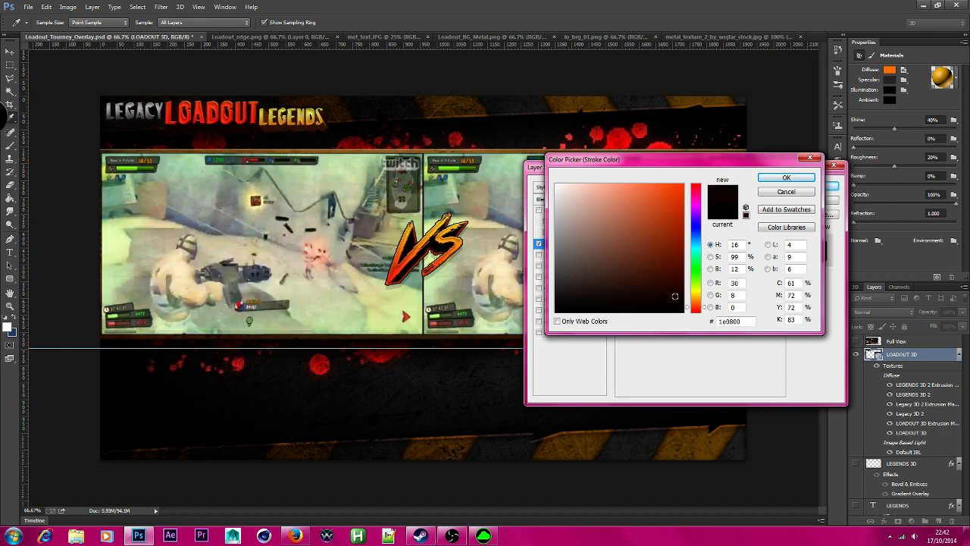
drag(674, 296, 534, 300)
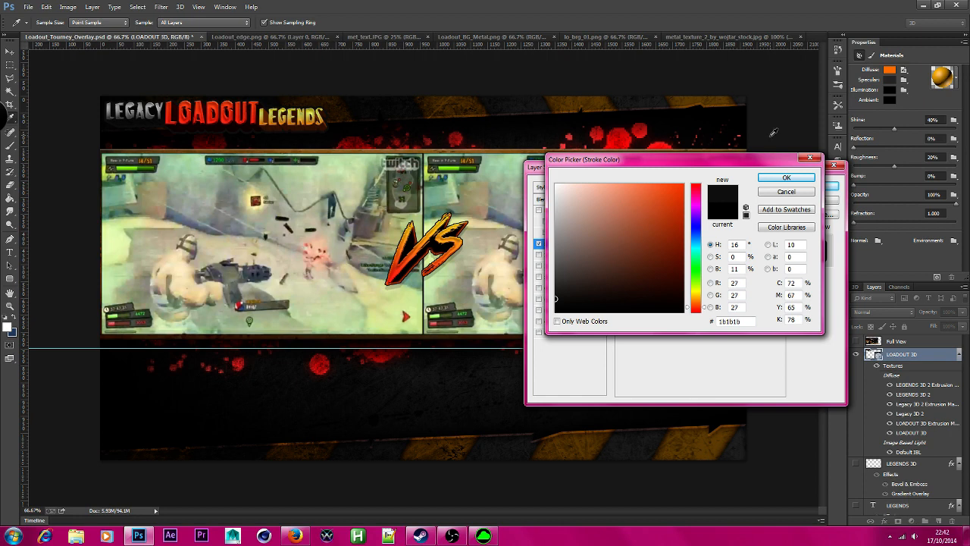
key(Return)
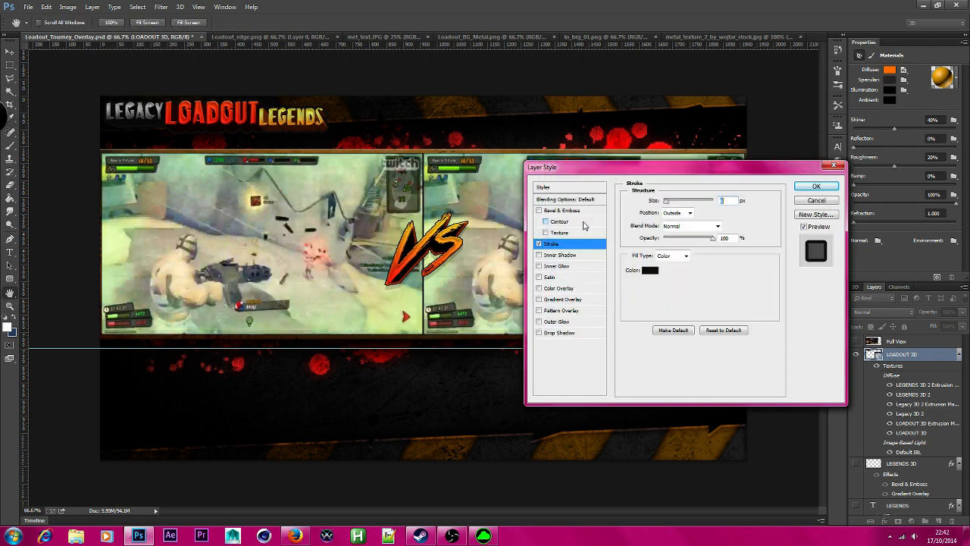
Step: Add an anti-aliased Drop Shadow to the title layer with 100% opacity, 15 px distance and an enlarged size
click(570, 335)
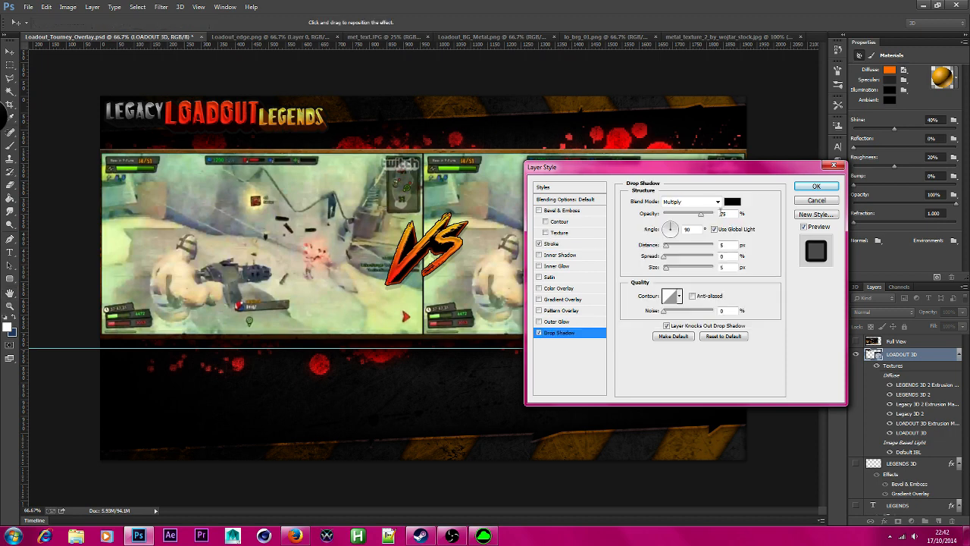
drag(701, 215, 721, 213)
drag(667, 246, 672, 246)
click(692, 296)
click(674, 269)
drag(674, 269, 675, 269)
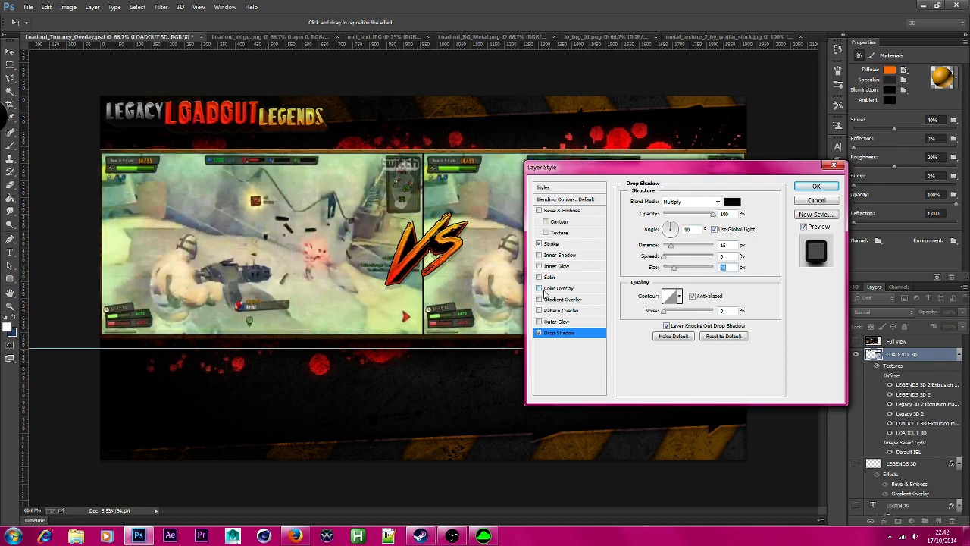
Step: Reduce the title layer's stroke size and set the stroke color to black (000000)
click(551, 243)
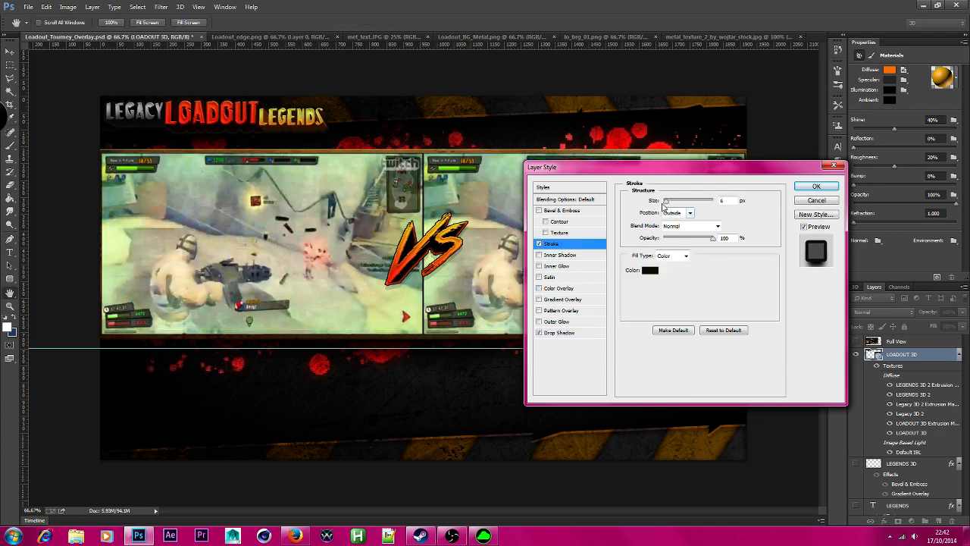
click(663, 202)
click(650, 270)
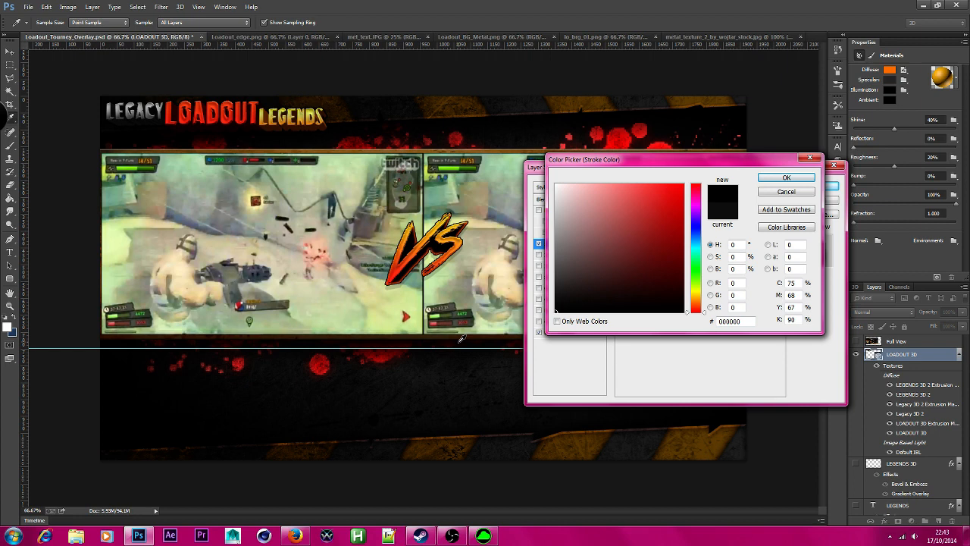
click(778, 179)
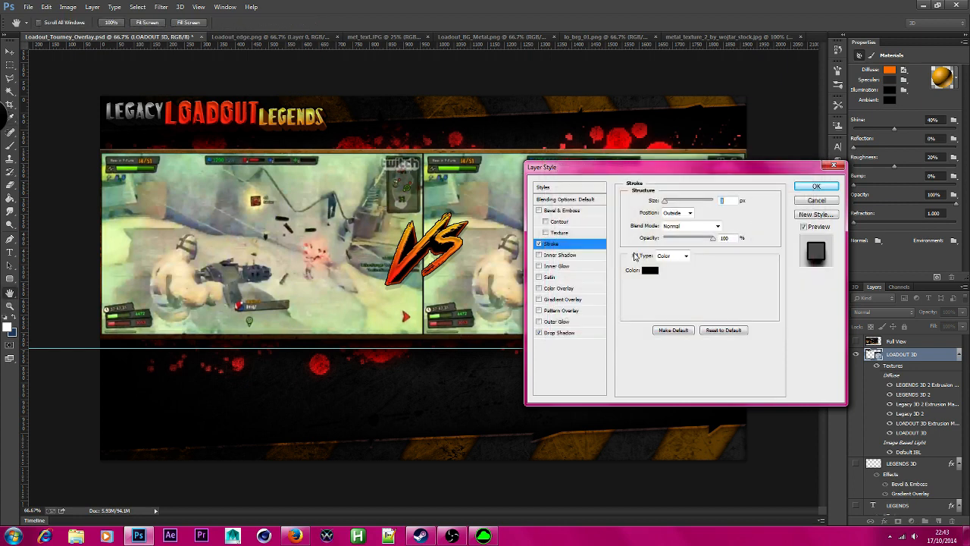
Step: Try an Inner Shadow with 0 px distance on the title layer, then disable it and apply the layer style
click(573, 255)
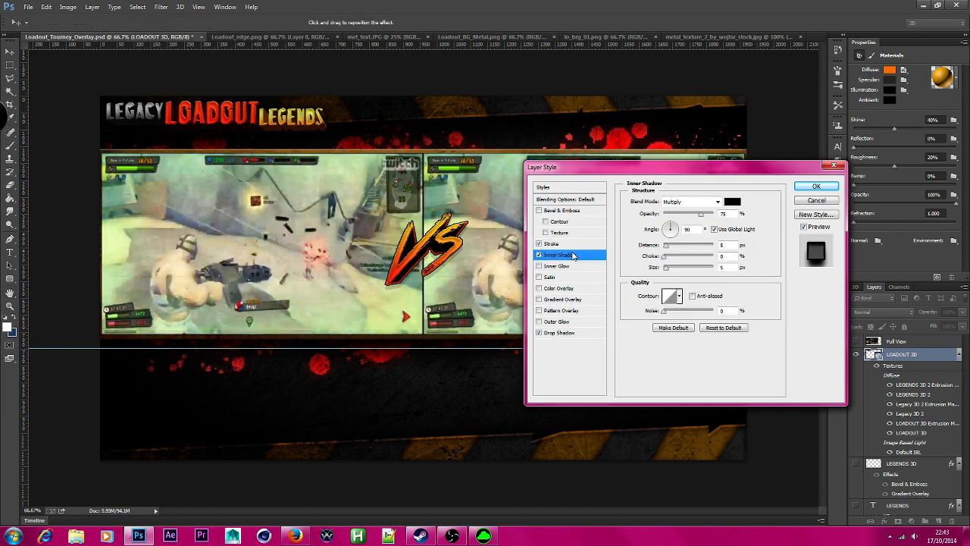
drag(666, 247, 662, 247)
drag(667, 268, 680, 269)
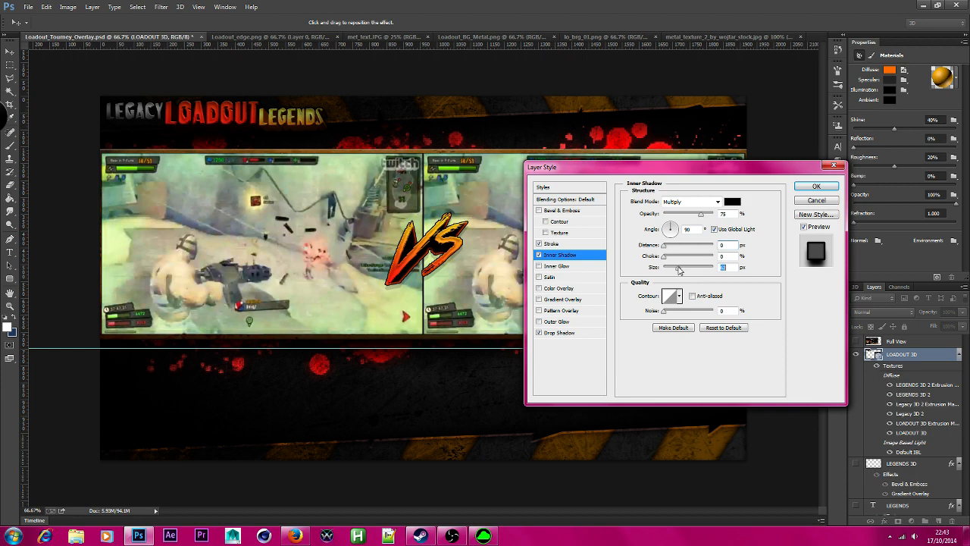
drag(680, 270, 545, 272)
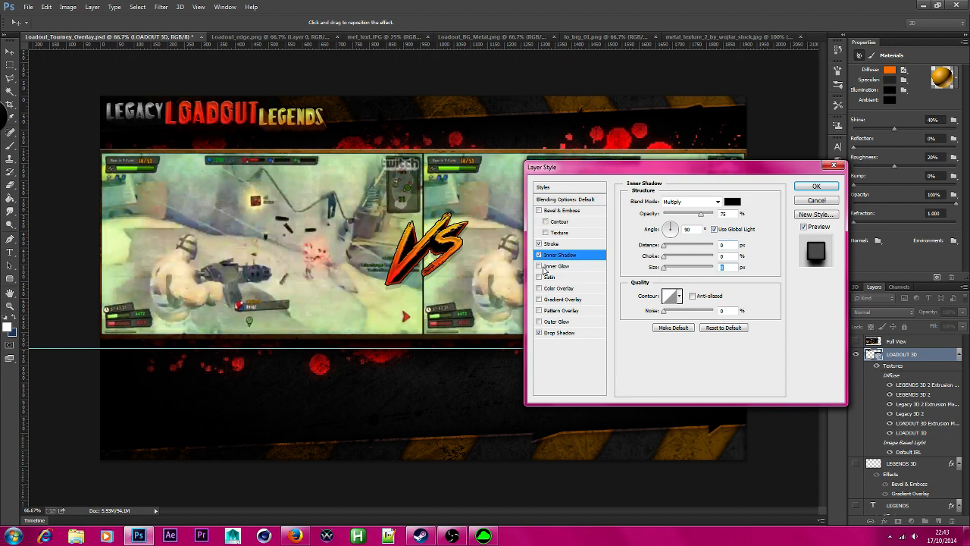
click(539, 255)
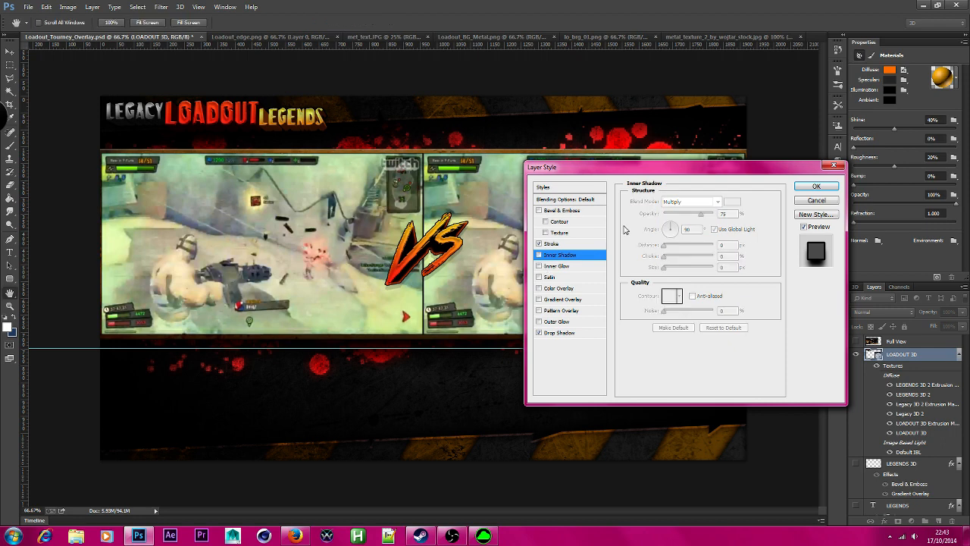
click(815, 188)
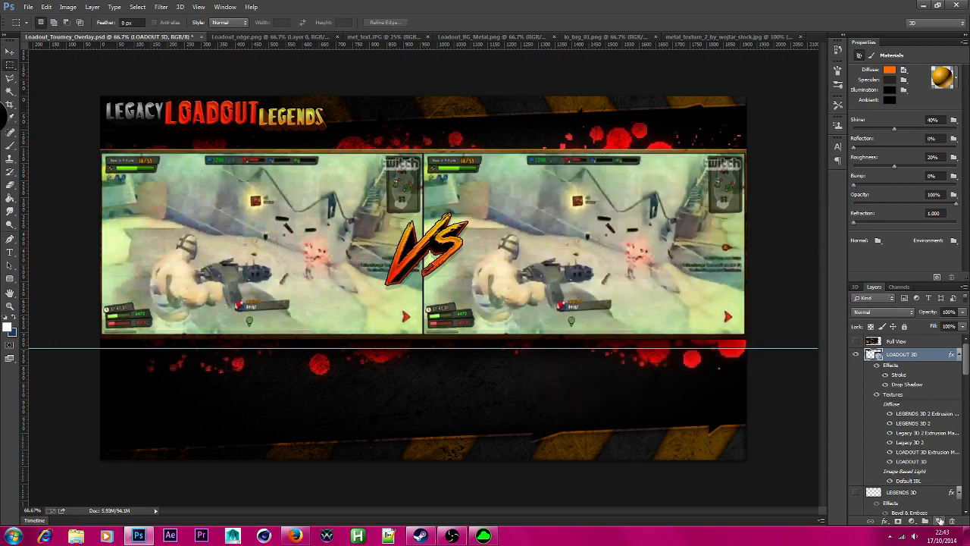
Step: Add a new layer and draw a wide elliptical selection overlapping the lower part of the title
click(939, 521)
right_click(10, 65)
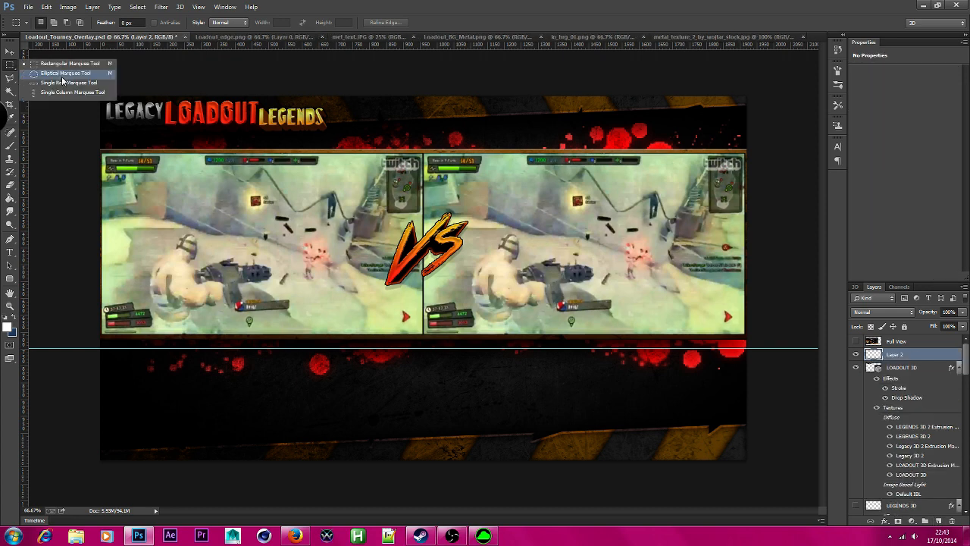
click(64, 74)
drag(72, 130, 409, 180)
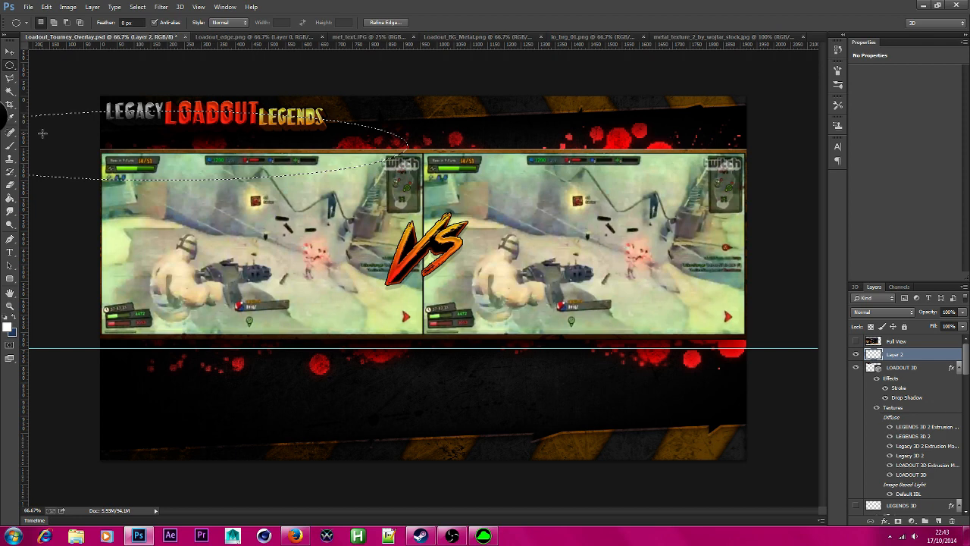
Step: Duplicate the LOADOUT 3D layer and rasterize the 3D content of the copy
right_click(916, 367)
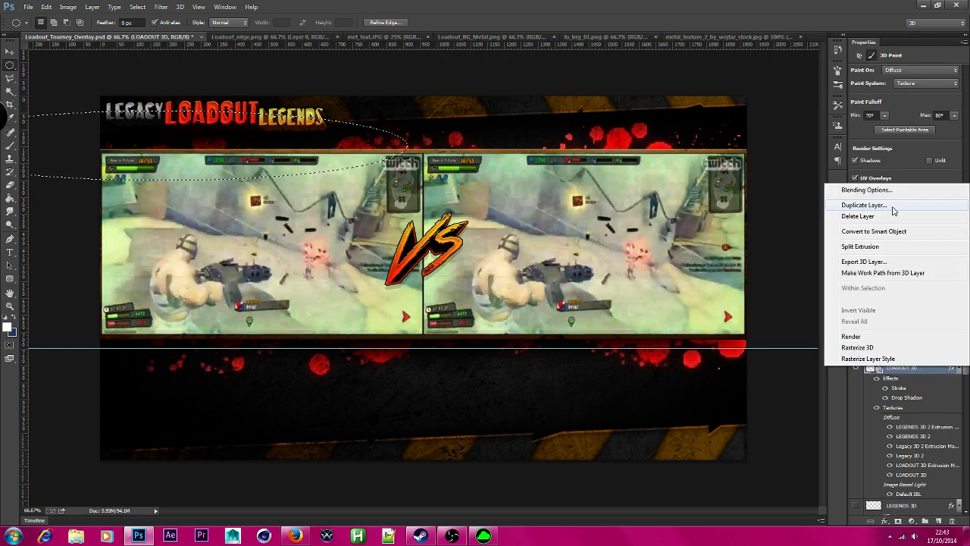
click(910, 348)
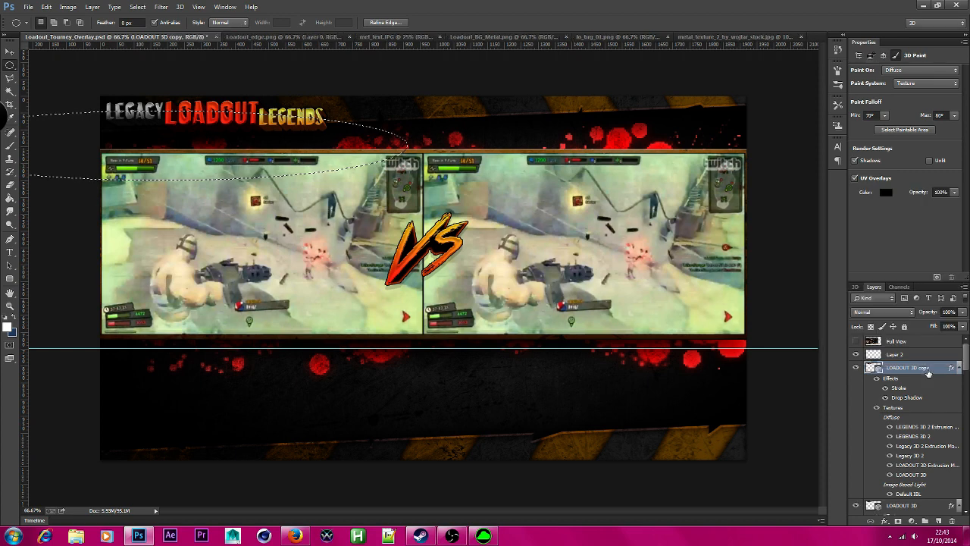
right_click(928, 372)
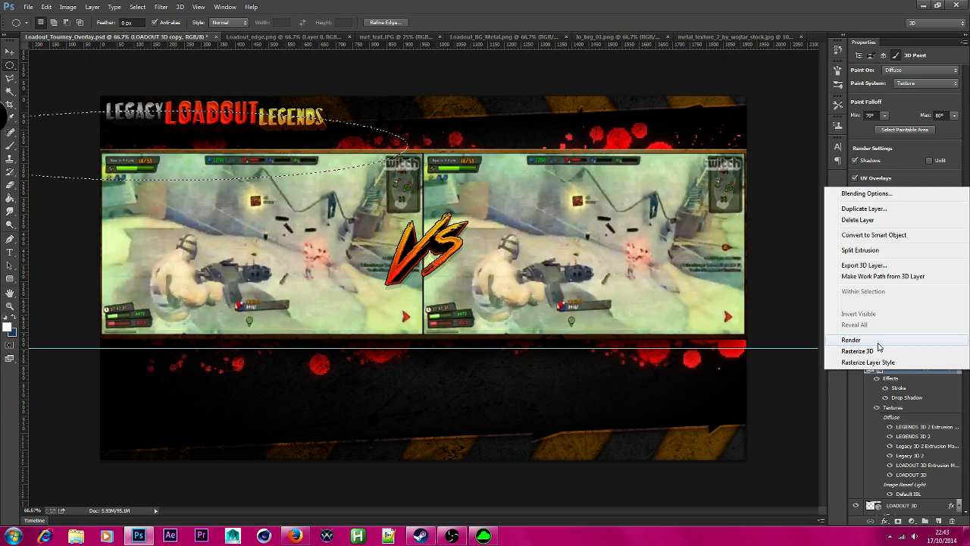
click(879, 352)
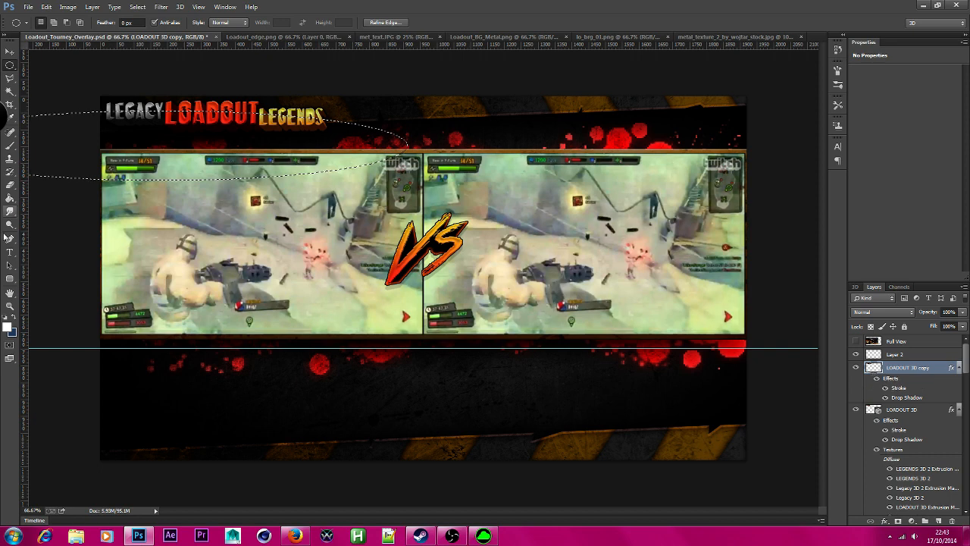
Step: Reset the colors to default and try a short vertical gradient inside the elliptical selection on the LOADOUT 3D copy layer
key(g)
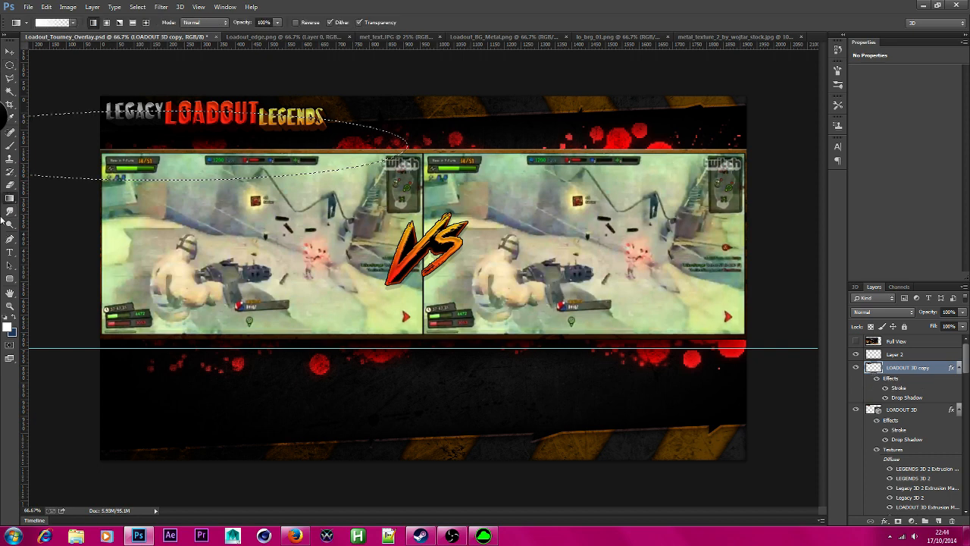
key(d)
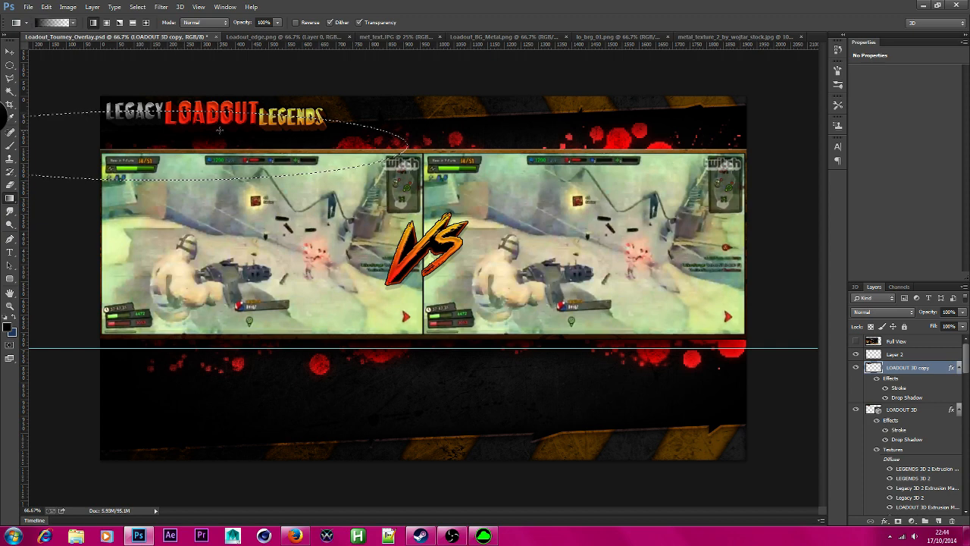
drag(220, 112, 220, 130)
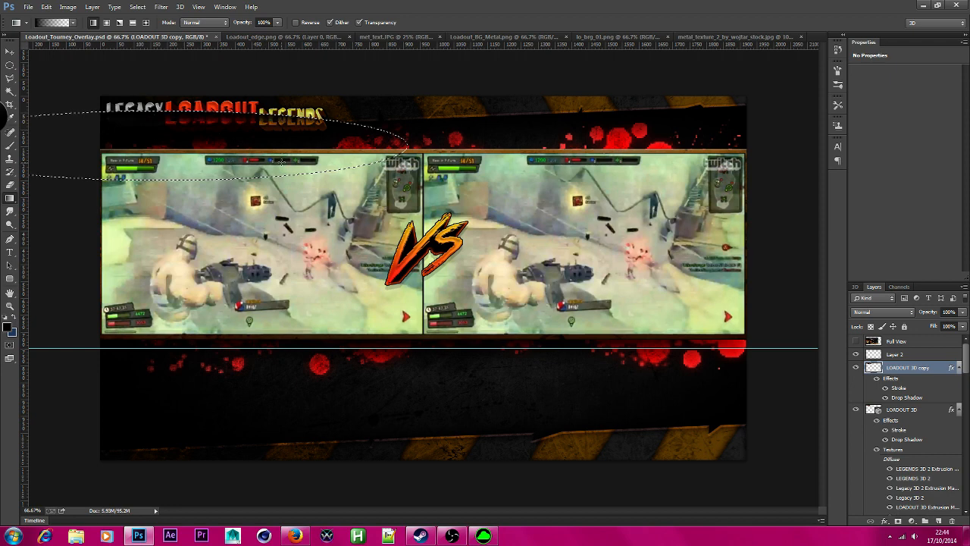
key(m)
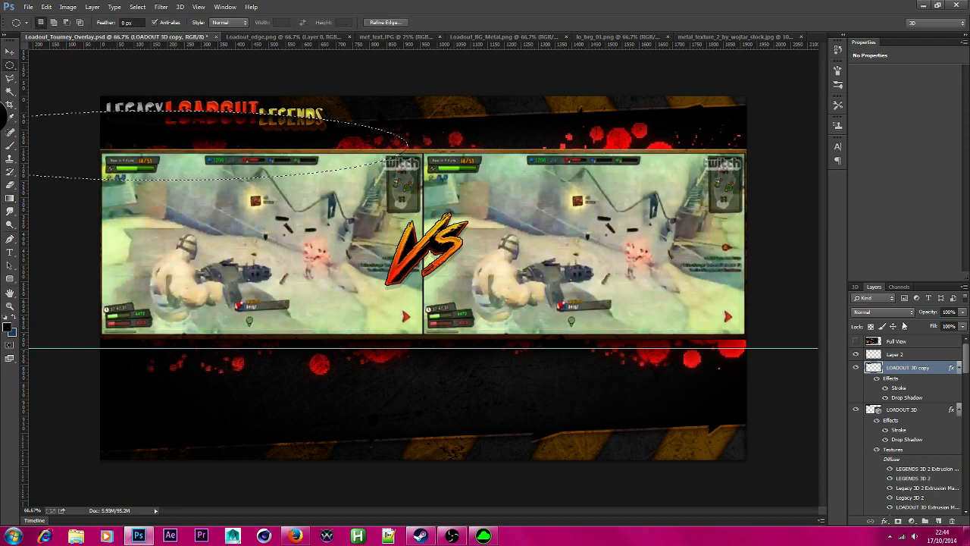
Step: Invert a selection of the LOADOUT 3D copy's outline, try the layer at 40% opacity, and undo the opacity change
ctrl+click(883, 367)
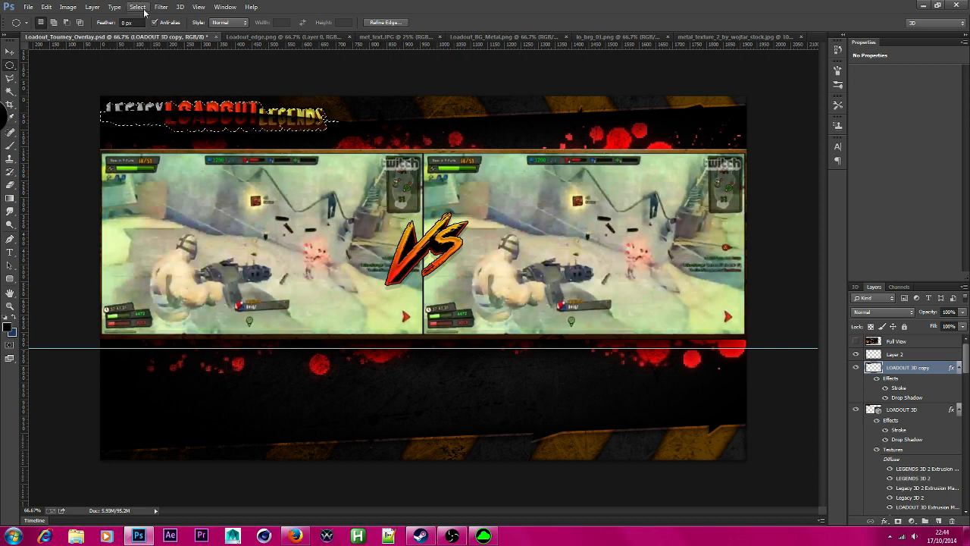
key(ctrl+shift+i)
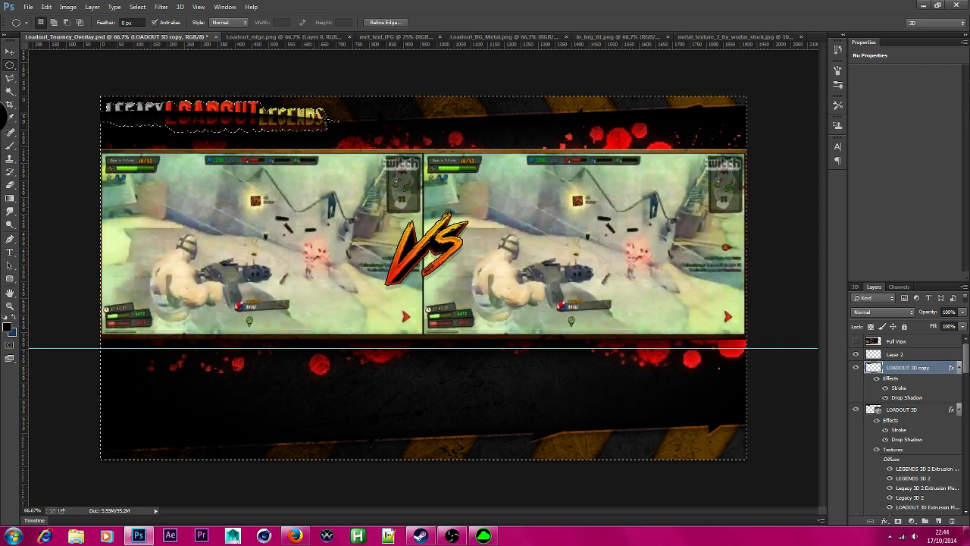
key(4)
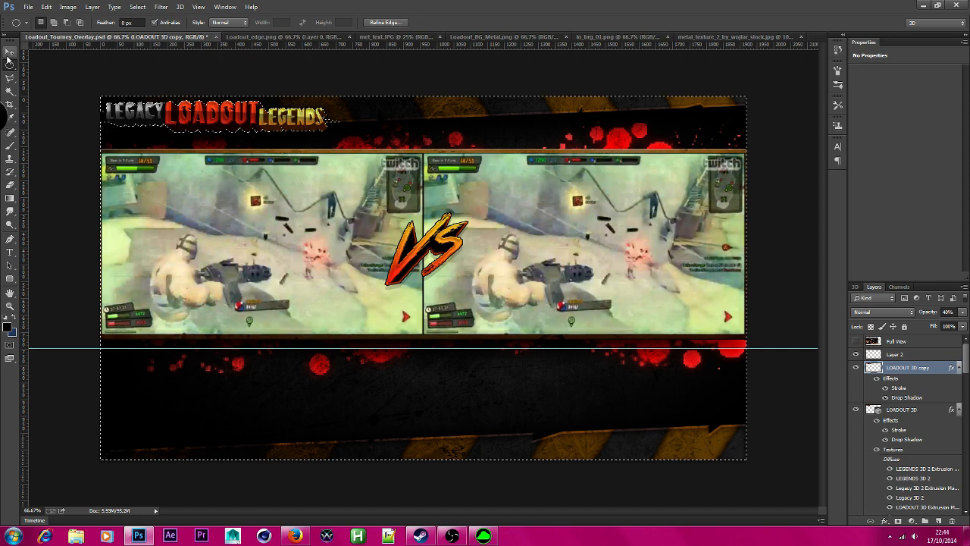
key(ctrl+d)
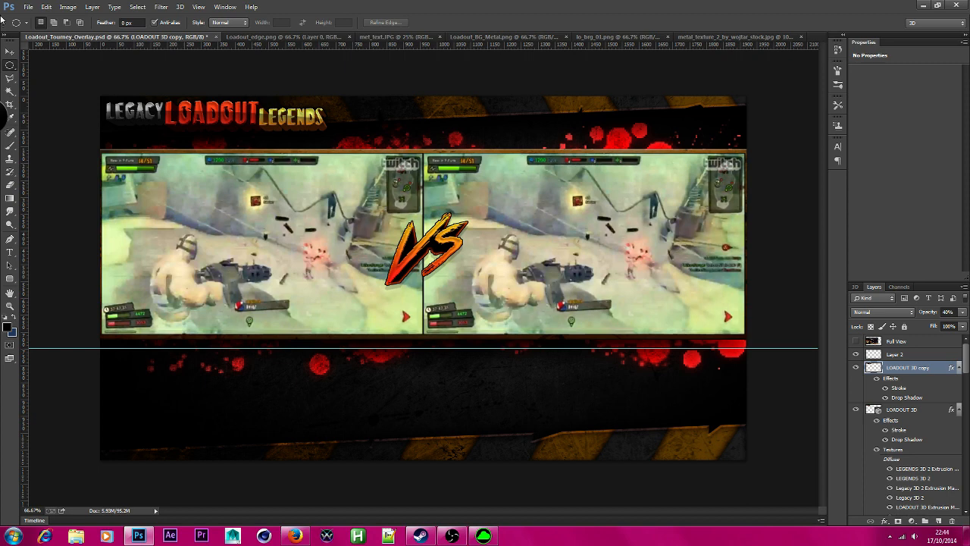
key(ctrl+a)
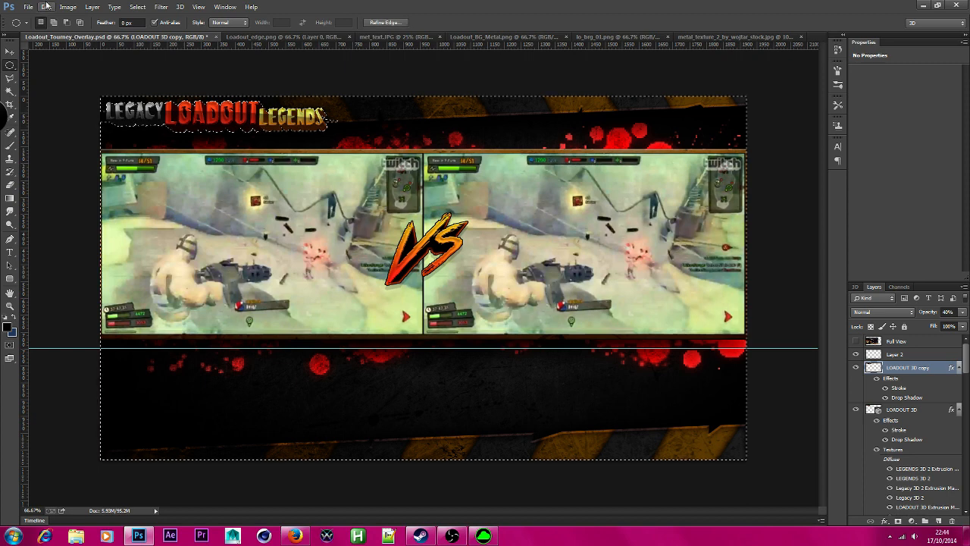
key(ctrl+alt+z)
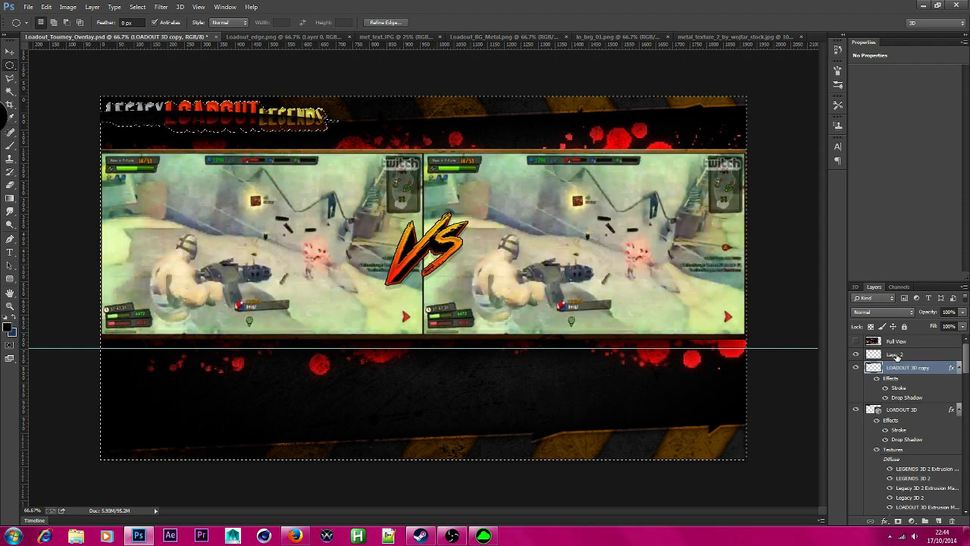
Step: Clear the selection, set Layer 2's opacity to 100%, and compare the title with the LOADOUT 3D copy layer hidden and shown
click(895, 355)
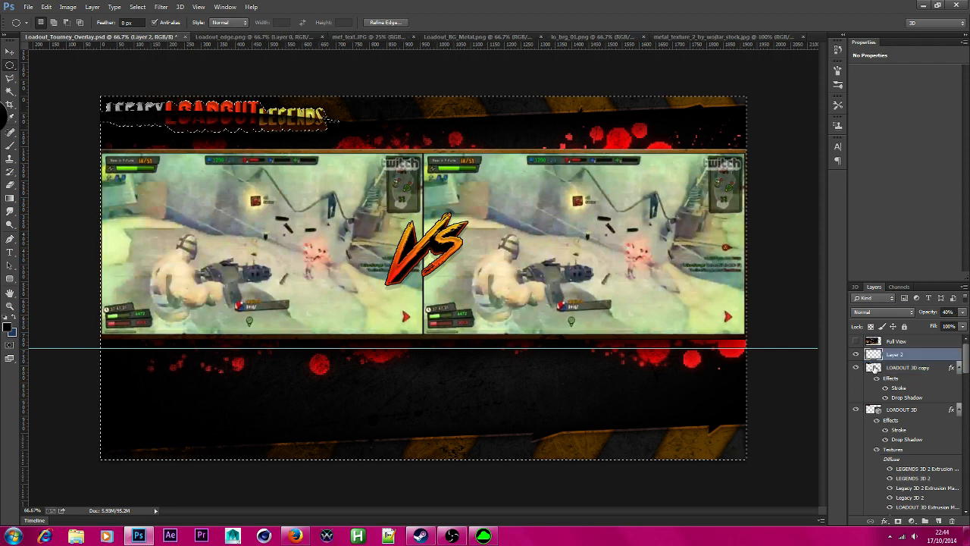
click(105, 64)
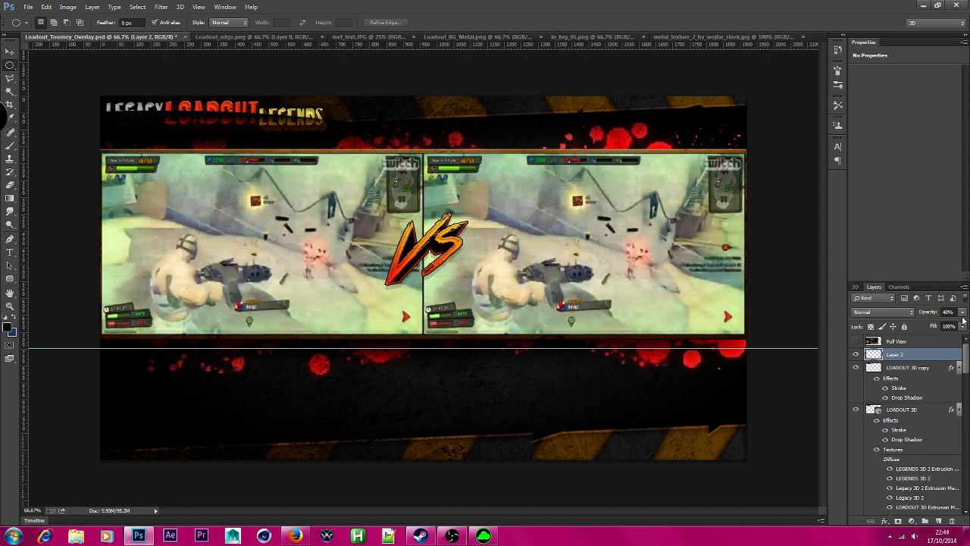
mouse_move(963, 318)
mouse_down()
mouse_move(924, 326)
mouse_move(965, 324)
mouse_up()
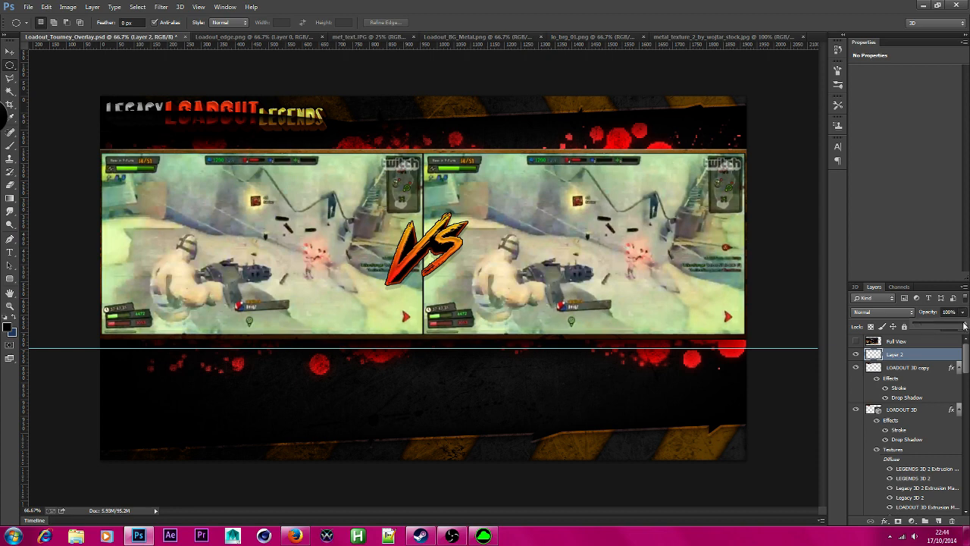
click(908, 368)
click(857, 369)
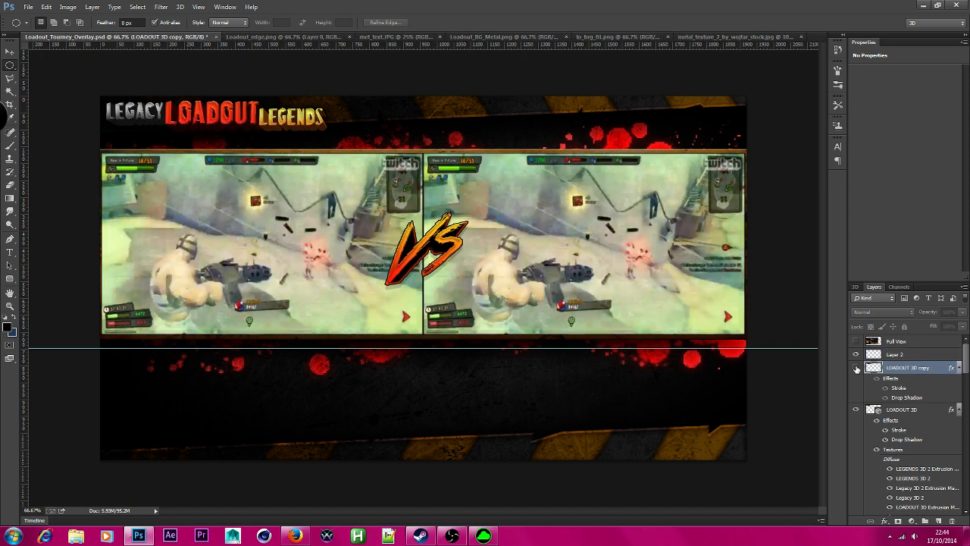
click(857, 368)
Step: Step back through the recent opacity and selection changes to restore the elliptical selection over the title
click(46, 6)
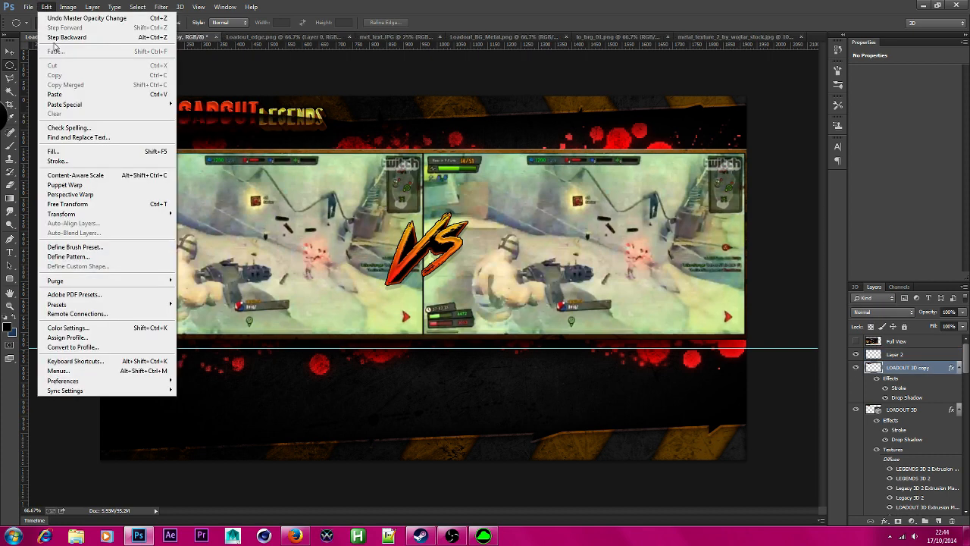
click(53, 17)
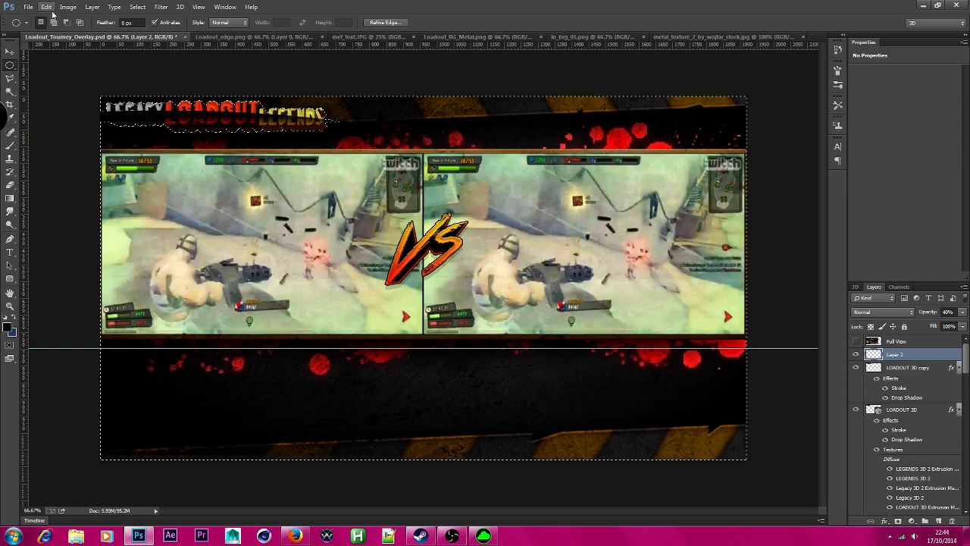
click(51, 9)
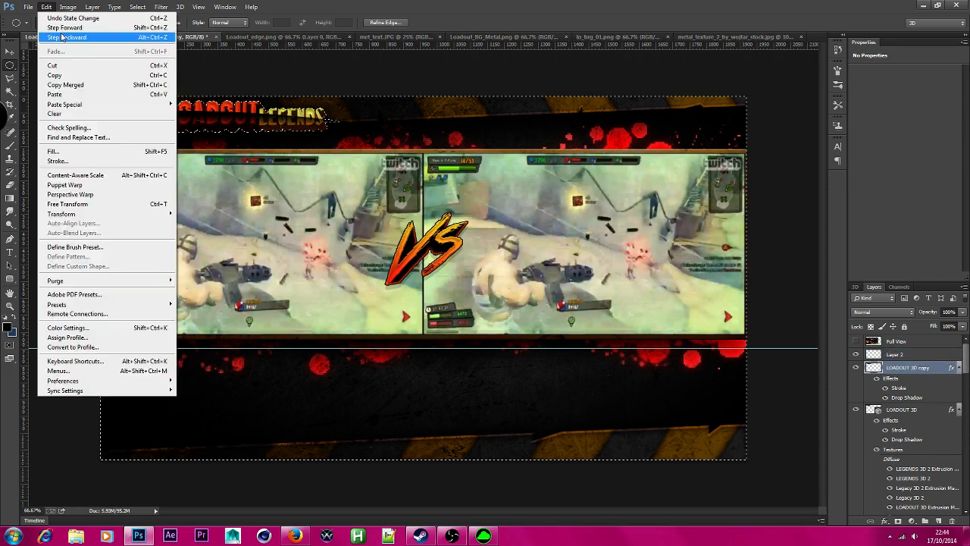
click(63, 38)
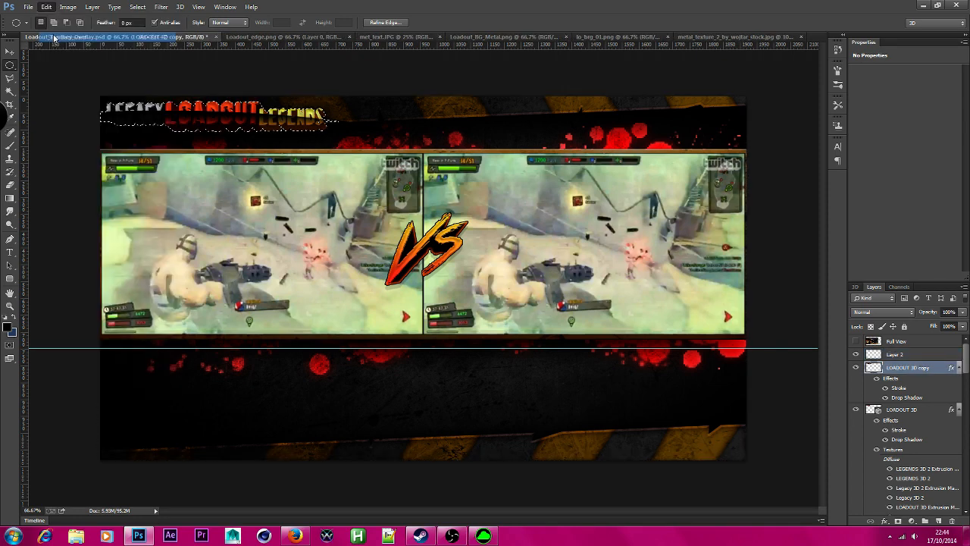
key(ctrl+alt+z)
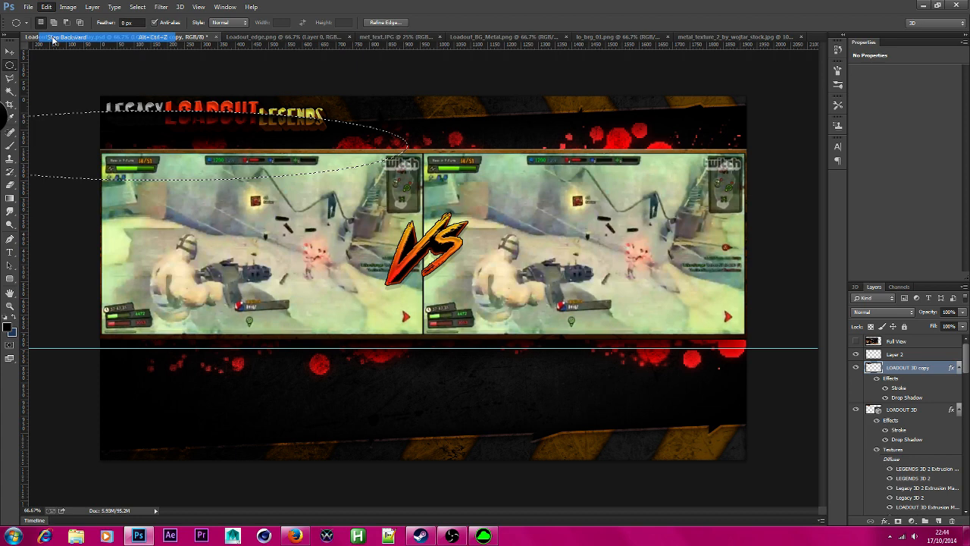
Step: Try a vertical black-to-transparent gradient inside the elliptical selection on Layer 2, then step back to before it
key(g)
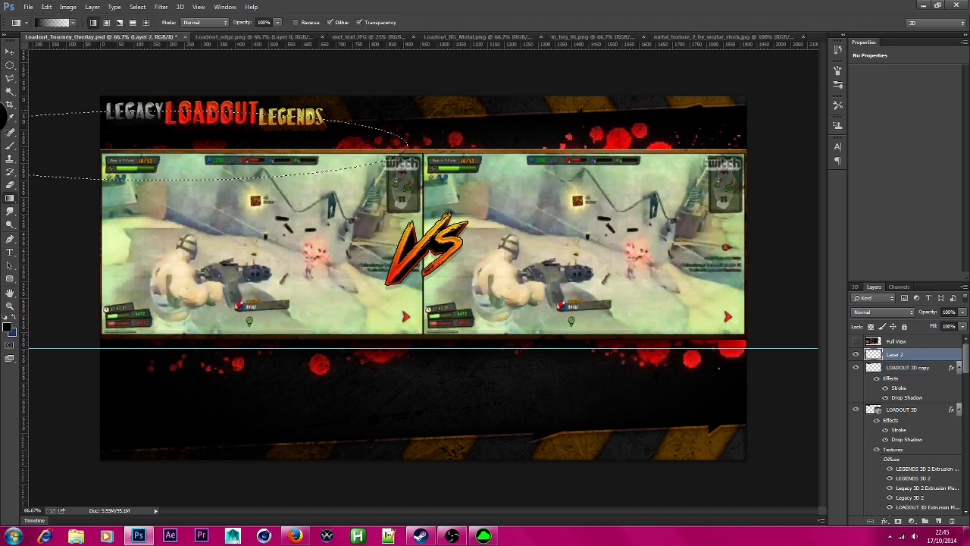
drag(215, 106, 216, 137)
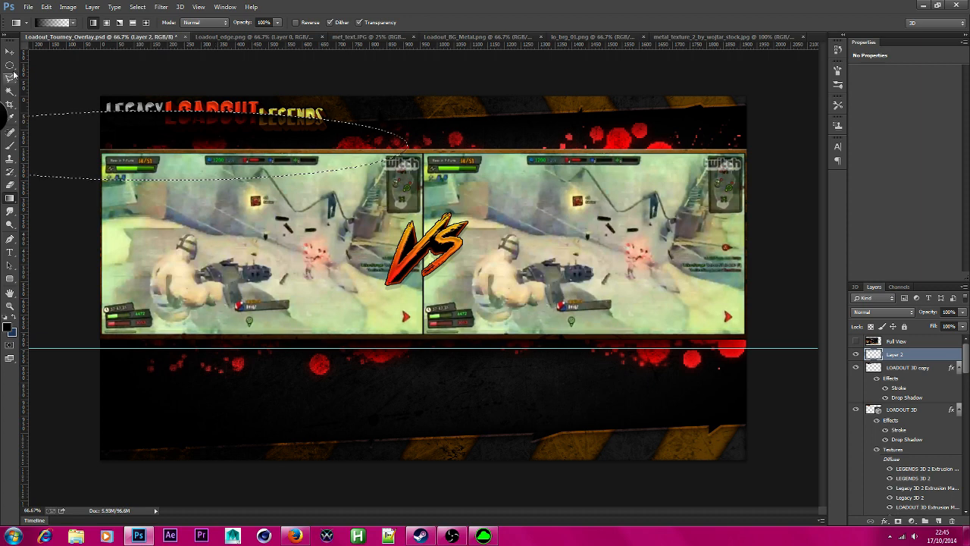
click(10, 66)
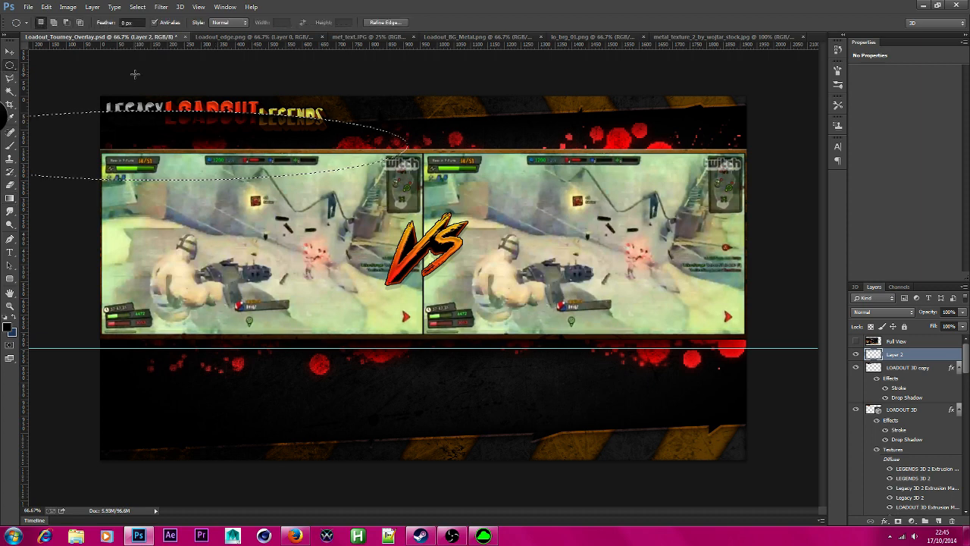
click(46, 7)
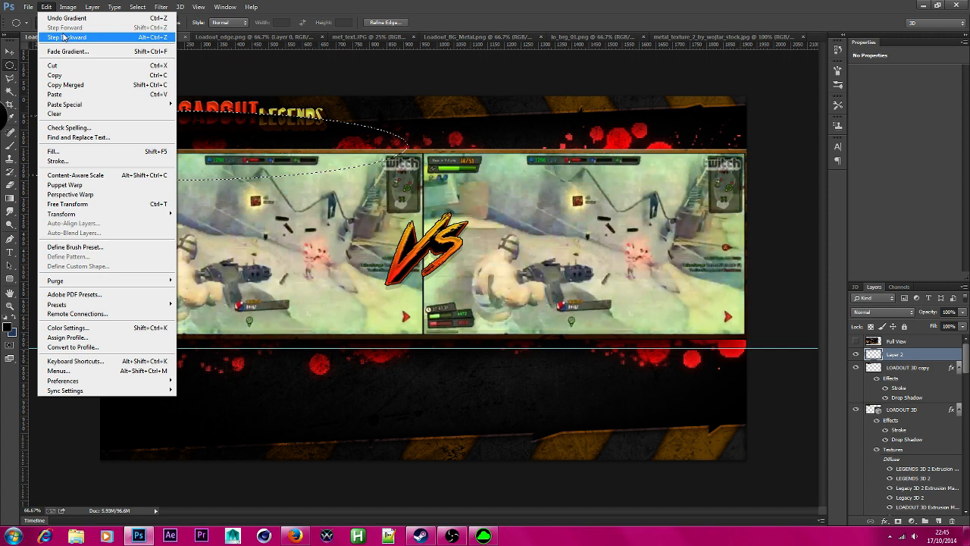
click(64, 37)
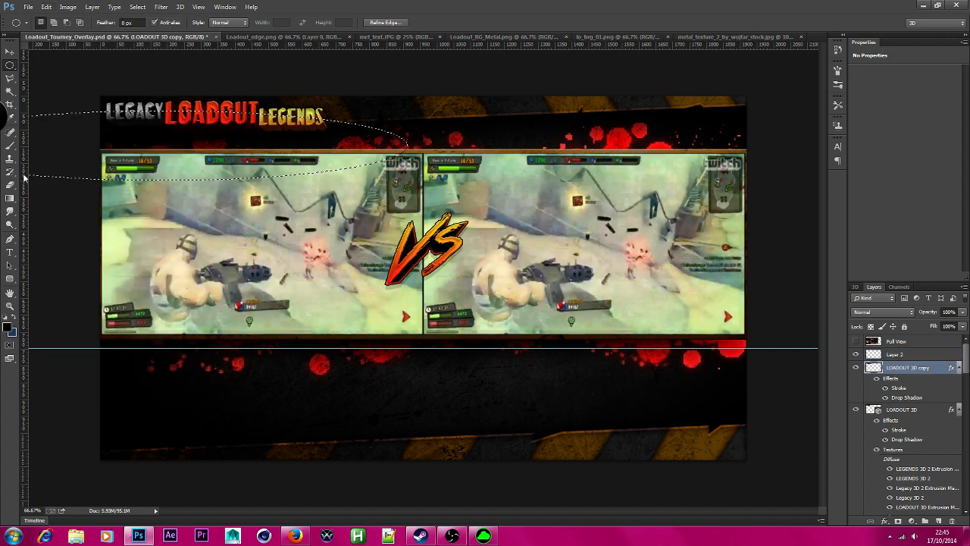
Step: Try a vertical black-to-transparent gradient inside the elliptical selection on the LOADOUT 3D copy layer, and undo it
key(g)
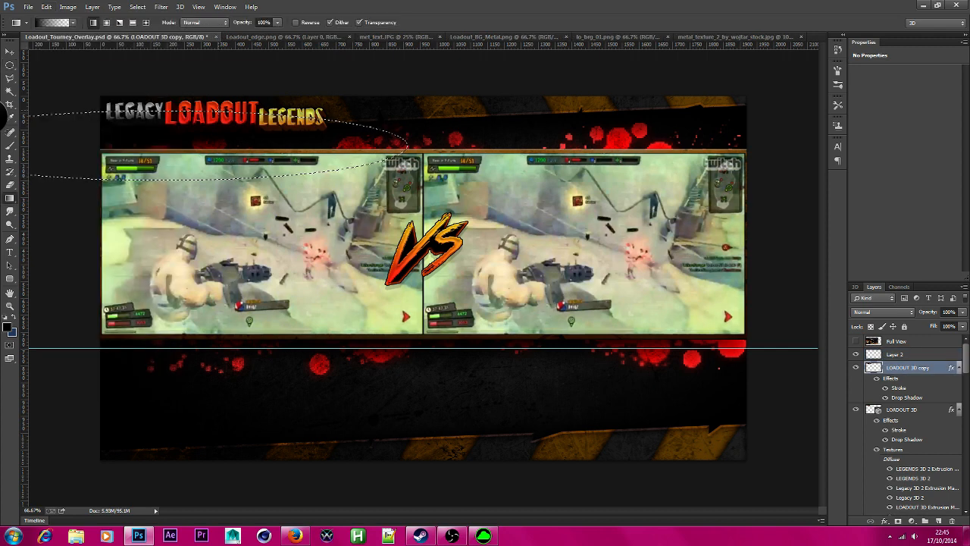
drag(218, 147, 214, 114)
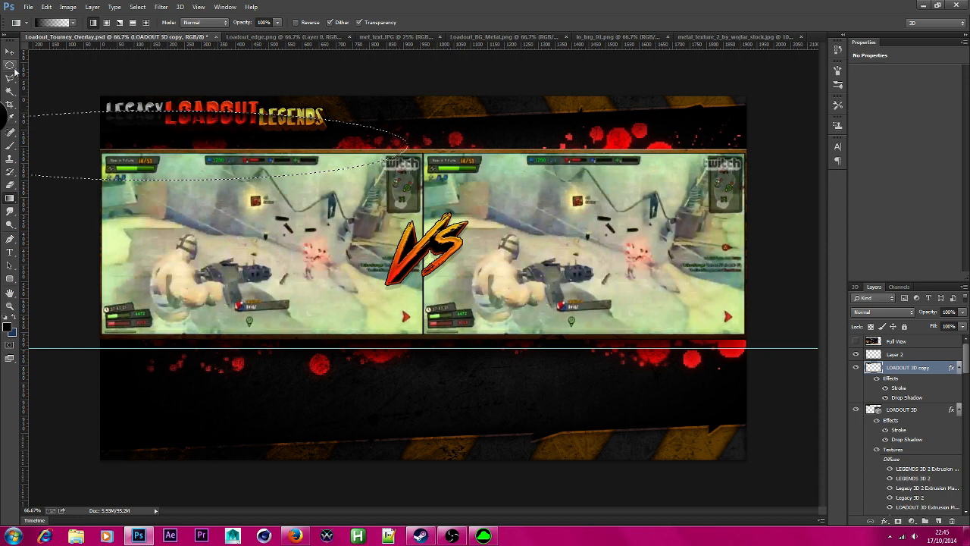
key(ctrl+z)
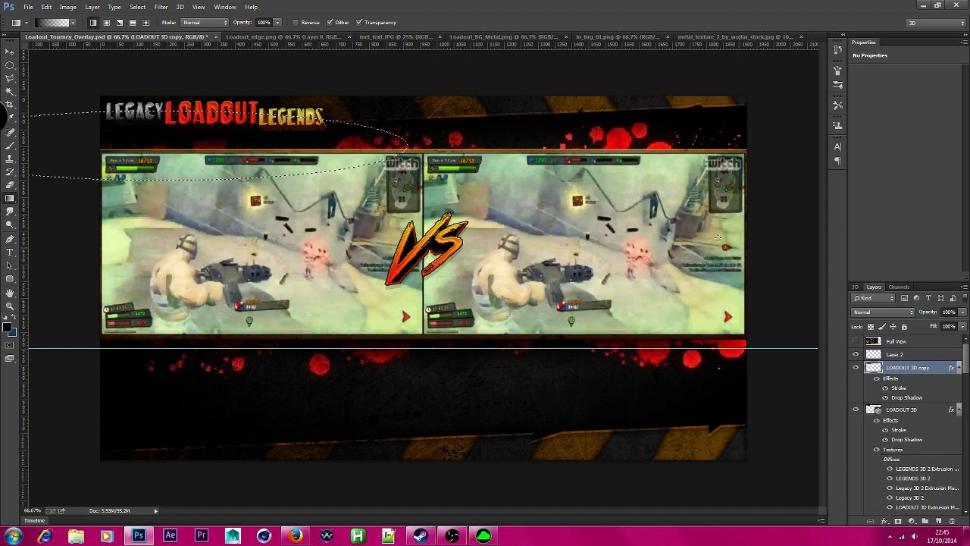
Step: Draw a vertical black-to-transparent gradient in the ellipse on Layer 2, trimmed to the title's outline, with the layer at 40% opacity
click(895, 355)
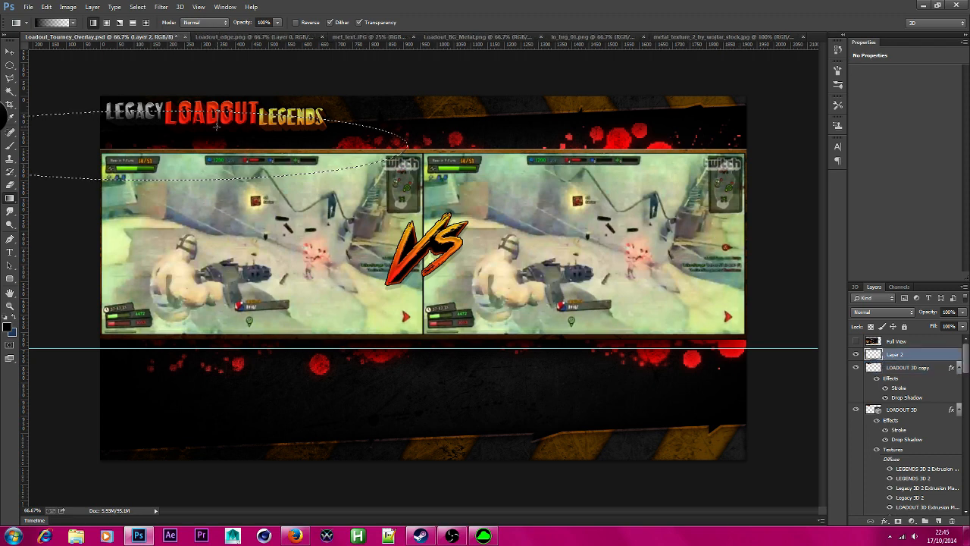
drag(217, 127, 217, 131)
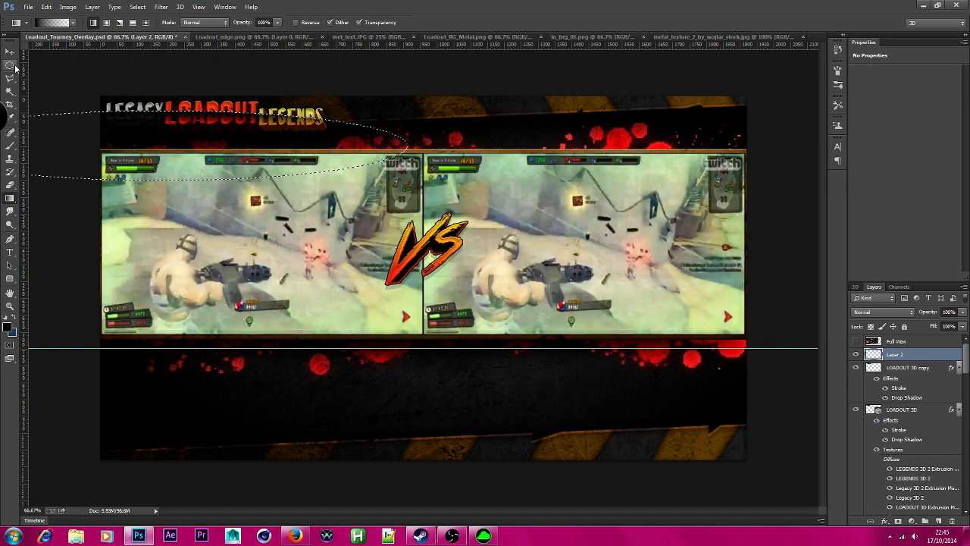
click(15, 65)
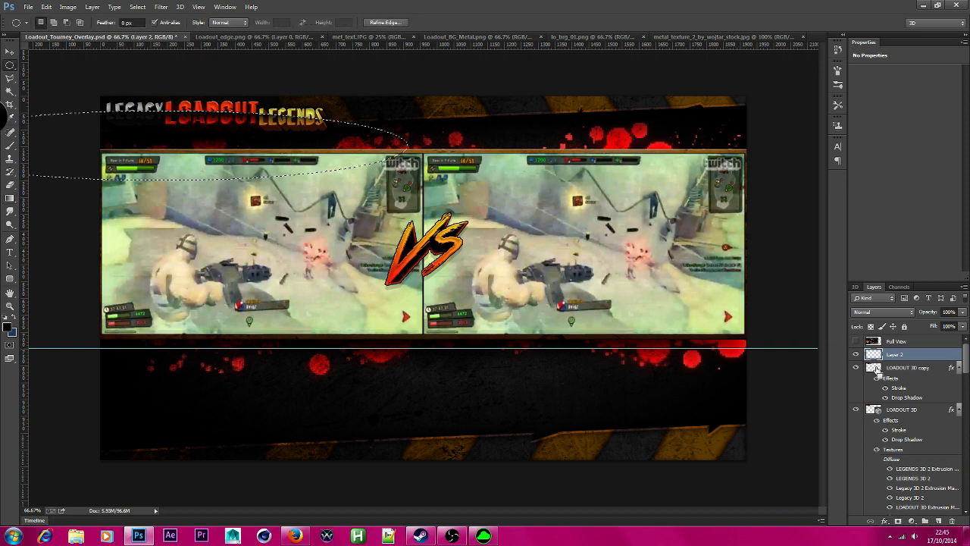
click(137, 7)
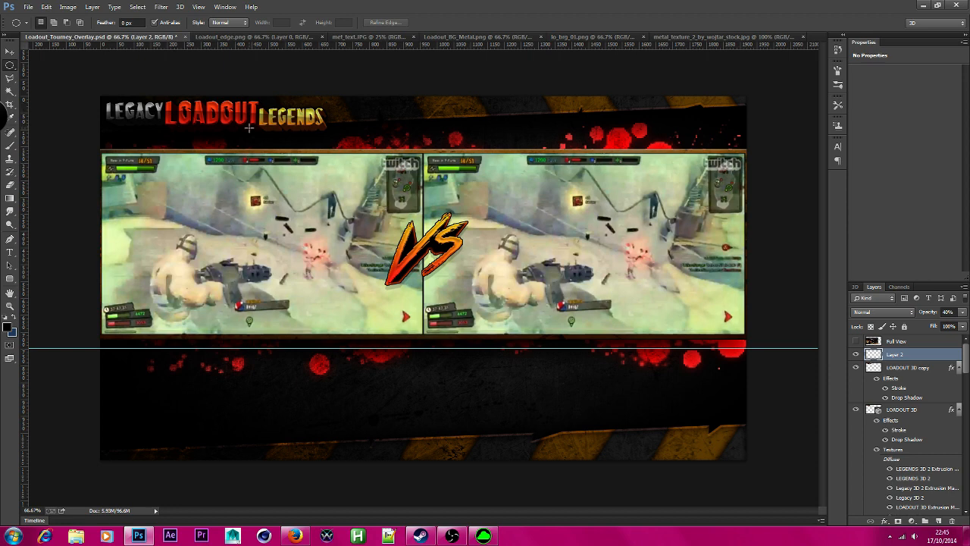
Step: Try the Lighten blend mode on Layer 2, settle on Overlay, and raise the layer's opacity to about 66%
click(884, 312)
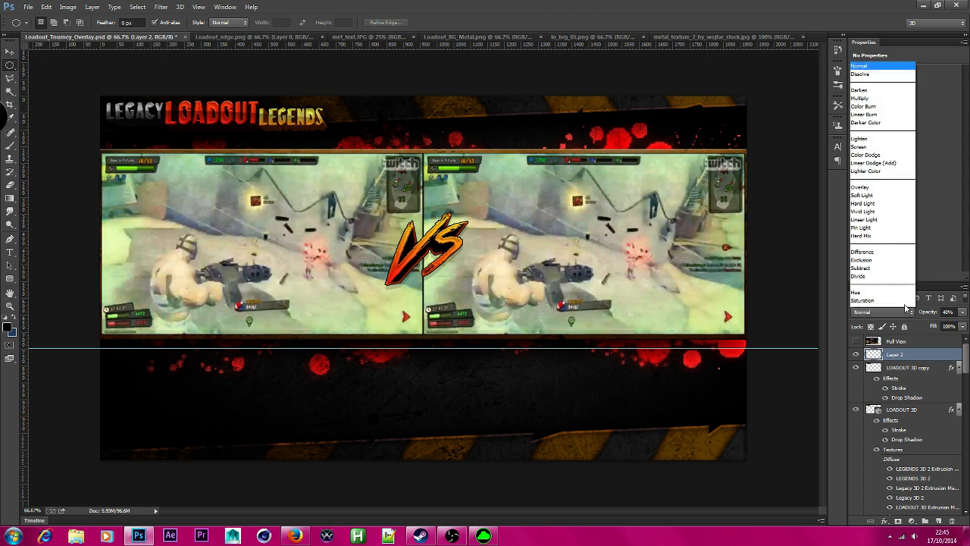
click(890, 129)
click(883, 312)
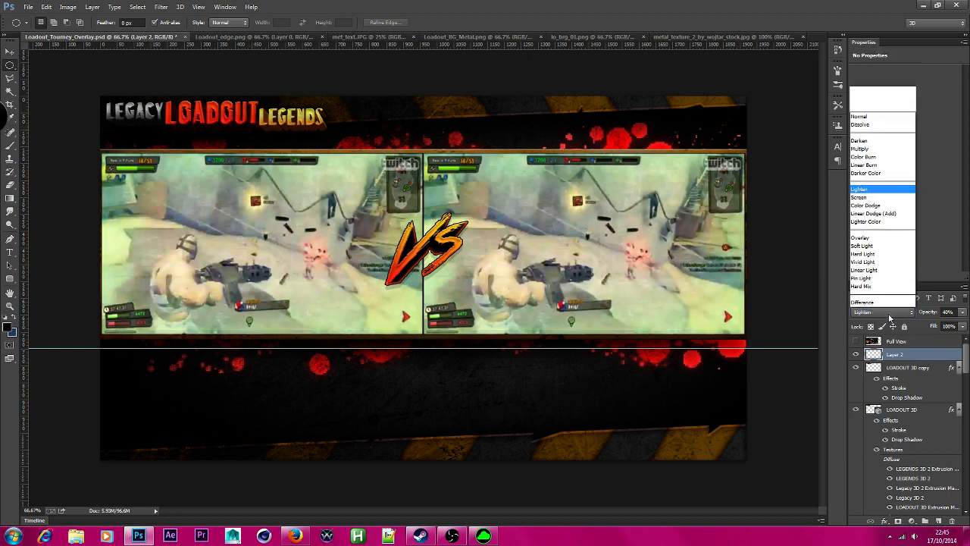
click(884, 172)
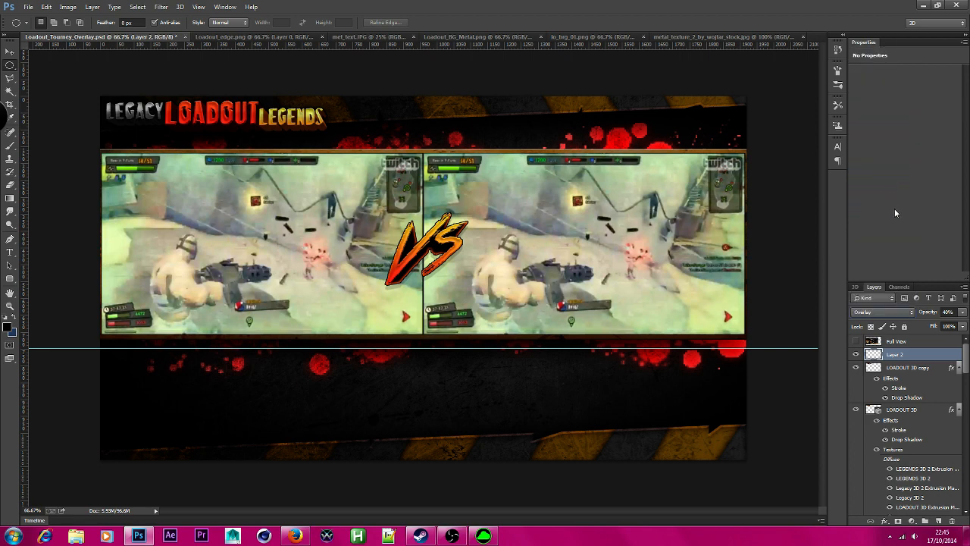
click(962, 312)
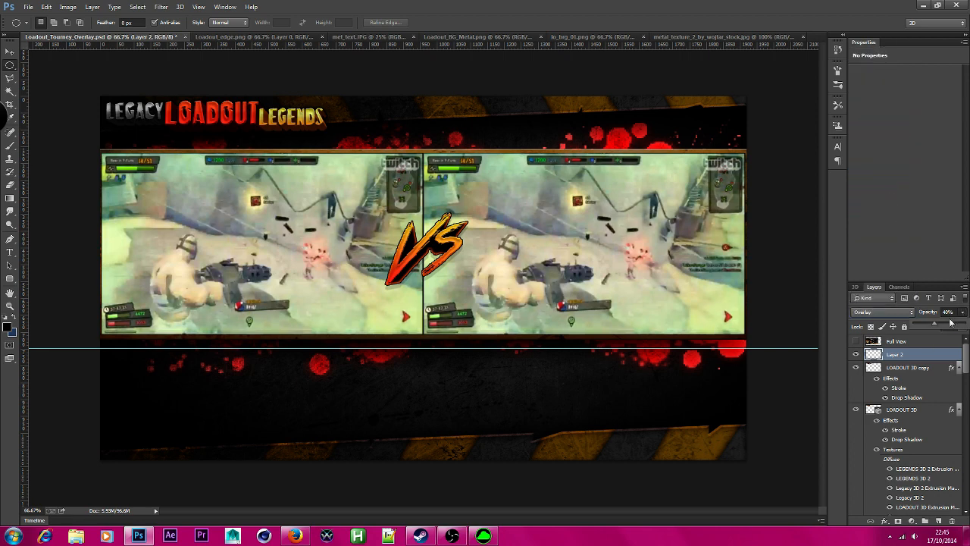
mouse_move(934, 325)
mouse_down()
mouse_move(965, 328)
mouse_move(949, 336)
mouse_up()
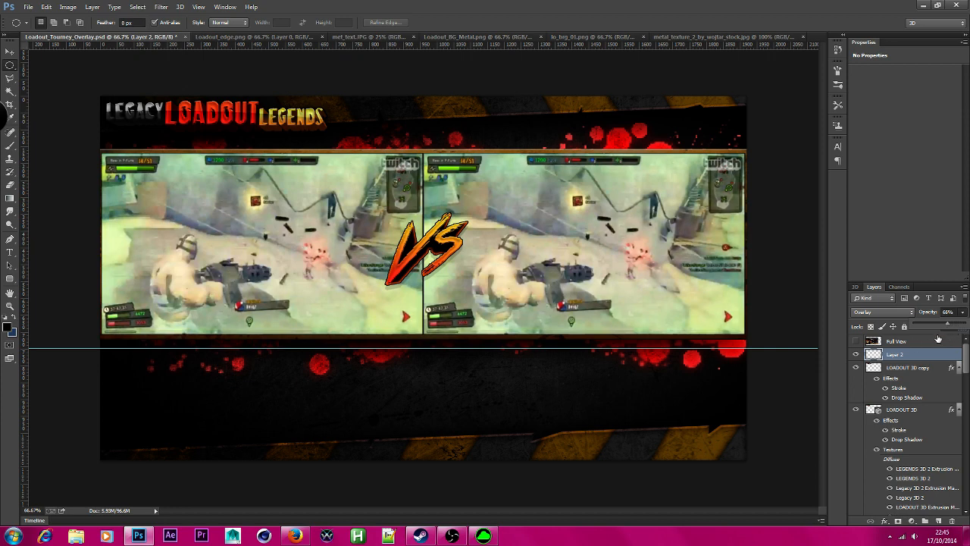